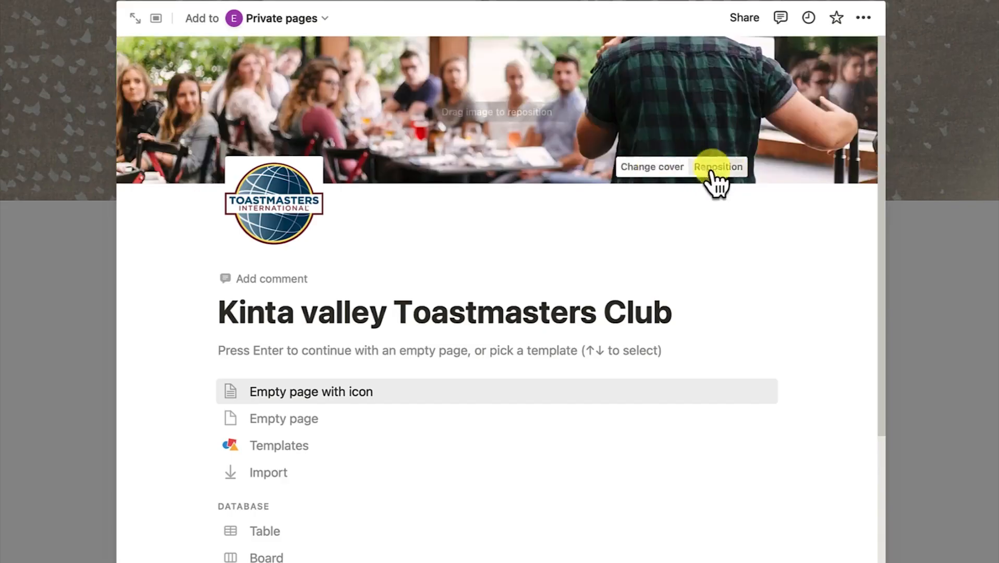
Preview the options for changing the Toastmasters page cover
click(642, 178)
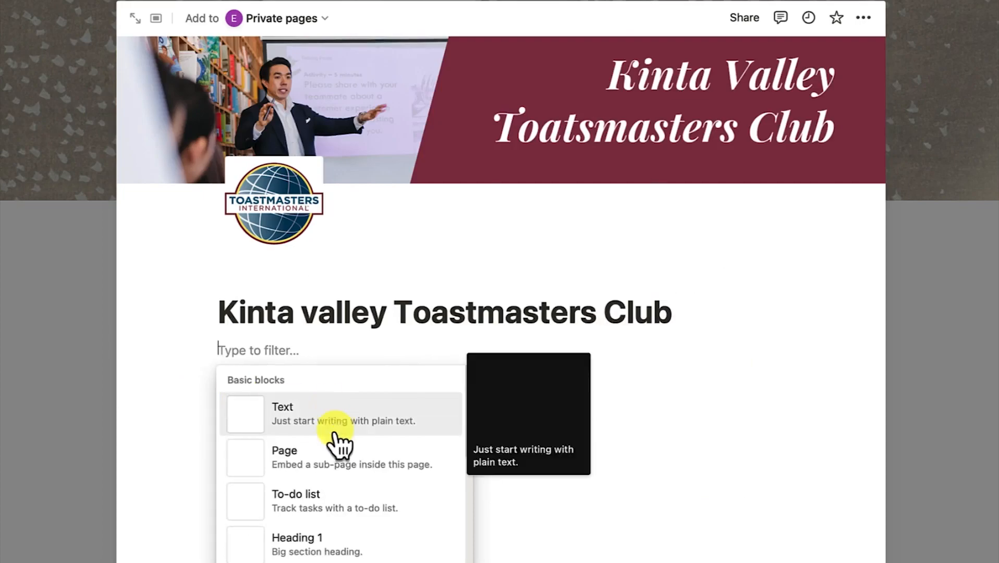
scroll(338, 443, down, 5)
scroll(339, 443, up, 5)
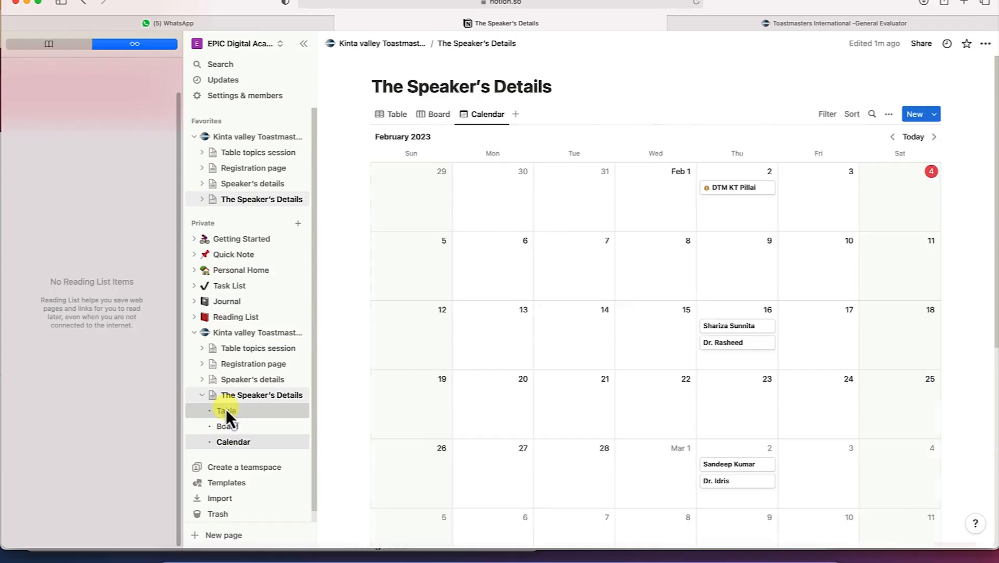
Cycle the Speaker's Details through table, board and calendar views and layouts, then browse page icons
click(226, 410)
click(232, 426)
click(245, 443)
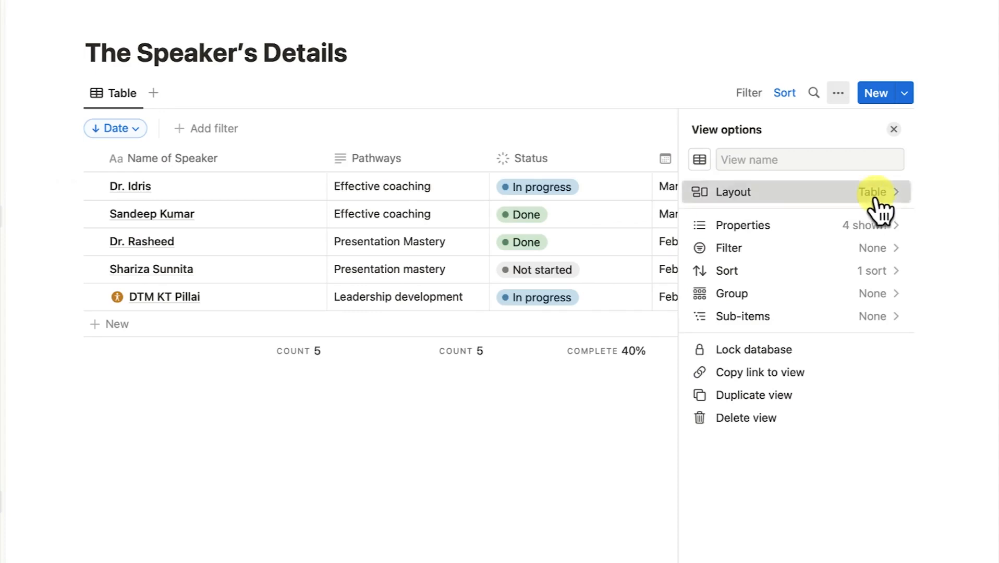
click(872, 193)
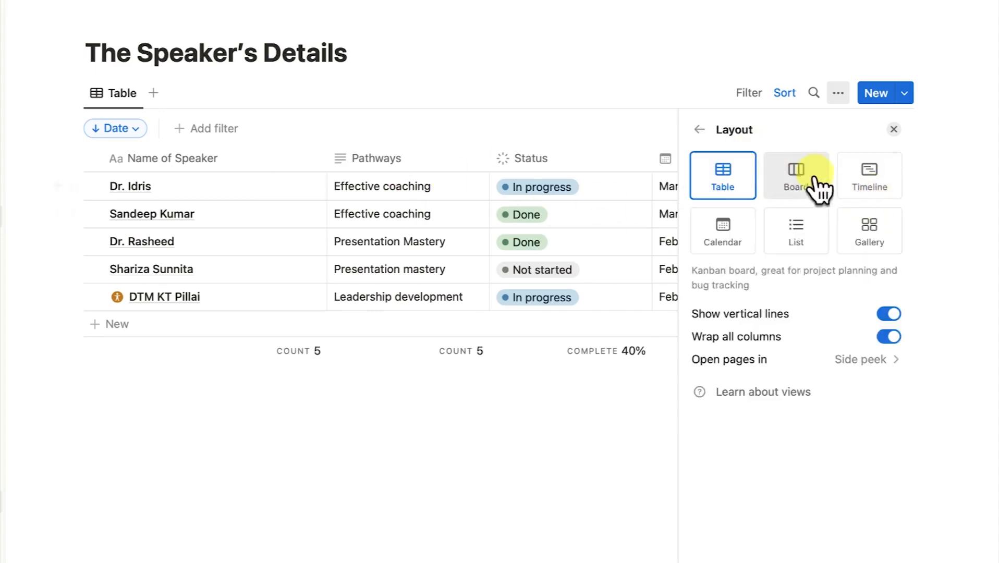
click(808, 189)
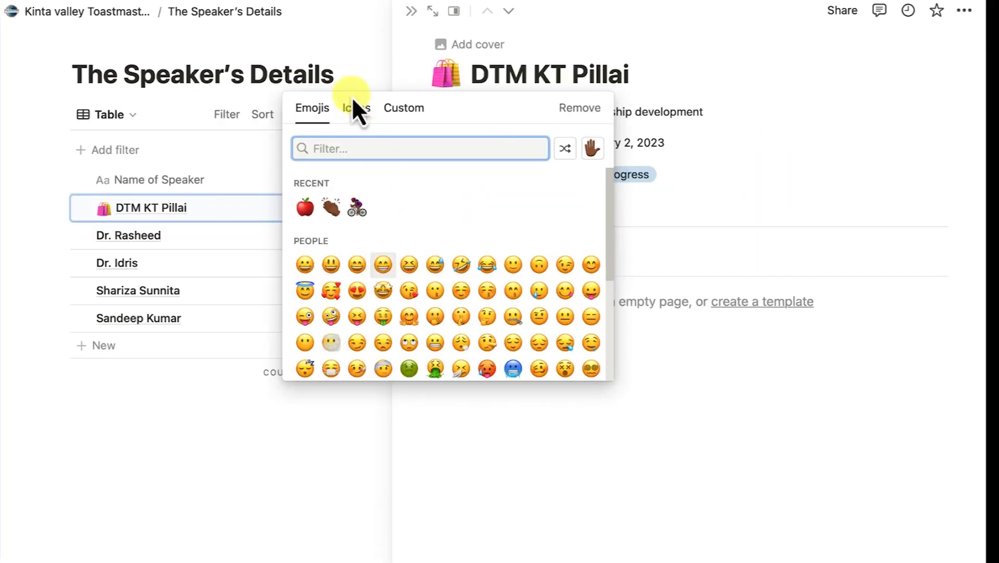
click(351, 107)
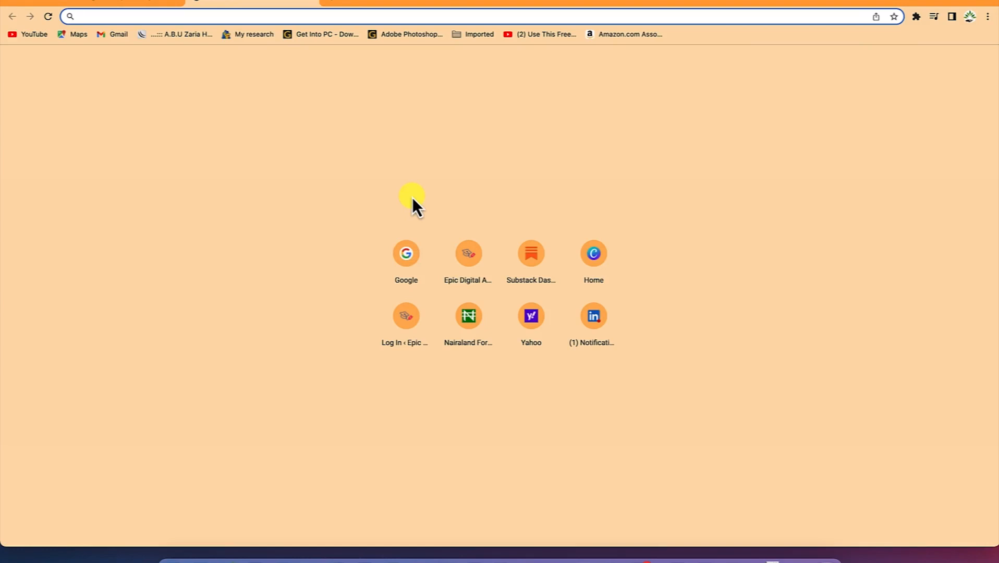
Search Google for 'notion' and open the official notion.so homepage
text(g)
key(Return)
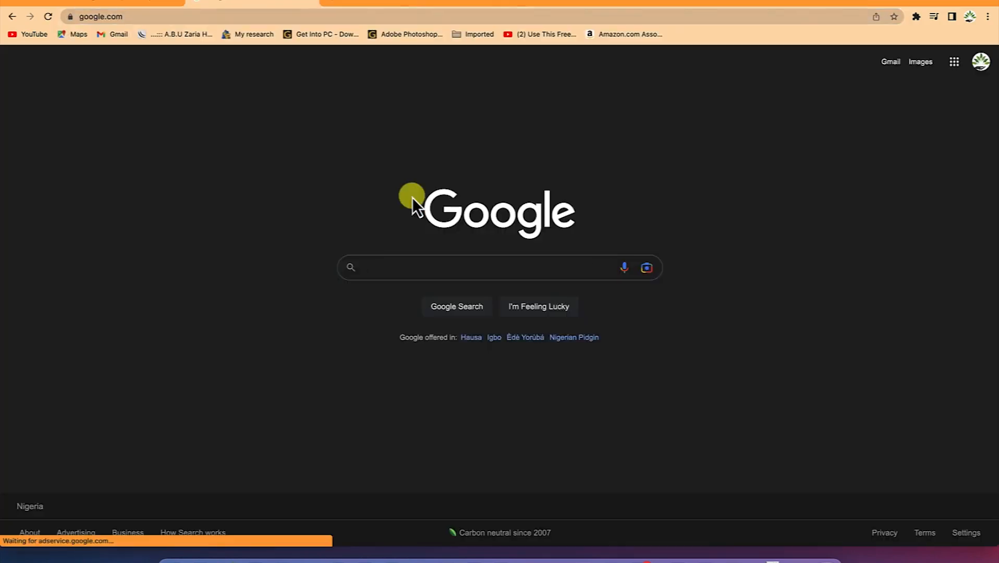
text(notion)
key(Return)
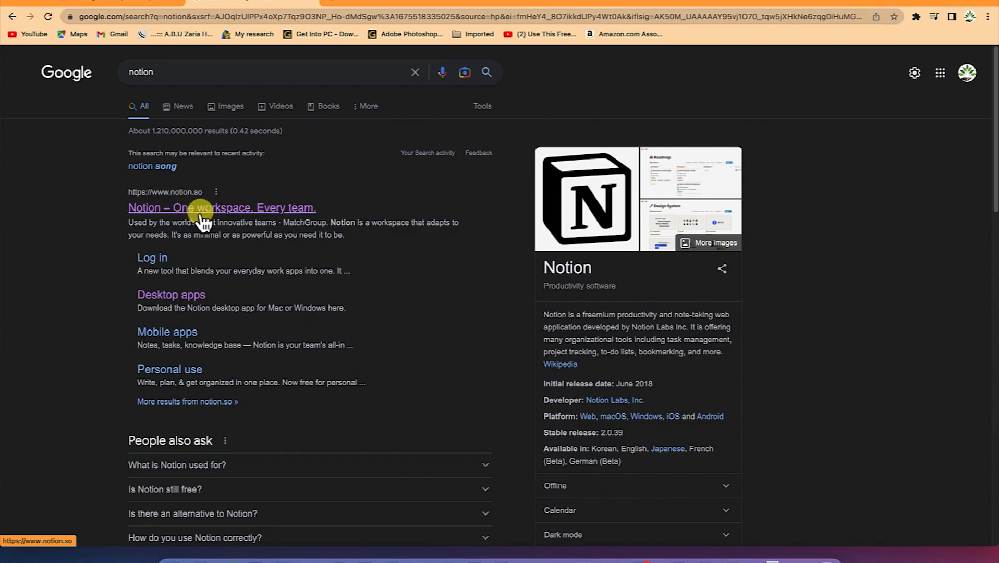
click(202, 214)
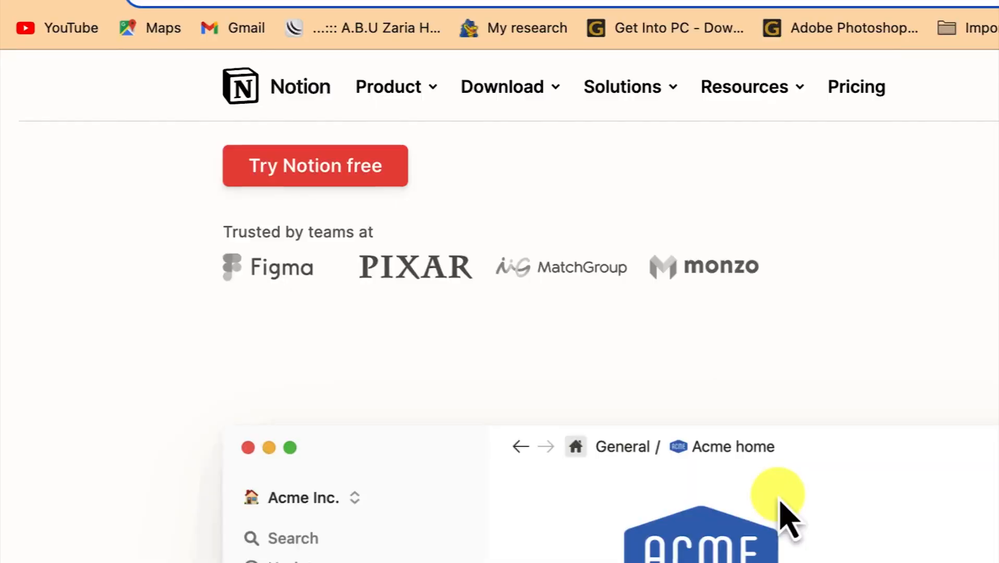
scroll(780, 499, down, 2)
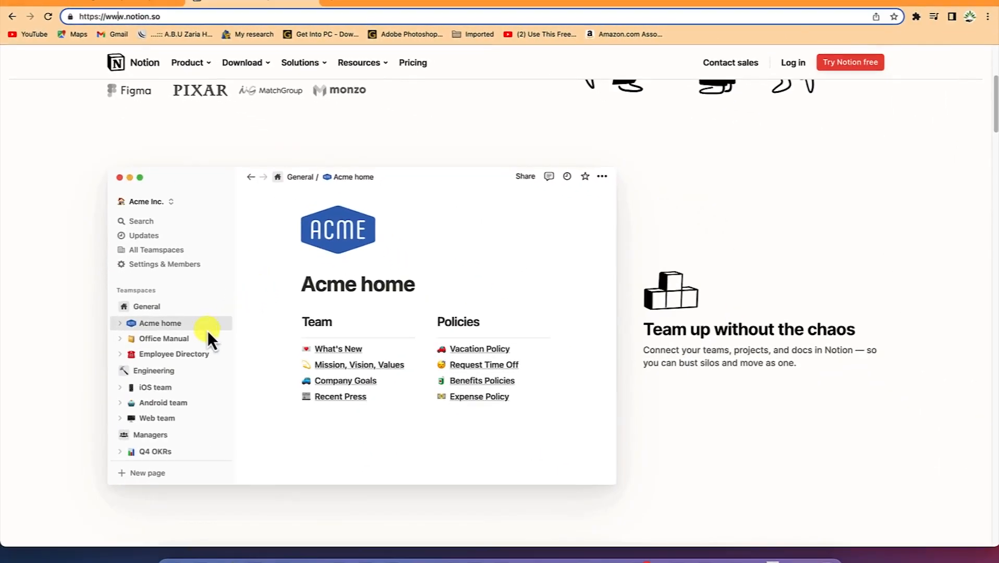
scroll(207, 330, down, 3)
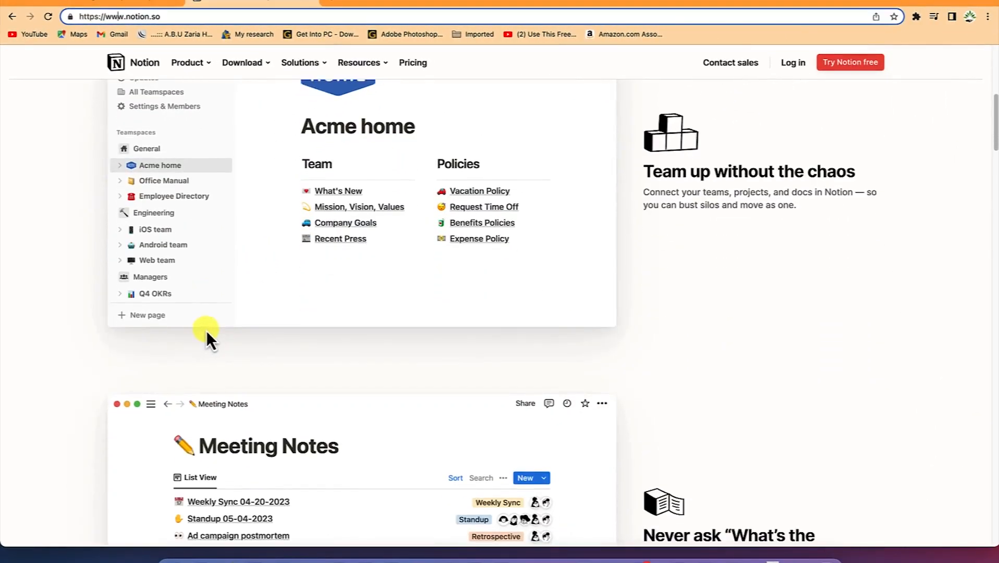
scroll(217, 322, down, 1)
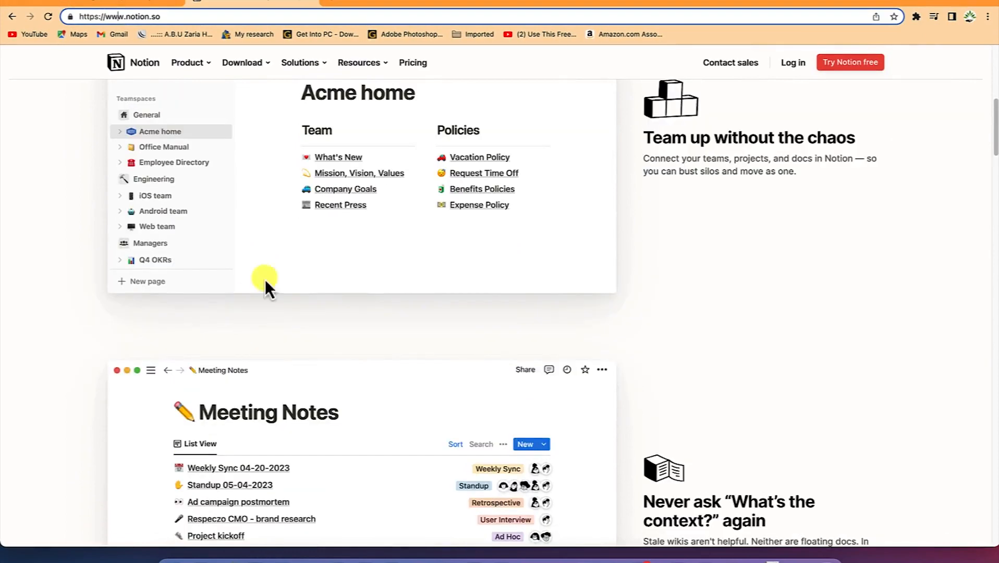
scroll(292, 231, up, 1)
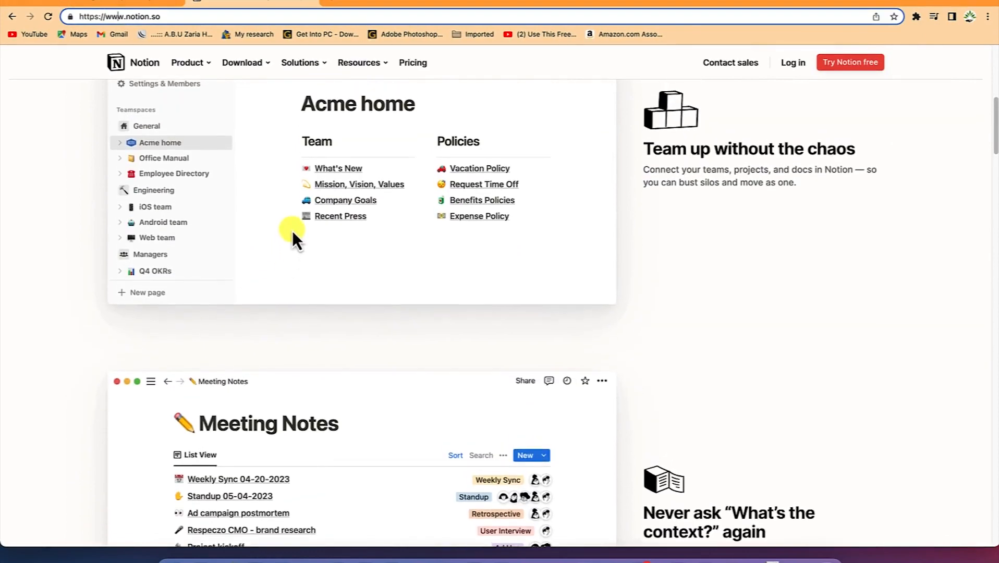
scroll(291, 231, down, 2)
scroll(292, 230, down, 3)
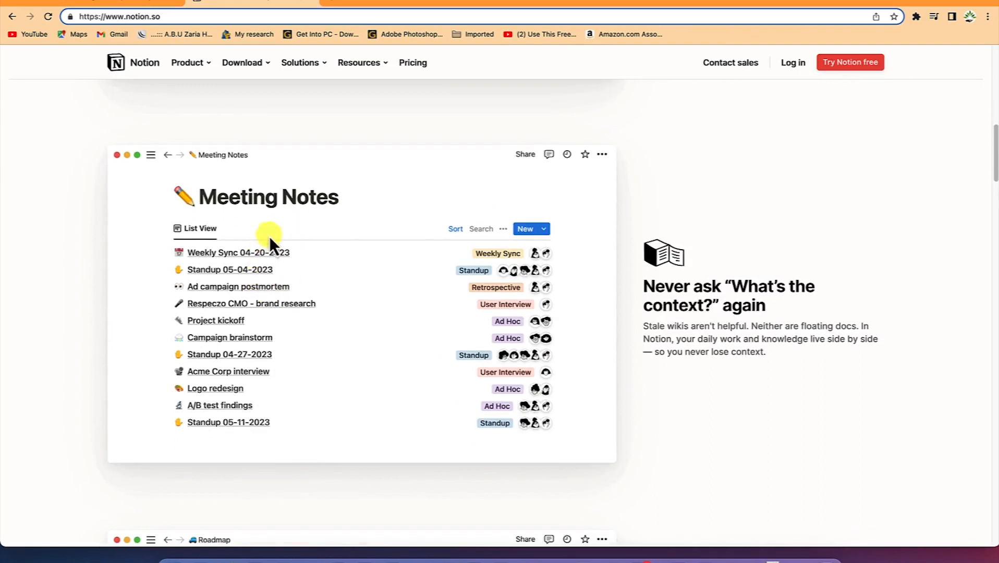
scroll(257, 334, down, 10)
scroll(258, 334, up, 2)
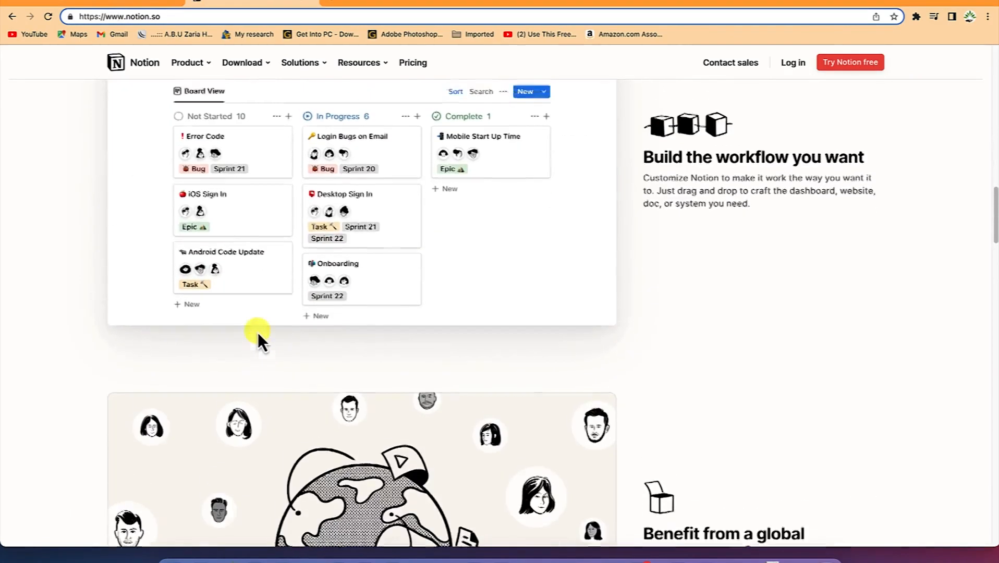
scroll(257, 333, down, 5)
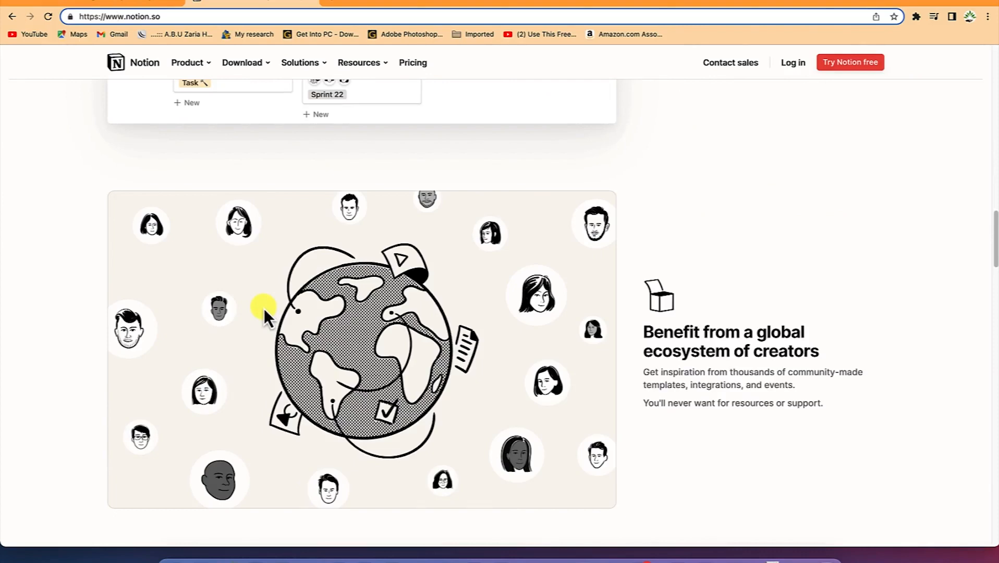
scroll(263, 308, down, 7)
scroll(264, 308, down, 10)
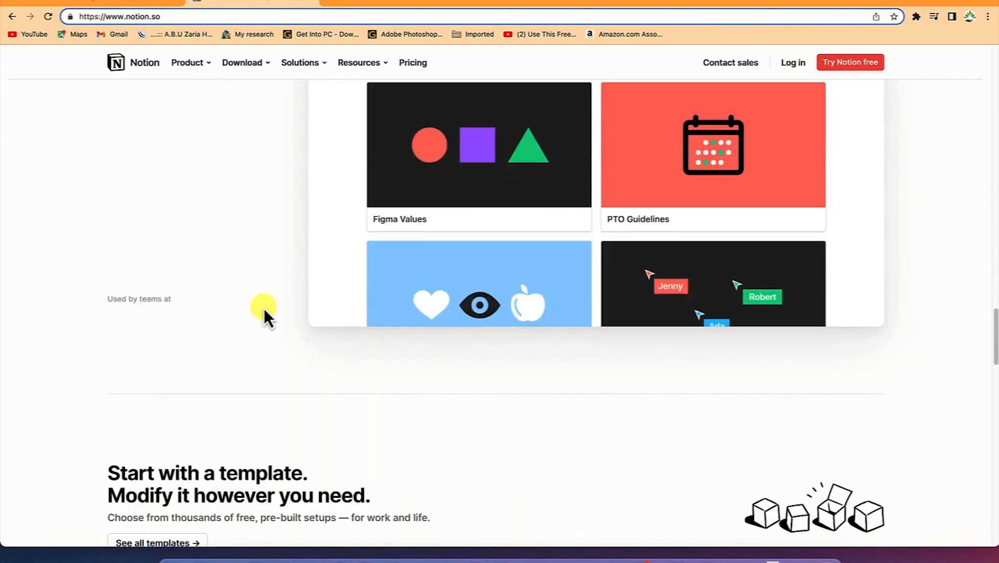
scroll(264, 308, down, 3)
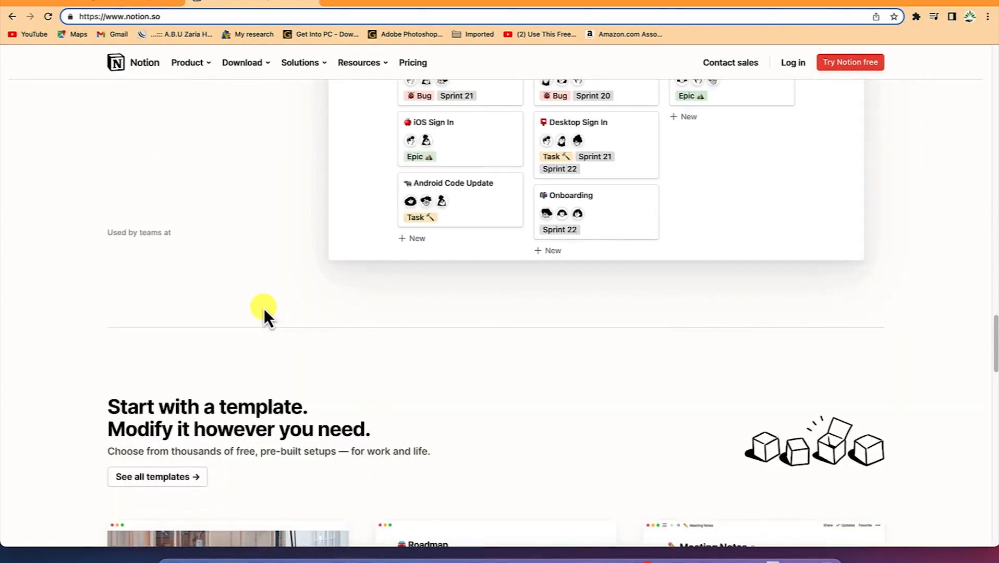
scroll(264, 308, up, 17)
scroll(264, 309, down, 11)
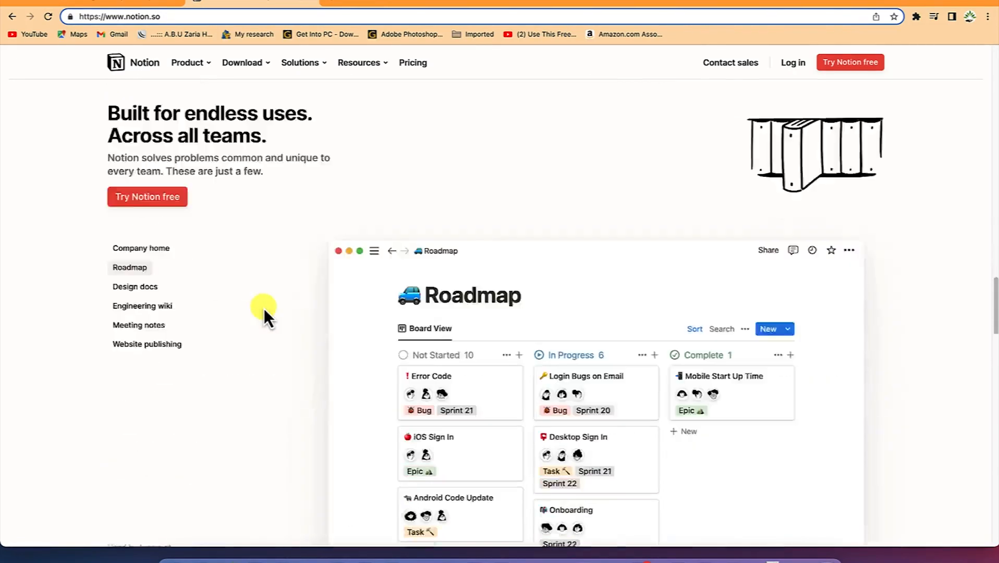
scroll(264, 308, down, 7)
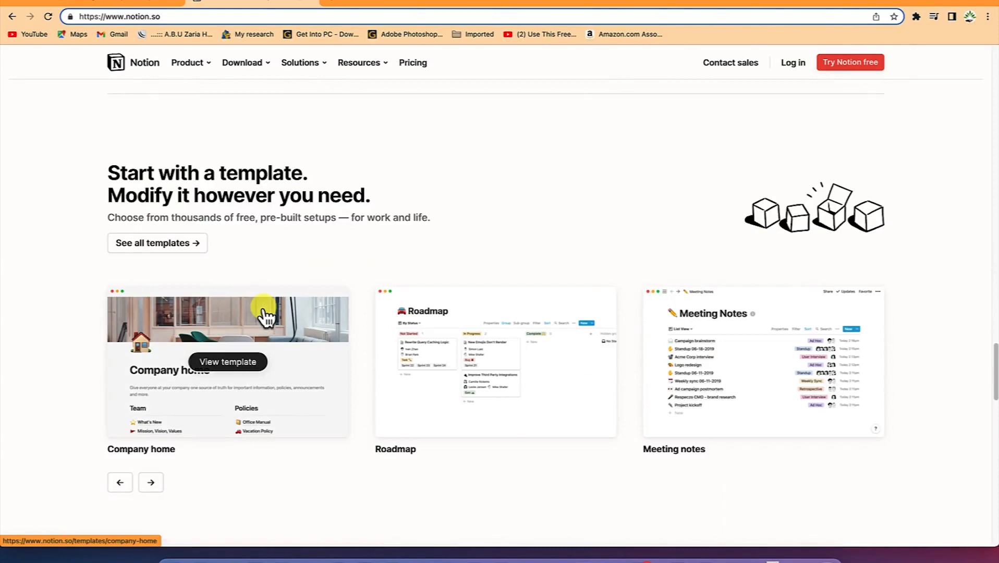
scroll(306, 143, up, 15)
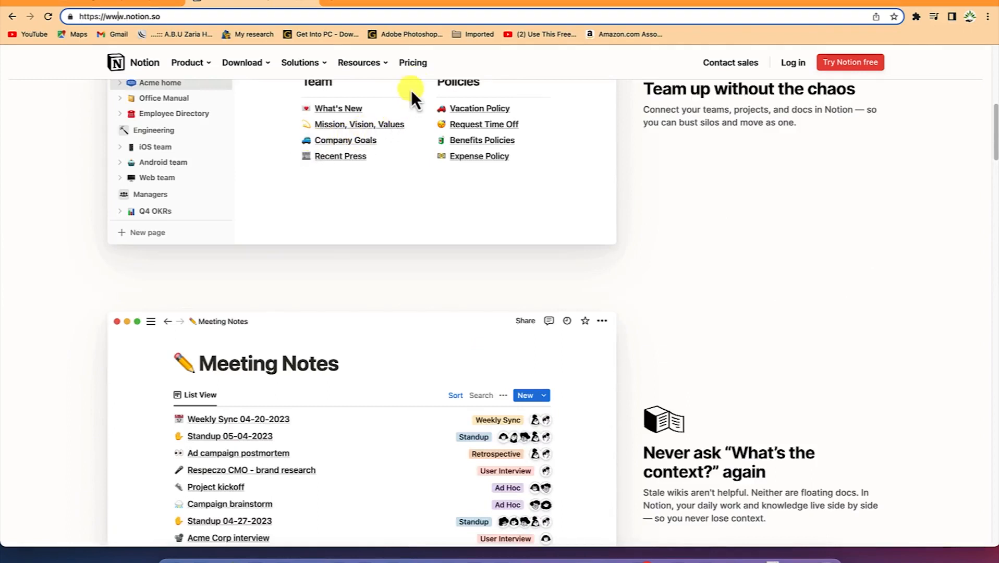
Open notion.so/pricing and scroll to the Free, Plus ($8), Business ($15) and Enterprise plan cards
click(417, 63)
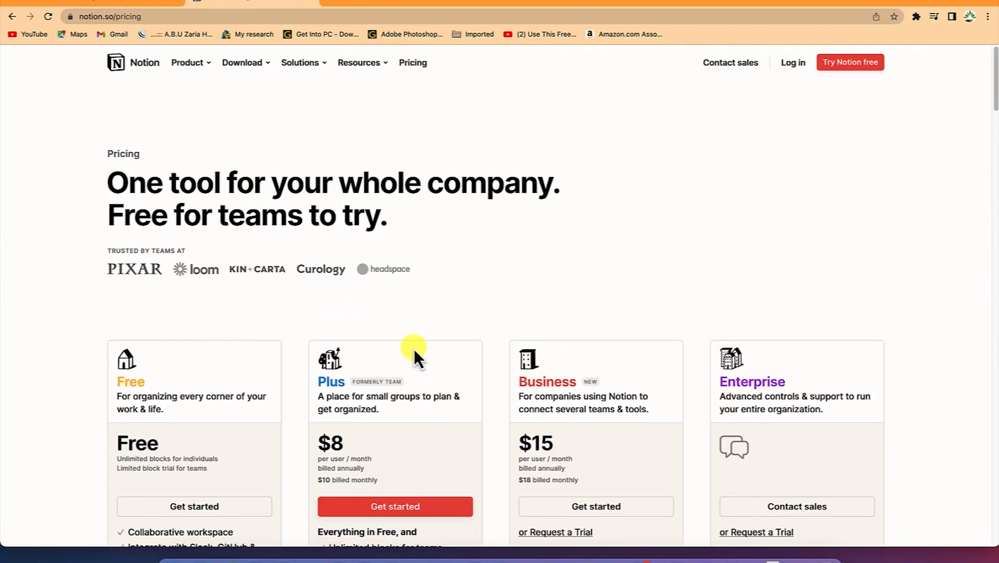
scroll(413, 350, down, 2)
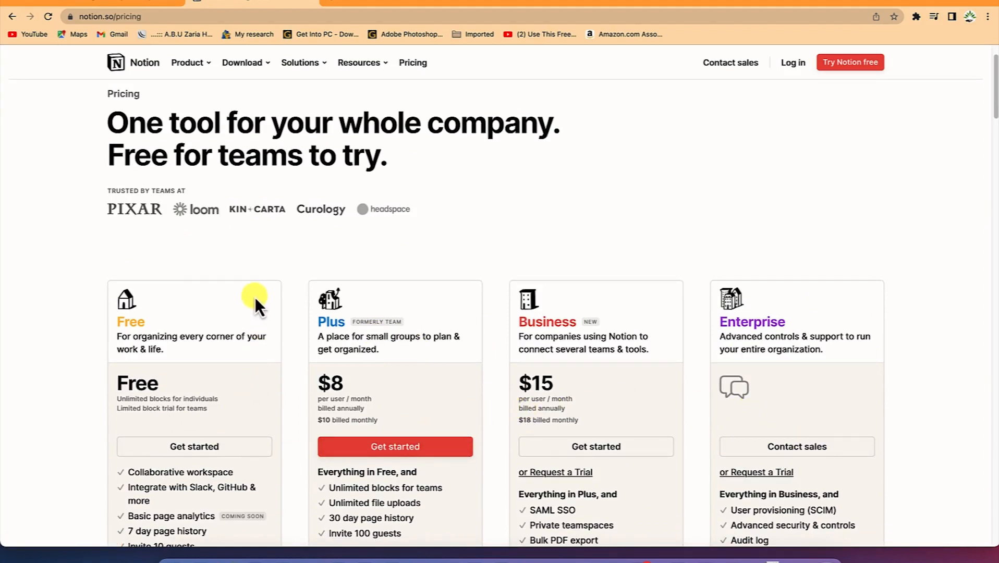
scroll(197, 387, down, 2)
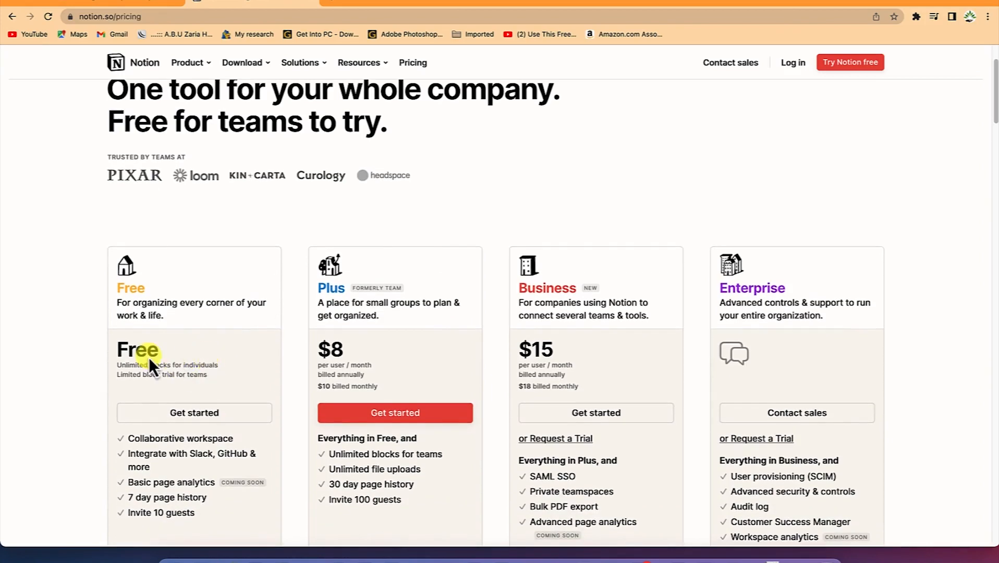
scroll(169, 399, down, 3)
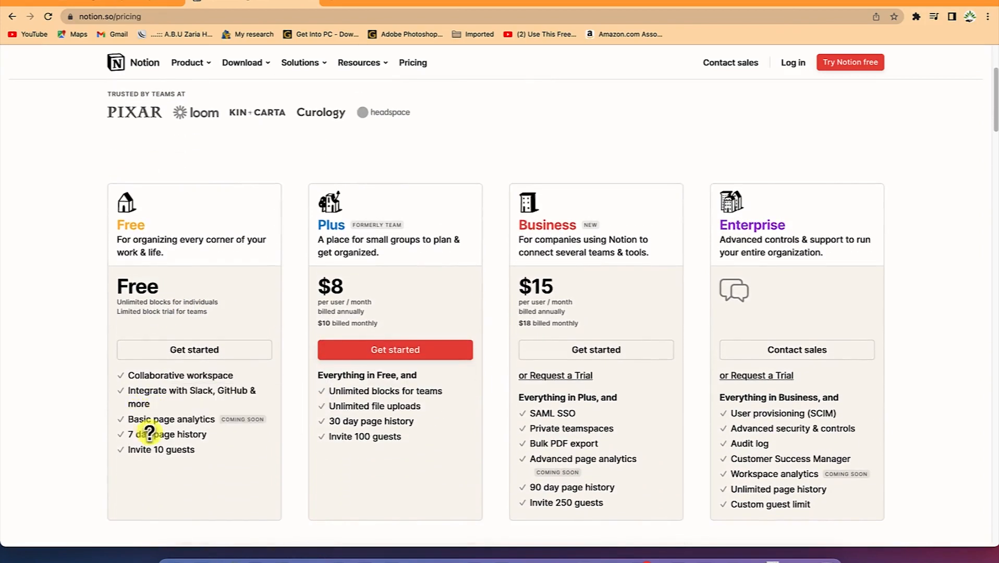
scroll(154, 437, down, 5)
mouse_move(186, 270)
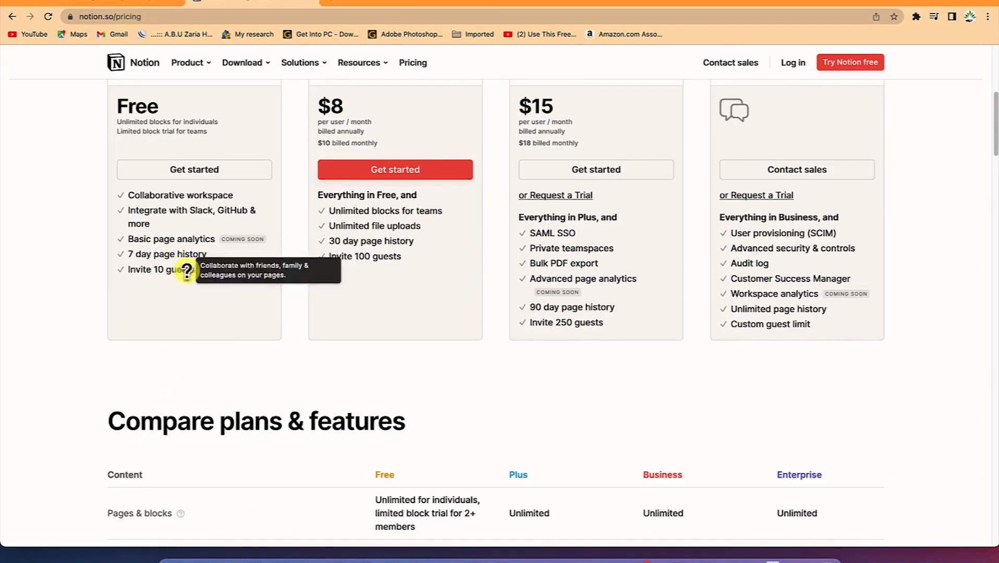
scroll(186, 270, down, 6)
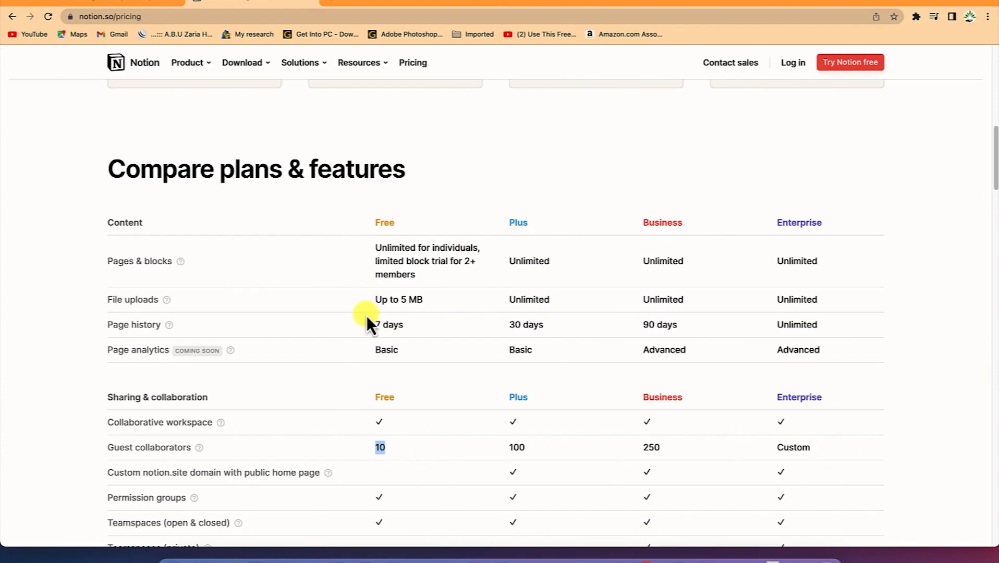
scroll(367, 315, up, 5)
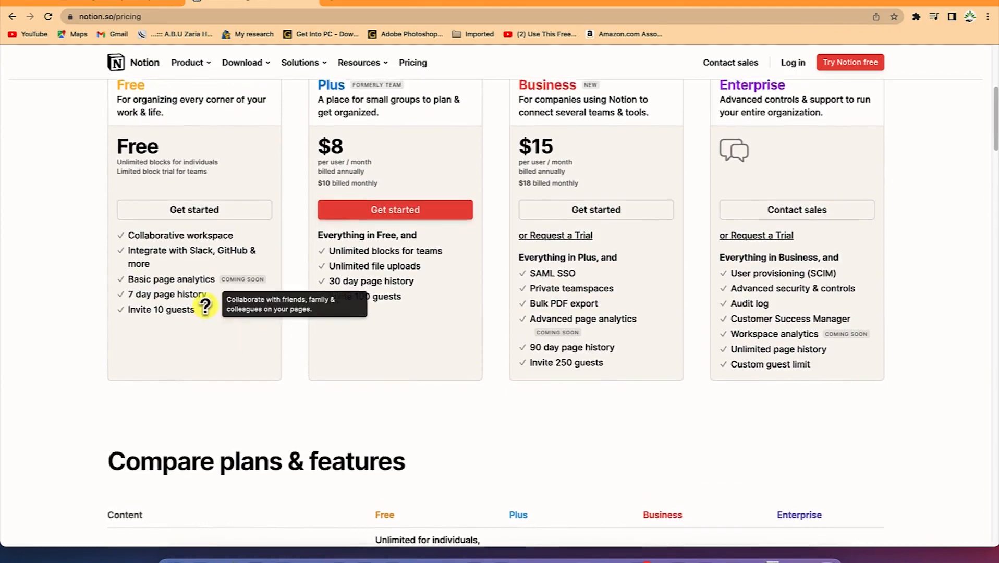
scroll(206, 305, up, 1)
mouse_move(211, 286)
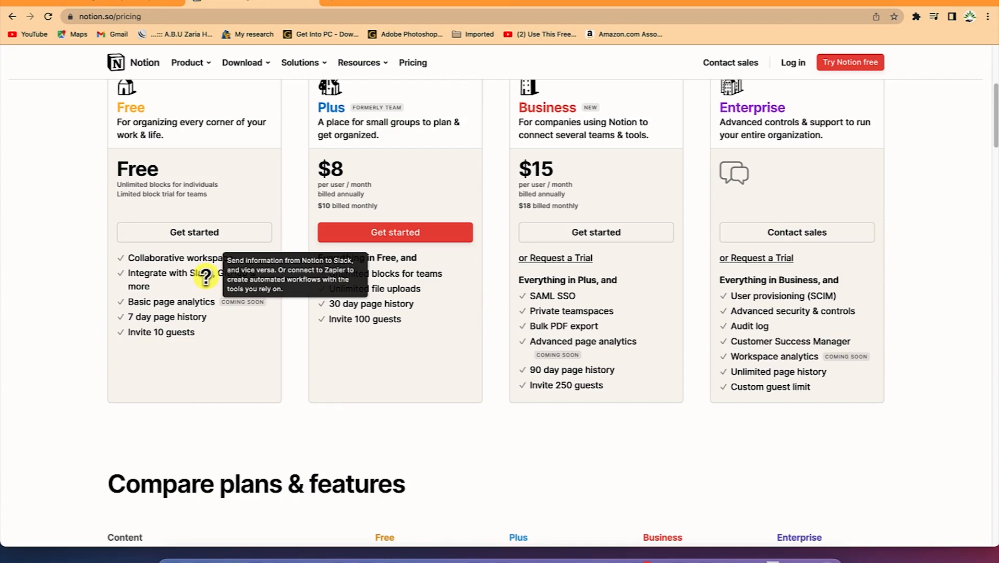
scroll(206, 276, up, 3)
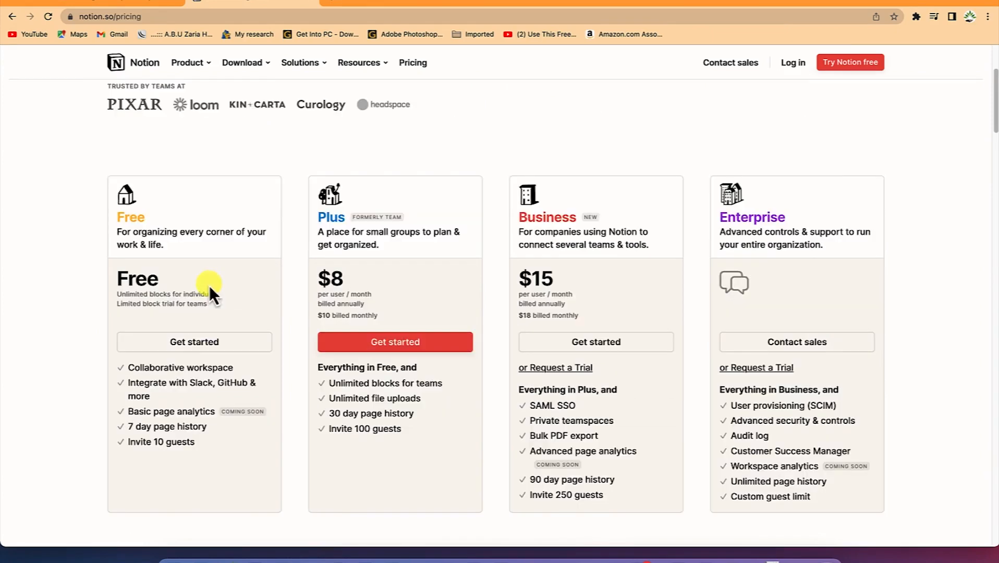
Start the Free plan via Get started and sign up with a Google account
click(184, 344)
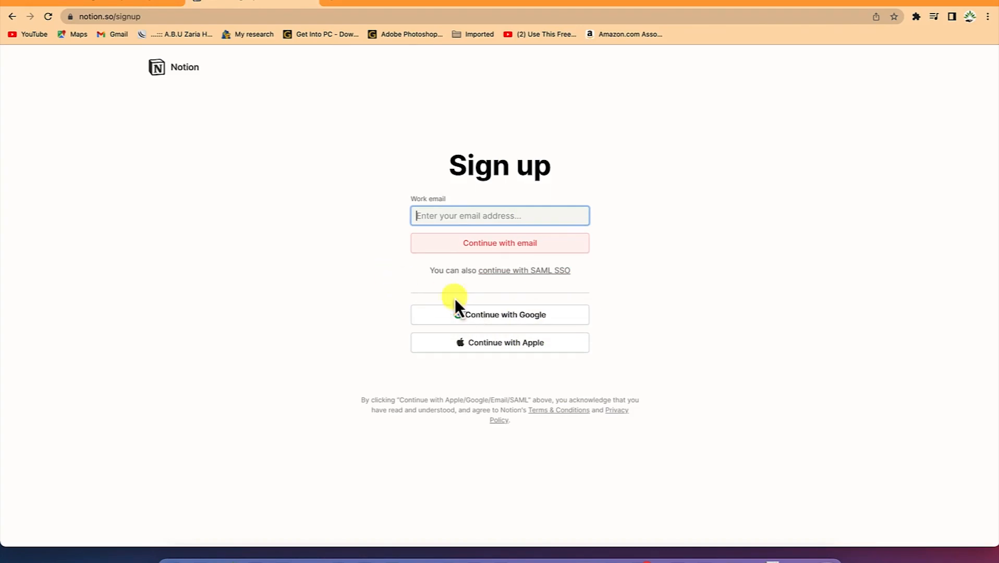
click(499, 319)
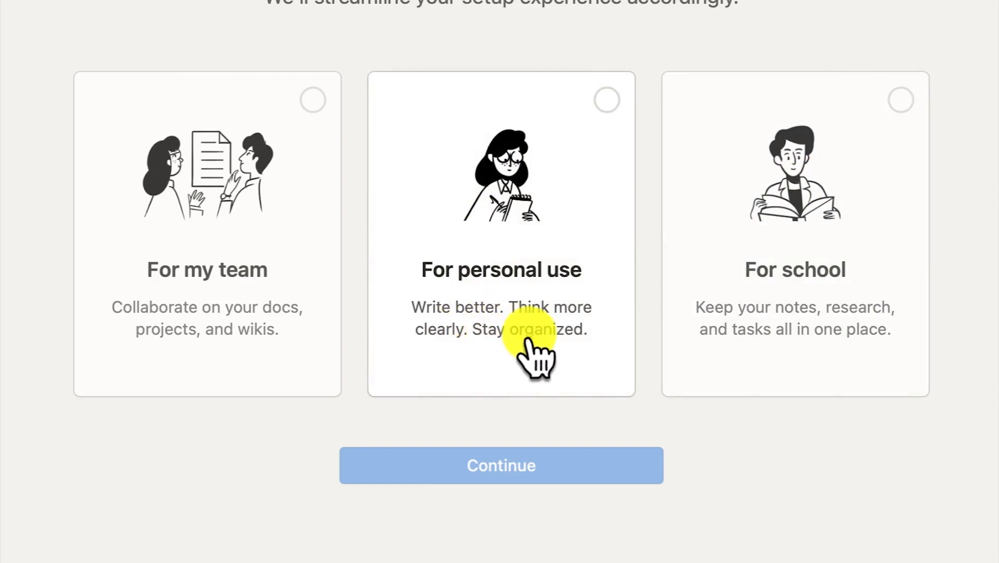
Select the For personal use card and continue to the 'Tell us about yourself' screen
click(519, 189)
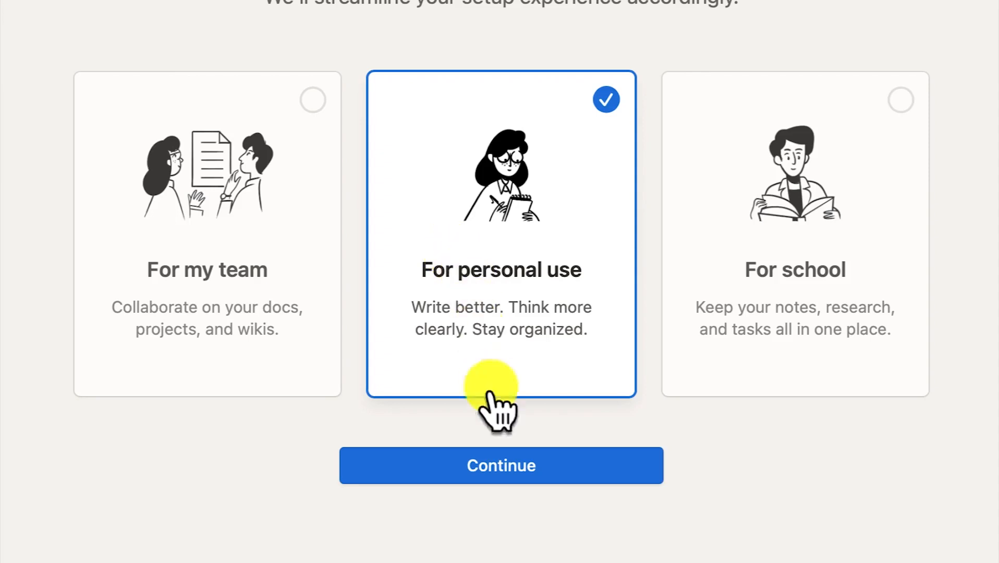
click(531, 479)
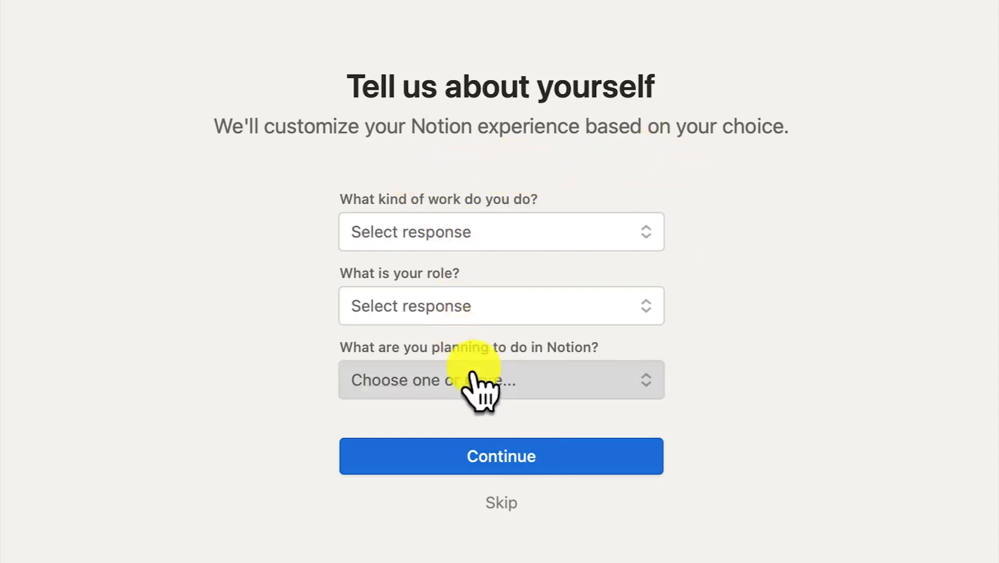
Answer Engineering, Using Notion just for myself and Personal note taking, then submit the profile
click(480, 246)
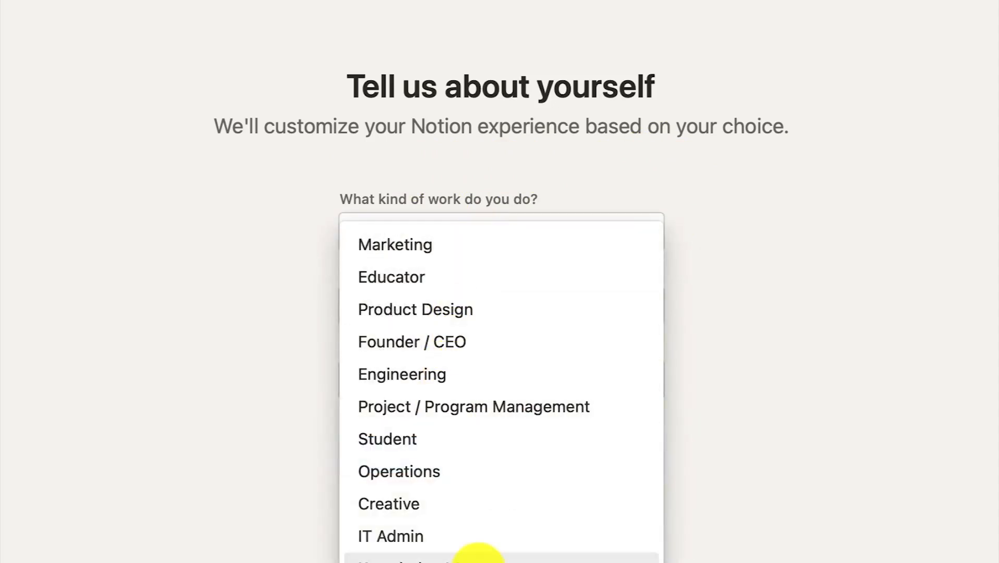
click(495, 384)
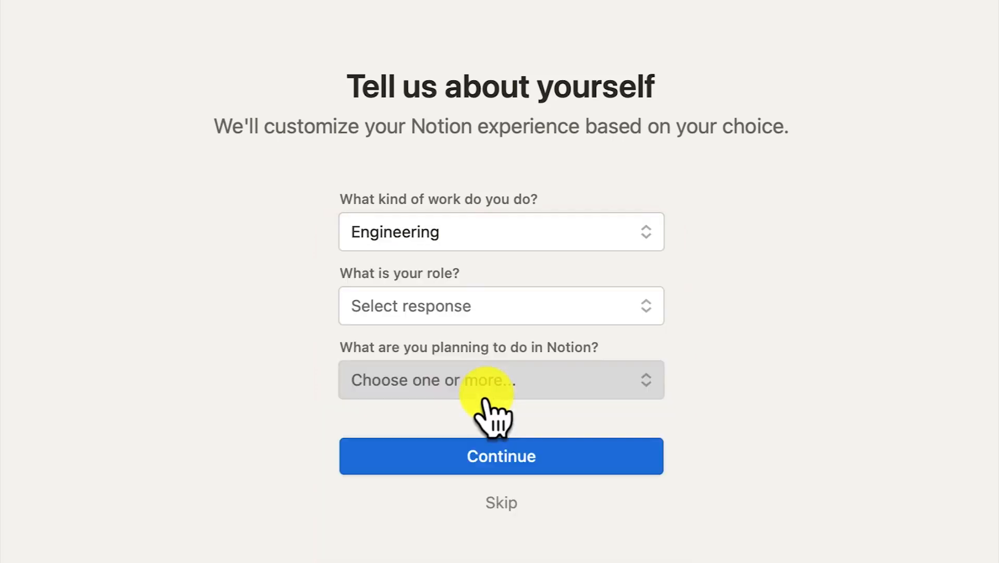
click(451, 307)
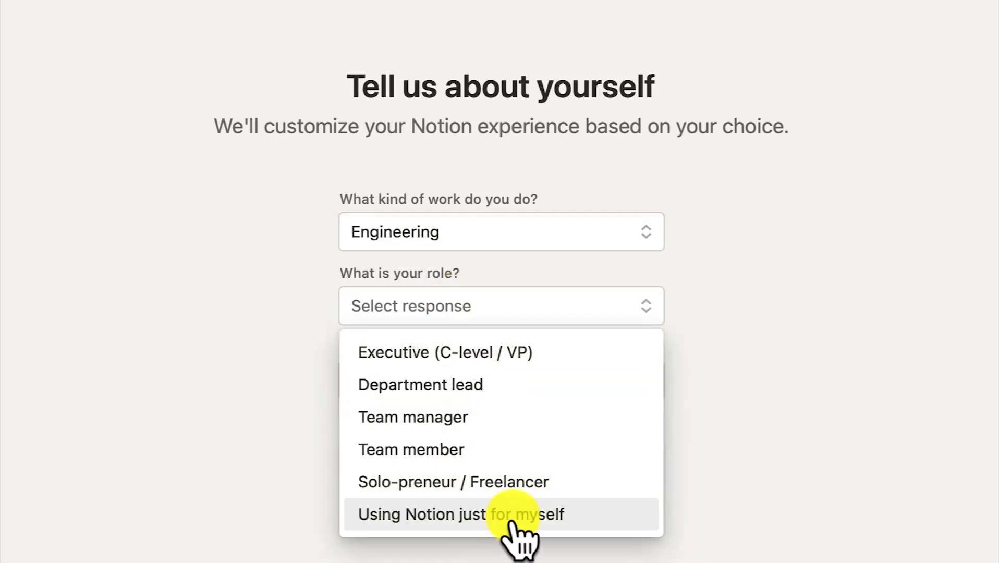
click(511, 519)
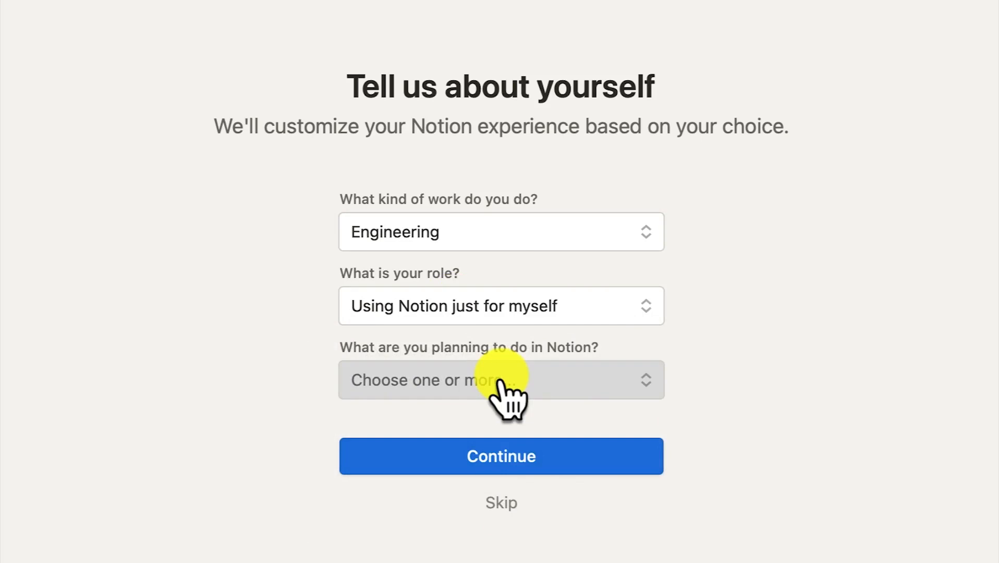
click(501, 384)
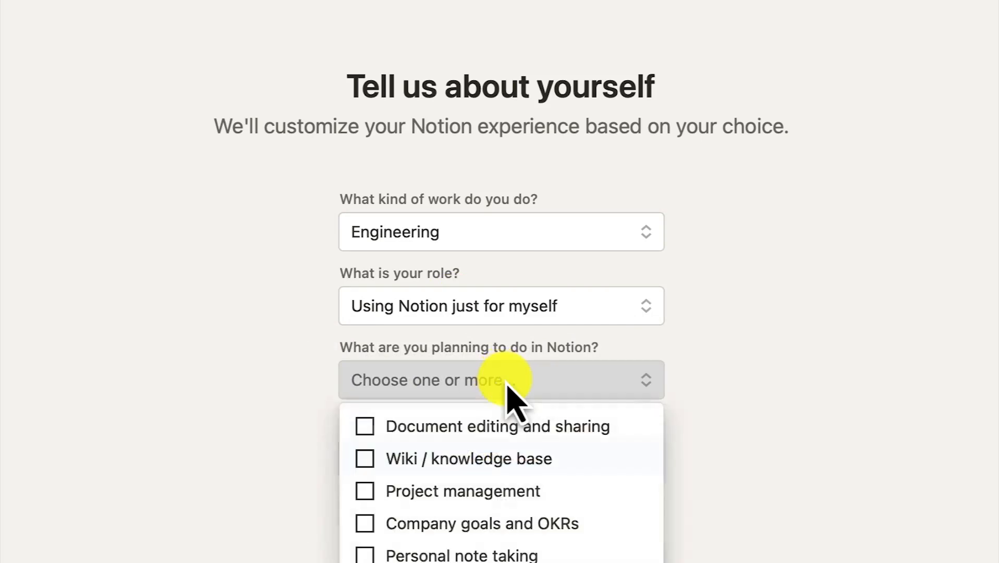
scroll(424, 422, down, 1)
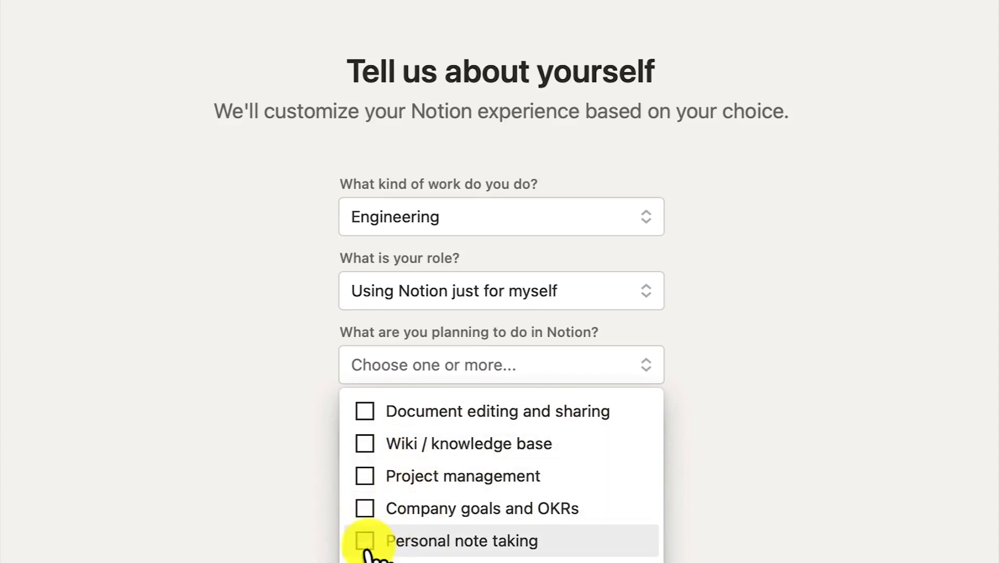
click(365, 542)
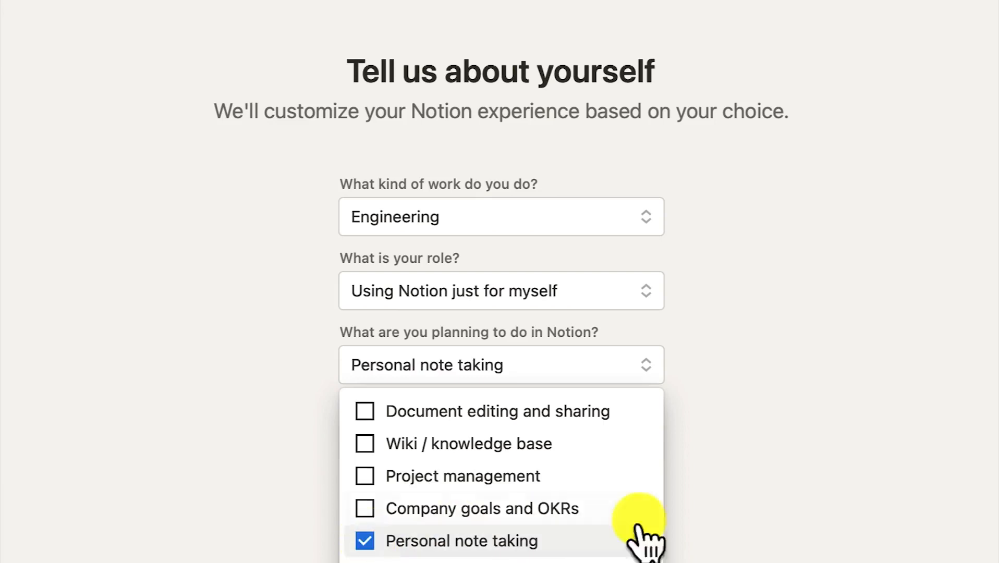
click(836, 474)
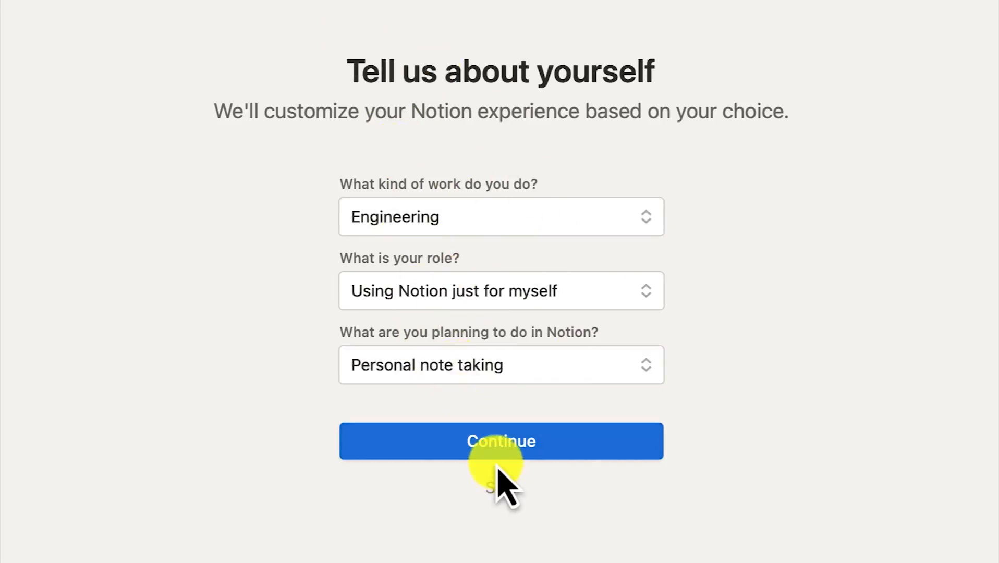
click(498, 445)
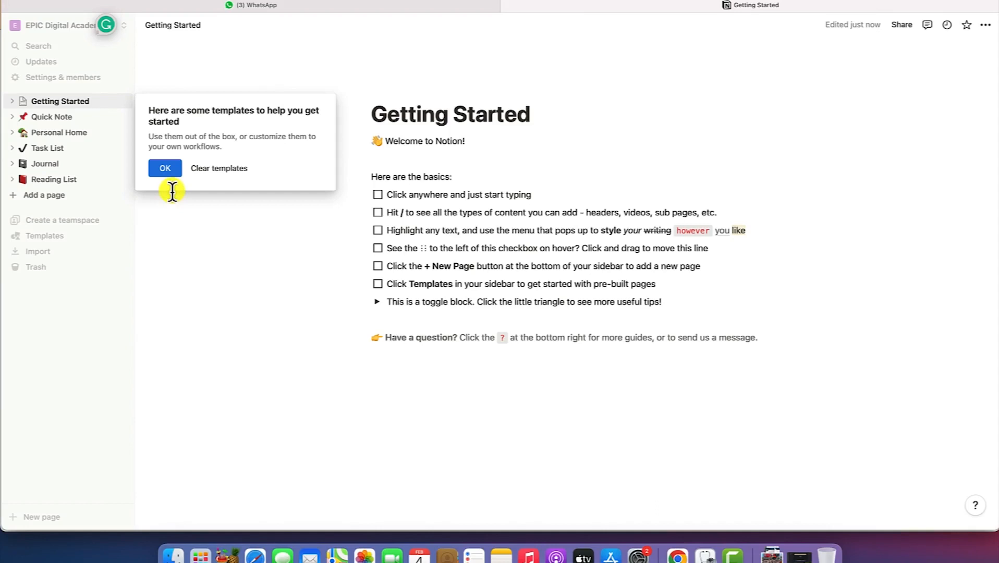
Dismiss the templates tip, look at the account menu, and expand the tips toggle's resource links
click(172, 192)
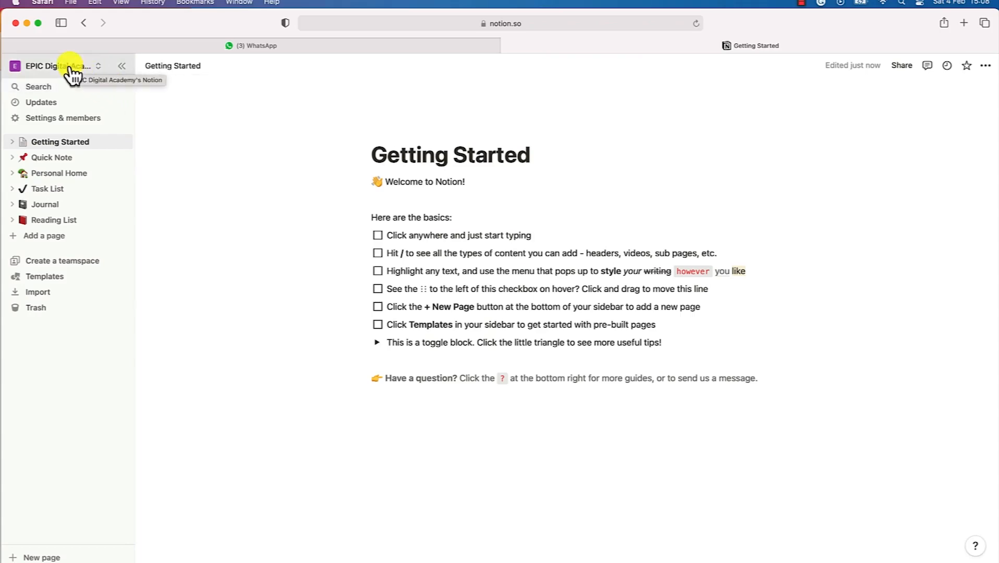
click(69, 68)
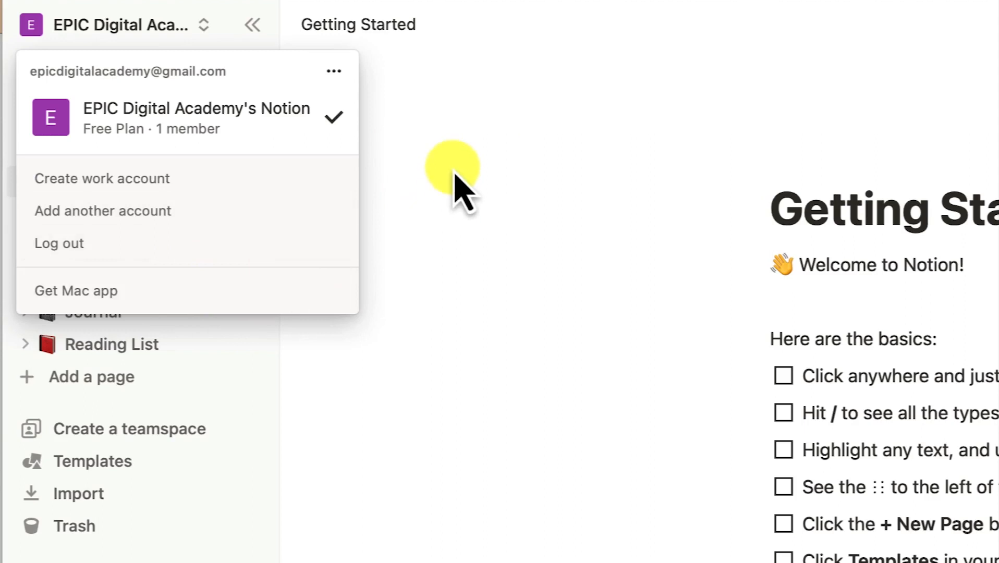
click(356, 160)
click(176, 42)
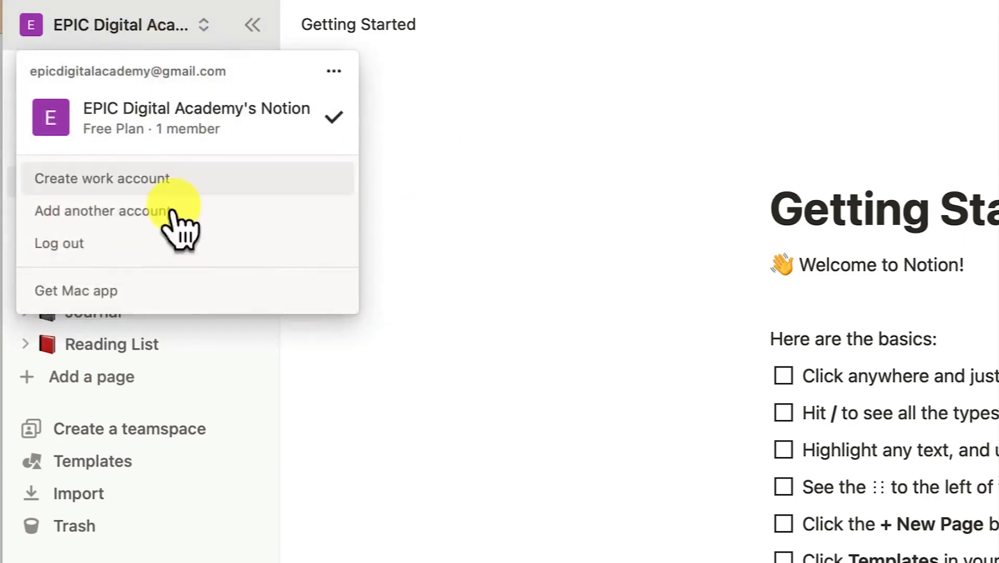
click(449, 159)
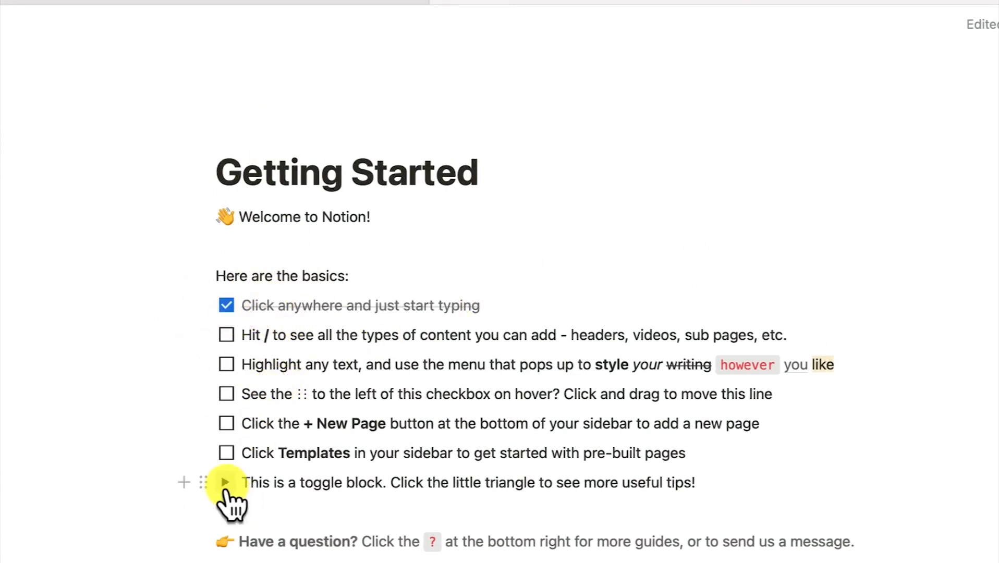
click(225, 482)
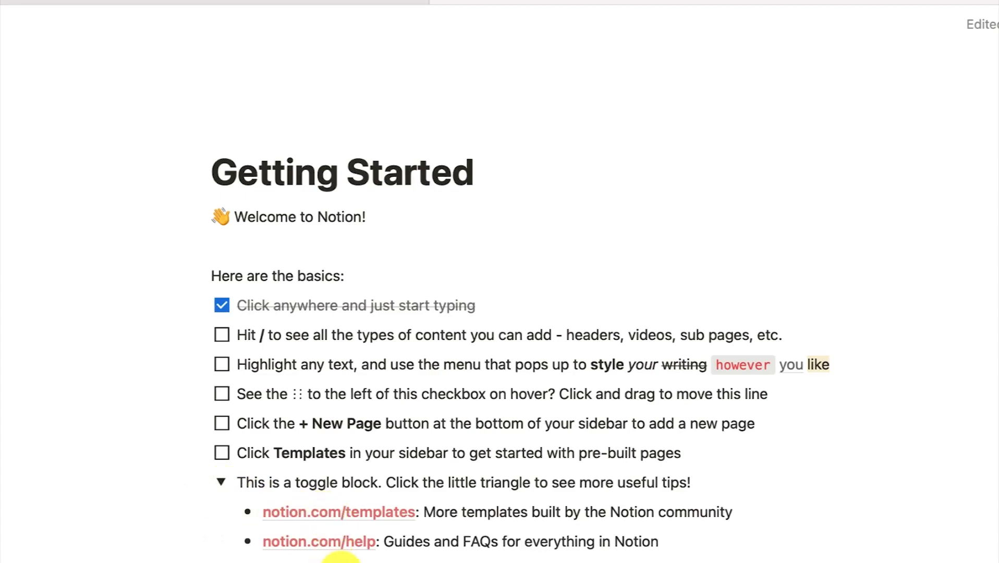
scroll(342, 560, down, 5)
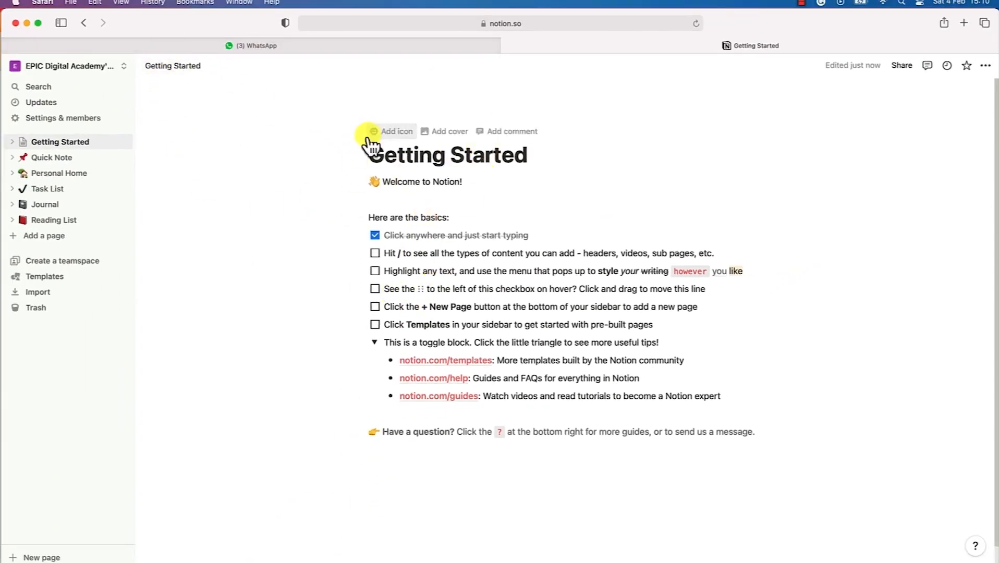
Add a page icon to Getting Started and browse the Emoji, Icons and custom image options
click(375, 134)
click(383, 126)
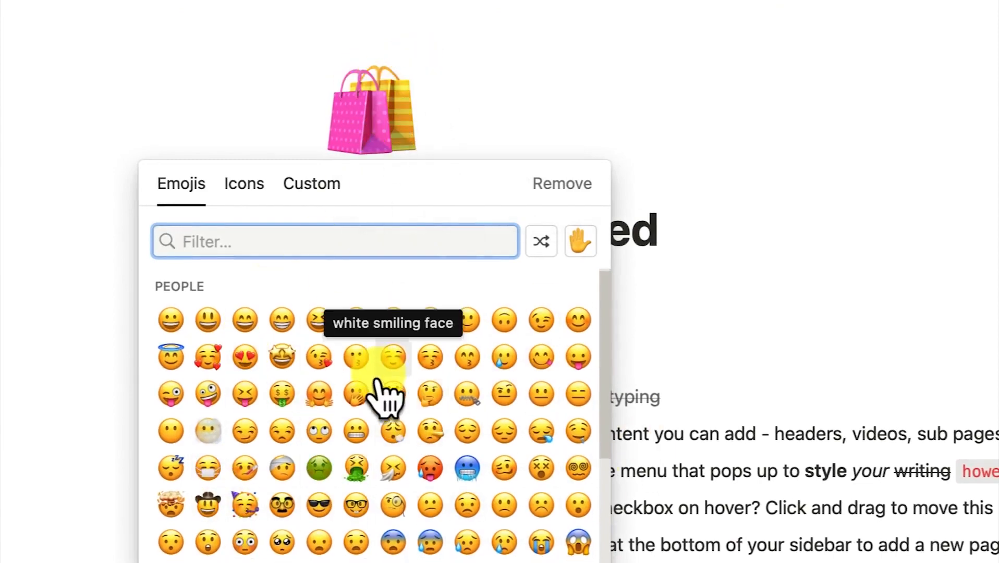
scroll(378, 385, down, 10)
scroll(378, 386, up, 10)
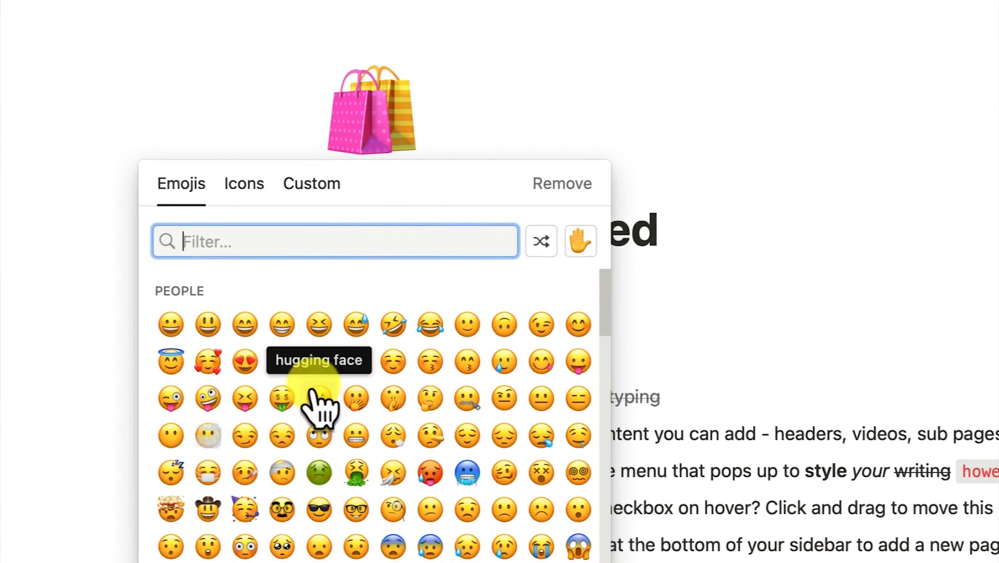
click(242, 189)
scroll(290, 434, down, 5)
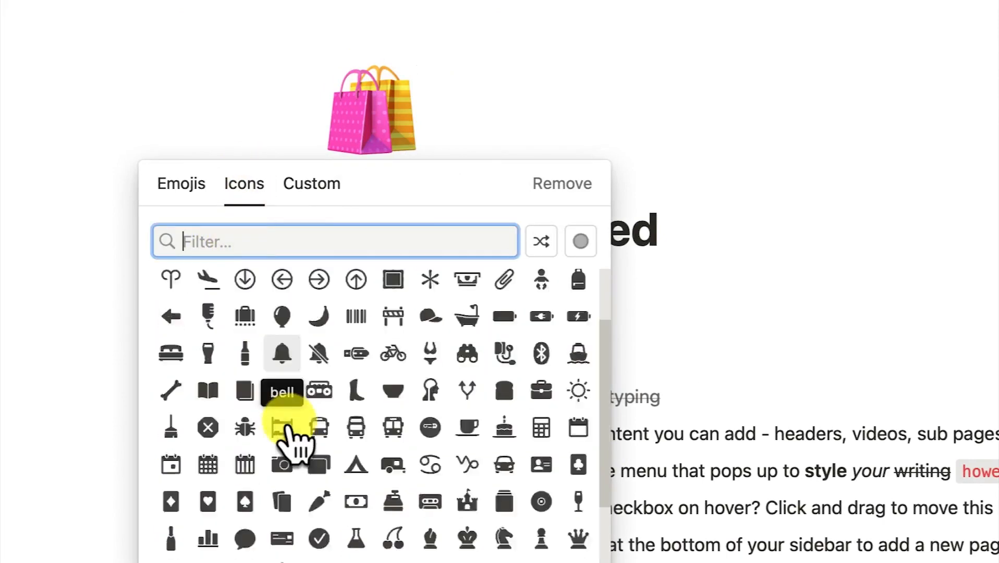
scroll(289, 434, up, 5)
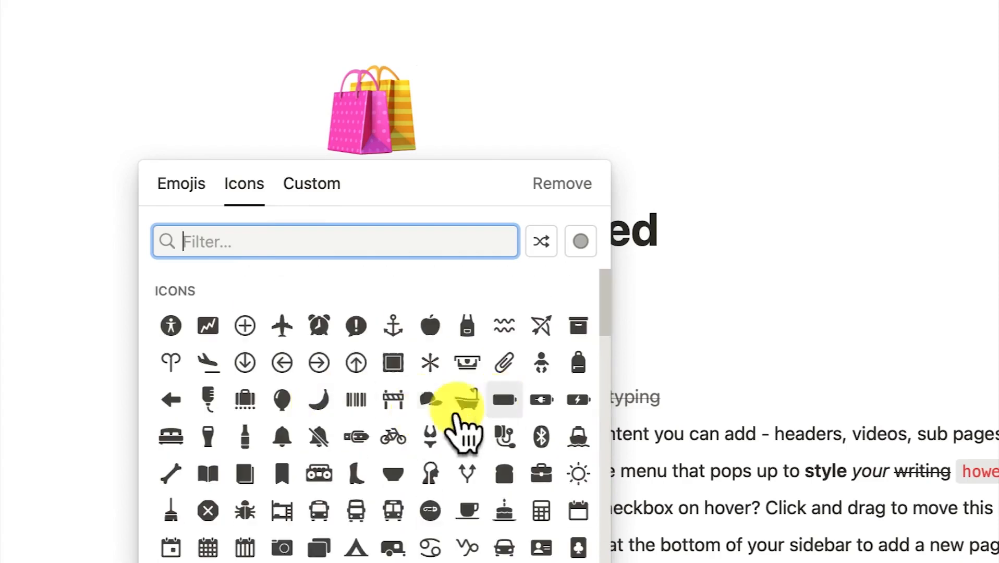
click(311, 193)
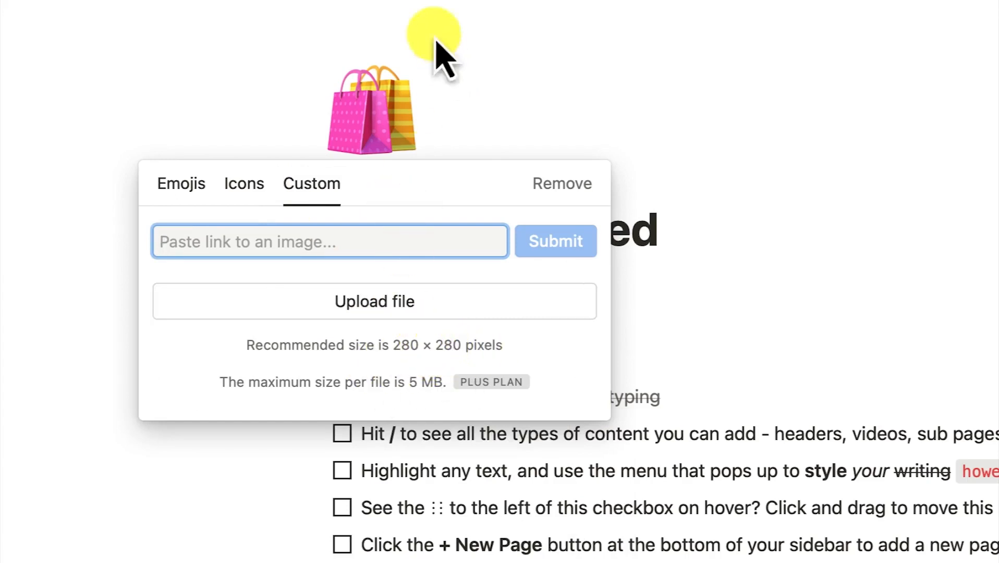
click(231, 192)
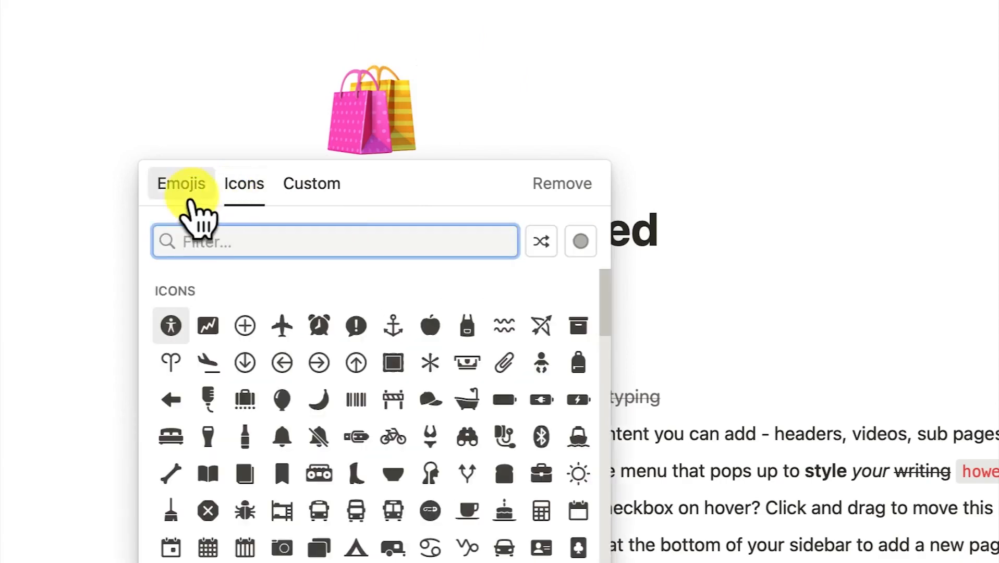
Choose the darker-skinned cyclist emoji as the Getting Started page icon
click(191, 193)
scroll(368, 471, down, 10)
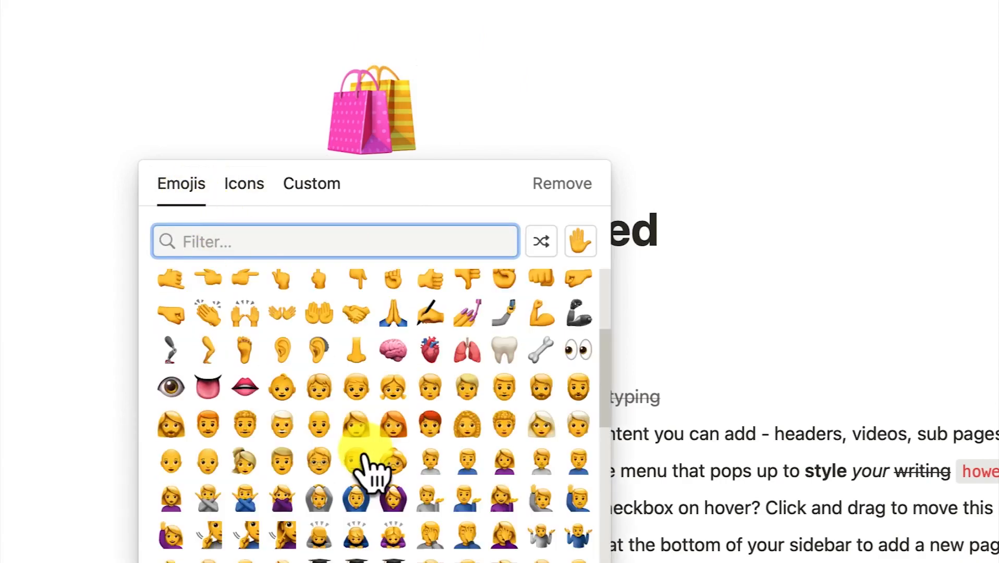
scroll(318, 417, down, 6)
scroll(312, 398, down, 8)
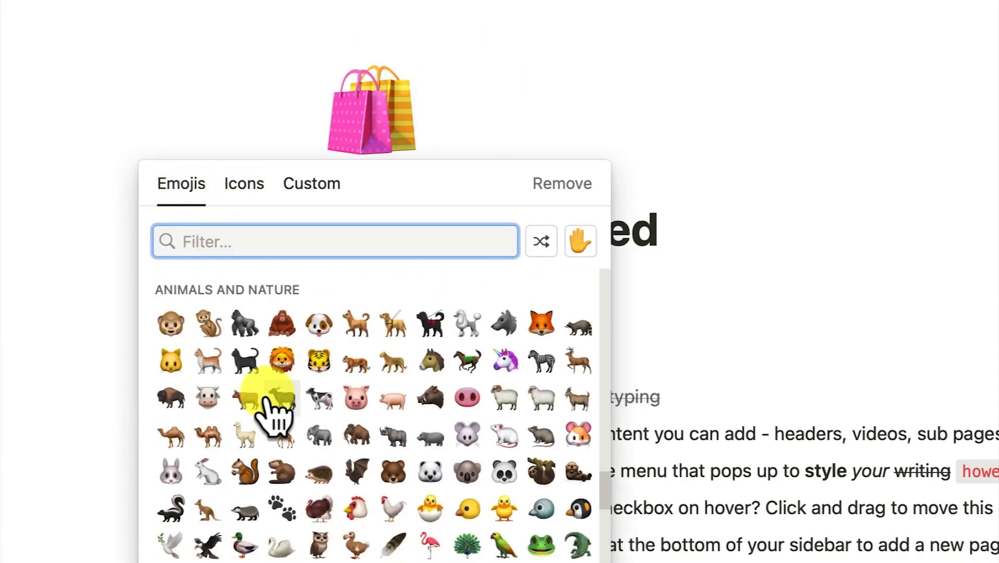
scroll(284, 417, up, 5)
scroll(339, 469, down, 2)
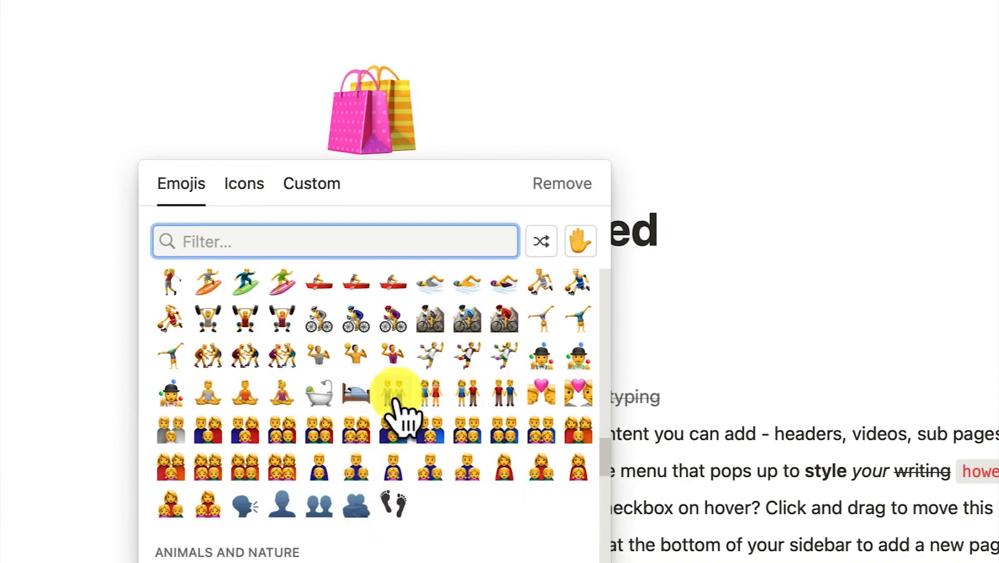
scroll(349, 443, up, 2)
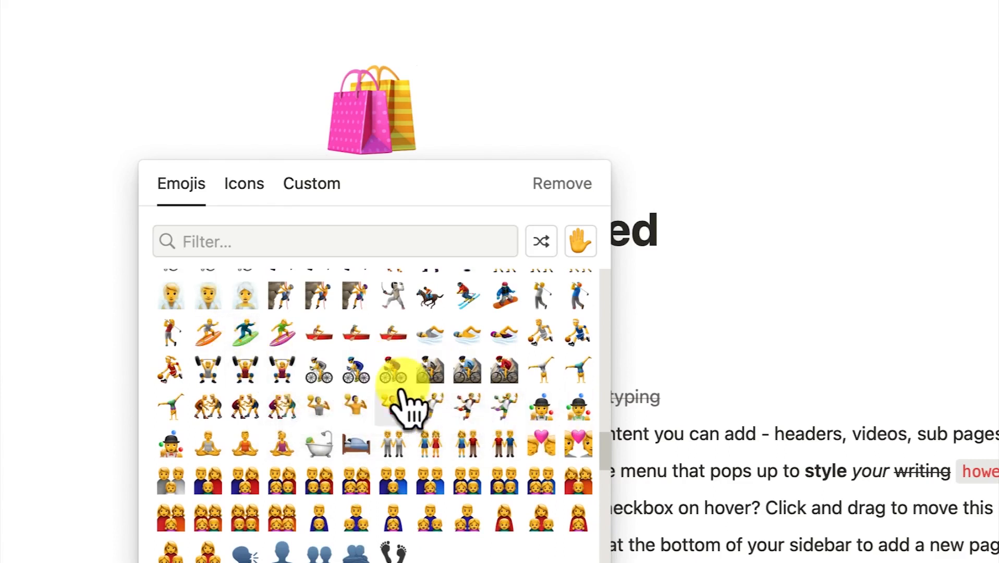
mouse_move(403, 397)
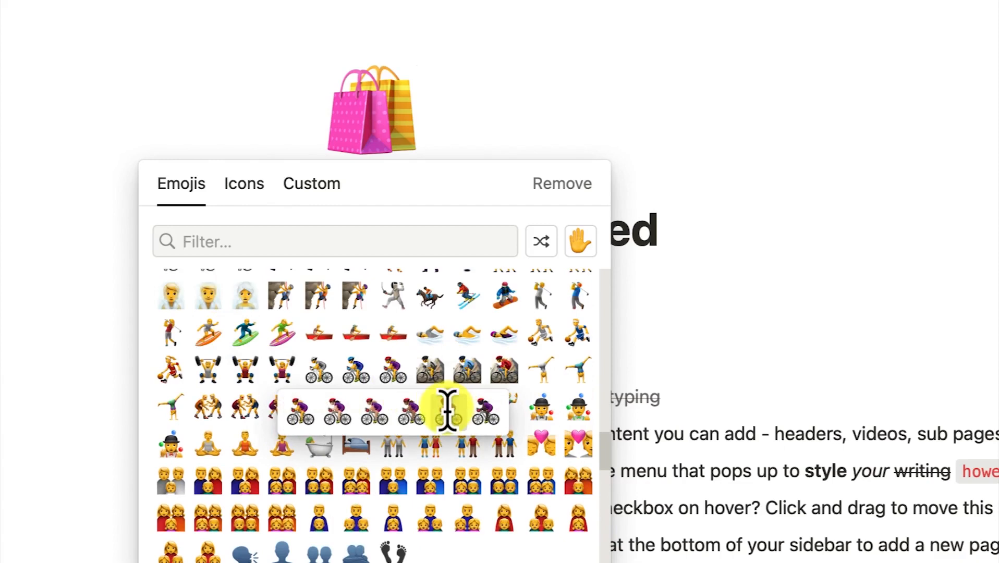
click(445, 410)
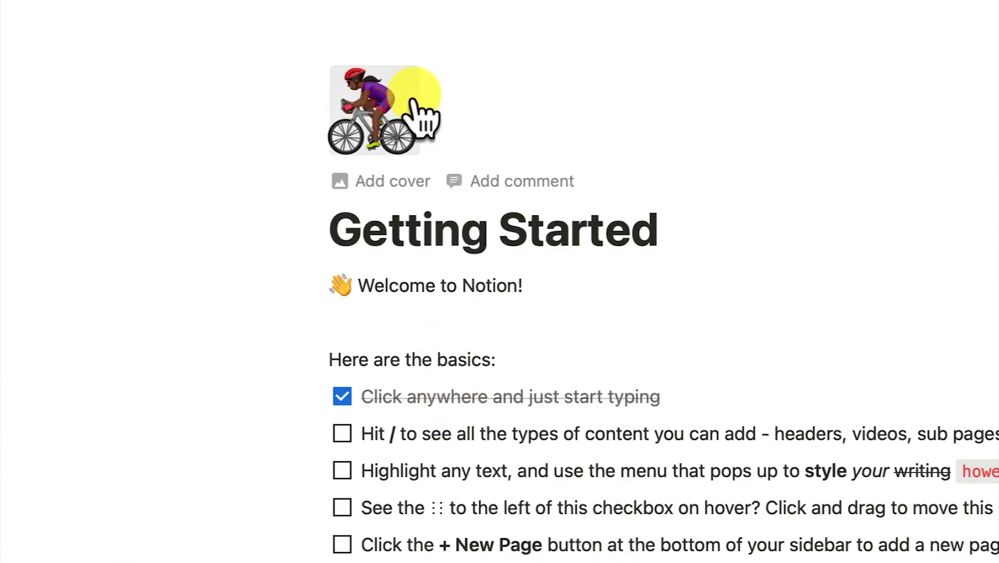
Add a cover image to Getting Started and drag it to reveal more of the dark shape
click(397, 183)
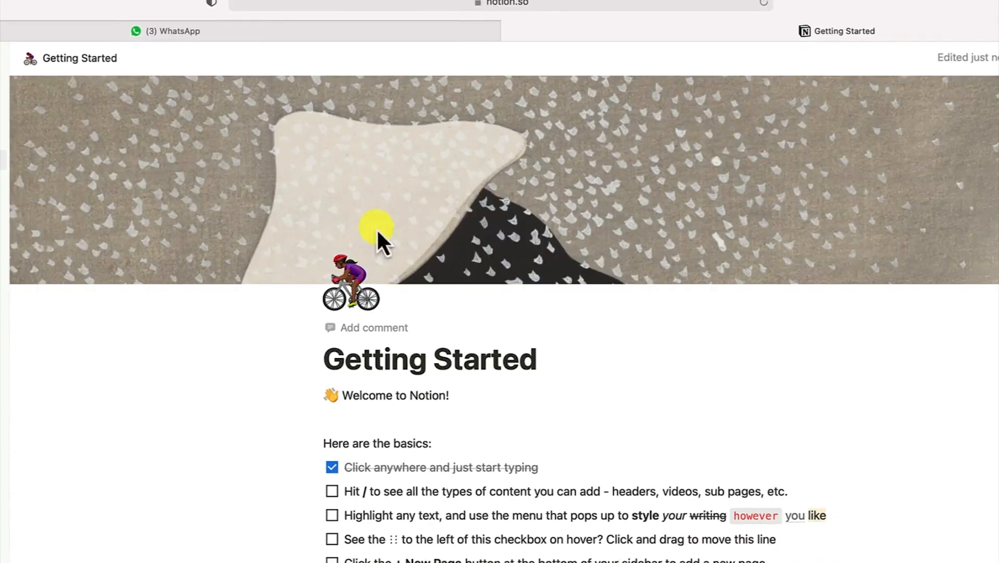
mouse_move(457, 241)
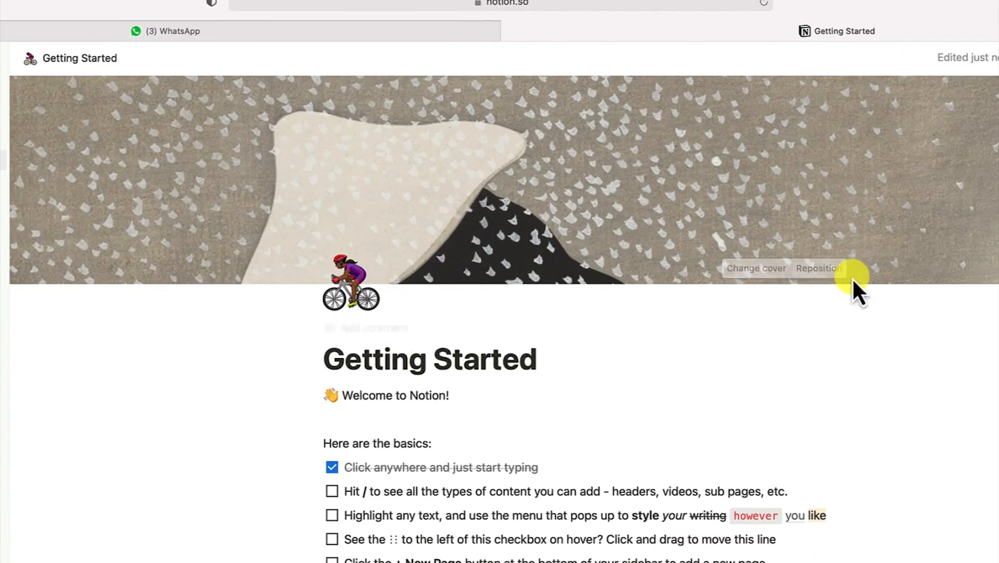
click(823, 269)
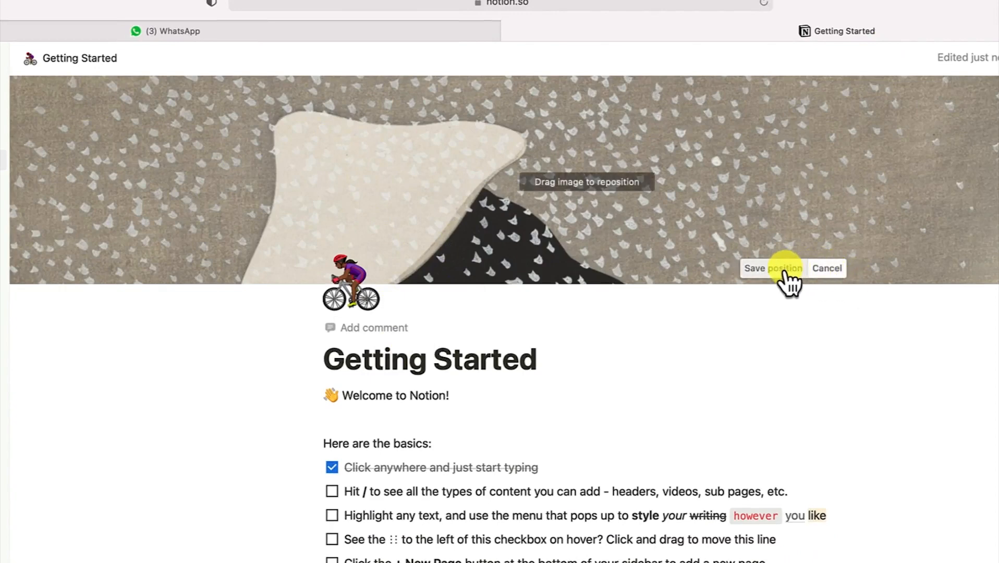
drag(775, 222, 688, 137)
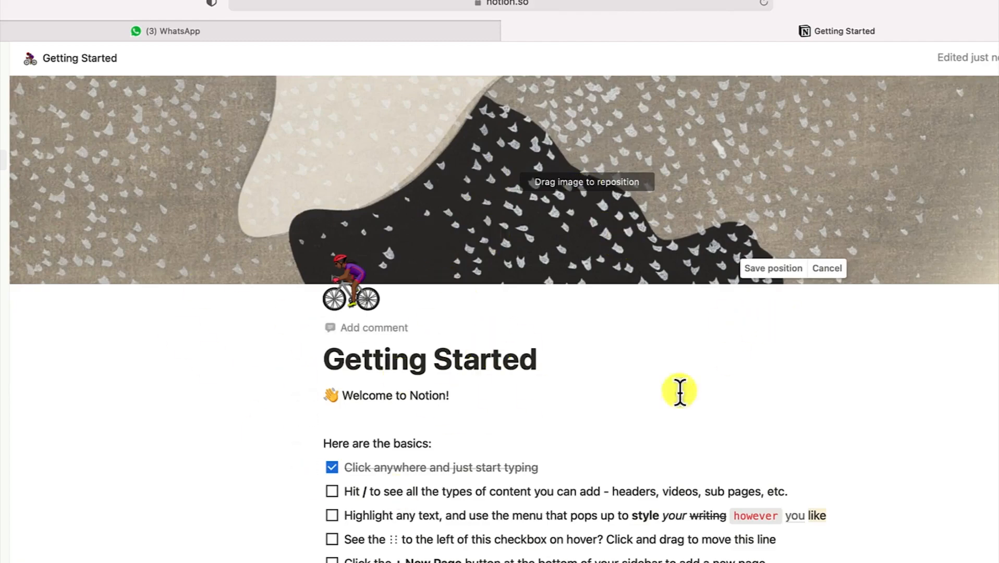
scroll(552, 403, down, 5)
scroll(553, 402, up, 5)
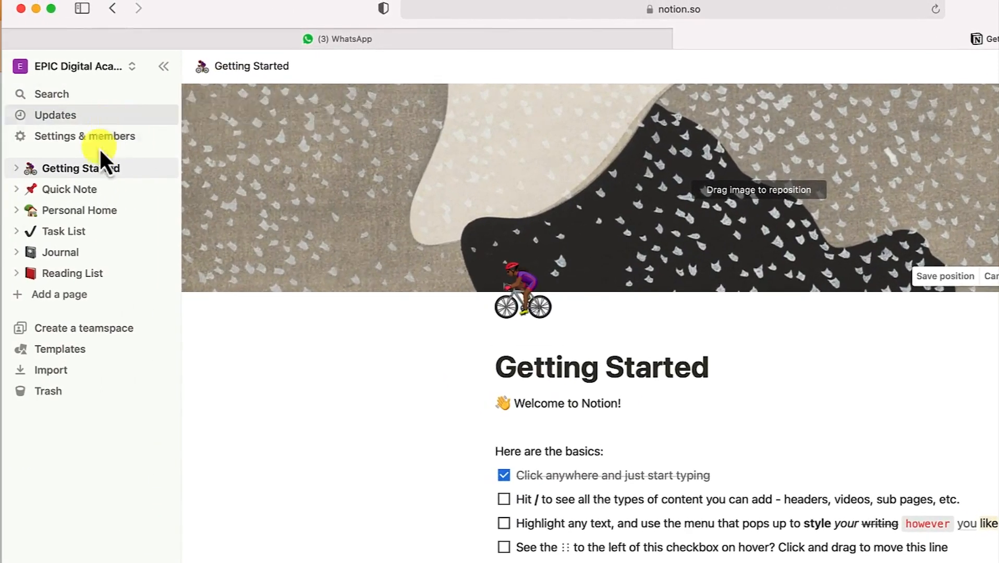
Scroll through the Quick Note template, then go to Personal Home from the sidebar
click(78, 191)
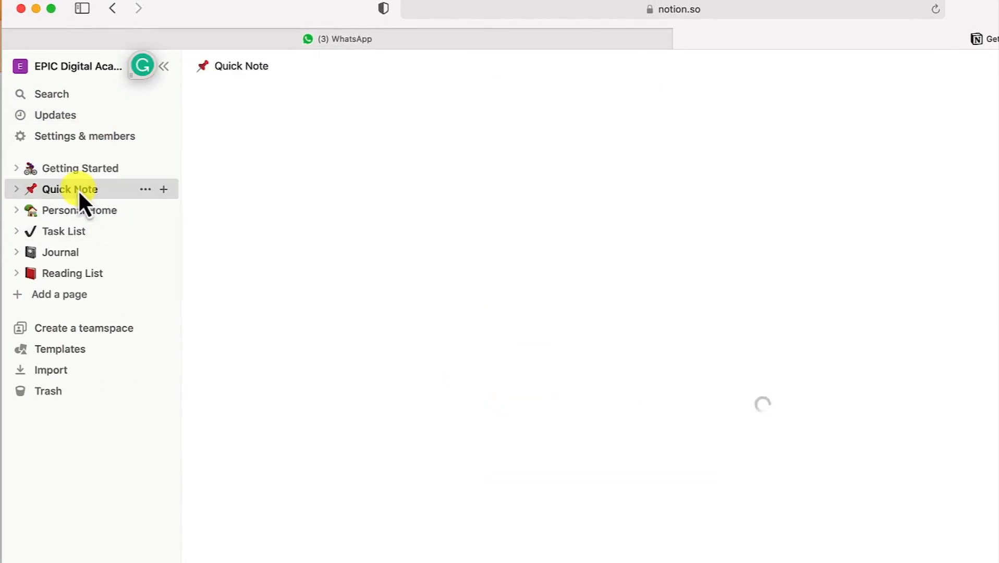
scroll(568, 301, down, 5)
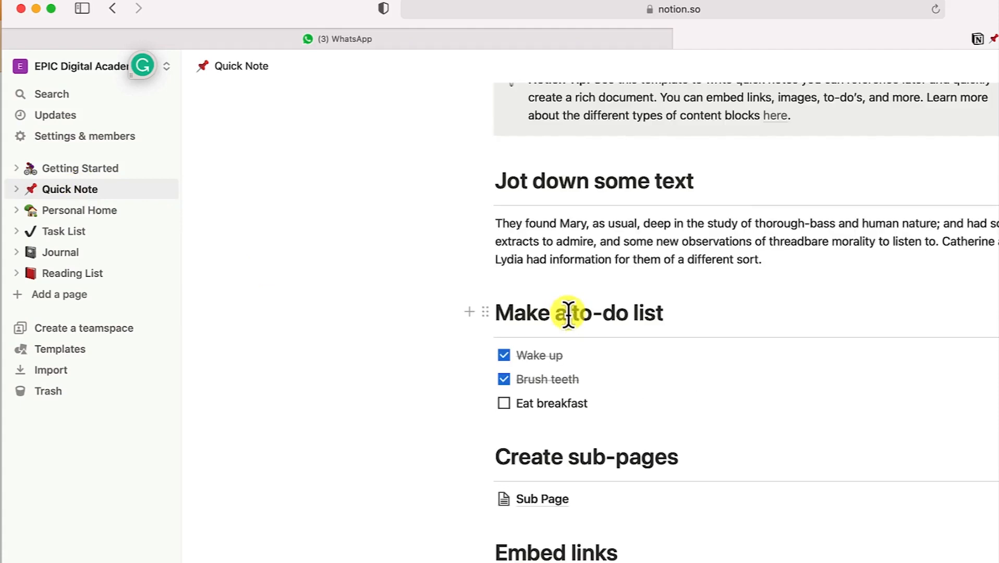
scroll(569, 314, down, 4)
scroll(564, 319, up, 7)
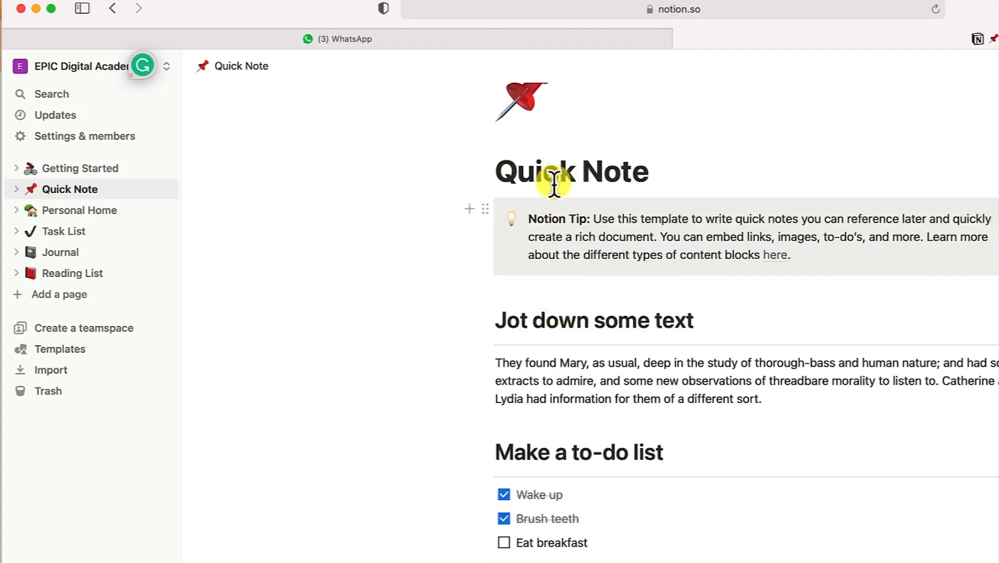
scroll(566, 234, up, 3)
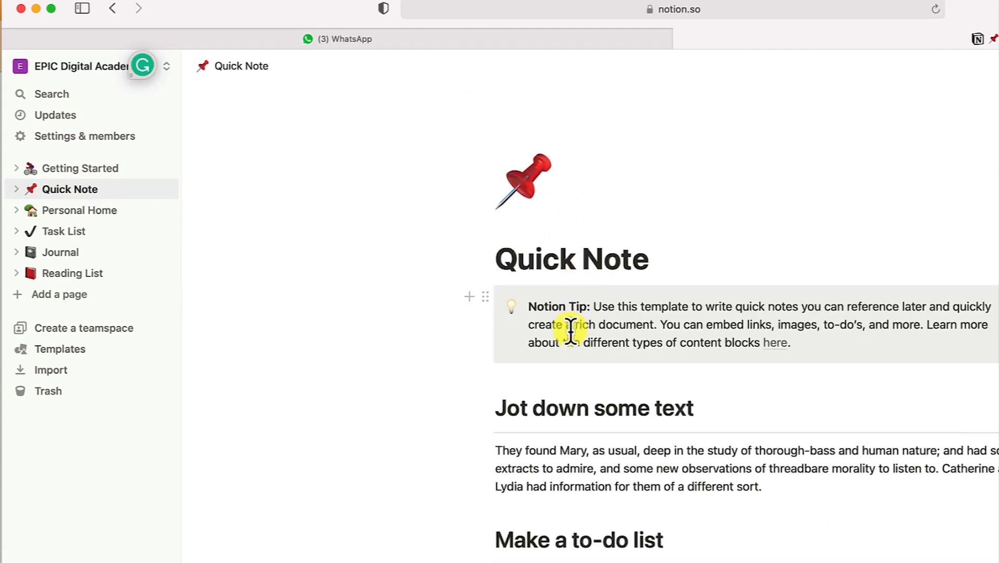
scroll(573, 313, down, 2)
scroll(582, 371, down, 3)
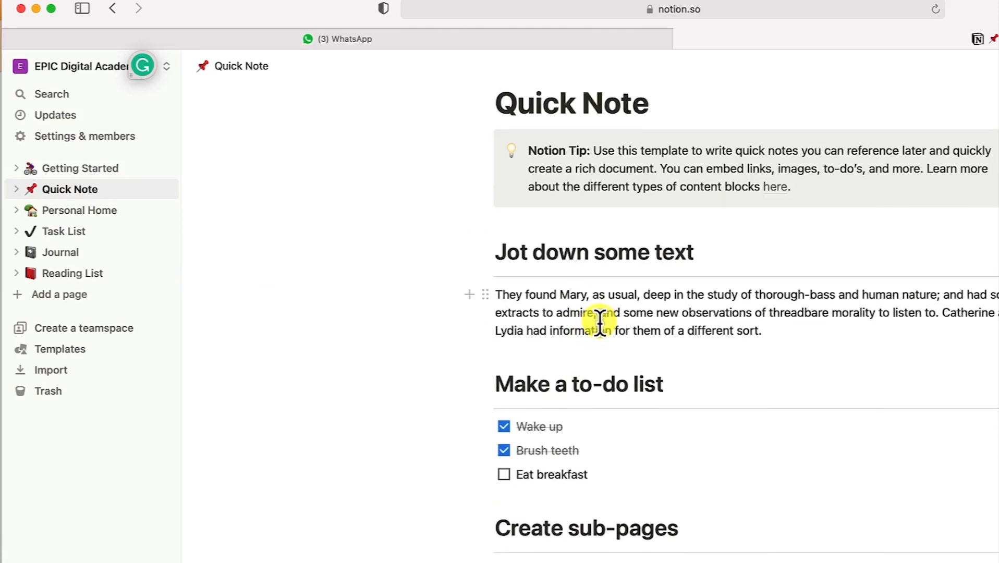
scroll(569, 350, down, 1)
scroll(602, 455, down, 2)
scroll(584, 416, down, 2)
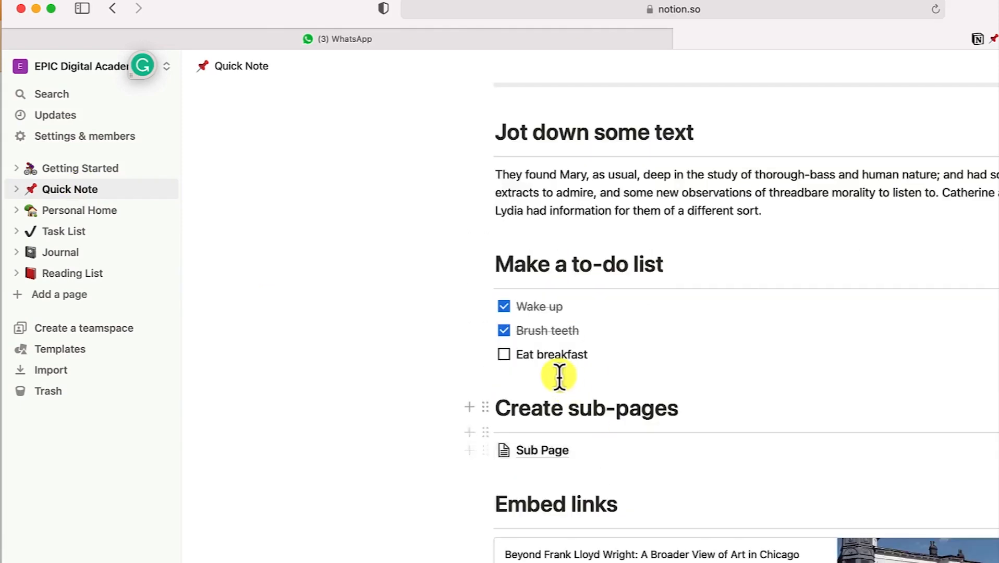
scroll(547, 411, down, 4)
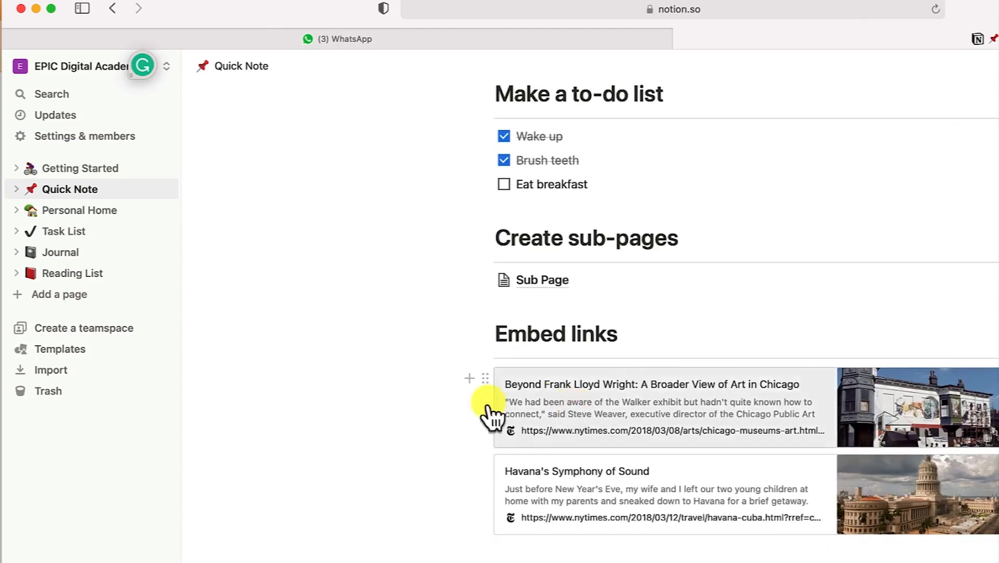
click(76, 214)
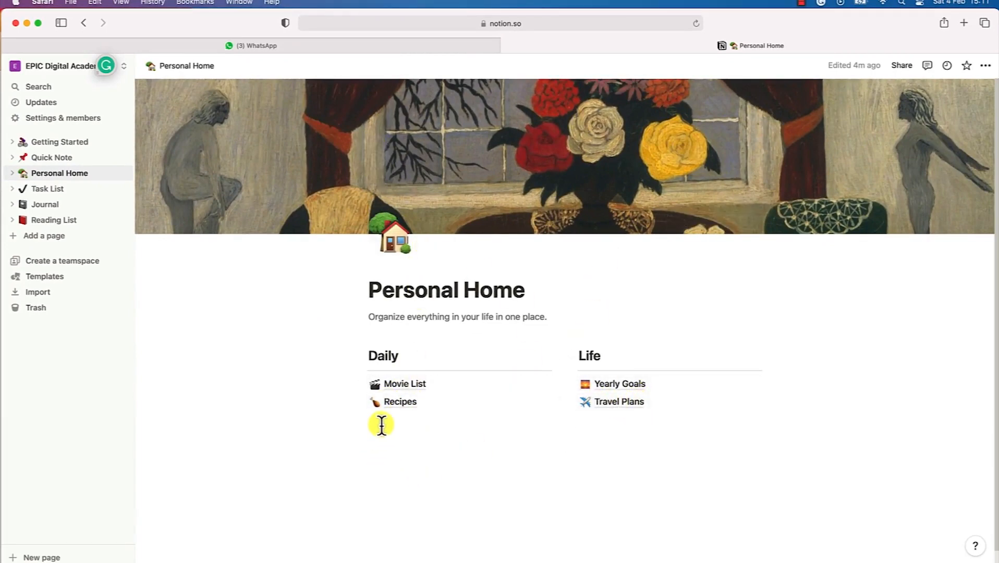
Visit Movie List, Yearly Goals and Travel Plans from Personal Home, then open the Task List board
click(399, 390)
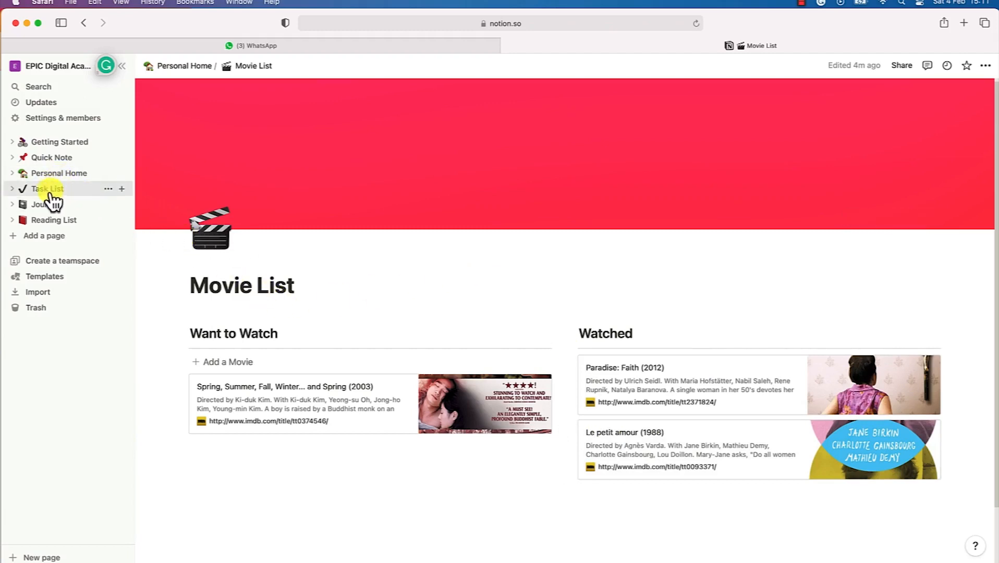
click(191, 71)
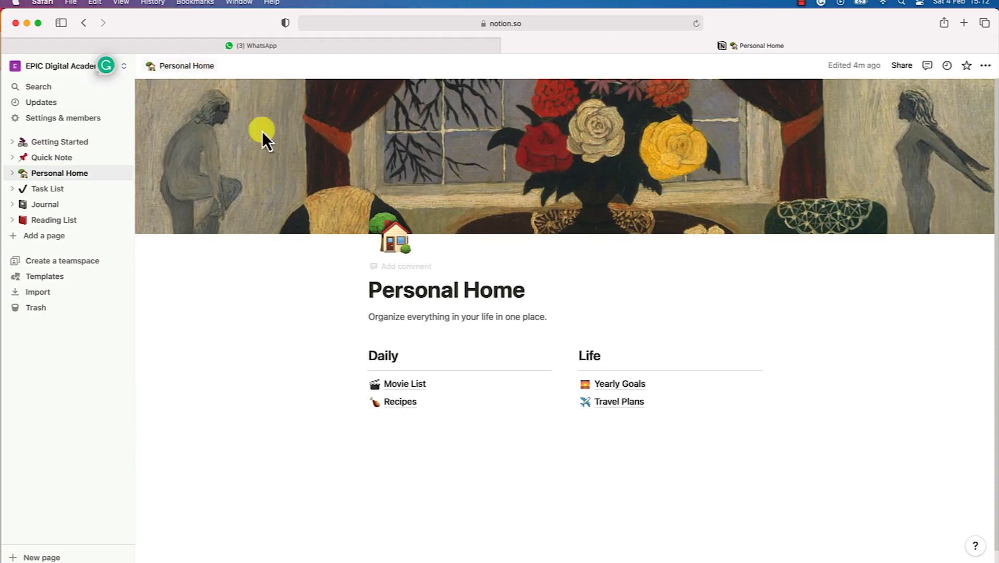
click(628, 389)
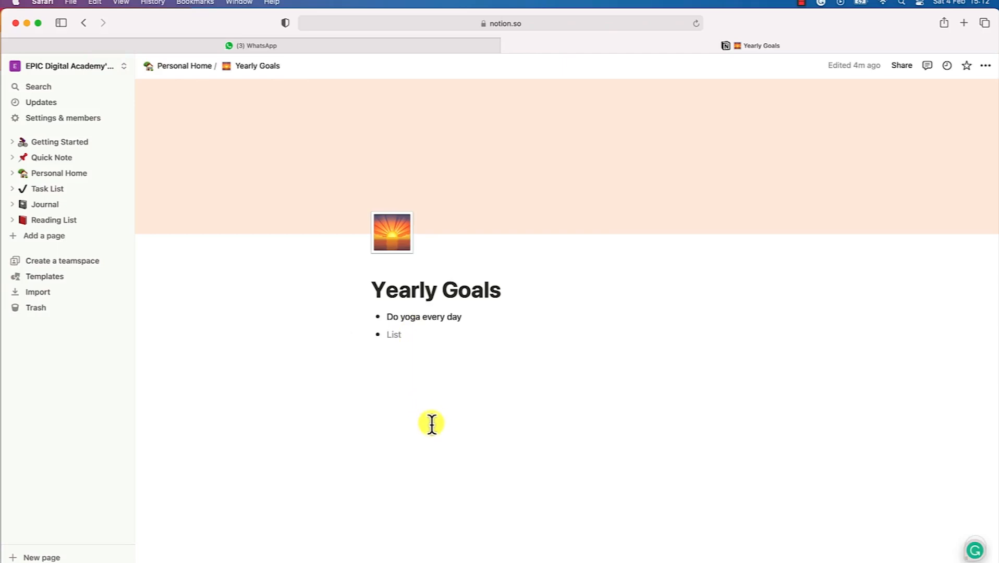
click(182, 67)
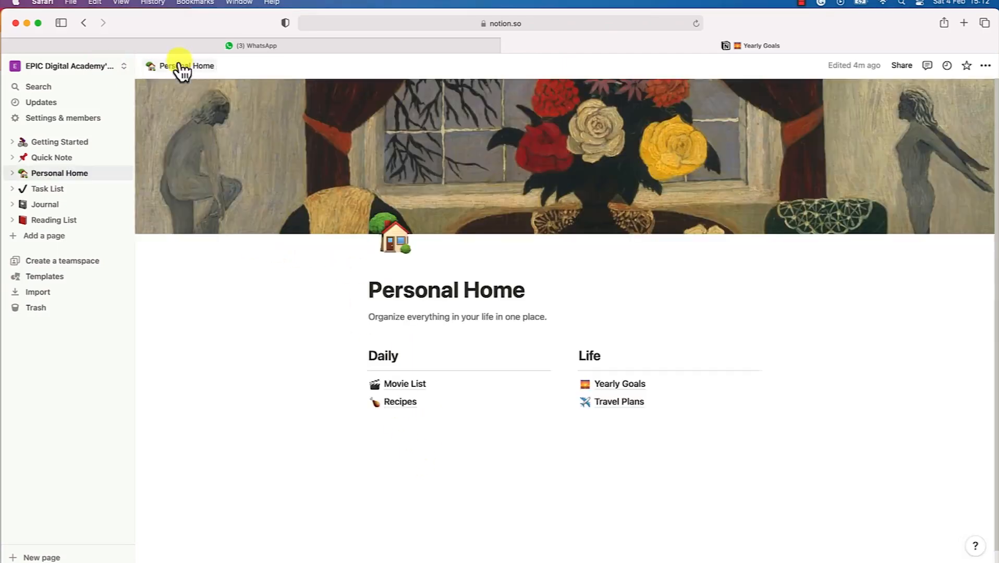
click(621, 408)
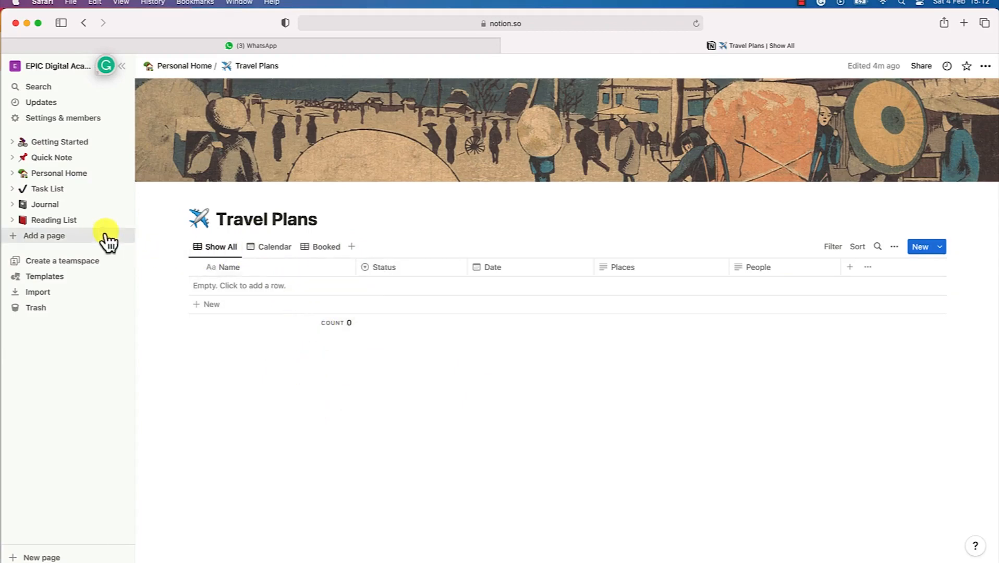
click(46, 189)
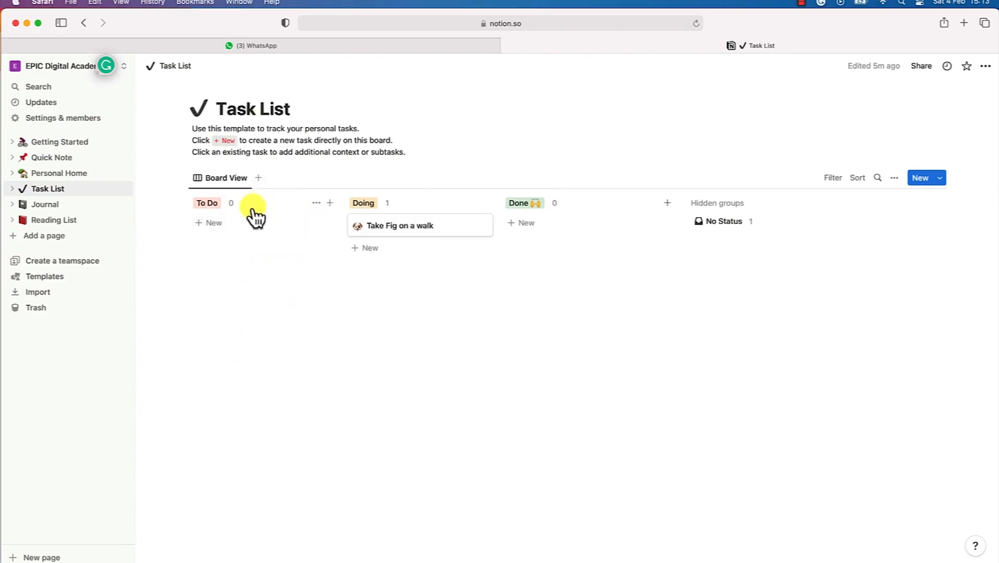
Add test cards 'fsdfsdf' under To Do and 'dfsdfs' under Doing
click(237, 180)
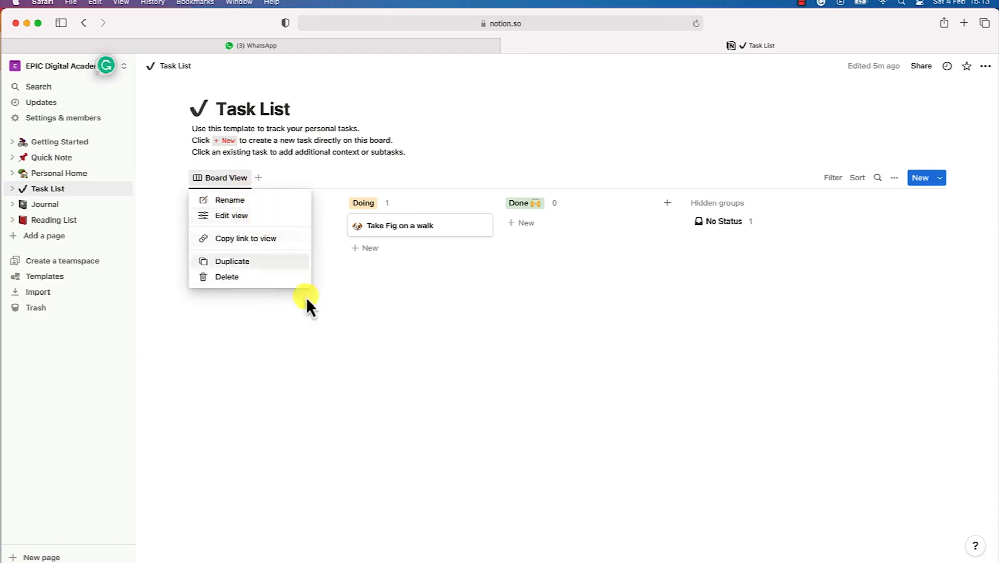
click(328, 344)
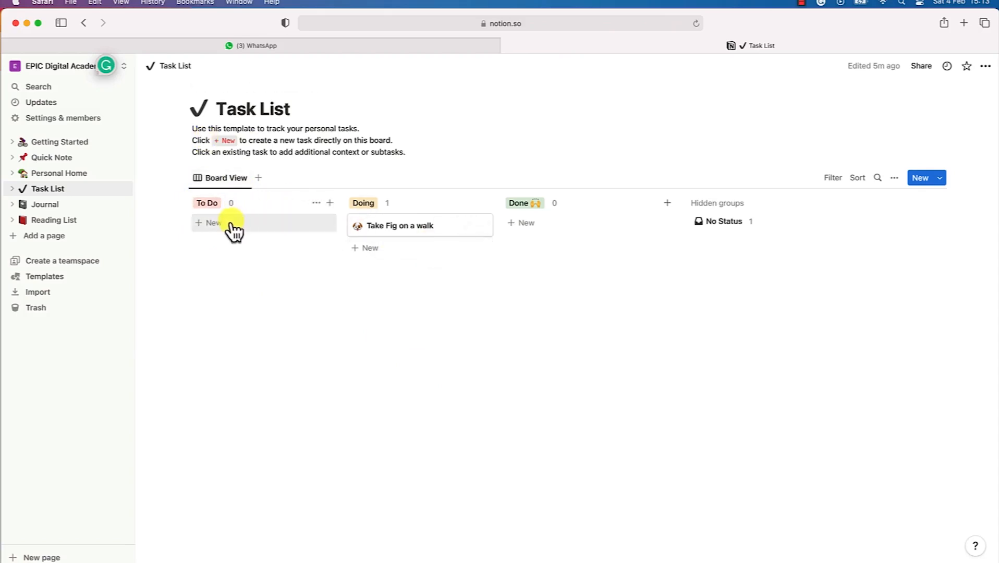
click(230, 226)
text(fsdfsdf)
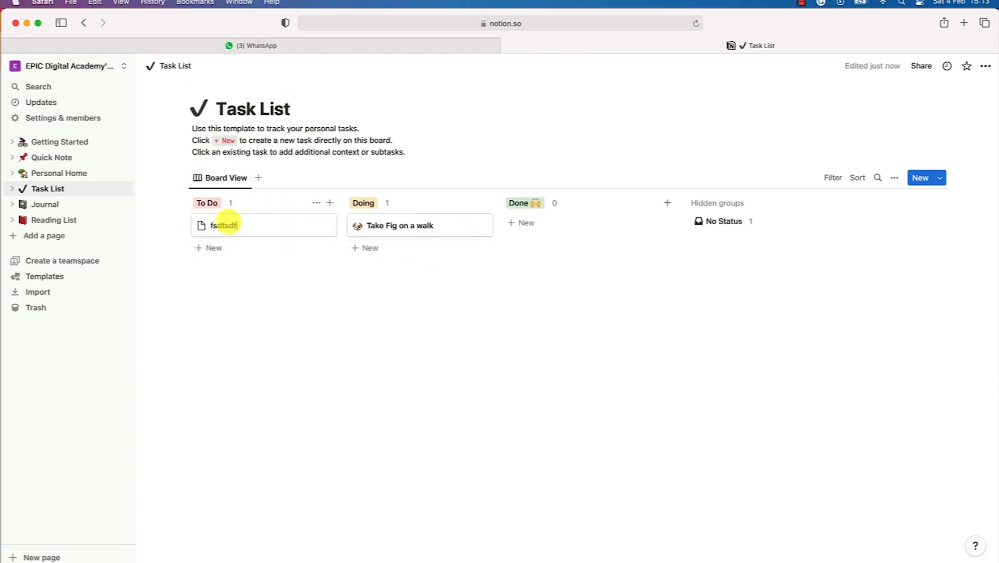
click(393, 254)
text(dfsdfs)
key(Return)
Drag the To Do test card through Doing and Done, then back to To Do
drag(256, 255, 404, 284)
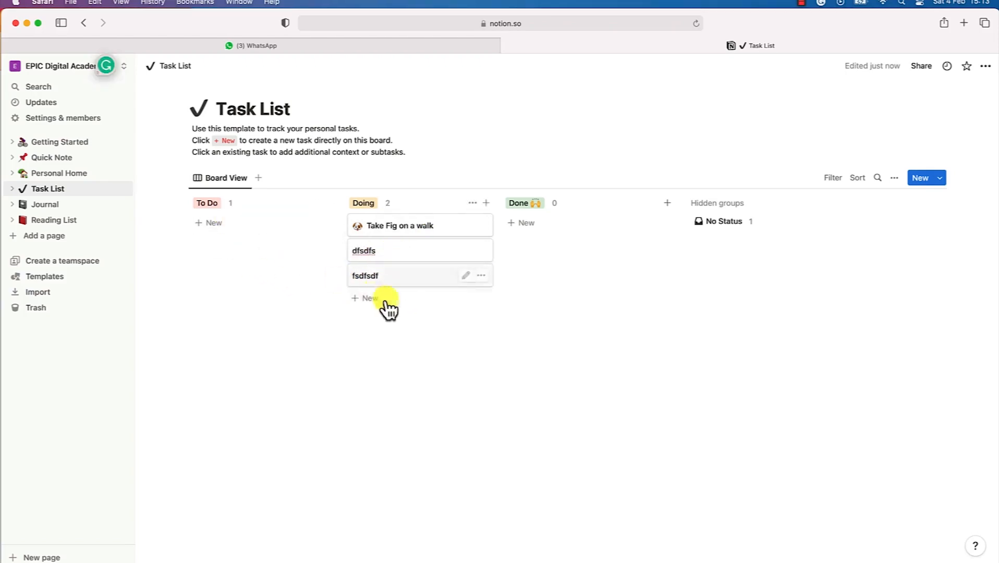
drag(384, 290, 548, 238)
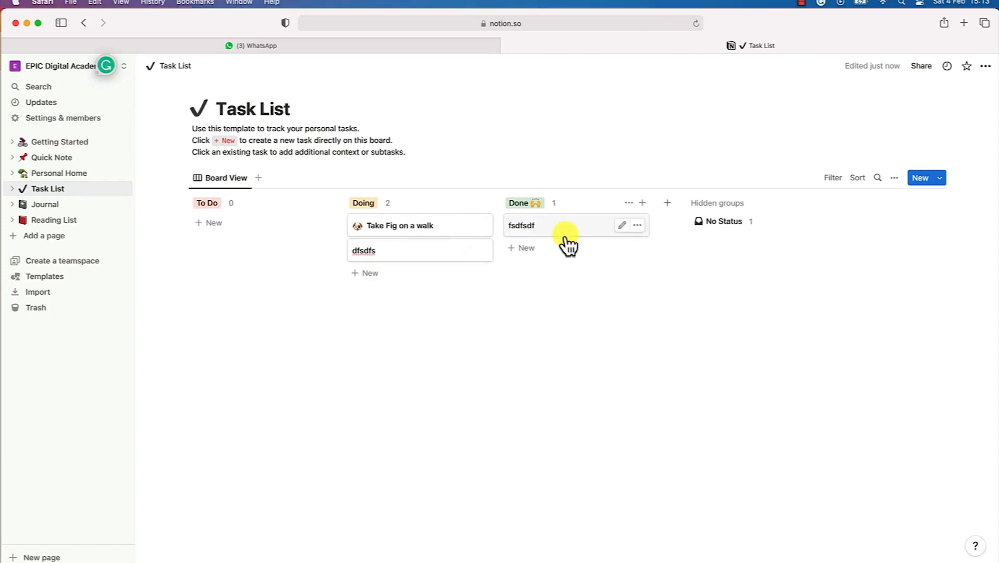
drag(565, 241, 261, 263)
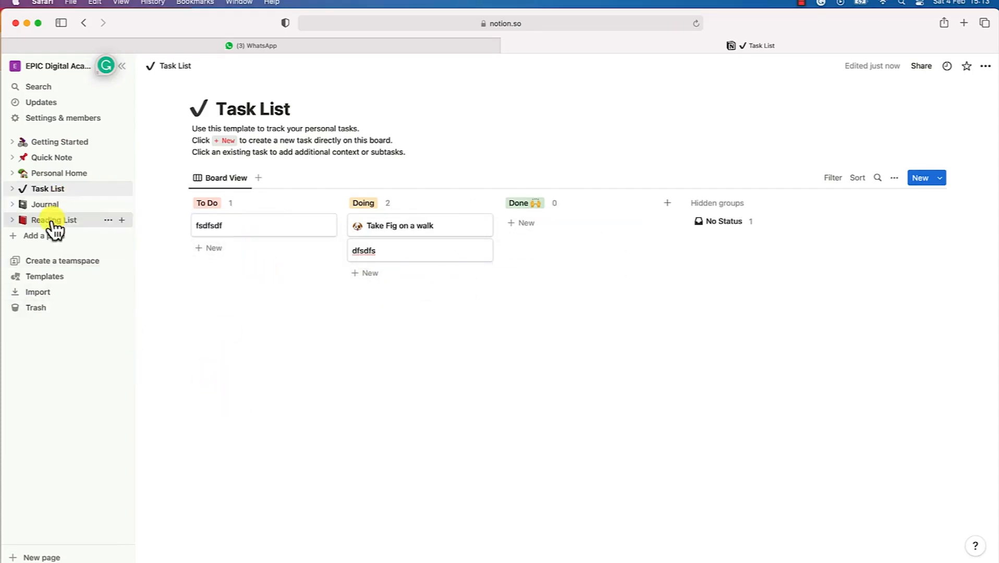
In Journal, peek at the Just another day, Hawaii Vacation and 'So much to be grateful for' entries
click(47, 205)
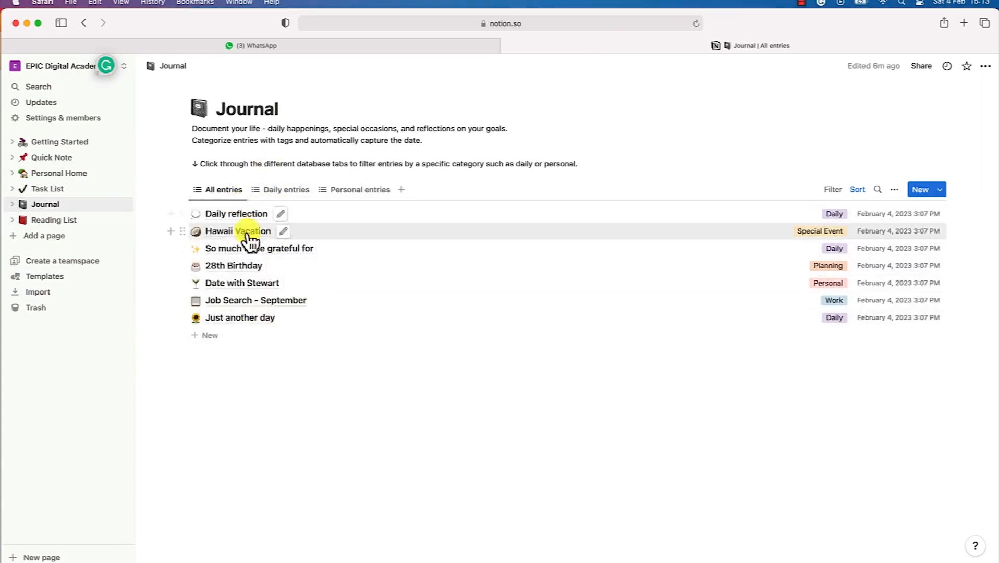
click(242, 320)
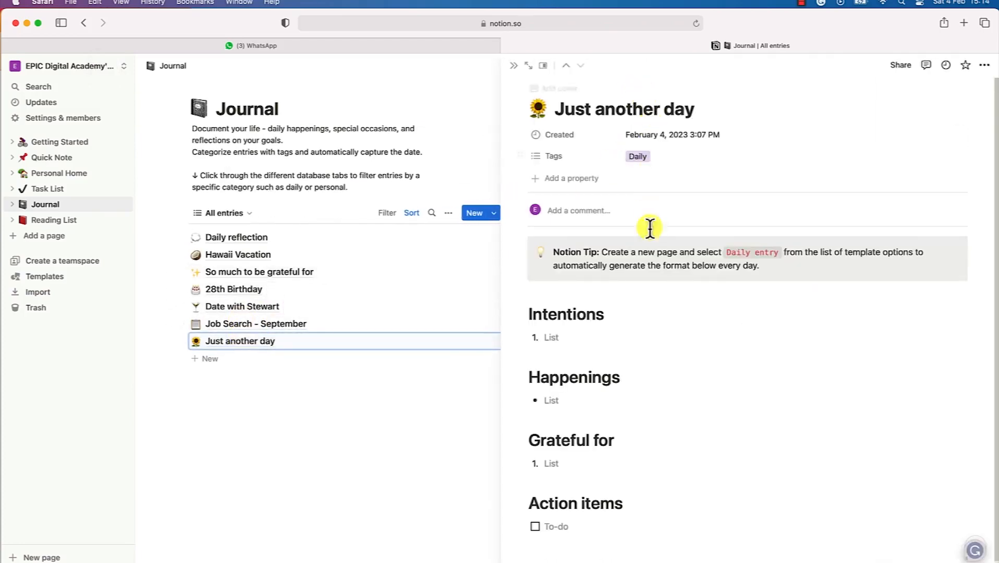
scroll(575, 314, down, 1)
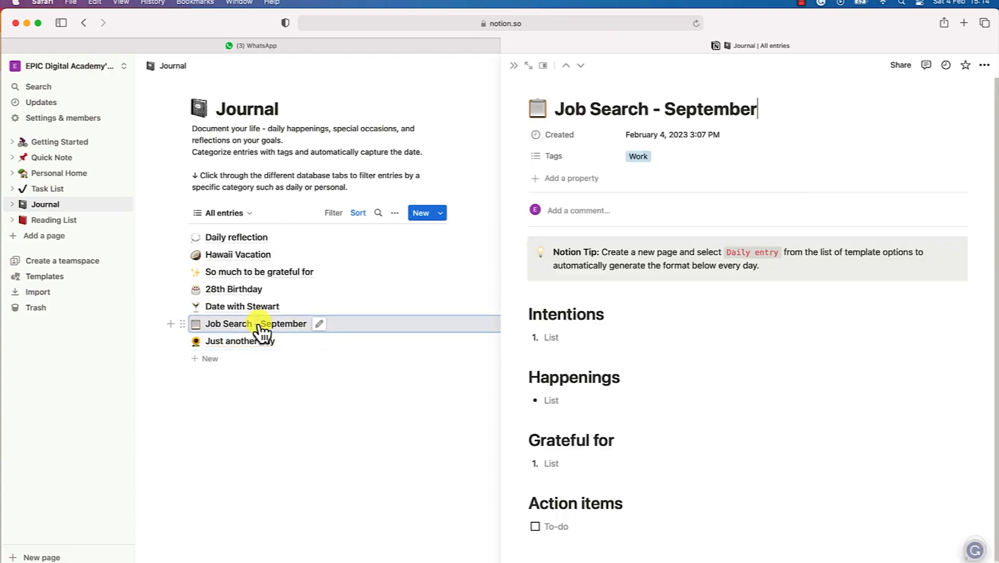
click(252, 258)
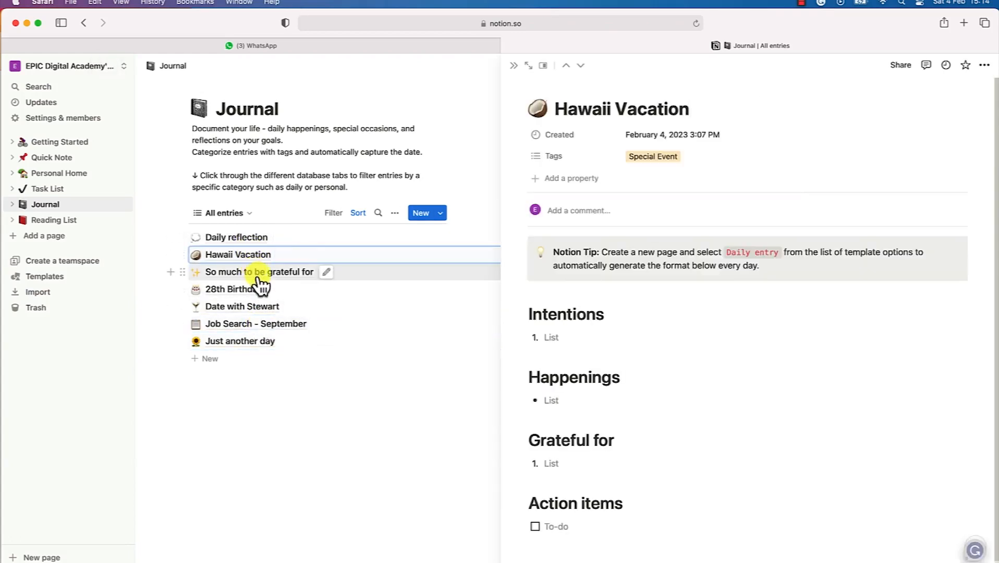
click(258, 277)
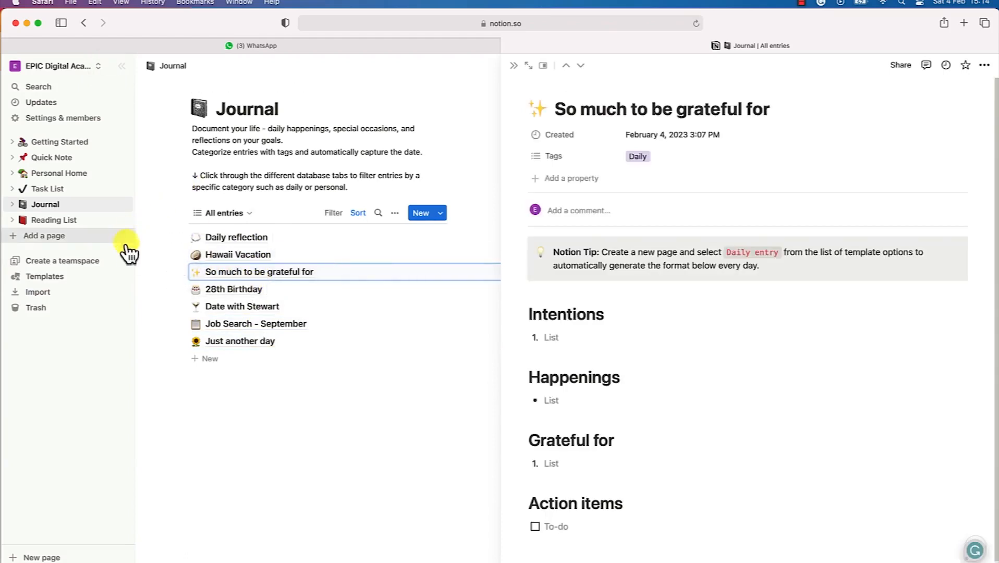
Open Reading List and scroll through its cover and table of articles, series and books
click(52, 220)
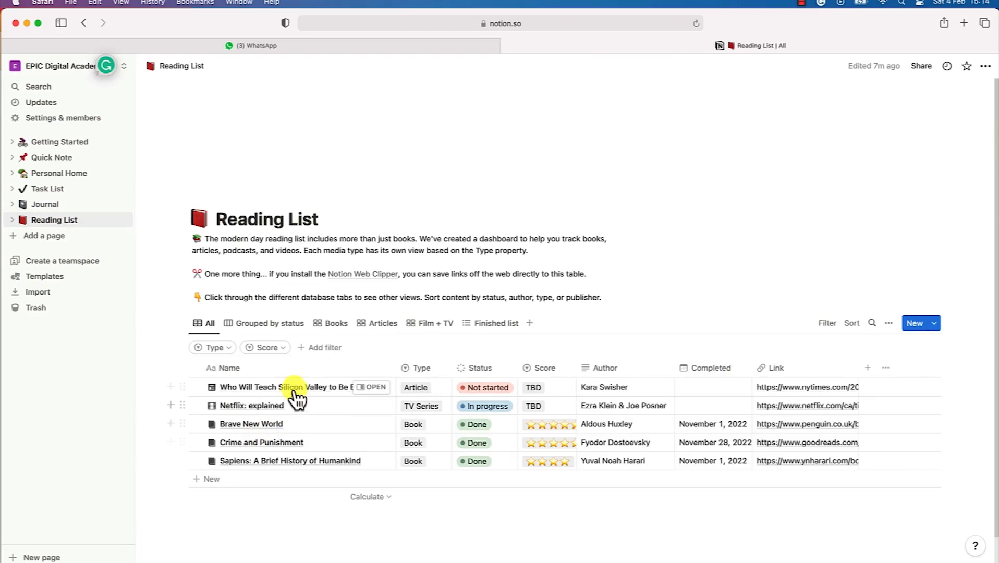
scroll(297, 398, down, 1)
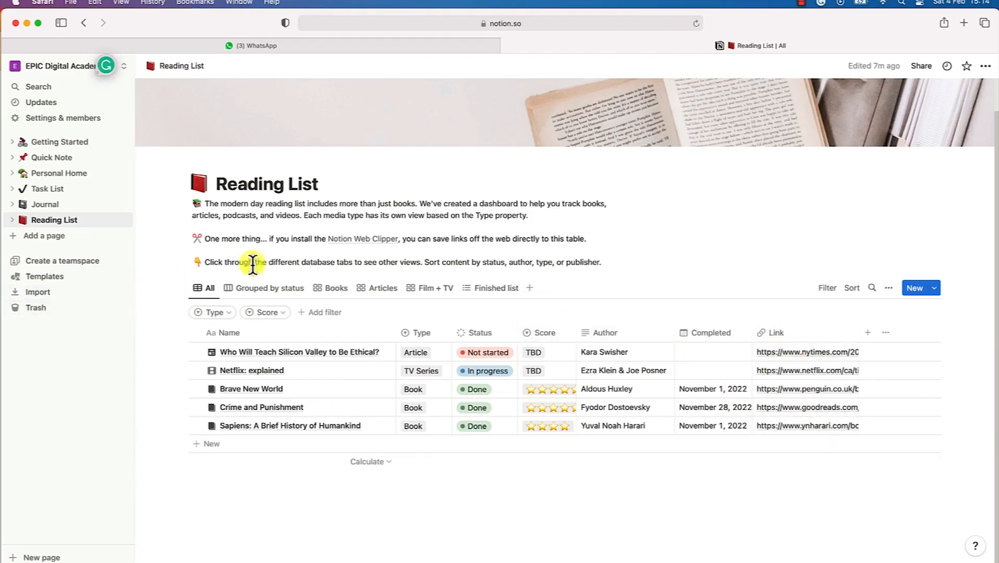
scroll(370, 200, up, 2)
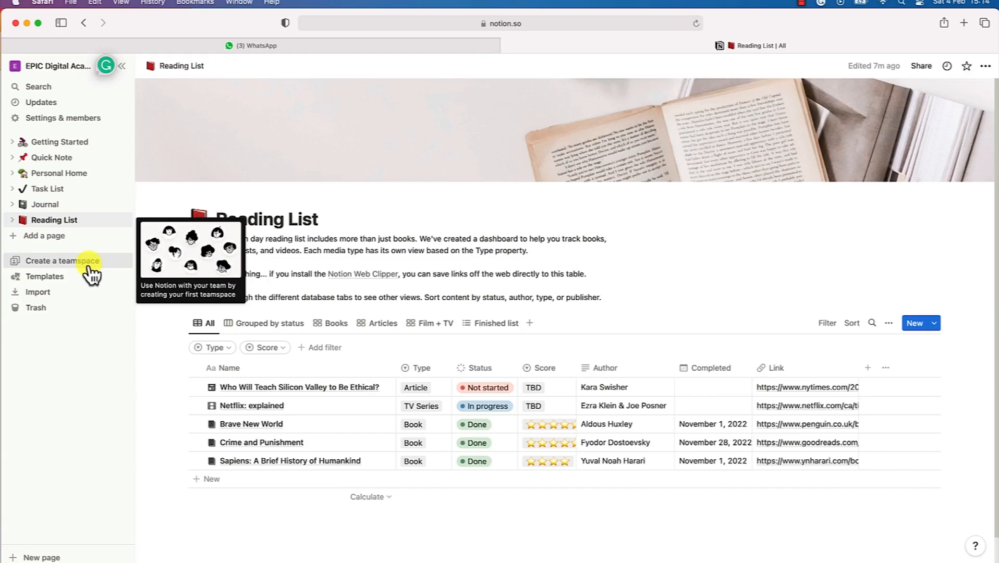
Open the template gallery and preview the Projects & tasks and Projects, tasks & sprints templates
click(78, 277)
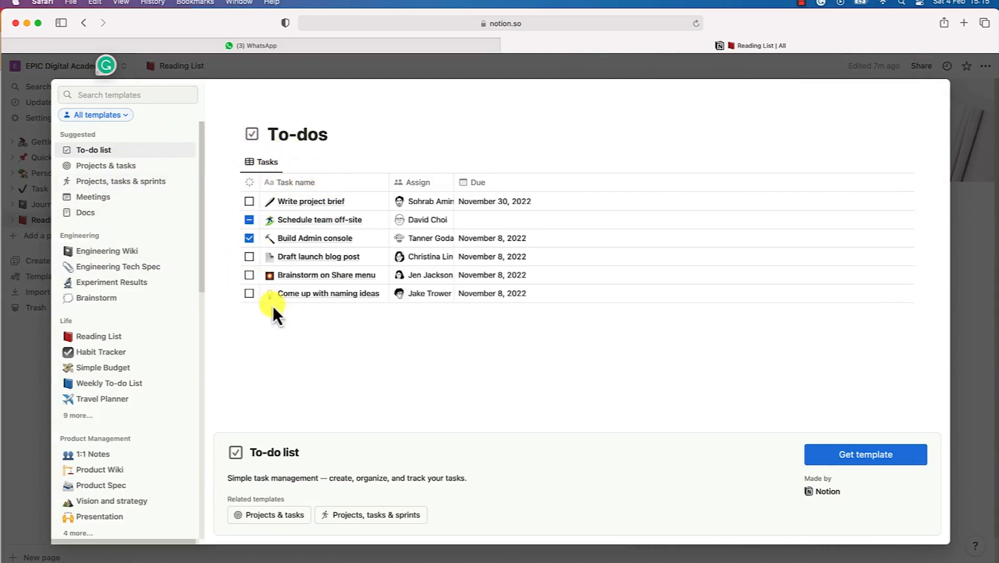
click(111, 165)
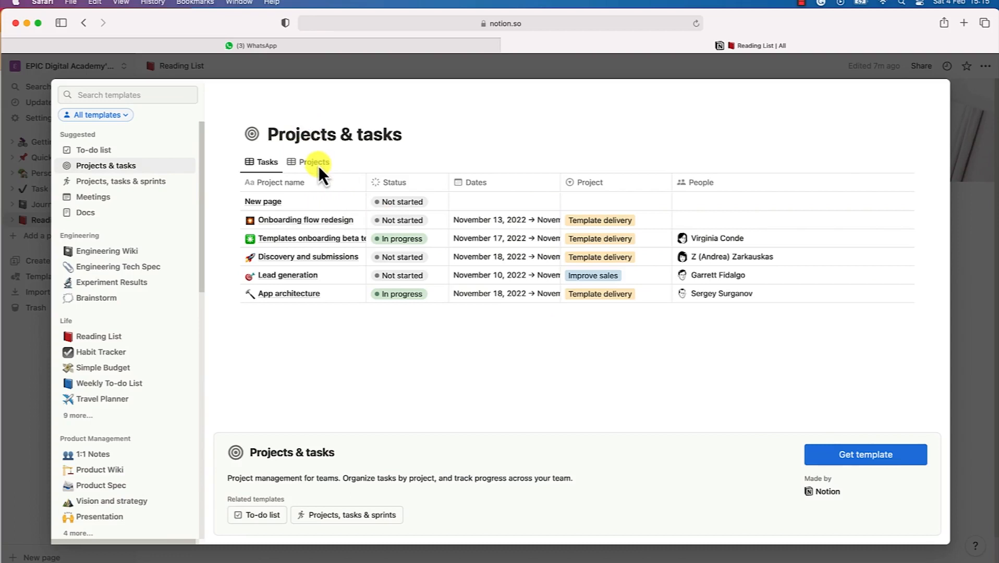
click(138, 187)
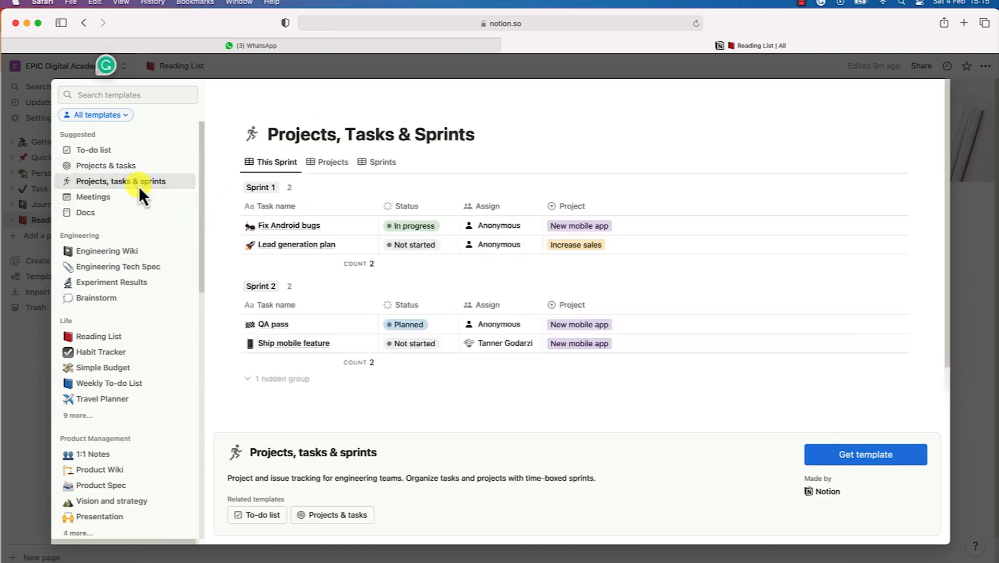
scroll(410, 295, down, 2)
scroll(411, 296, up, 2)
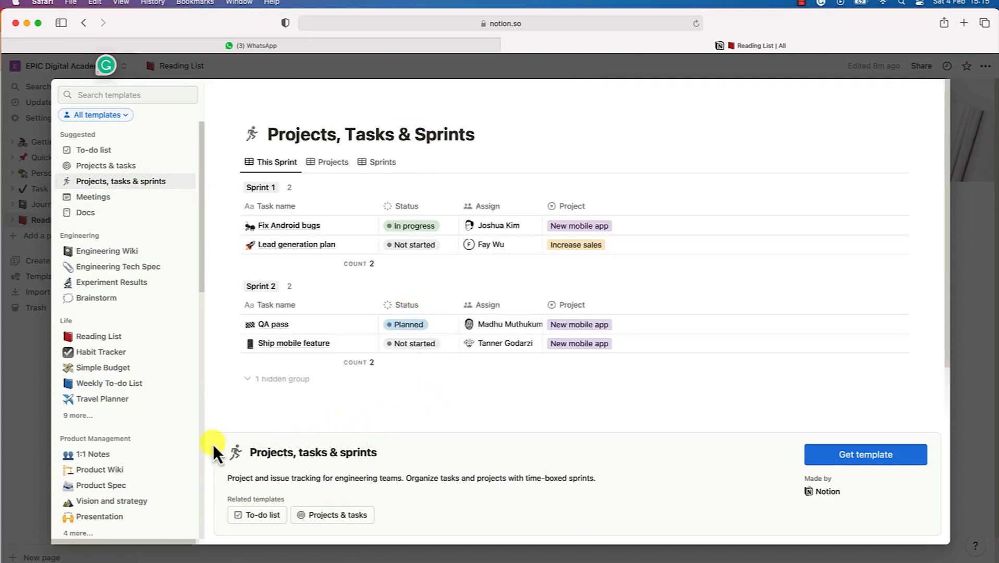
Preview the Meetings and Docs templates, then expand all Life category templates
click(111, 201)
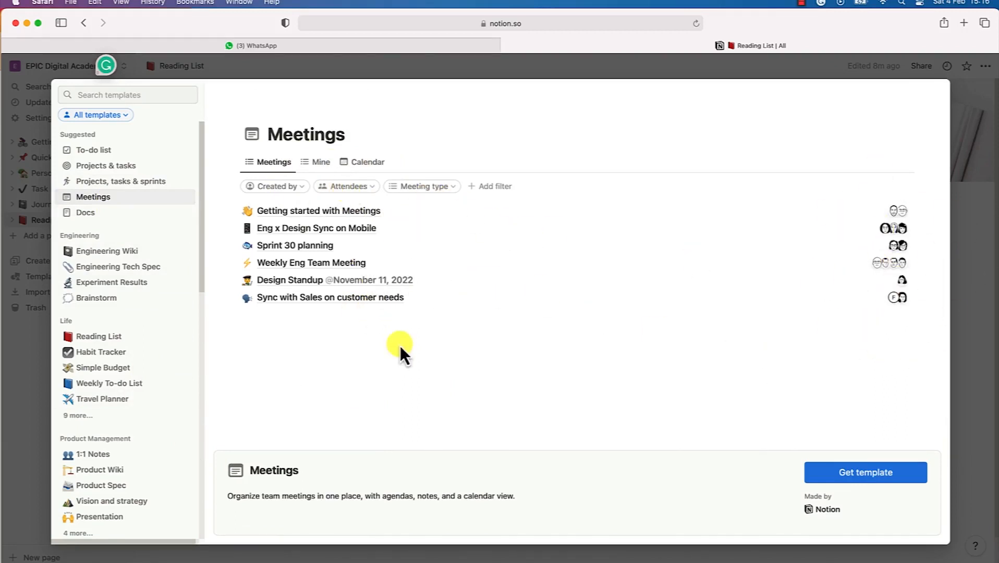
click(98, 213)
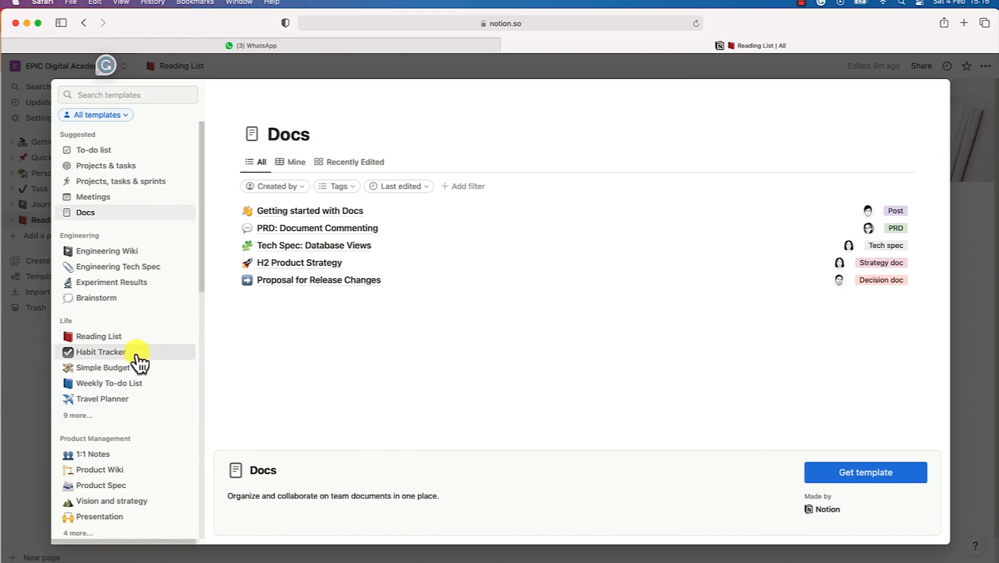
scroll(139, 389, down, 1)
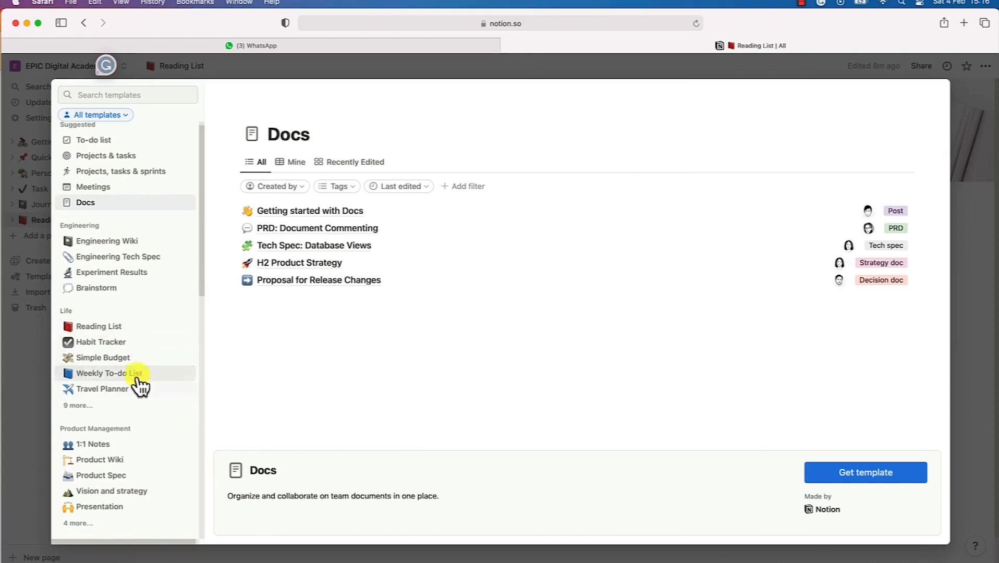
click(79, 405)
scroll(89, 399, down, 3)
scroll(89, 398, down, 5)
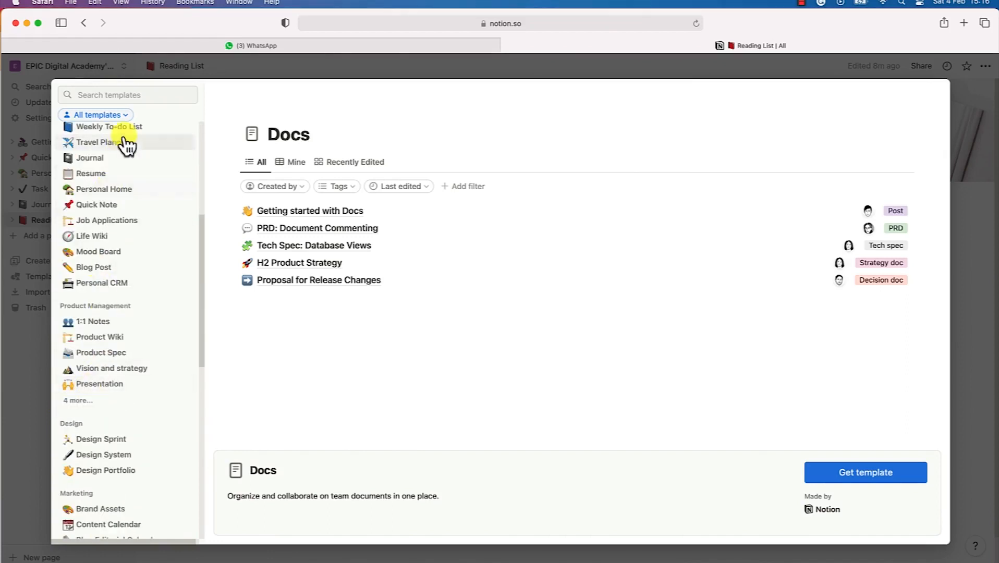
click(140, 269)
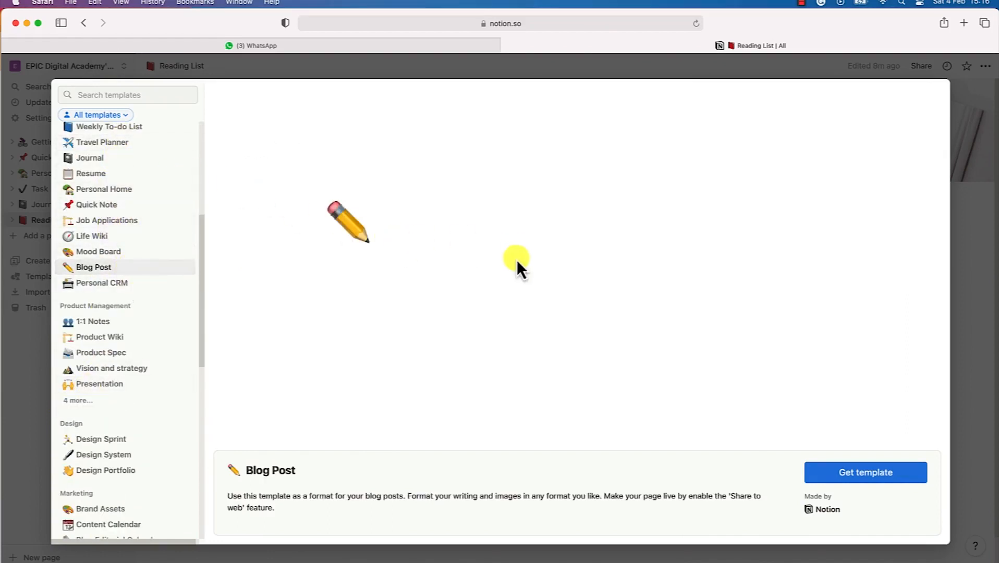
scroll(512, 307, down, 7)
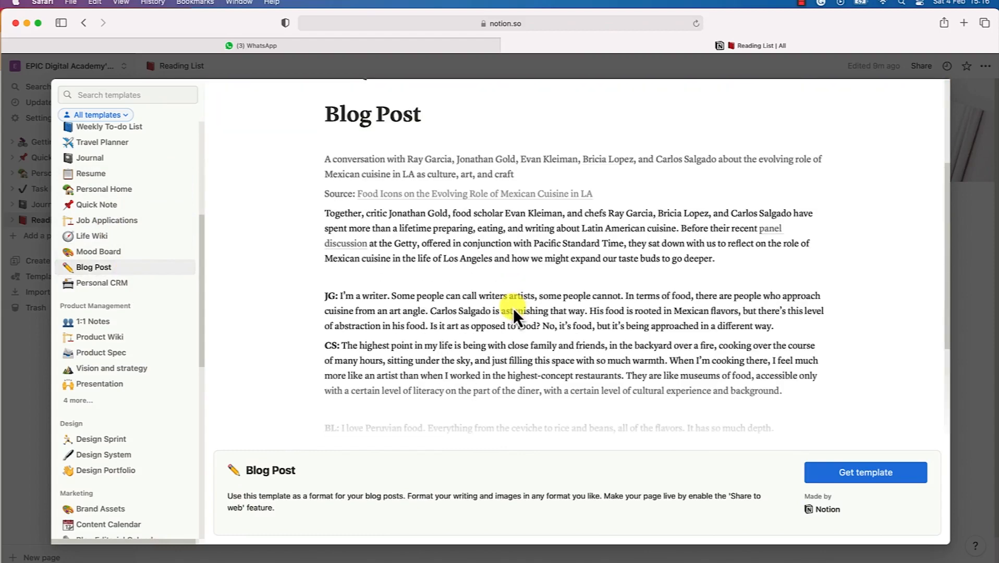
scroll(706, 397, up, 6)
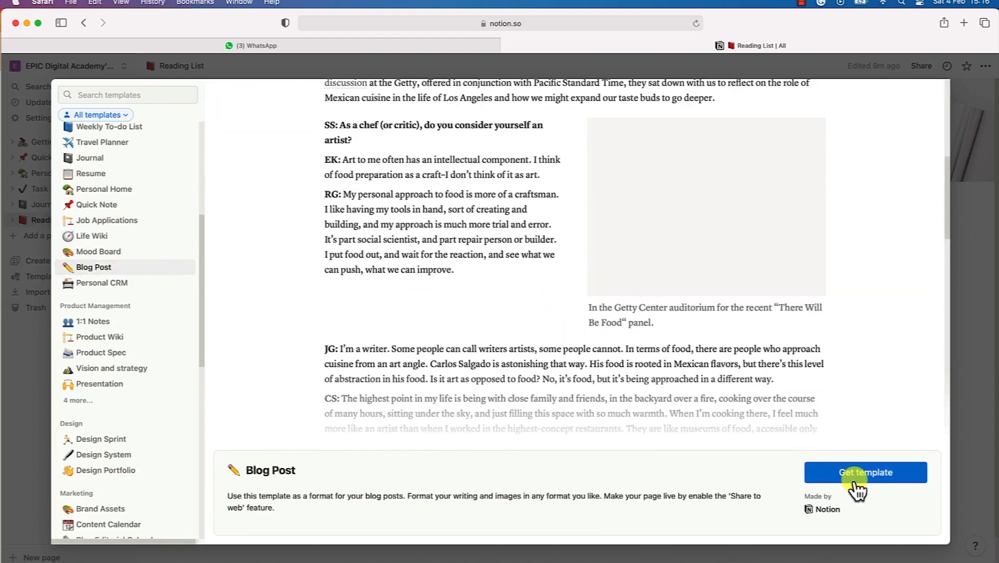
scroll(641, 285, up, 2)
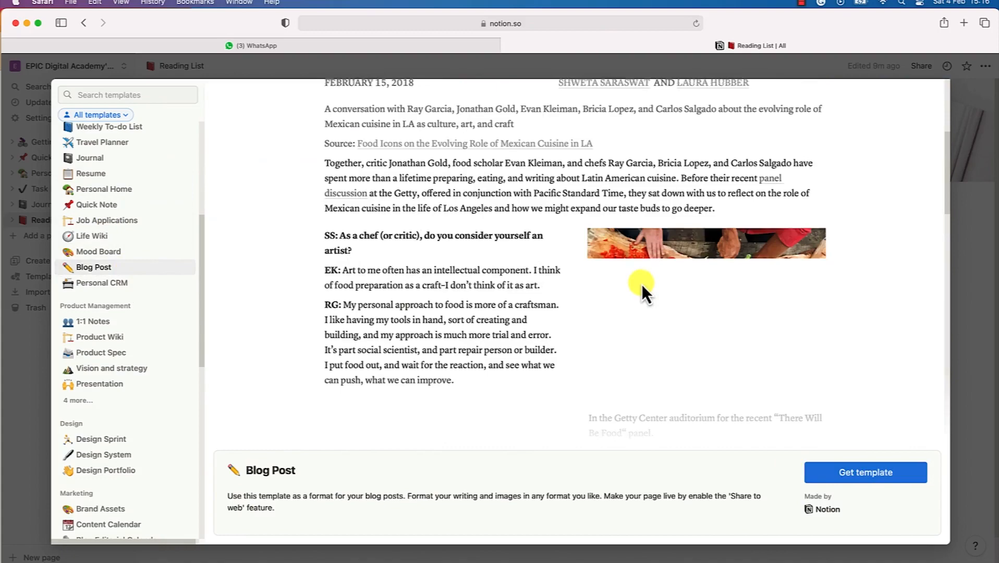
scroll(640, 283, up, 5)
scroll(638, 281, down, 4)
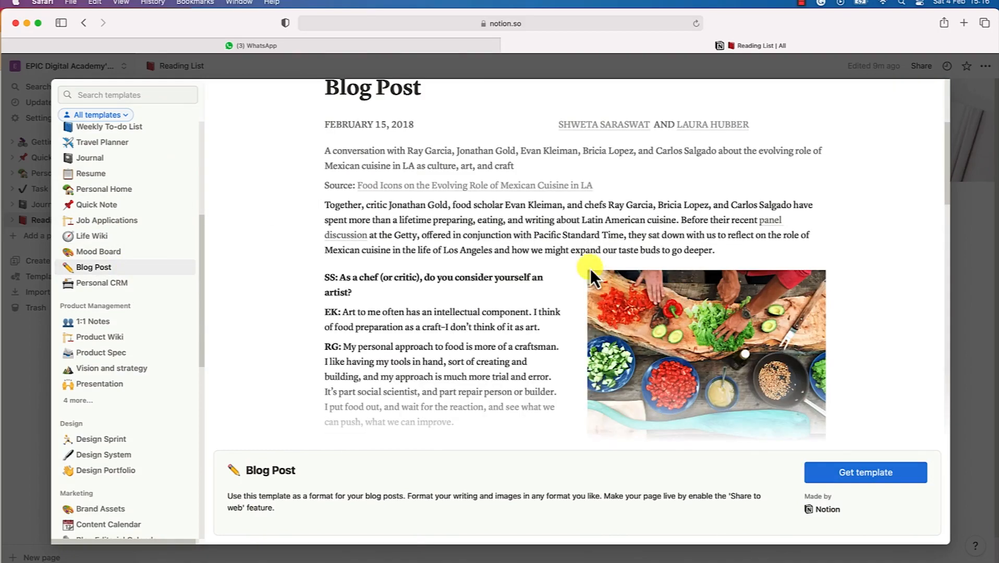
scroll(562, 216, down, 15)
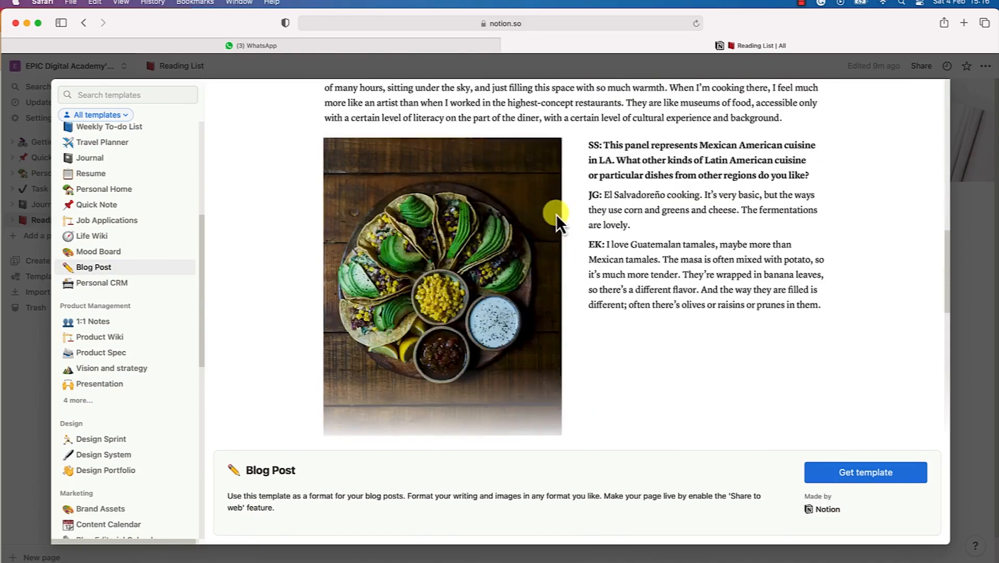
scroll(556, 214, down, 10)
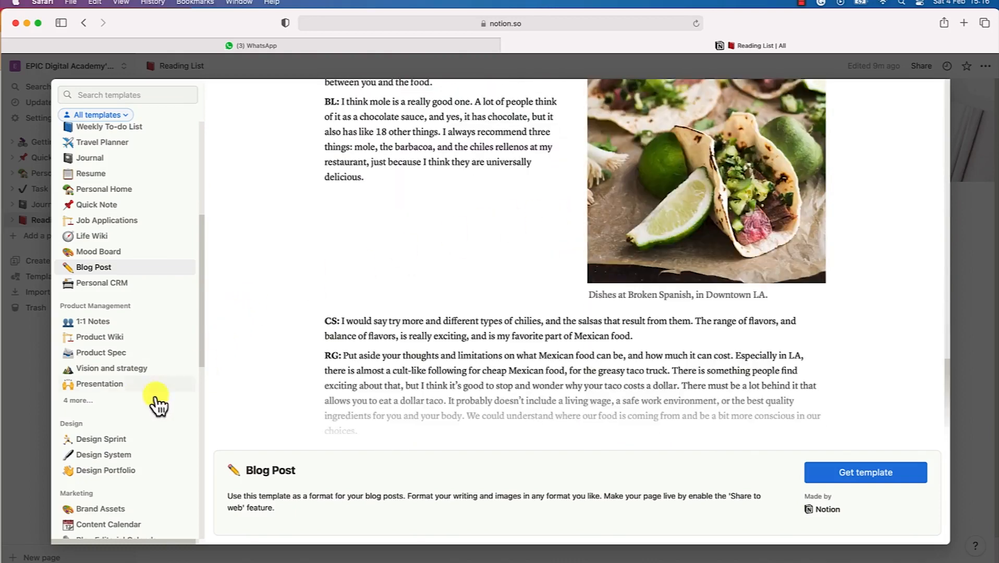
drag(203, 292, 205, 344)
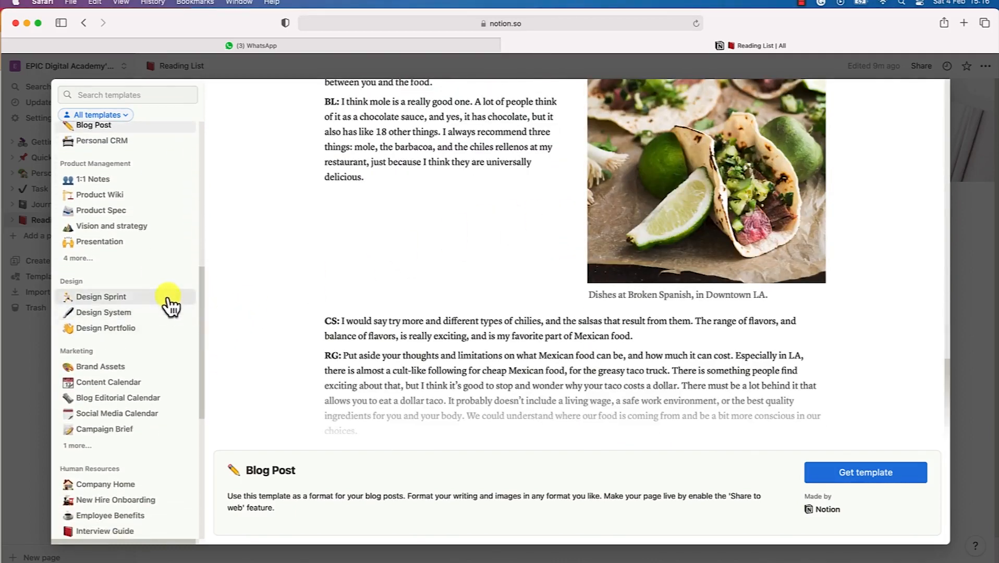
scroll(134, 389, up, 1)
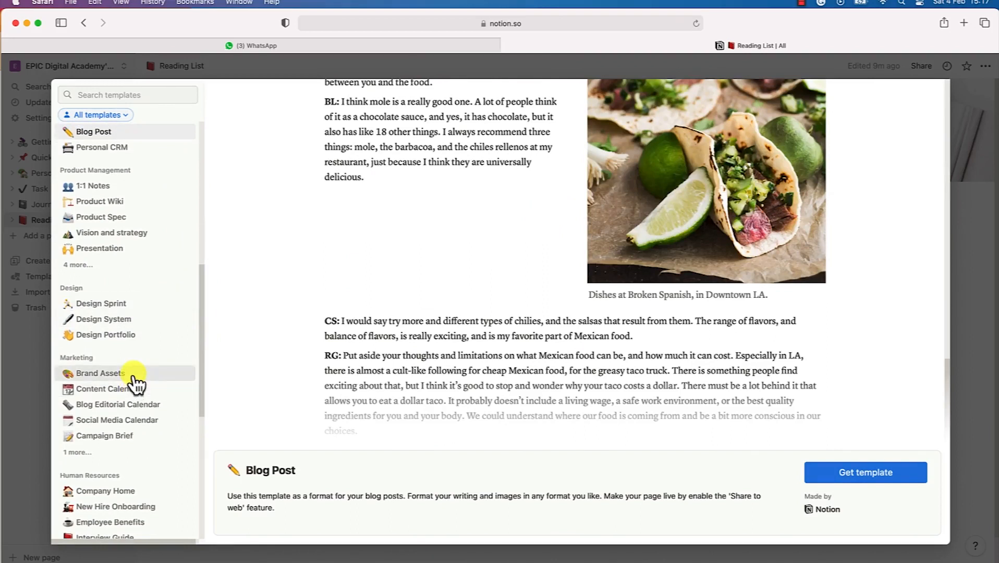
scroll(137, 384, down, 1)
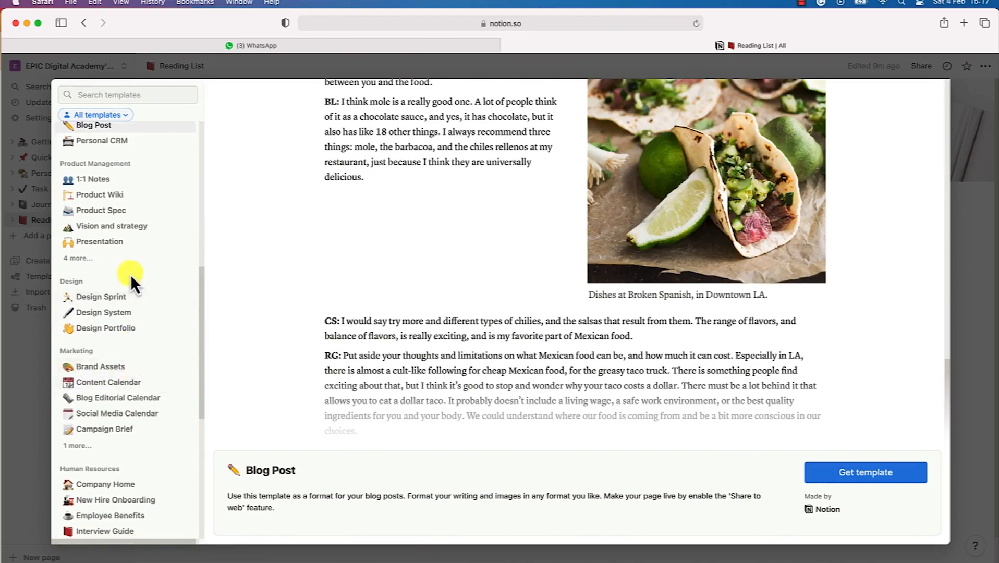
scroll(133, 323, down, 5)
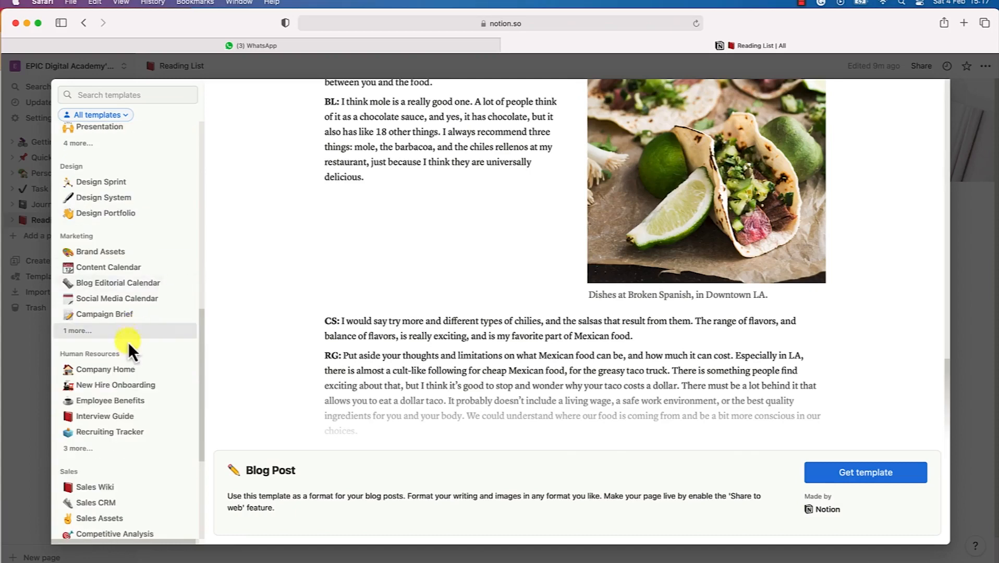
scroll(134, 396, down, 1)
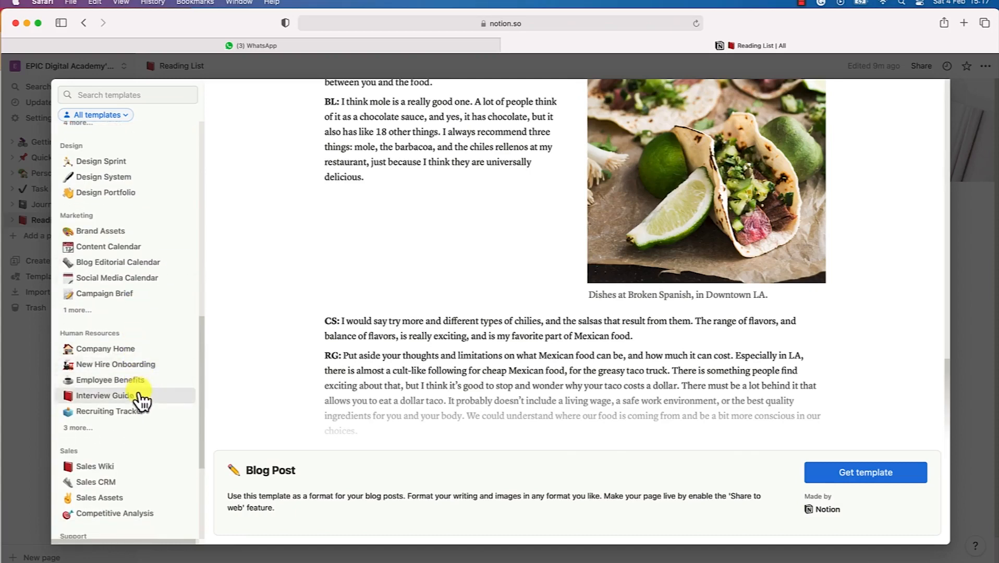
scroll(133, 412, down, 3)
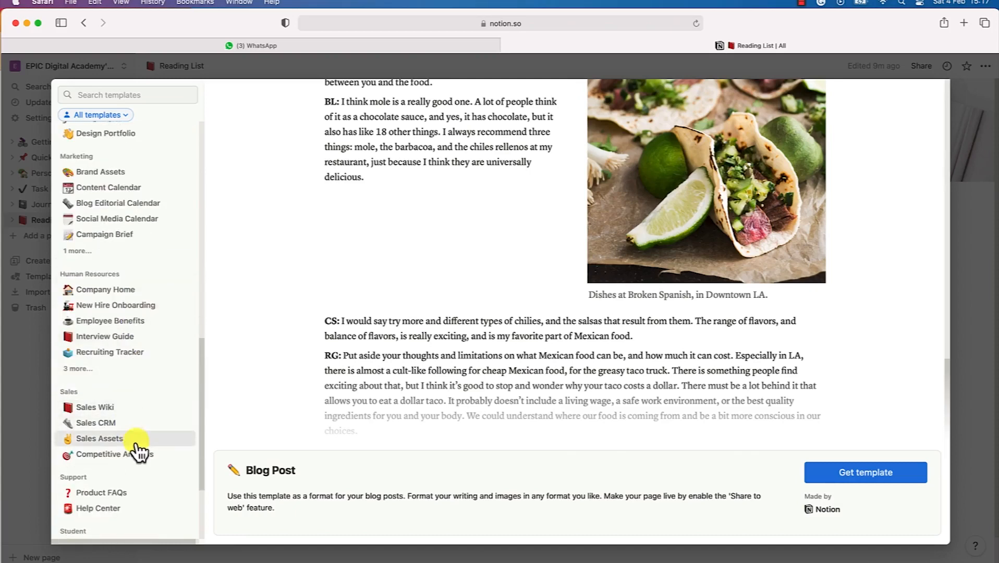
click(133, 441)
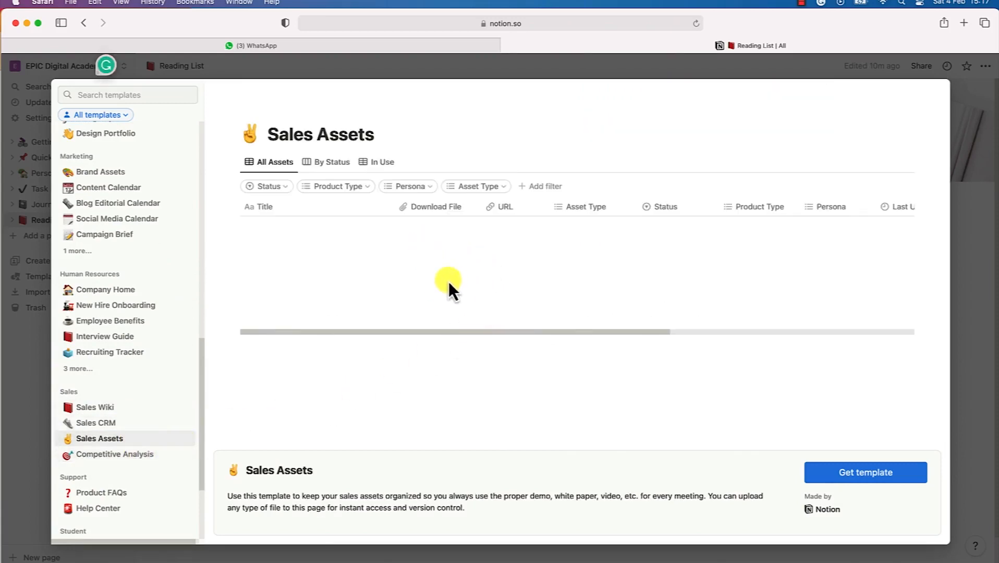
scroll(419, 275, down, 2)
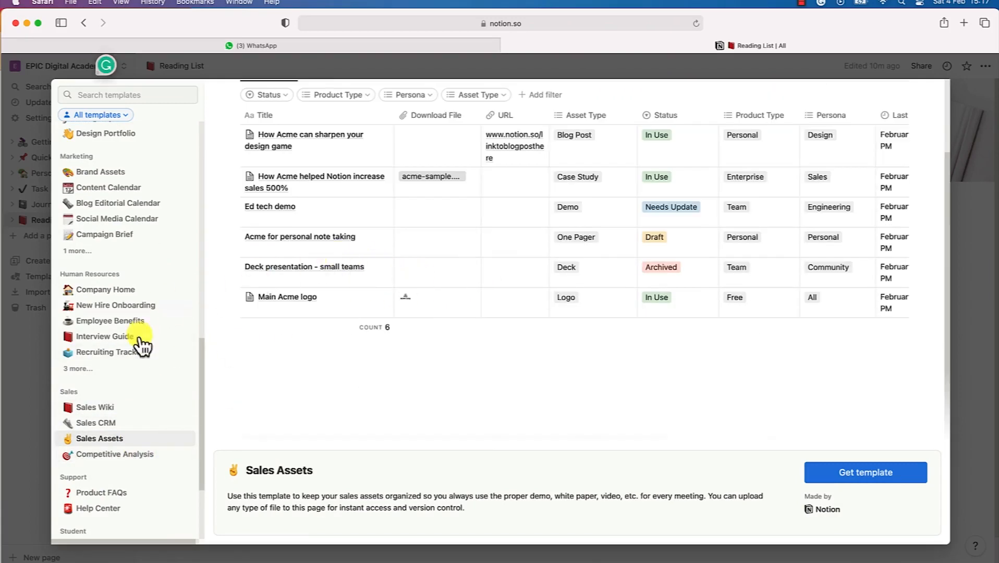
scroll(156, 459, down, 2)
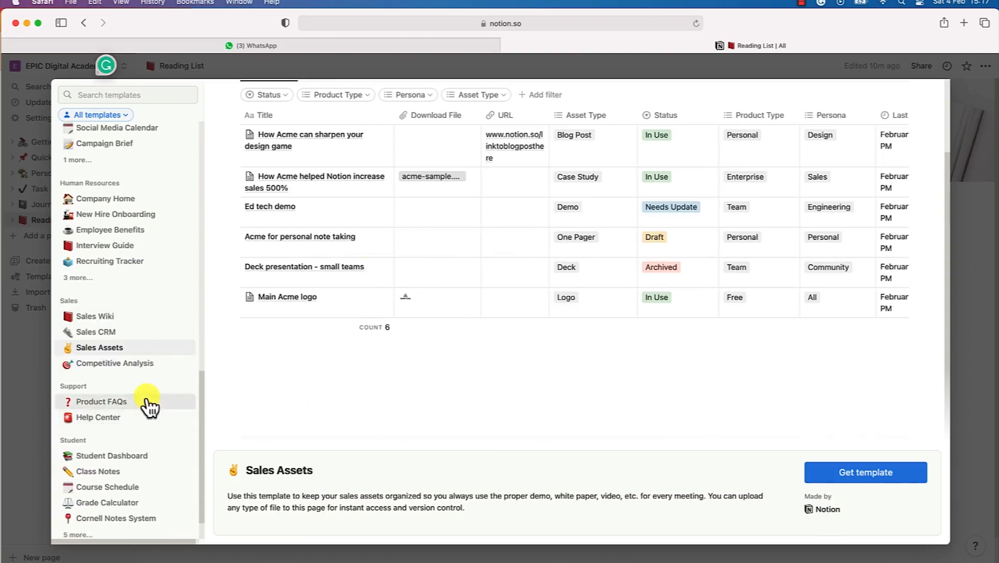
scroll(150, 411, down, 1)
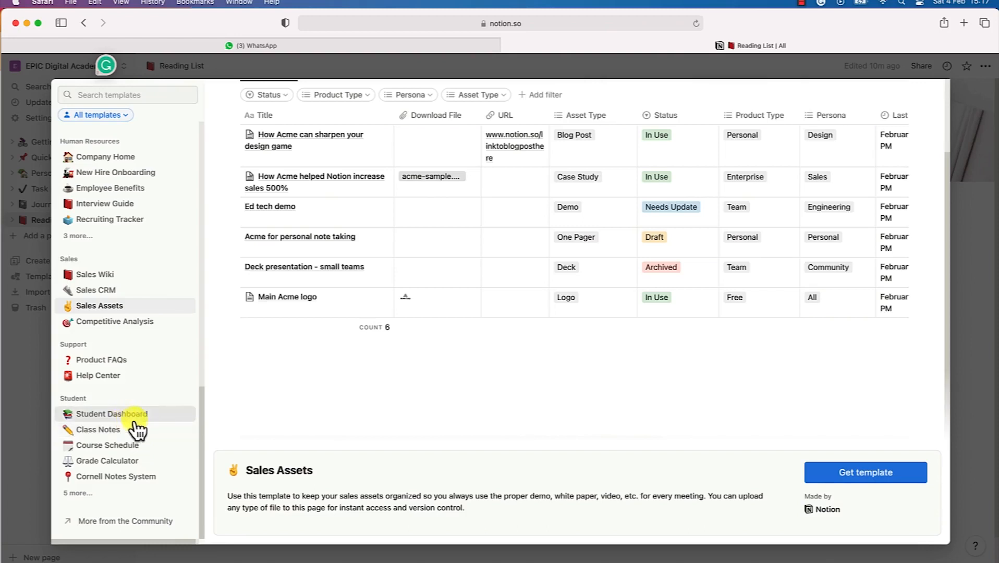
Preview the Student Dashboard template, scrolling through its whole layout
click(136, 417)
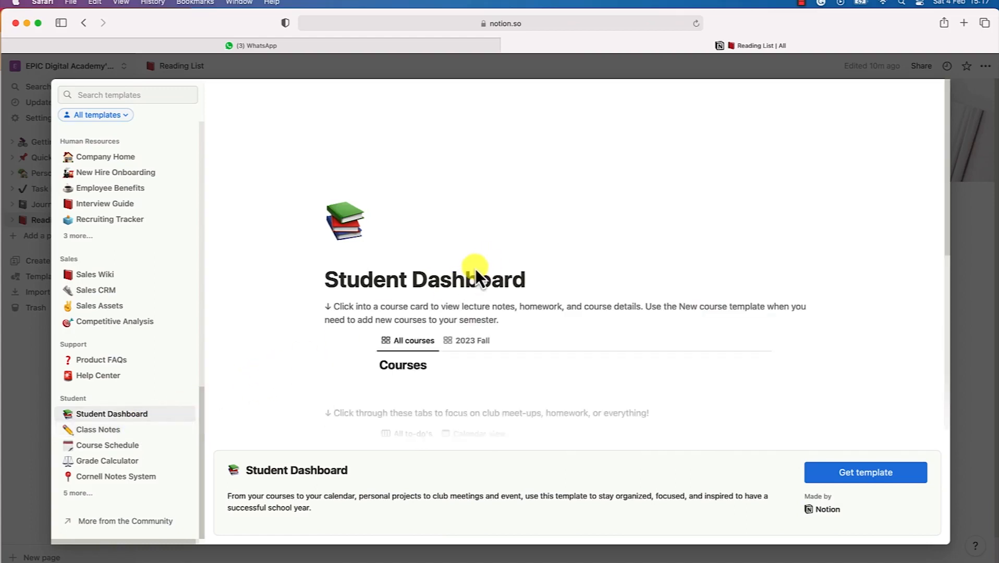
scroll(474, 250, down, 3)
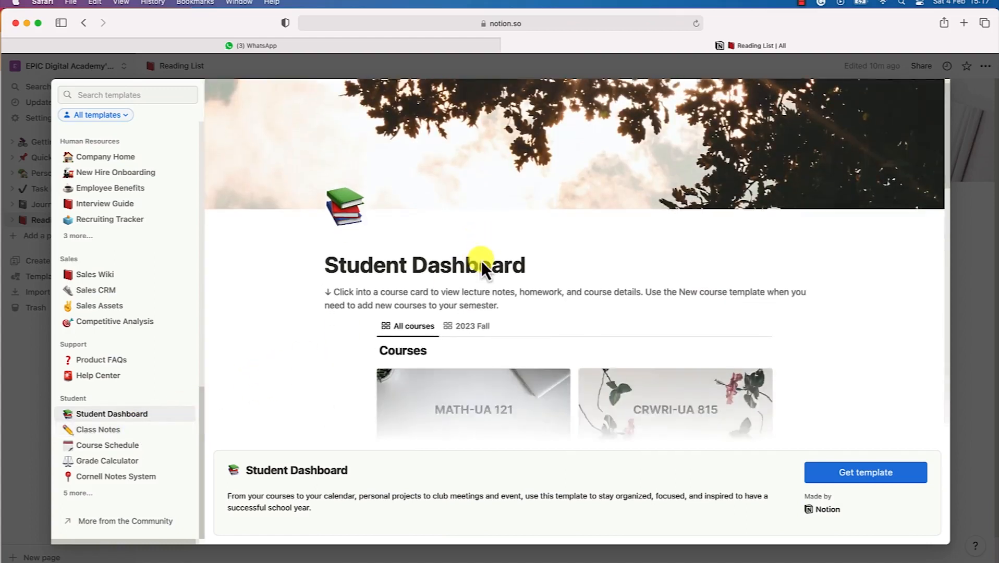
scroll(458, 288, down, 2)
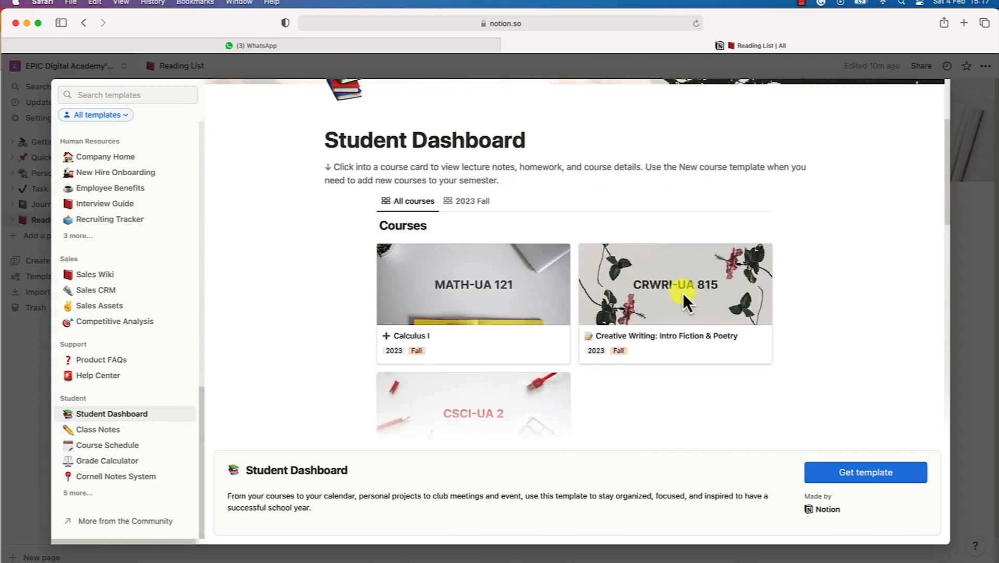
scroll(574, 288, down, 2)
scroll(502, 282, down, 4)
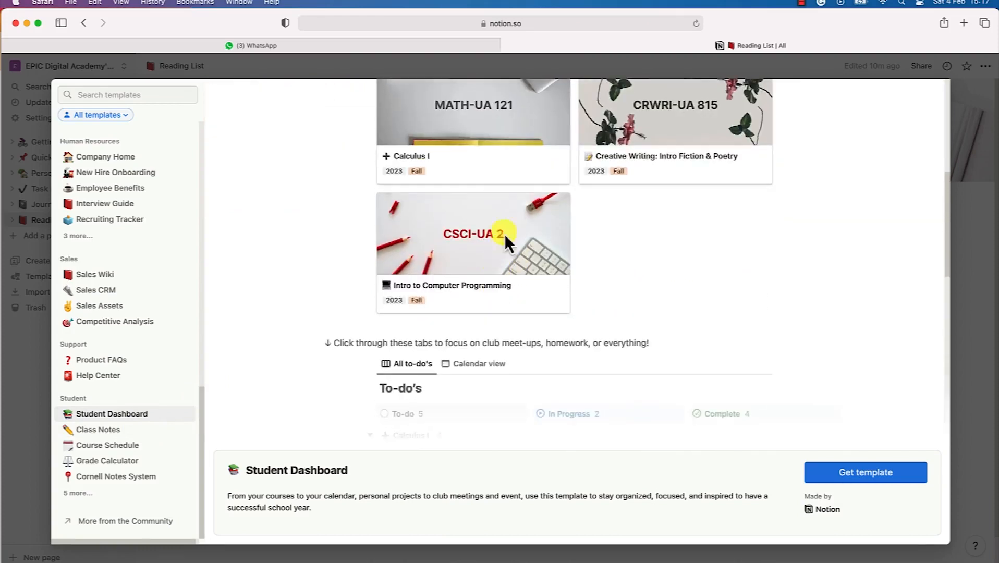
scroll(436, 258, up, 3)
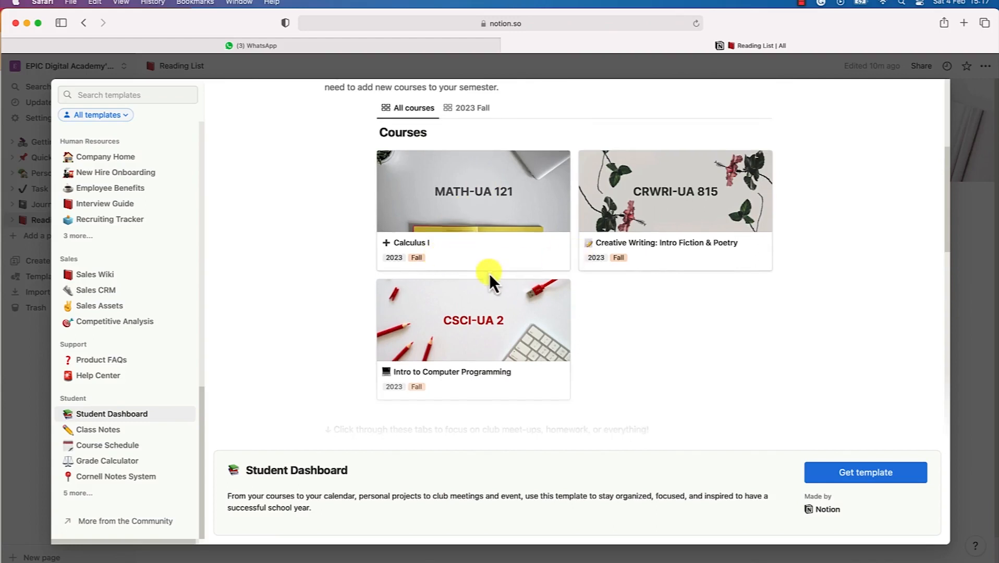
scroll(490, 273, down, 1)
scroll(464, 300, down, 6)
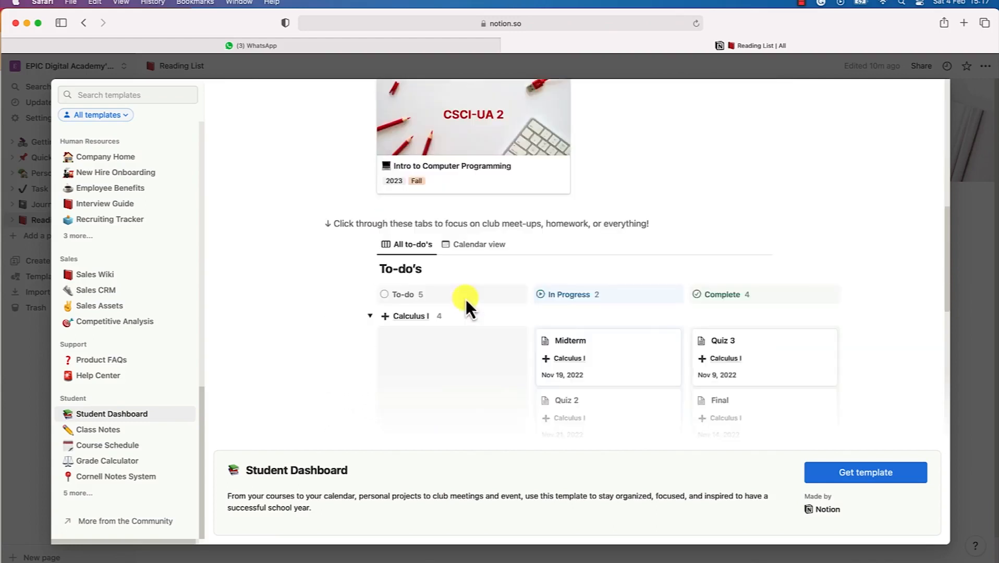
scroll(461, 246, up, 1)
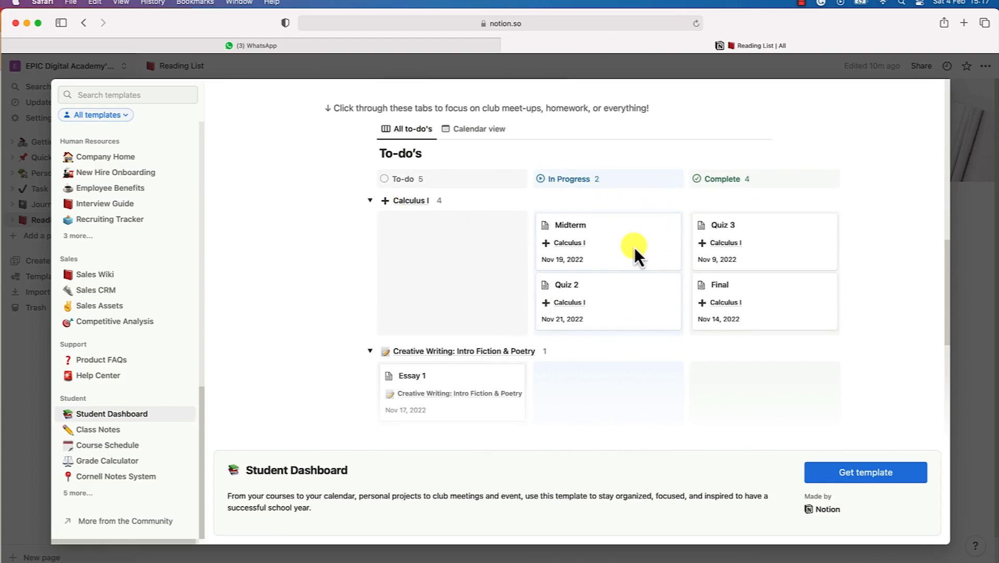
scroll(628, 246, down, 3)
scroll(486, 271, down, 5)
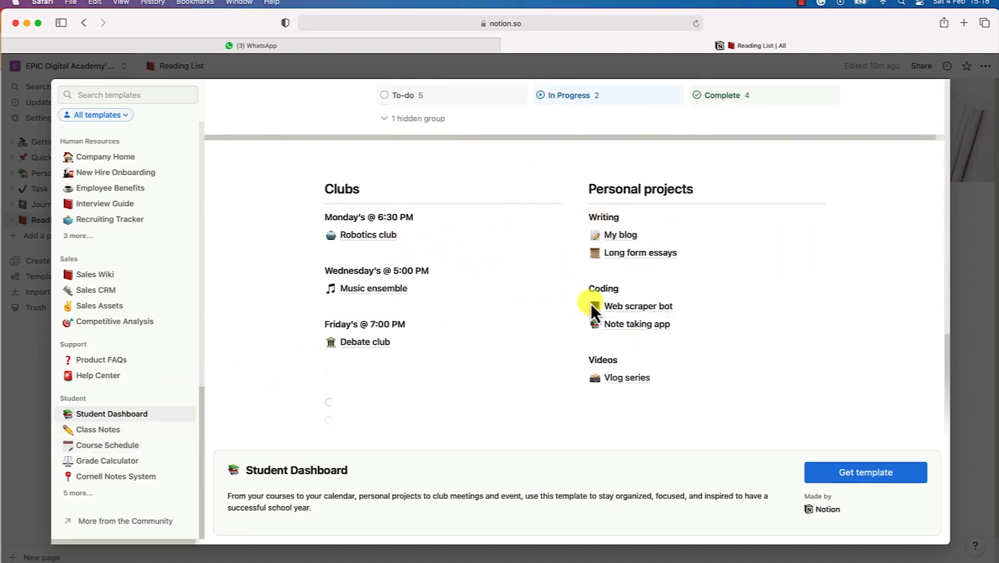
scroll(563, 201, down, 1)
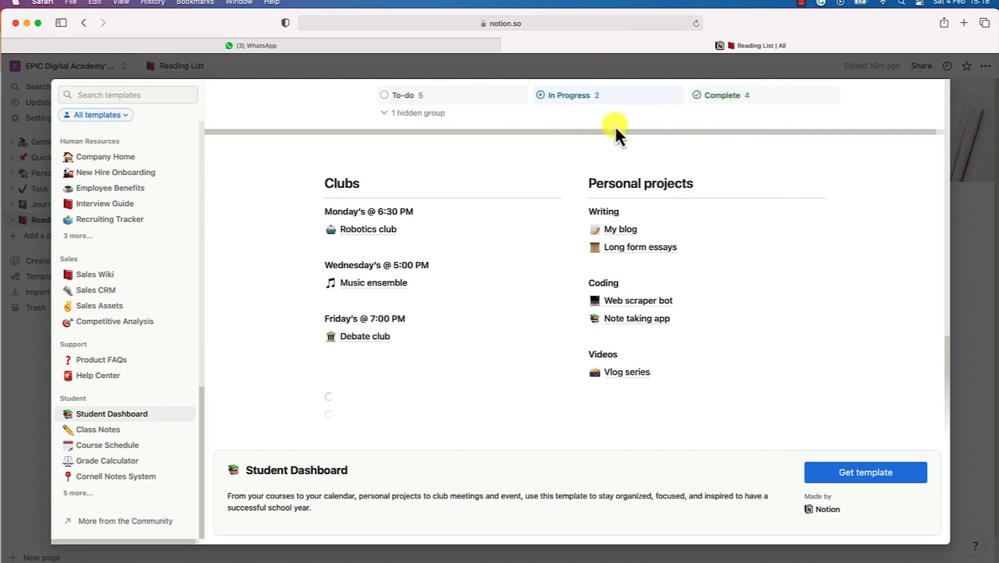
scroll(444, 222, up, 2)
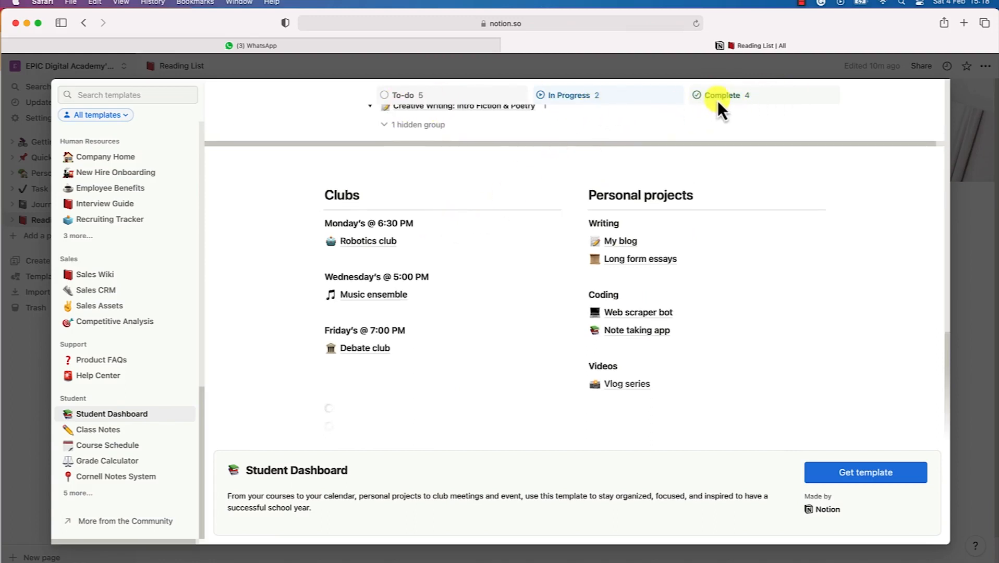
Preview the Class Notes template with its six-note class table
click(116, 430)
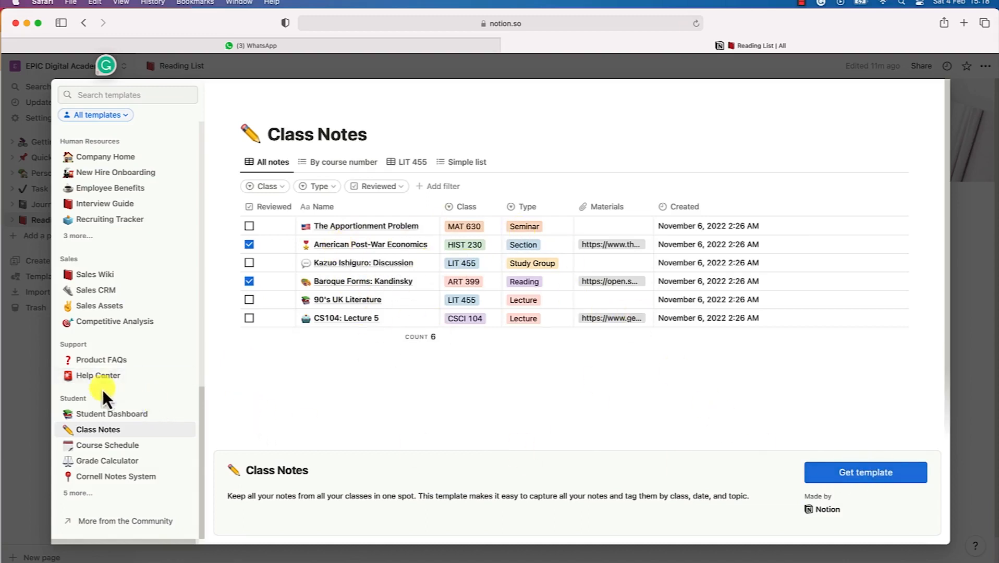
scroll(106, 337, up, 15)
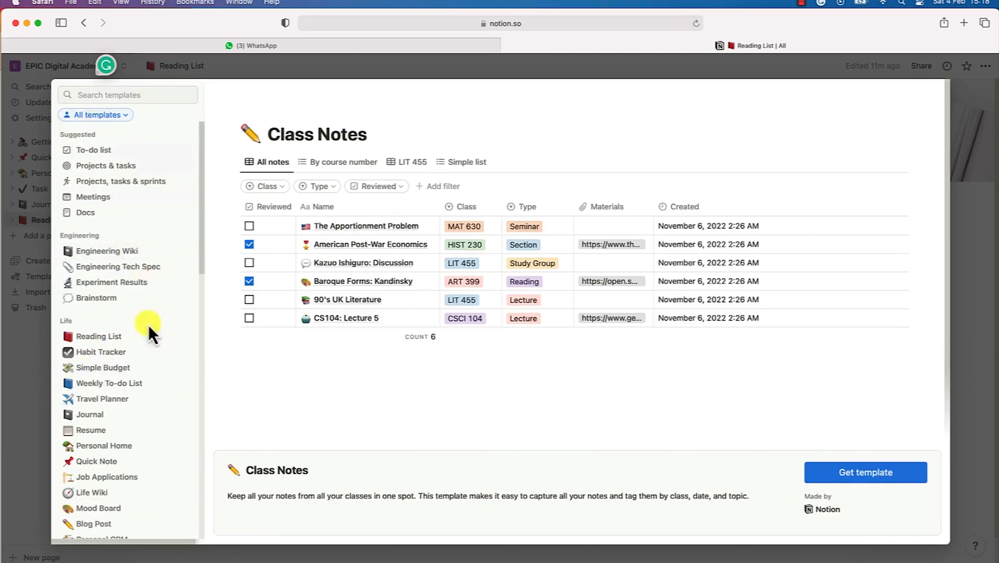
scroll(162, 250, down, 10)
scroll(162, 250, up, 10)
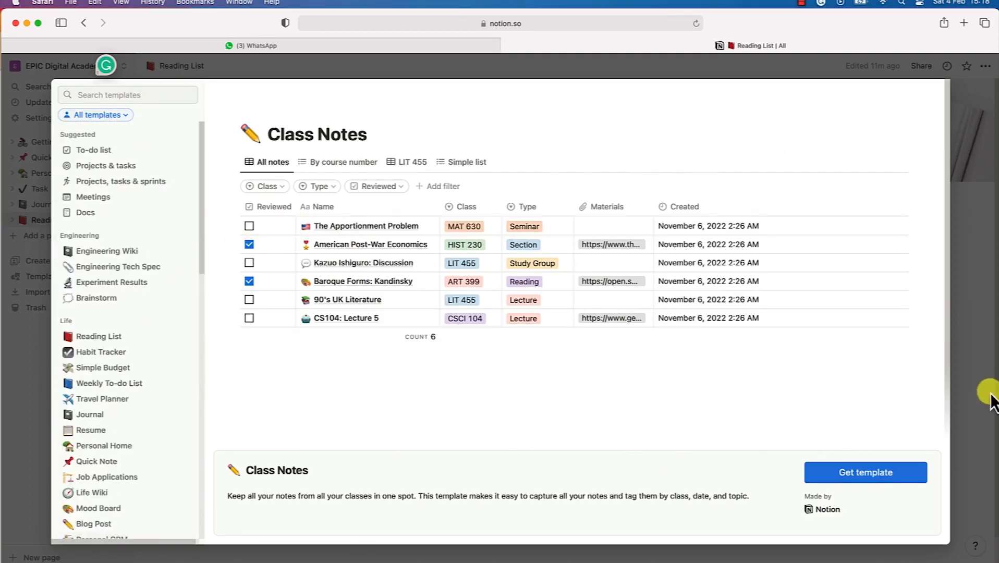
Close the gallery, turn on Share to web for Reading List, and show its updates feed
click(982, 200)
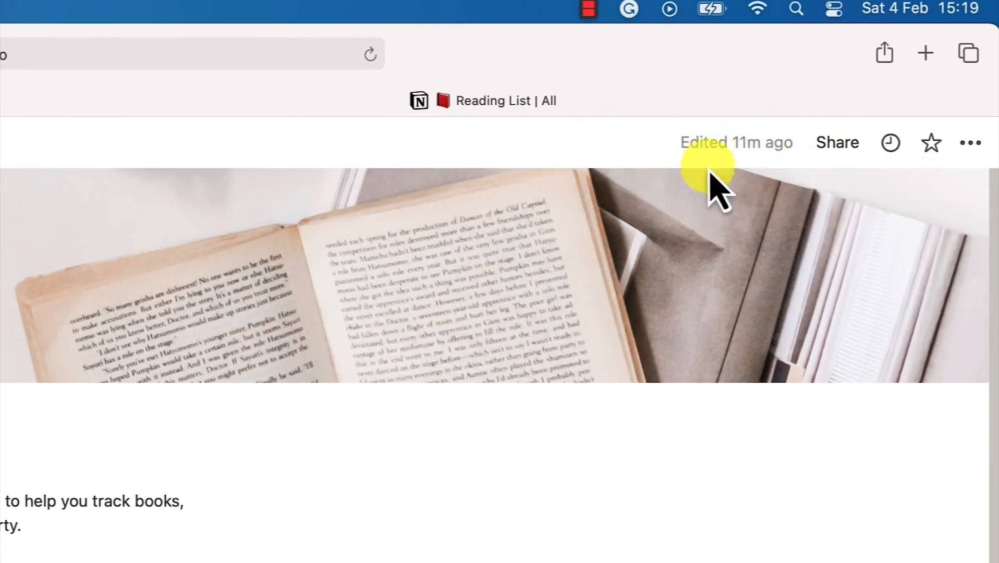
click(836, 150)
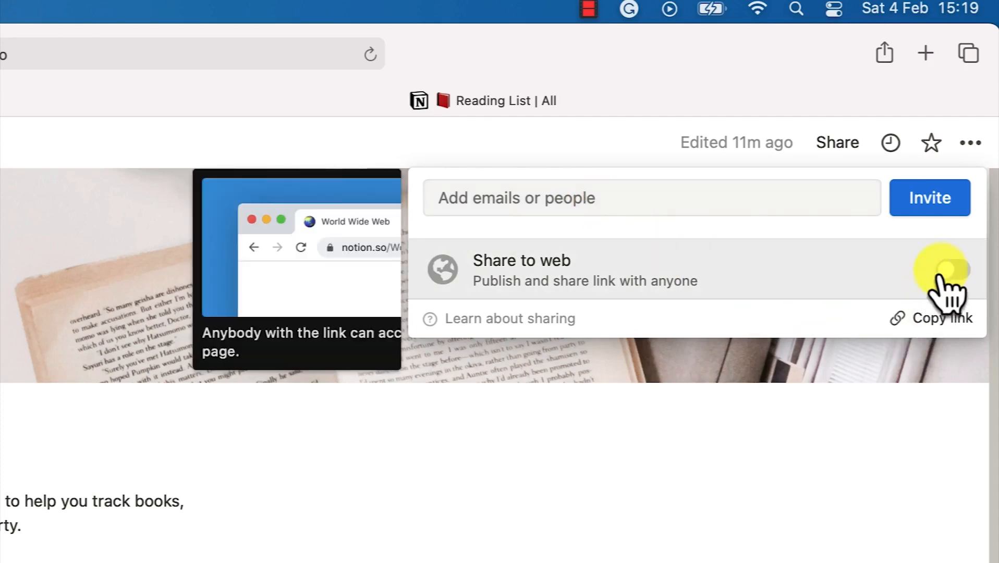
click(943, 276)
click(837, 142)
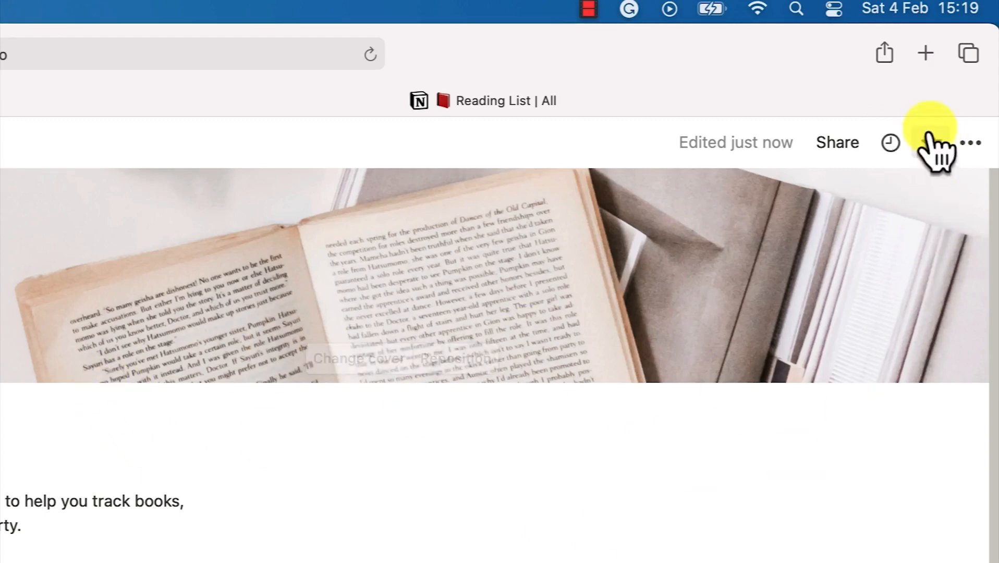
click(889, 149)
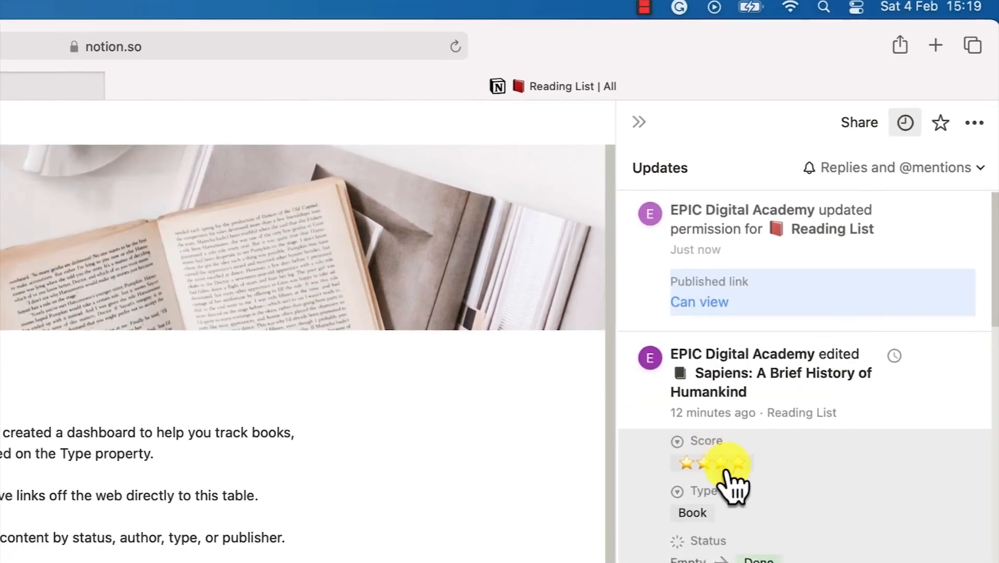
Dismiss the updates feed and the ••• page options menu, back on Getting Started
scroll(682, 542, down, 15)
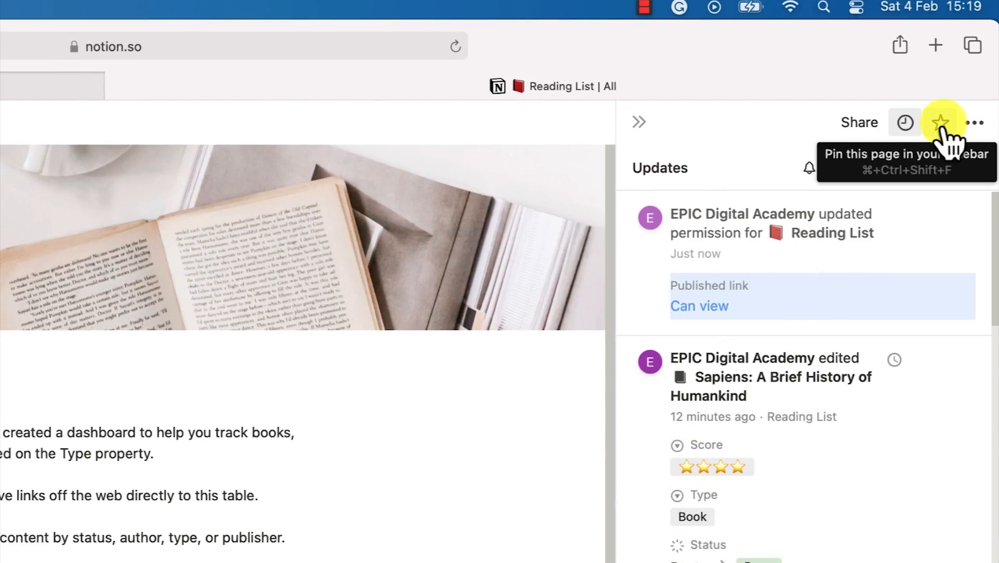
click(974, 125)
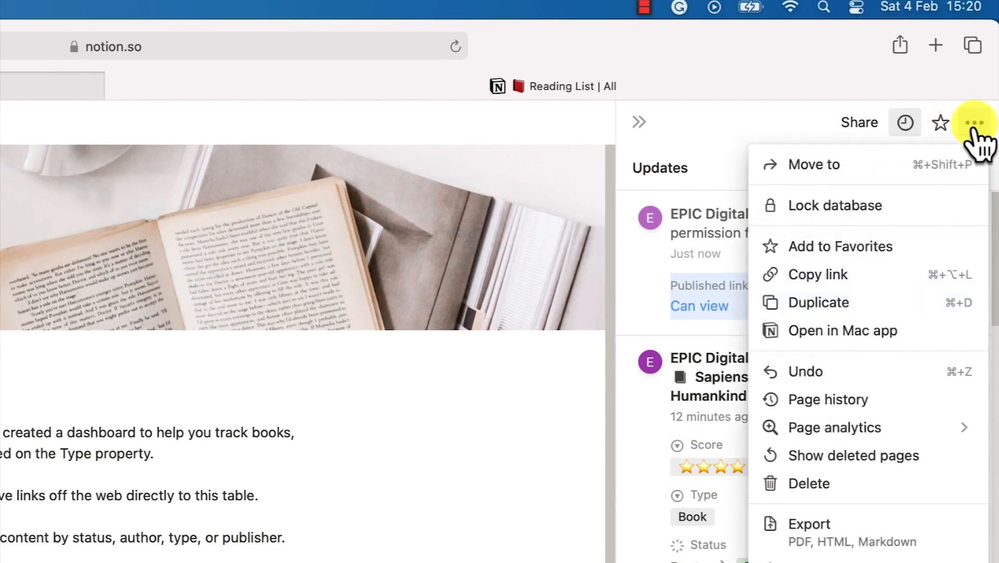
click(905, 123)
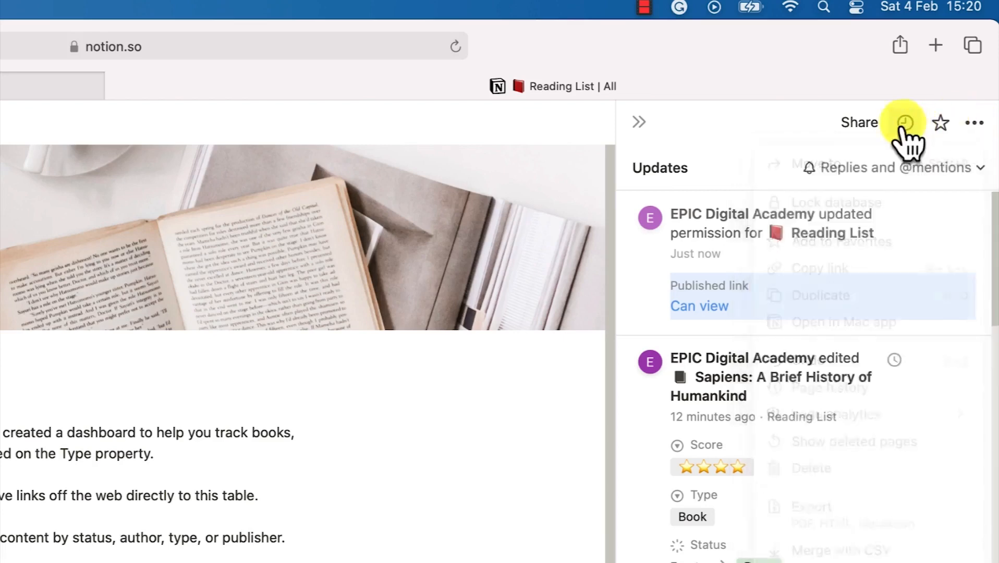
click(975, 125)
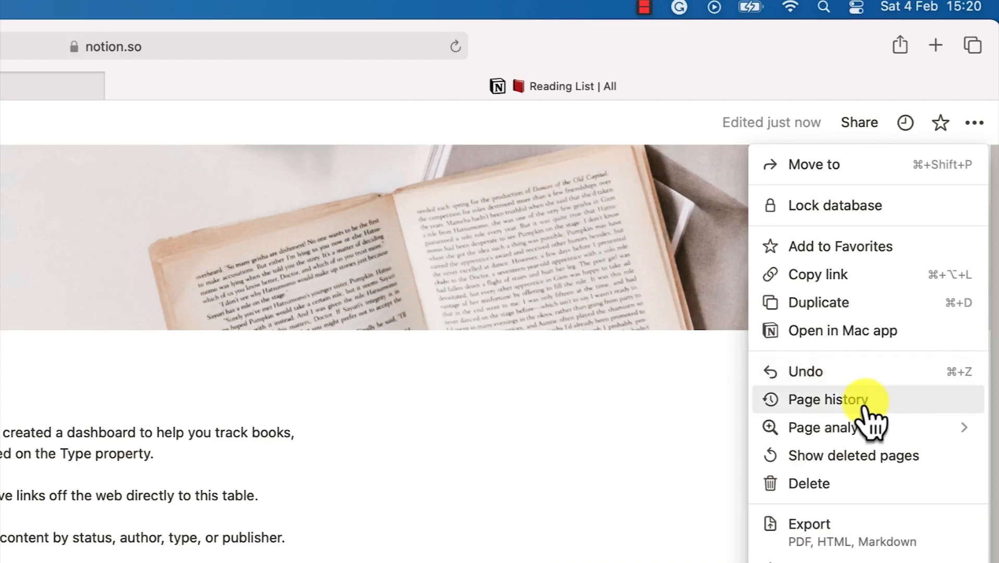
mouse_move(819, 432)
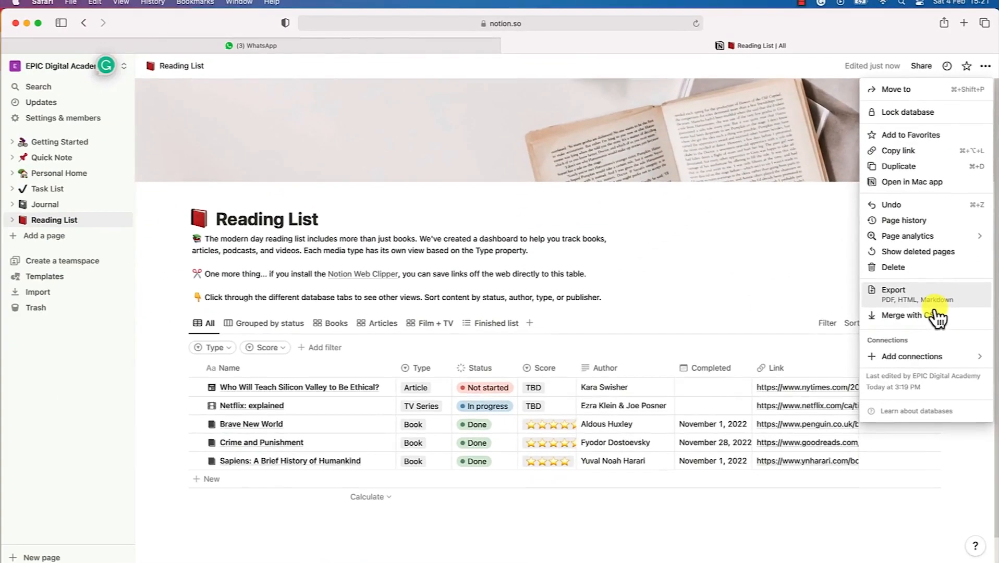
click(169, 334)
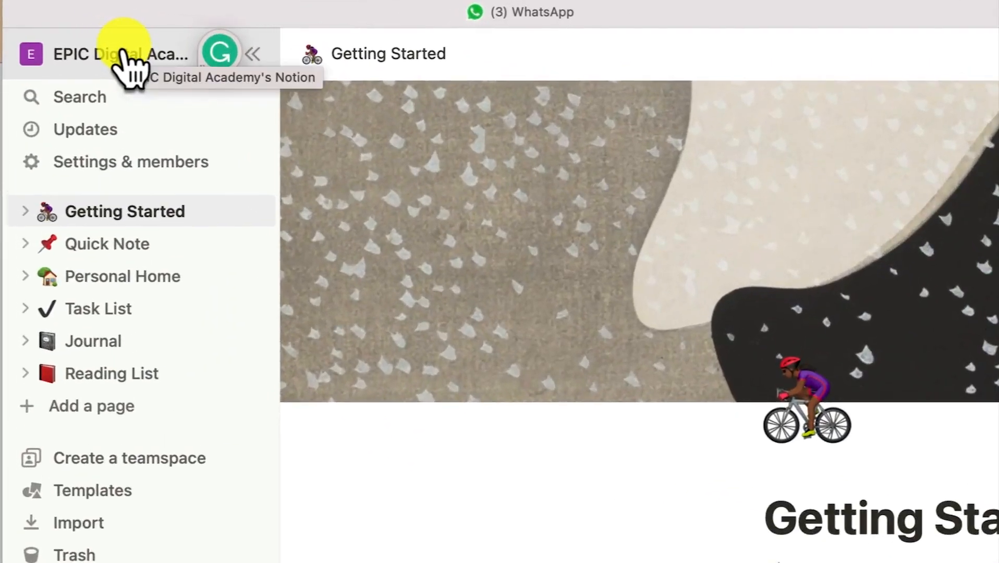
Choose Get Mac app from the workspace menu to reach the Notion for Mac & Windows page
click(130, 53)
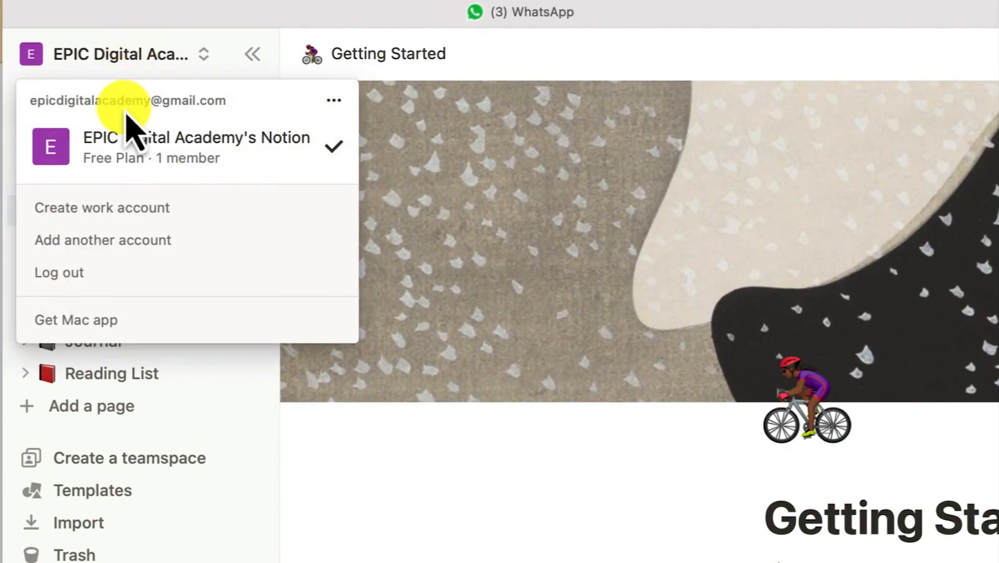
click(76, 329)
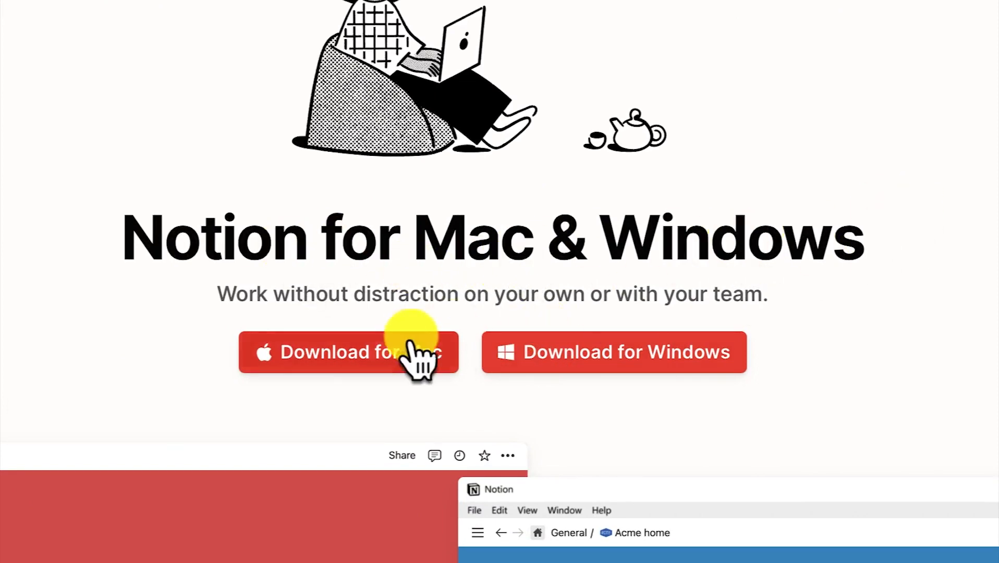
Download the Intel-processor Mac version, allowing notion.so, then show Launchpad's installed apps
click(390, 368)
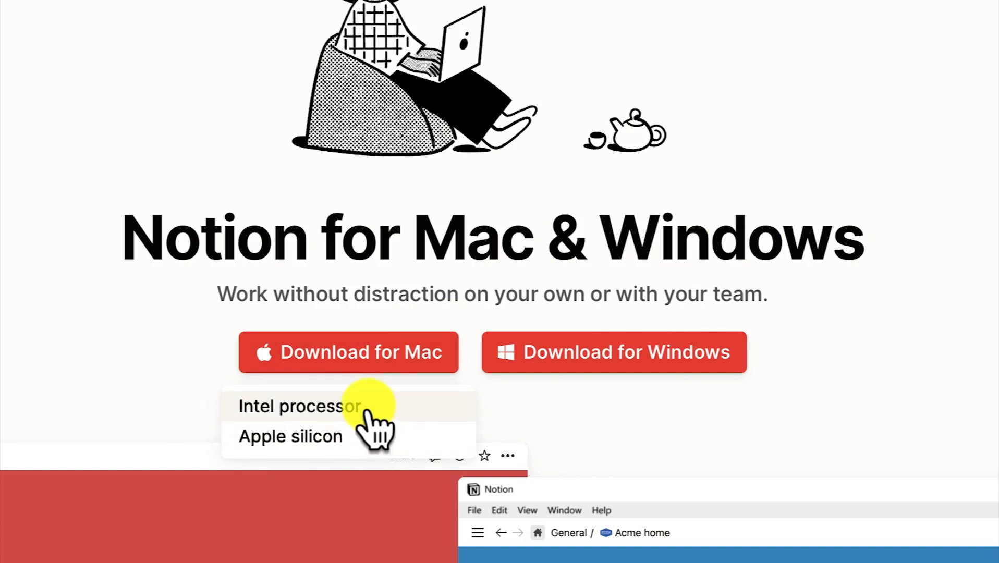
click(368, 410)
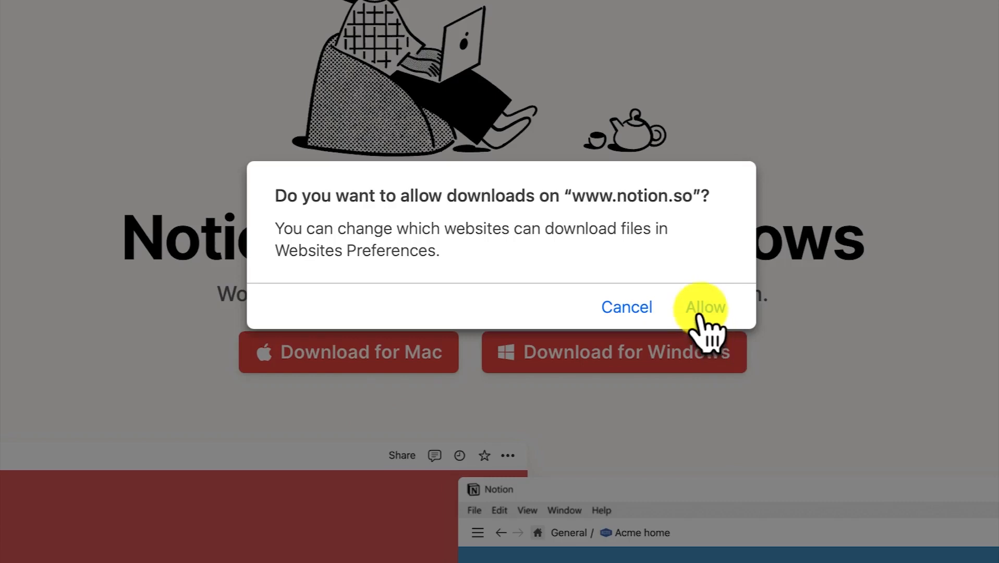
click(705, 316)
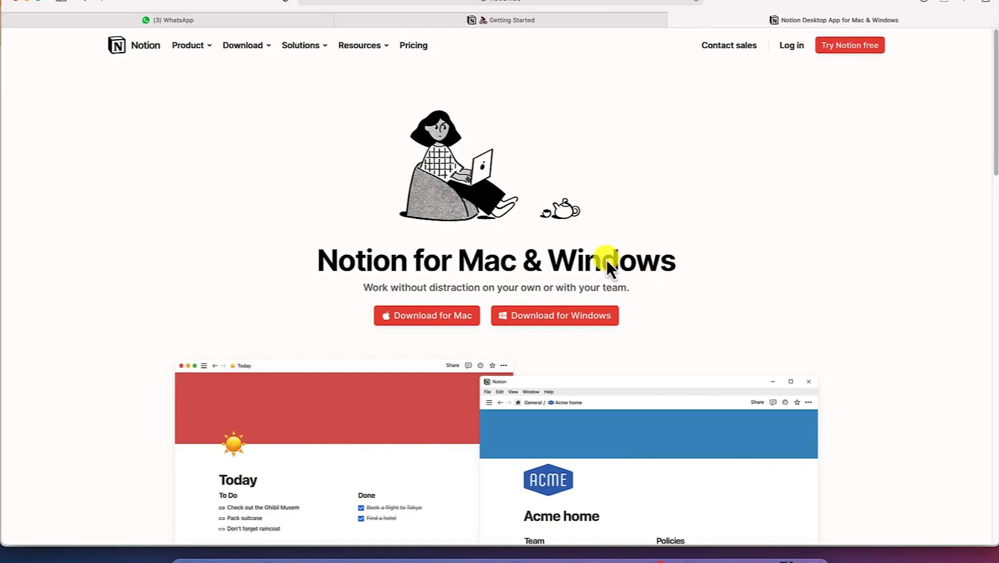
click(213, 559)
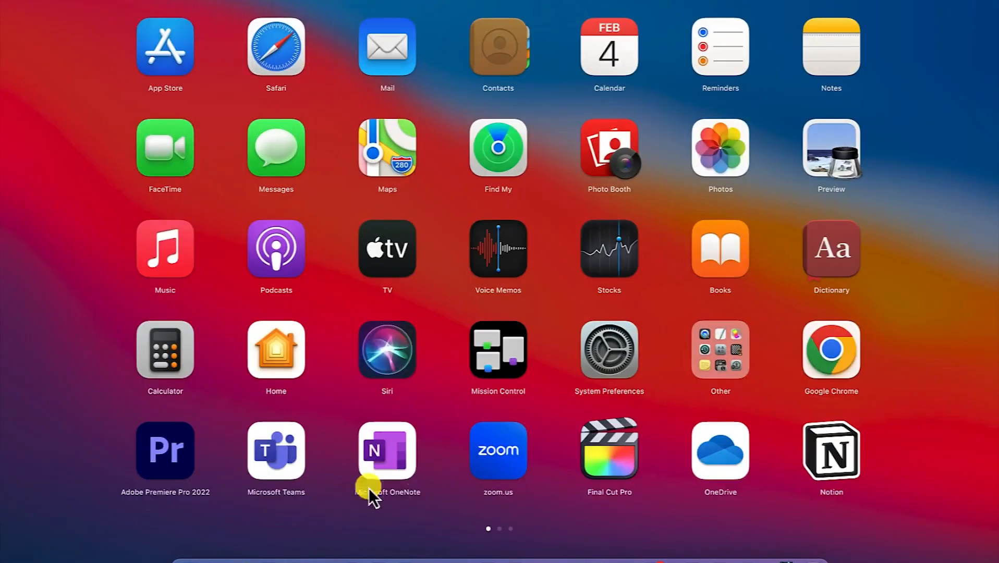
Launch the Notion desktop app and drag its window aside to reveal the Getting Started page
click(833, 453)
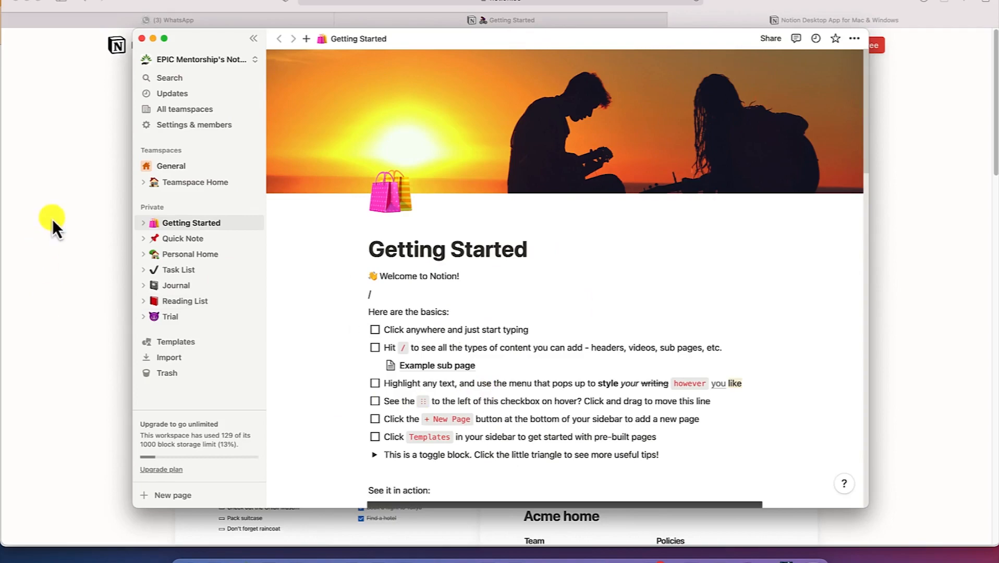
drag(575, 38, 545, 21)
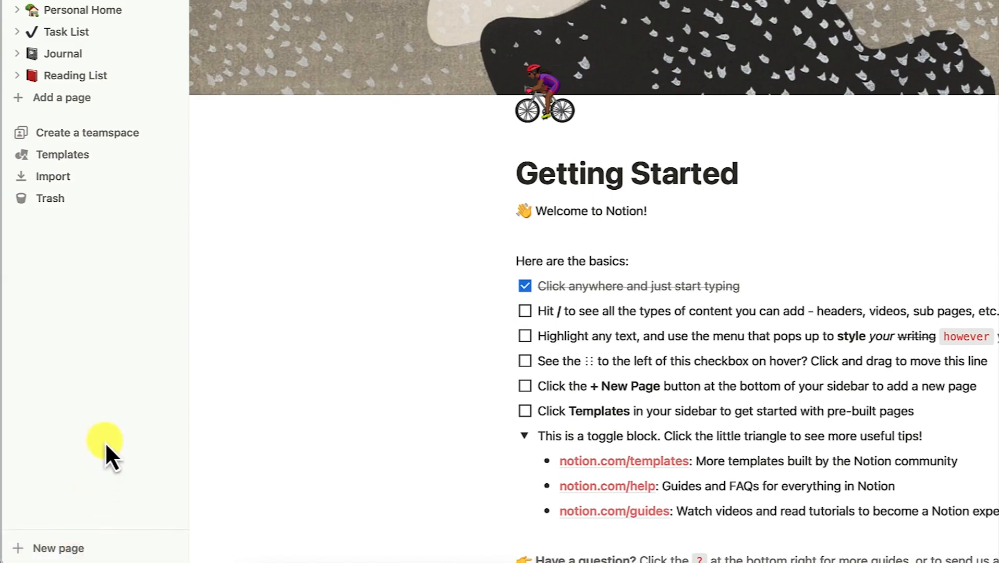
Add a new private page named 'Kinta valley Toastmasters Club'
click(59, 553)
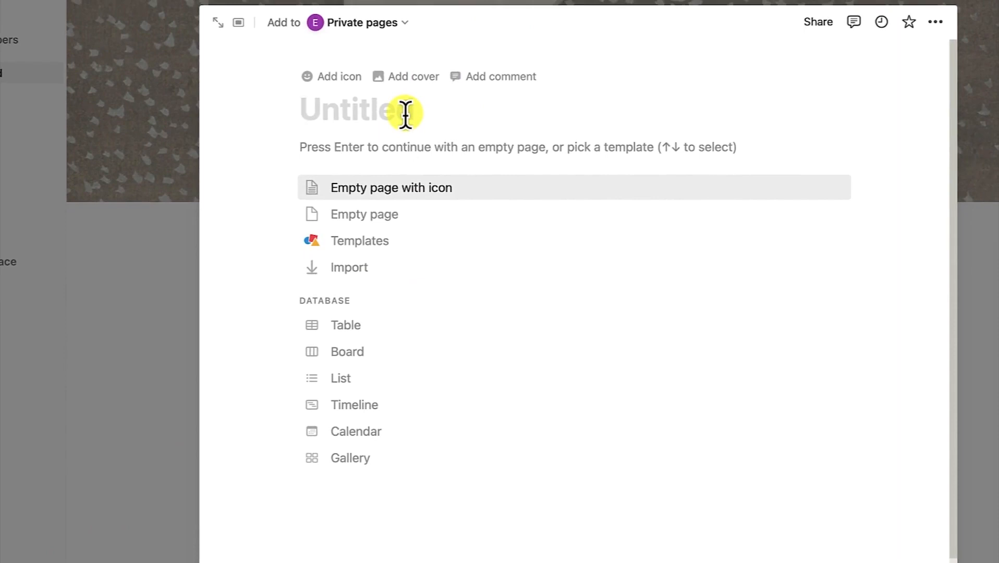
text(K)
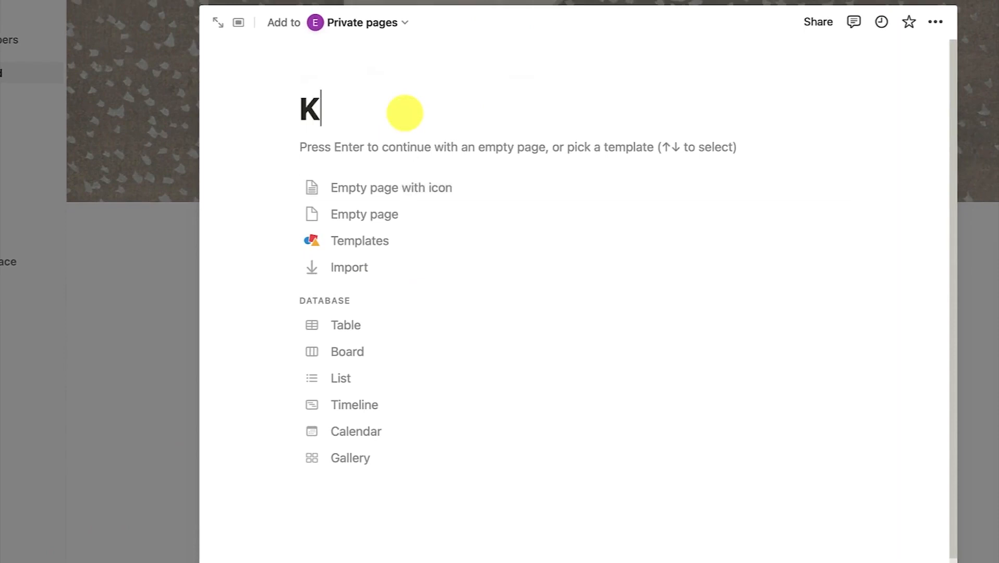
text(in)
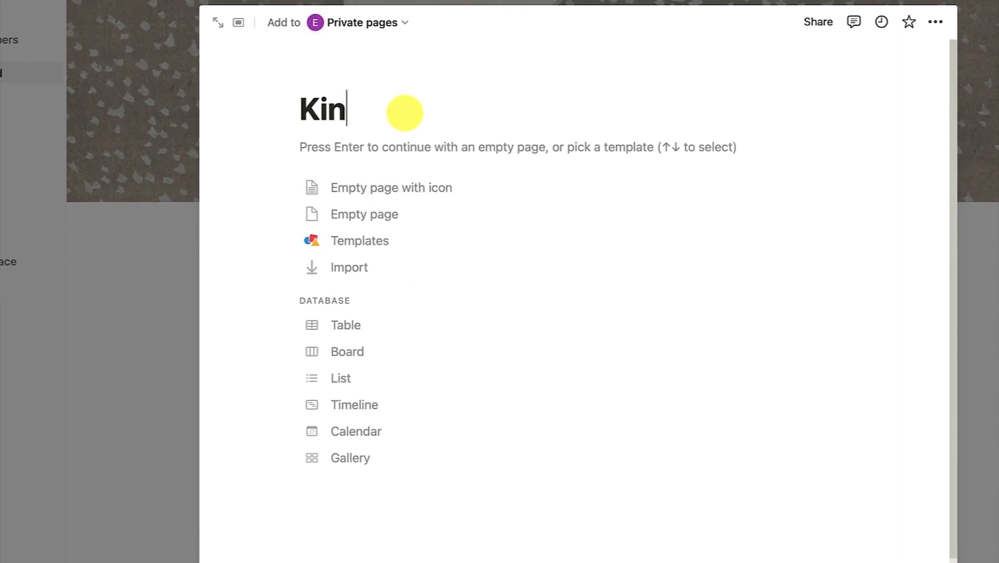
text(ta valley Toastmasters Club)
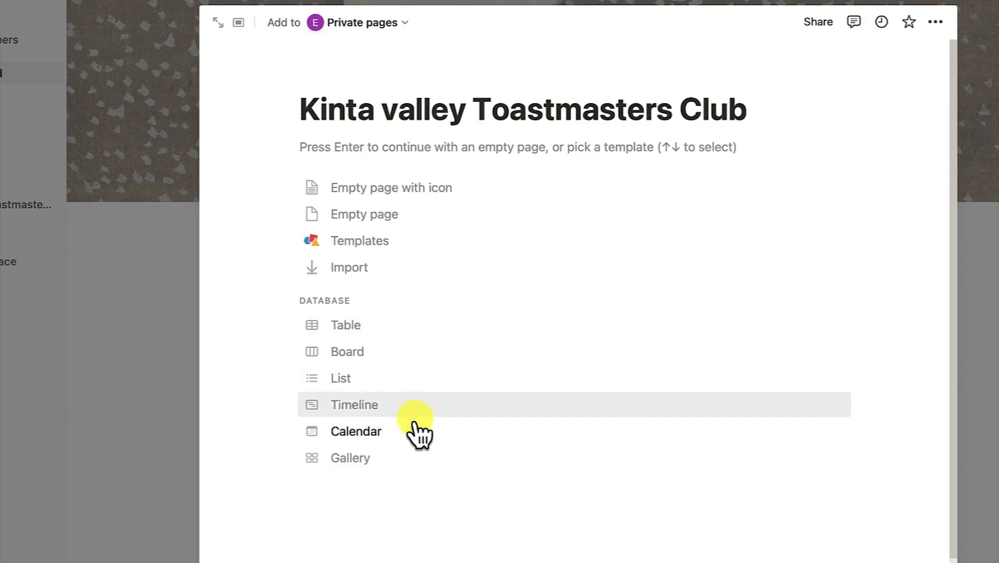
scroll(437, 343, down, 2)
scroll(441, 340, up, 2)
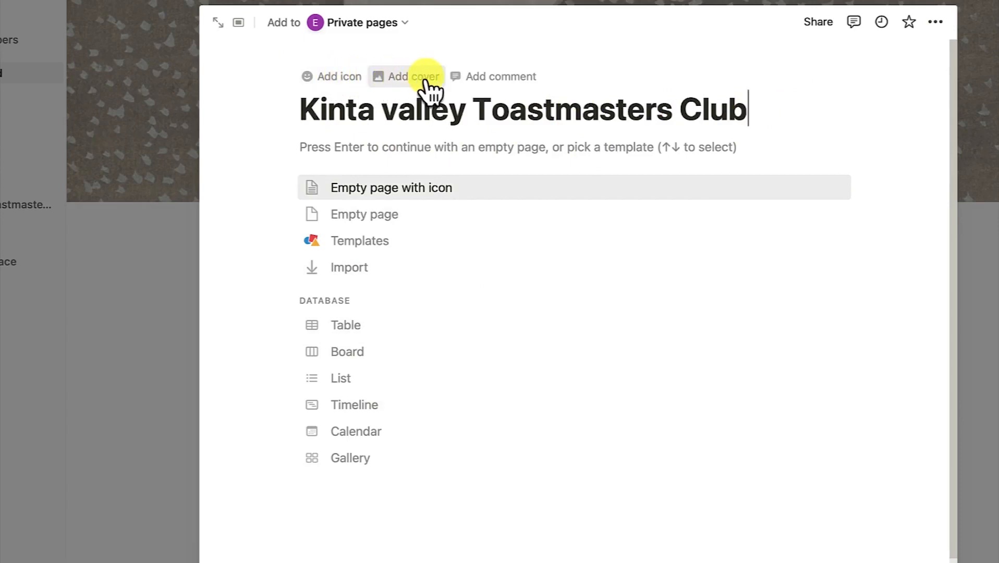
Add a placeholder page icon from Notion's built-in Icons set
click(329, 78)
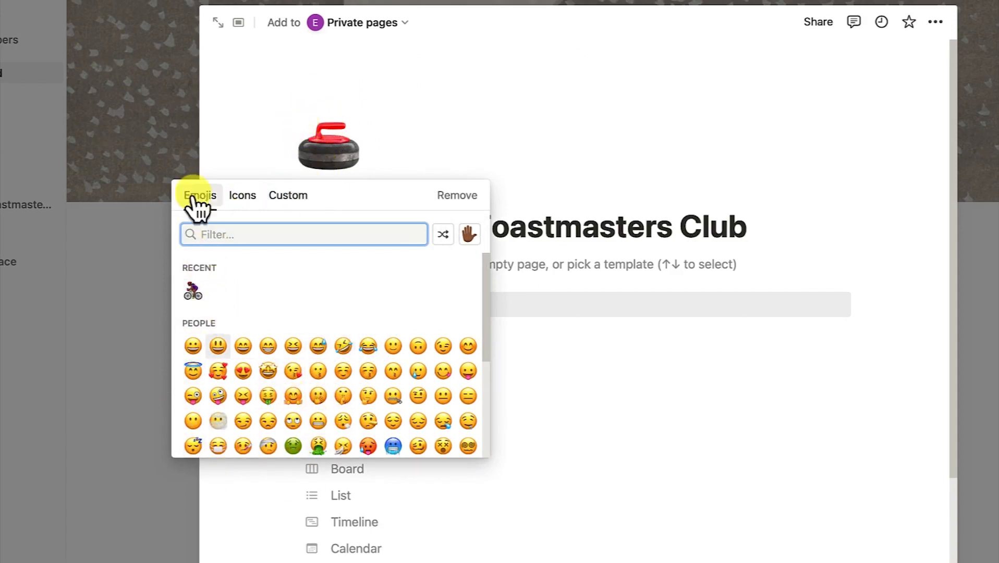
click(243, 204)
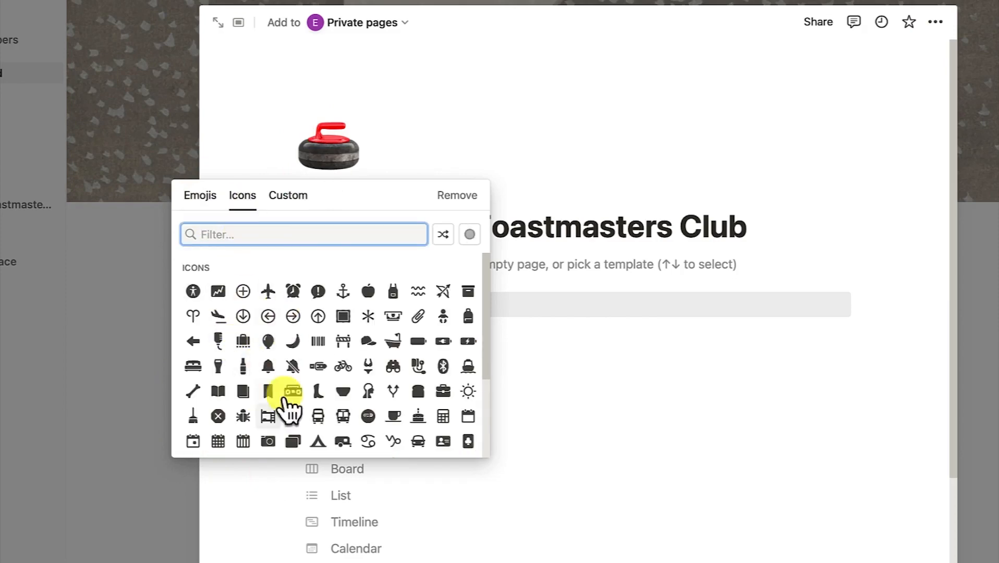
scroll(312, 375, down, 3)
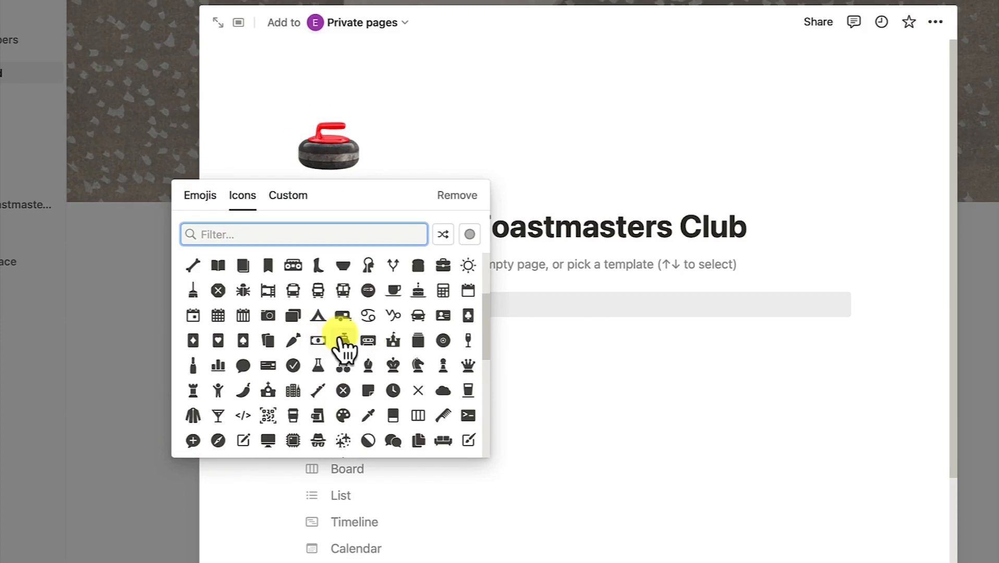
Open the Custom icon option and note its 280 × 280 size and 5 MB limit
click(286, 197)
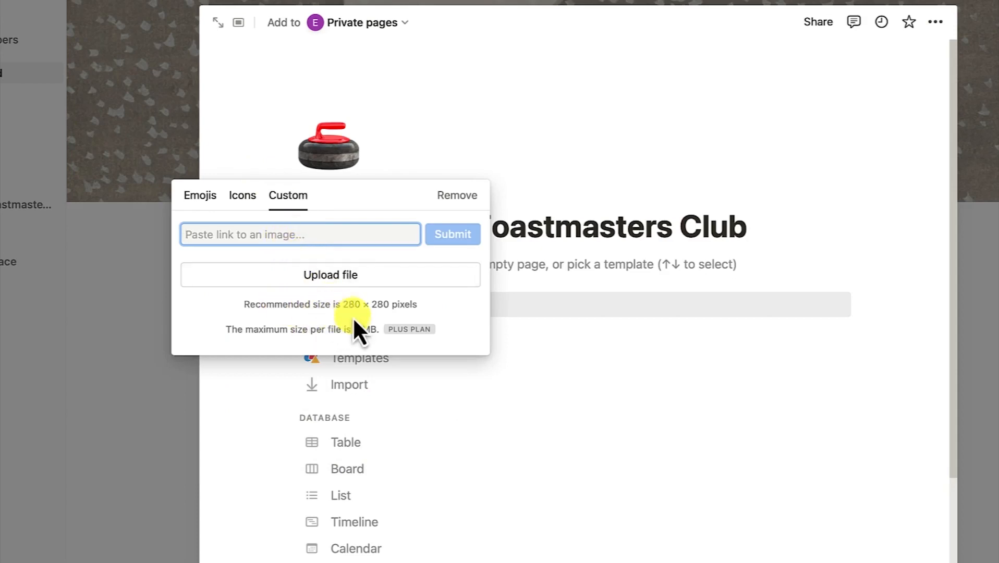
drag(344, 305, 393, 307)
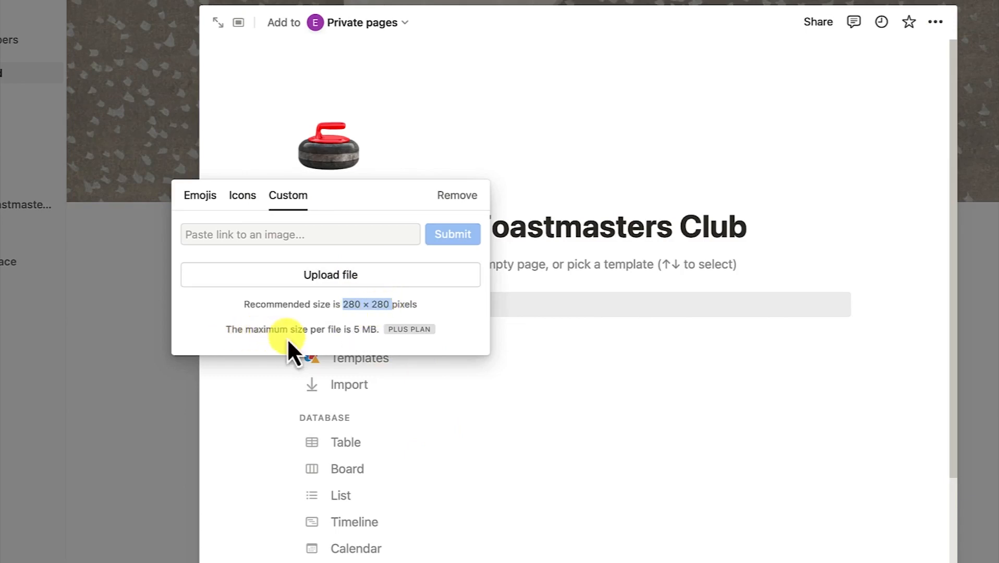
click(352, 331)
drag(351, 331, 371, 333)
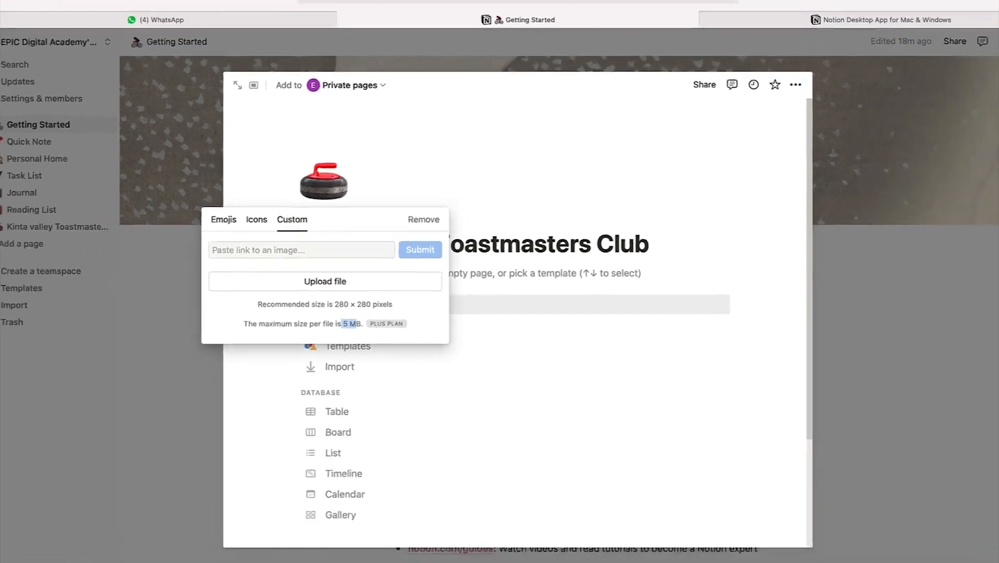
click(214, 560)
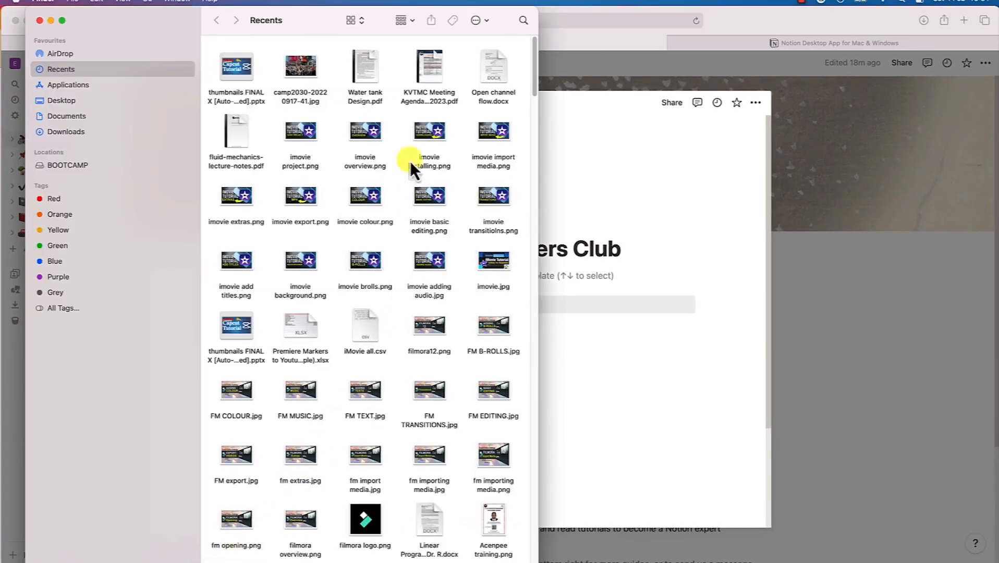
Preview TM Logo.png and the Kinta Valley banner from Documents › Notion, closing each
click(90, 118)
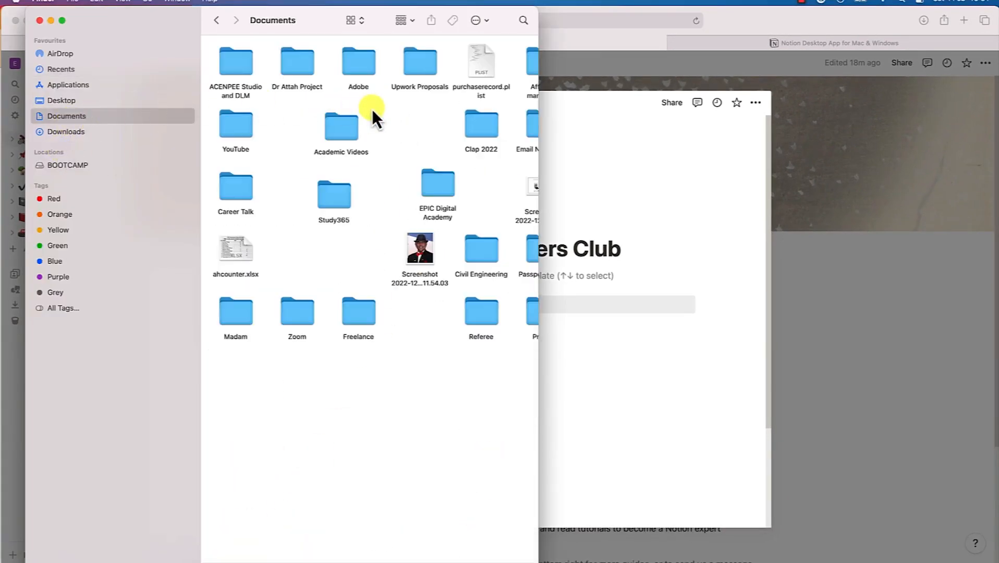
double_click(241, 133)
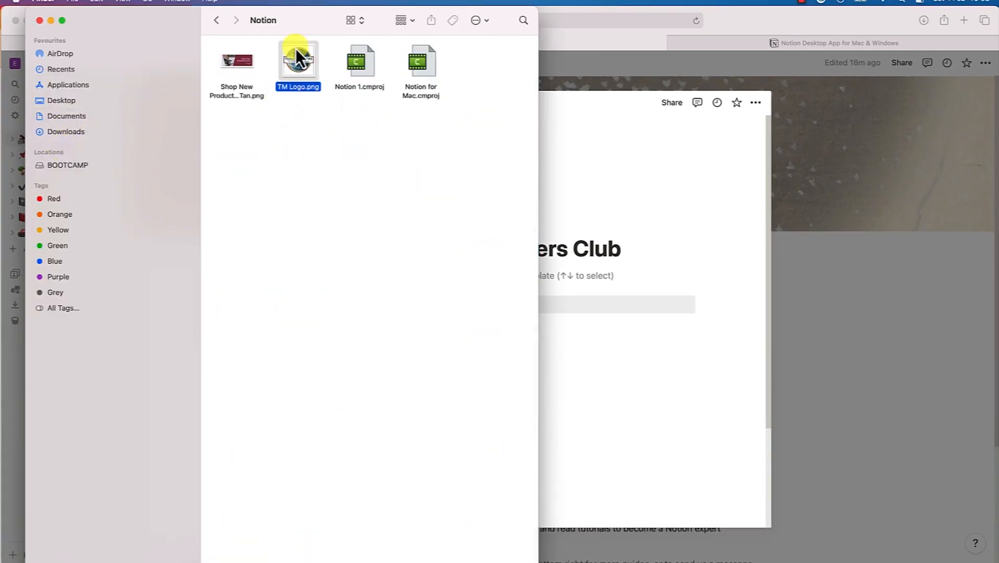
double_click(300, 57)
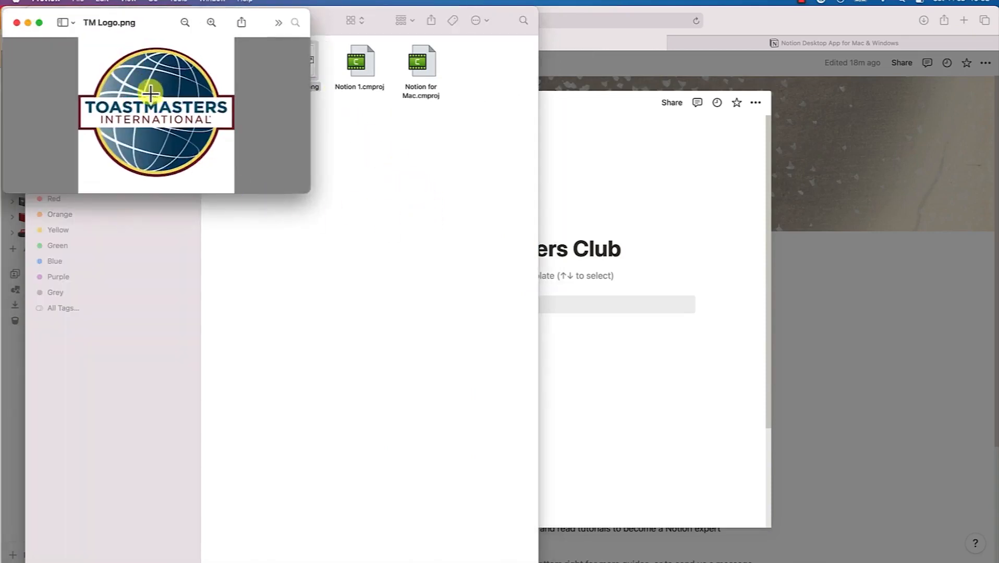
click(16, 23)
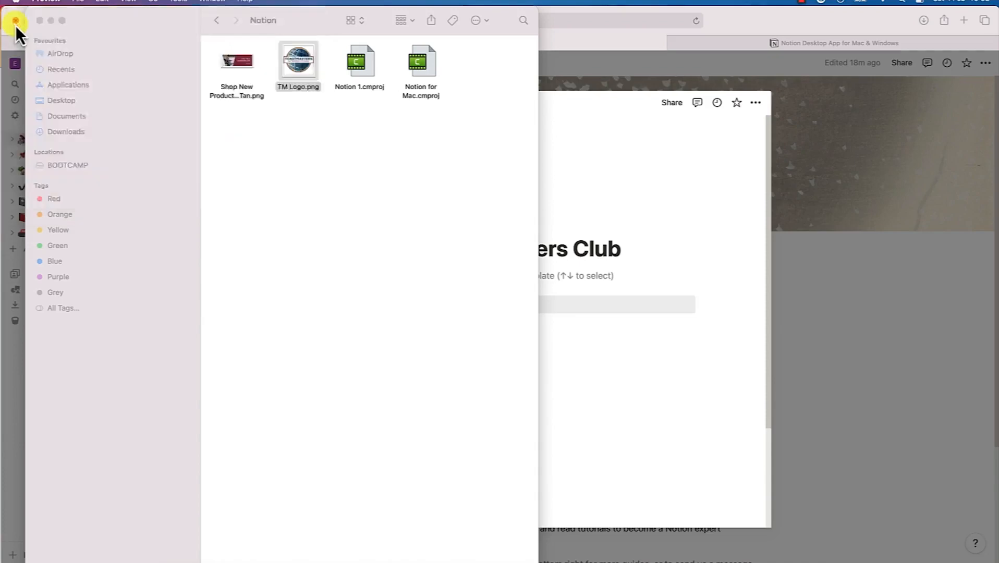
double_click(243, 67)
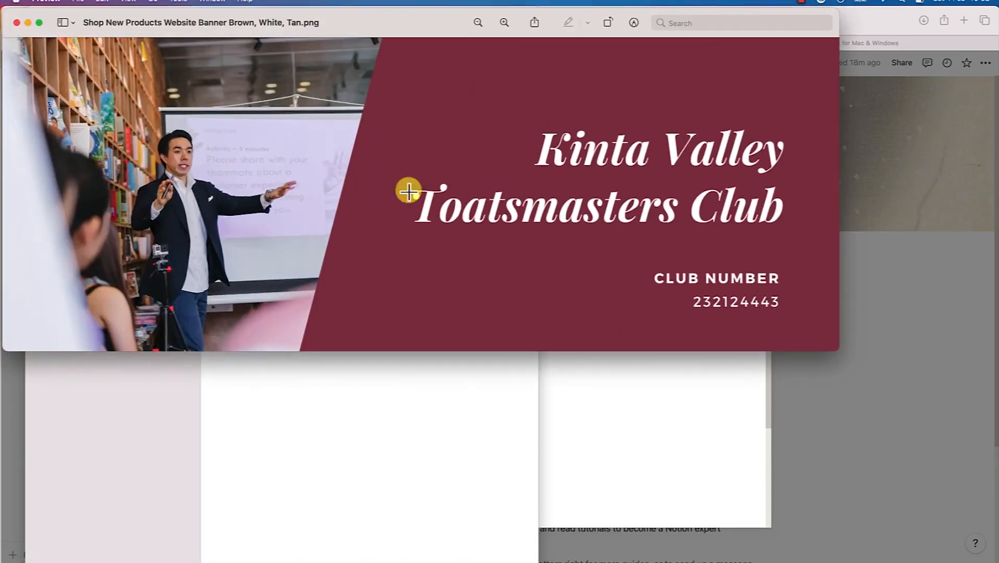
click(16, 23)
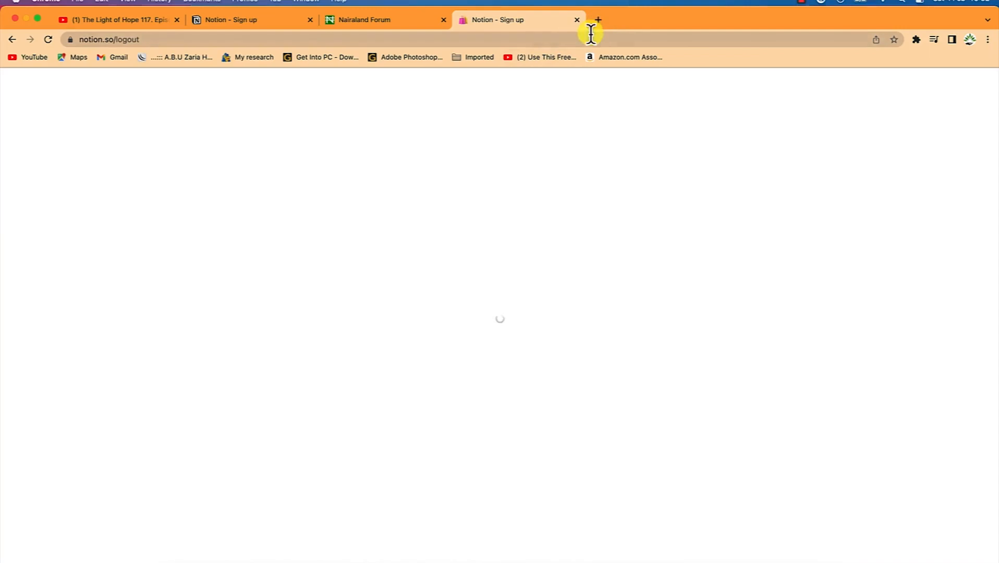
Go to canva.com and create a blank custom-size design of 280 × 280 px
click(598, 22)
text(c)
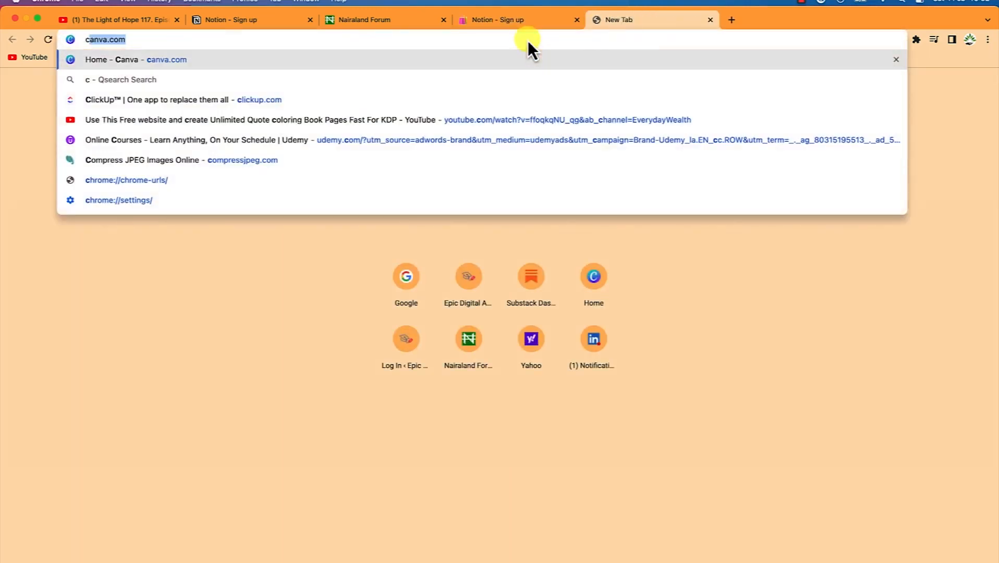
key(Return)
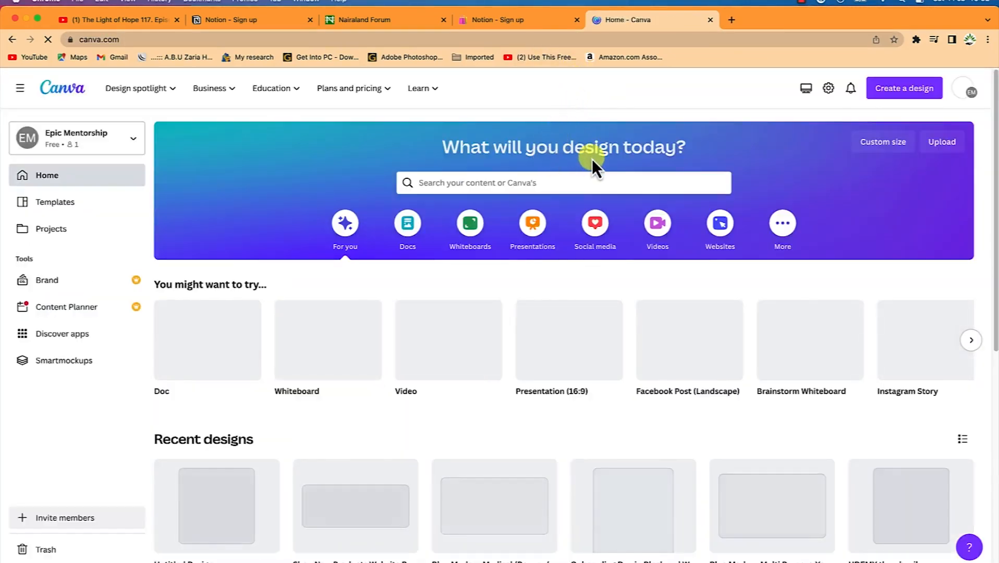
click(891, 148)
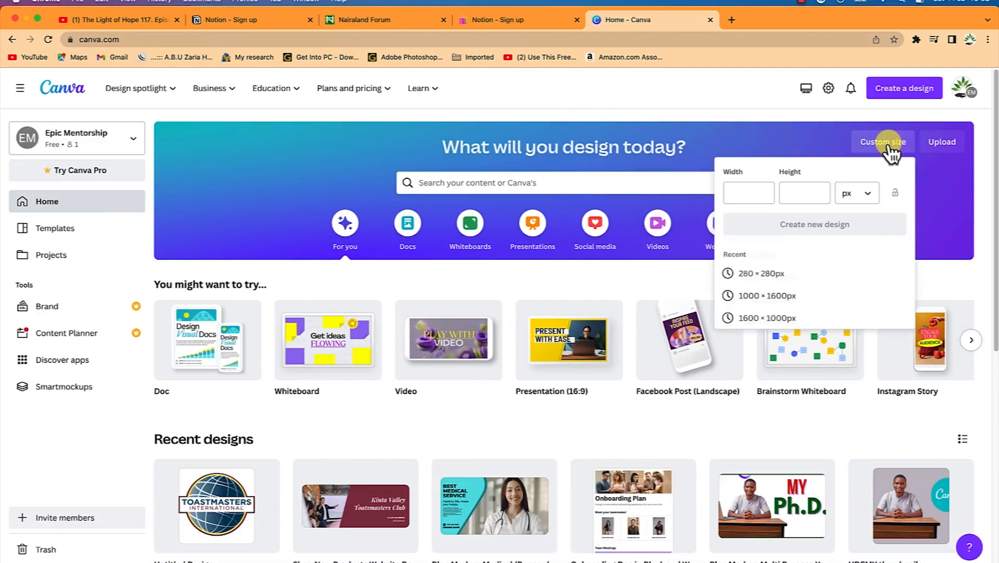
click(806, 193)
click(746, 188)
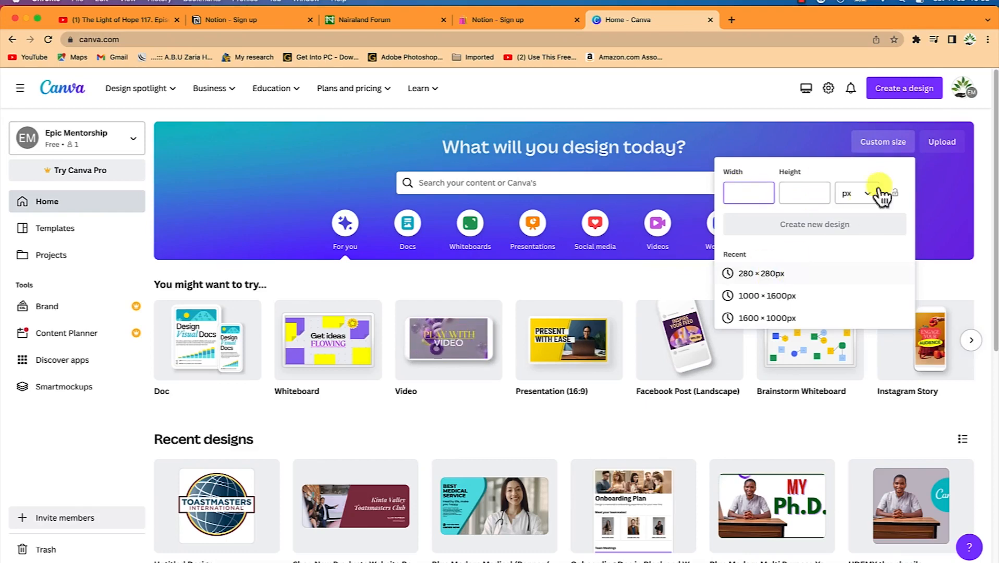
click(761, 276)
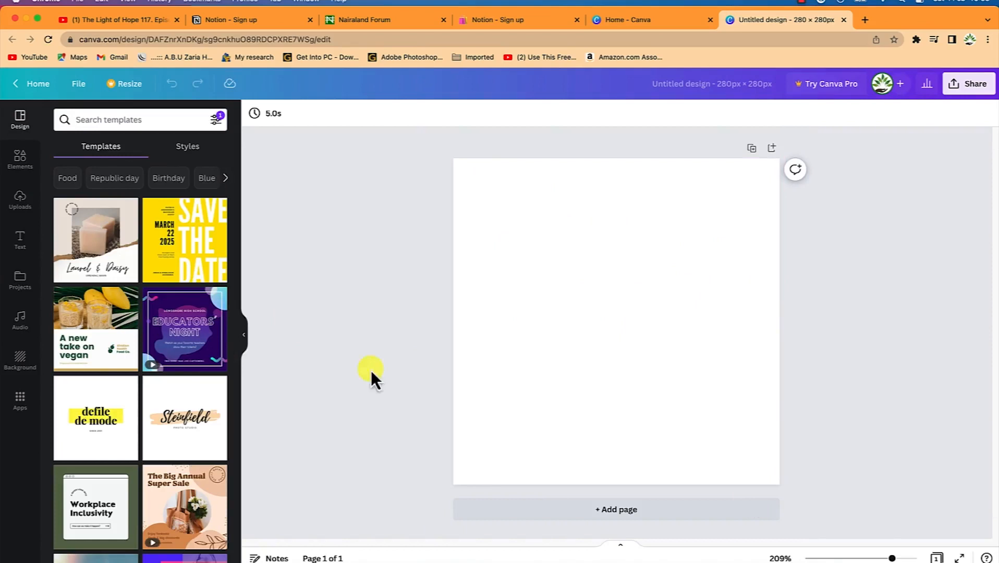
Place the uploaded Toastmasters logo, stretch it to fill the square page, and return to Canva home
click(18, 207)
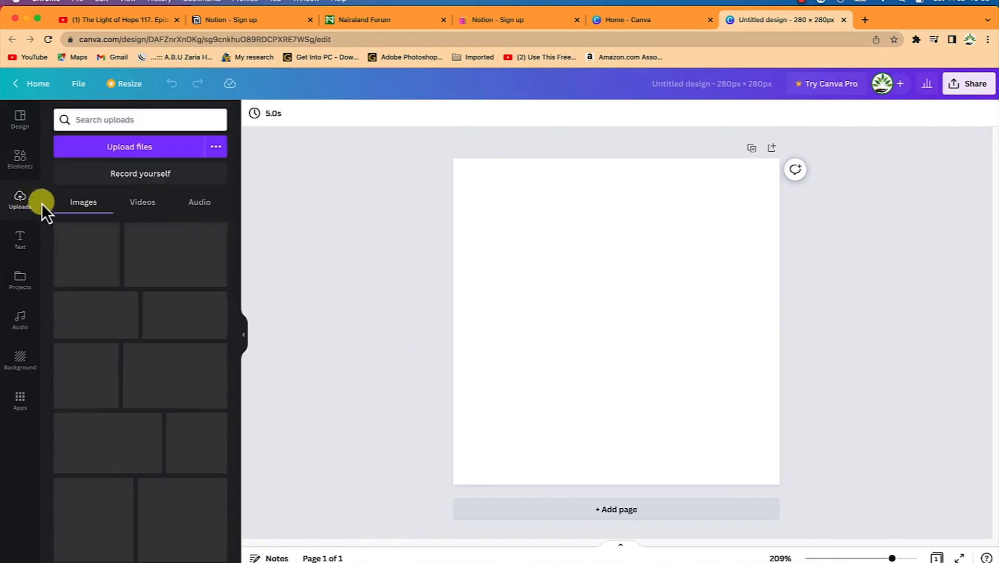
drag(91, 263, 528, 253)
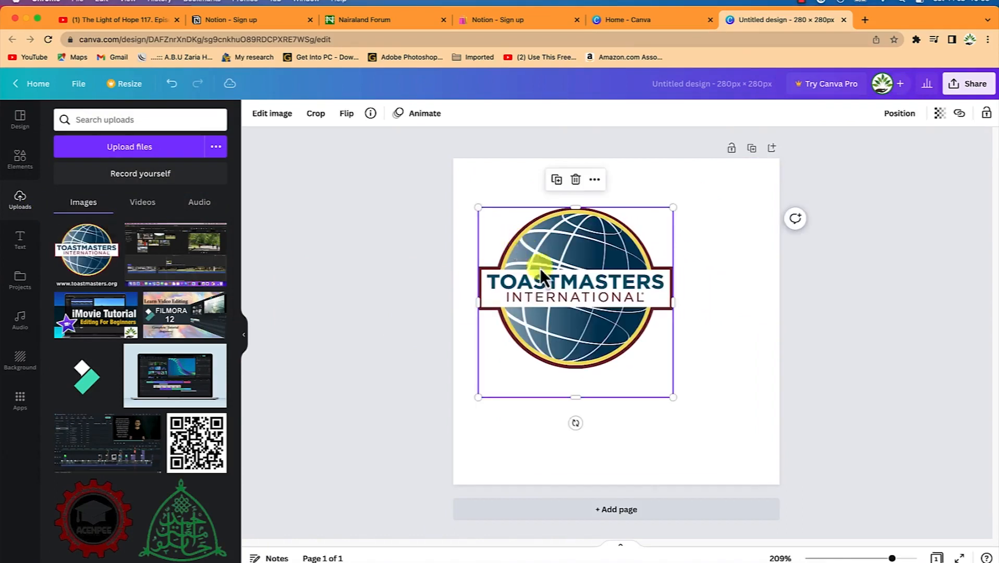
drag(671, 399, 791, 475)
drag(598, 285, 574, 235)
drag(747, 444, 773, 466)
drag(669, 308, 671, 344)
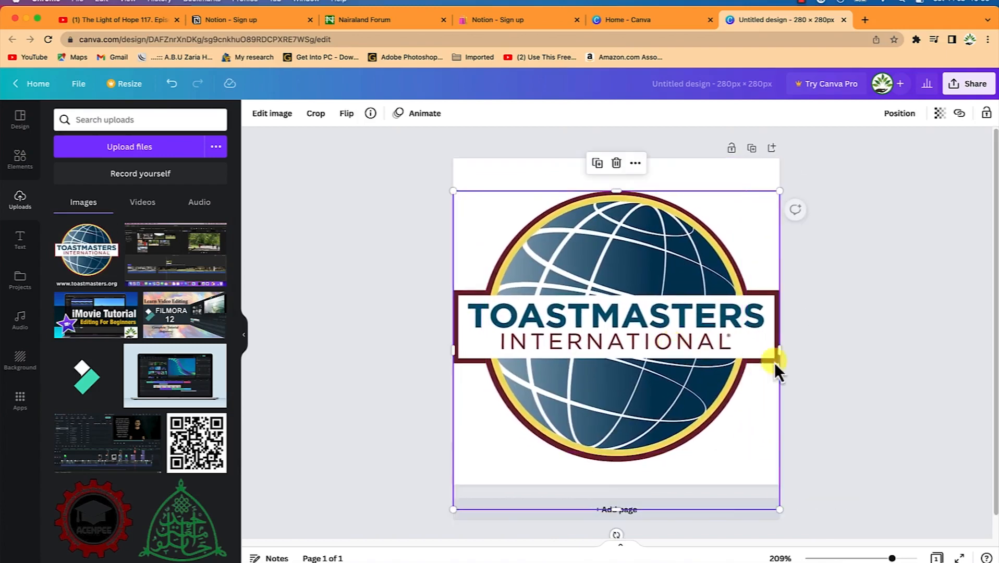
click(862, 344)
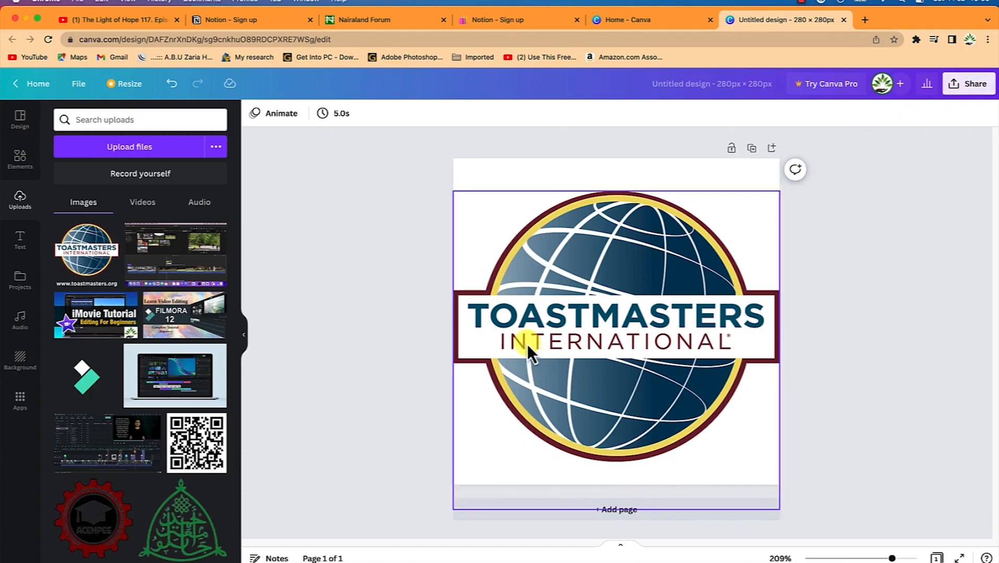
click(642, 29)
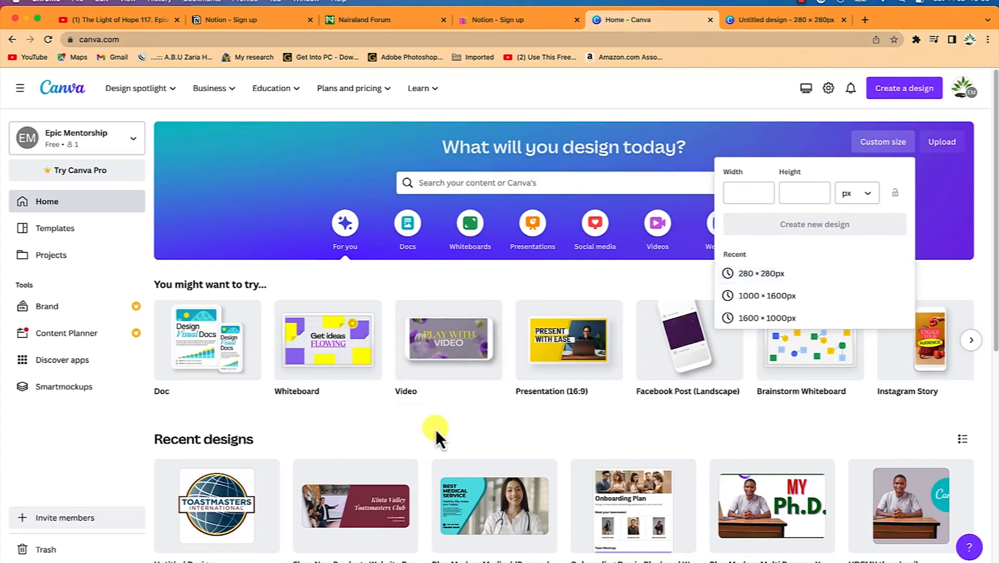
Open the Kinta Valley club banner from Recent designs and select its title text
scroll(365, 506, down, 1)
click(339, 490)
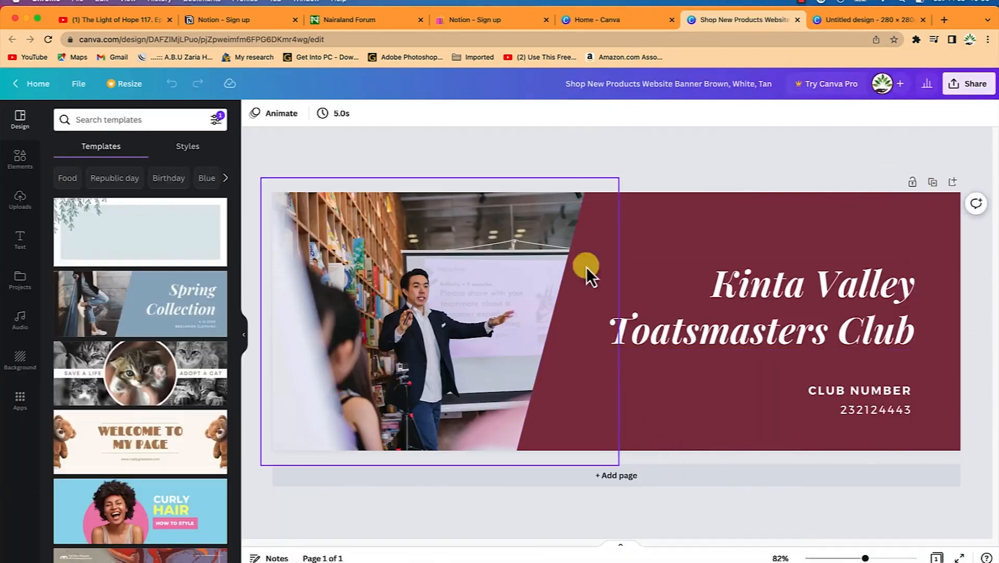
click(813, 277)
click(810, 280)
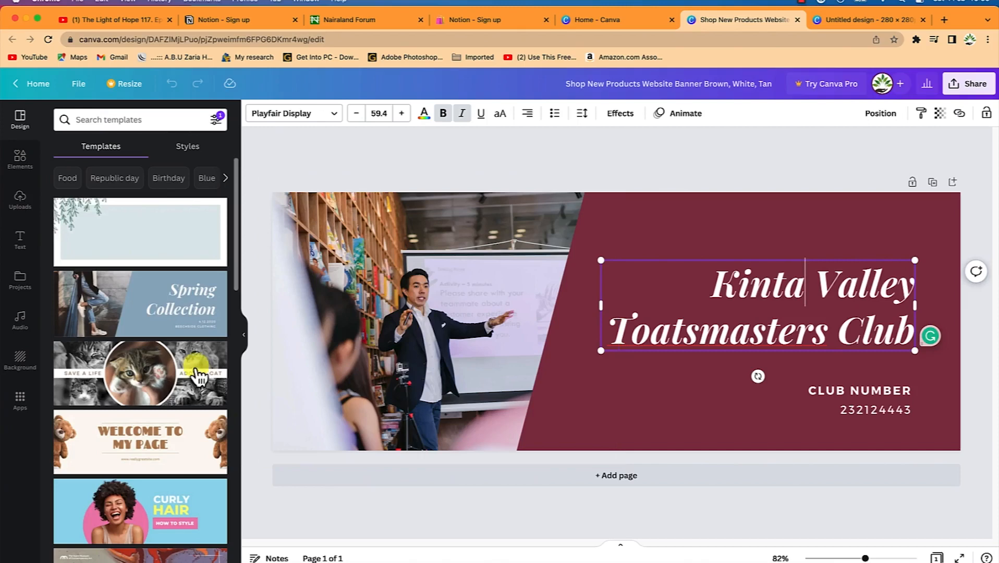
click(113, 121)
click(19, 159)
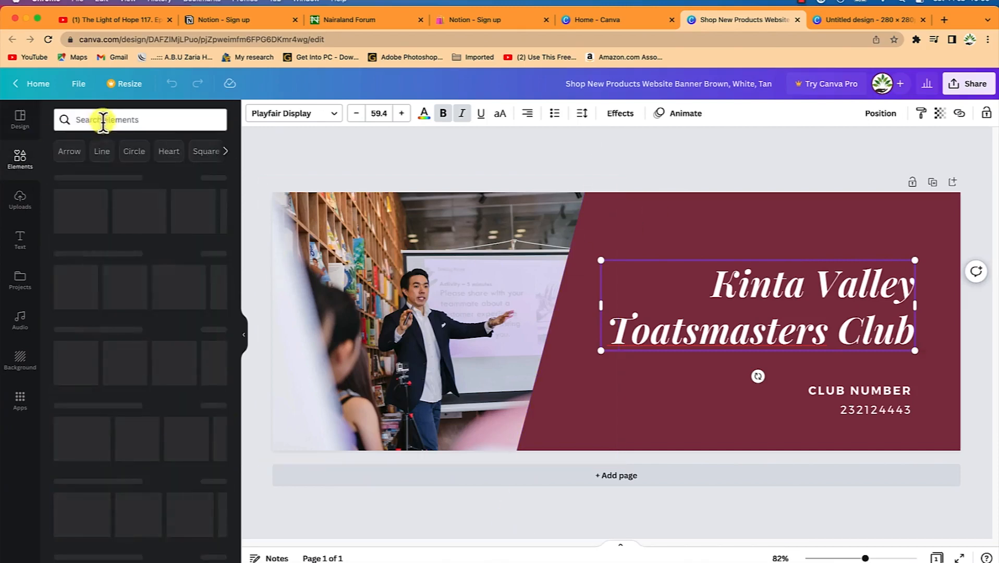
Search Elements photos for 'public speaking' and drag one onto the banner's picture
click(119, 119)
text(public spea)
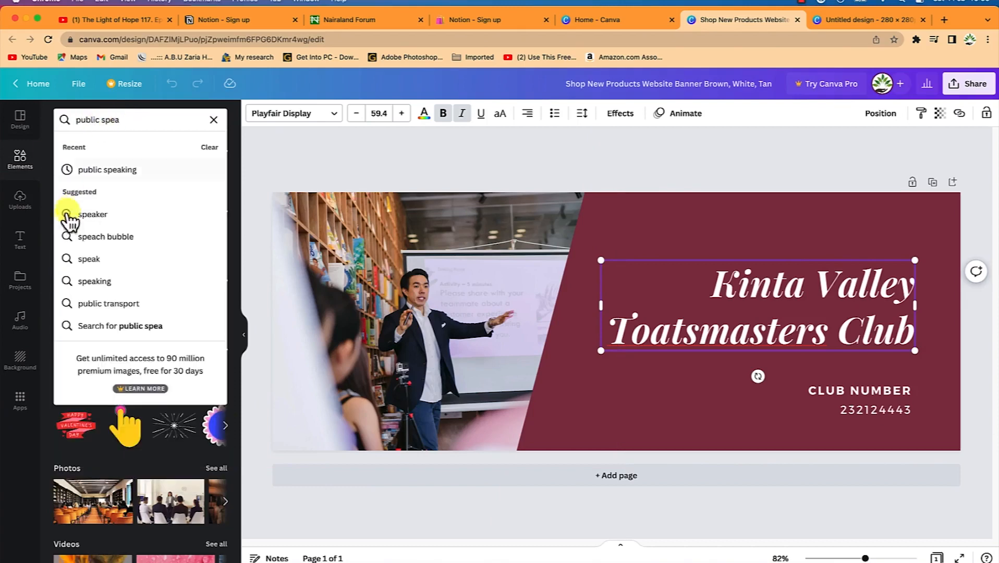
click(100, 170)
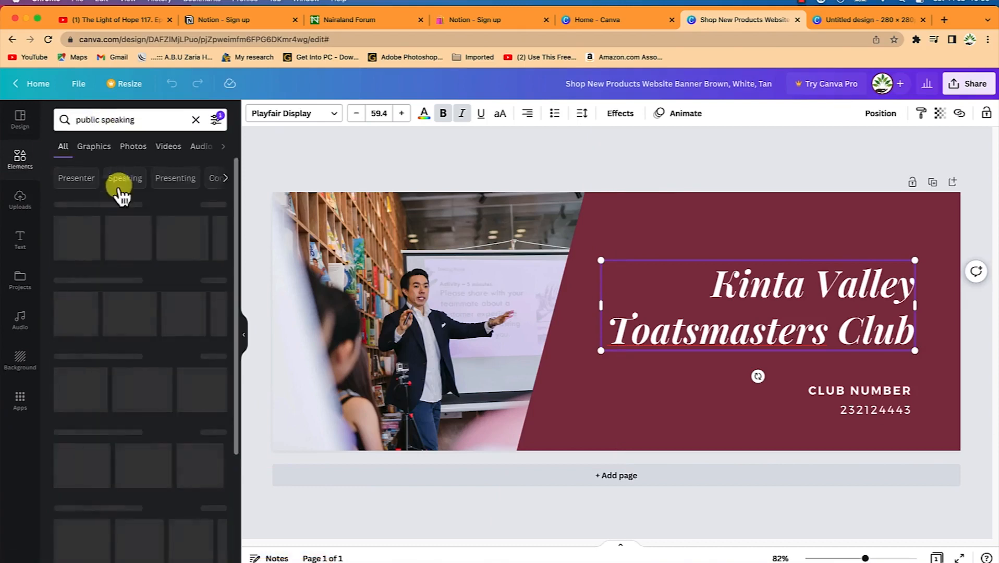
click(134, 151)
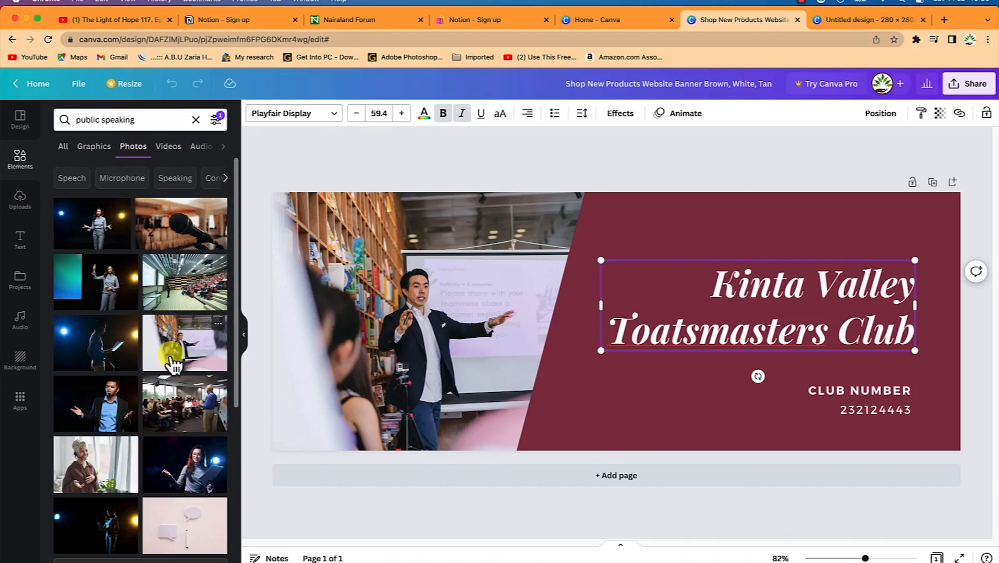
mouse_move(172, 360)
mouse_down()
mouse_move(401, 319)
mouse_move(185, 347)
mouse_up()
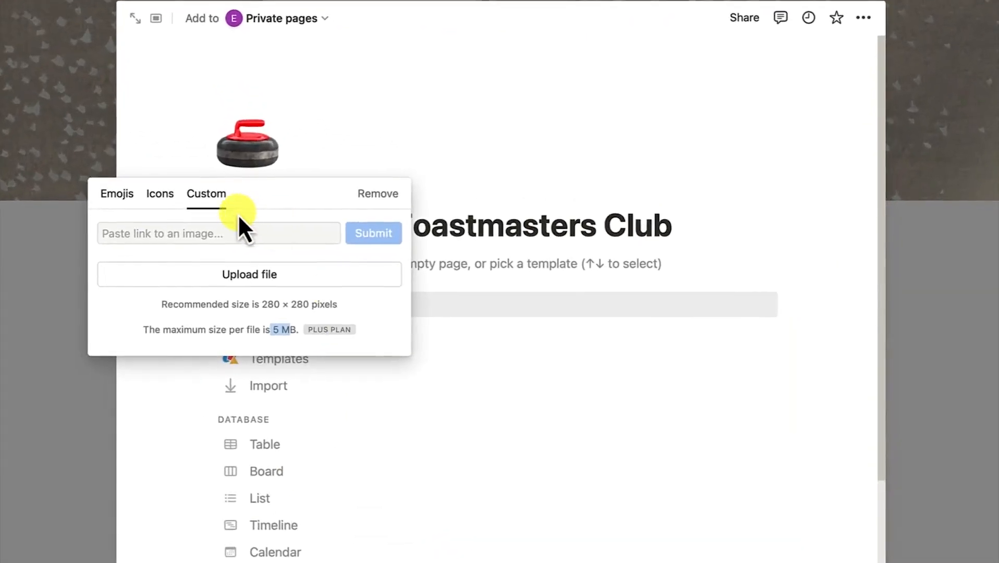
Upload TM Logo.png from the Notion folder as the page icon
click(245, 275)
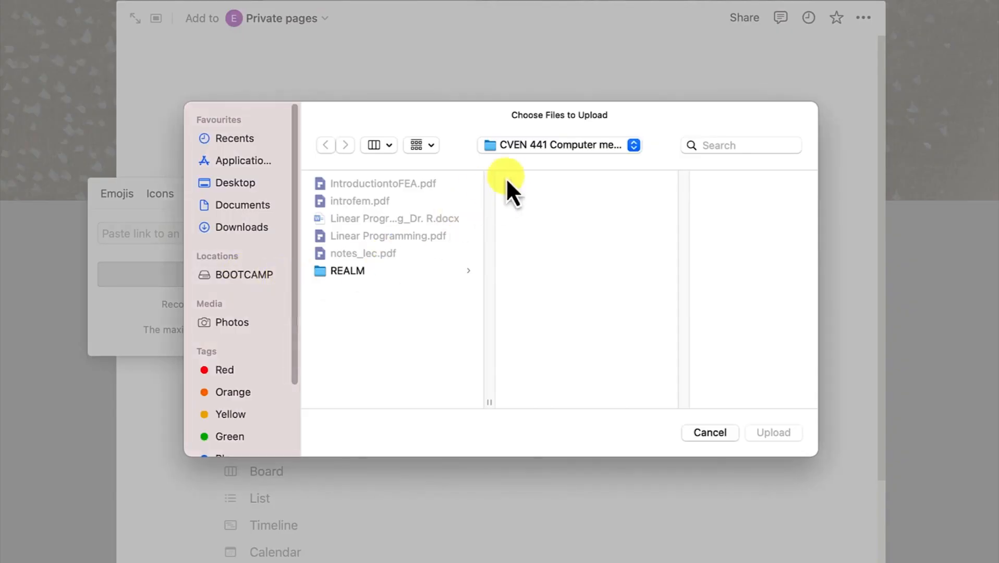
click(526, 149)
click(528, 295)
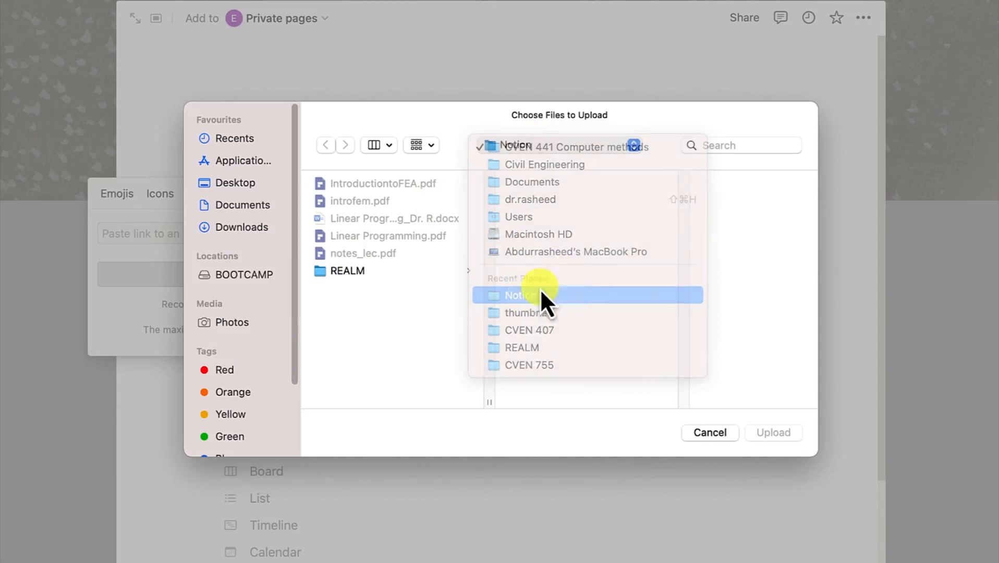
click(675, 237)
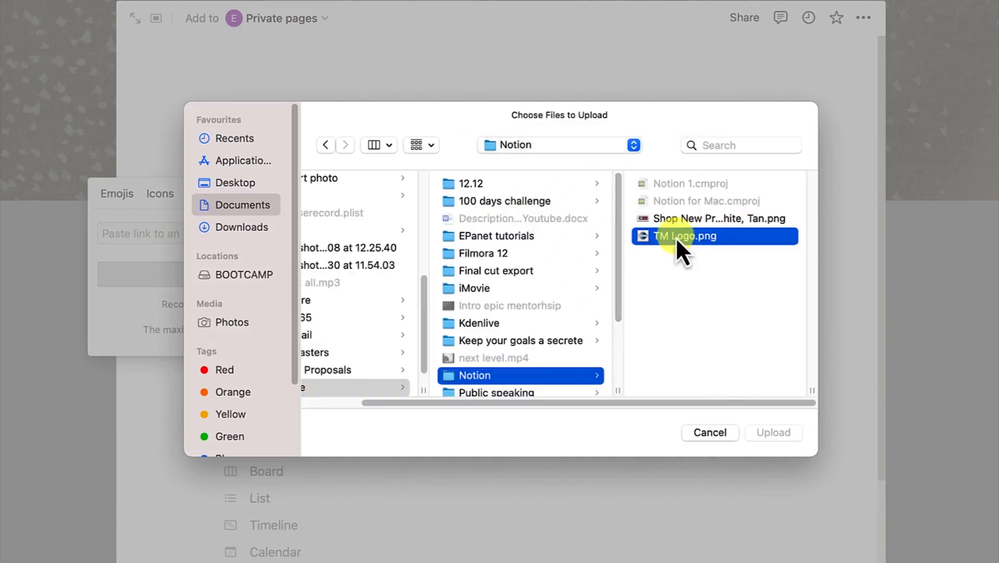
click(784, 434)
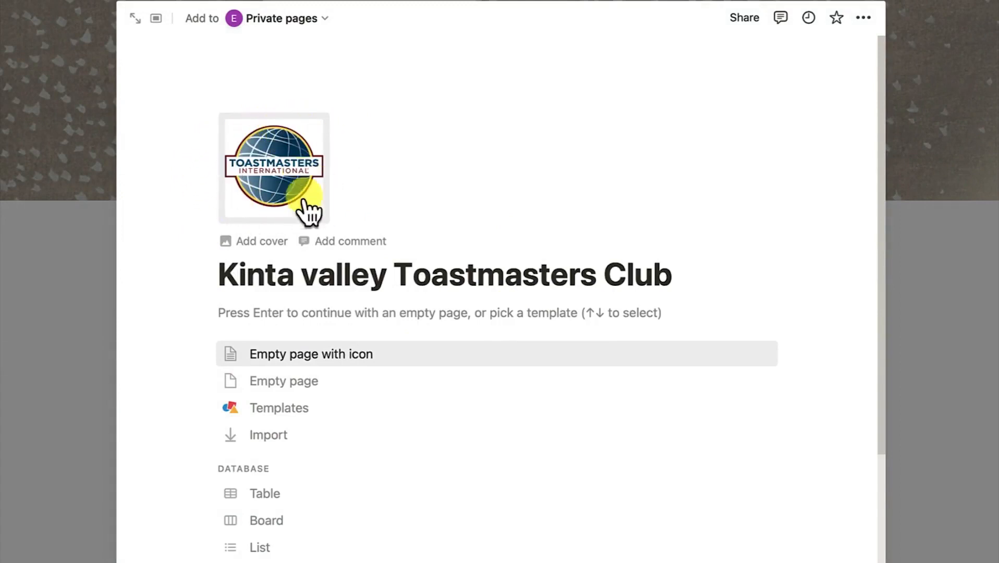
Add the winter skating painting cover, browse the gallery, then switch to the image Link option
click(247, 245)
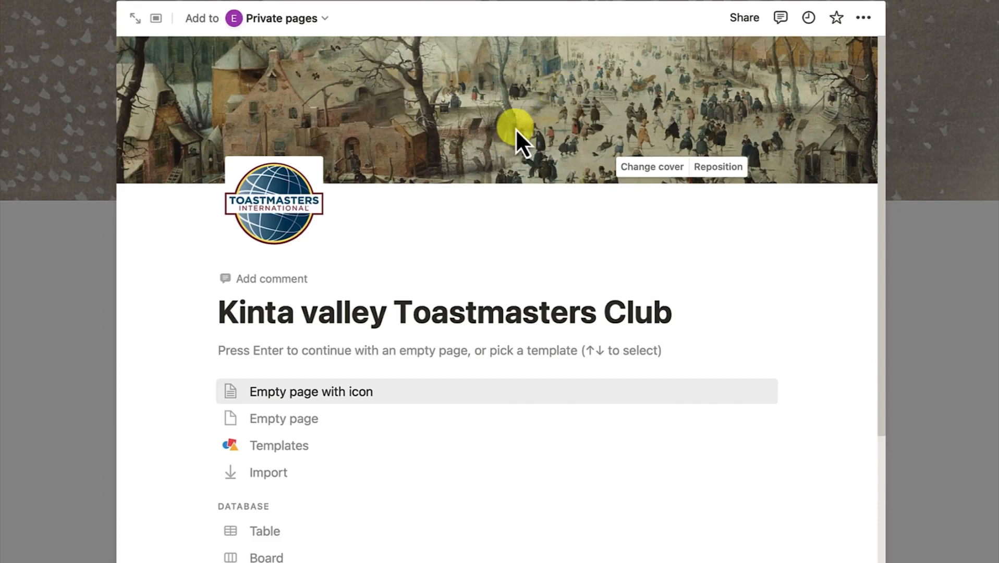
click(656, 173)
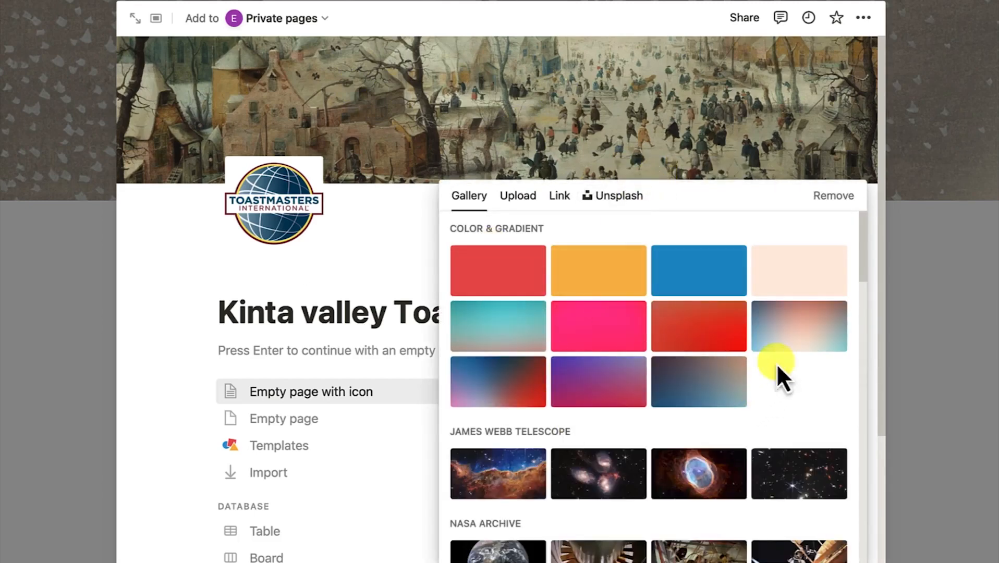
scroll(640, 383, down, 3)
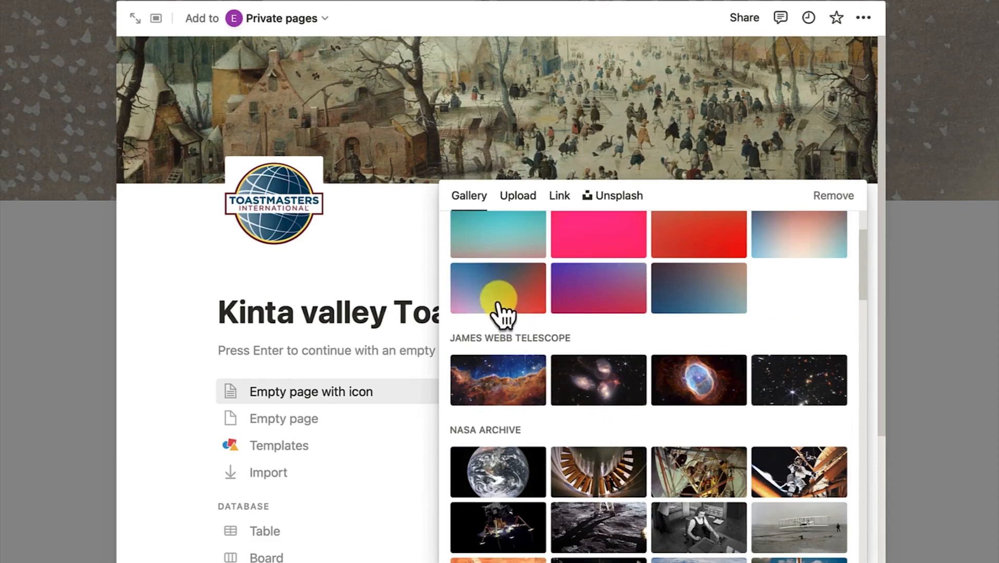
scroll(631, 379, up, 3)
scroll(643, 408, down, 8)
scroll(605, 396, down, 8)
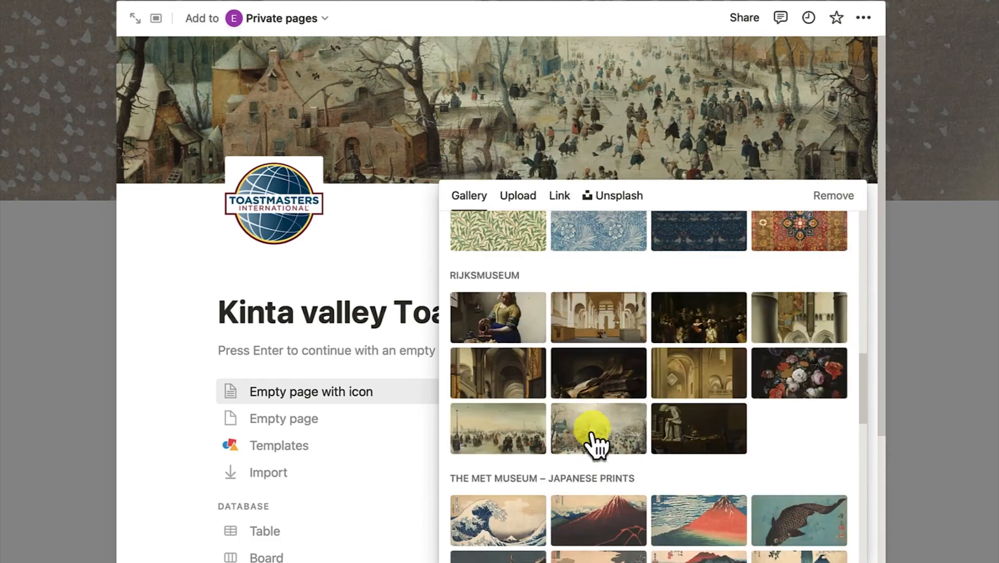
scroll(611, 366, up, 1)
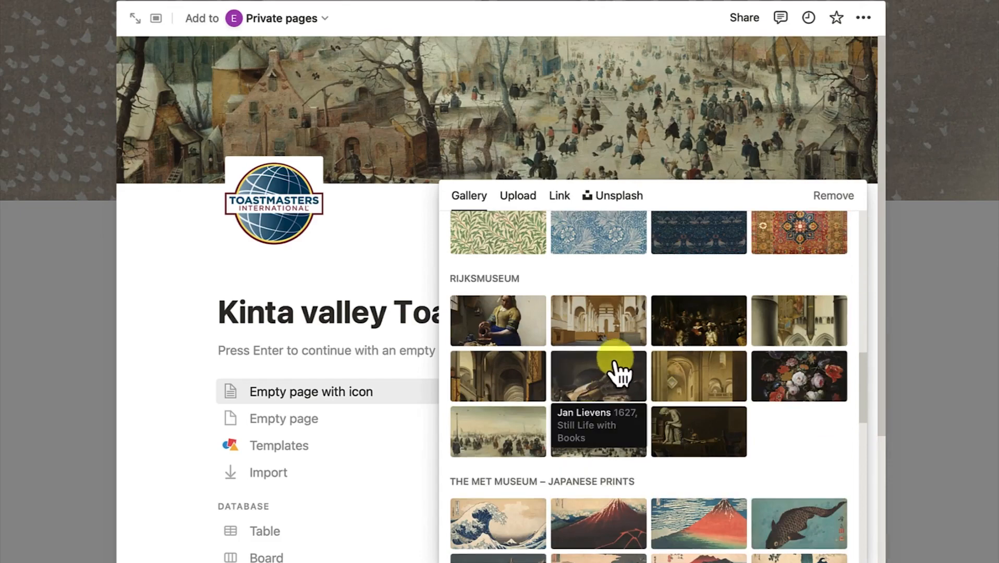
scroll(631, 423, up, 10)
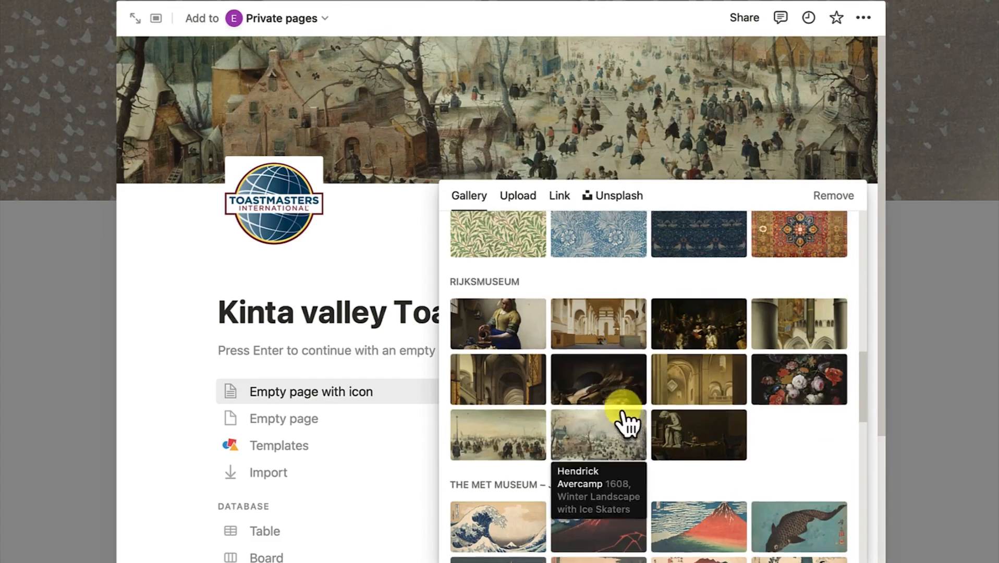
click(556, 202)
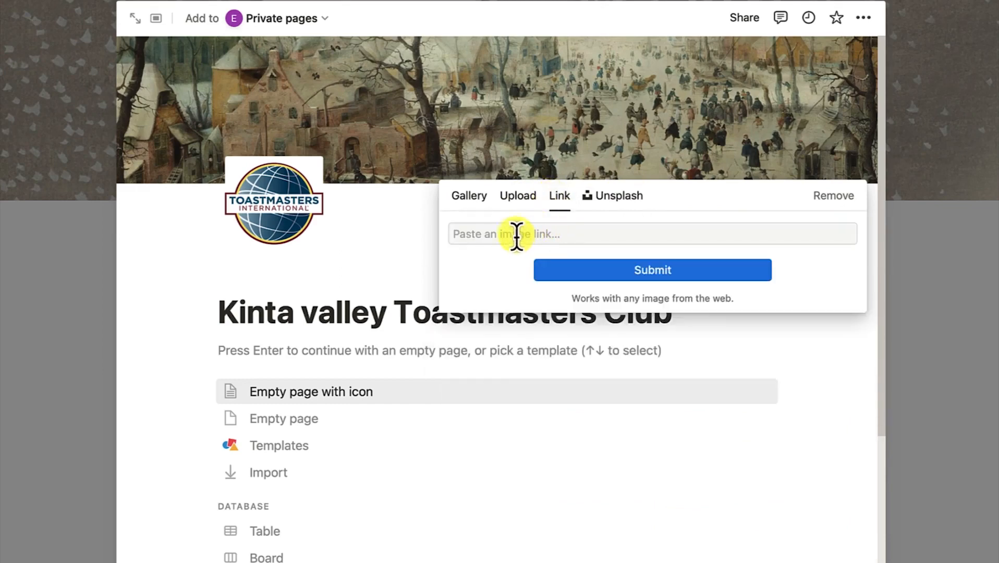
Search Unsplash for 'public speaking' and set the photo of a speaker addressing diners as the cover
click(605, 197)
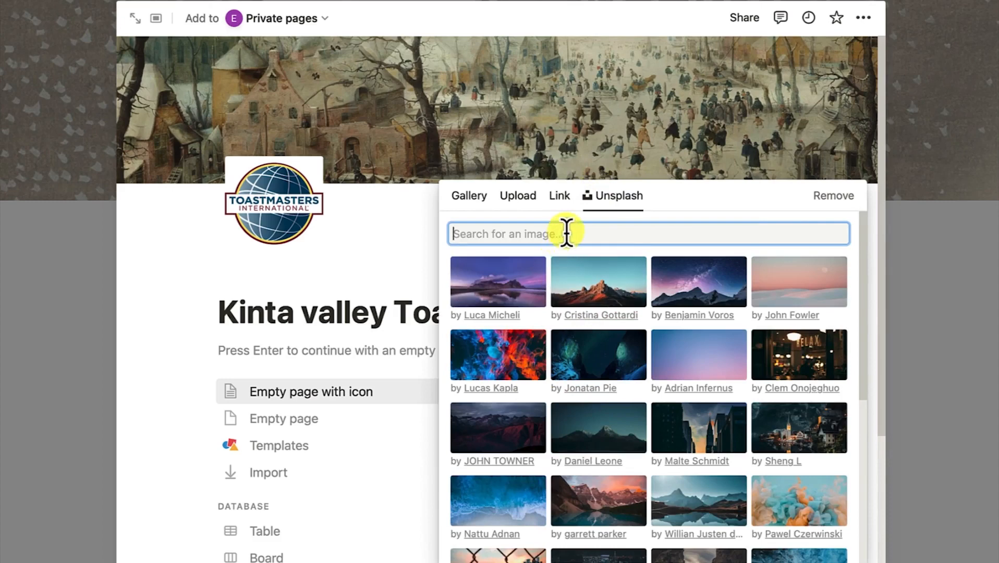
text(public speaking)
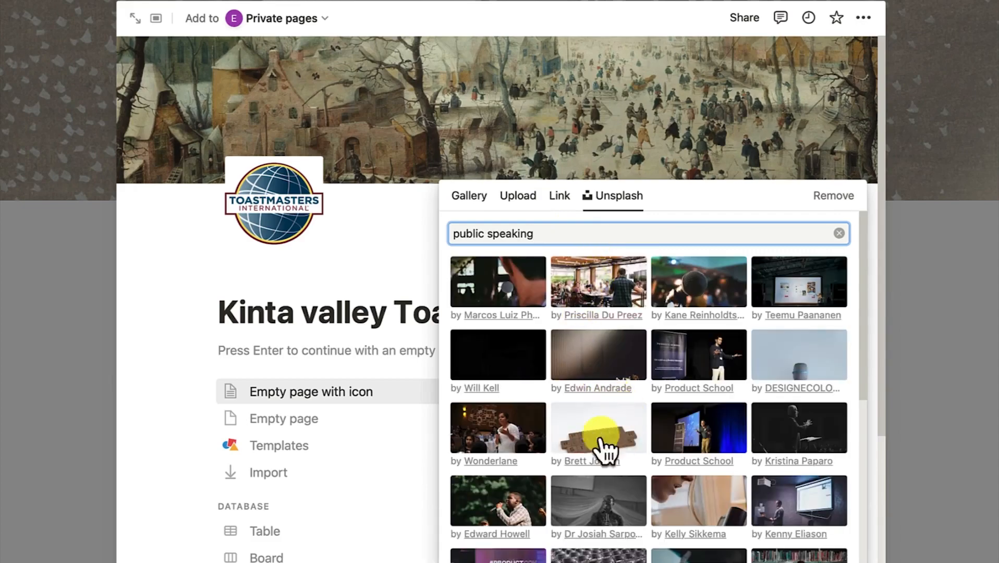
scroll(578, 464, down, 5)
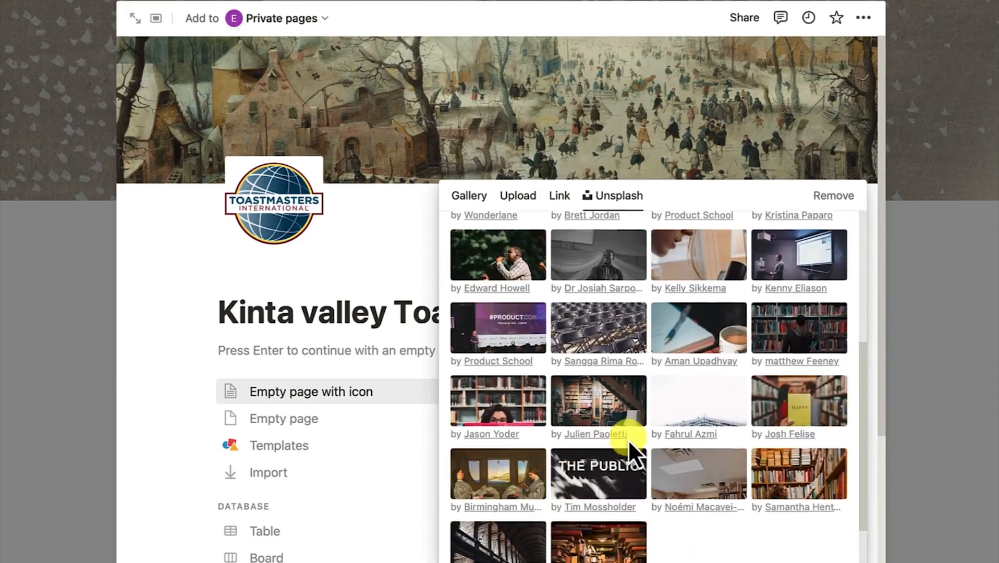
scroll(628, 439, down, 2)
scroll(628, 440, up, 10)
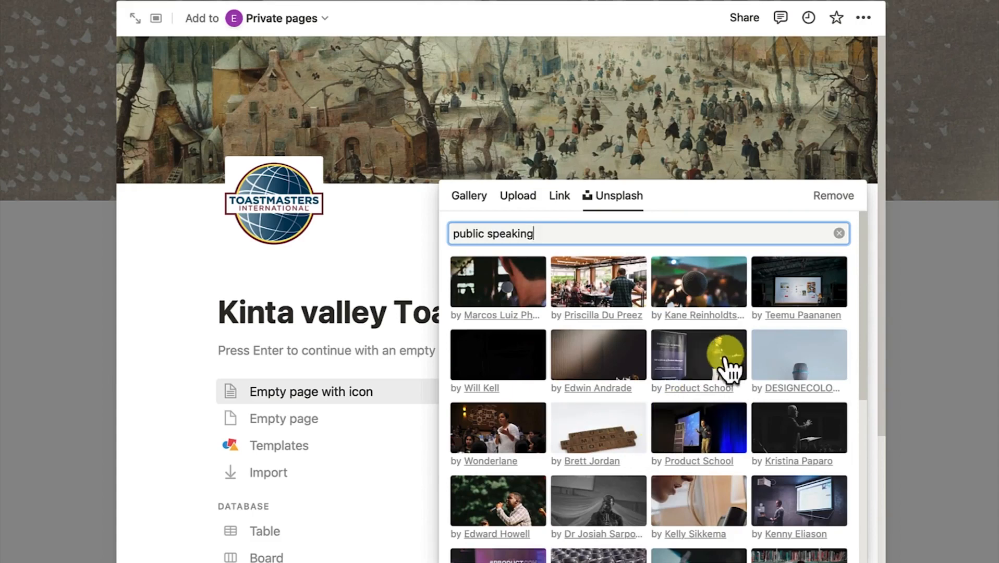
click(600, 297)
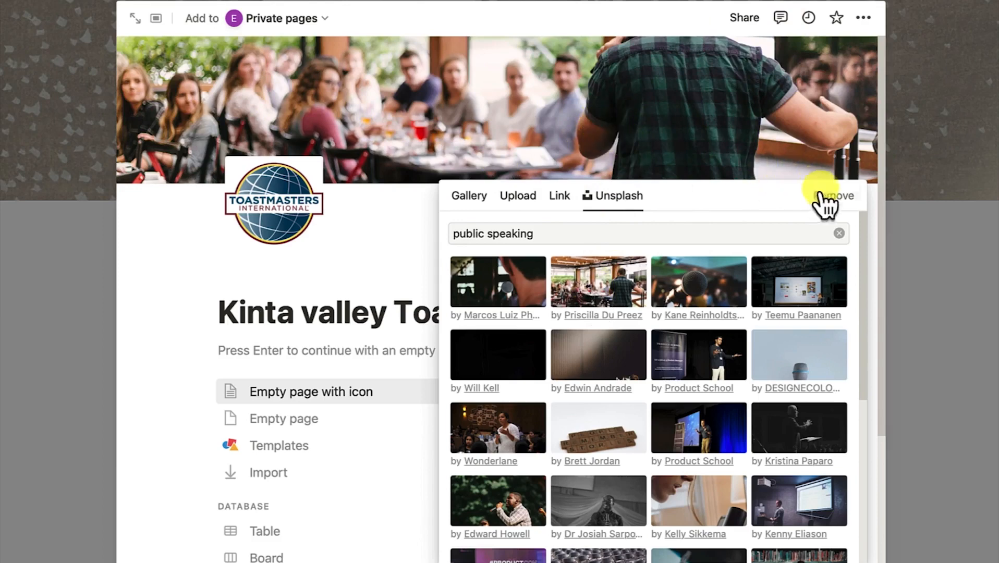
click(490, 115)
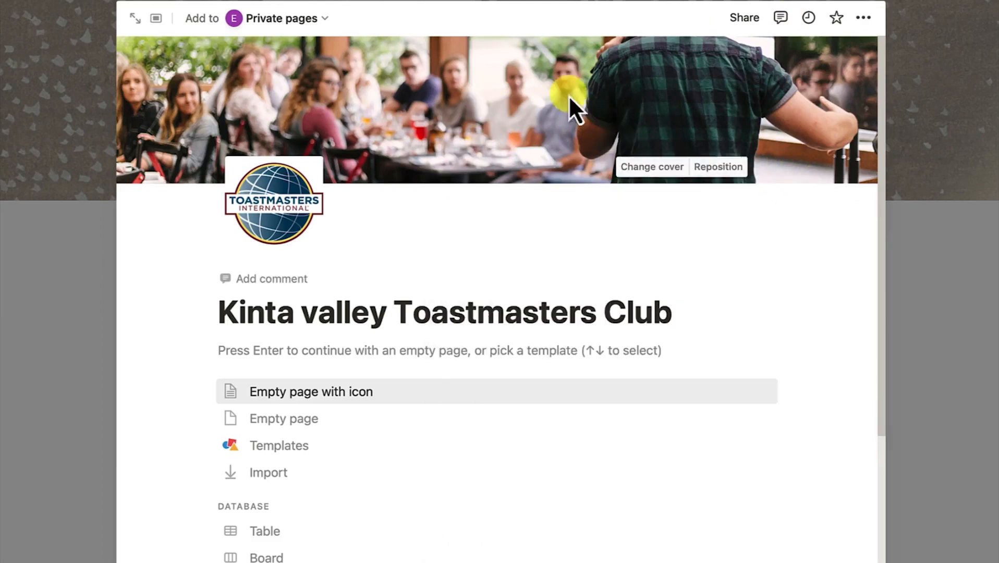
Try reframing the restaurant cover photo, then cancel so its original position stays
click(712, 168)
drag(600, 95, 607, 172)
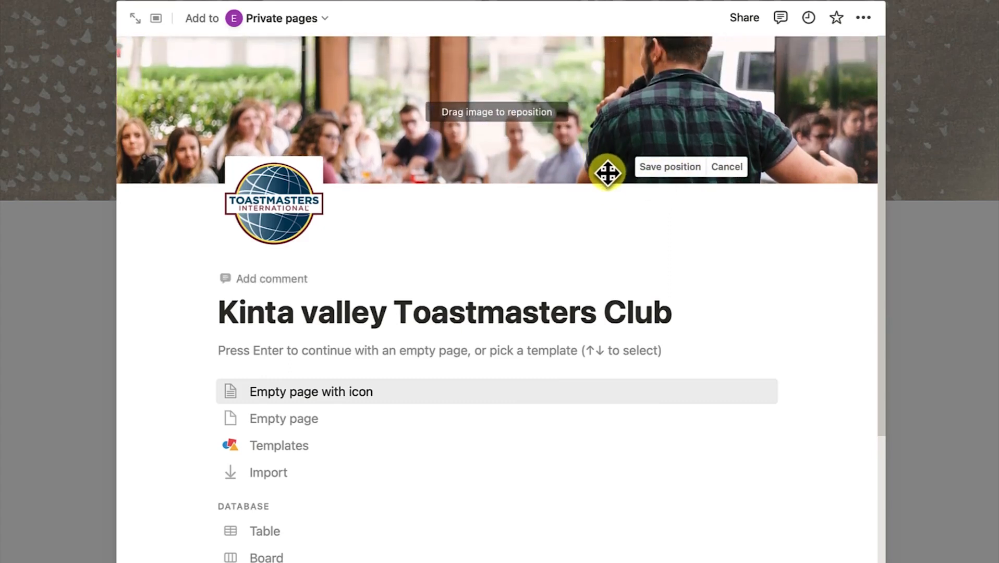
drag(653, 89, 678, 63)
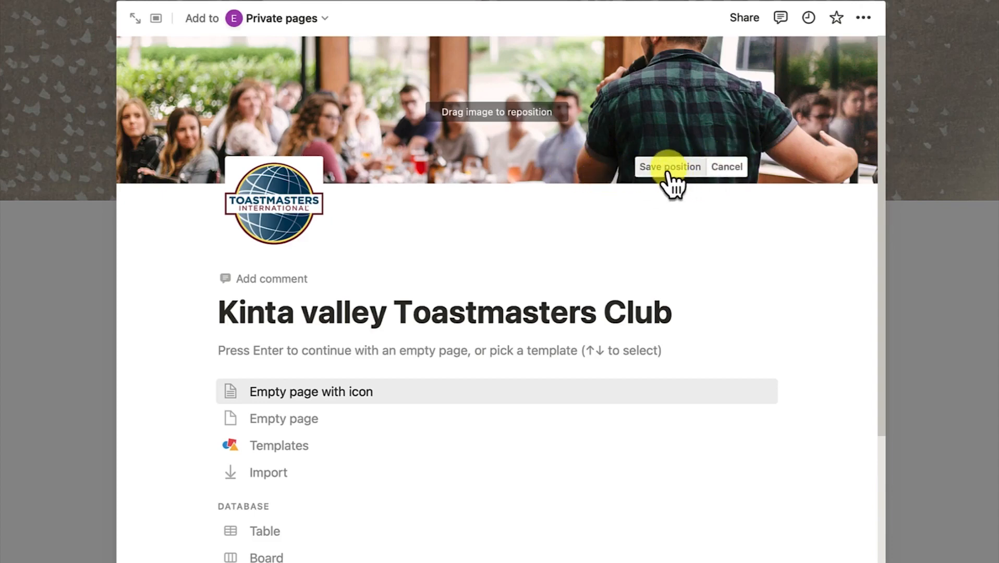
click(727, 166)
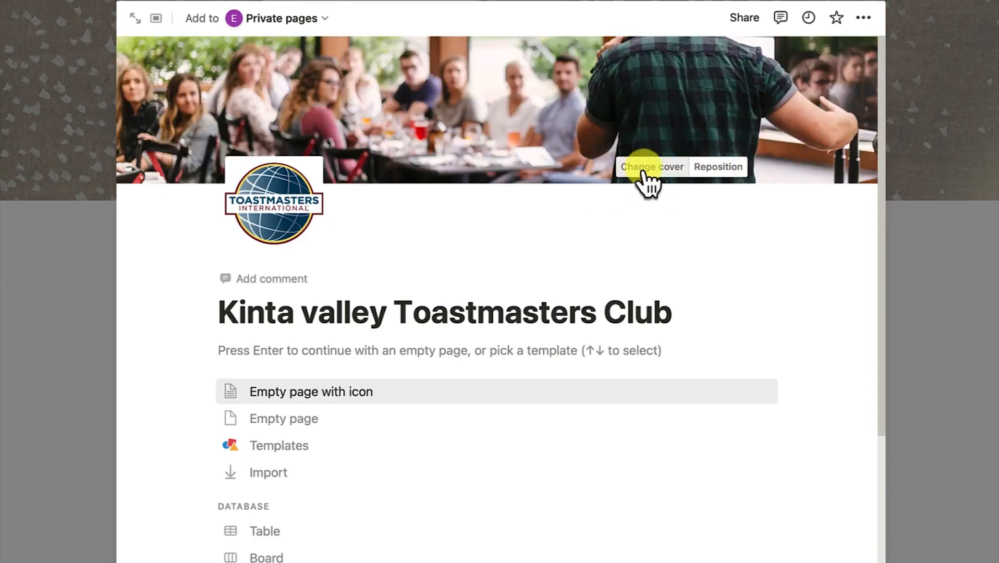
Upload the Kinta Valley Toastmasters Club banner PNG from the Notion folder as the new cover
click(645, 169)
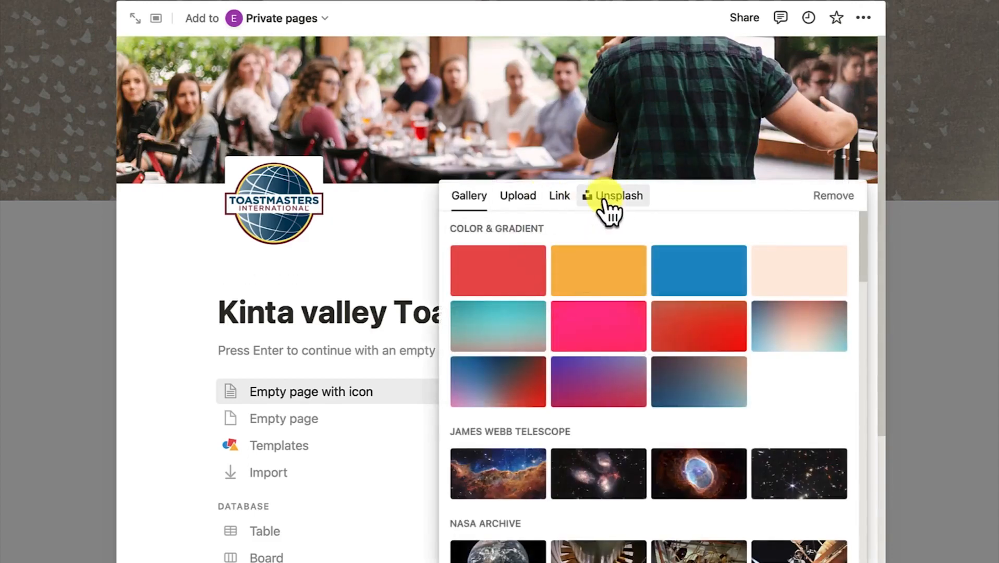
click(532, 196)
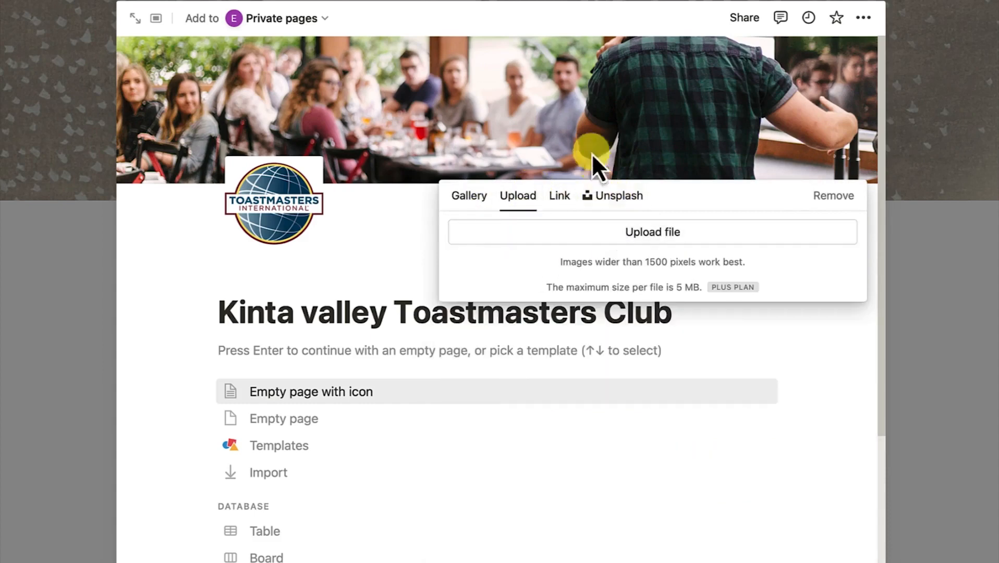
click(657, 233)
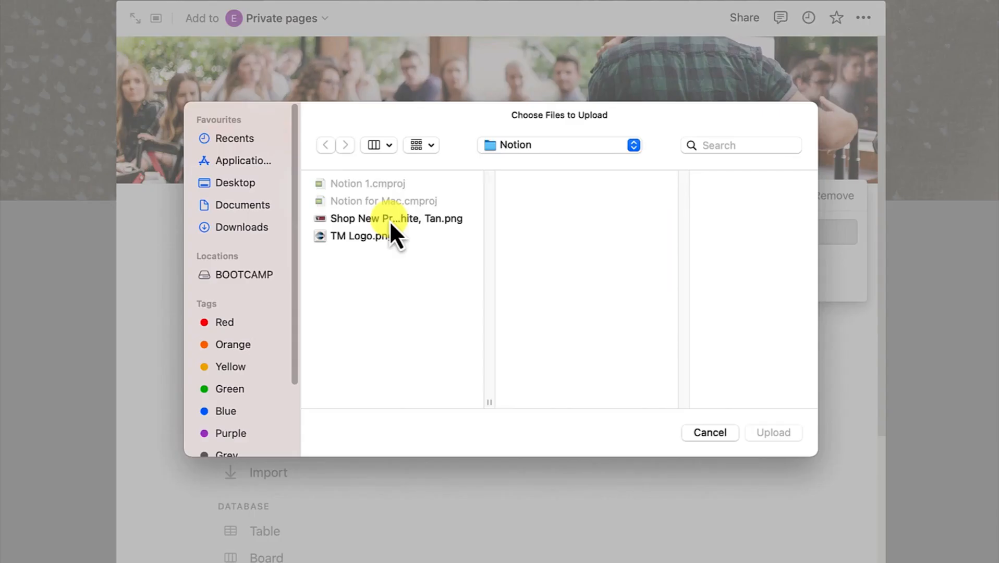
click(390, 220)
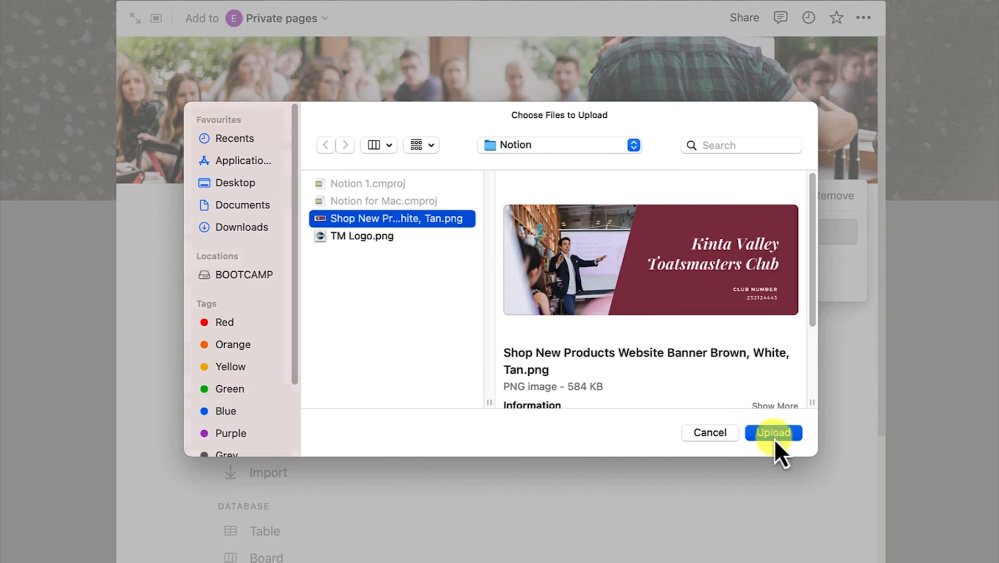
click(774, 437)
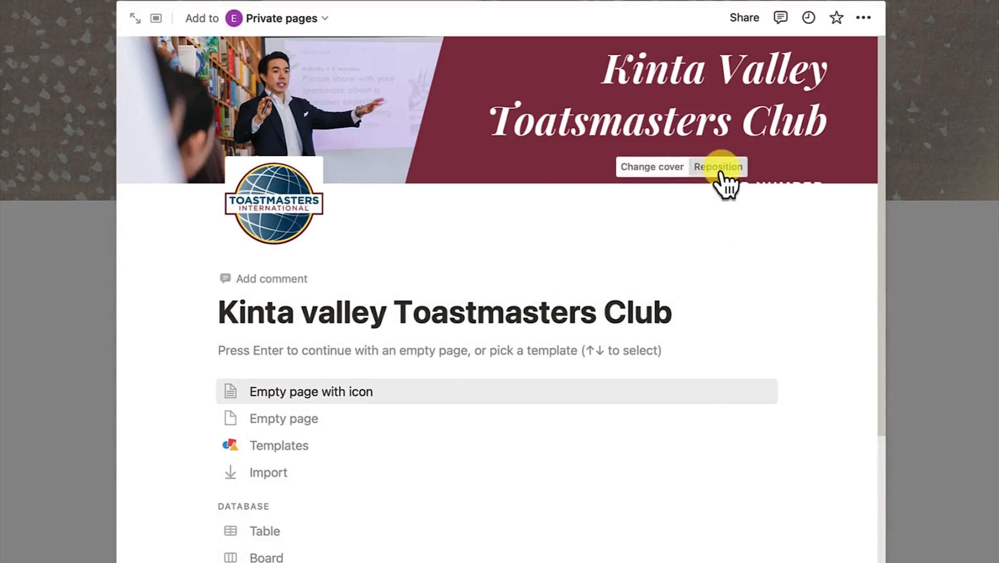
Move the banner cover slightly lower so the club heading shows fully, and save that position
click(717, 167)
mouse_move(602, 107)
mouse_down()
mouse_move(597, 126)
mouse_move(605, 121)
mouse_up()
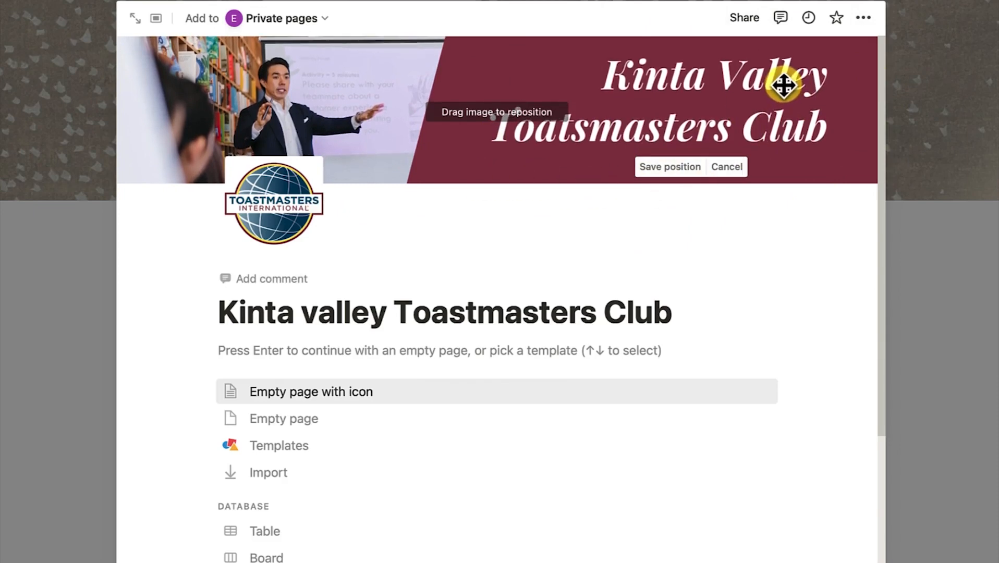
click(669, 172)
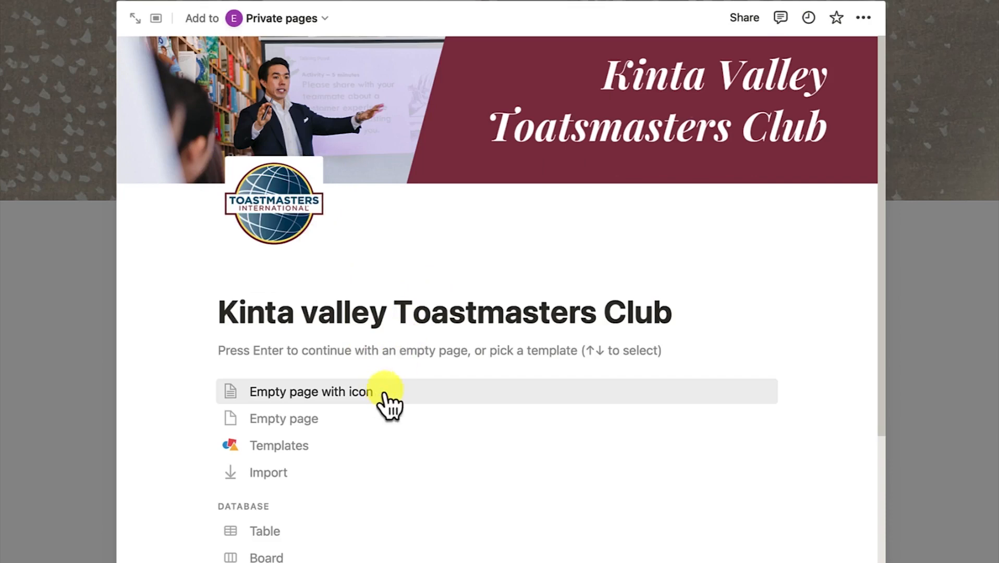
Choose Empty page under the title so the club page body starts blank
scroll(390, 399, down, 1)
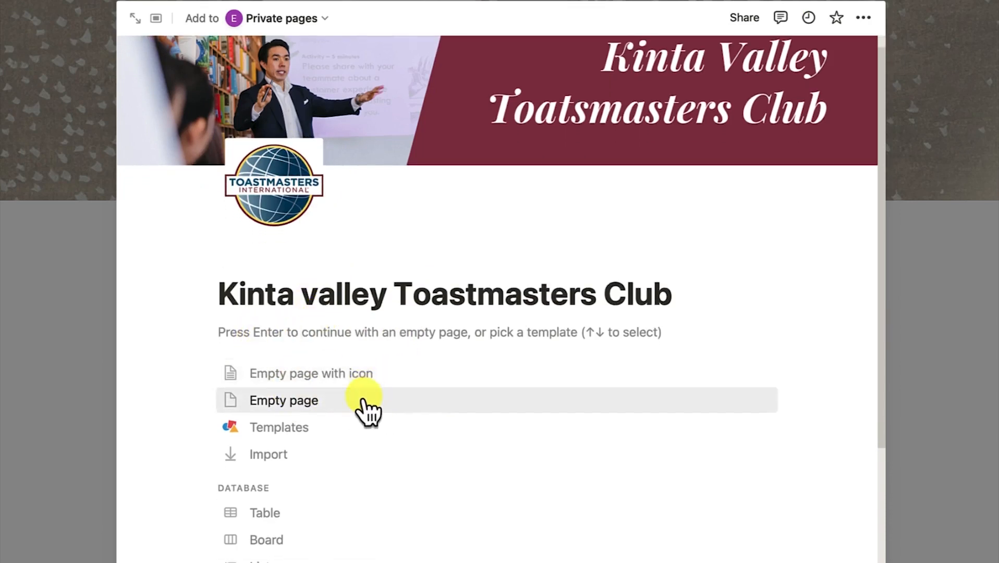
scroll(363, 417, down, 1)
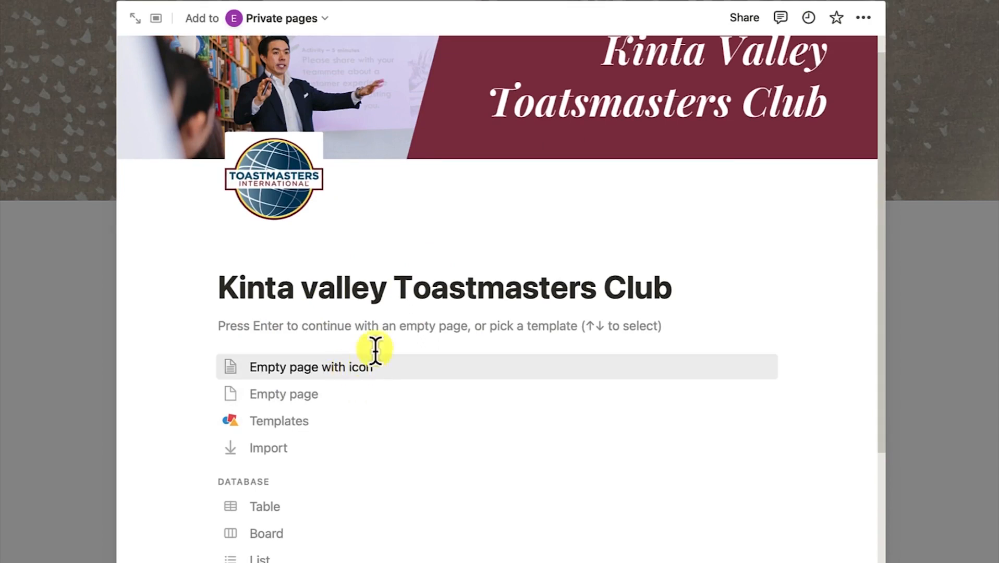
click(372, 326)
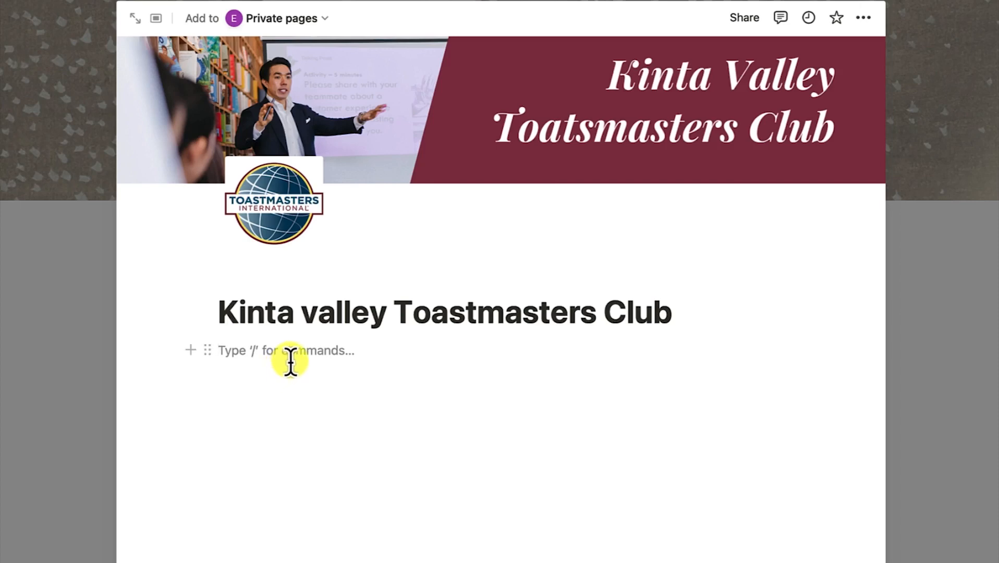
click(191, 354)
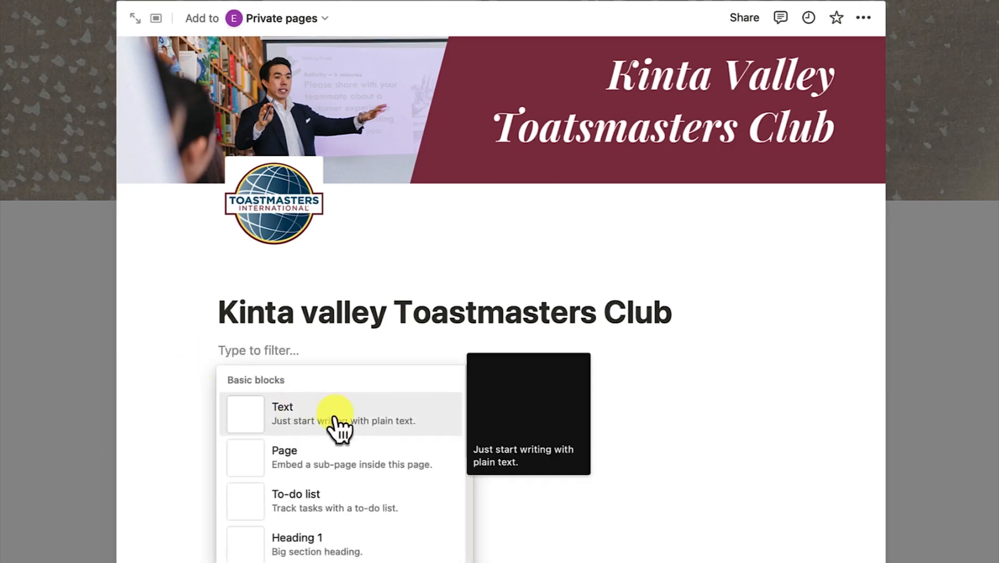
scroll(339, 453, down, 3)
scroll(337, 461, down, 10)
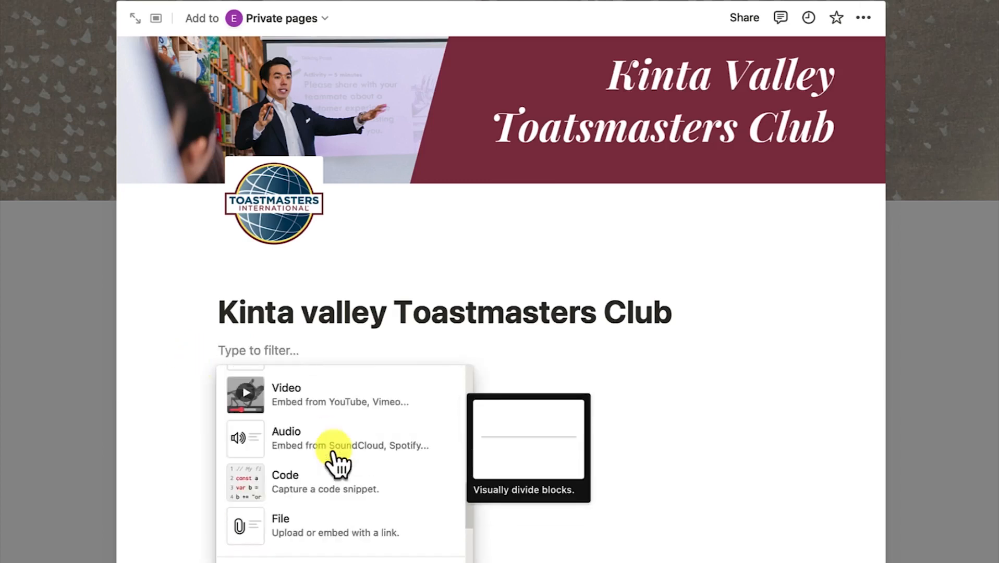
scroll(338, 459, up, 15)
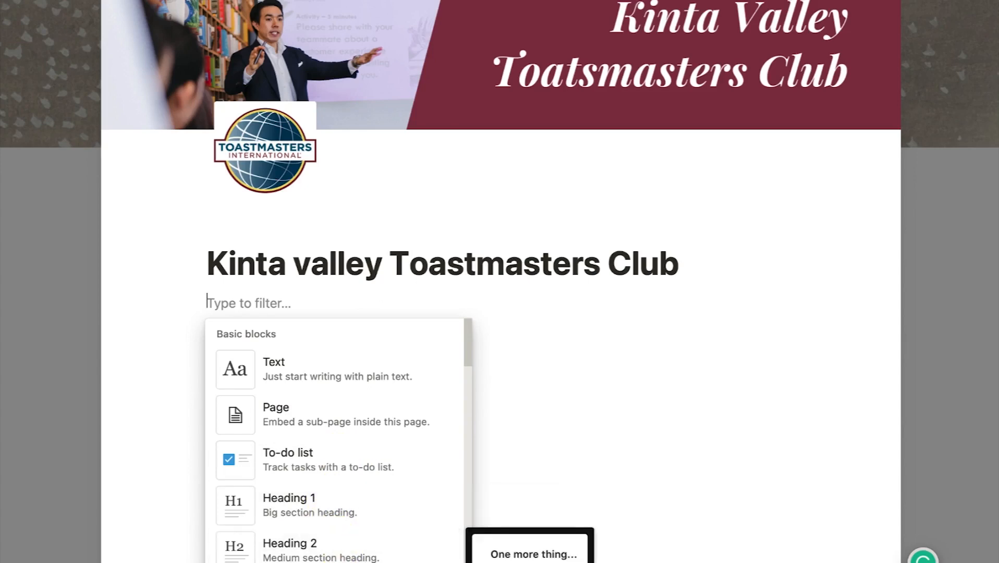
scroll(336, 553, down, 5)
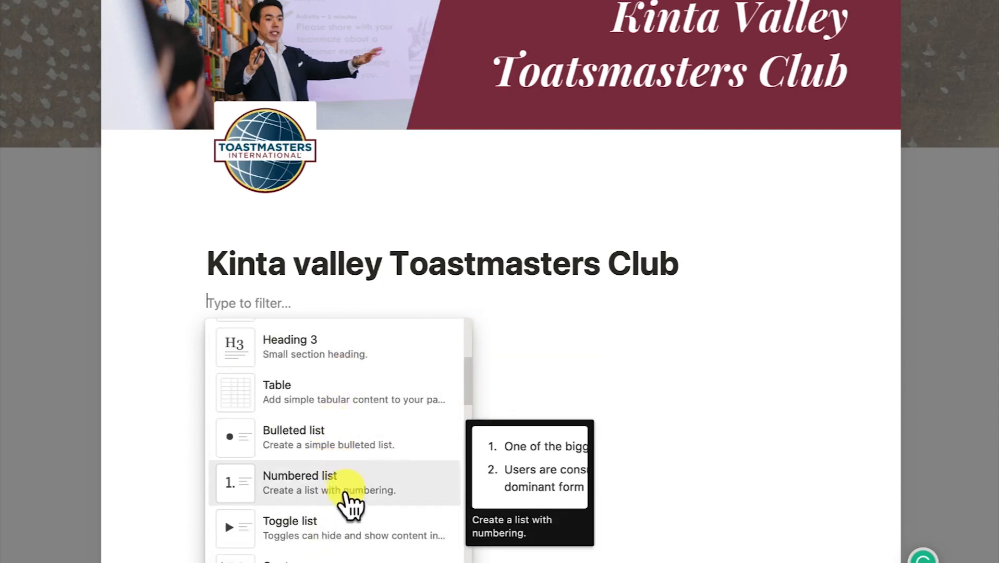
scroll(334, 523, down, 5)
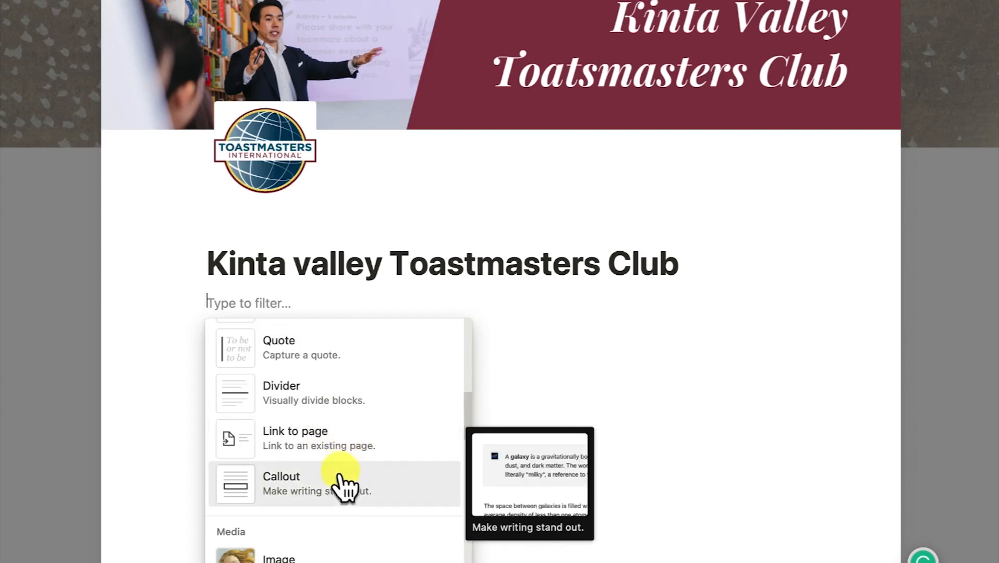
scroll(342, 492, down, 3)
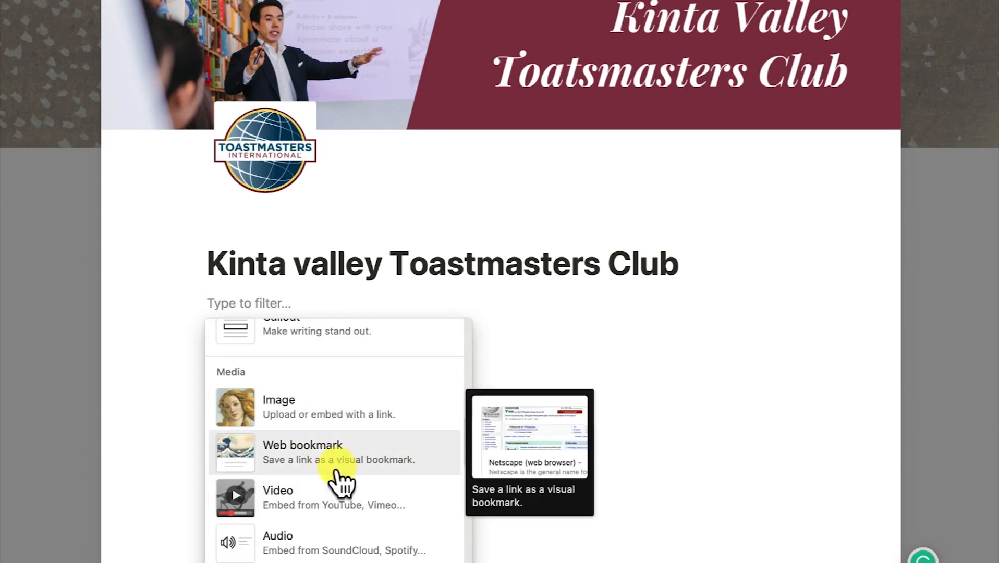
scroll(334, 553, down, 5)
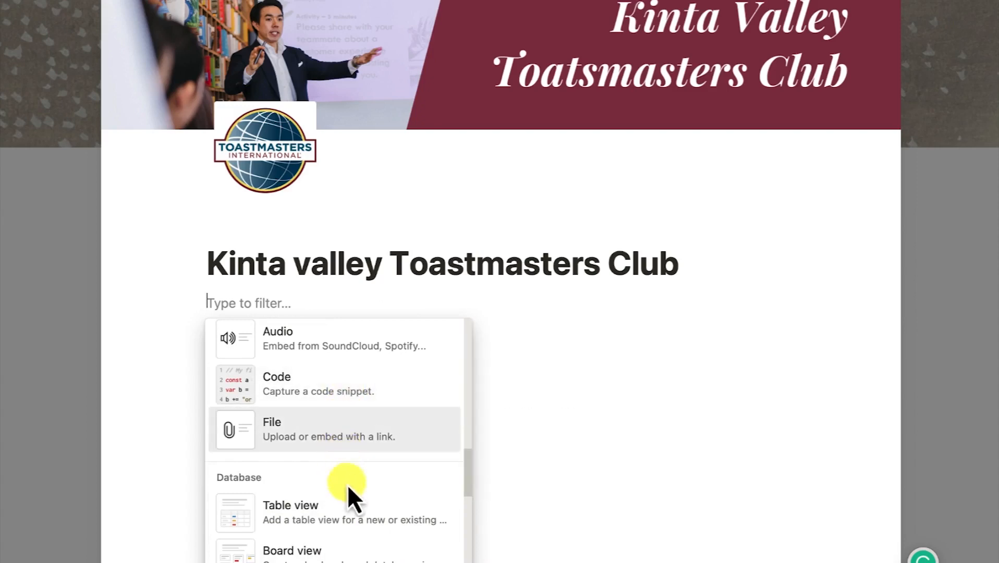
scroll(346, 490, down, 3)
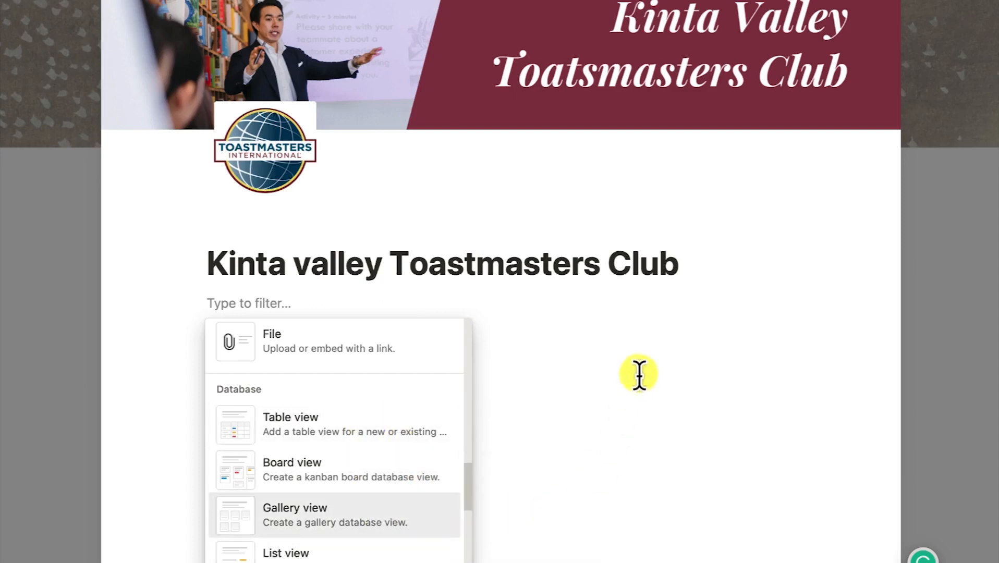
scroll(381, 443, up, 8)
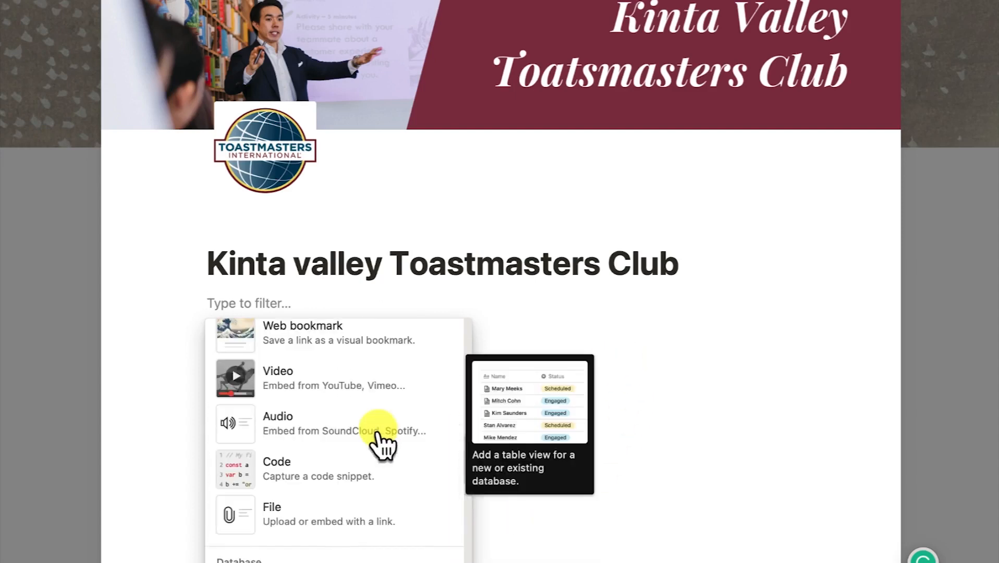
click(695, 401)
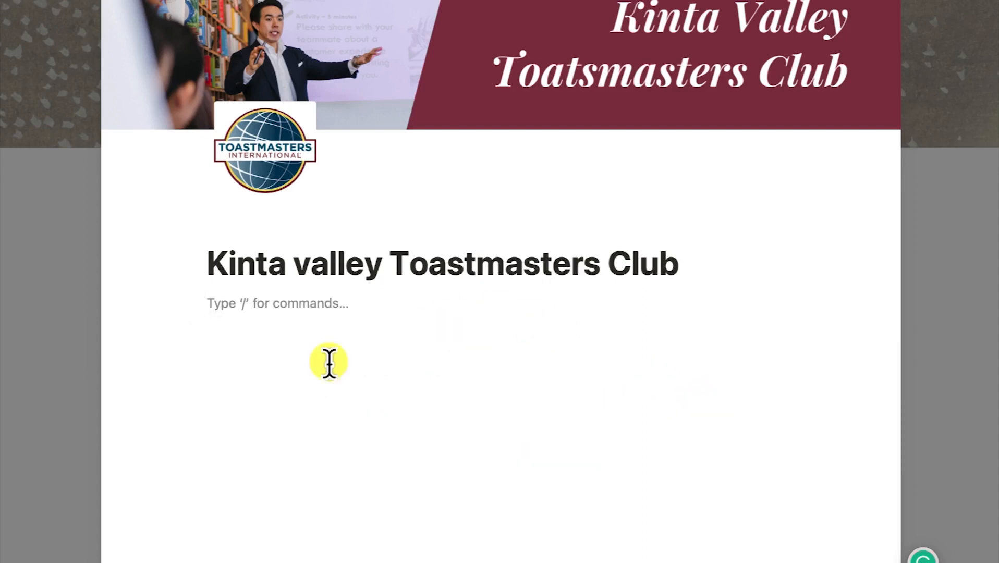
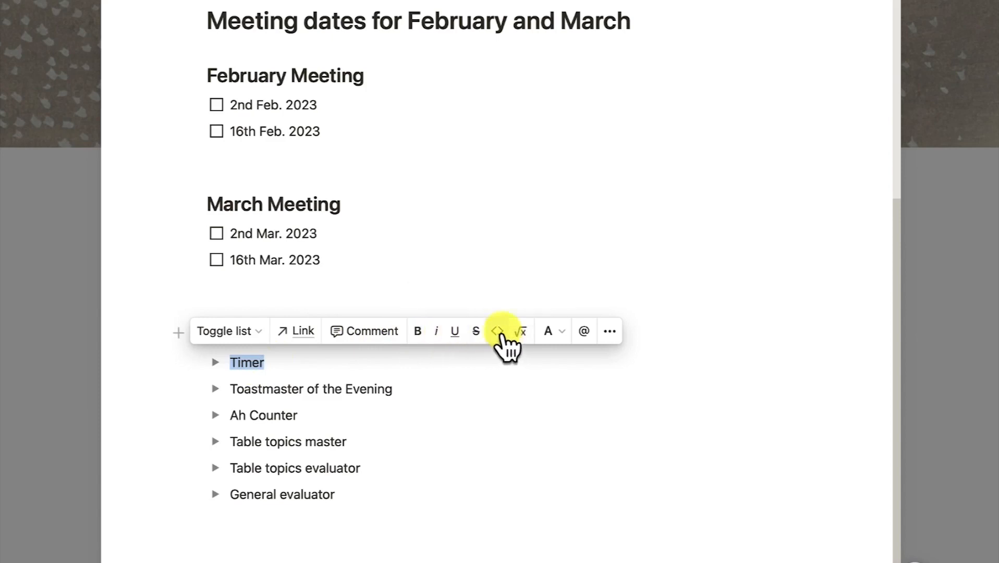
Look through the Timer block's text colour and block action menus without changing anything
click(553, 334)
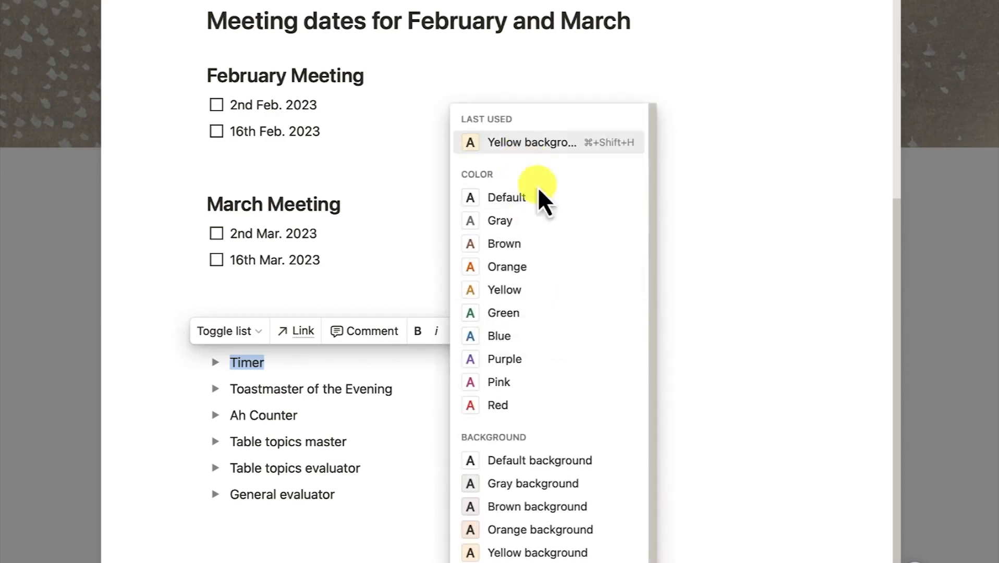
scroll(535, 439, down, 2)
scroll(579, 339, up, 2)
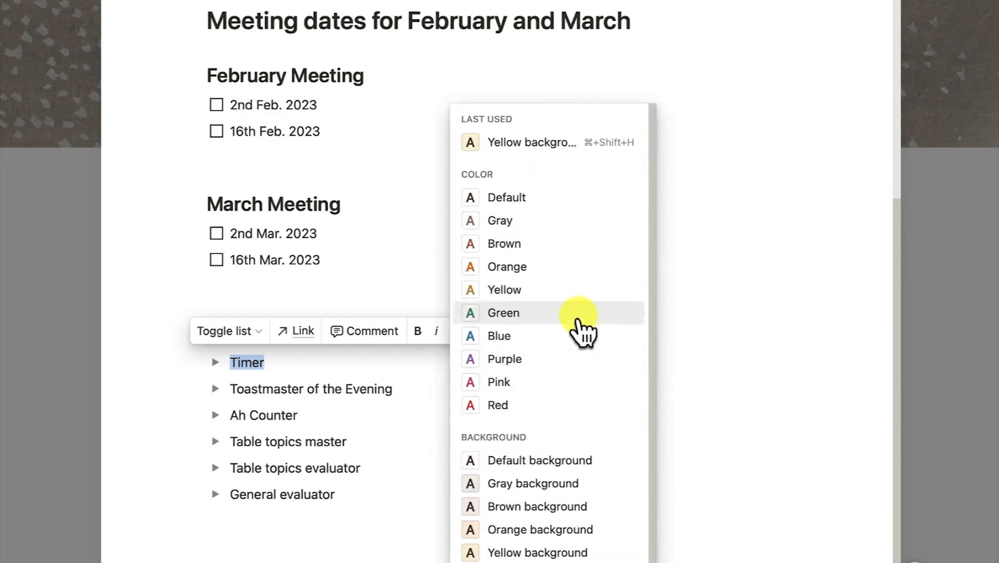
click(711, 379)
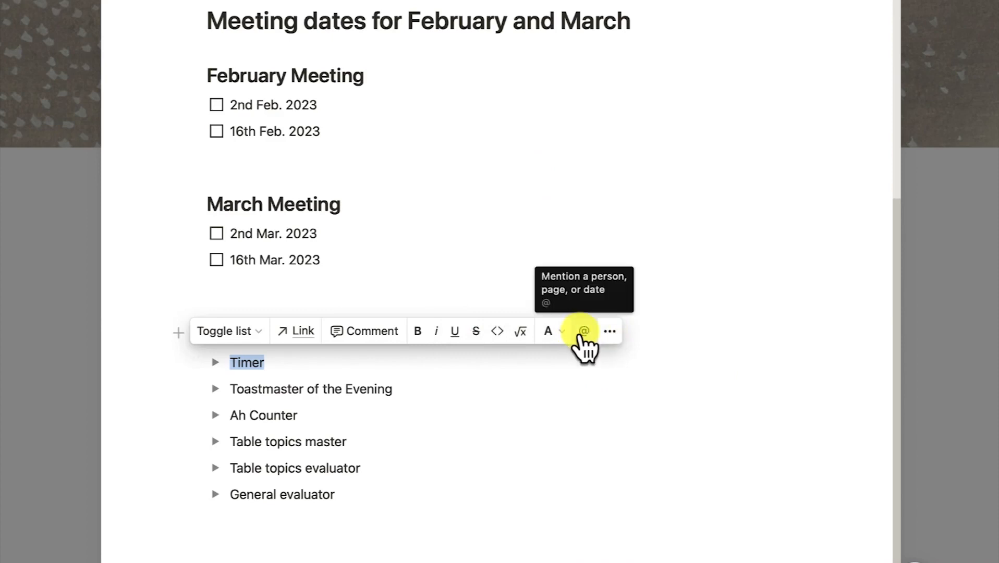
click(610, 333)
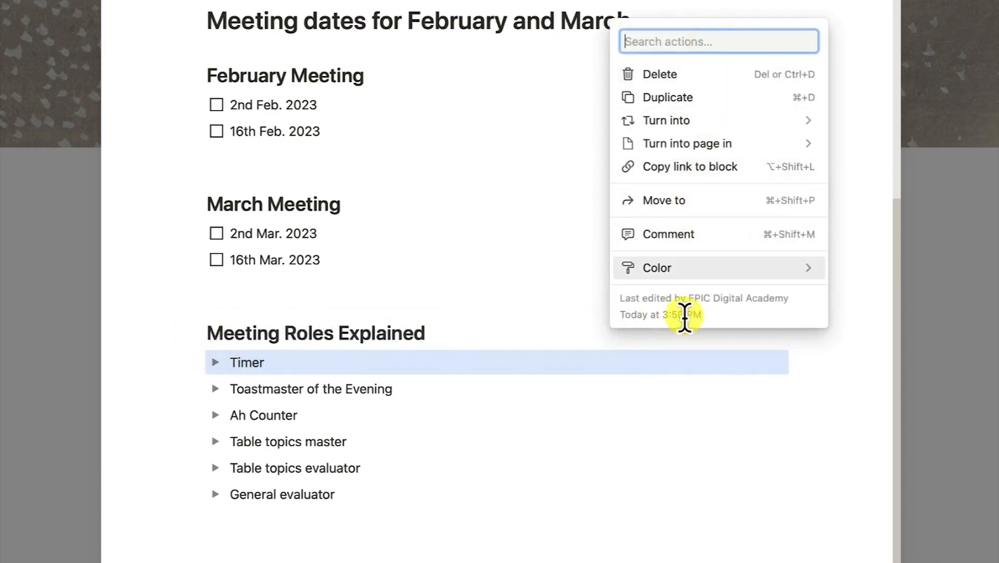
mouse_move(691, 281)
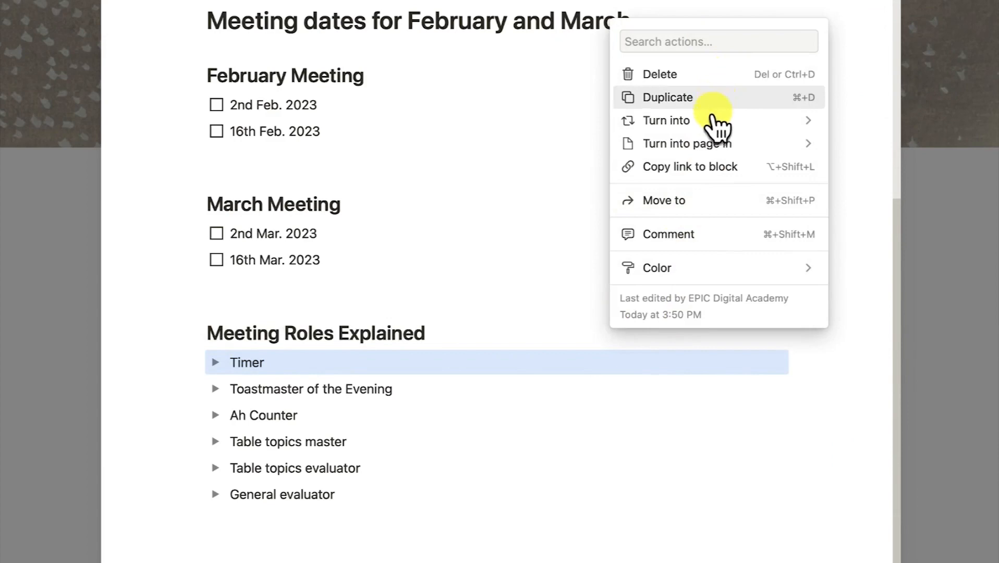
mouse_move(714, 129)
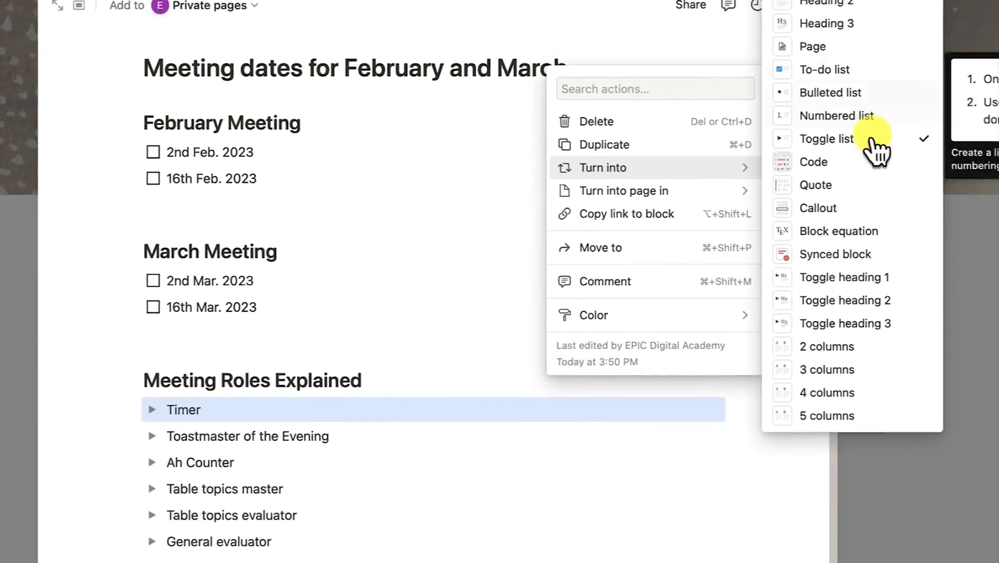
mouse_move(645, 204)
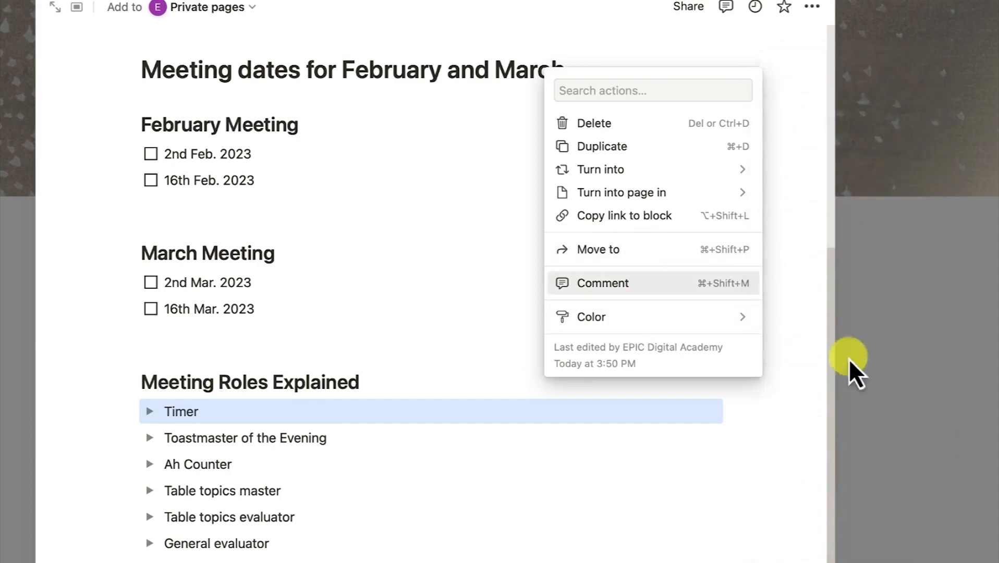
mouse_move(620, 322)
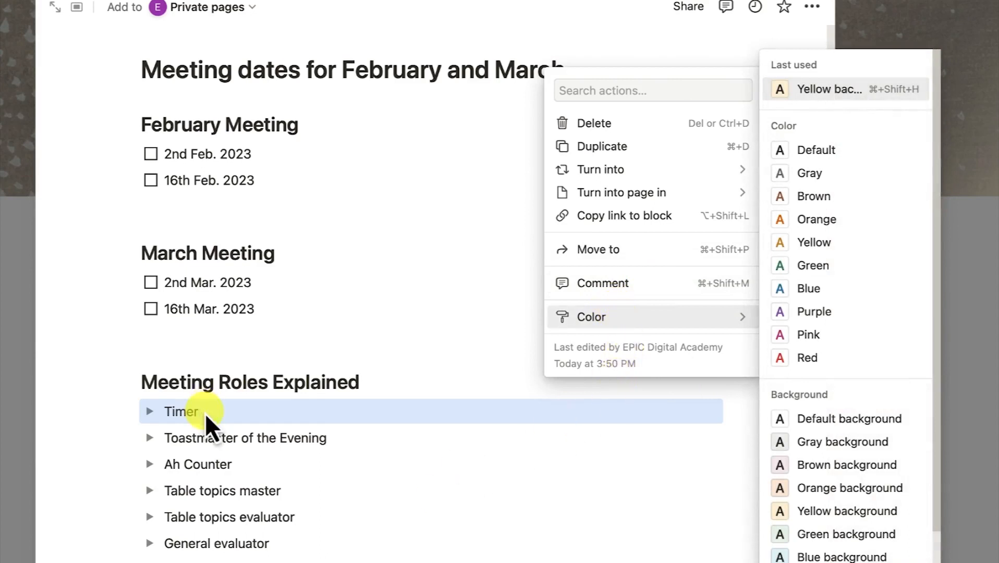
click(206, 413)
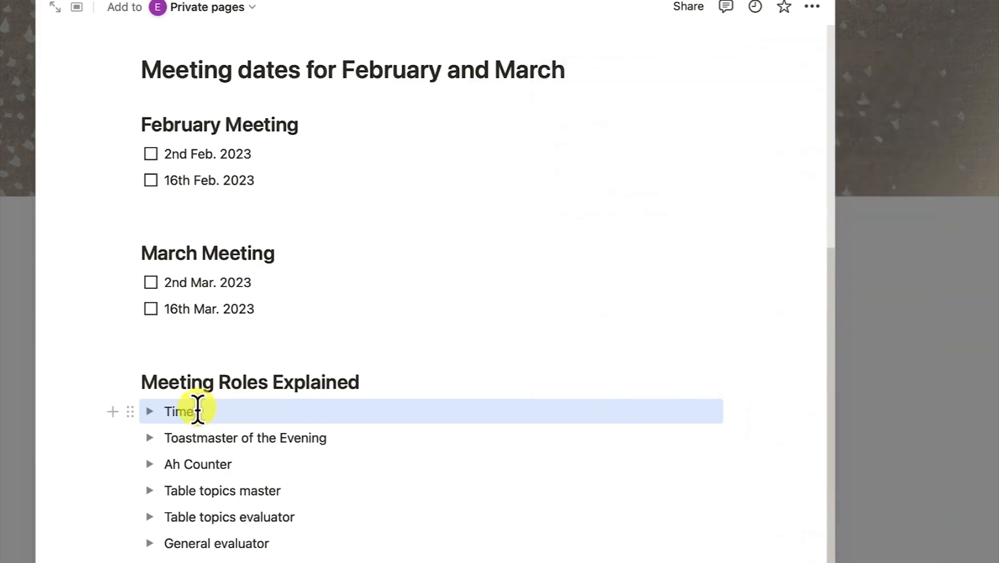
Paste the Timer role description inside its toggle and delete the trailing ' As Timer, you:'
click(150, 412)
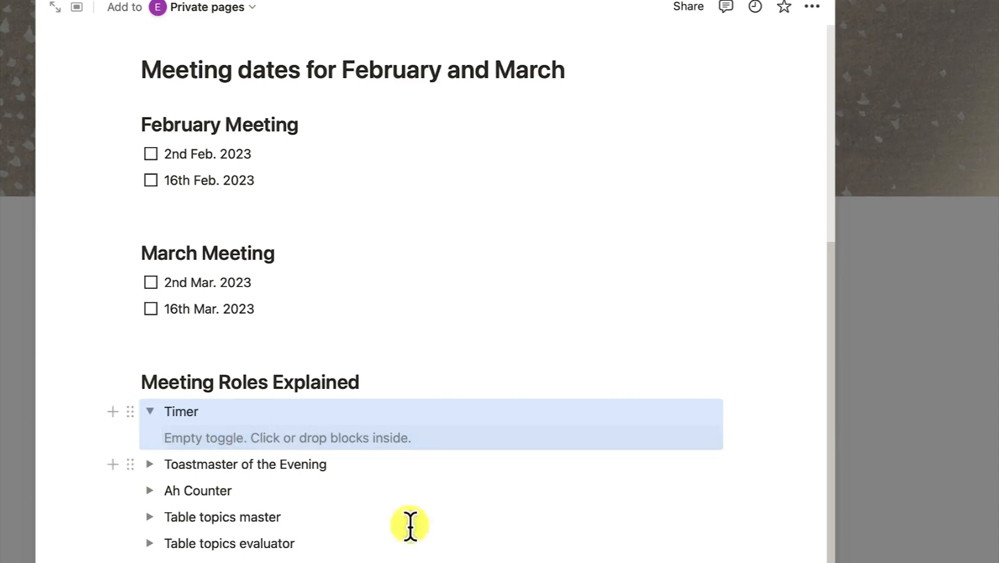
click(283, 433)
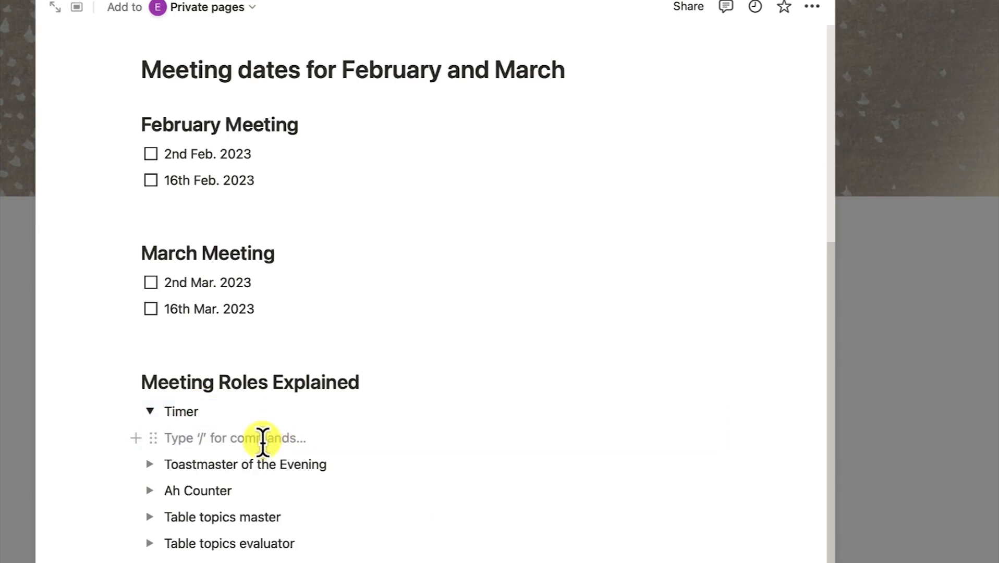
text(One of the skills Toastmasters practice is expressing a thought within a specific time. The timer is responsible for monitoring time for each meeting segment and each speaker. As Timer, you:)
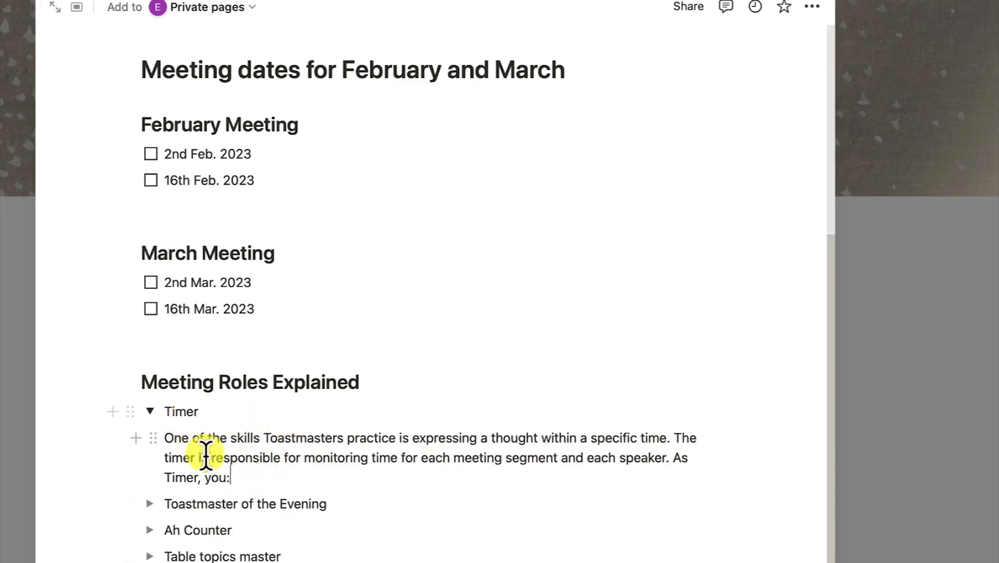
drag(257, 484, 669, 457)
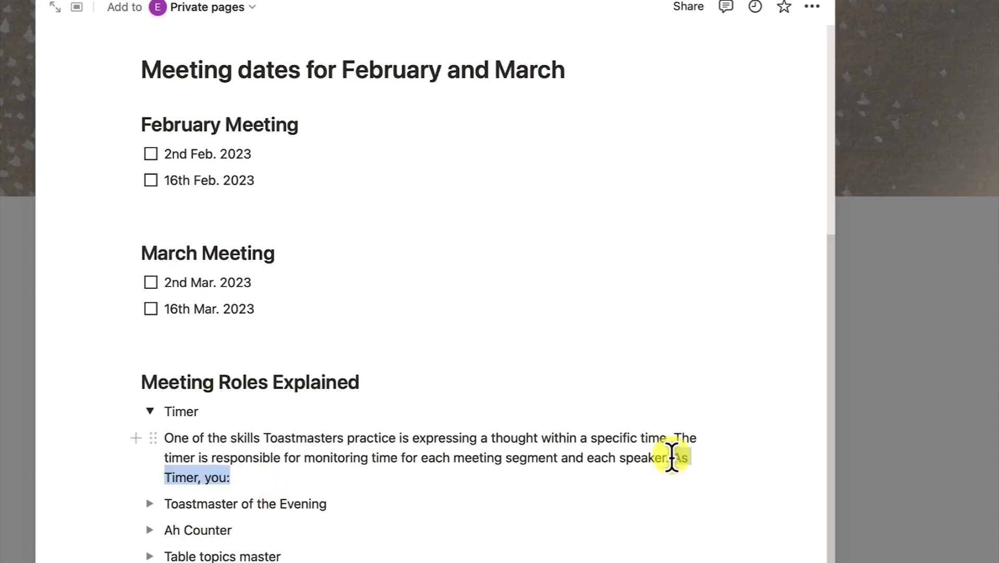
key(BackSpace)
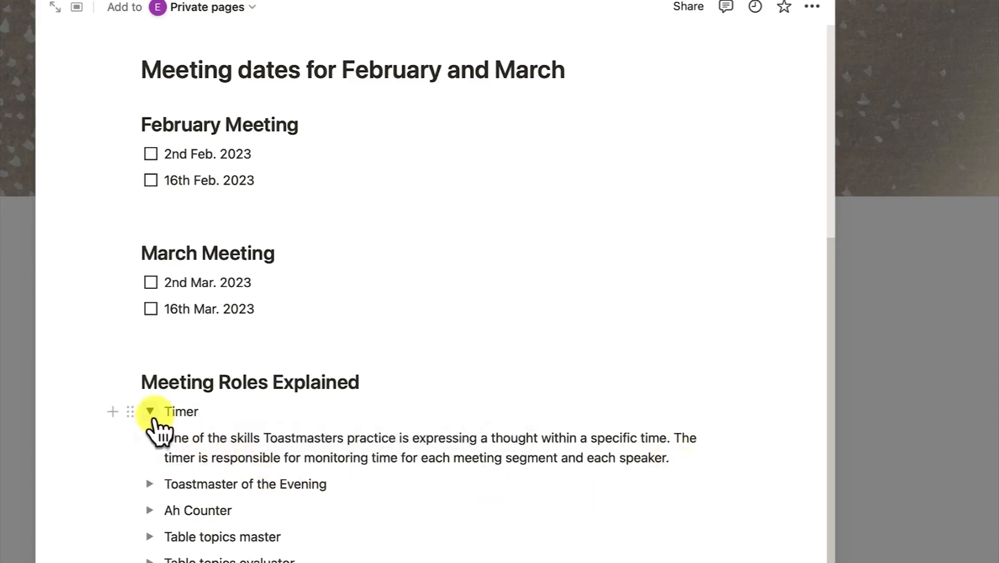
click(150, 412)
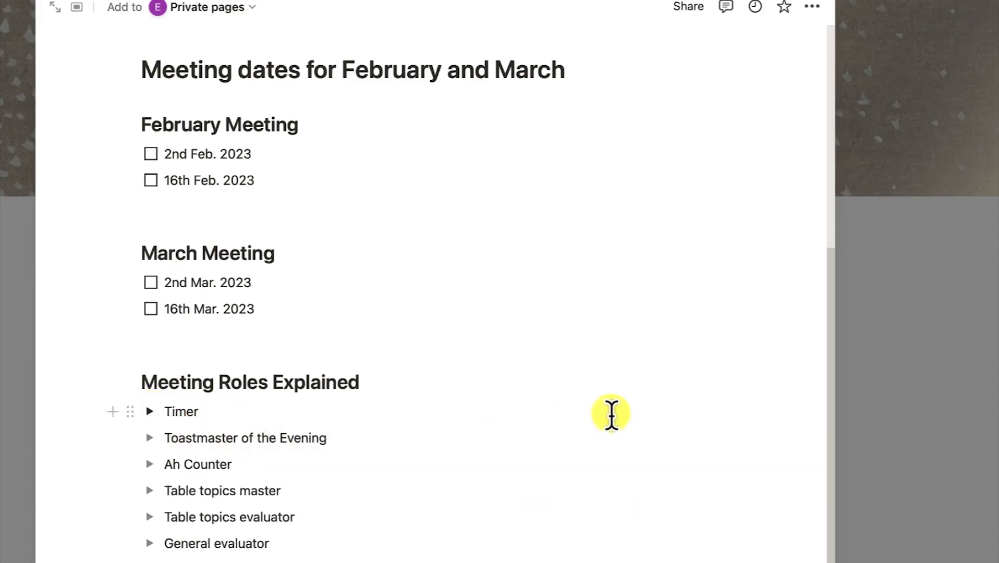
click(149, 412)
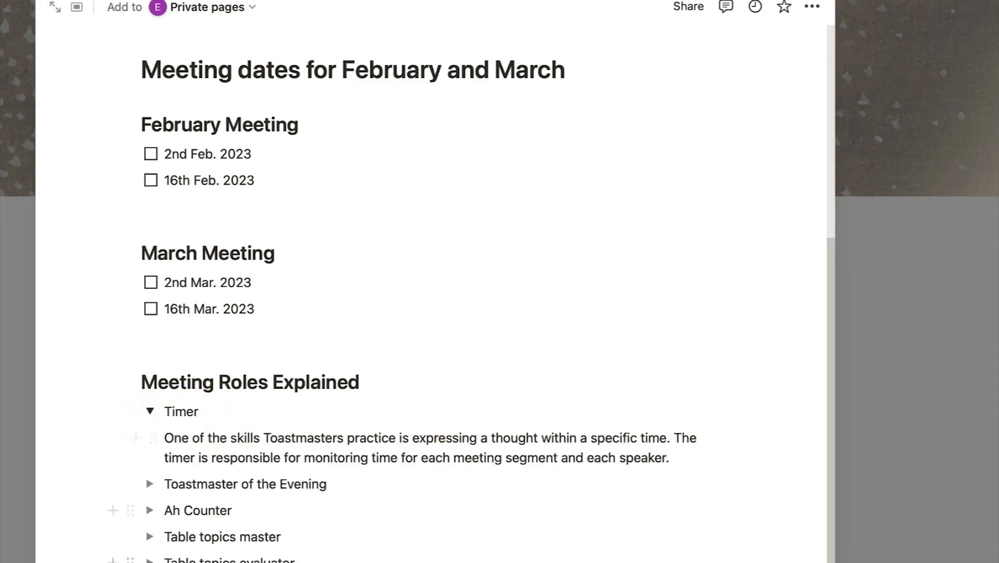
Paste the Ah Counter role description inside the Ah Counter toggle
click(149, 510)
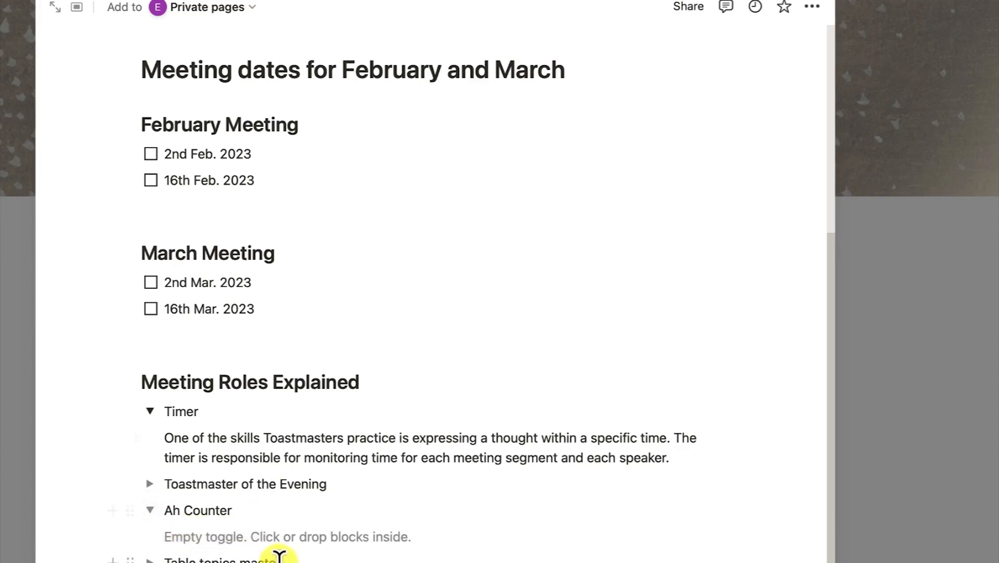
click(248, 539)
key(super+v)
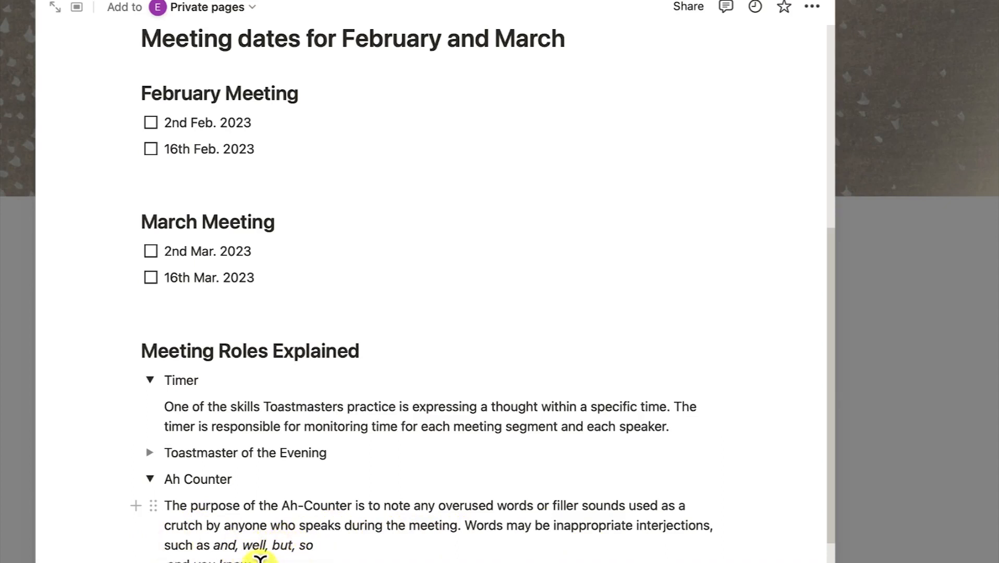
scroll(261, 560, down, 1)
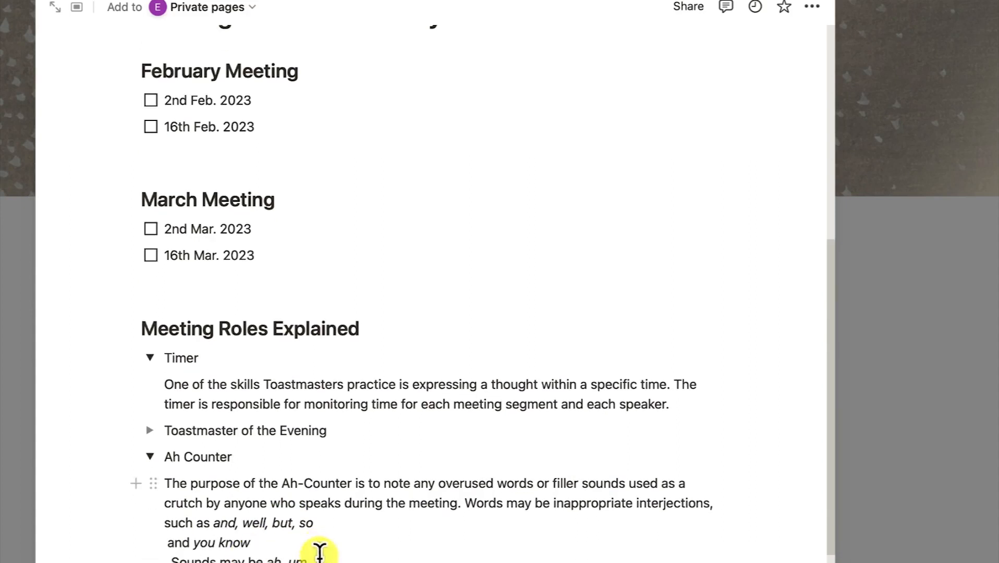
scroll(261, 547, down, 1)
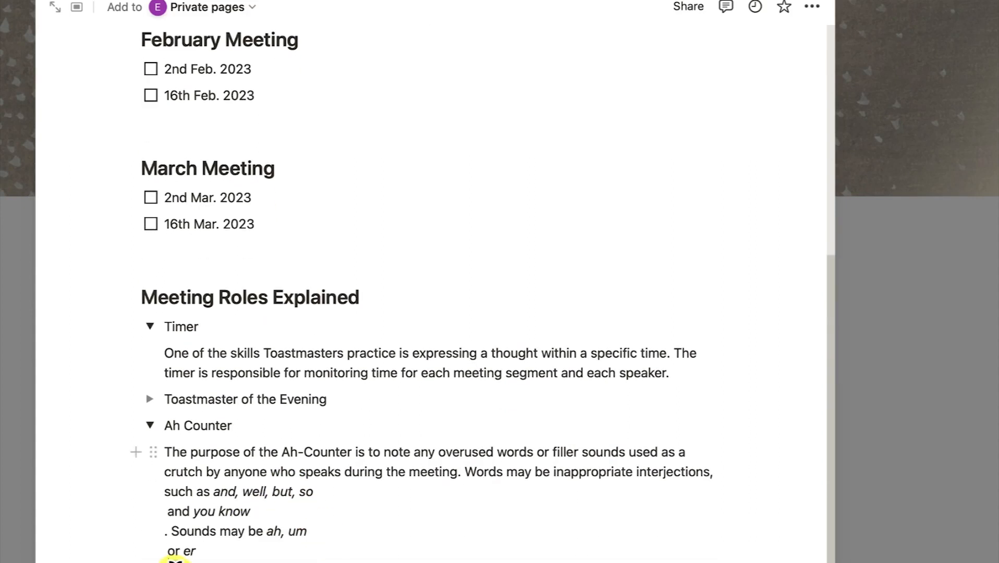
Collapse the Ah Counter and Timer toggles and select the General evaluator text
click(150, 425)
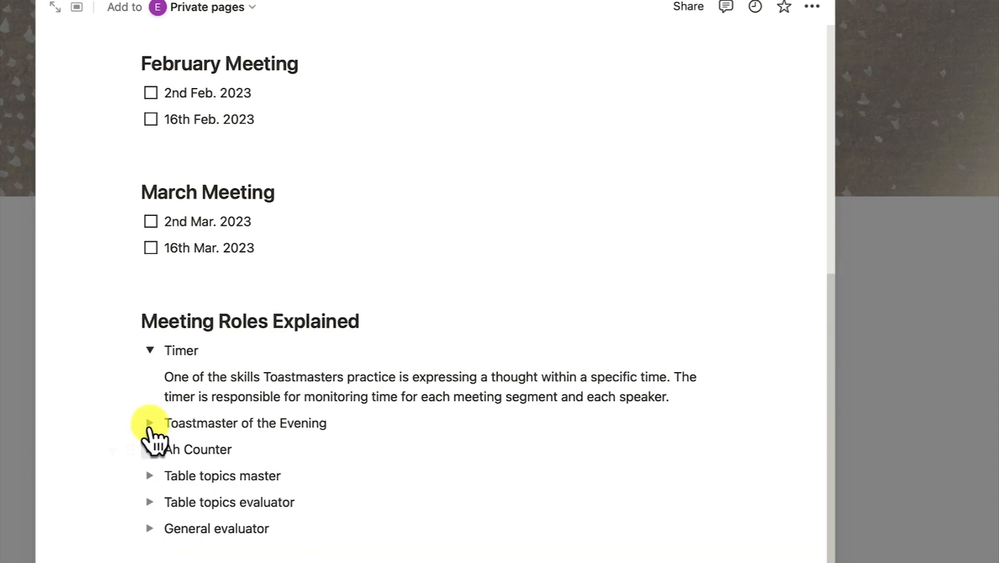
click(150, 350)
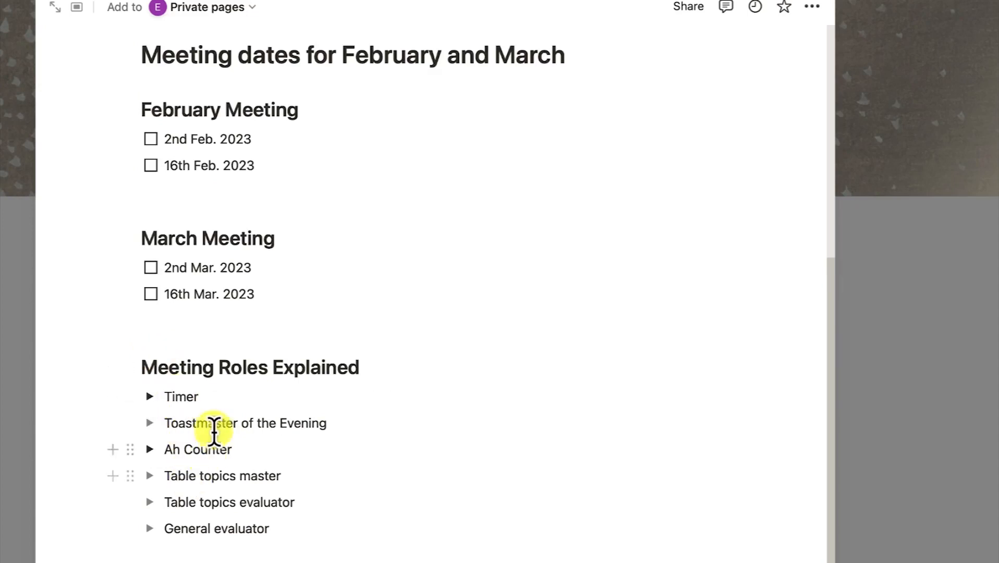
click(339, 540)
drag(270, 535, 167, 519)
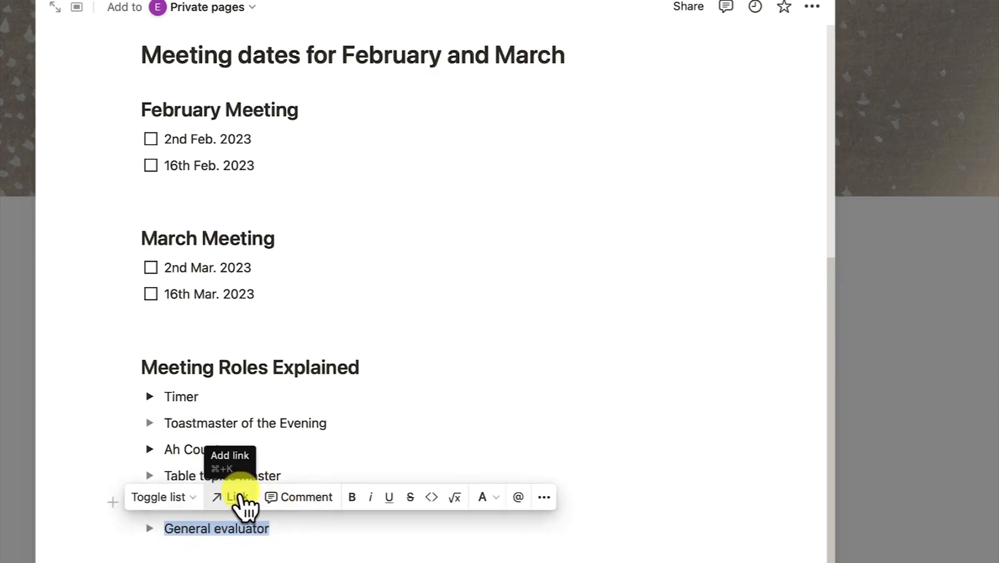
click(240, 554)
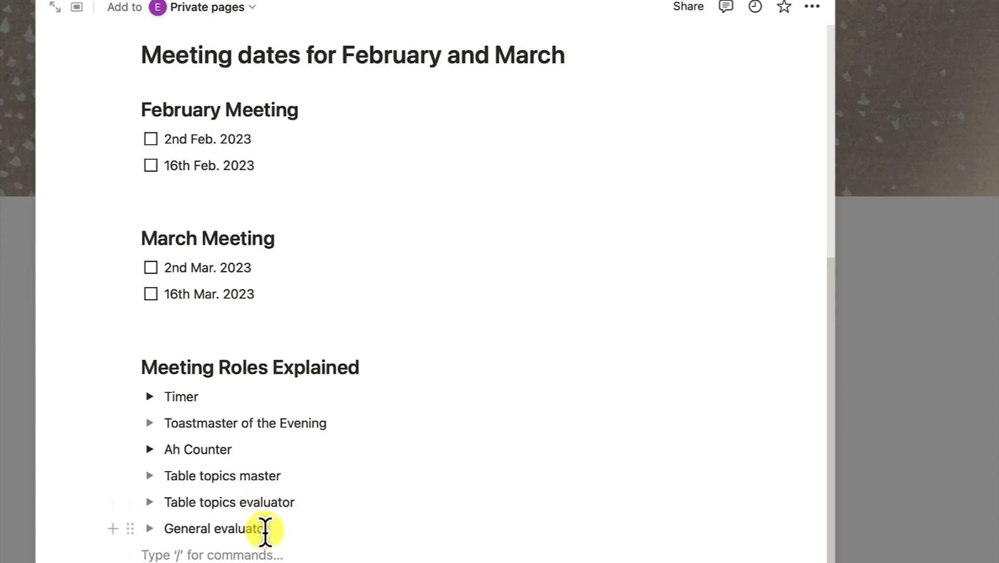
drag(283, 533, 164, 529)
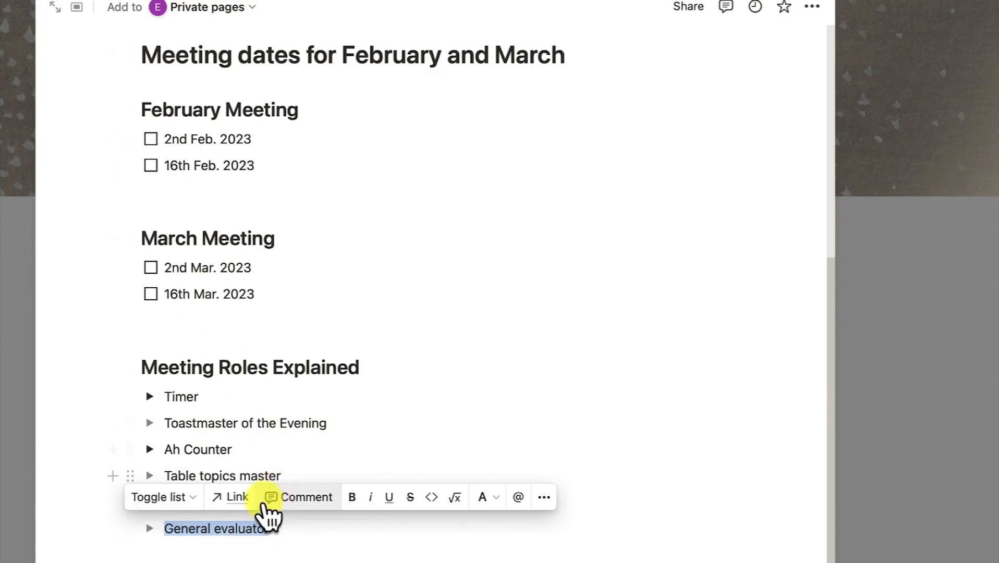
Link the General evaluator line to the Toastmasters General Evaluator web page
click(232, 503)
click(244, 556)
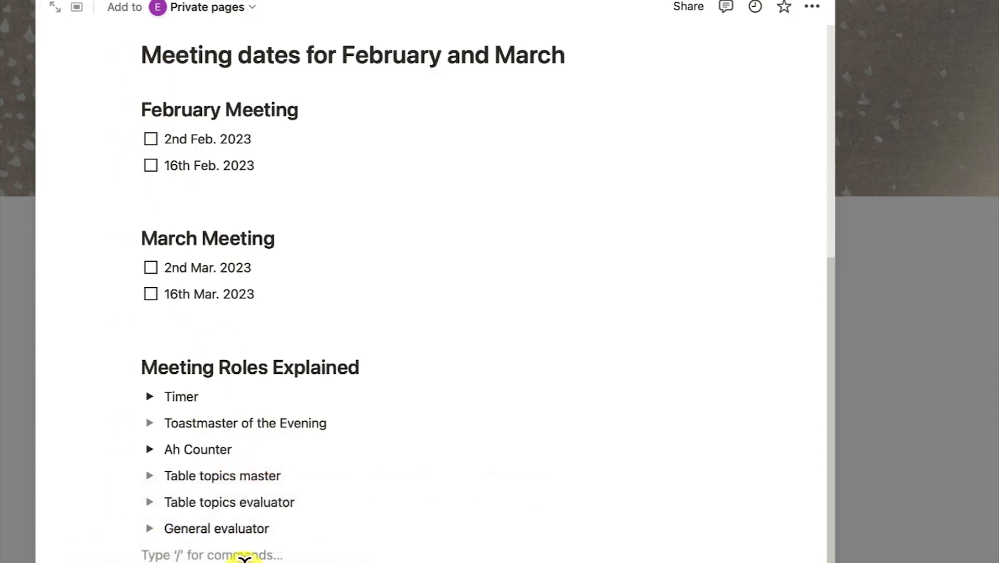
triple_click(234, 531)
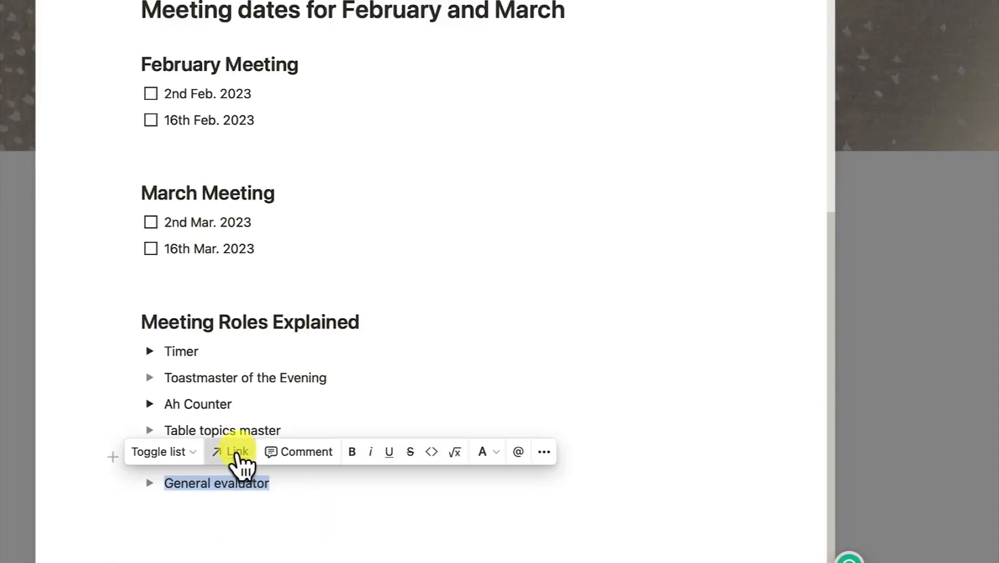
click(237, 453)
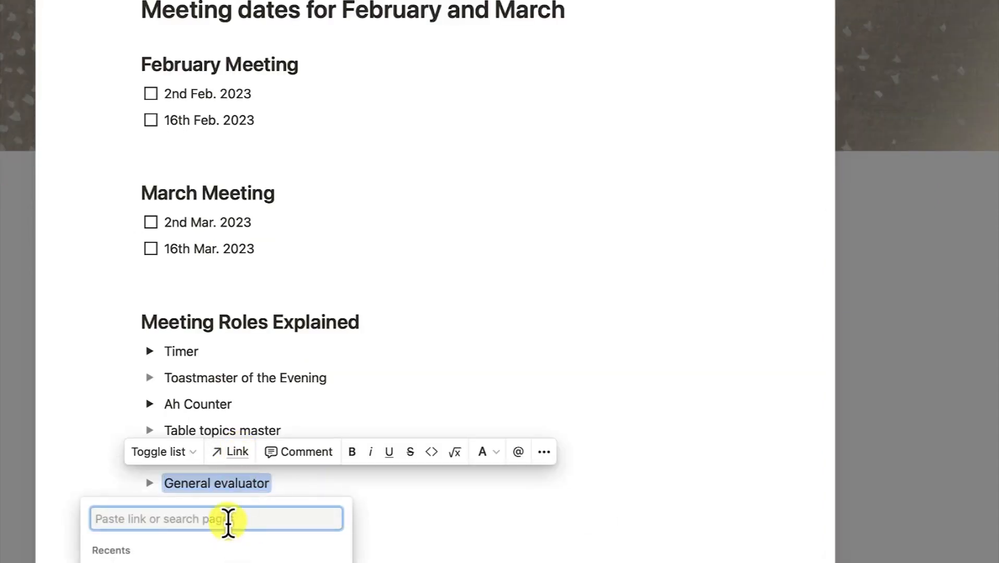
text(https://www.toastmasters.org/membership/club-meeting-roles/general-evaluator)
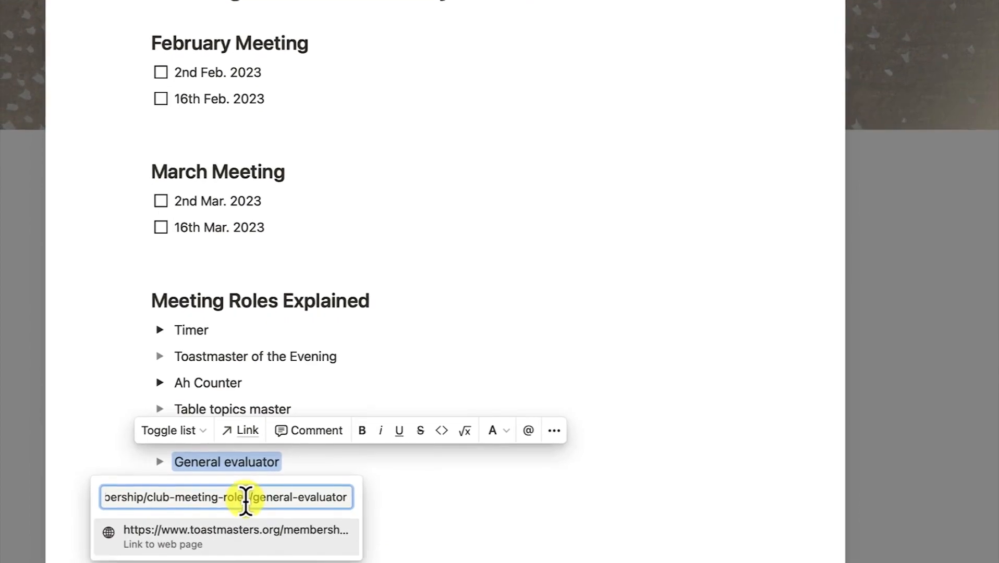
key(Return)
click(376, 536)
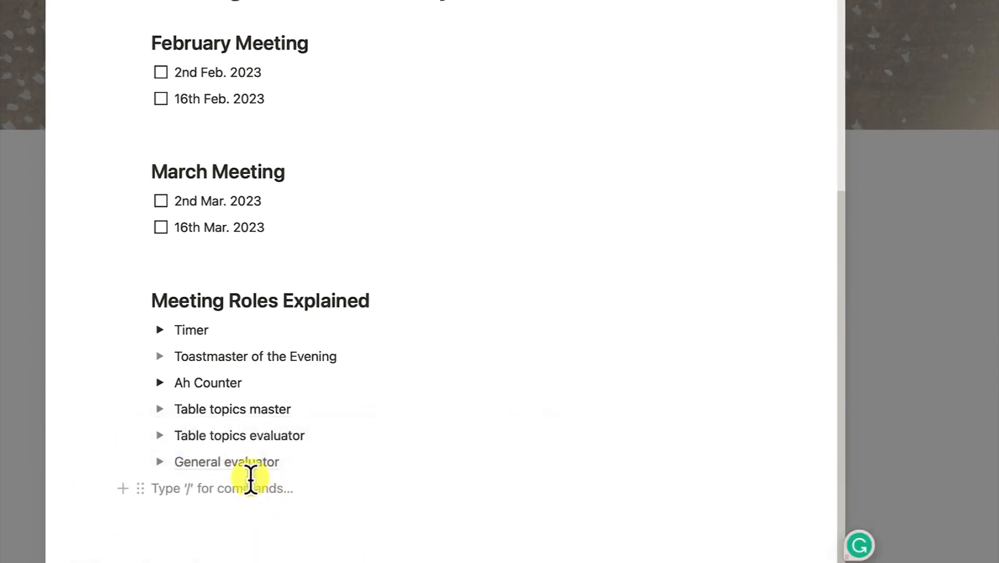
mouse_move(249, 479)
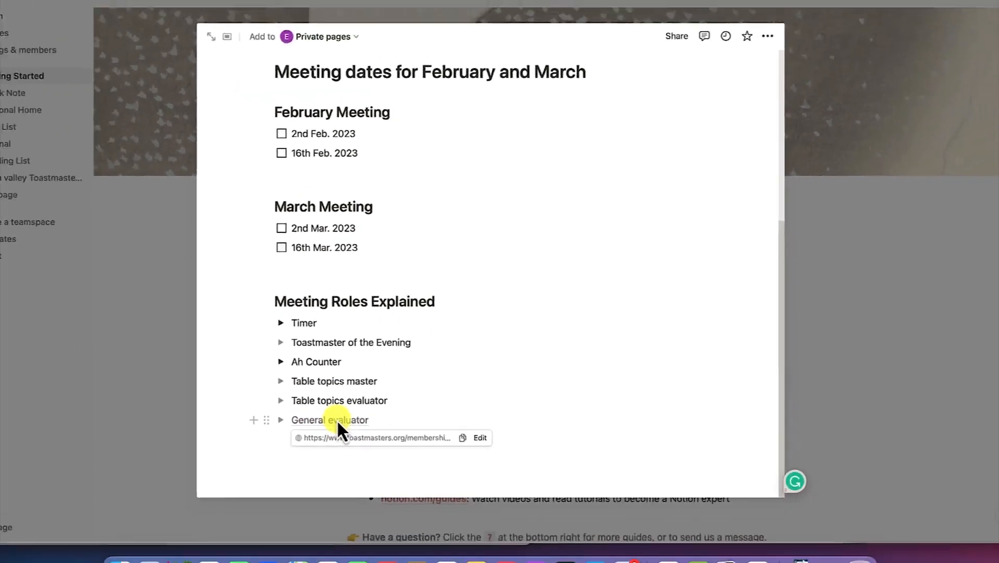
click(238, 465)
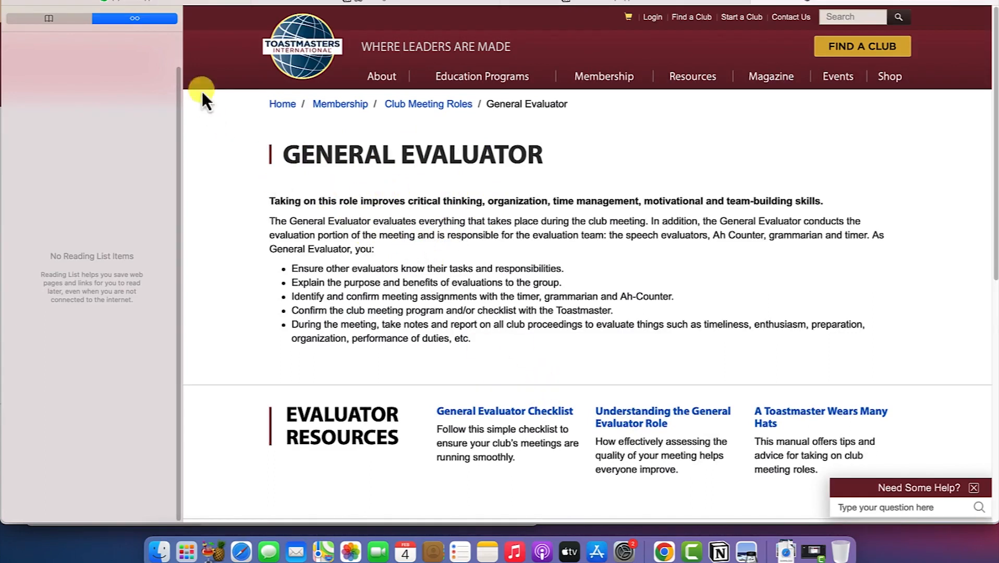
click(625, 1)
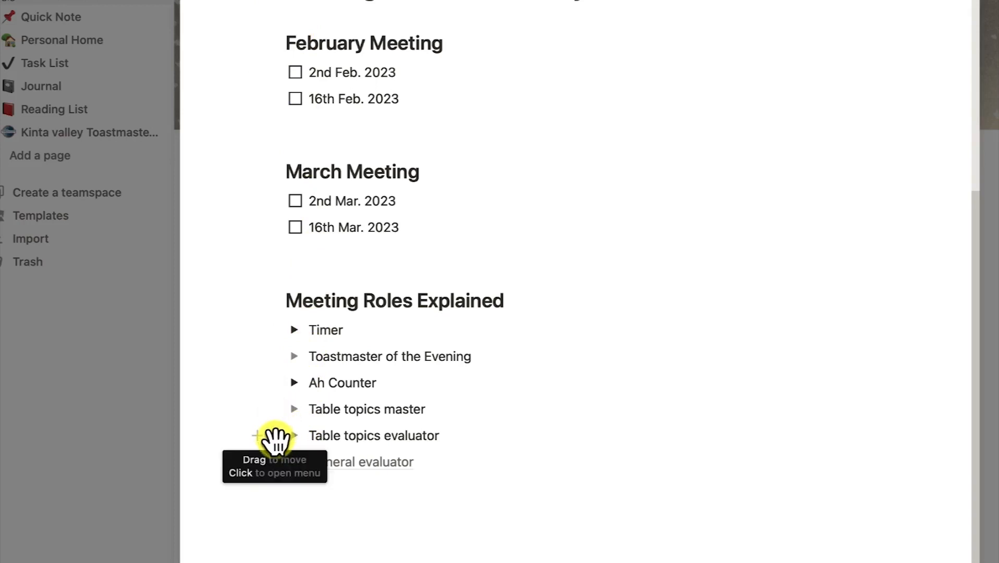
Move Table topics evaluator to the top of the roles, and 16th Mar. 2023 above 2nd Mar
drag(275, 438, 279, 386)
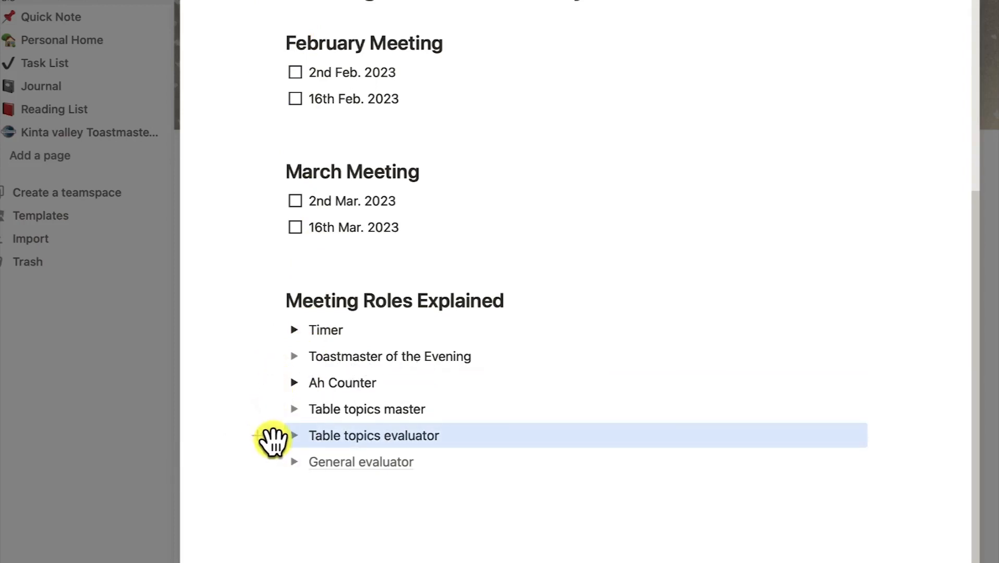
drag(275, 441, 290, 350)
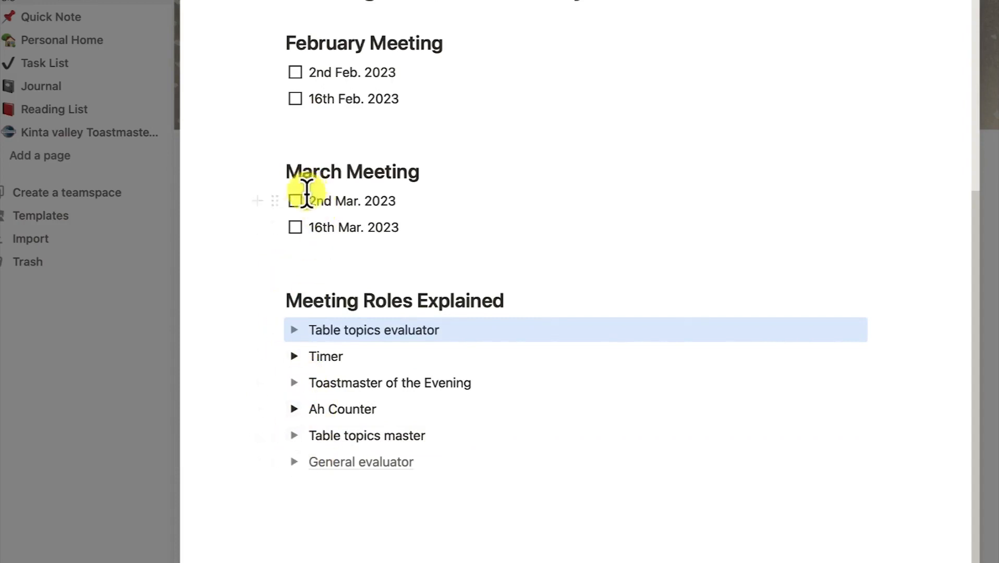
drag(280, 229, 281, 190)
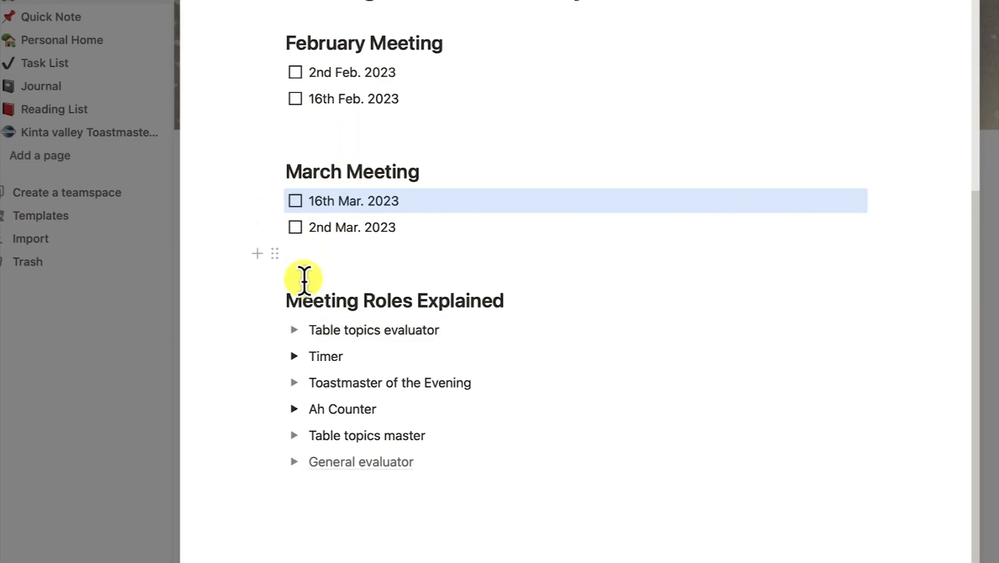
scroll(306, 281, up, 6)
scroll(357, 414, down, 1)
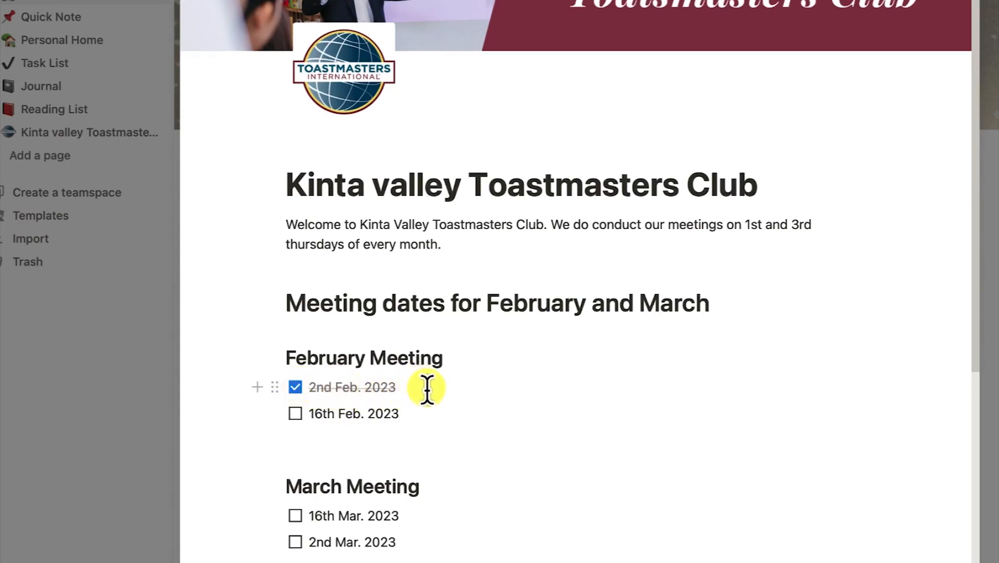
Start a new line below the roles list with a / command
scroll(436, 396, down, 2)
scroll(433, 397, down, 1)
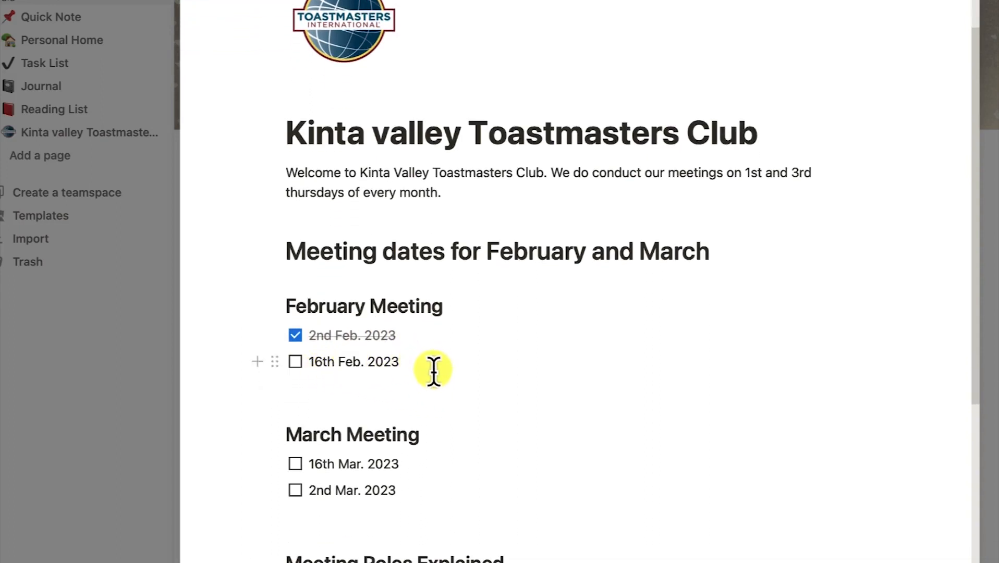
scroll(435, 371, down, 10)
click(435, 488)
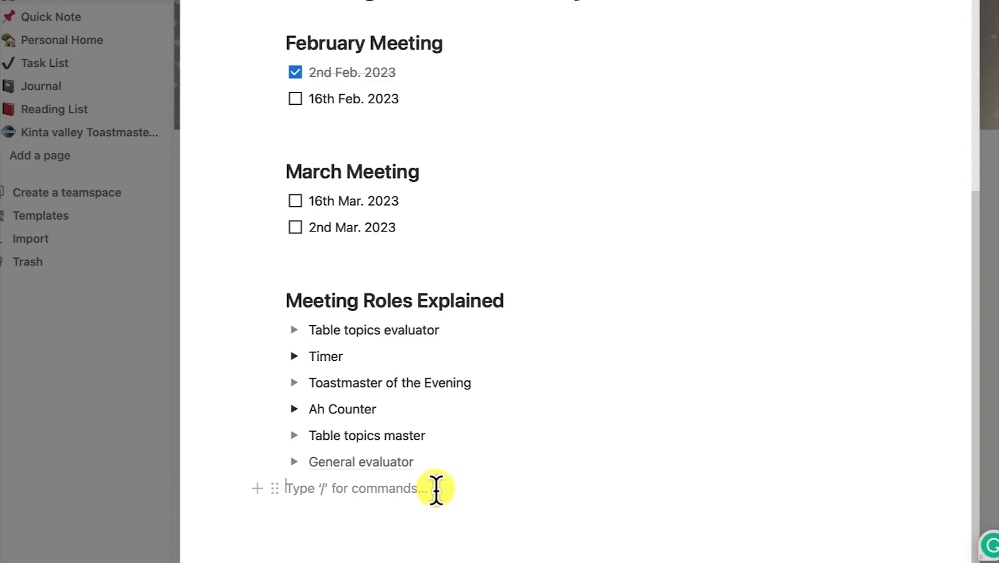
text(/)
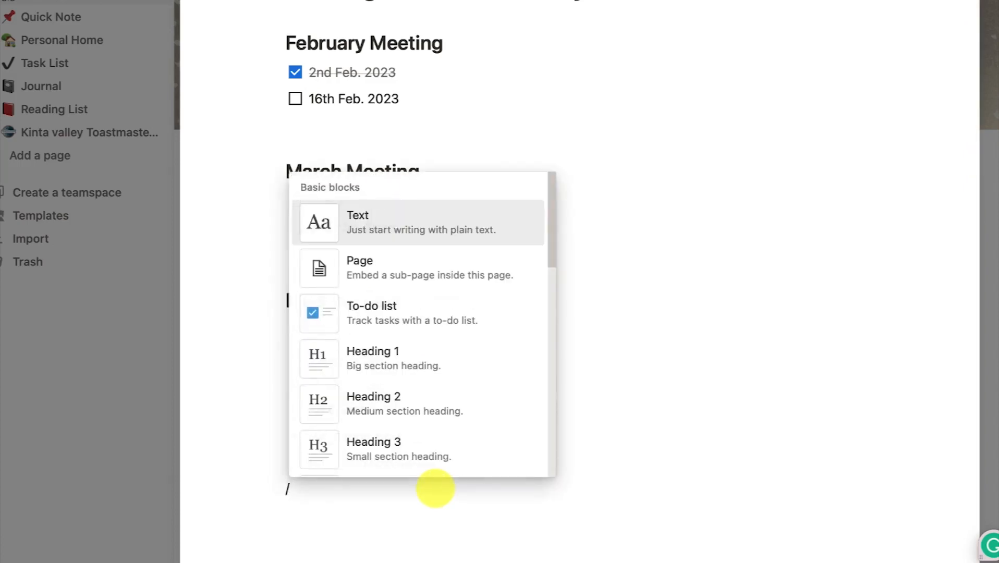
scroll(451, 313, down, 2)
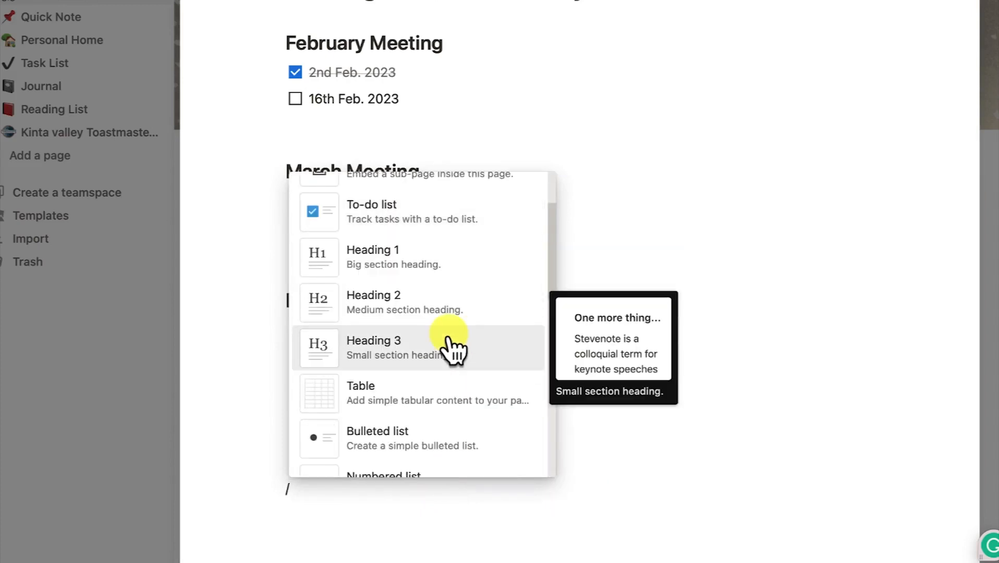
Insert a simple table via /t and extend it to six columns and five rows
text(t)
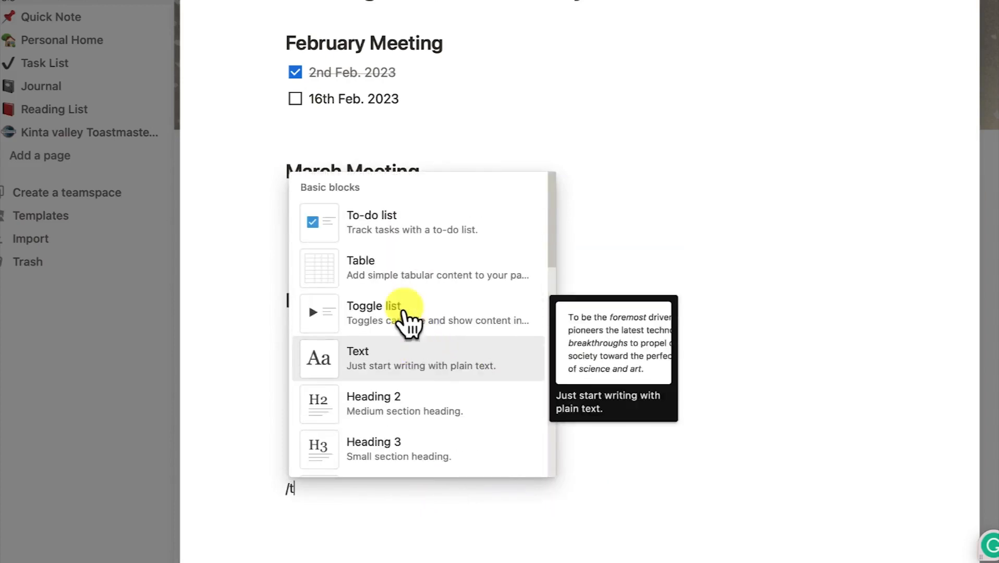
click(409, 276)
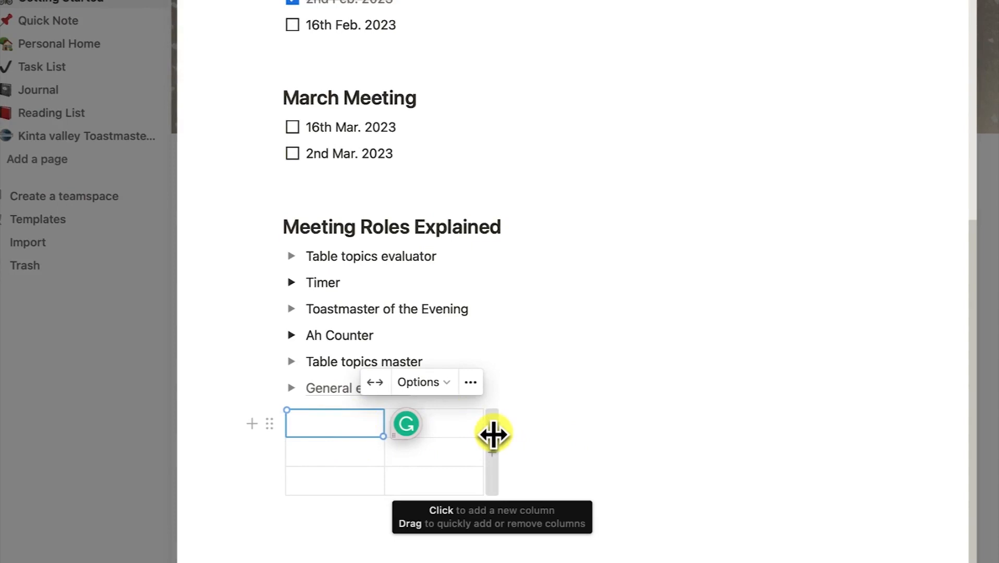
click(492, 435)
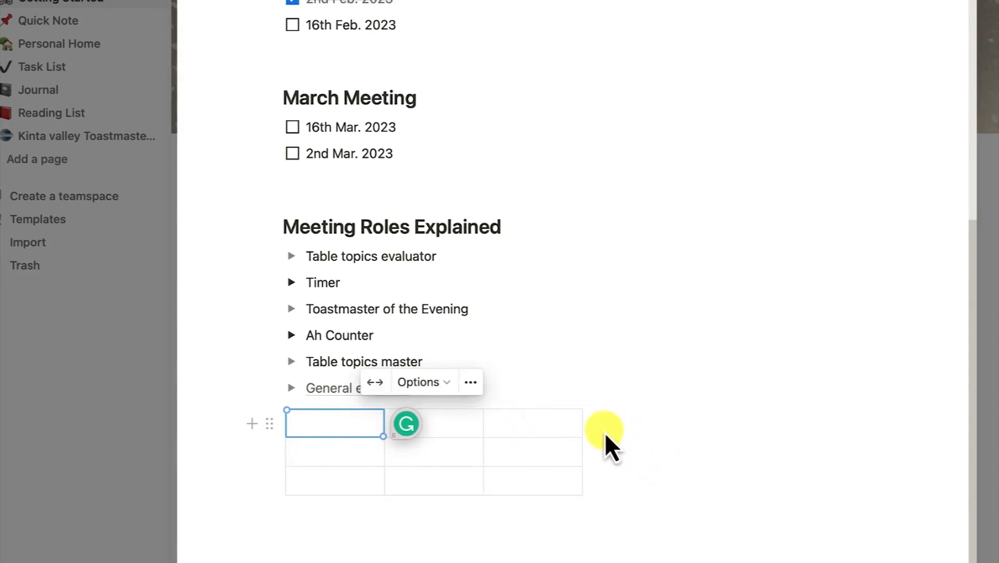
click(589, 432)
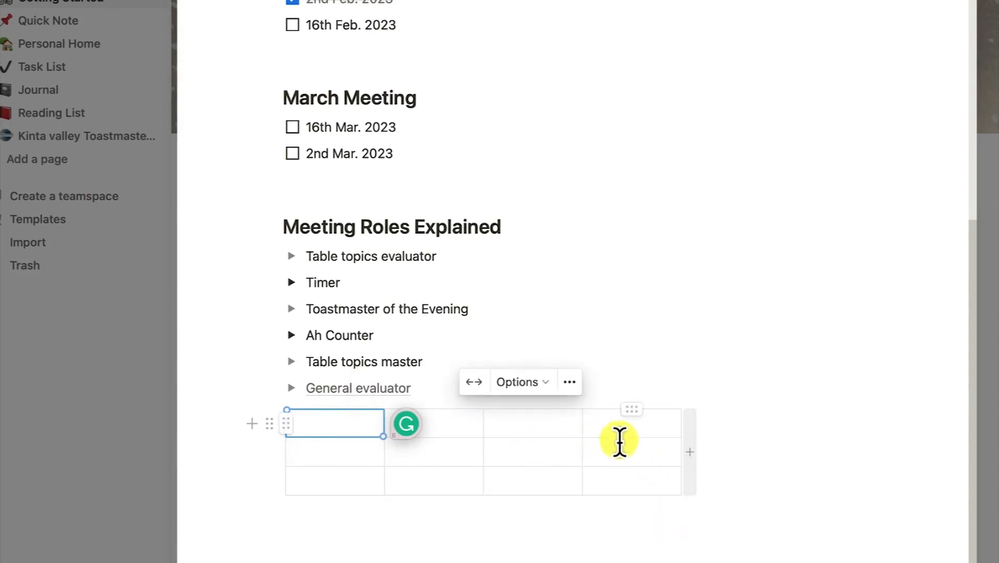
click(689, 454)
click(788, 425)
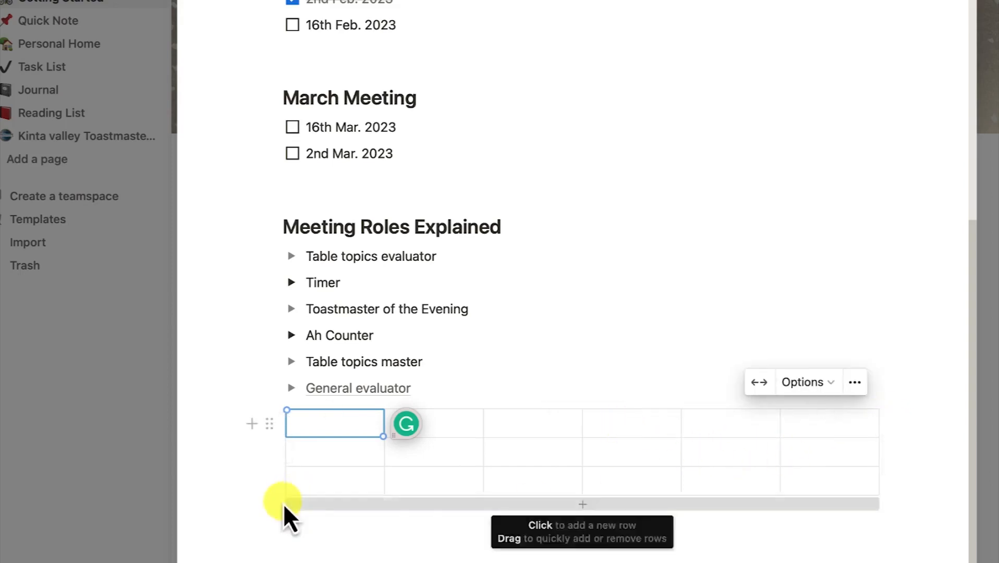
click(386, 503)
click(401, 535)
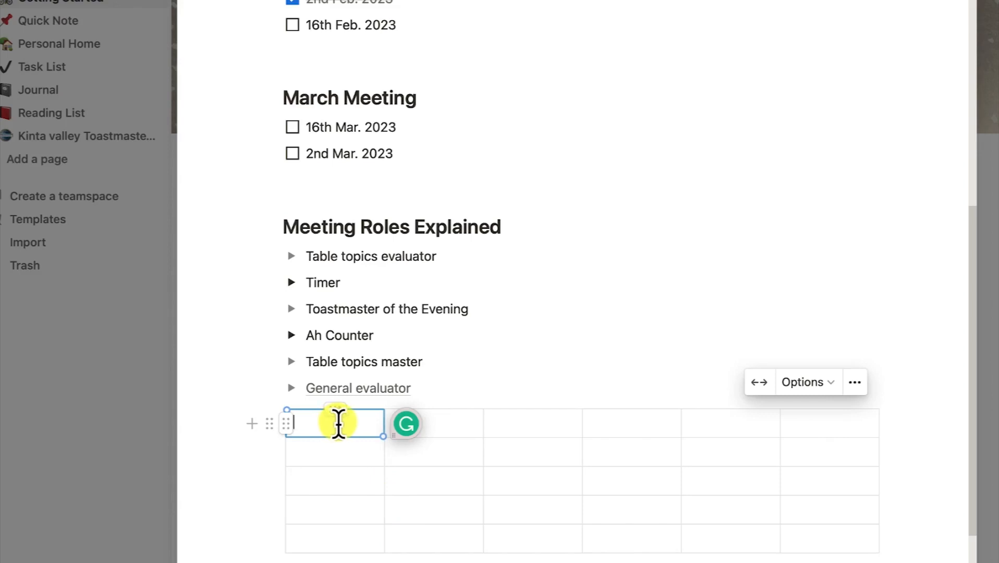
Label the first row Speaker 1, Name, Pathways, Level, Project Title and Speech date
text(Speaker 1)
click(416, 416)
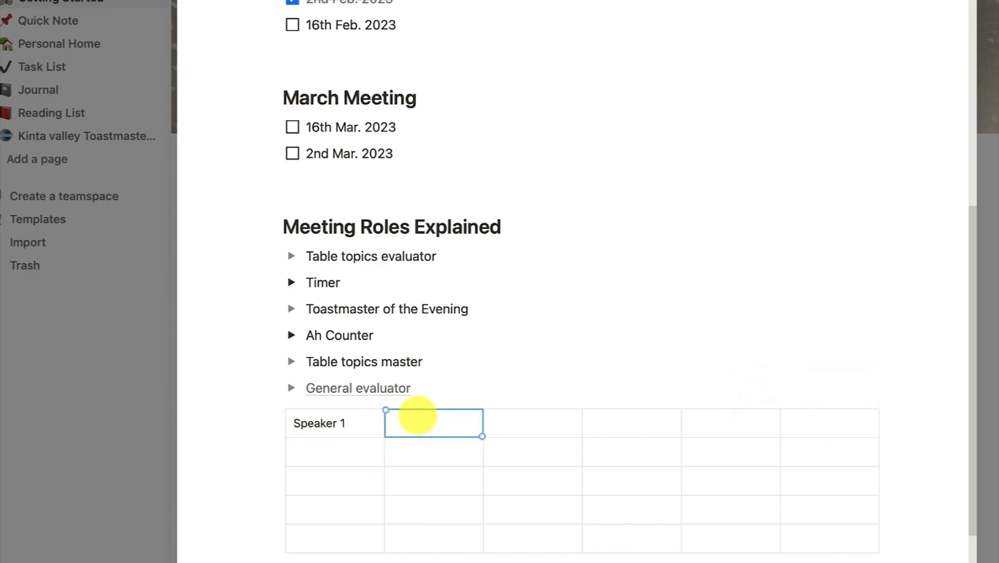
text(Name)
key(Tab)
text(Path)
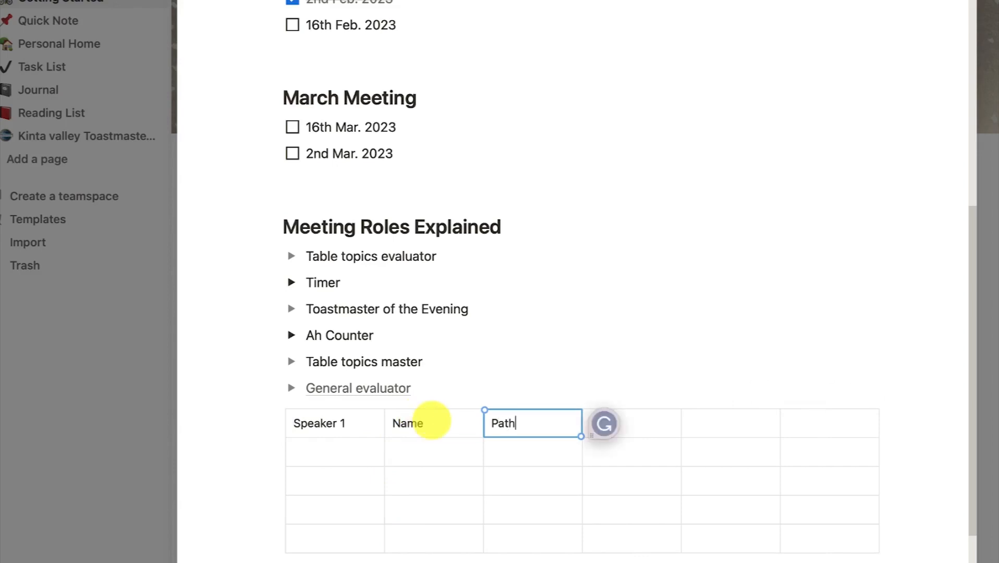
text(ways)
key(Tab)
text(Level)
key(Tab)
text(Pro)
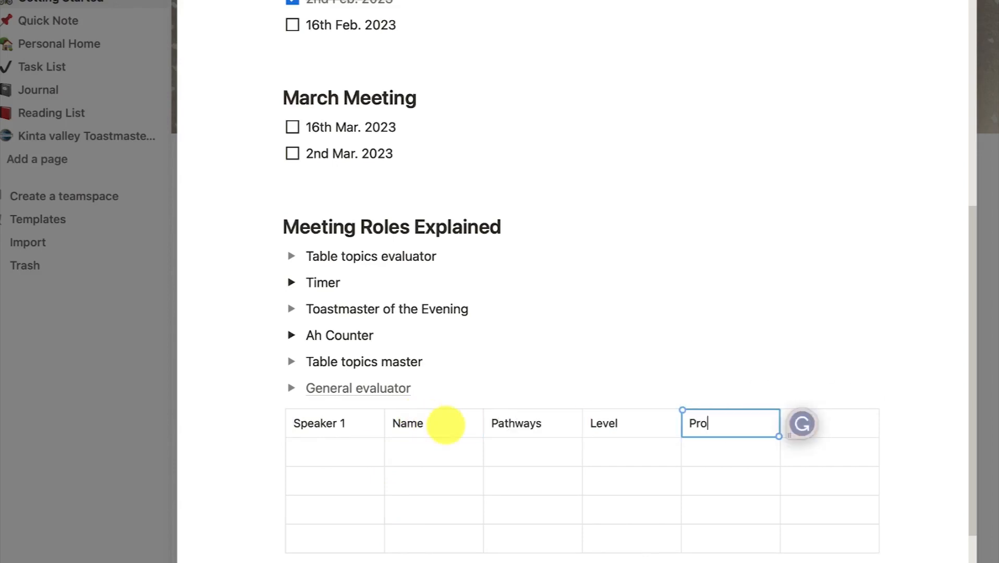
text(ject Title)
key(Tab)
text(S)
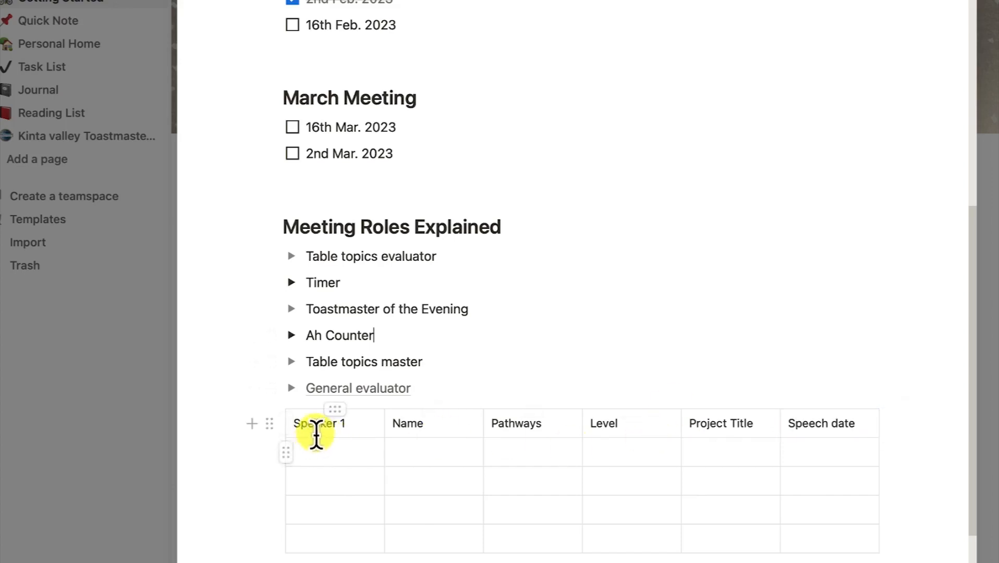
drag(320, 424, 896, 435)
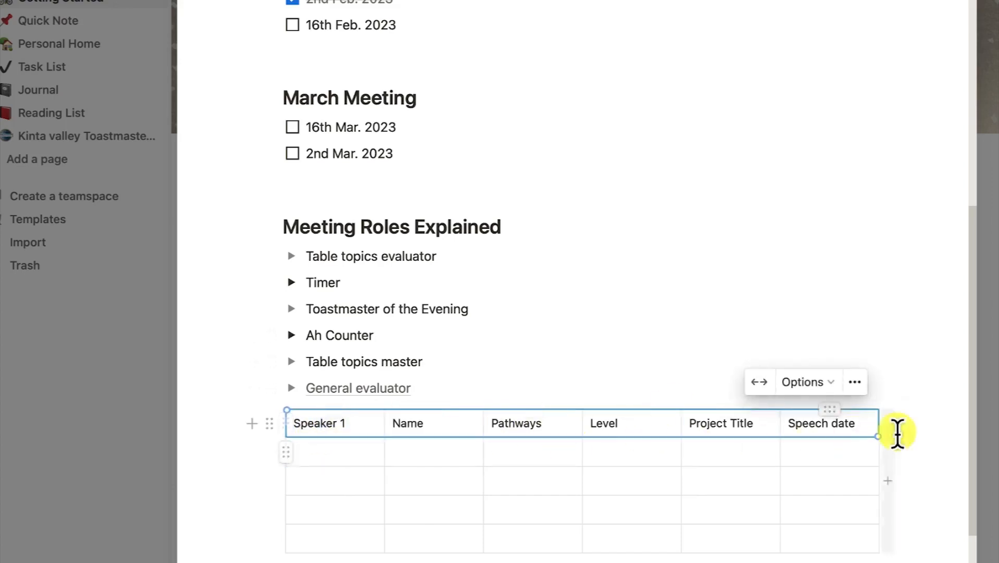
Turn on the table's header row and header column
click(855, 385)
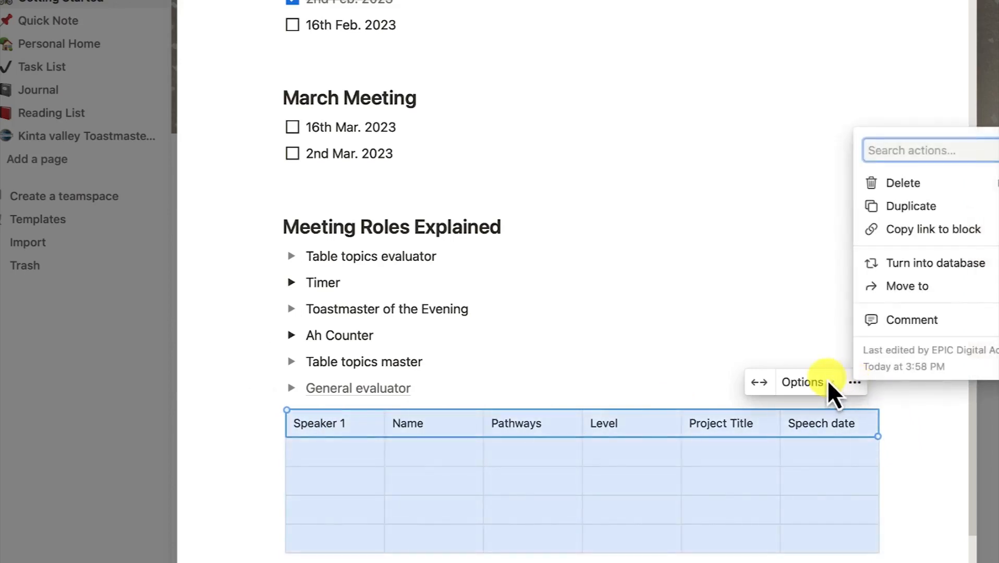
click(828, 381)
click(828, 382)
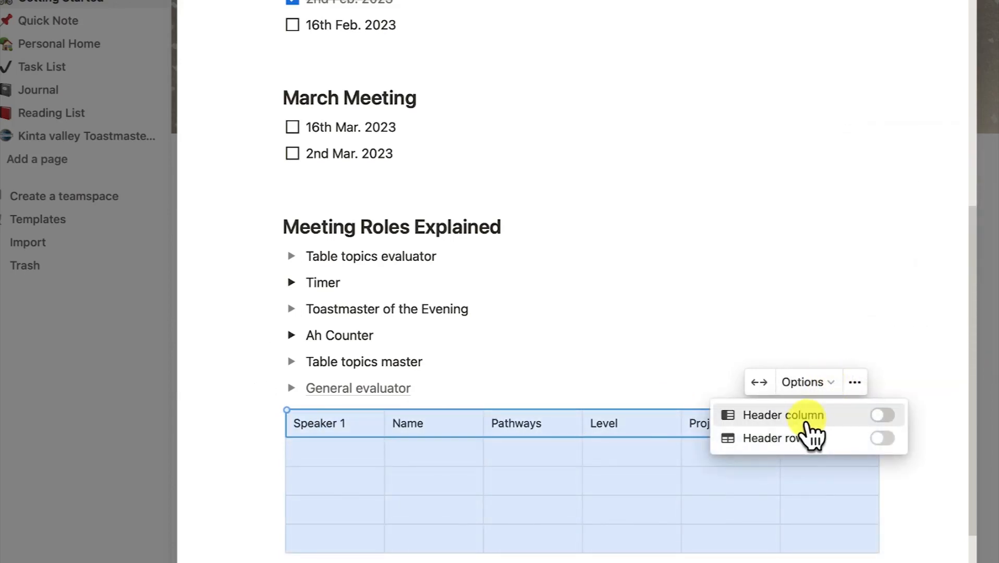
click(881, 438)
click(542, 318)
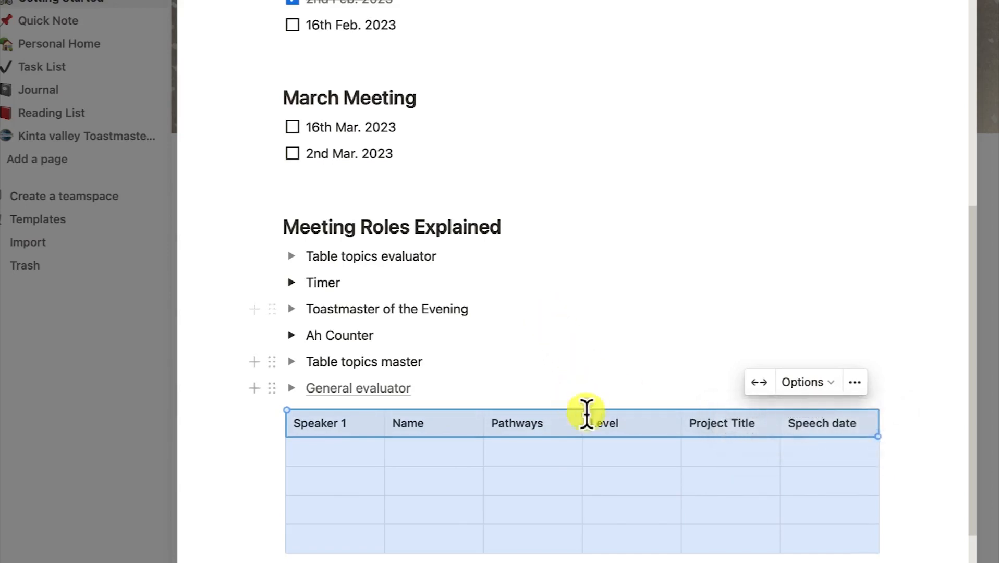
click(829, 385)
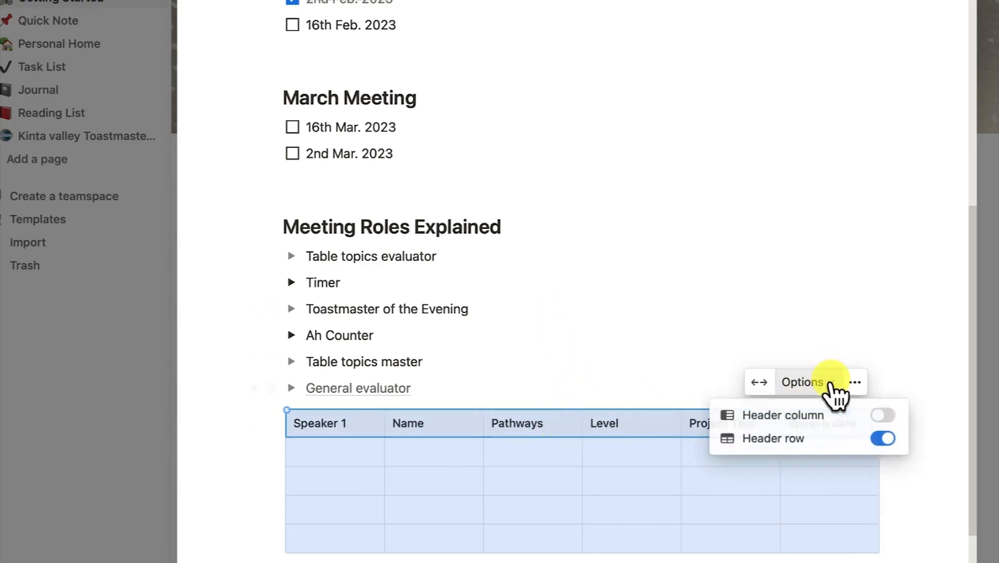
click(882, 416)
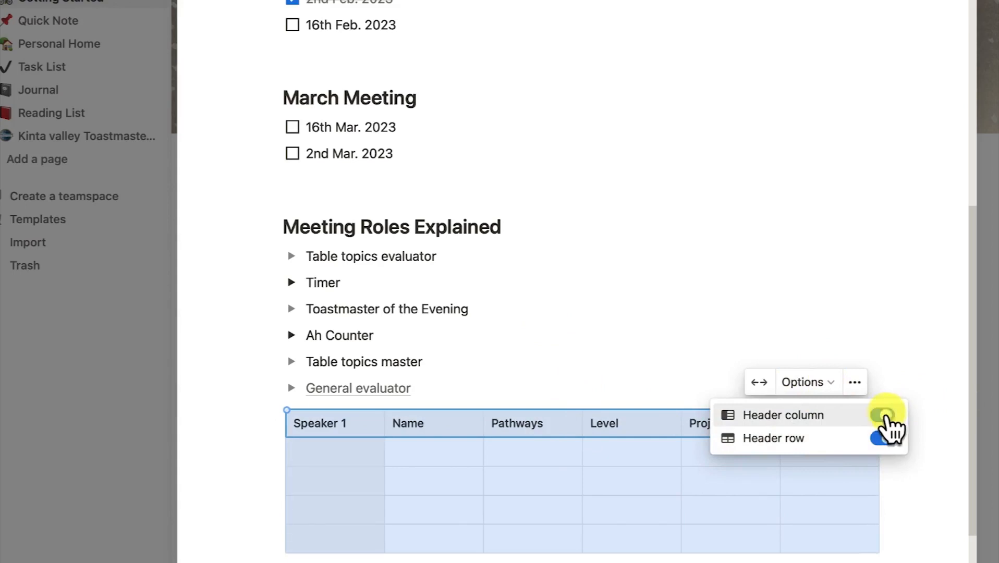
click(540, 461)
Label the first-column cells below Speaker 1 as Speaker 2 and Speaker 3
click(597, 470)
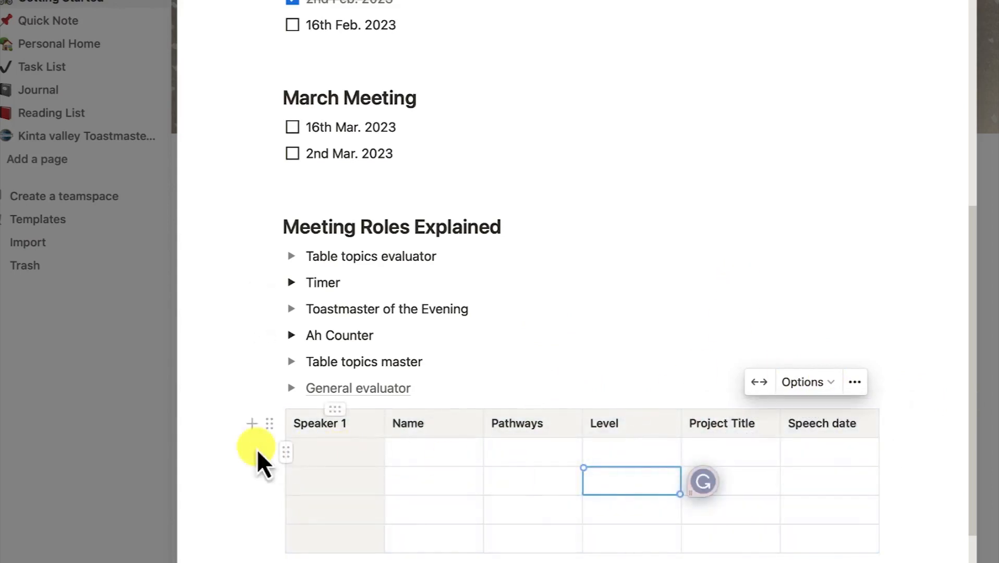
click(332, 457)
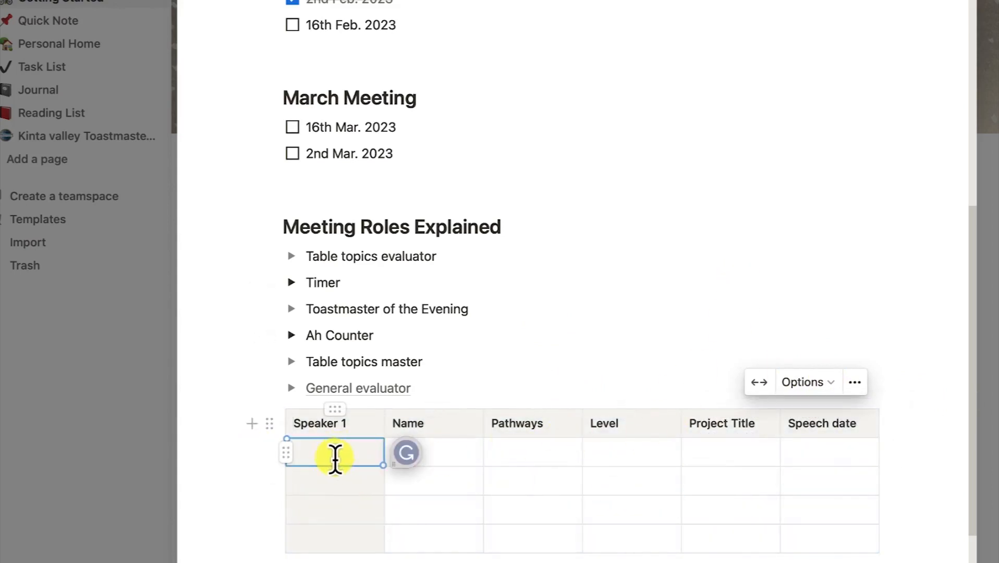
text(Spe)
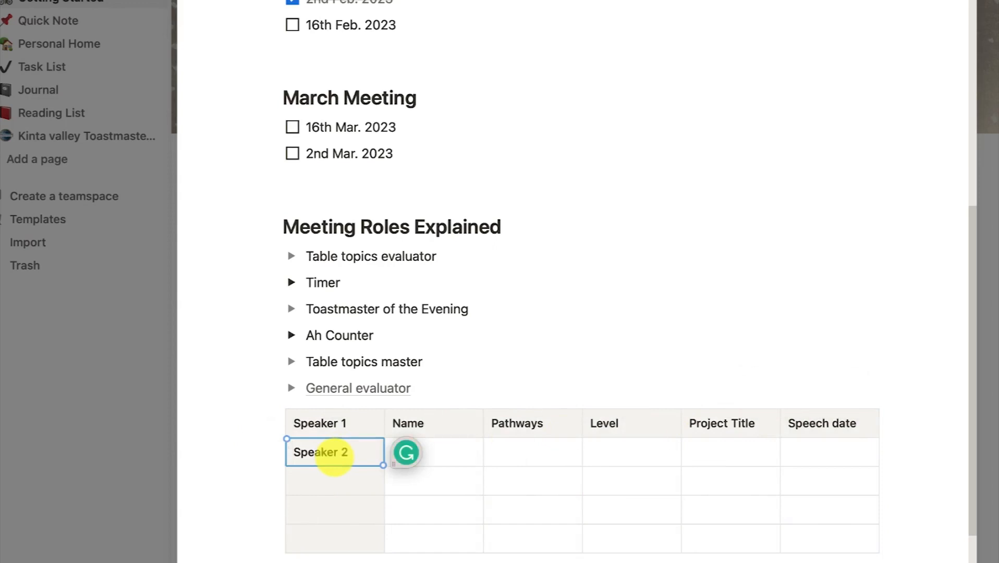
text(aker 2)
key(Return)
text(Speaker 3)
key(Return)
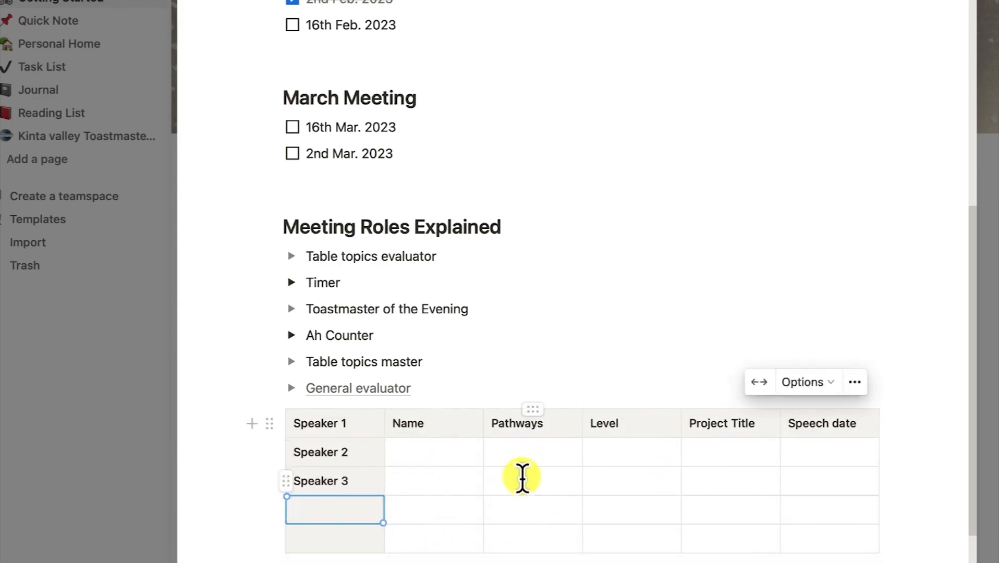
Step through the Speaker 2 row's cells, then widen the Name and Pathways columns
click(426, 453)
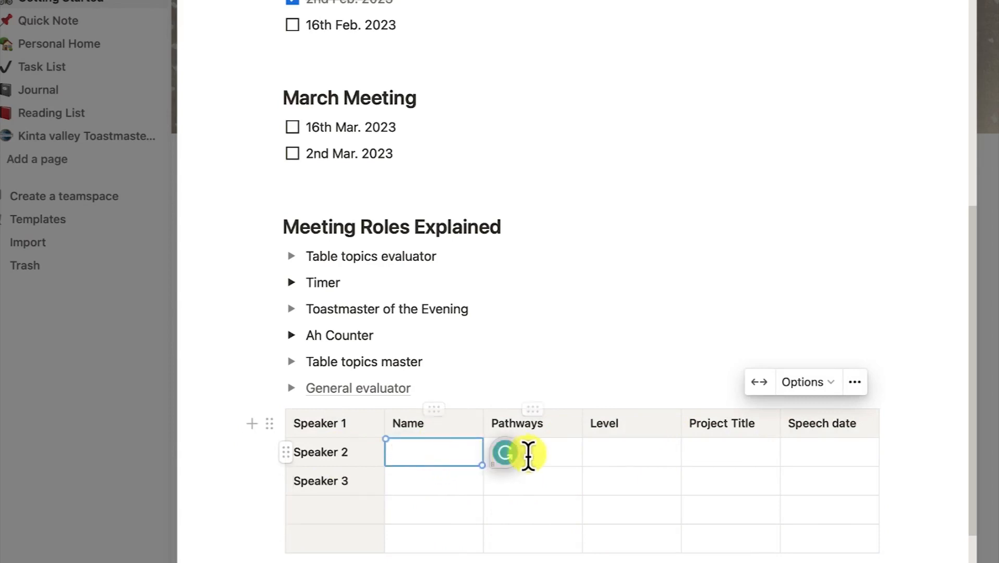
click(553, 452)
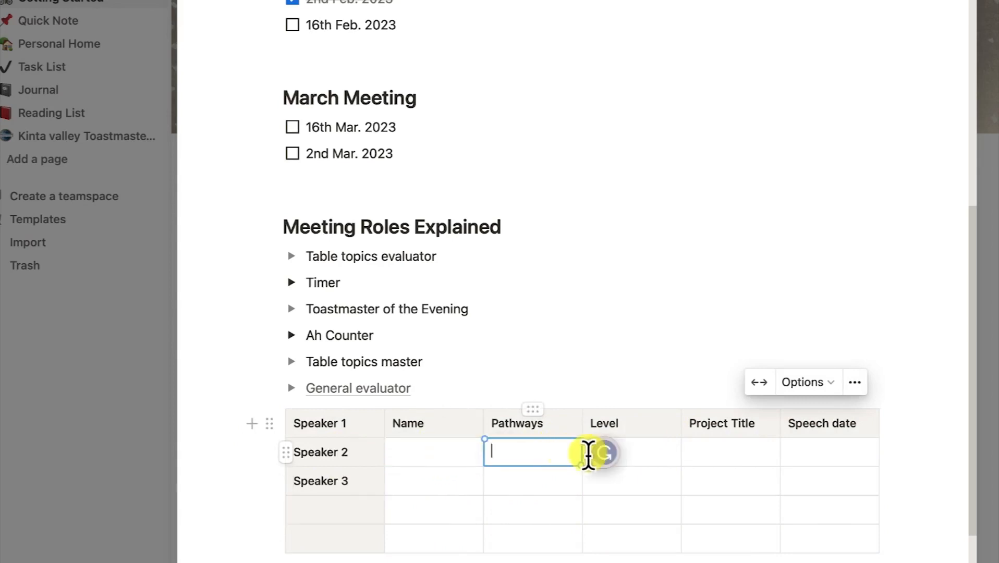
click(654, 459)
click(764, 453)
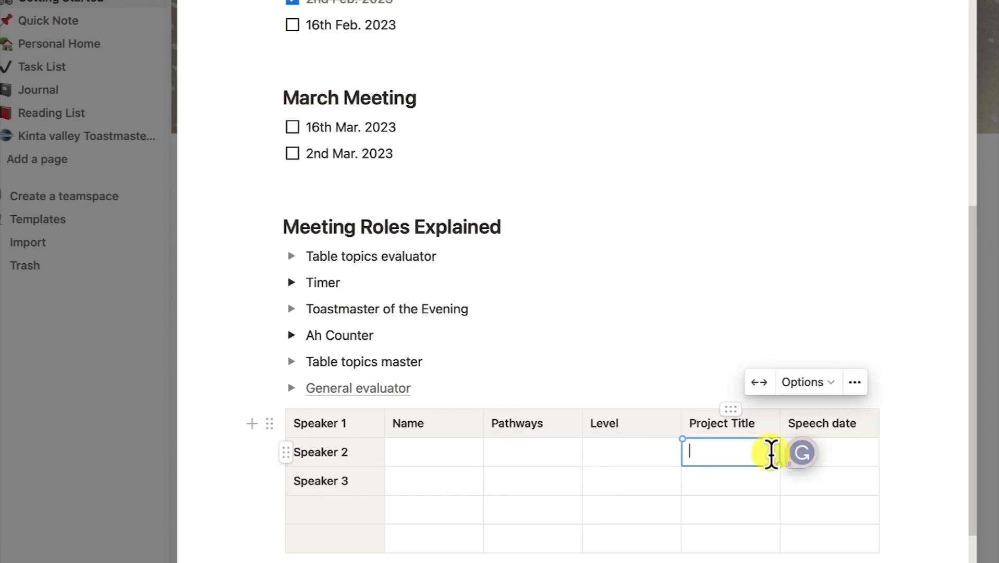
click(859, 451)
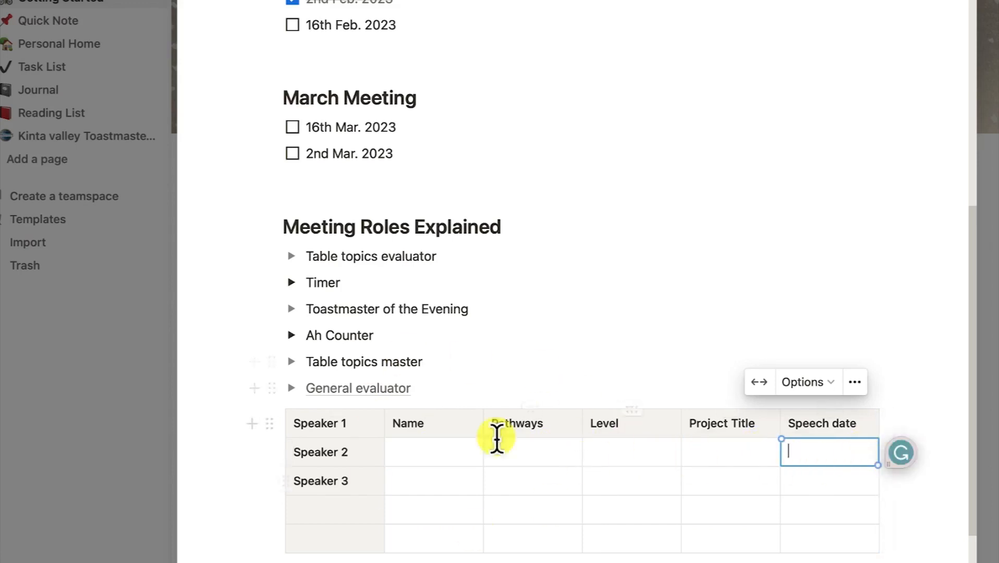
drag(482, 455, 515, 452)
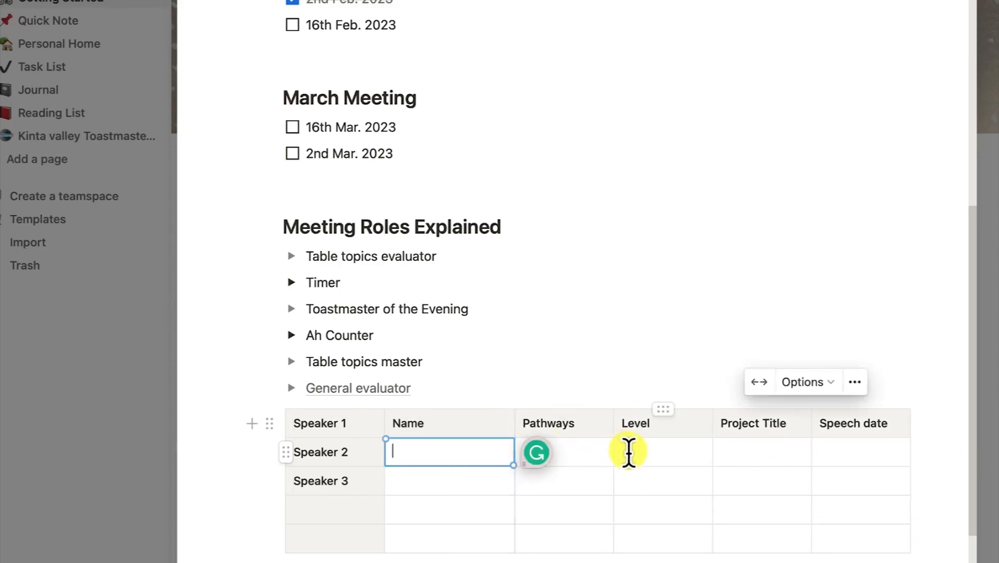
mouse_move(613, 447)
mouse_down()
mouse_move(701, 449)
mouse_move(597, 443)
mouse_move(644, 450)
mouse_move(630, 451)
mouse_up()
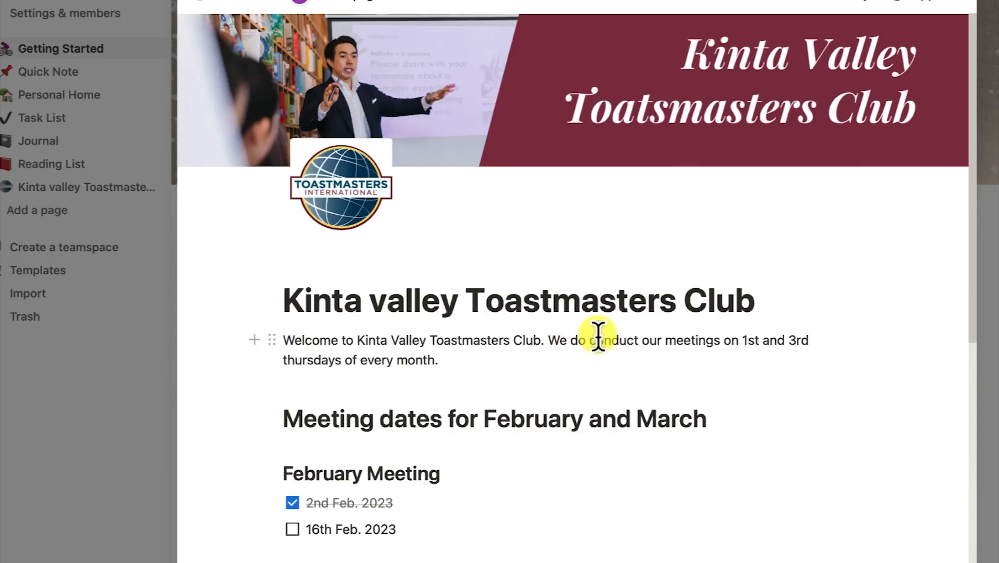
scroll(670, 303, down, 10)
scroll(636, 323, up, 5)
scroll(606, 324, up, 5)
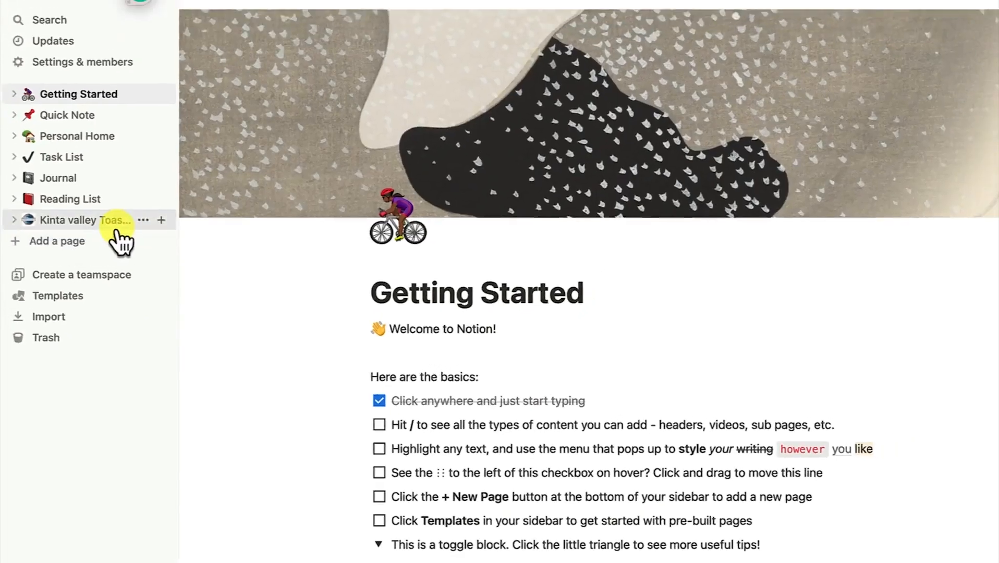
click(118, 186)
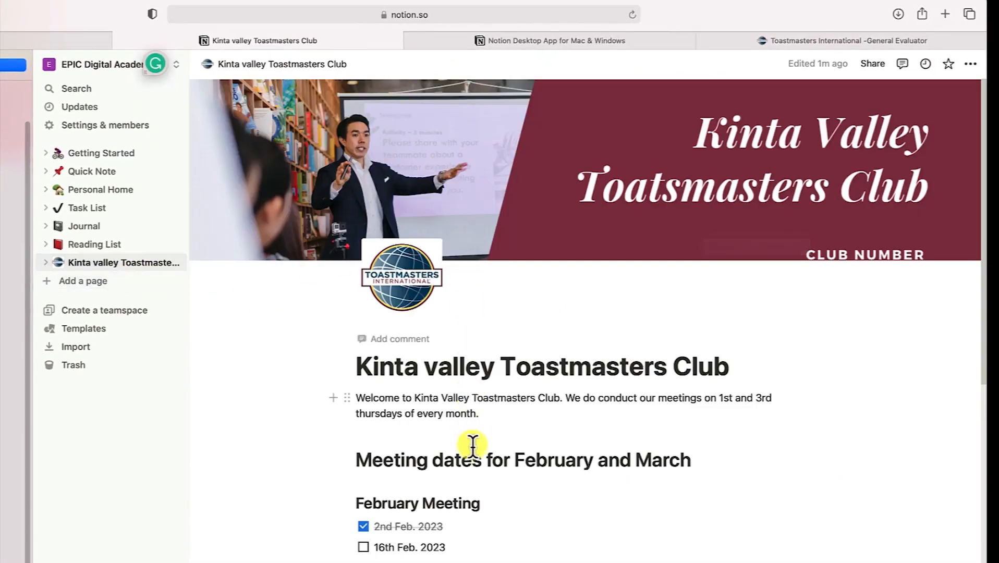
scroll(477, 464, down, 1)
scroll(479, 475, down, 5)
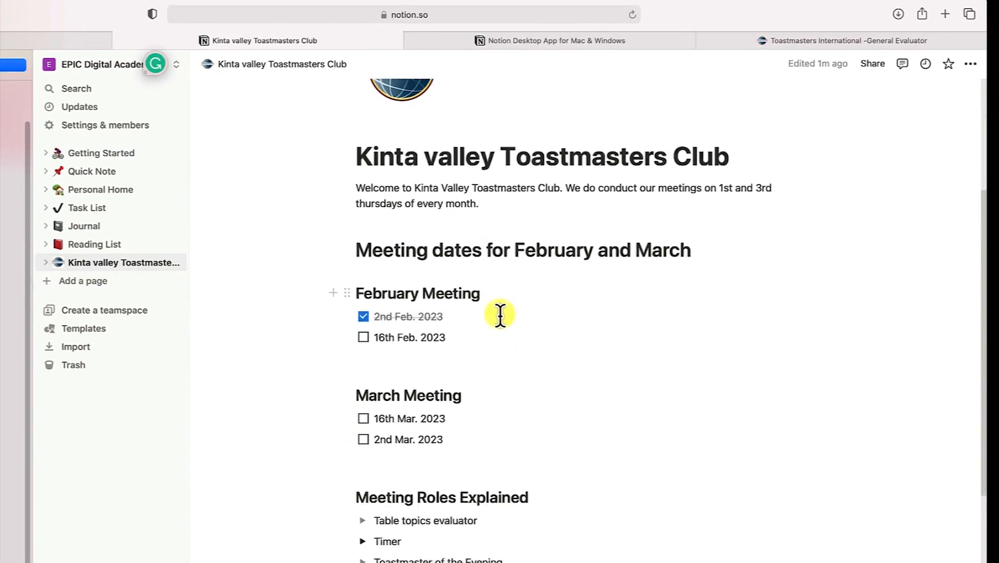
scroll(497, 319, down, 4)
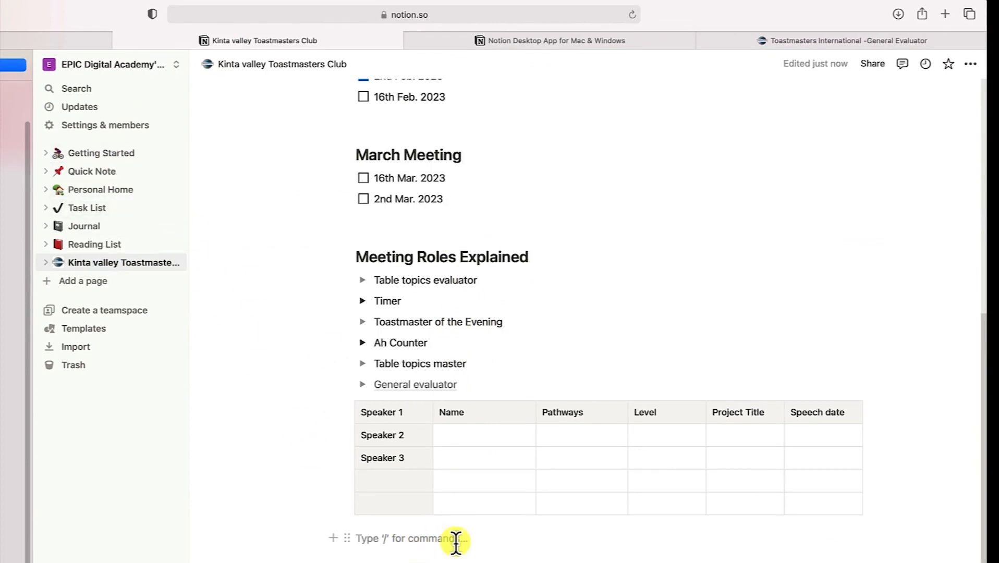
Write 'Registration page' on the line below the table and select it
text(Fo)
text(Registration)
text(page)
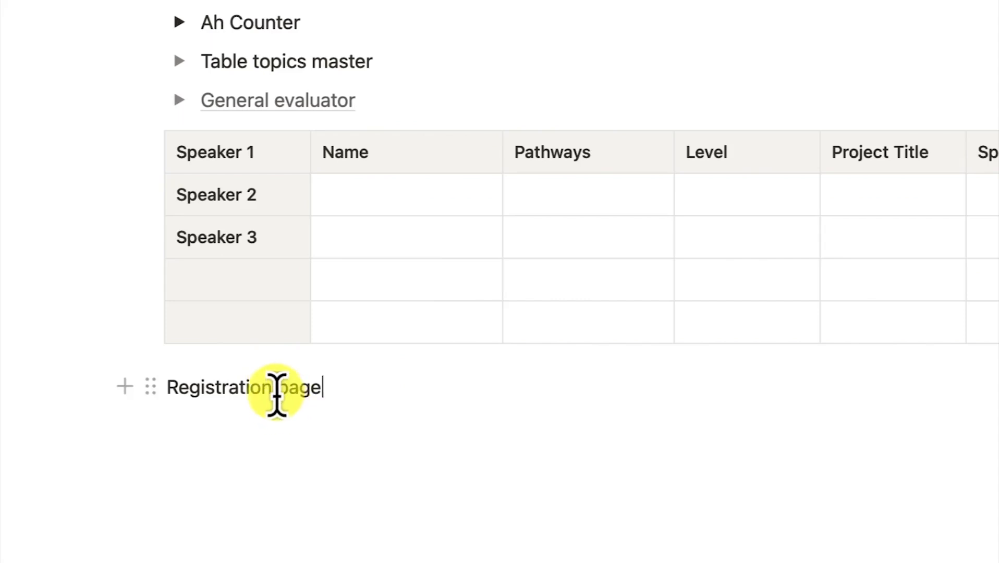
key(shift+alt+Left)
key(shift+alt+Left)
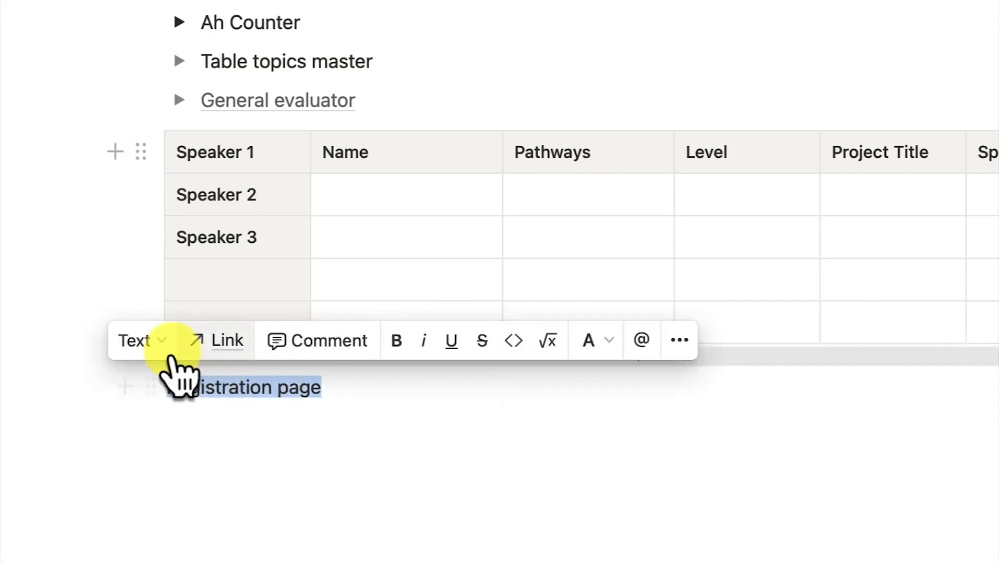
Turn the Registration page line into a sub-page and open it
click(158, 342)
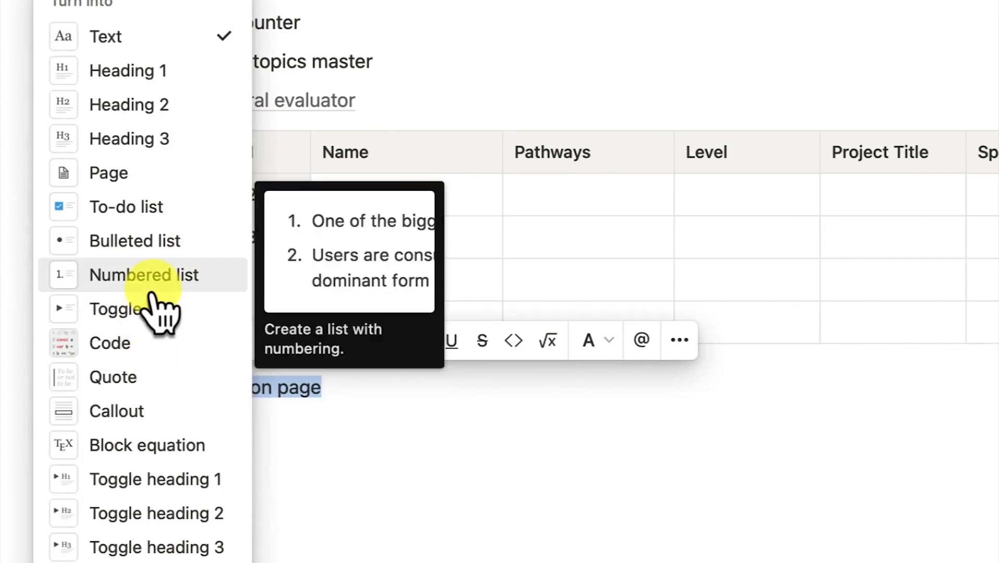
click(143, 177)
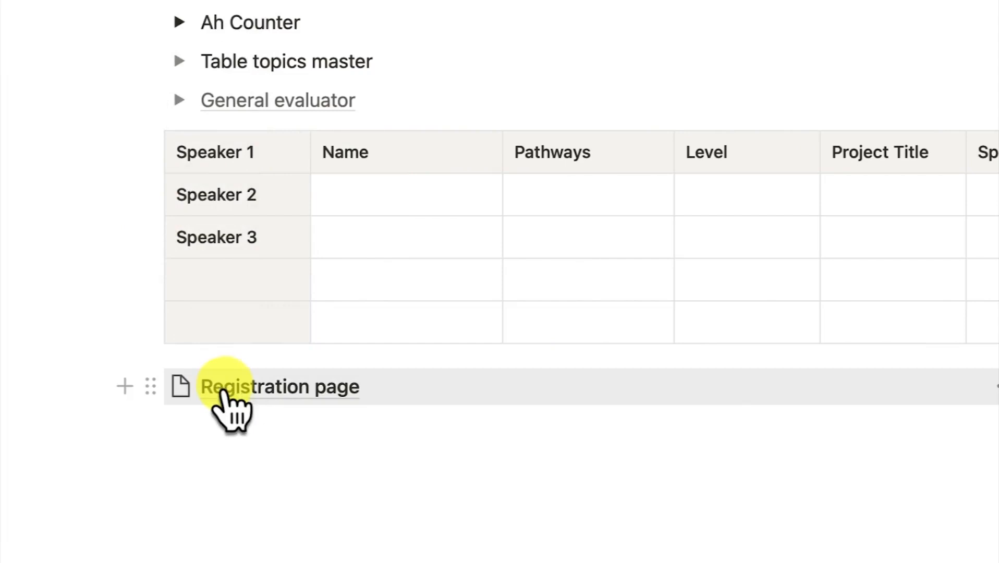
click(267, 386)
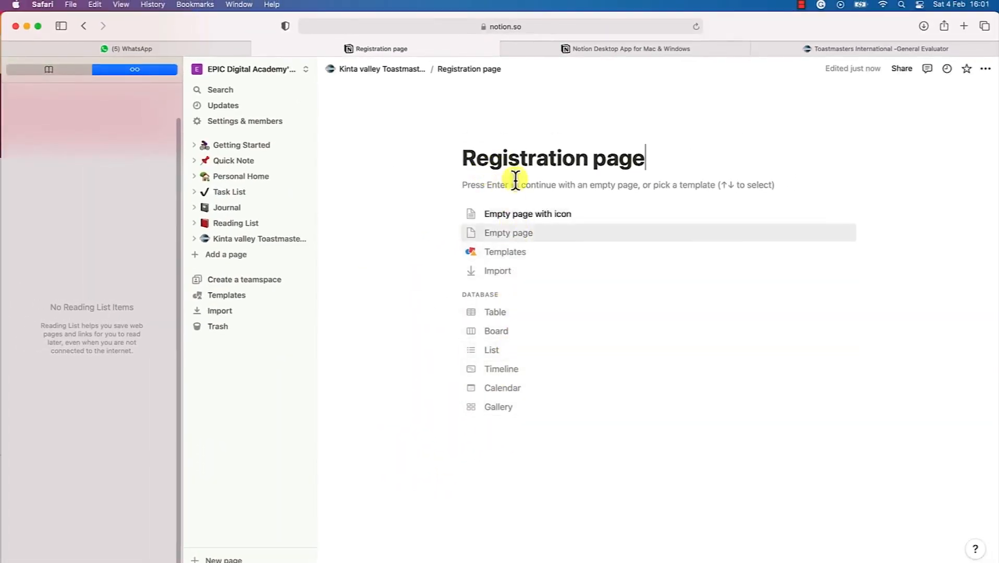
Start the Registration page empty and add a table with header cells Name and Pathways
click(607, 186)
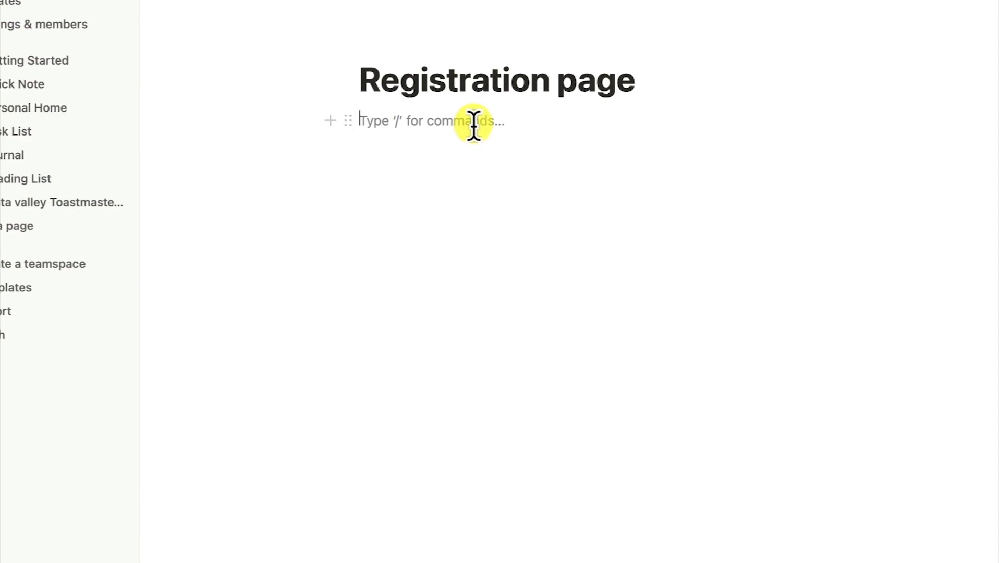
text(/)
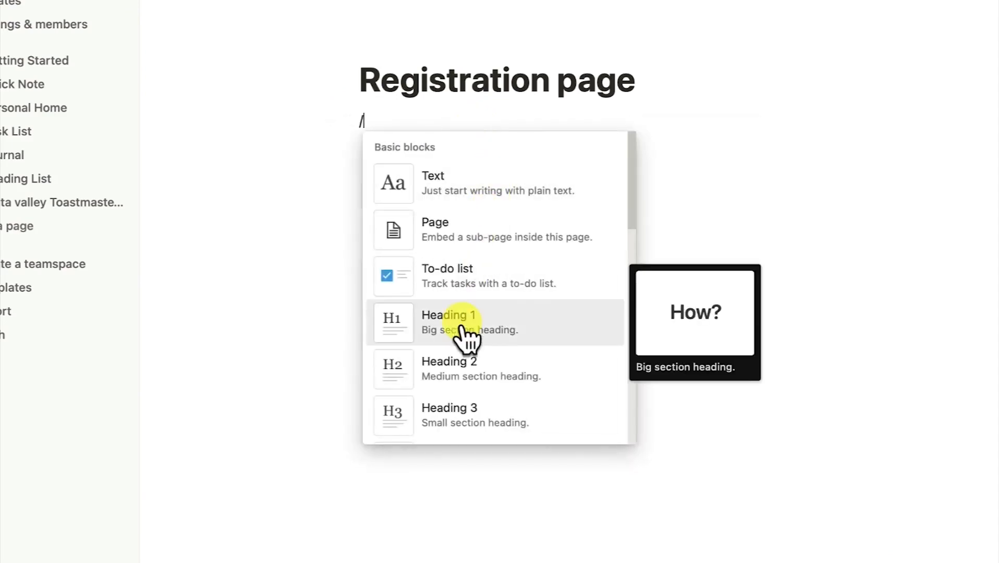
text(ta)
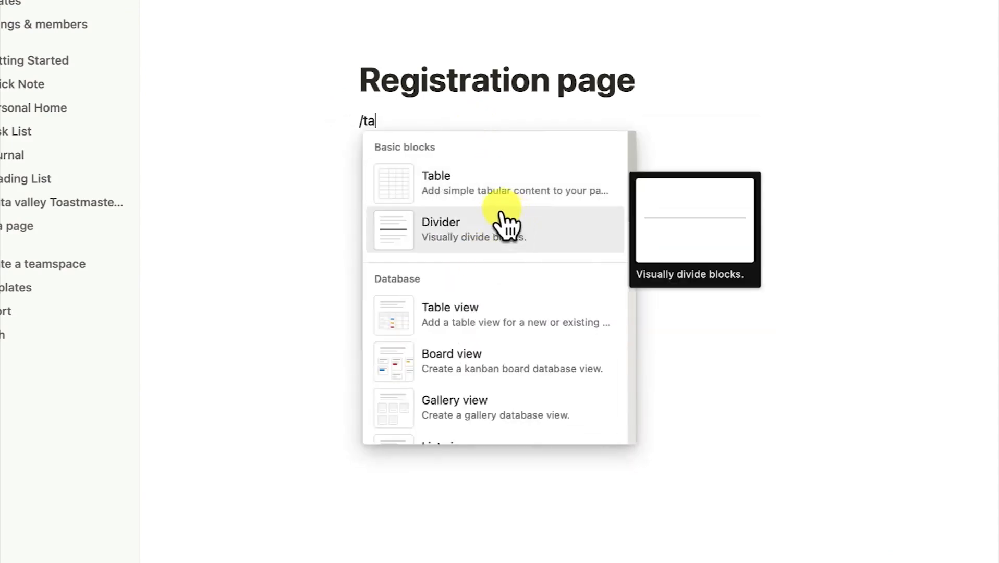
click(495, 210)
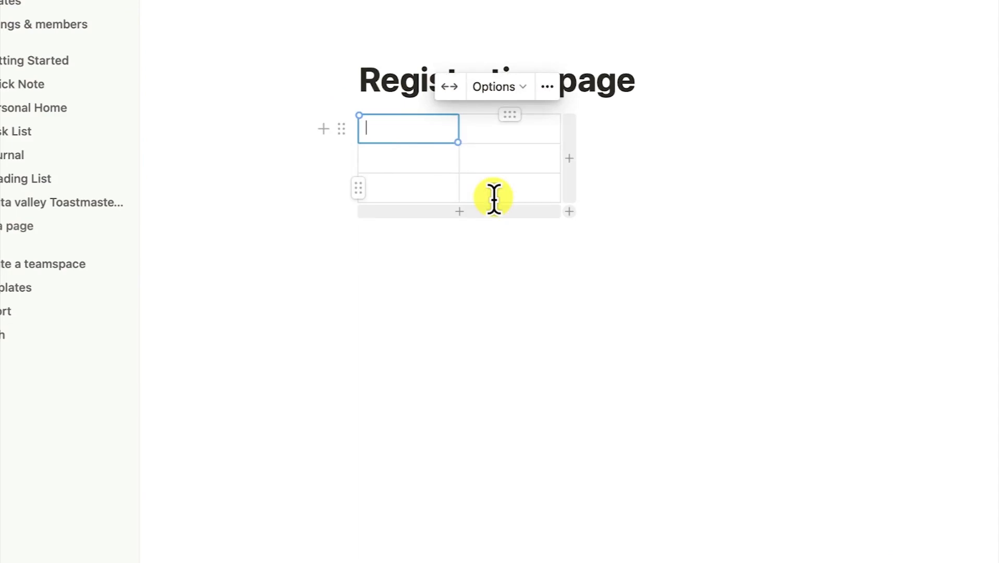
text(Name)
key(Tab)
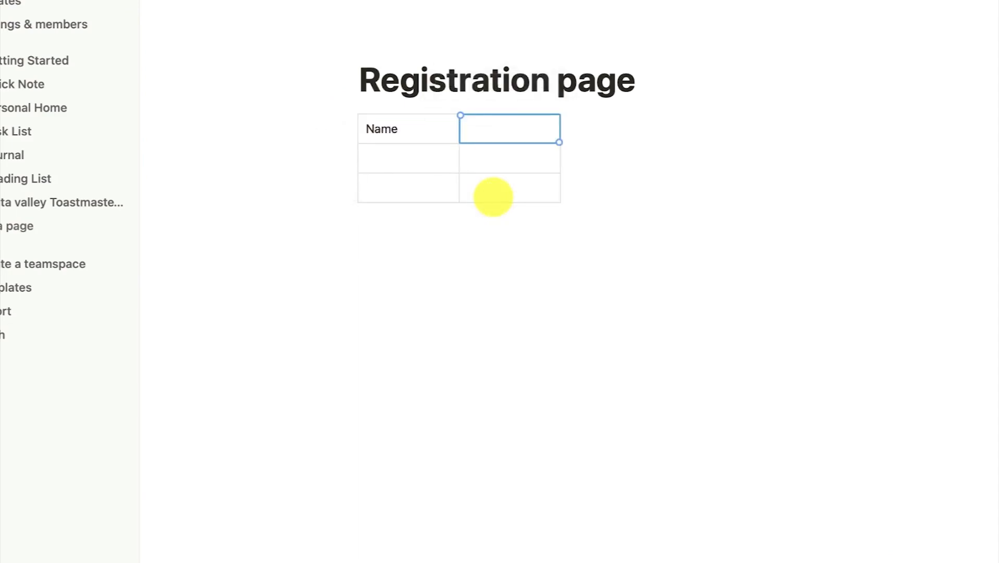
text(Pathways)
key(Return)
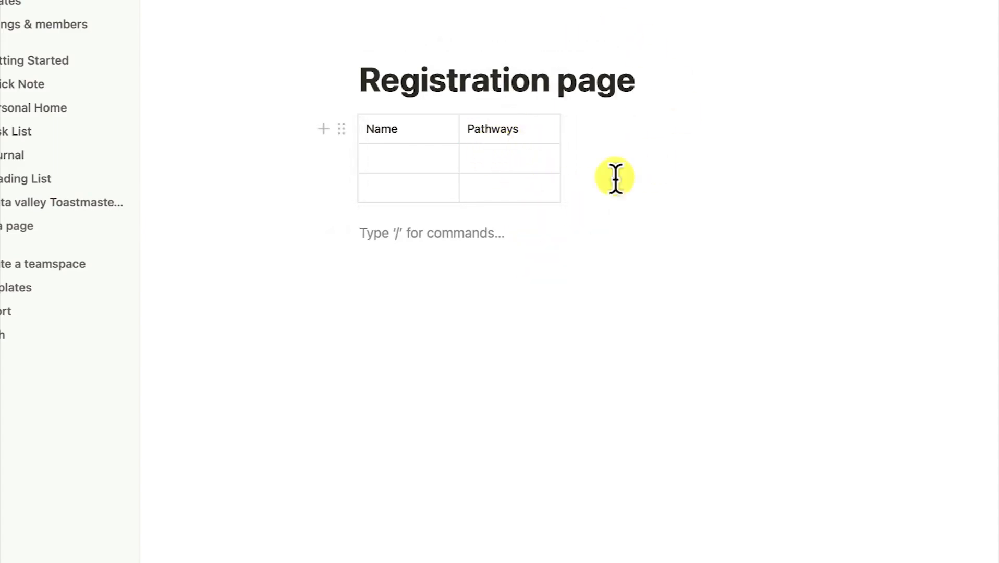
Switch to Kinta valley Toastmasters in the sidebar and scroll to the Registration page link
click(62, 202)
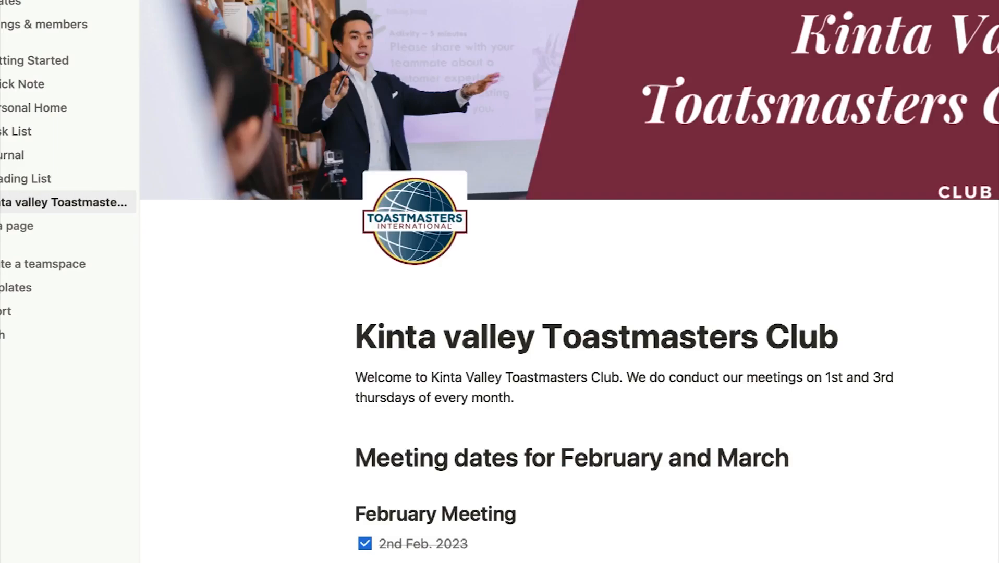
scroll(486, 405, down, 10)
scroll(492, 423, down, 3)
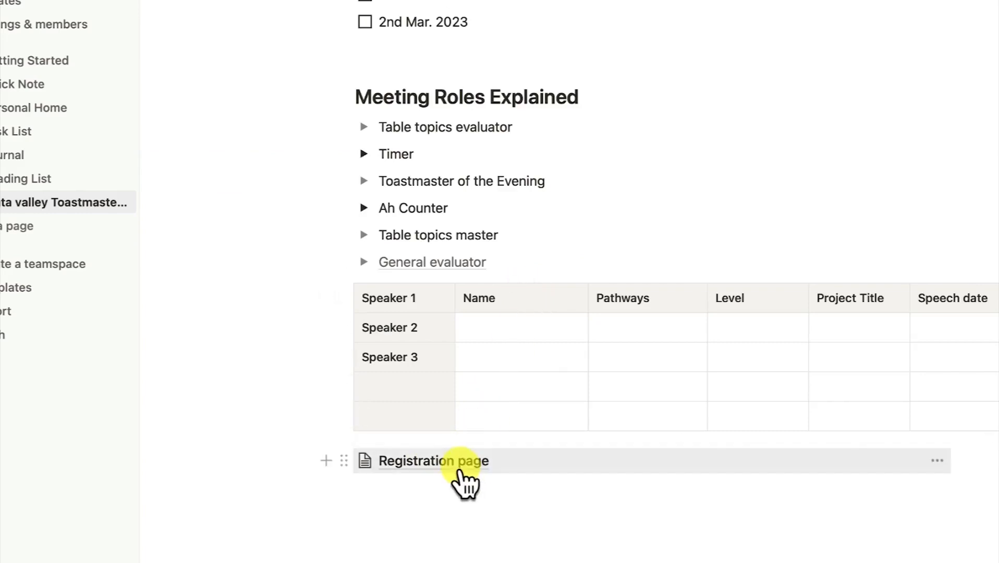
scroll(466, 344, up, 6)
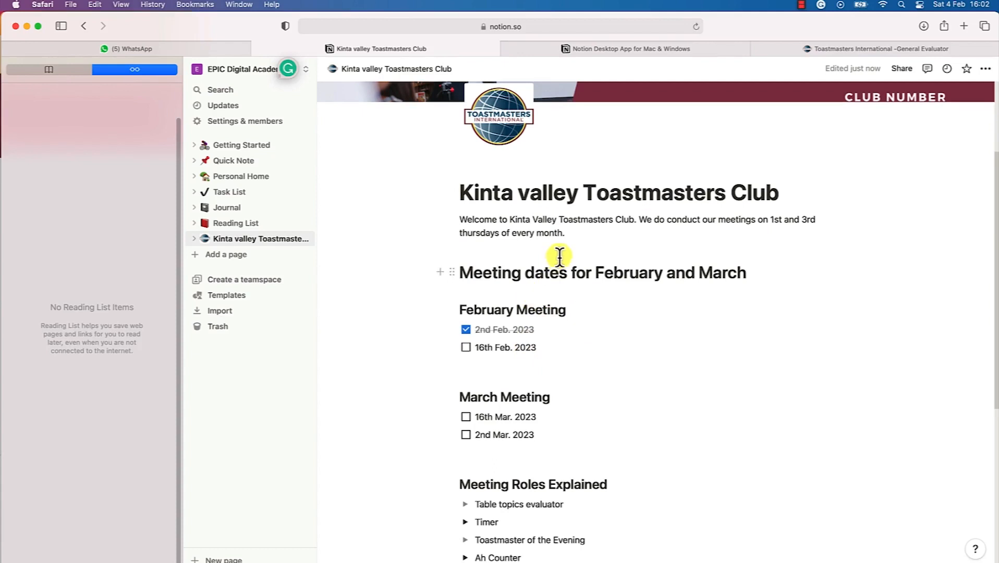
scroll(558, 255, up, 5)
mouse_move(642, 207)
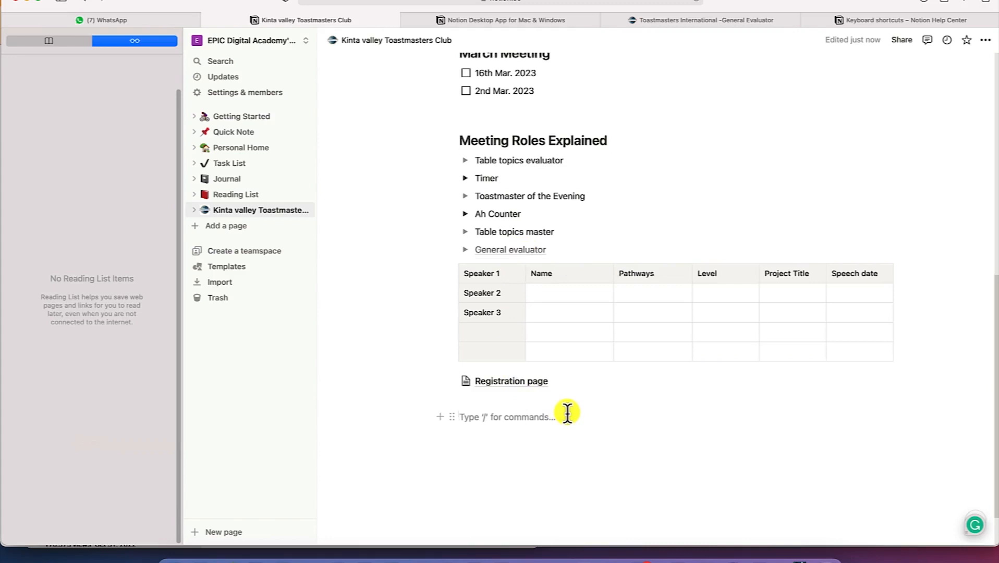
text(/)
key(Down)
key(Down)
key(Down)
key(Down)
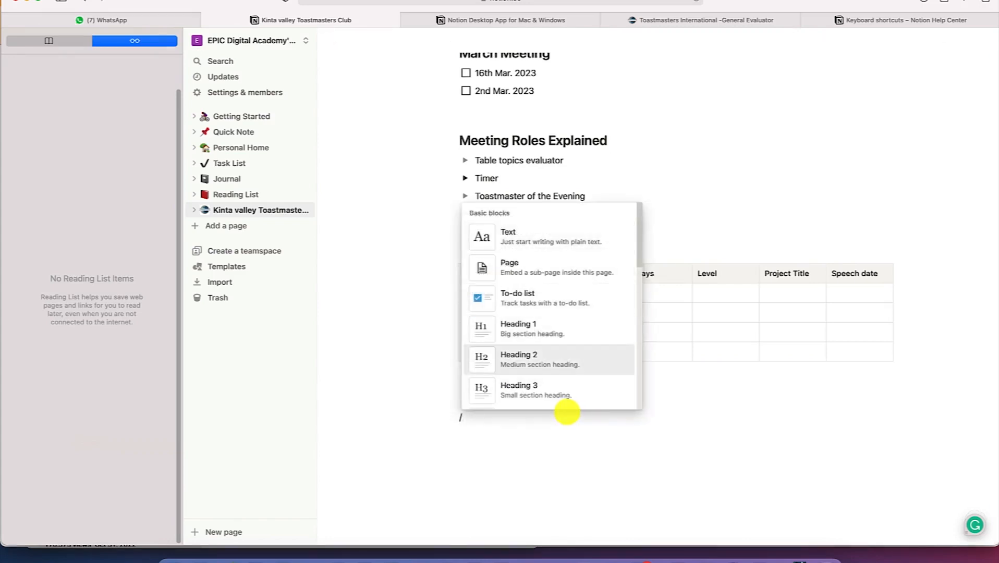
key(Down)
key(Down)
key(Down)
key(Down)
key(Down)
key(Down)
key(Down)
key(Down)
key(Down)
key(Down)
key(Down)
key(Down)
key(Down)
key(Down)
key(Down)
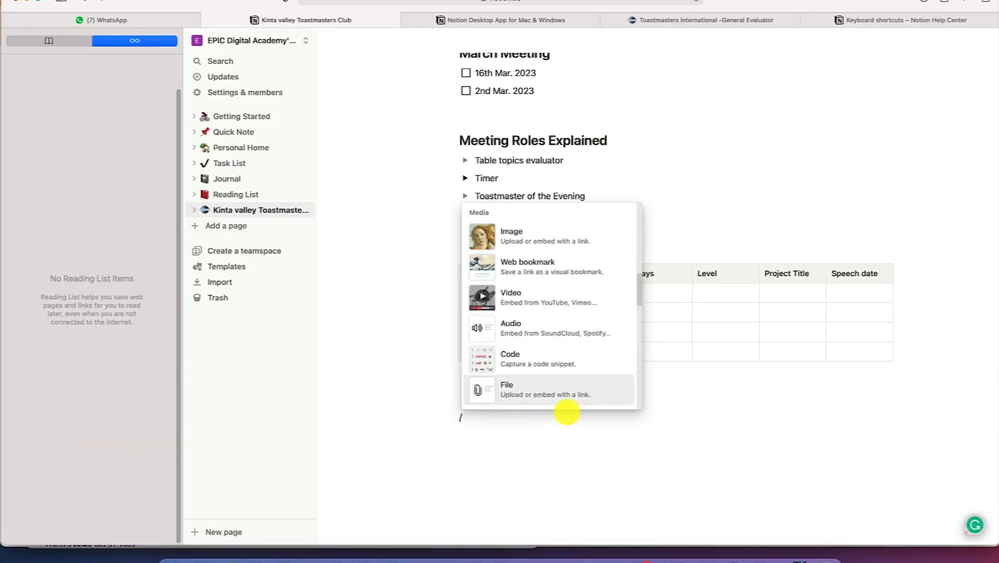
key(Up)
key(Up)
key(Up)
key(Up)
key(Up)
key(Up)
key(Up)
key(Up)
key(Up)
key(Up)
key(Up)
key(Up)
key(Up)
key(Up)
key(Up)
key(Up)
key(Up)
key(Up)
key(Up)
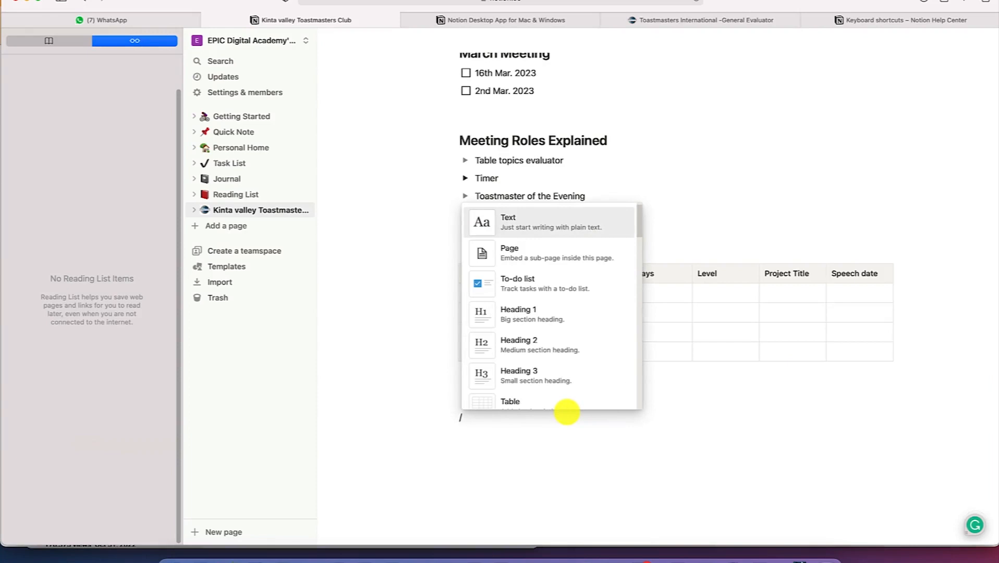
key(BackSpace)
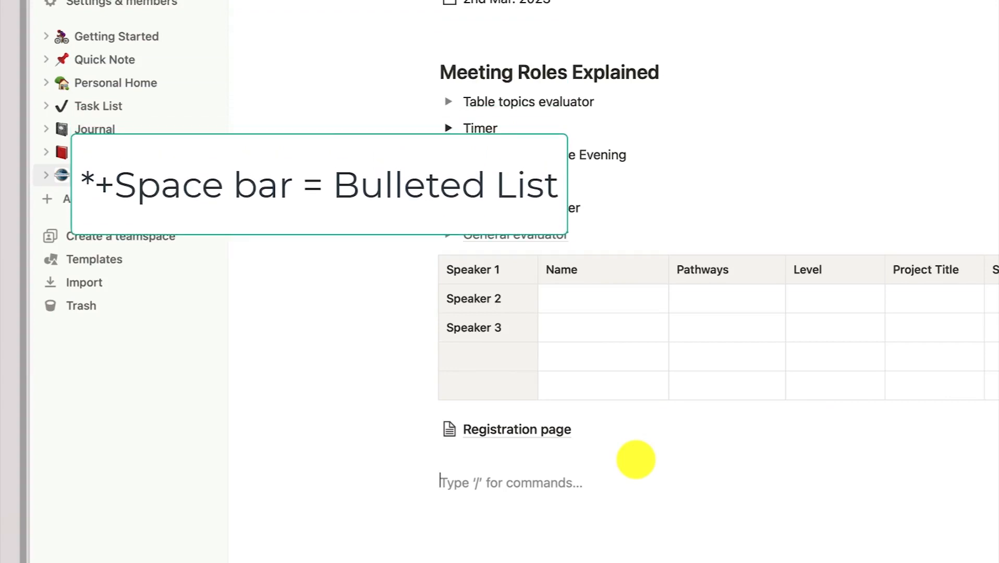
Add bullets jhjhj and jhjh below the Registration page link
text(* )
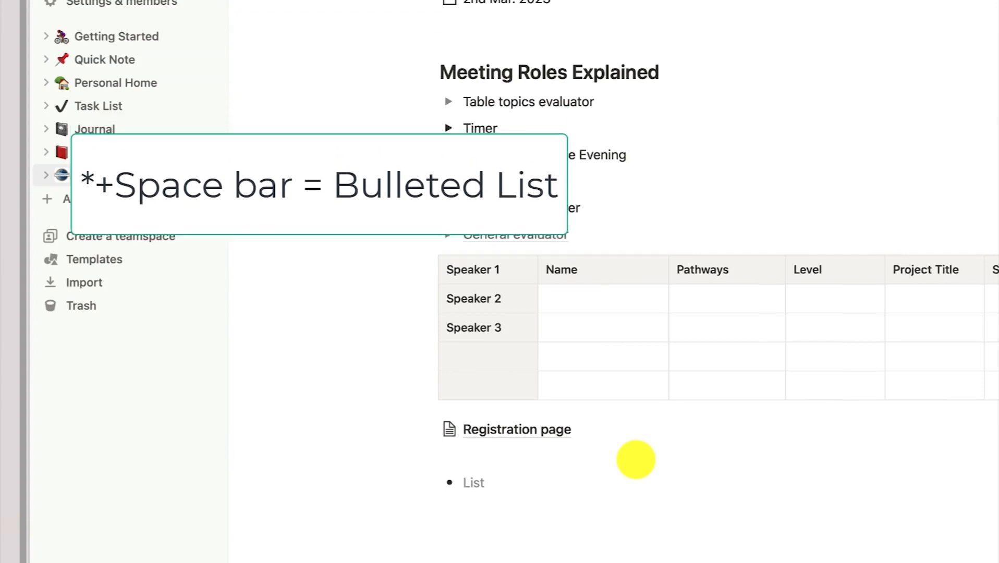
text(jhjhj)
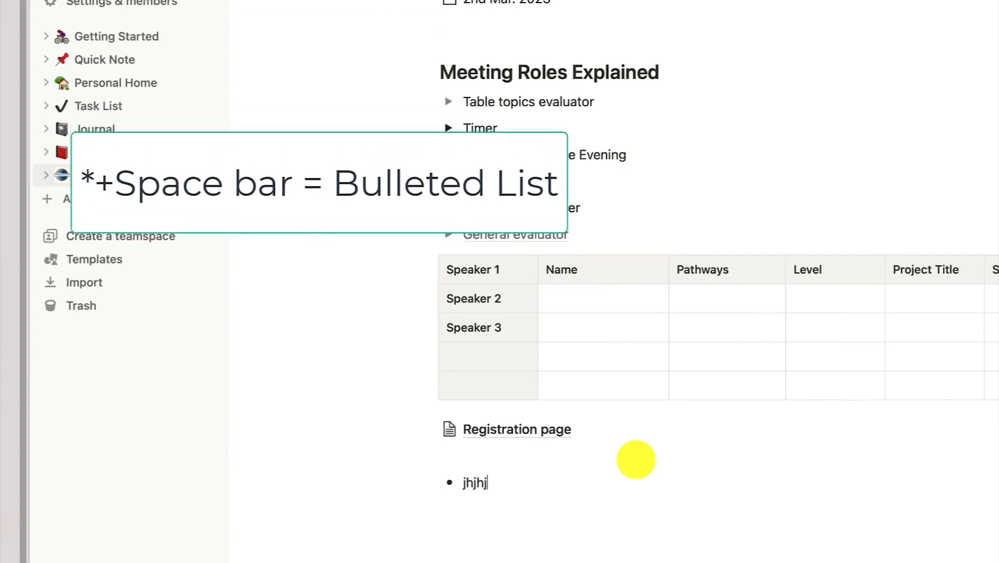
key(Return)
text(jhjh)
key(Return)
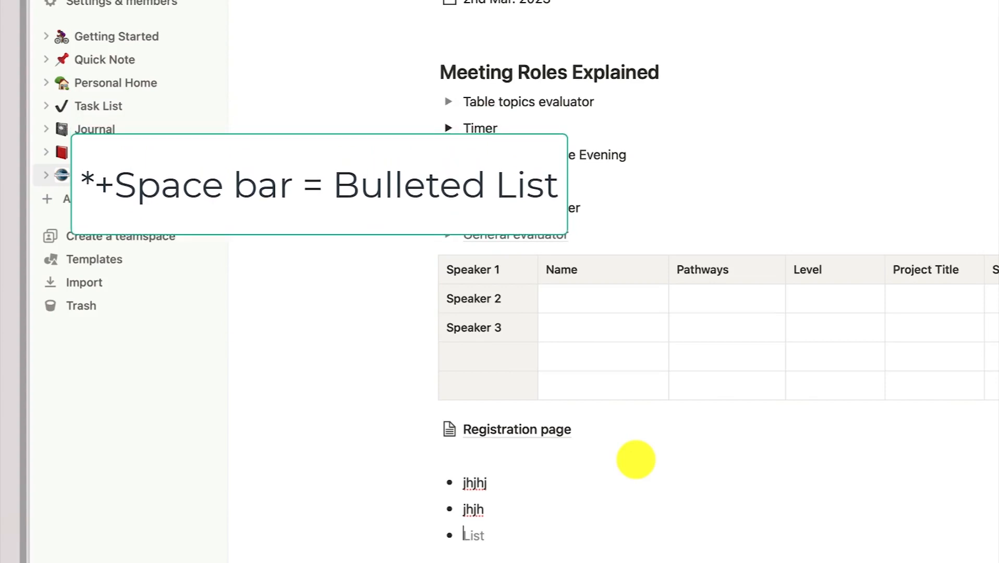
Make the third line an empty bullet again using the '+' shortcut
key(BackSpace)
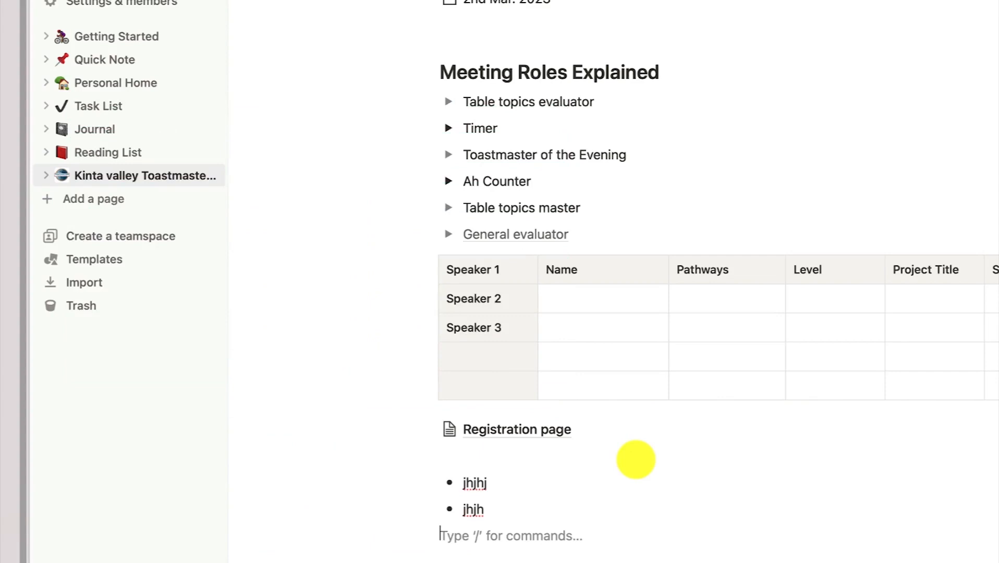
text(-)
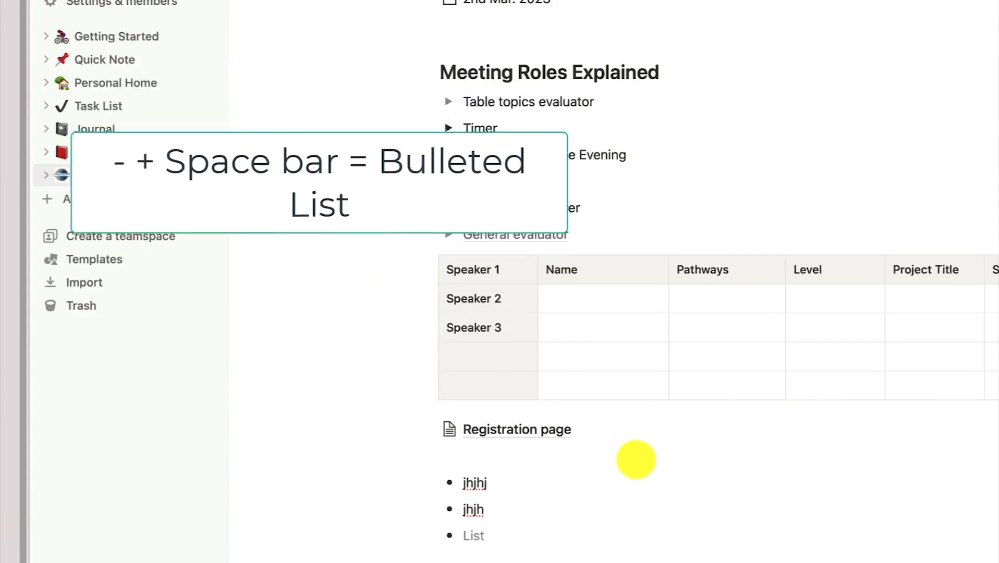
key(BackSpace)
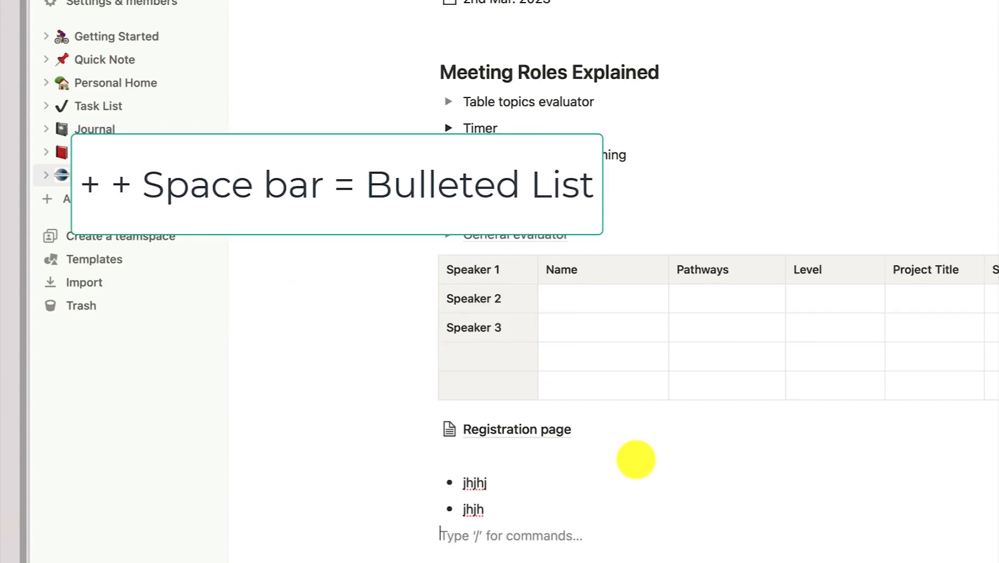
text(+)
key(space)
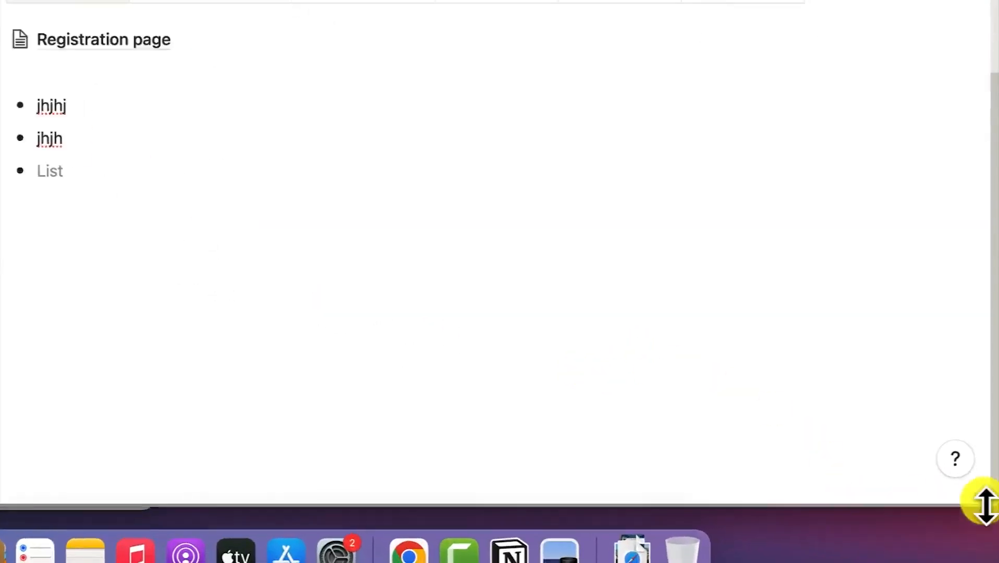
Open the Keyboard shortcuts article from Notion's help and support menu
click(948, 447)
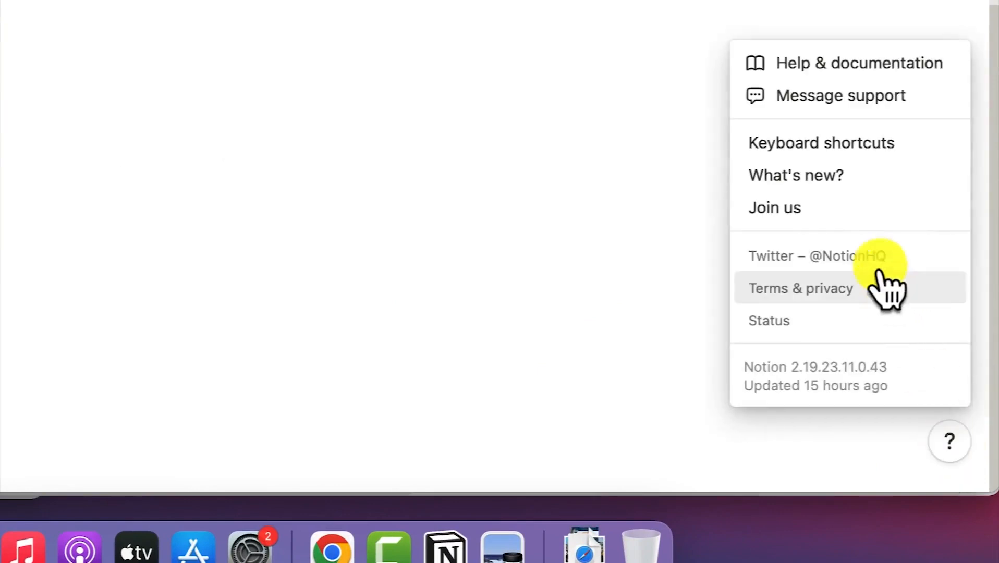
click(861, 150)
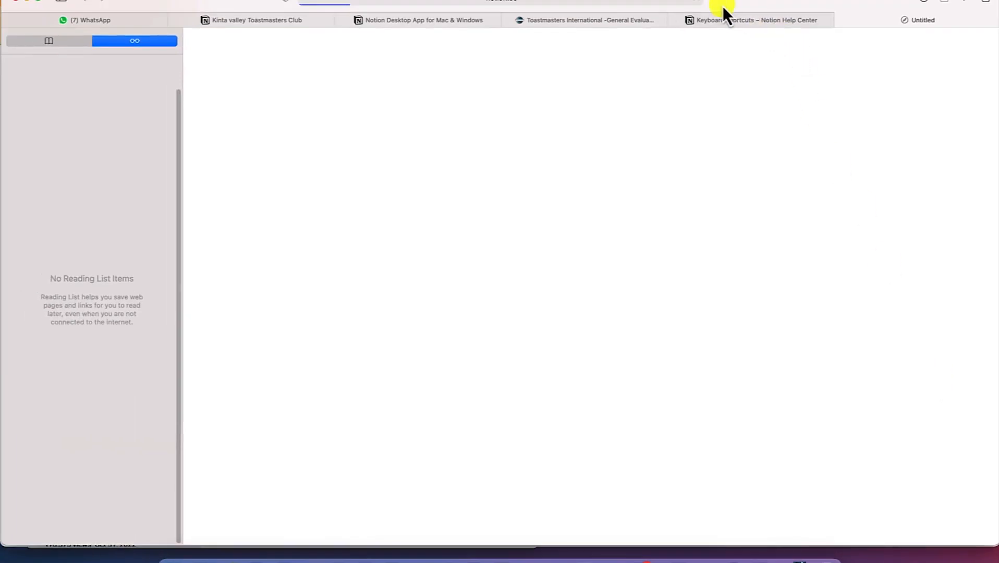
scroll(720, 172, up, 15)
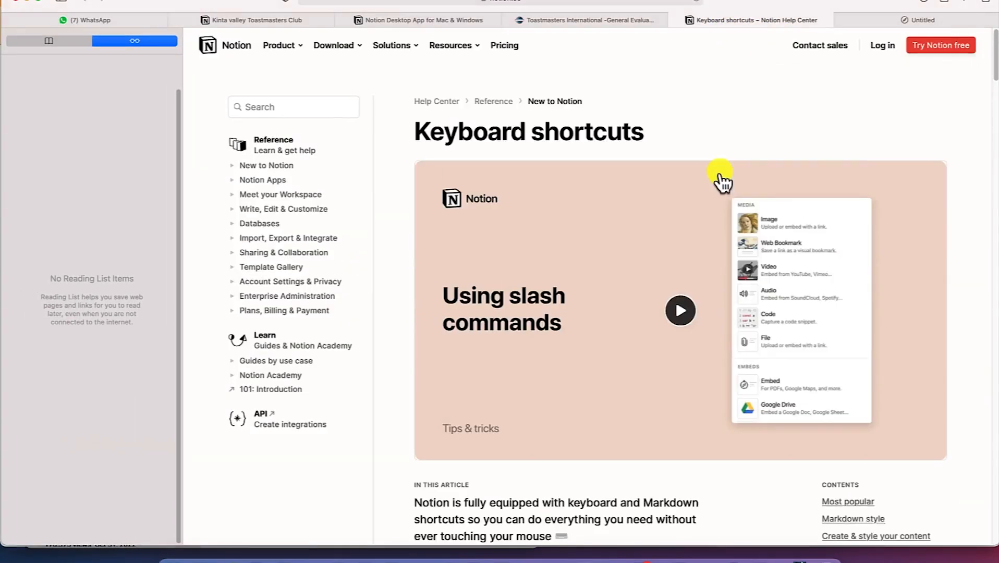
scroll(719, 175, down, 14)
scroll(719, 181, up, 4)
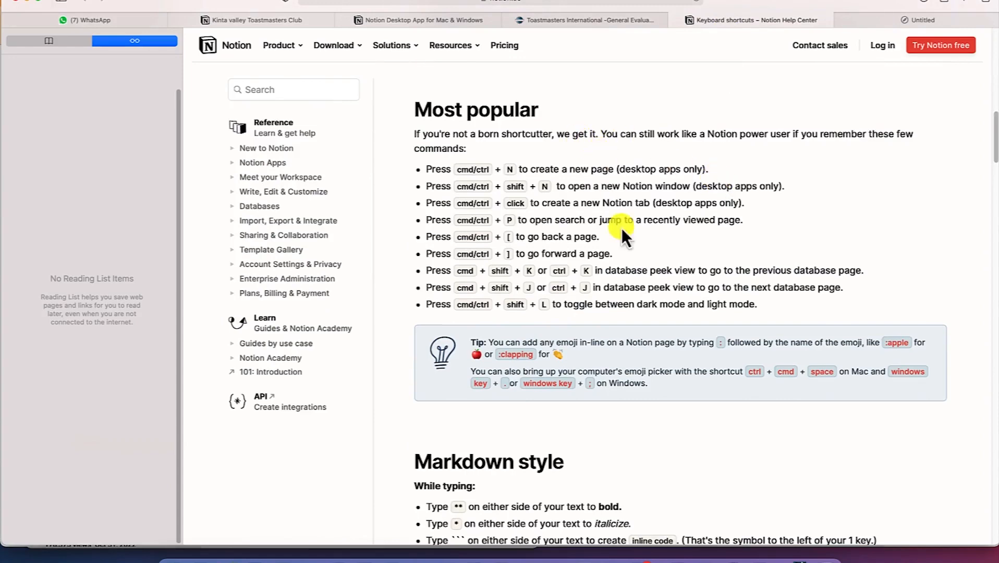
Read down through the article's Markdown and slash-command shortcut lists
scroll(616, 295, down, 3)
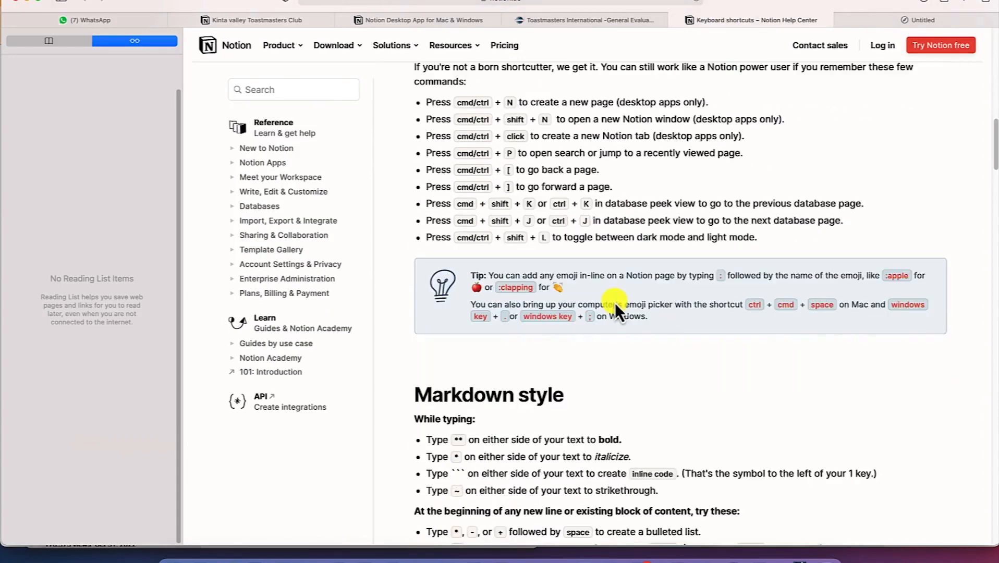
scroll(615, 303, down, 5)
scroll(605, 303, down, 4)
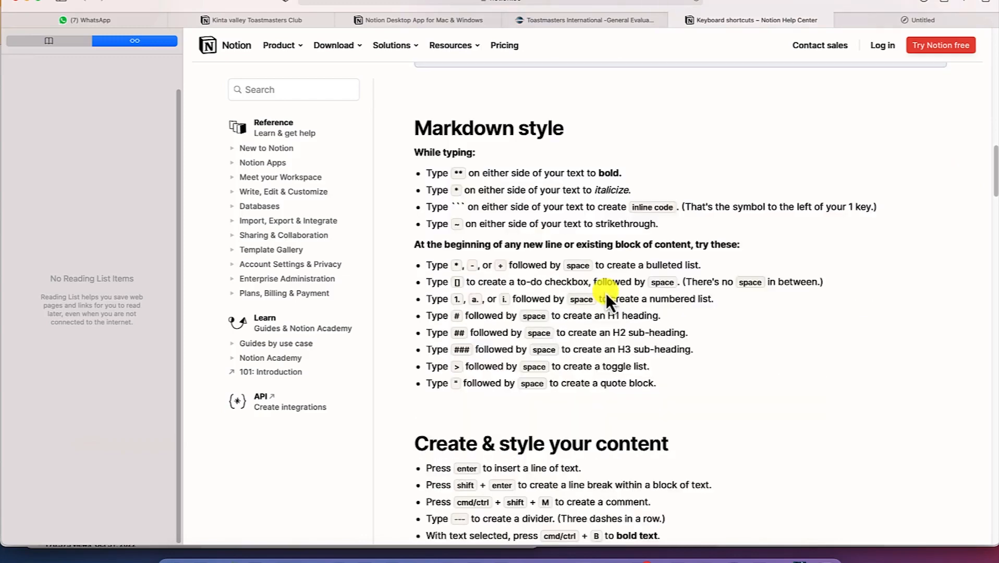
scroll(605, 289, down, 5)
scroll(606, 289, down, 7)
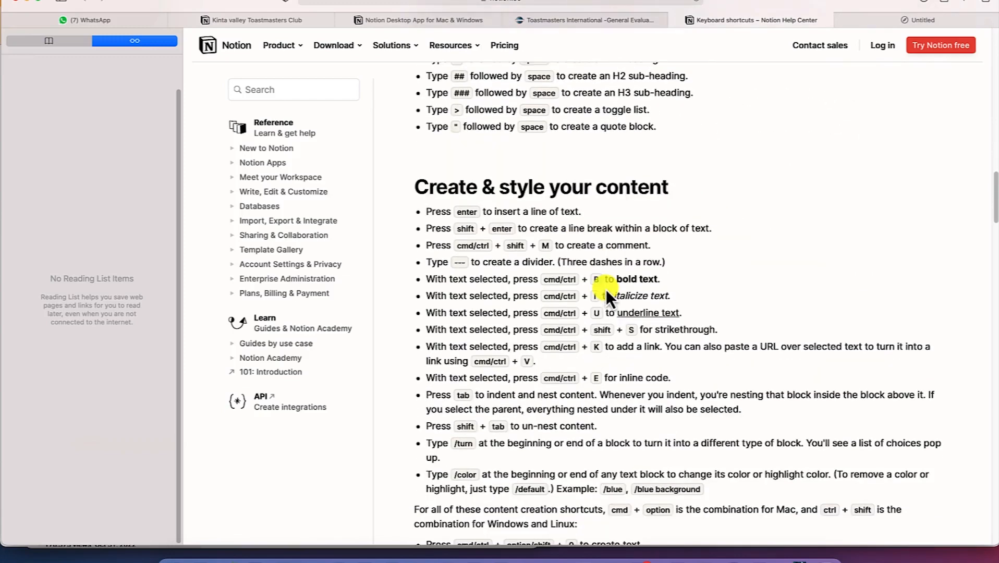
scroll(606, 289, down, 2)
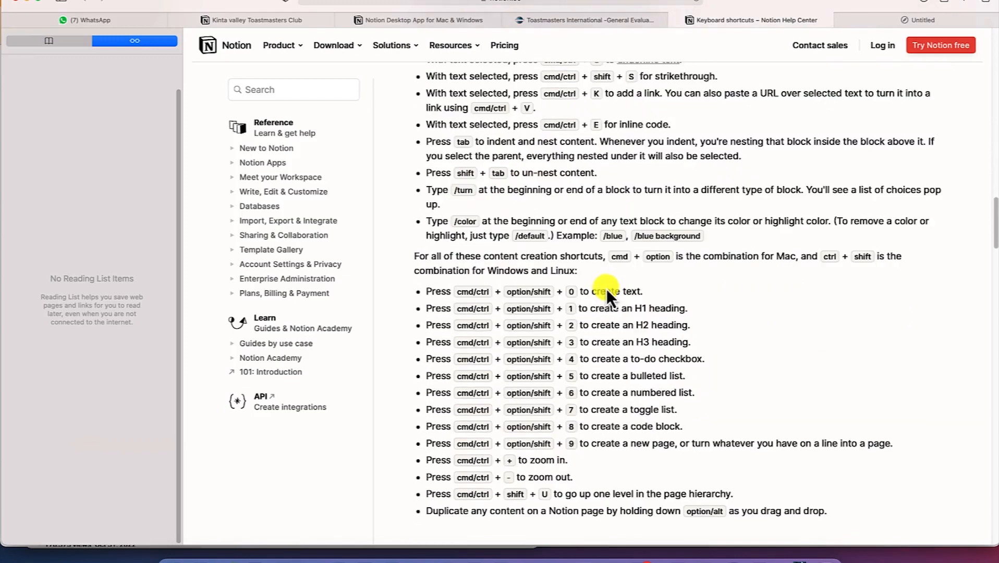
scroll(606, 289, down, 8)
scroll(606, 289, down, 5)
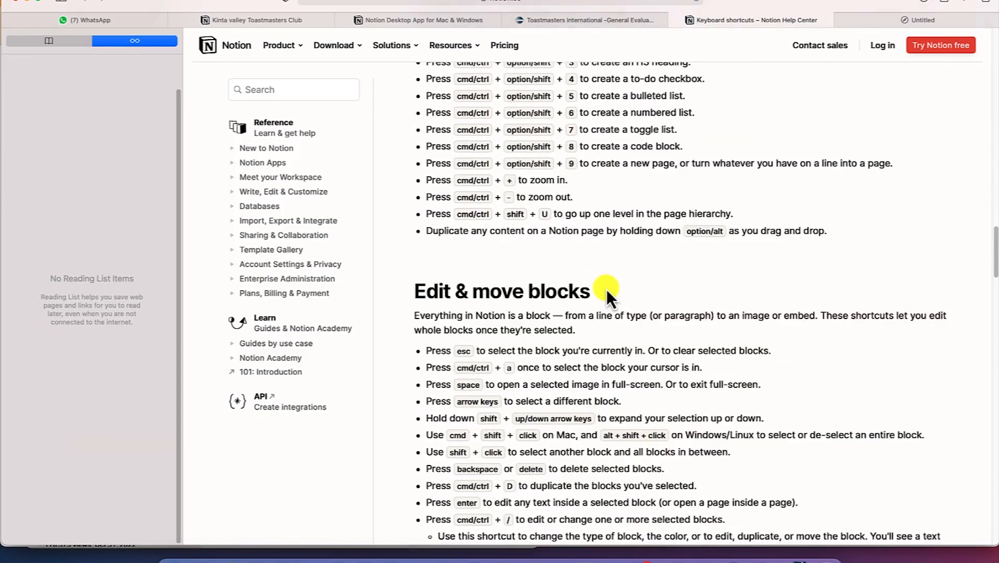
scroll(608, 290, down, 2)
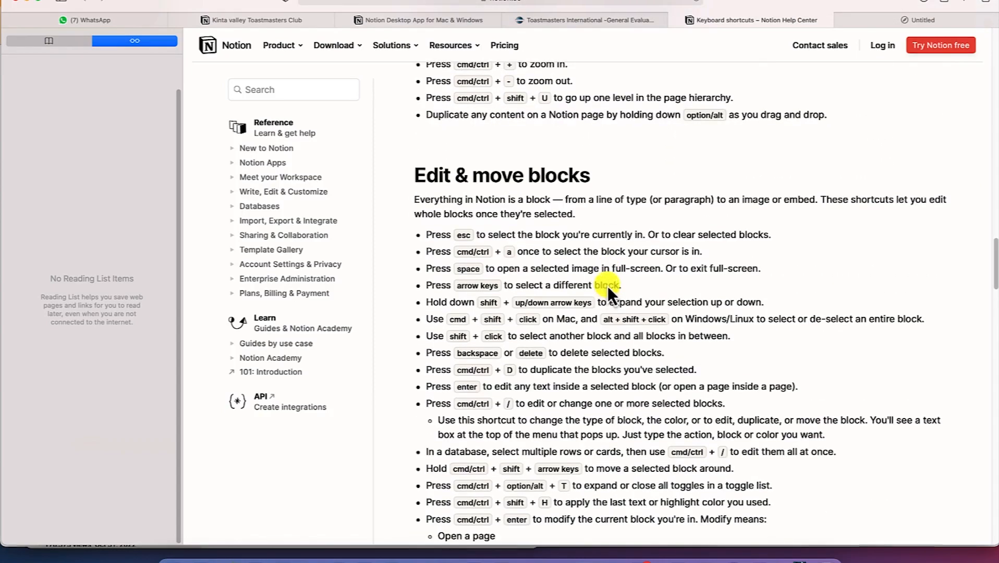
scroll(607, 286, down, 13)
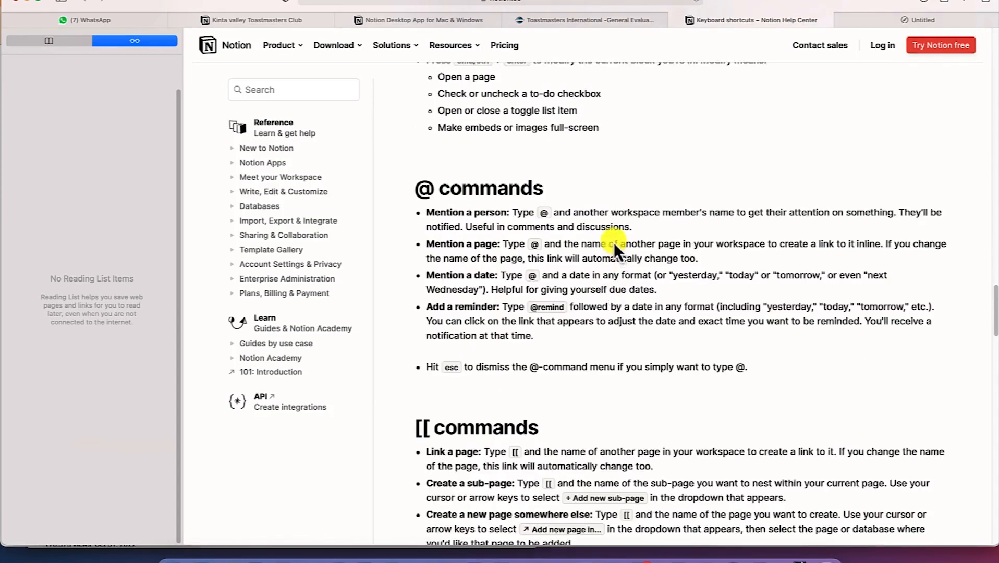
scroll(534, 267, down, 8)
scroll(534, 268, down, 16)
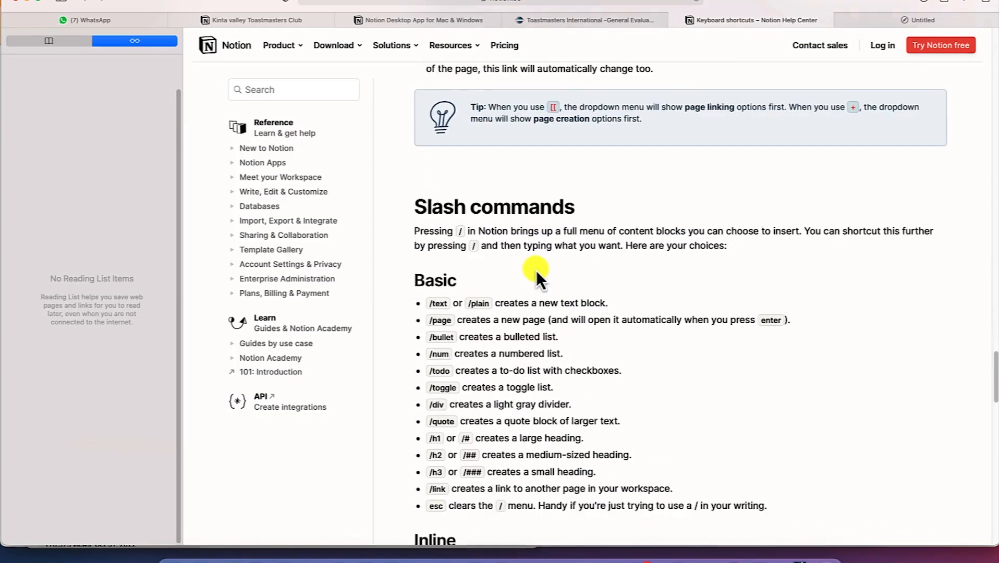
scroll(536, 270, down, 6)
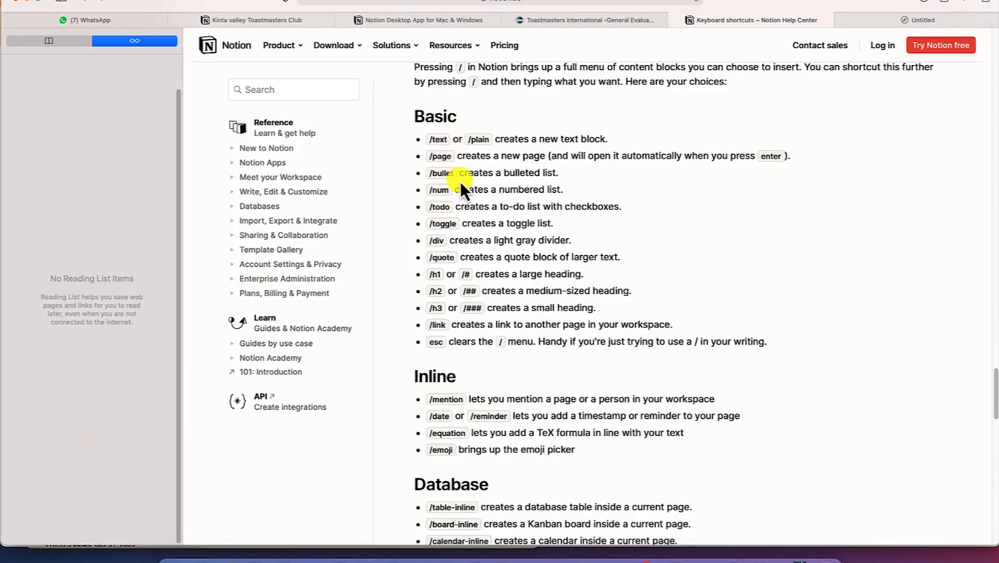
scroll(477, 339, down, 2)
scroll(486, 334, down, 5)
scroll(490, 332, down, 11)
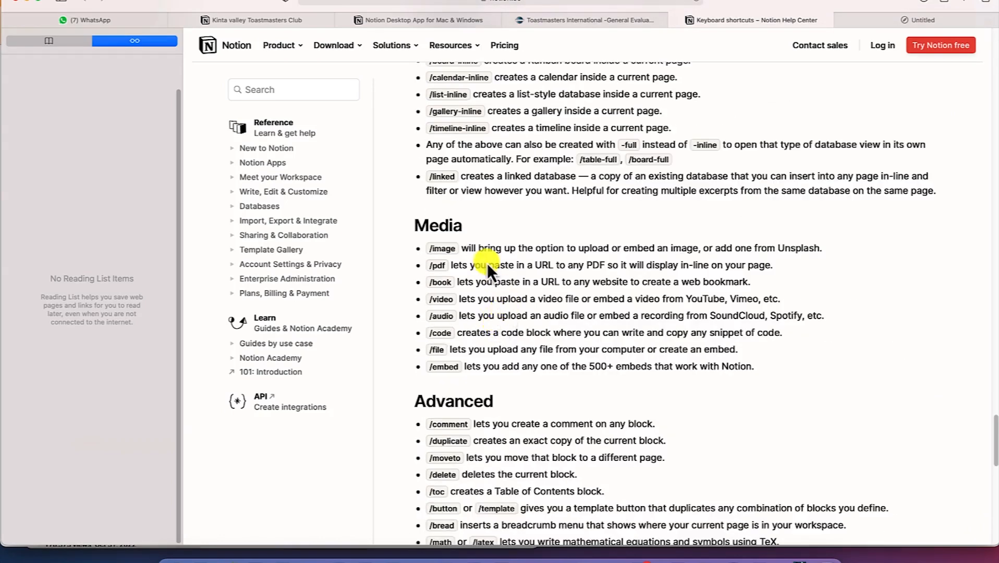
scroll(580, 268, up, 20)
scroll(583, 262, up, 20)
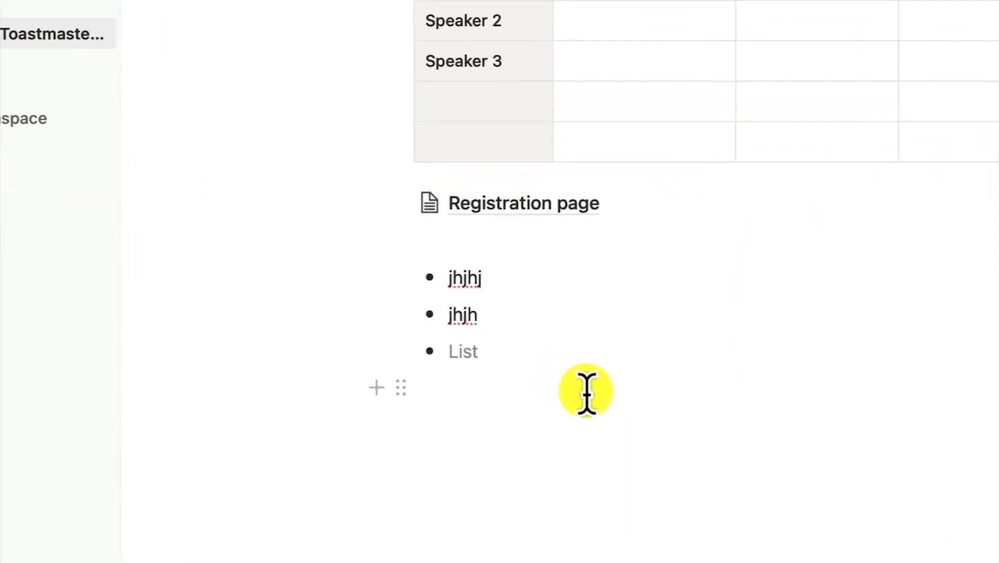
On the empty line under the bullets, add a clapping-hands emoji (:clapping) and a red apple emoji (:appl)
click(491, 396)
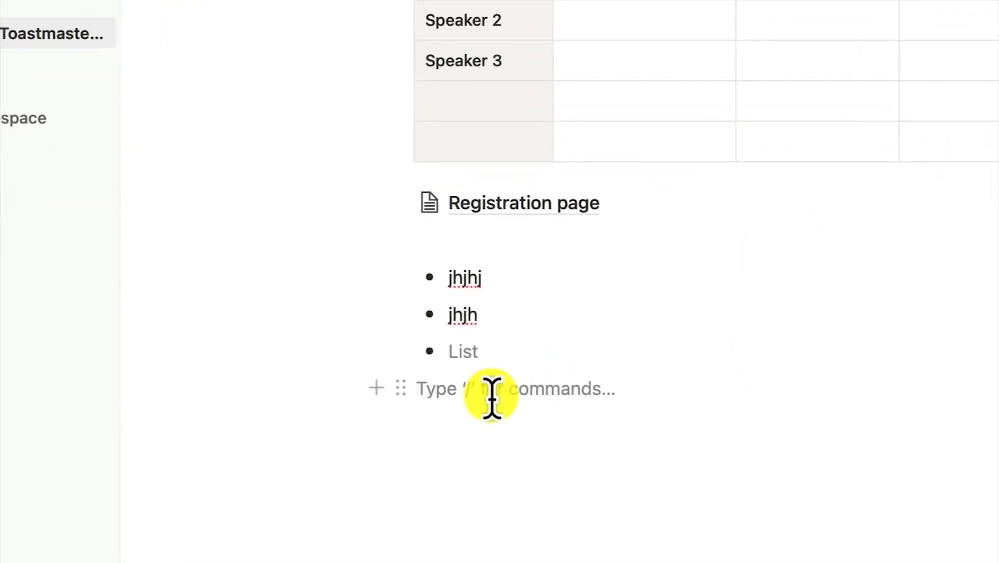
text(:)
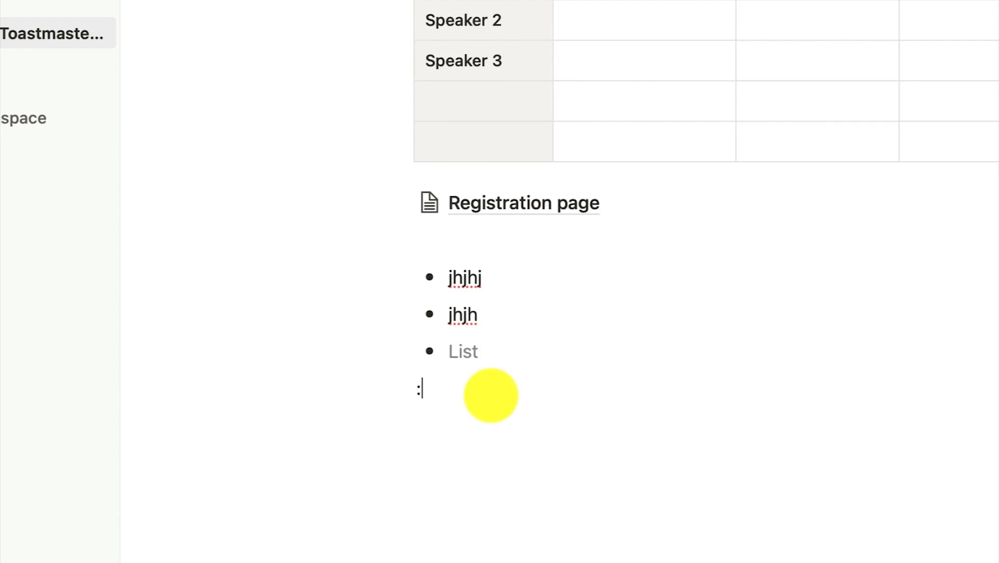
text(clapping)
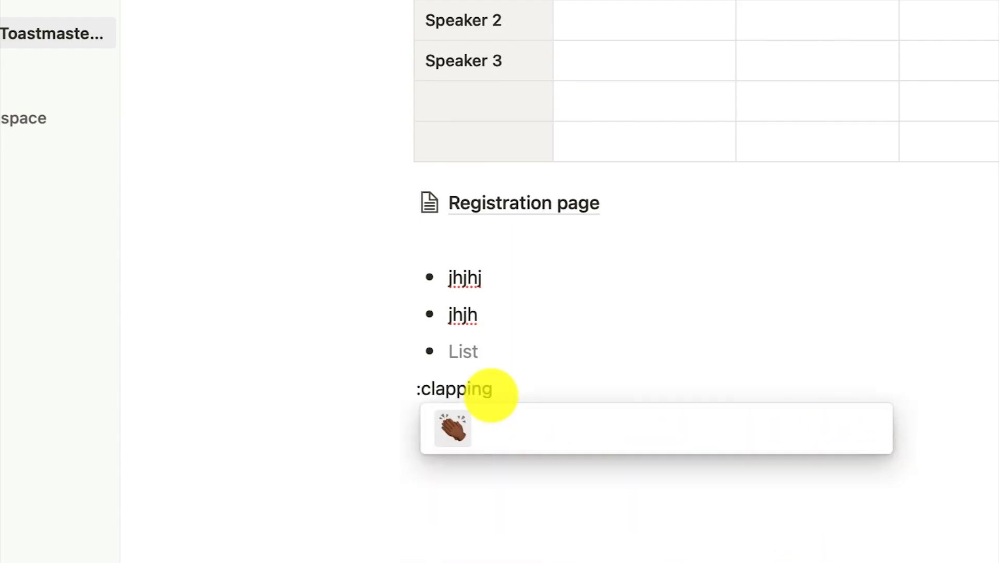
click(451, 430)
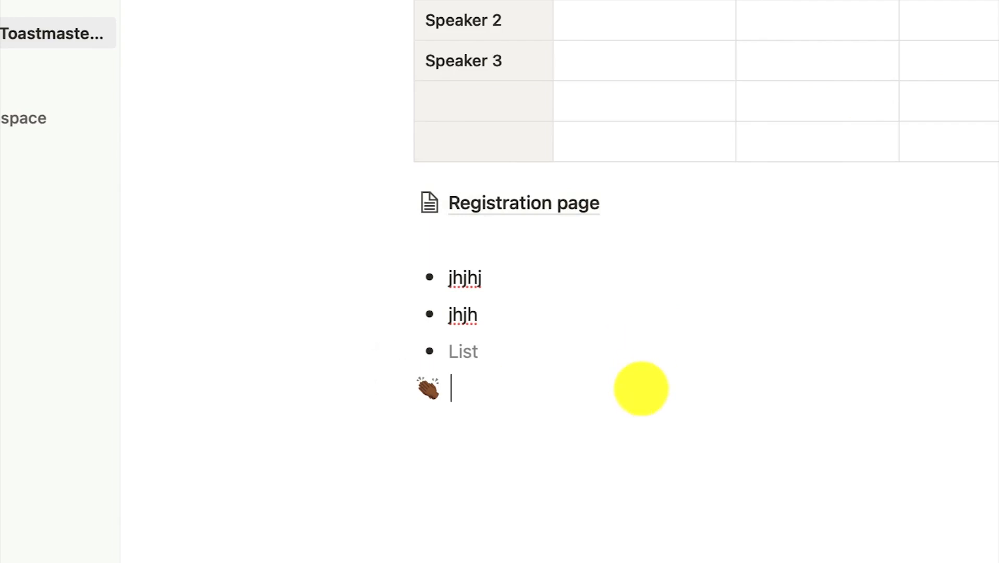
text(:appl)
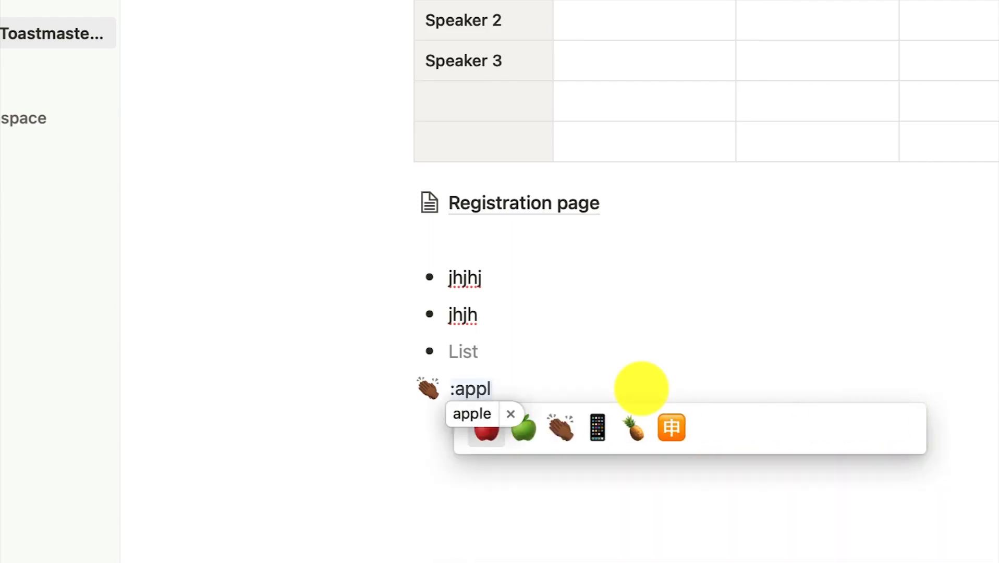
click(488, 431)
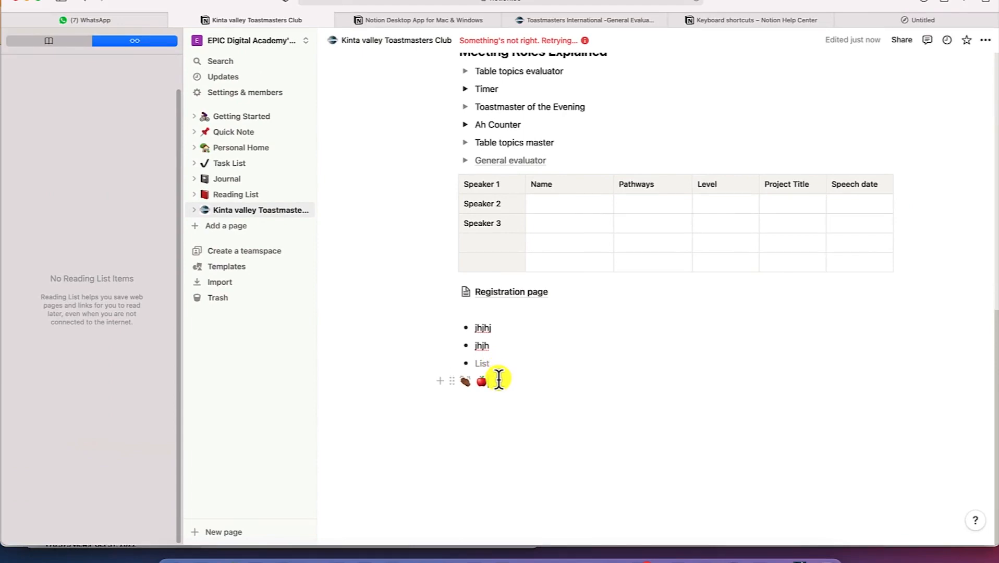
click(712, 20)
scroll(579, 286, down, 8)
scroll(579, 280, down, 1)
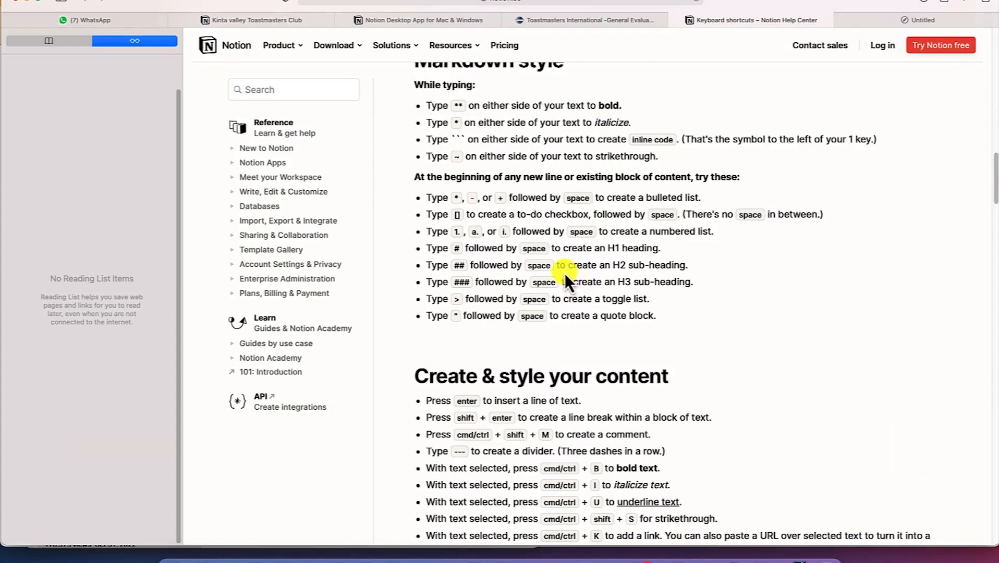
mouse_move(278, 52)
click(278, 23)
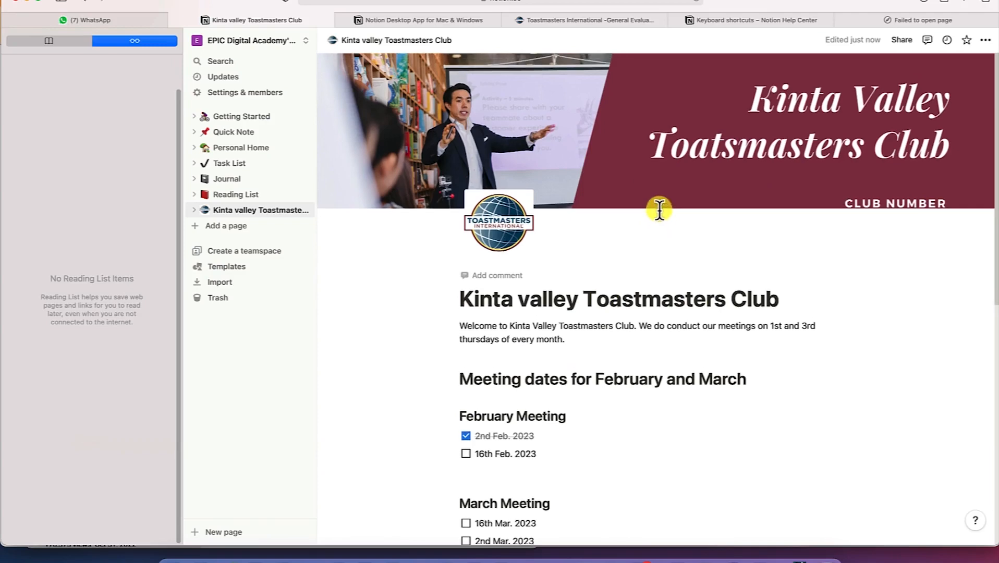
Hide Safari's Reading List sidebar so the club page spans the full window
scroll(657, 208, down, 5)
scroll(658, 208, down, 6)
scroll(658, 209, up, 10)
key(super+shift+l)
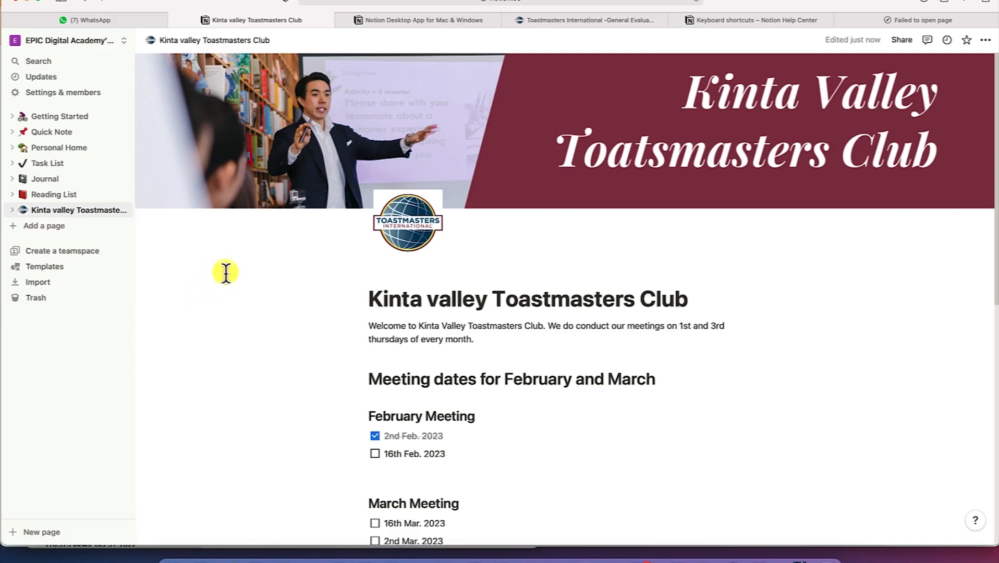
scroll(394, 323, down, 5)
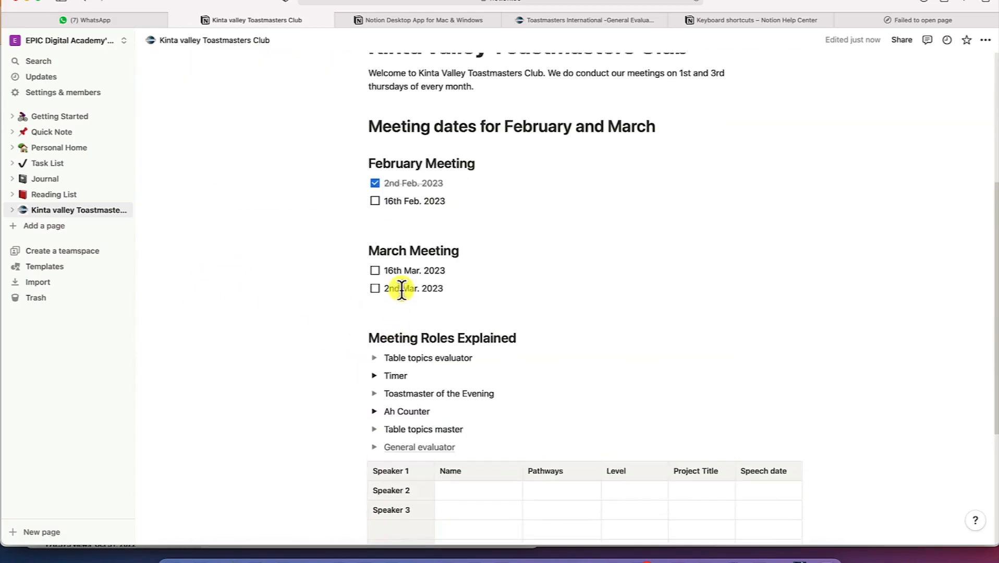
scroll(402, 290, down, 5)
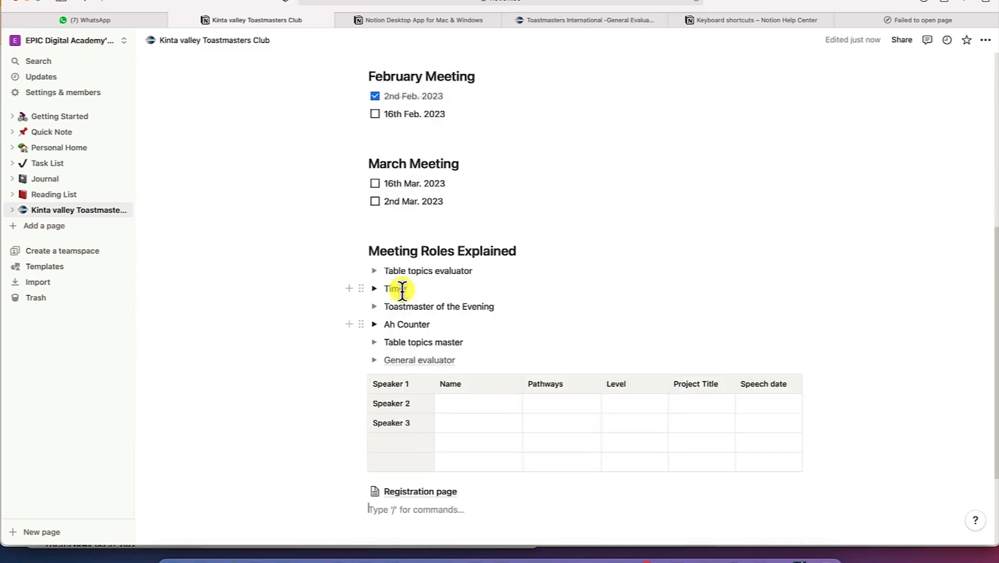
scroll(402, 289, up, 2)
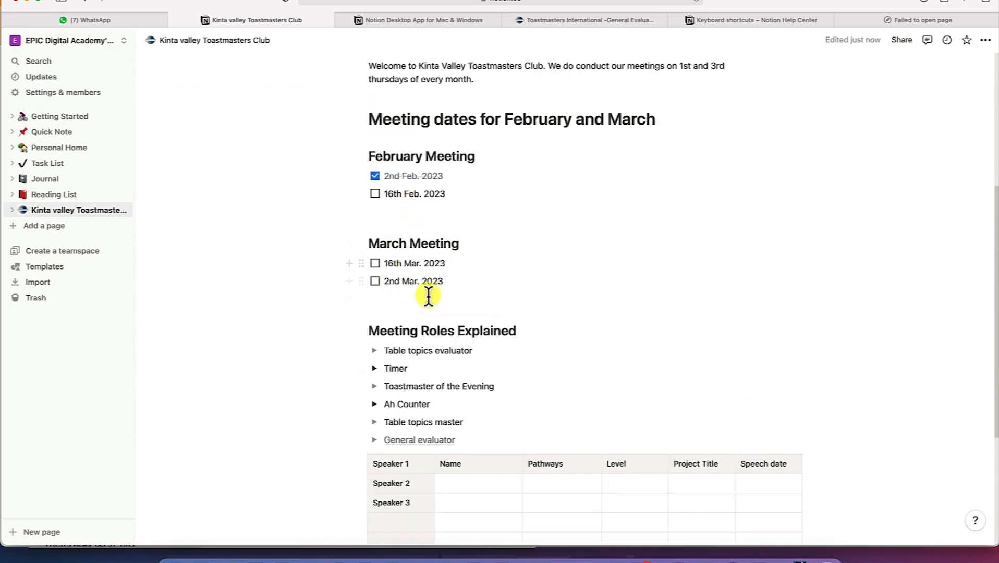
Add a Heading 1 'Speaker's details' below General evaluator and select its text
scroll(428, 296, down, 2)
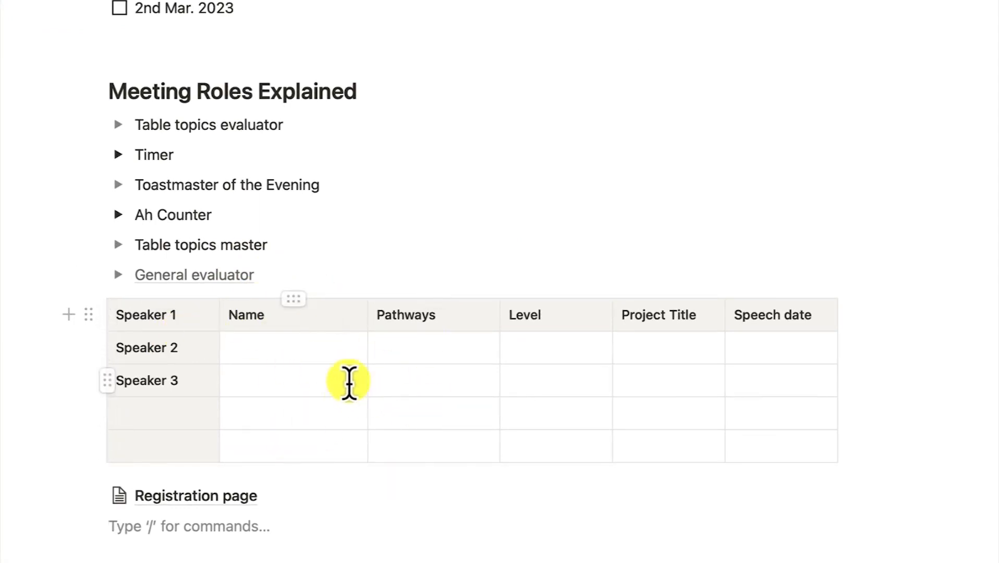
click(346, 273)
key(Return)
key(Return)
key(Return)
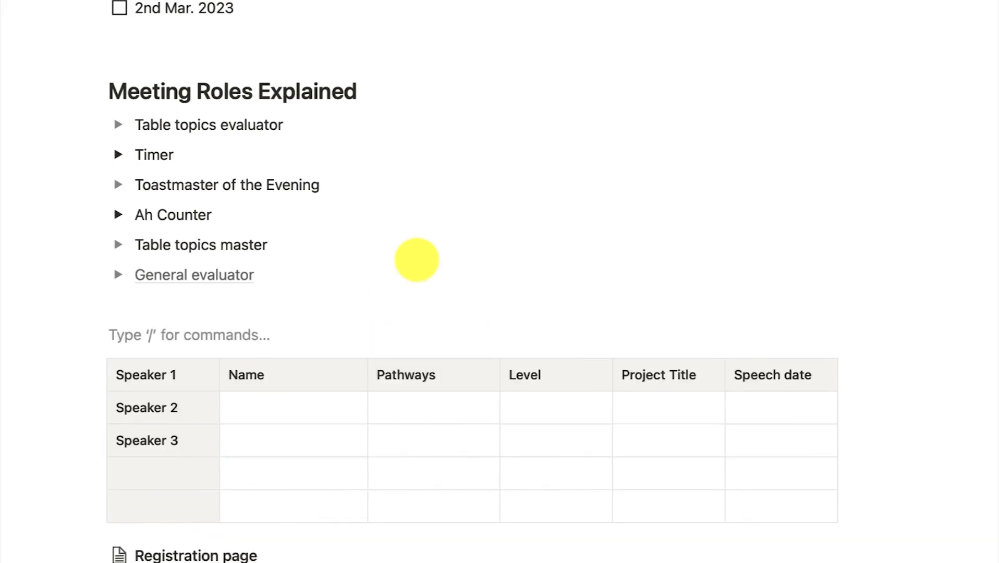
text(/)
click(233, 210)
text(Speaker's details)
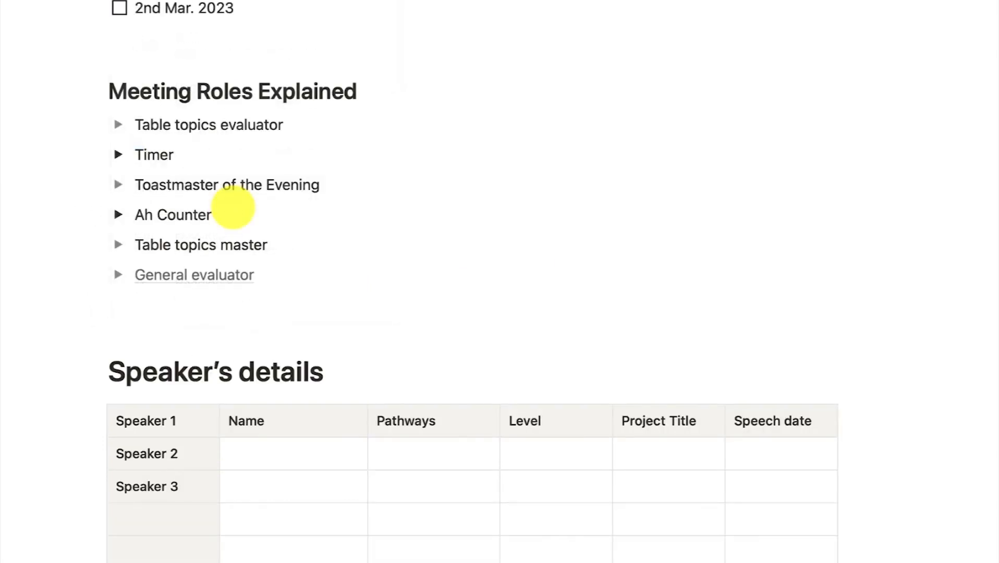
scroll(304, 401, down, 2)
drag(350, 306, 71, 293)
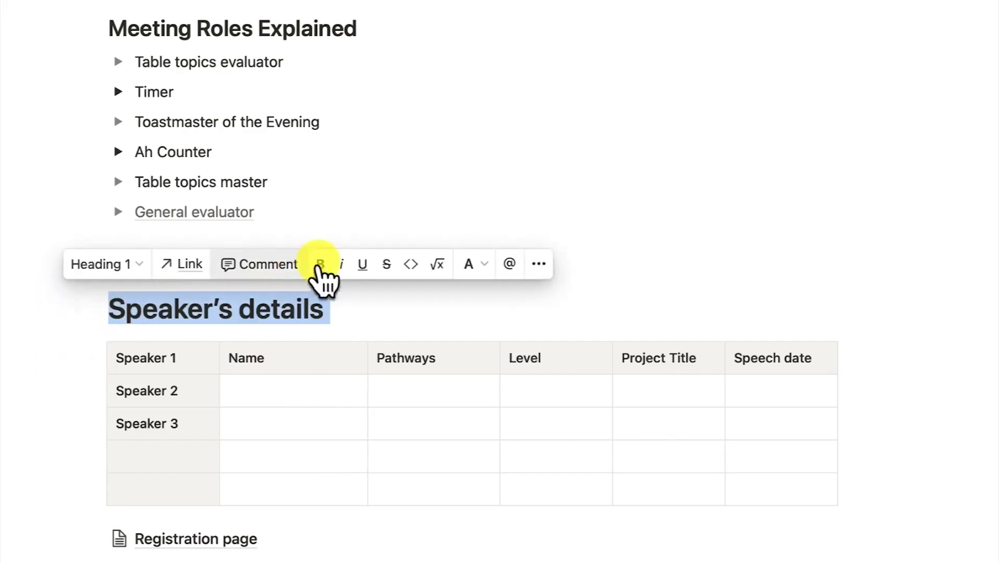
Turn the Speaker's details heading into a page nested in Kinta valley Toastmasters Club
click(537, 265)
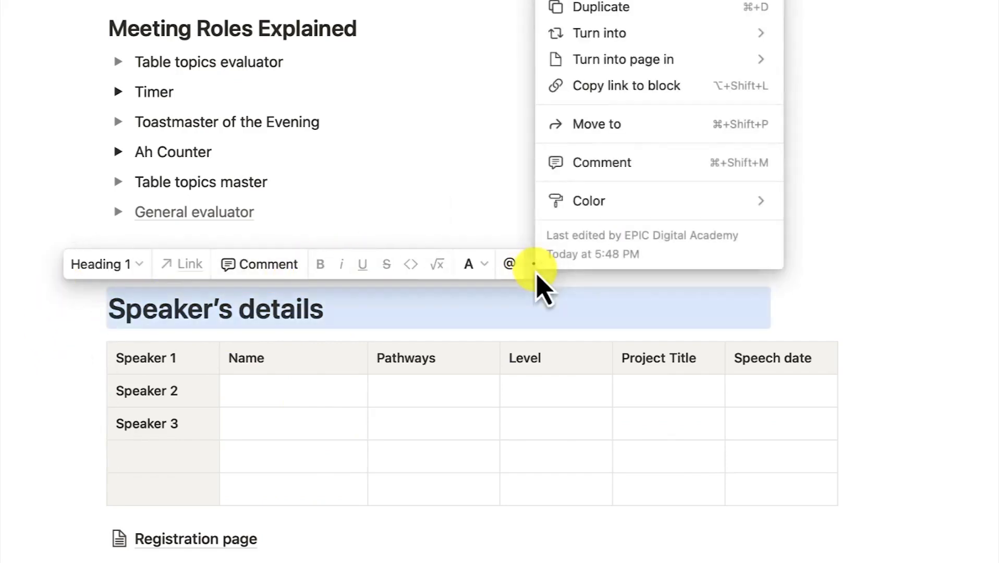
mouse_move(631, 63)
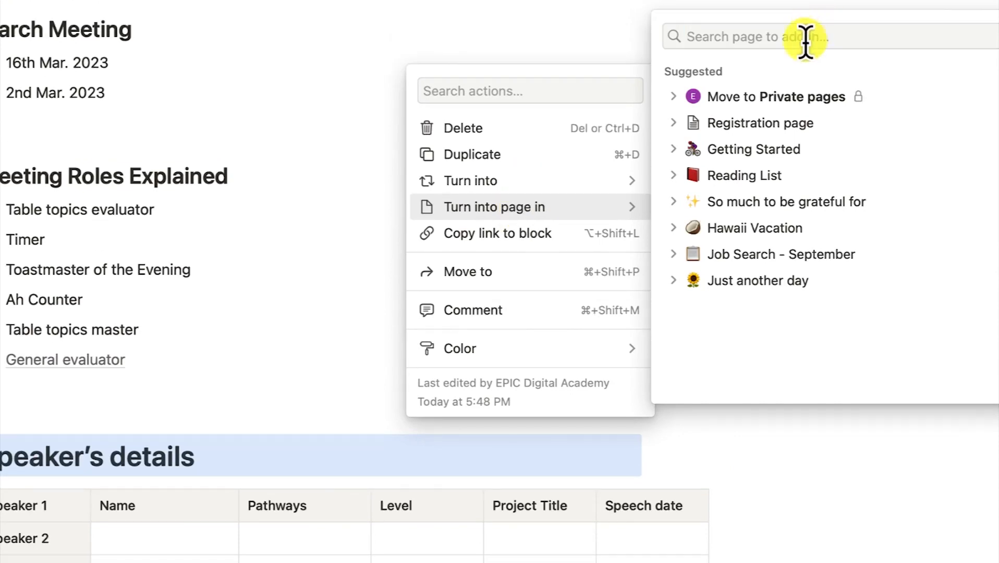
click(814, 32)
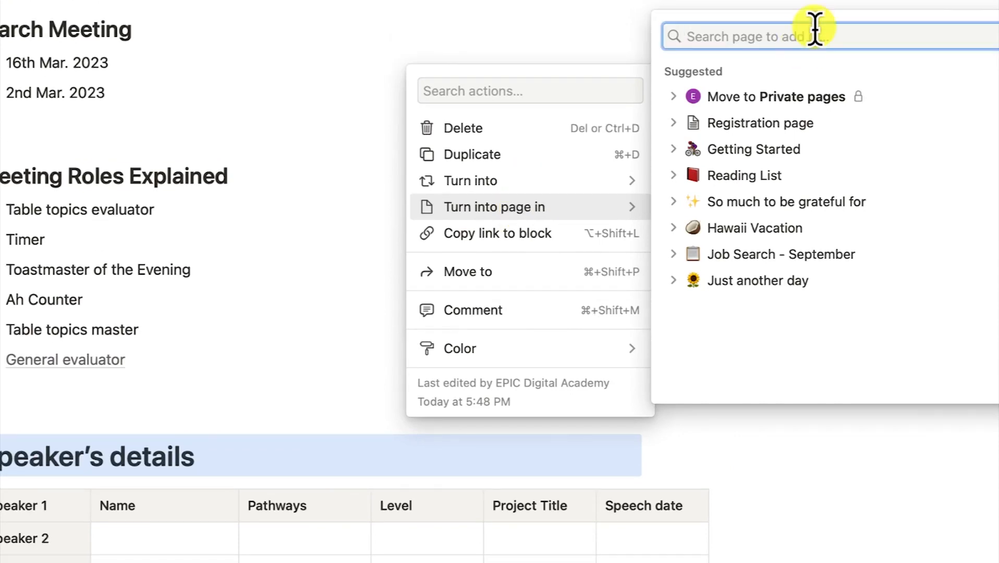
text(kinta)
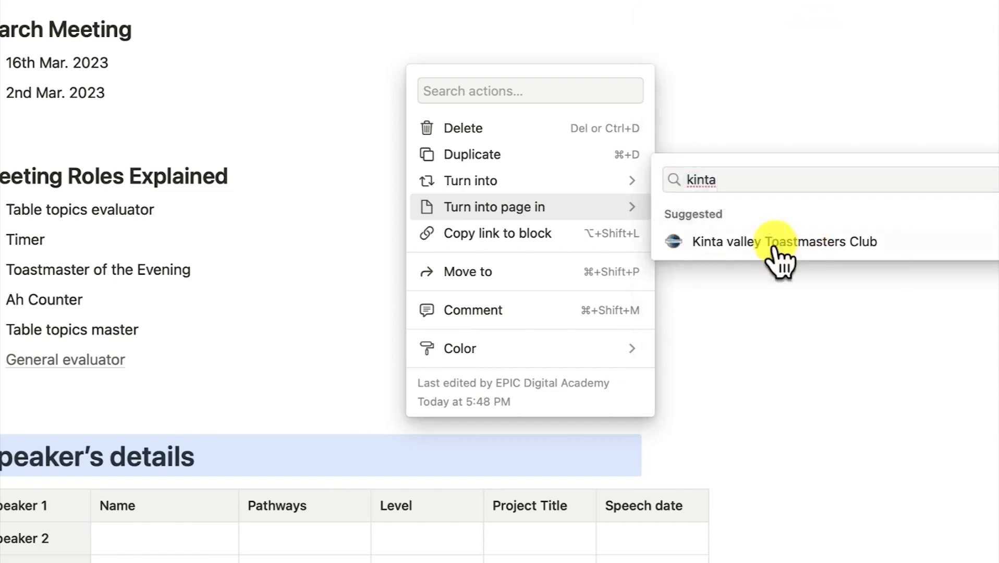
click(776, 242)
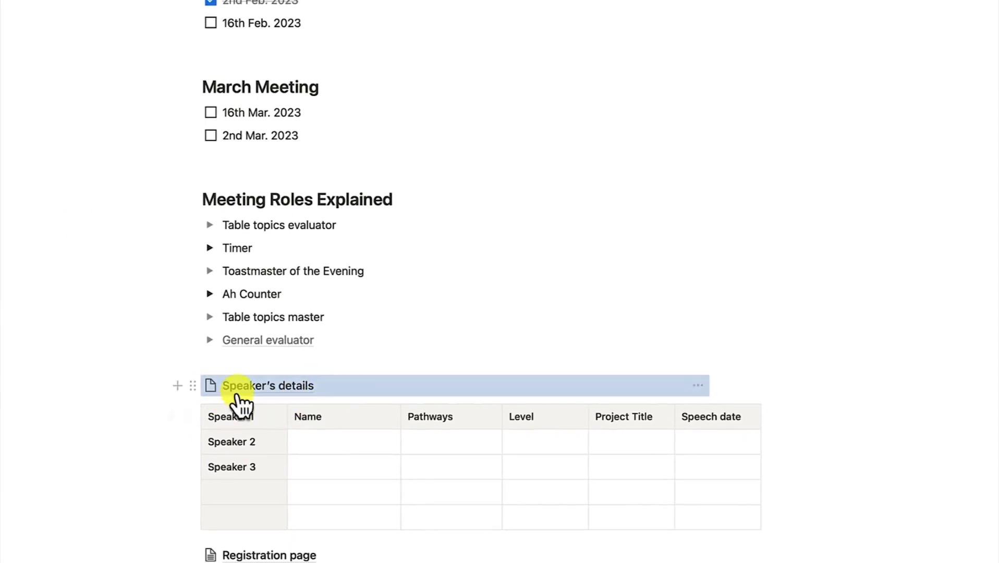
Move the speakers table into the Speaker's details page
click(187, 417)
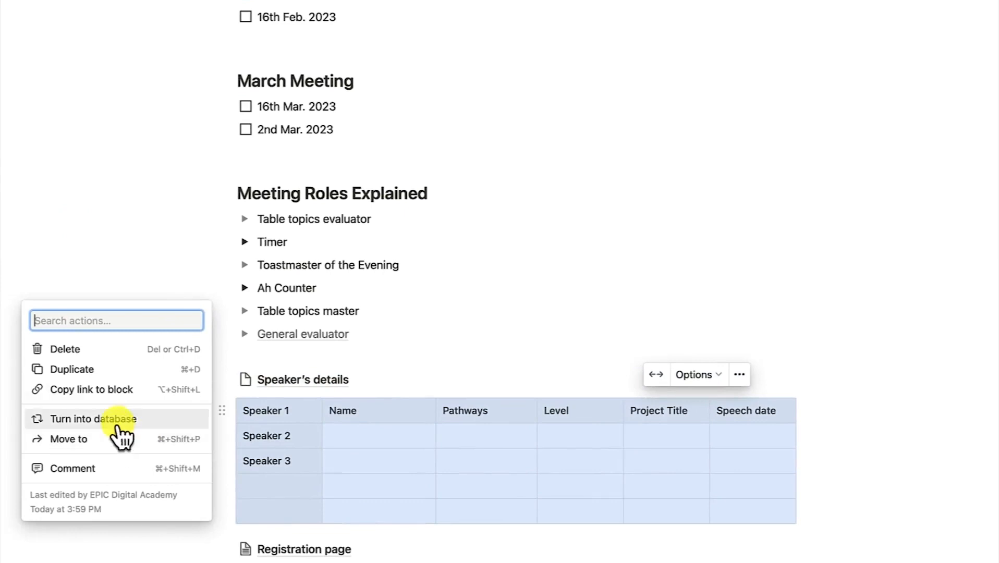
click(116, 438)
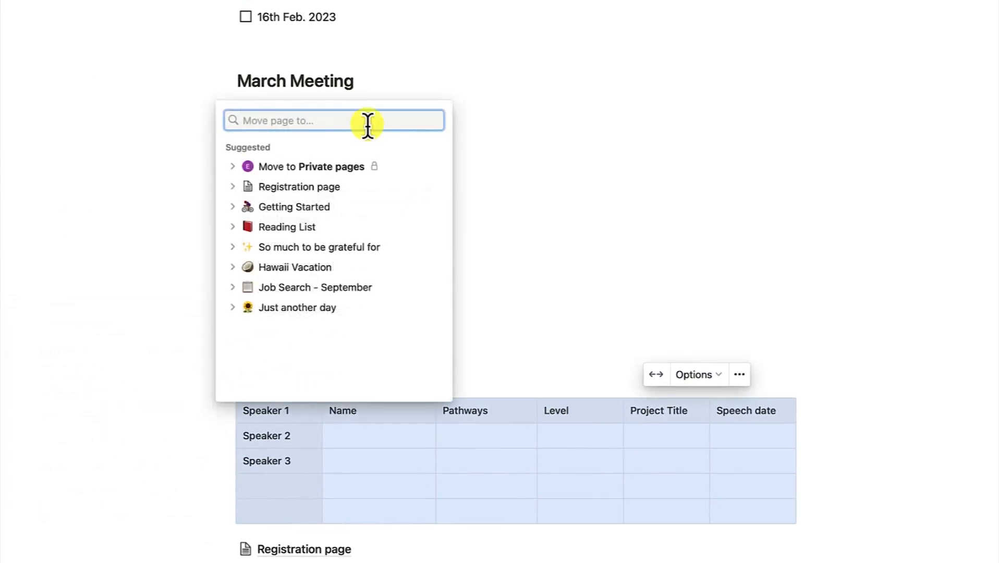
text(speaker)
click(309, 392)
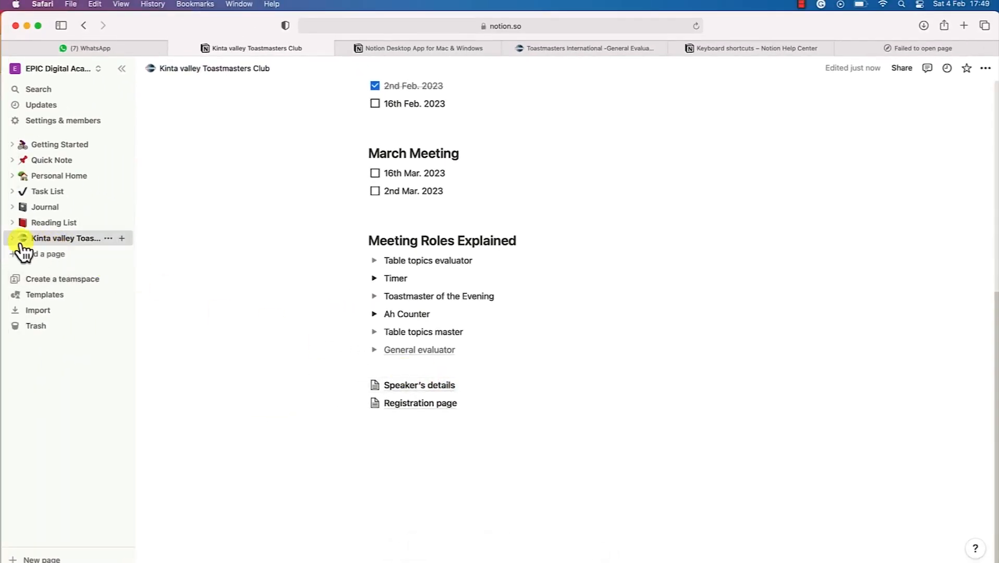
Check the table in Speaker's details via the sidebar, then go back to the club page
click(11, 238)
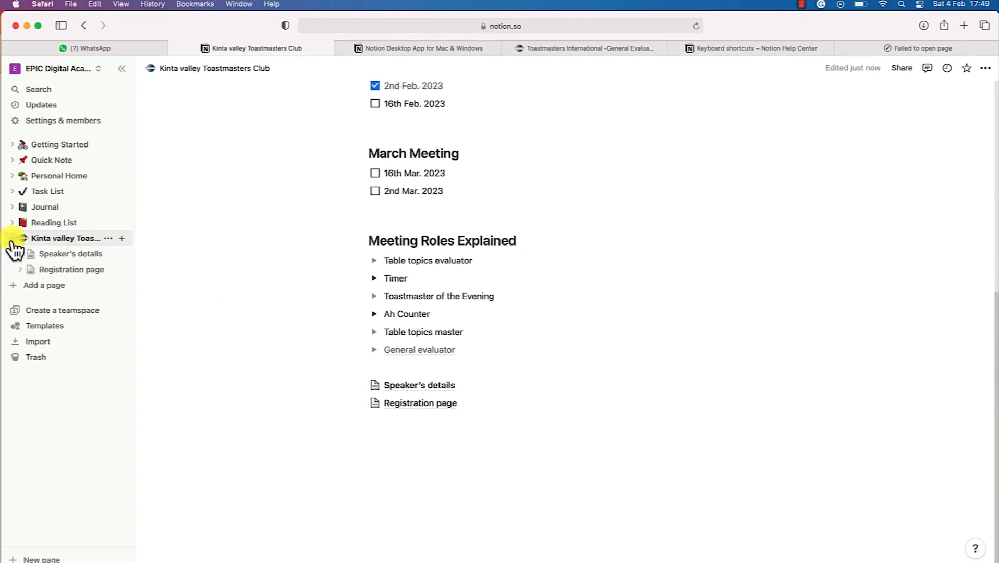
click(66, 255)
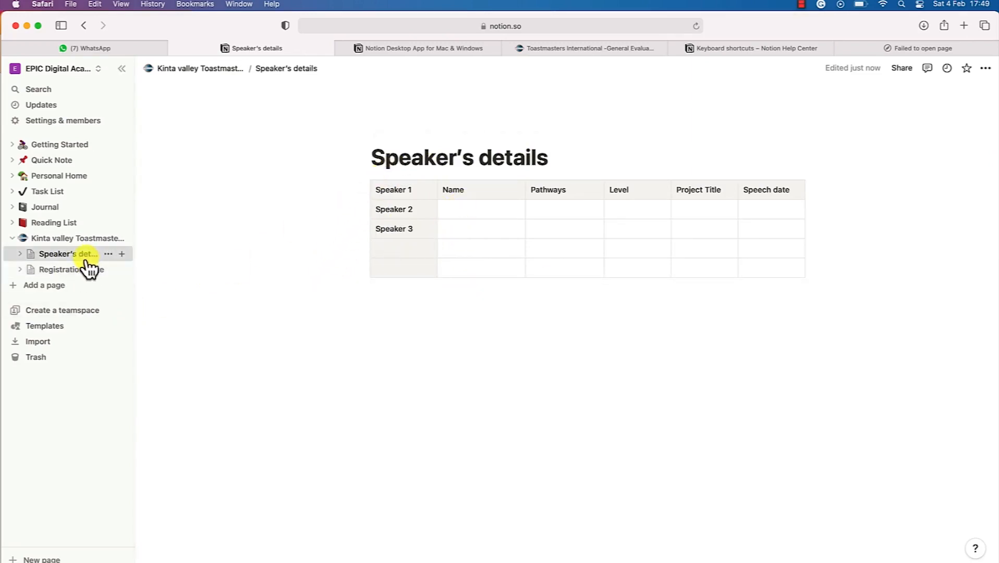
click(66, 239)
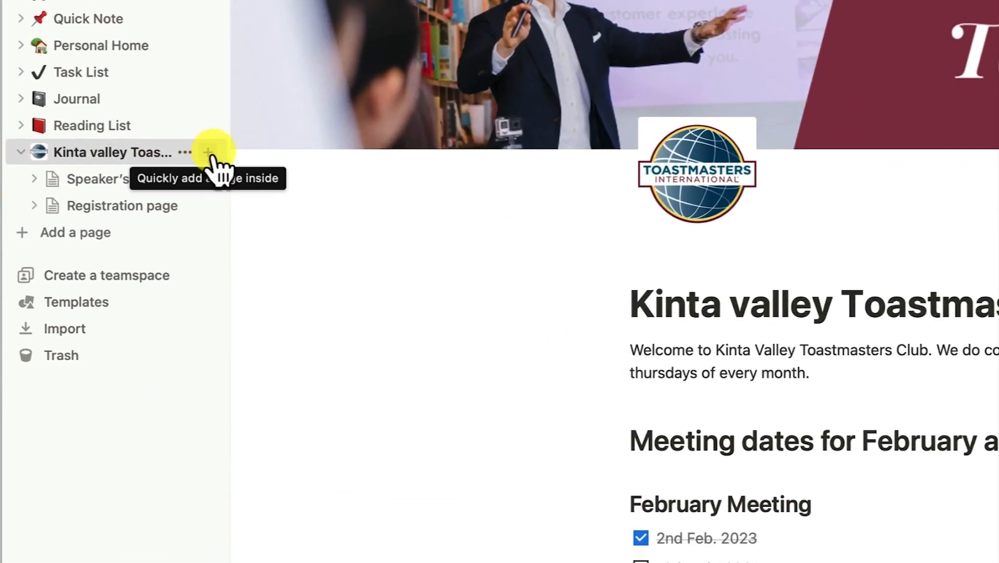
Add subpage 'Table topics session' with text 'The table topics master takes over the control'
click(209, 154)
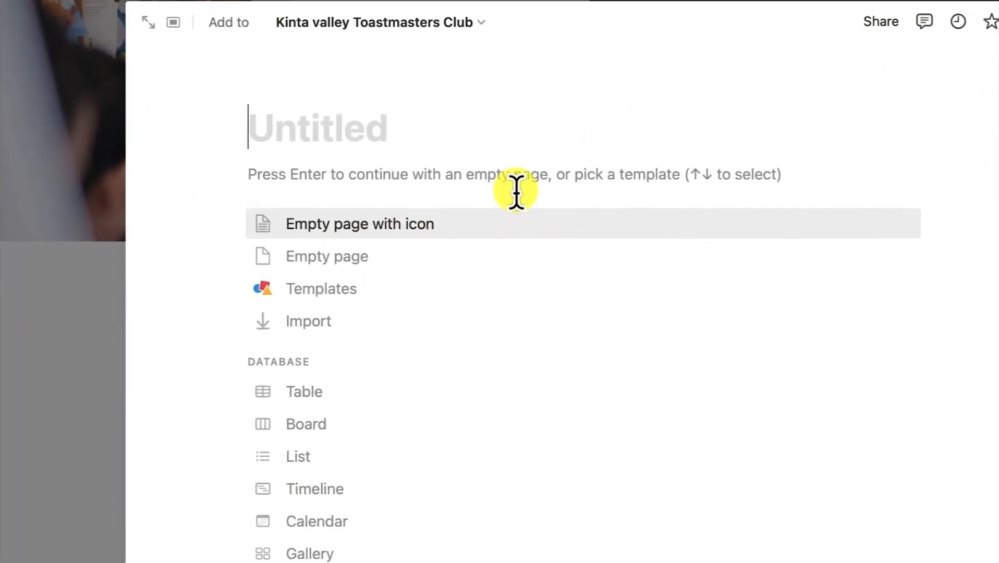
text(Table topics session)
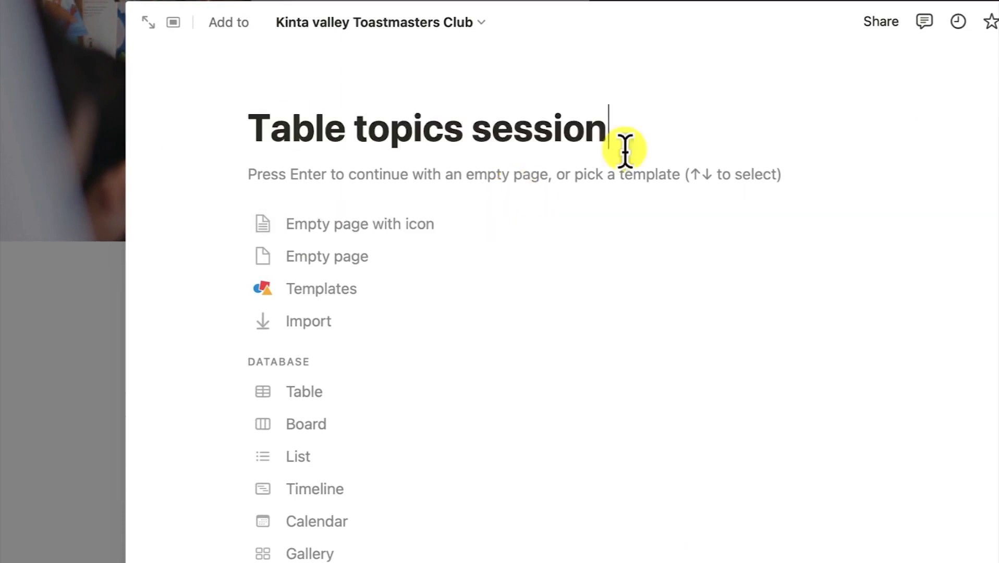
click(393, 174)
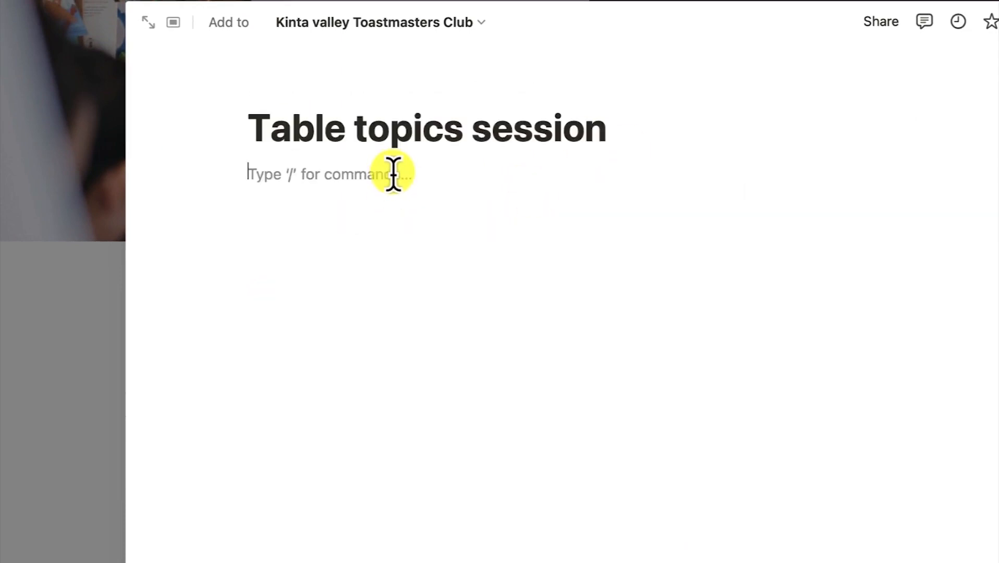
text(The table topics master takes o)
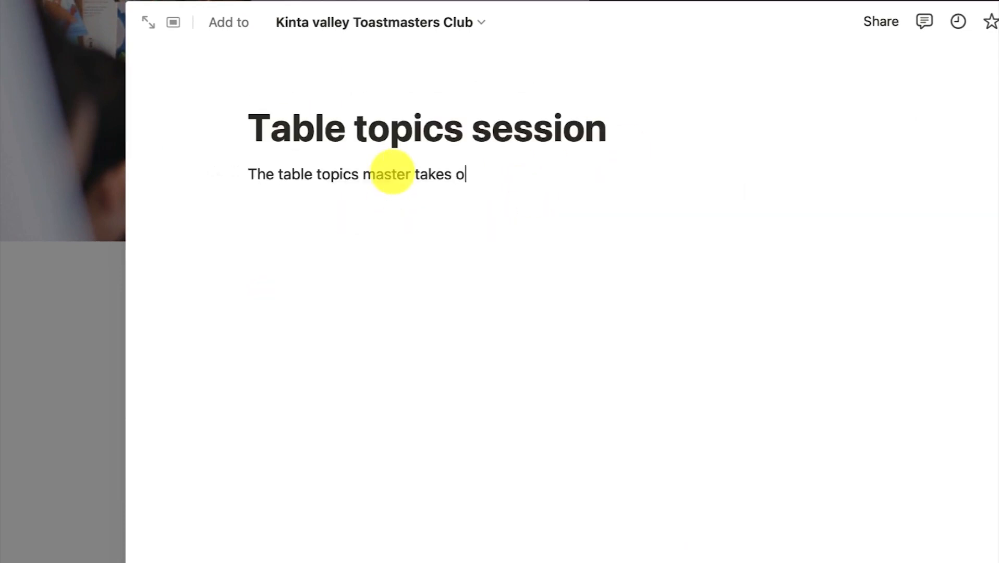
text(ver the control)
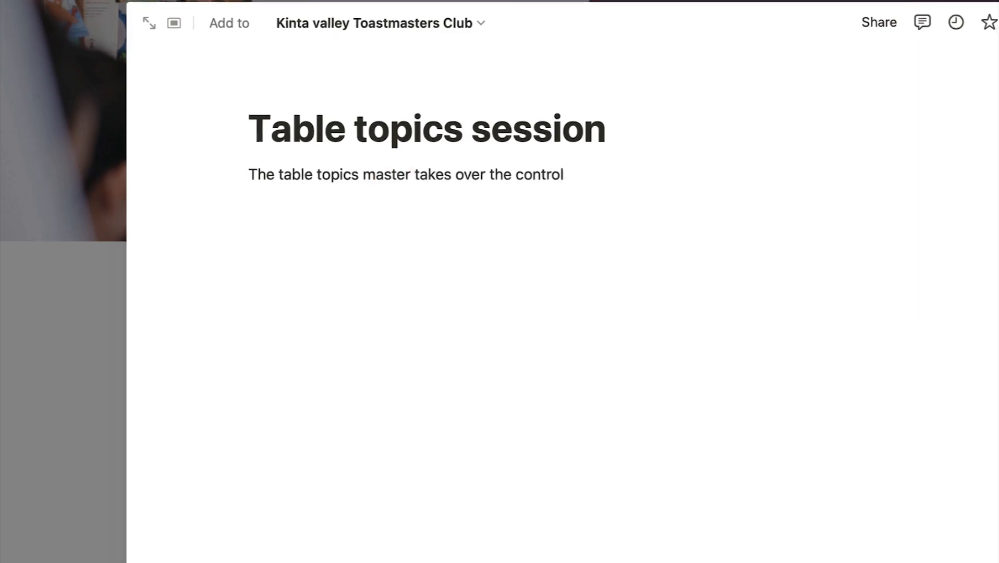
click(994, 341)
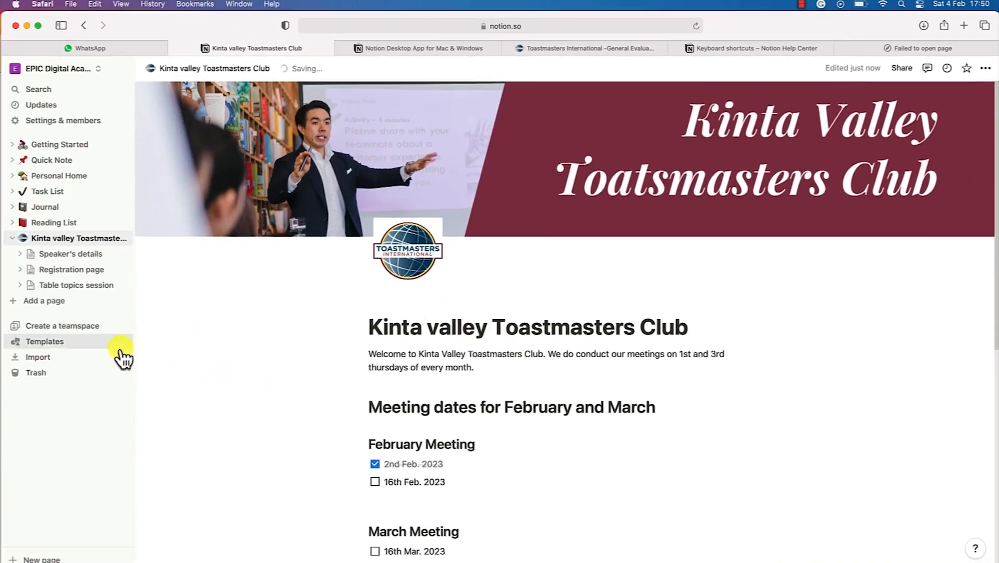
Open Table topics session, Registration page, and finally Speaker's details from the sidebar
click(55, 286)
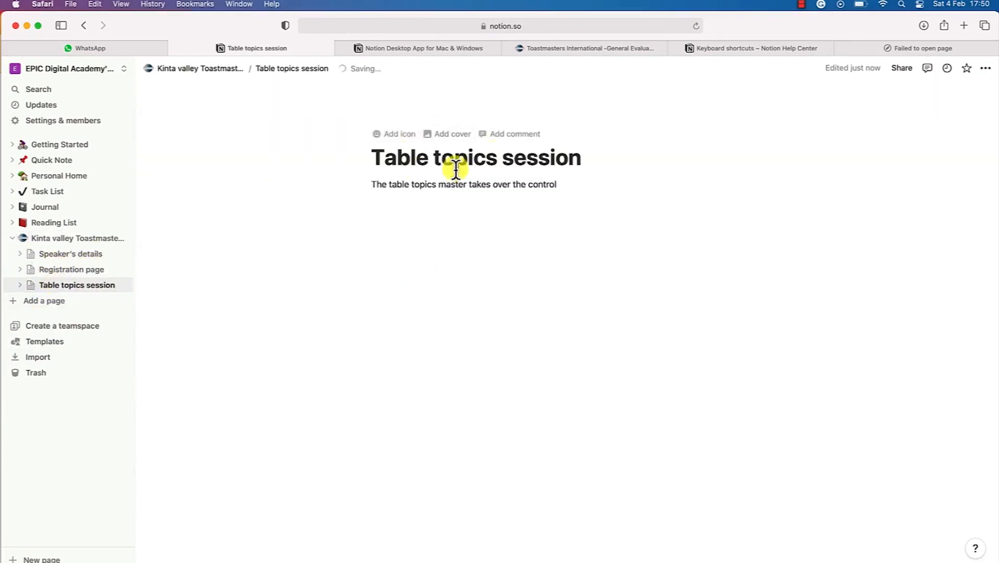
click(54, 275)
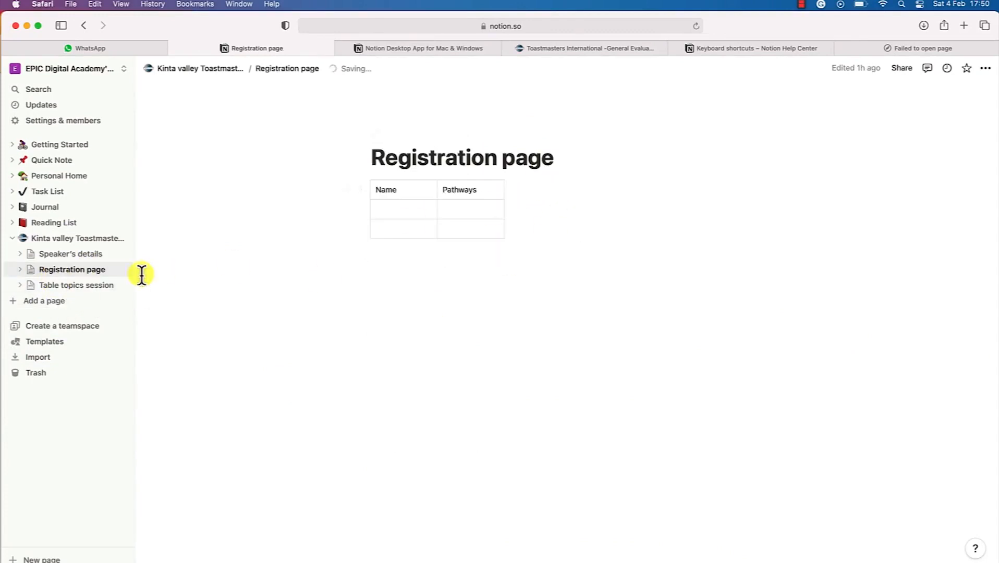
click(73, 255)
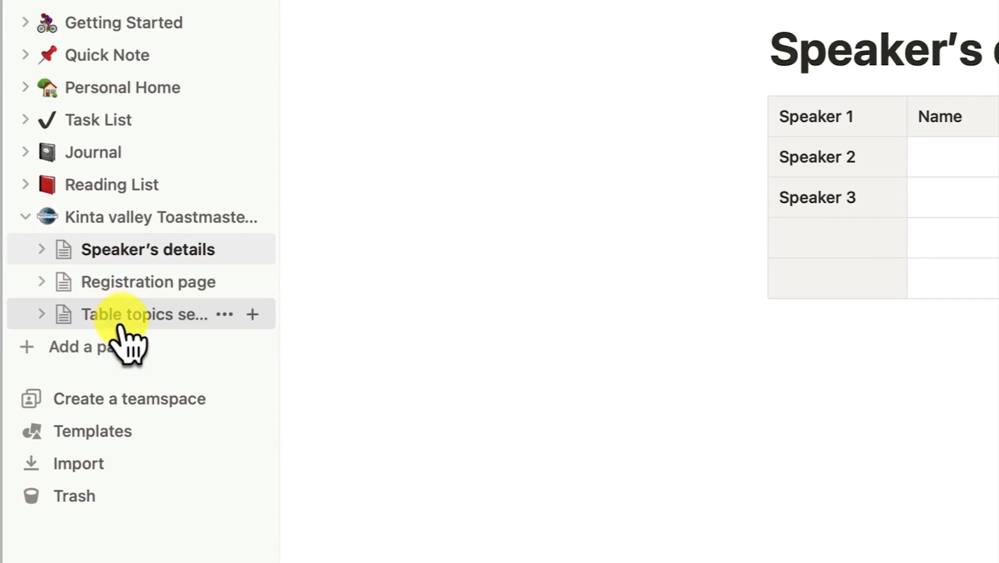
Drag Table topics session to the top and Speaker's details to the bottom, then open Kinta valley
click(121, 322)
drag(121, 322, 140, 236)
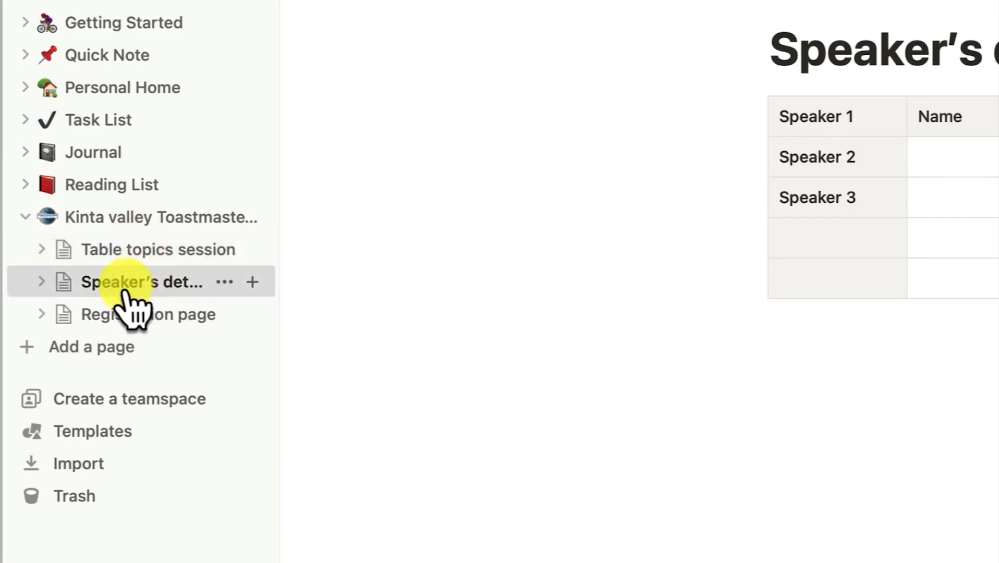
drag(125, 285, 129, 338)
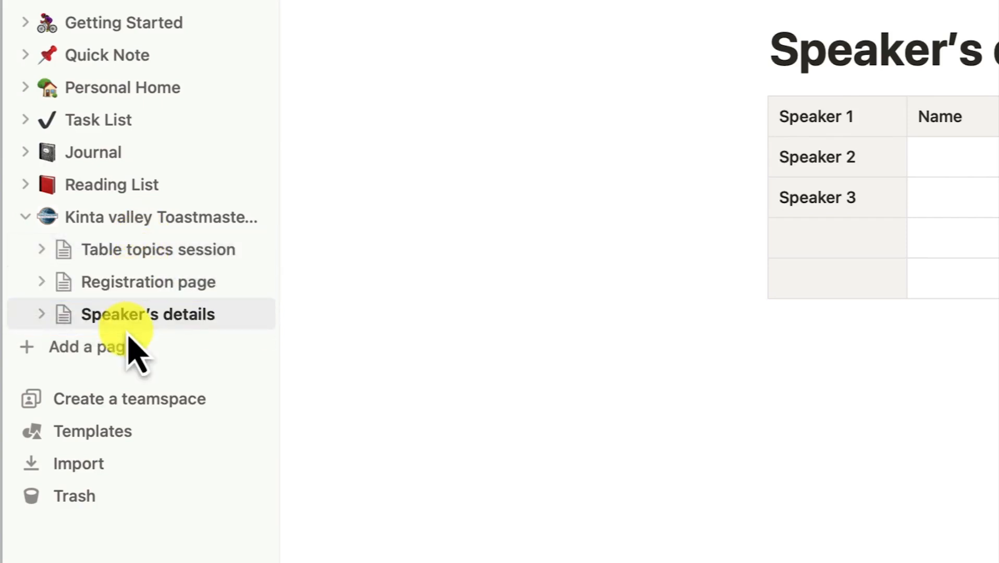
click(29, 218)
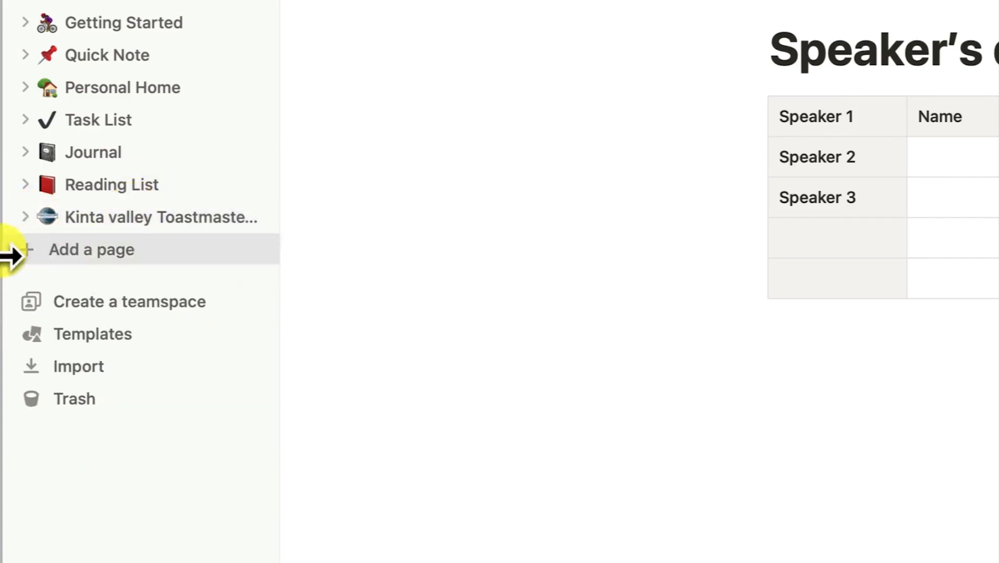
click(25, 218)
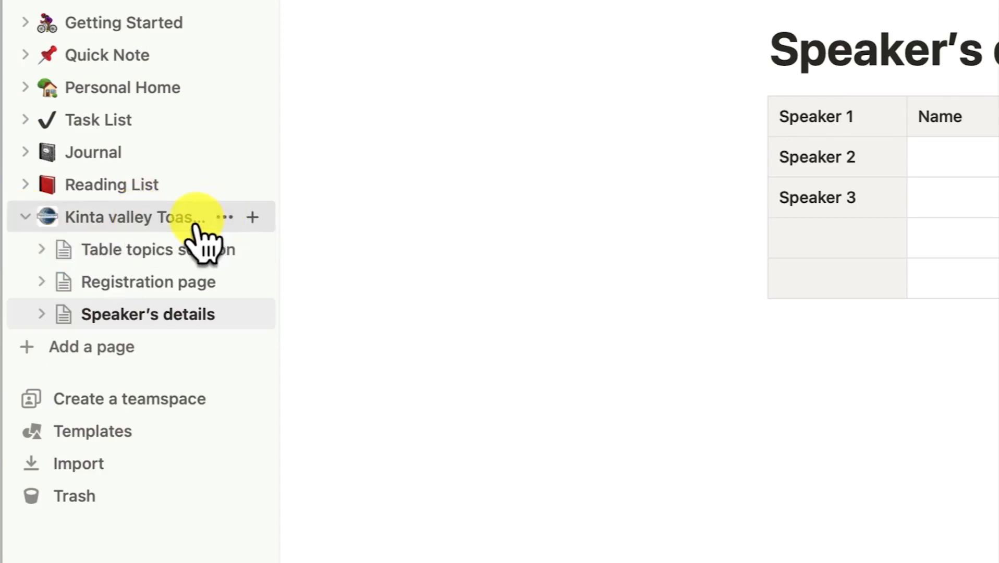
click(148, 220)
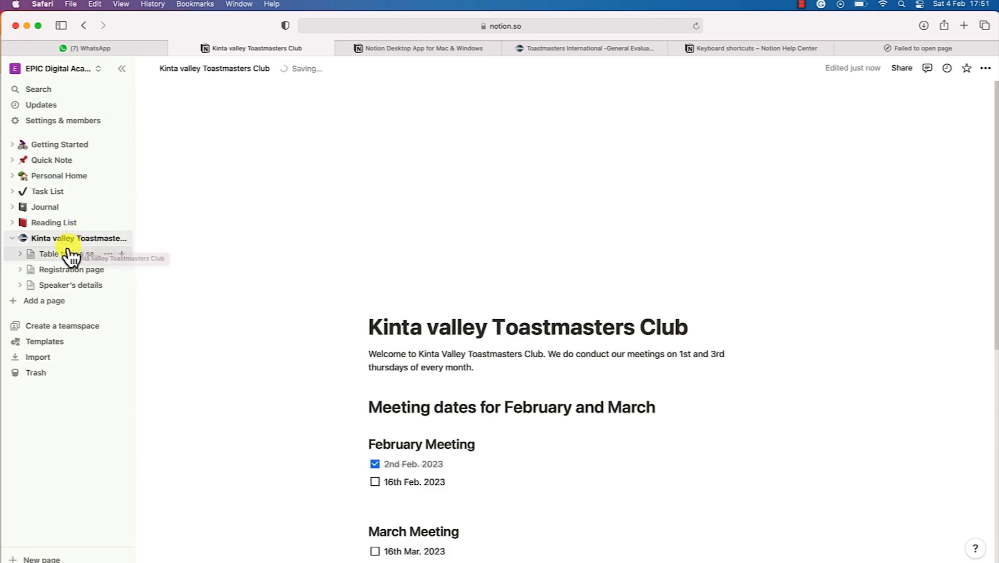
Star the club page as a favourite and collapse its subpages under Favorites
scroll(335, 313, down, 4)
scroll(332, 316, up, 4)
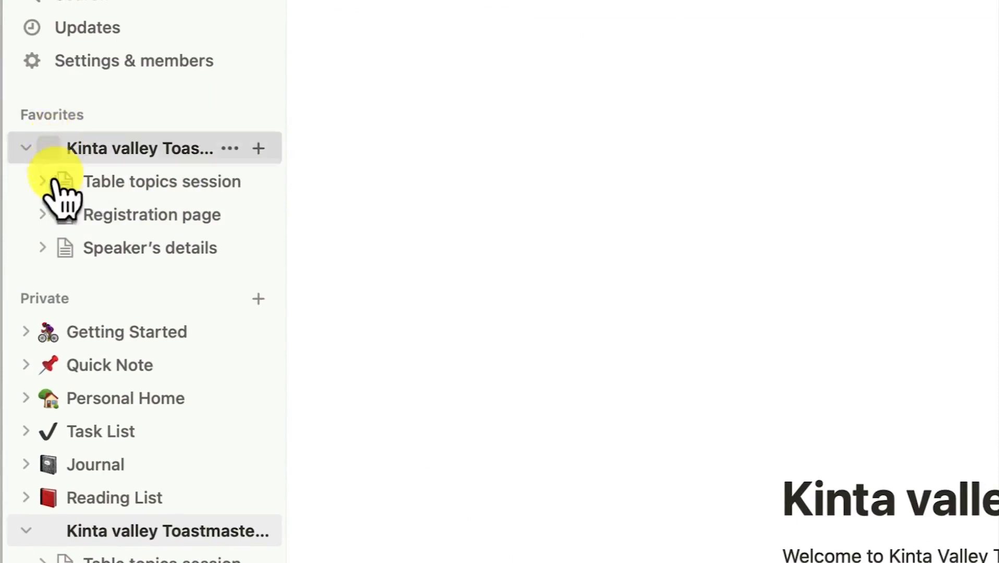
click(26, 148)
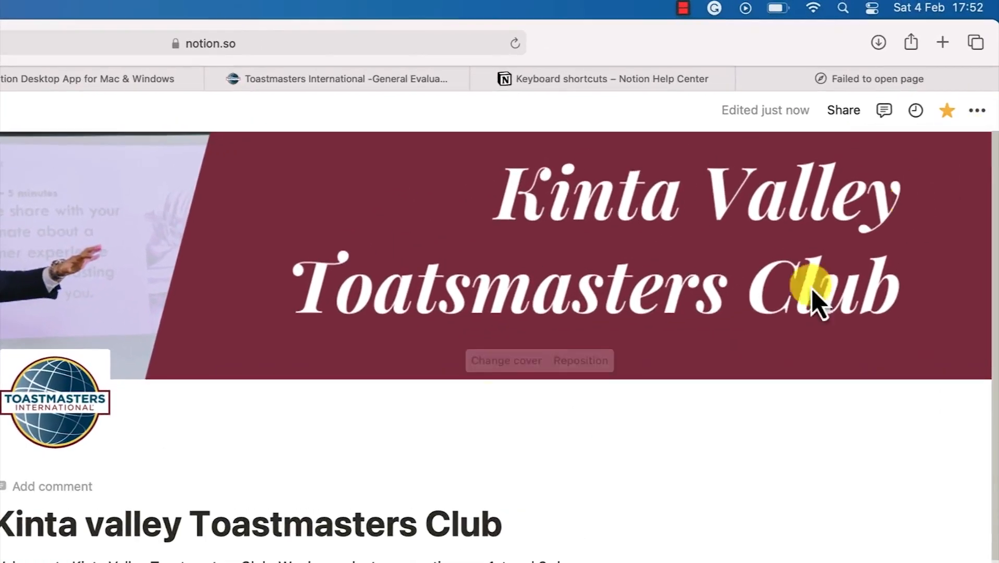
Switch the page font to Serif after trying Mono, leaving Small text and Full width off
click(977, 111)
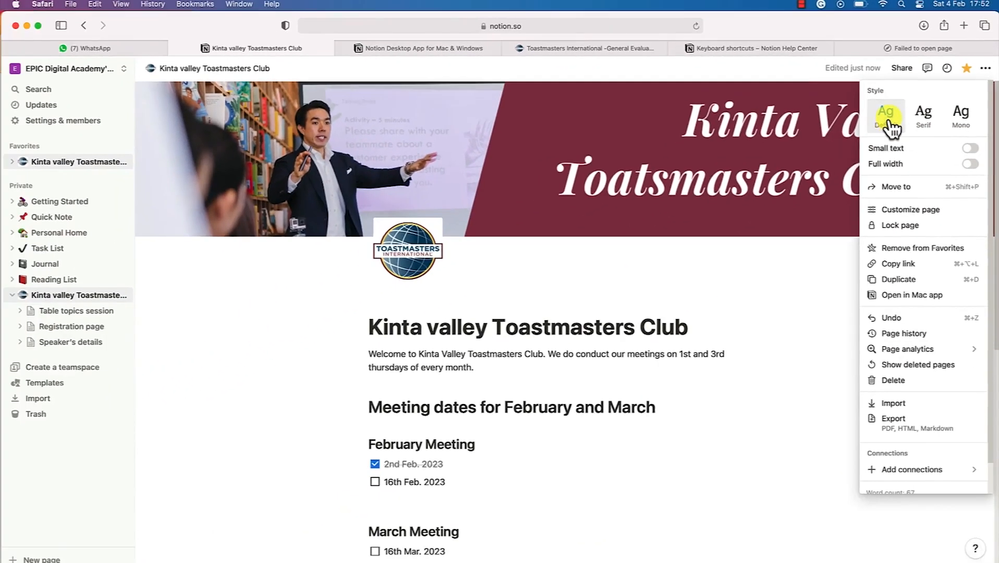
click(925, 117)
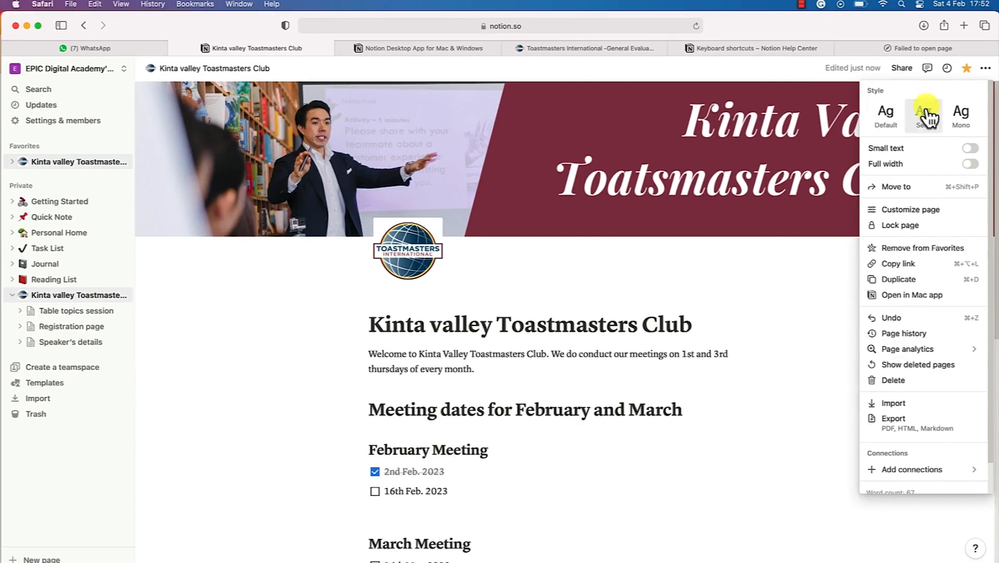
click(959, 121)
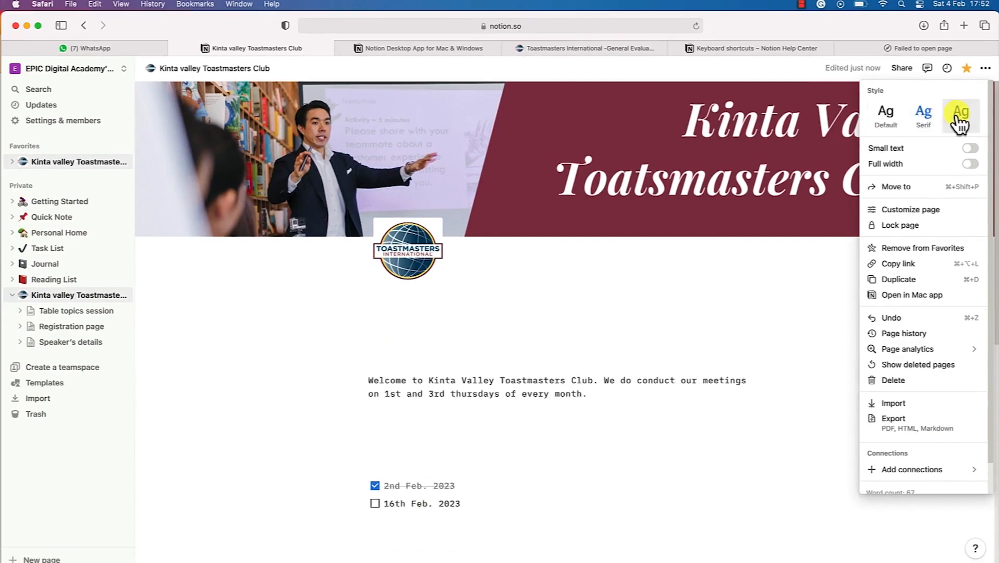
click(932, 120)
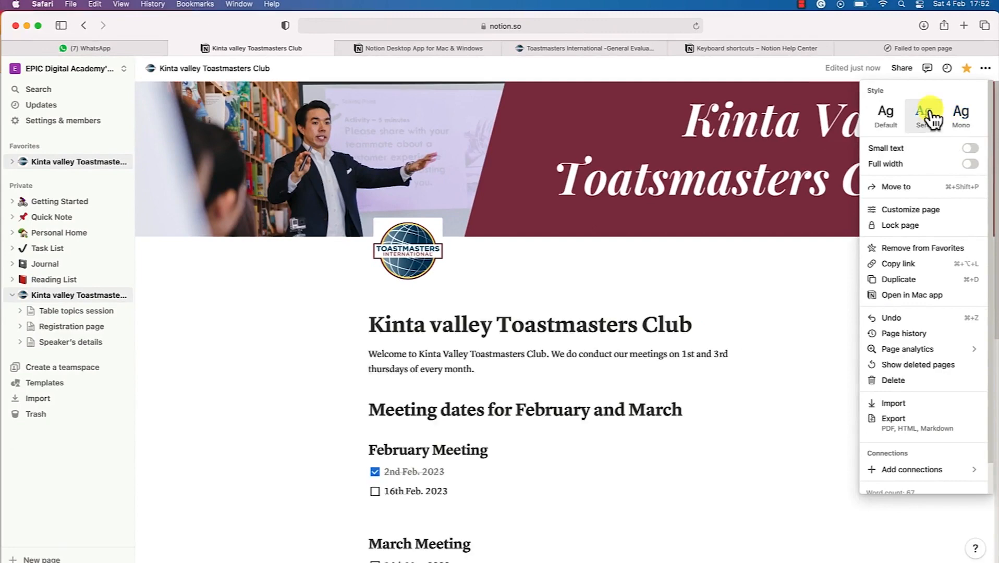
click(968, 149)
click(968, 150)
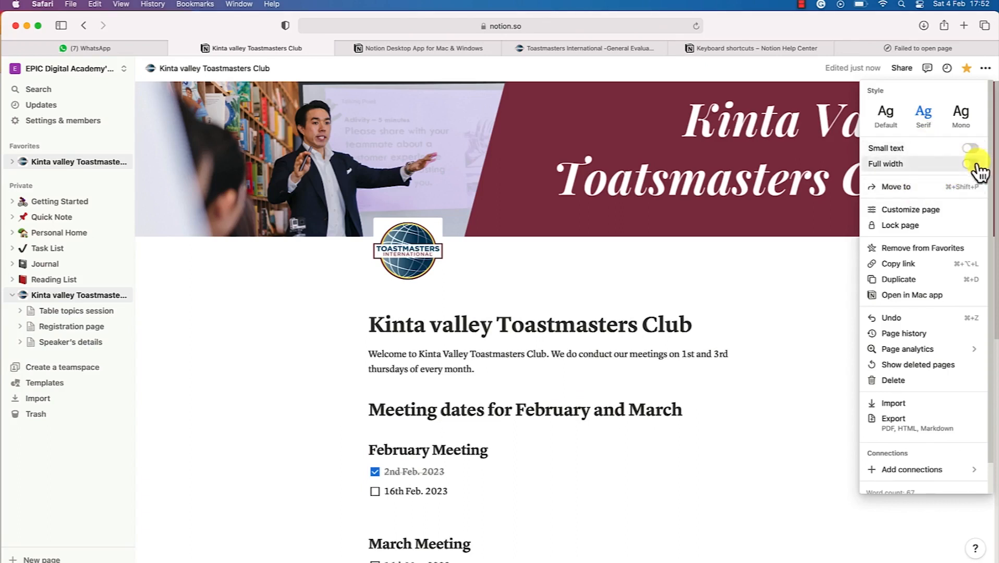
click(970, 165)
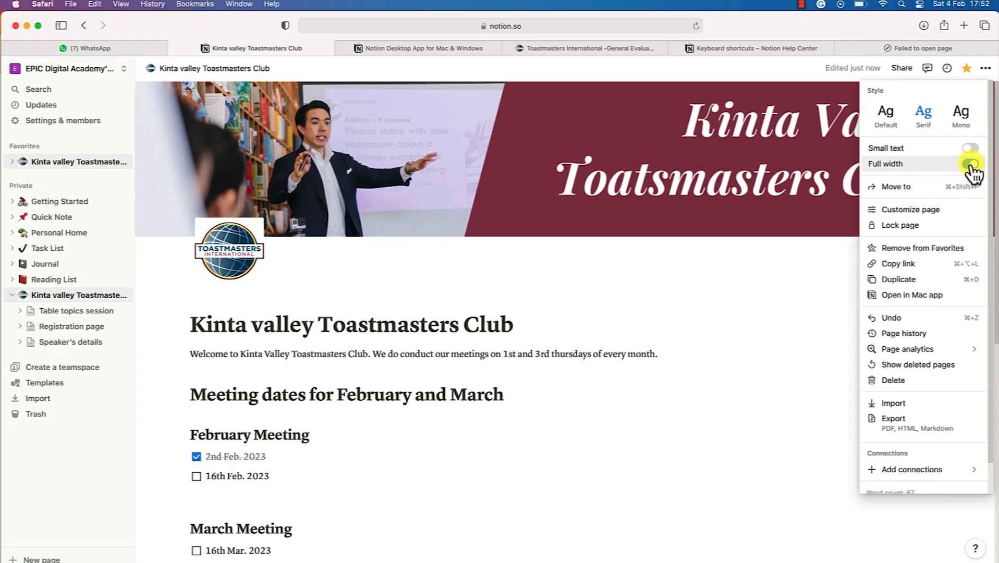
click(971, 165)
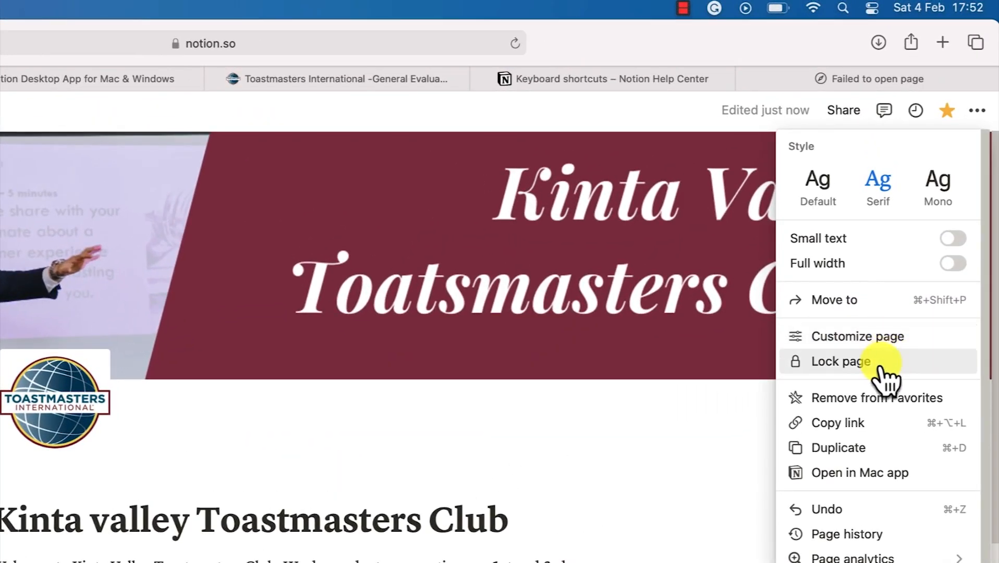
Lock the club page against editing and check the Welcome paragraph
click(881, 367)
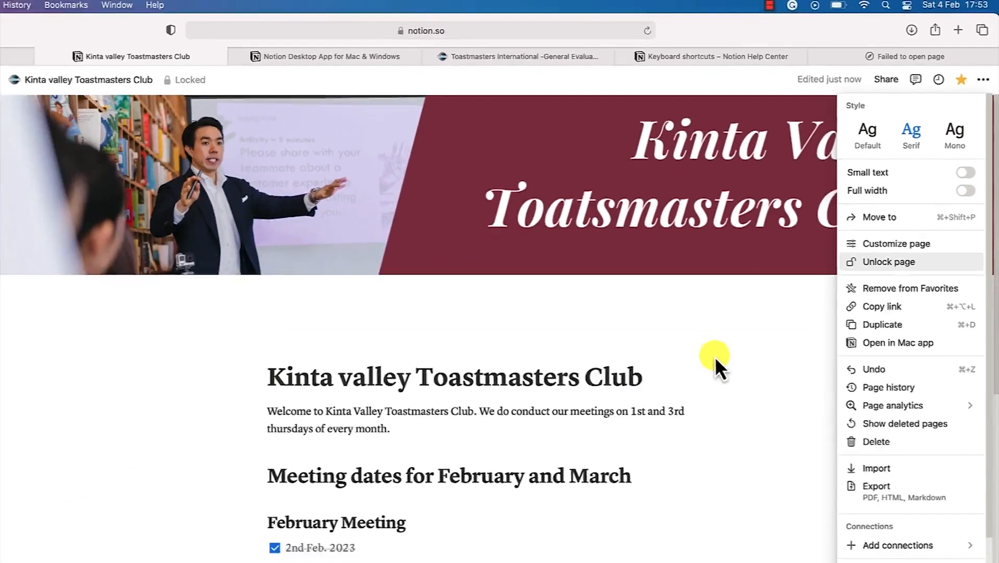
click(614, 485)
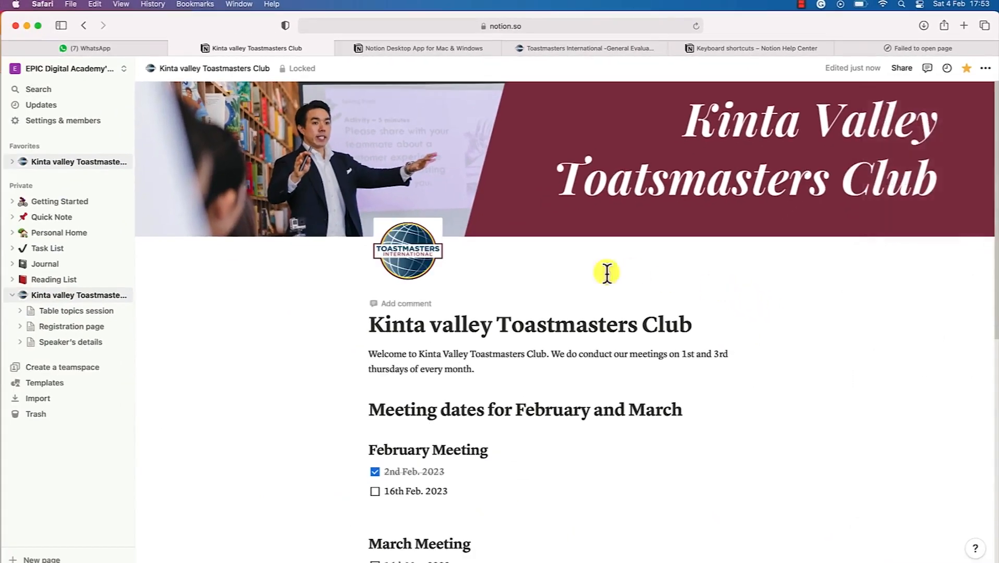
drag(491, 274, 534, 382)
click(468, 418)
scroll(521, 427, down, 10)
scroll(563, 381, up, 10)
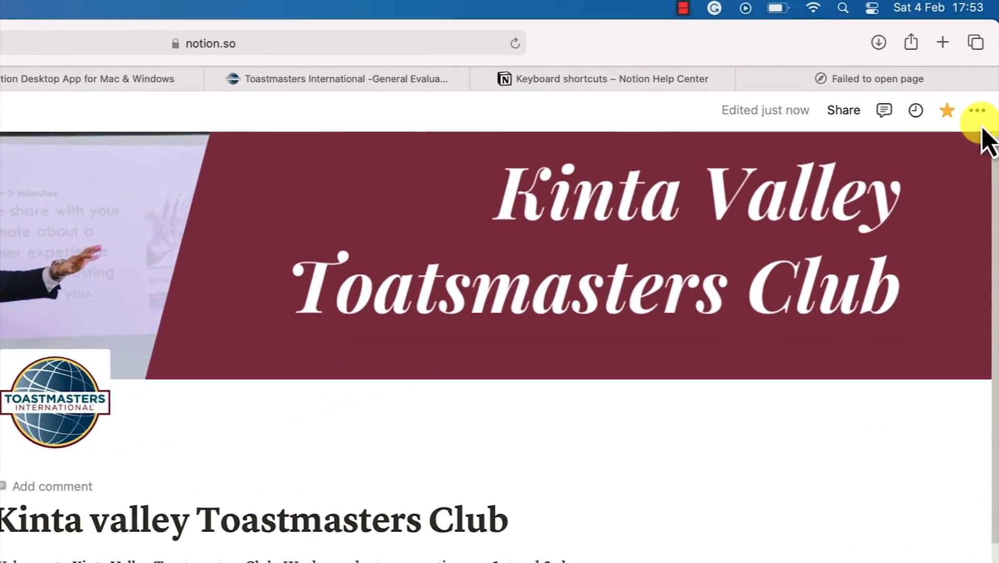
Unlock the club page so it is editable again
click(977, 110)
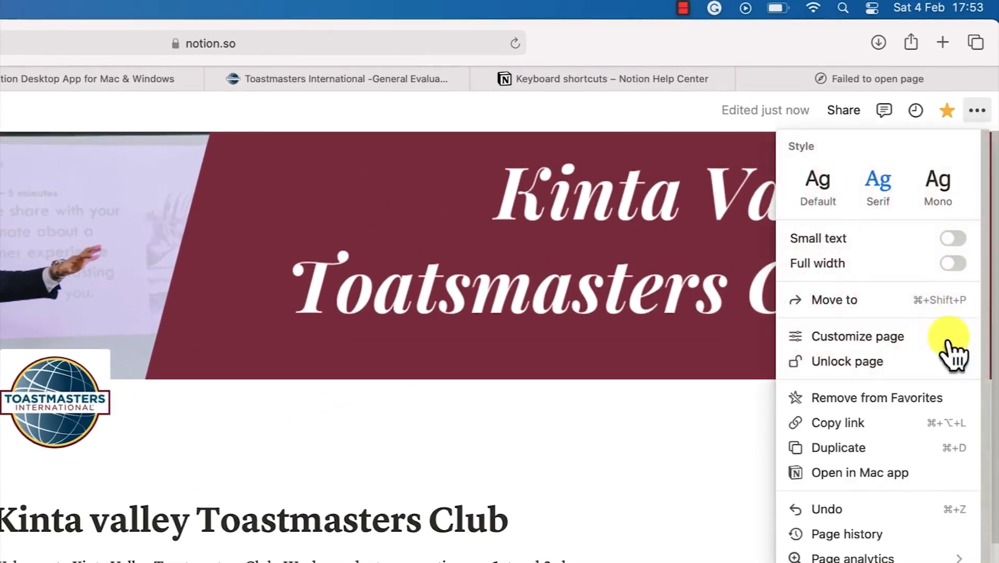
click(898, 365)
click(283, 546)
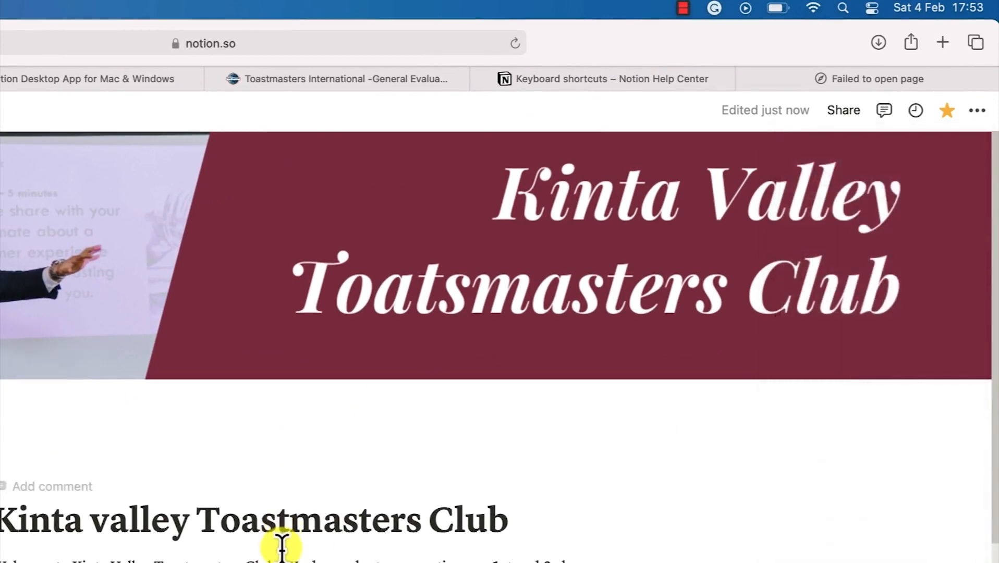
click(977, 110)
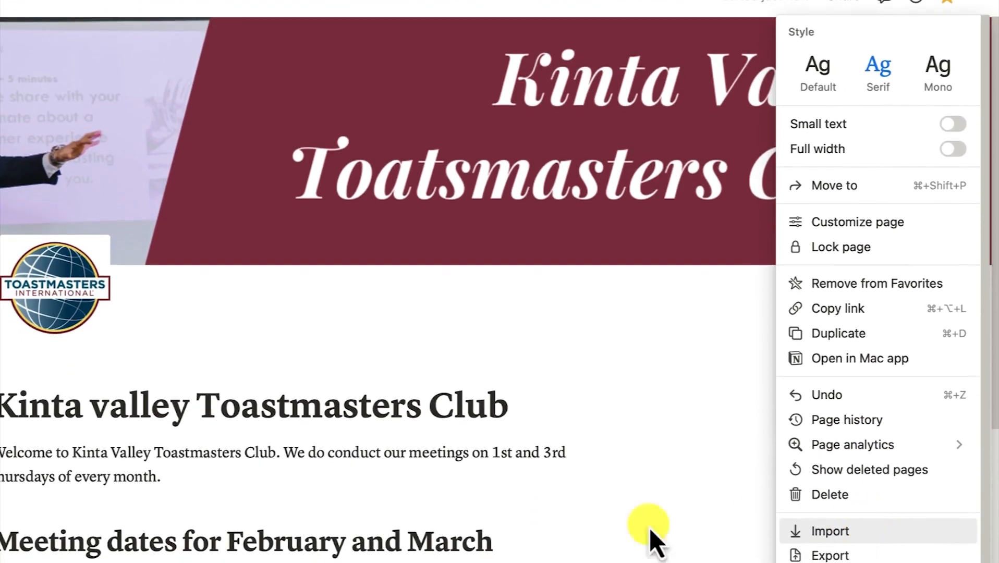
click(359, 509)
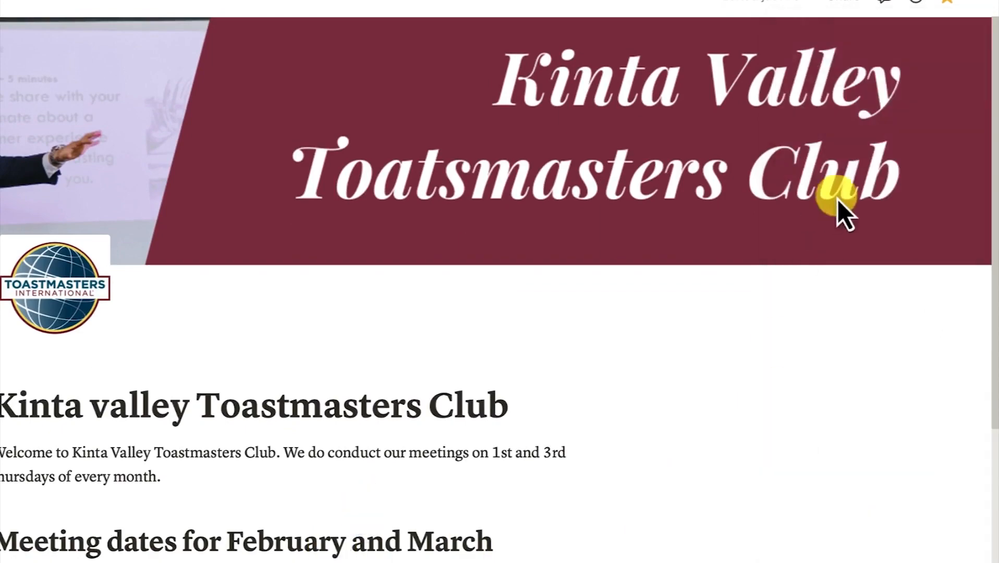
scroll(365, 427, down, 10)
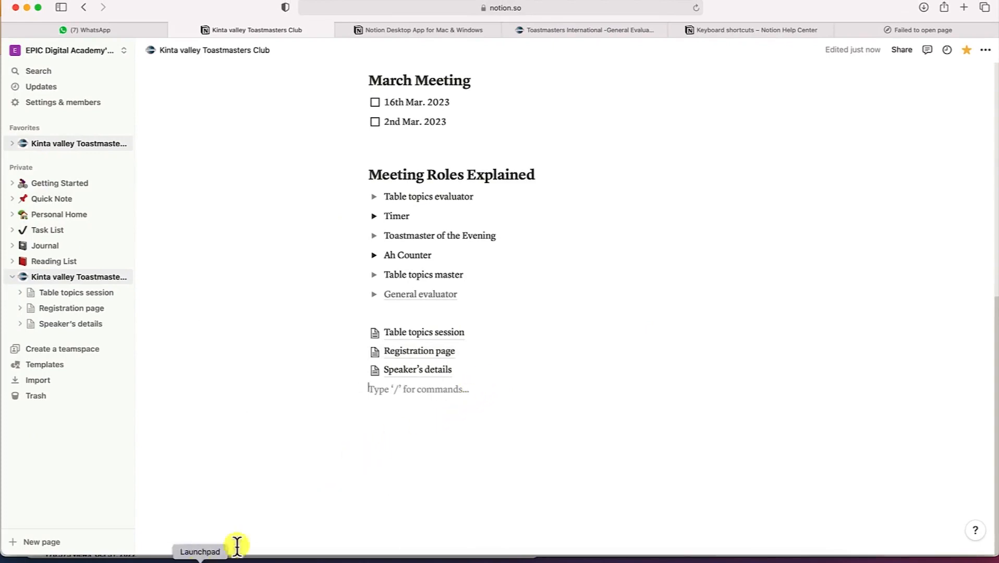
Add an empty block below the Speaker's details link and scroll between the contest poster and meeting roles
key(Return)
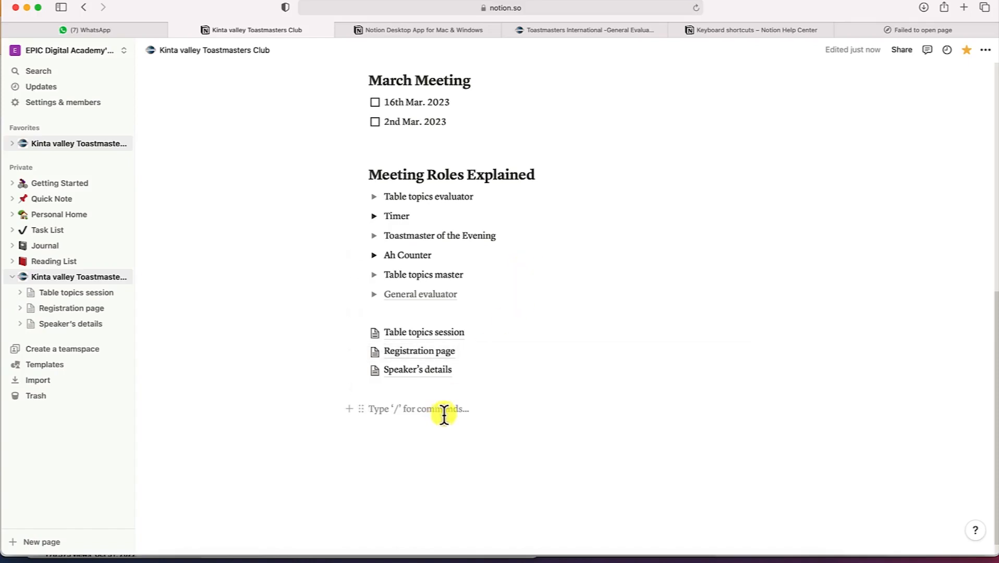
scroll(858, 349, down, 10)
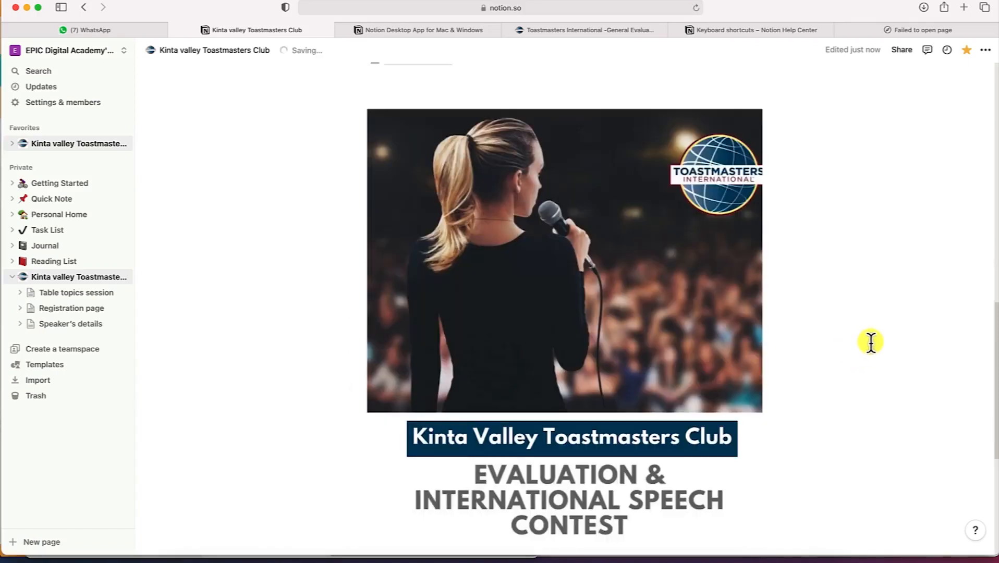
scroll(861, 339, down, 1)
scroll(662, 379, down, 1)
scroll(661, 372, up, 7)
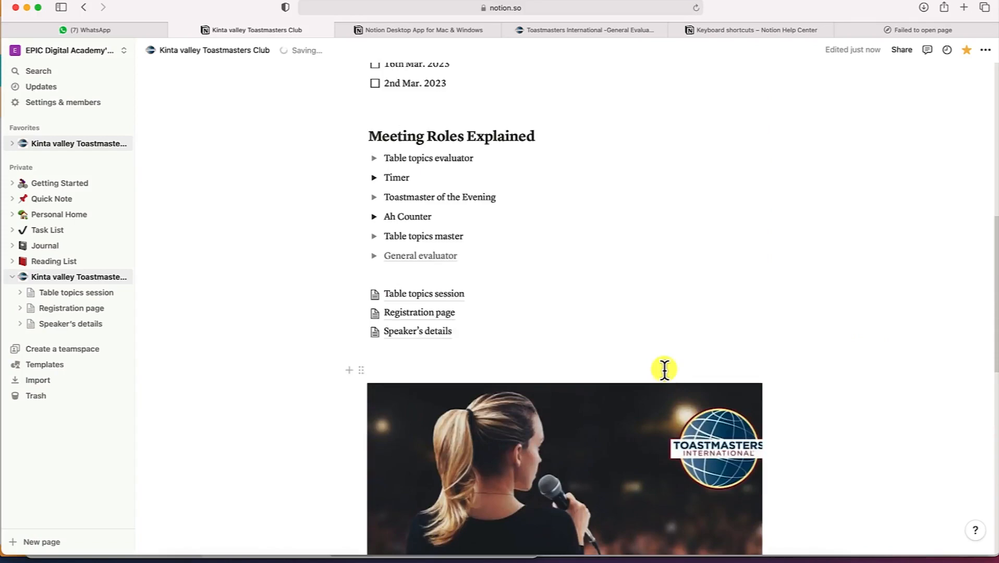
scroll(663, 374, down, 3)
scroll(664, 378, down, 3)
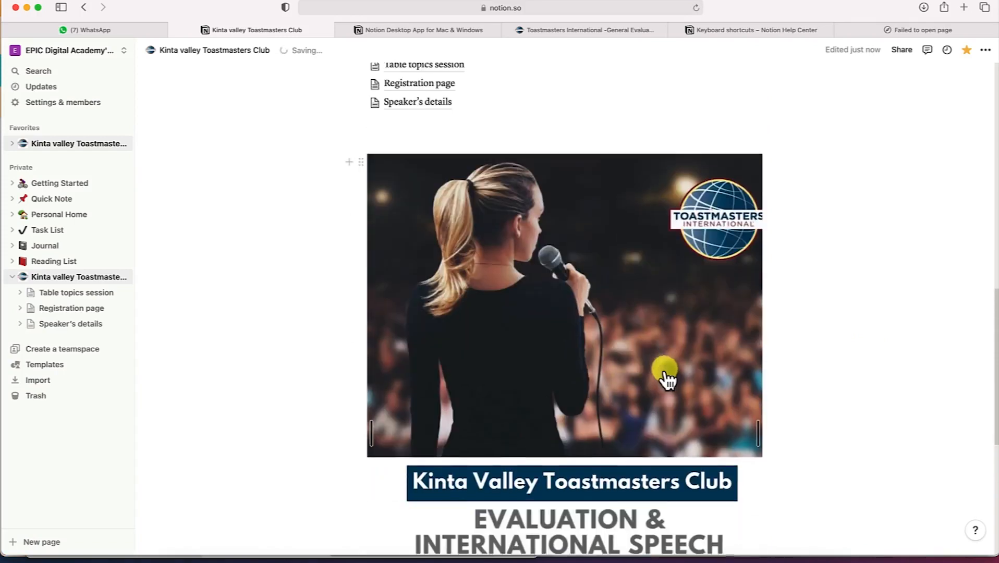
scroll(666, 379, up, 10)
scroll(667, 379, down, 6)
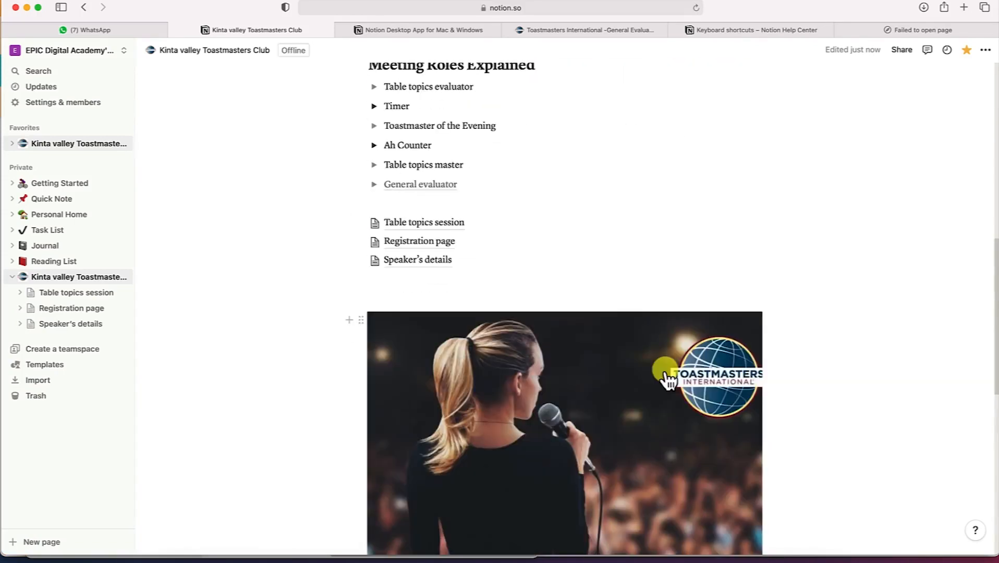
scroll(664, 379, down, 1)
scroll(608, 385, up, 11)
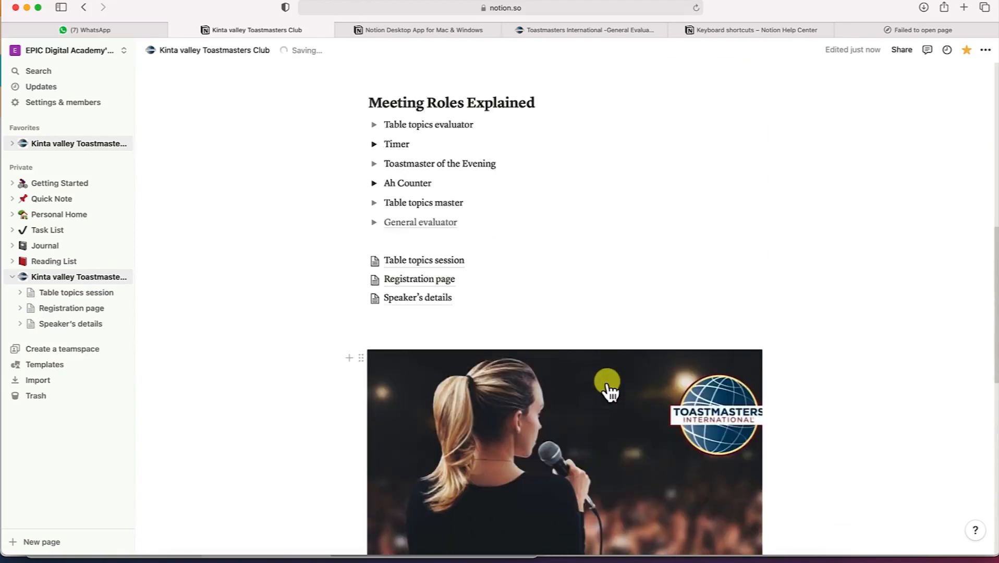
scroll(607, 382, down, 7)
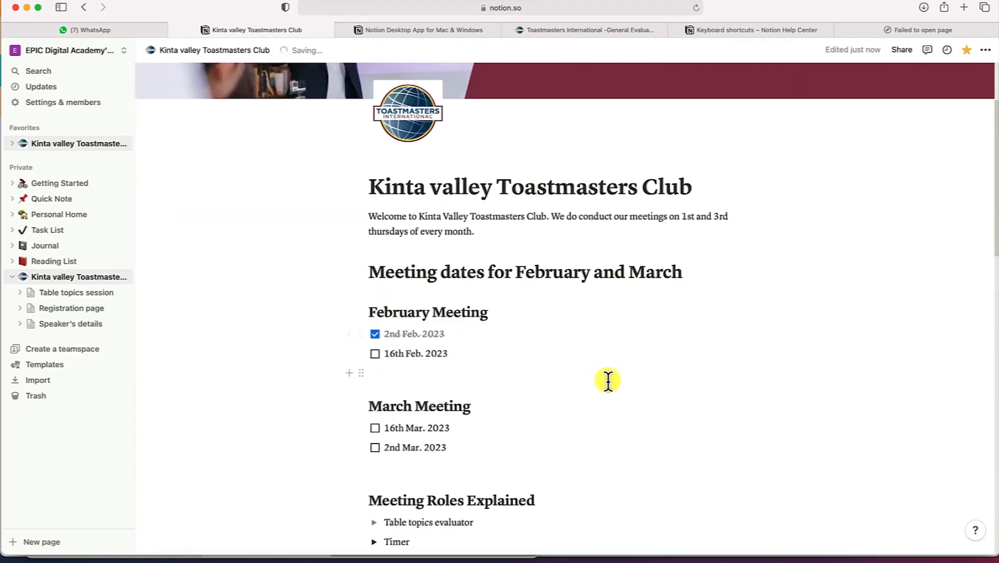
scroll(594, 385, up, 2)
scroll(588, 386, down, 4)
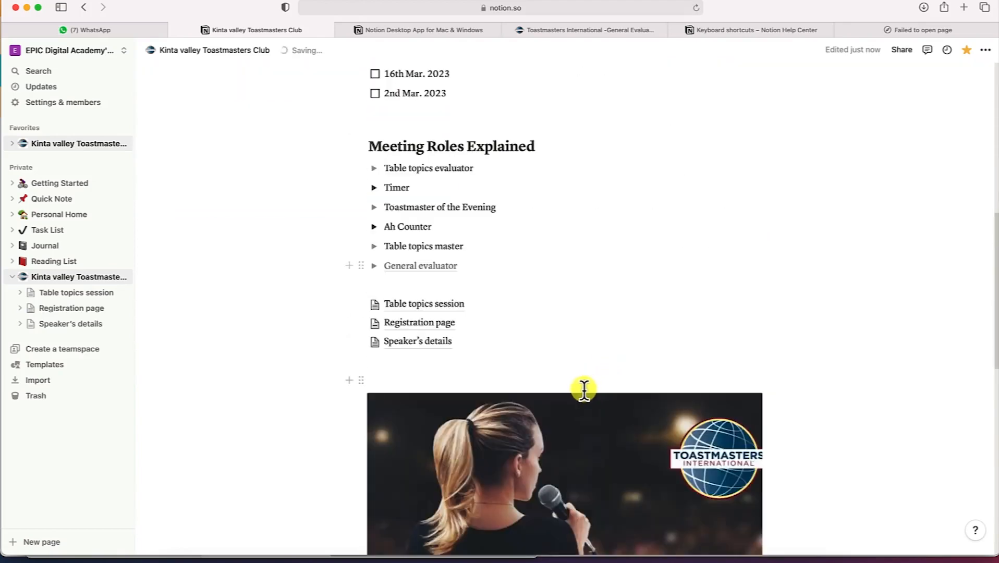
scroll(481, 307, up, 2)
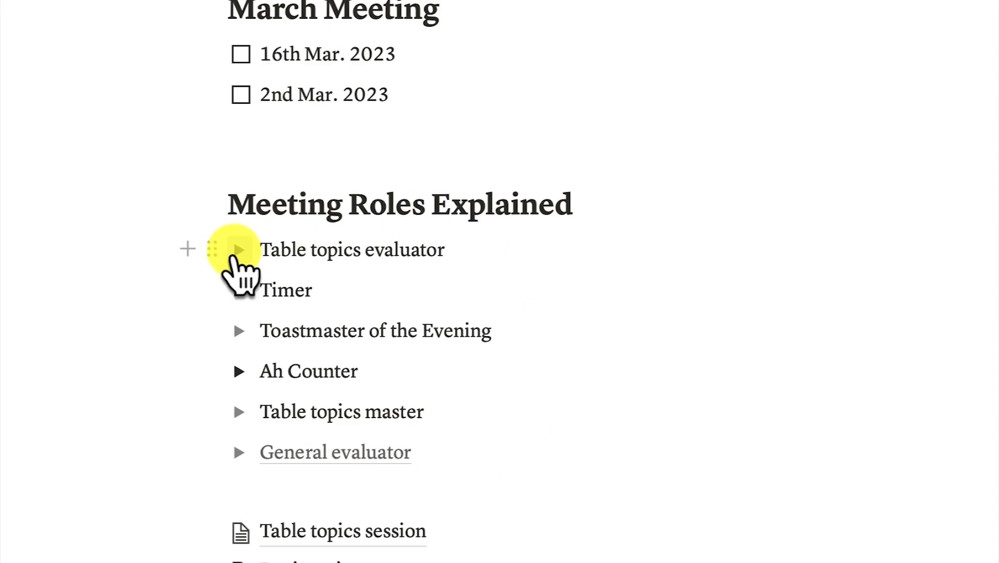
Select all six meeting role items and turn them into to-do checkboxes
click(239, 249)
click(239, 250)
click(239, 289)
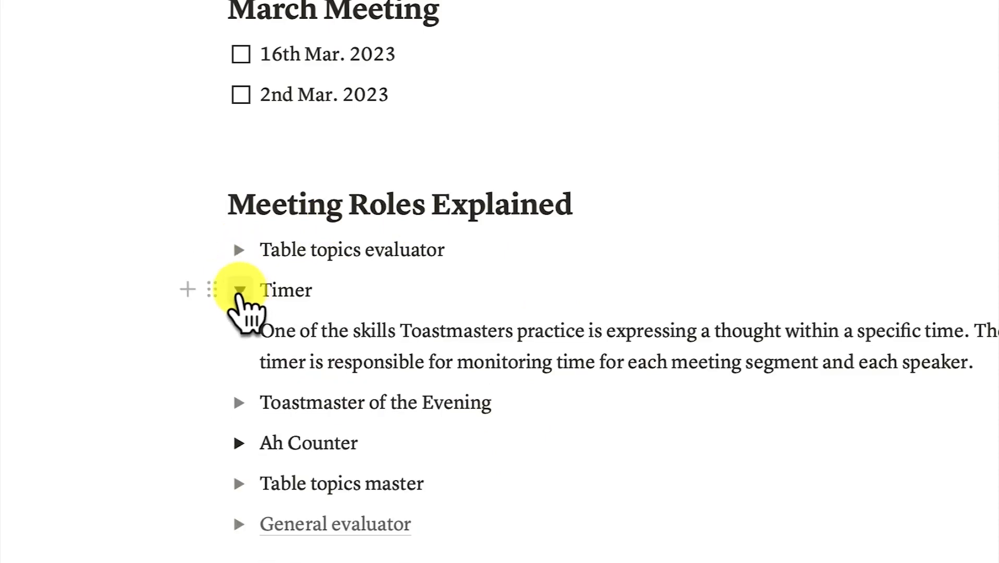
click(238, 291)
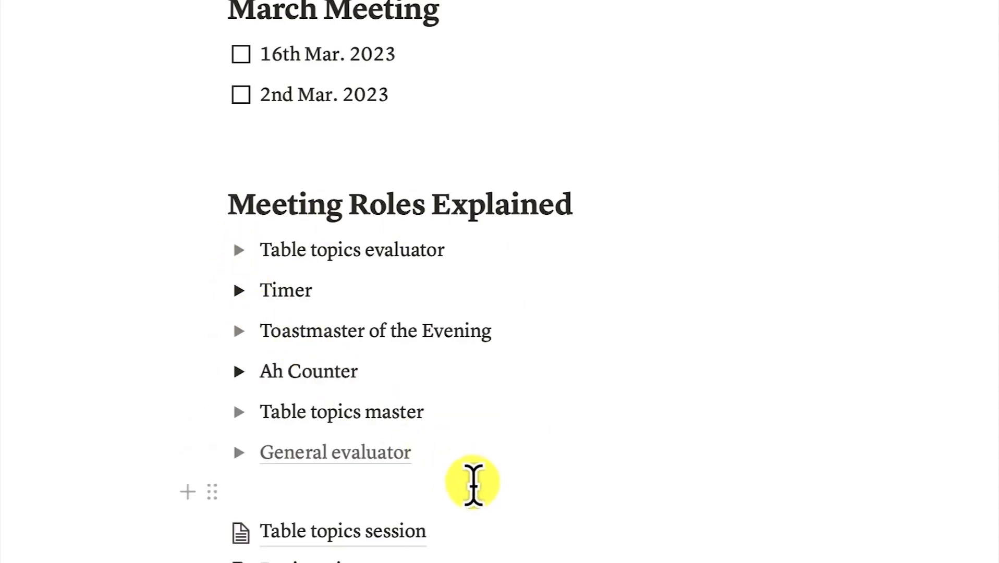
drag(448, 453, 210, 260)
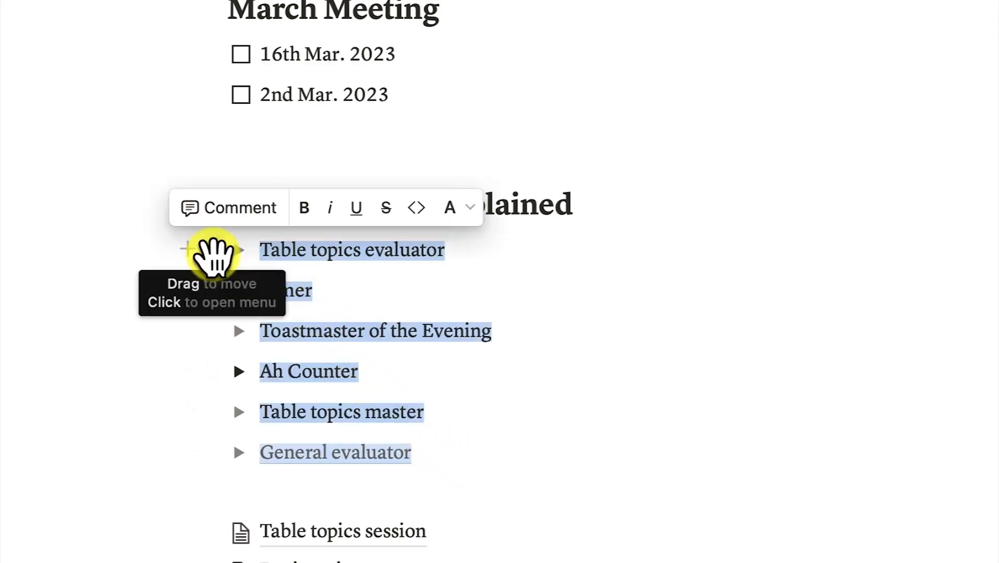
click(214, 249)
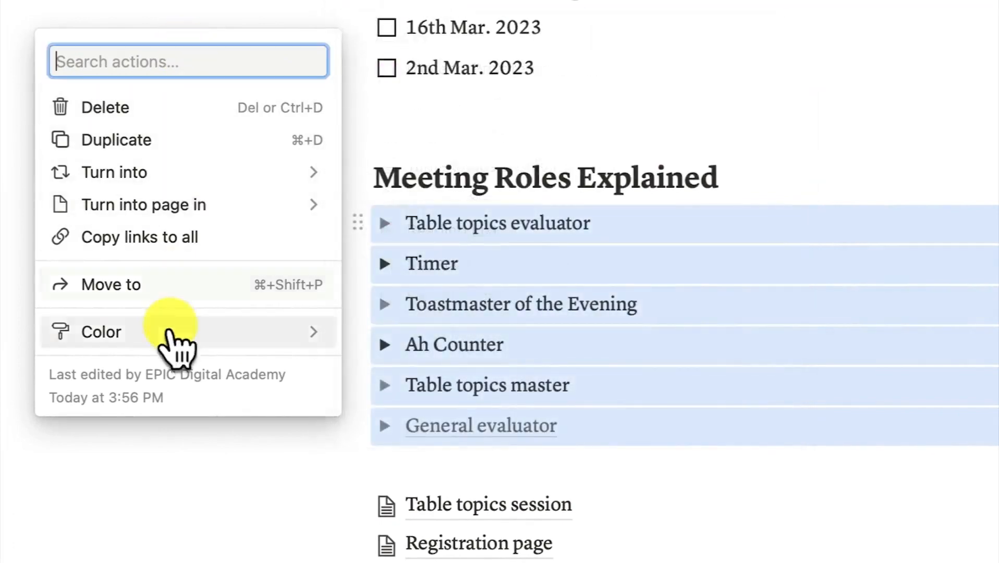
mouse_move(266, 175)
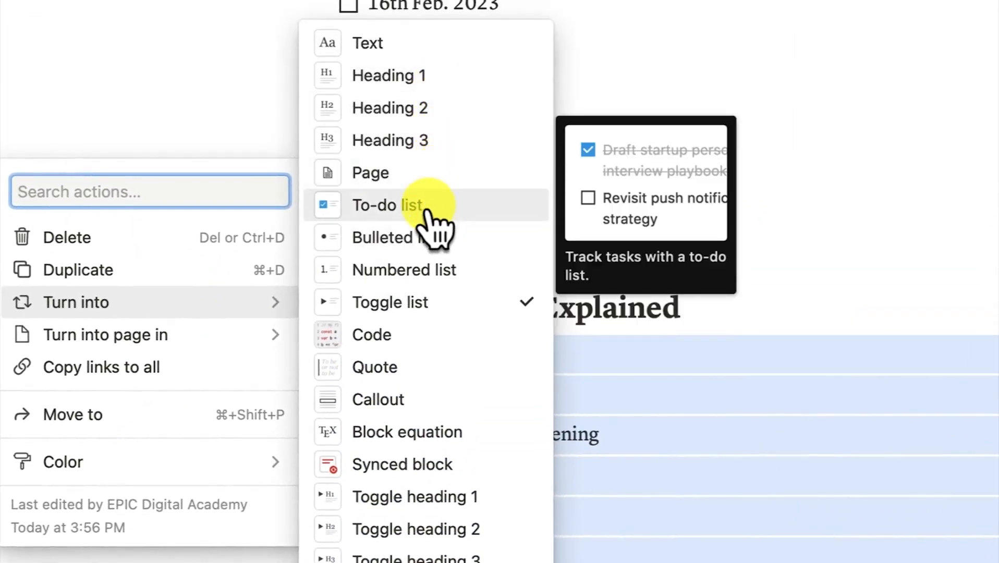
click(428, 214)
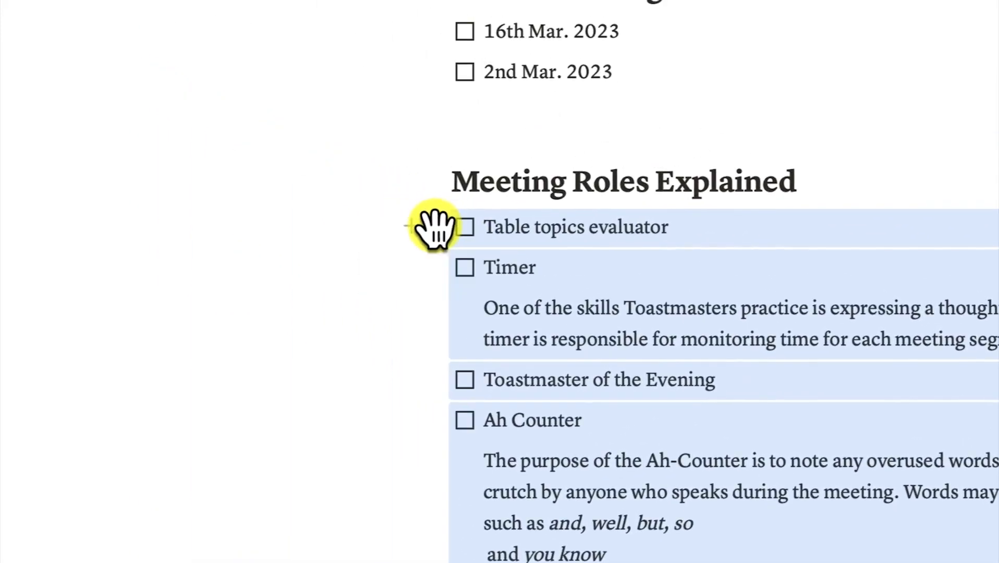
Turn the selected role items into a toggle list
click(223, 124)
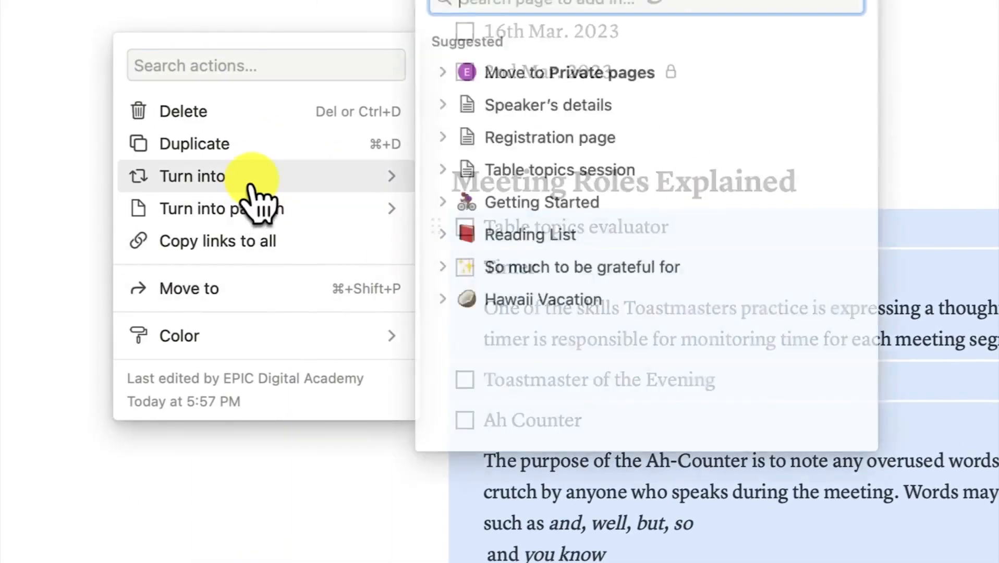
mouse_move(245, 177)
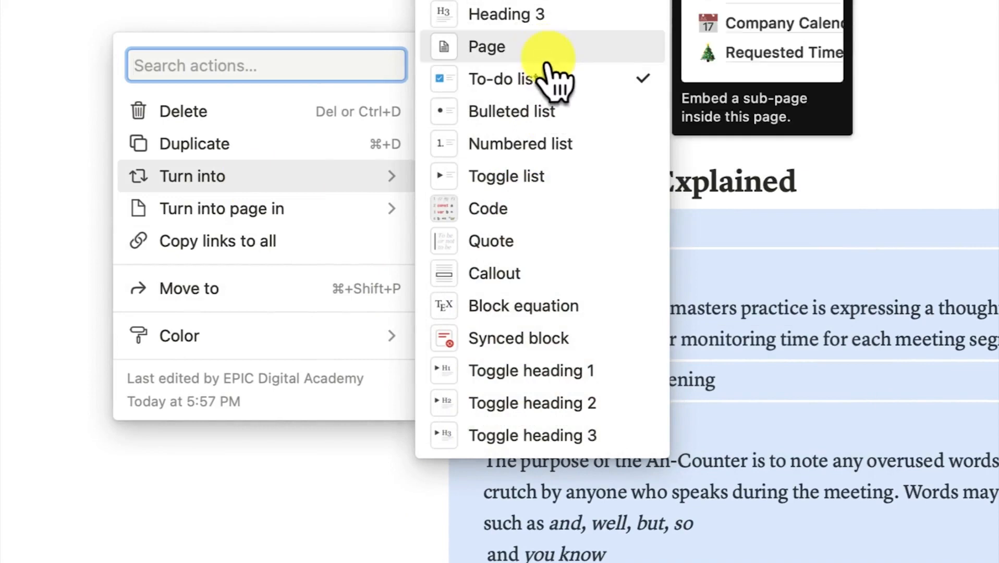
click(542, 180)
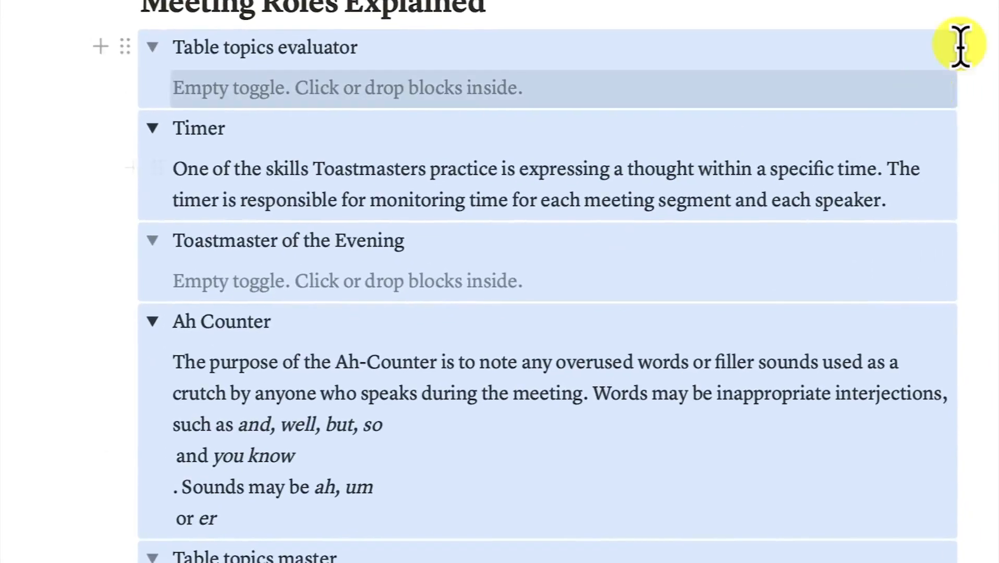
click(959, 46)
Collapse all six role toggles, from Table topics evaluator to General evaluator
click(152, 47)
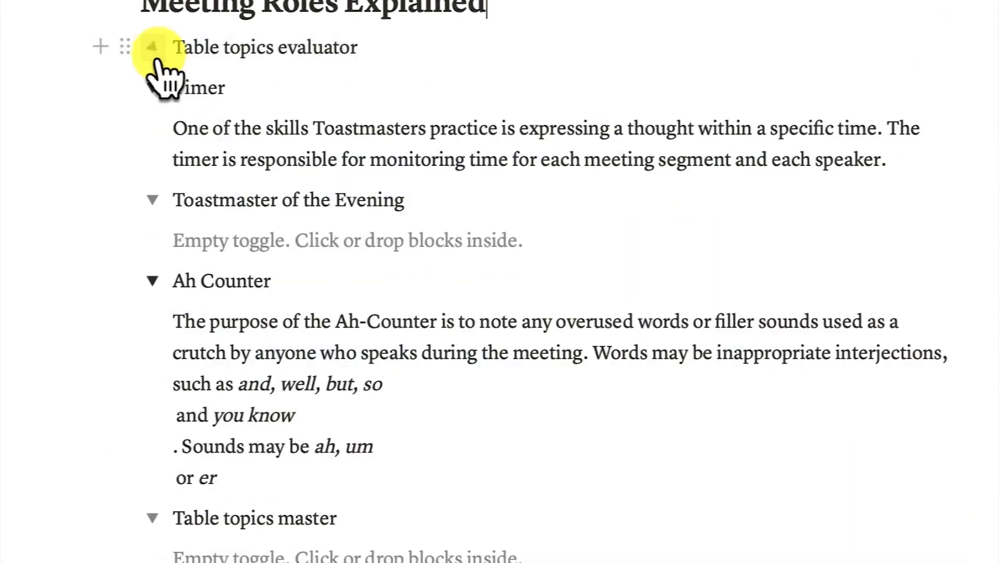
click(152, 88)
click(152, 129)
click(152, 168)
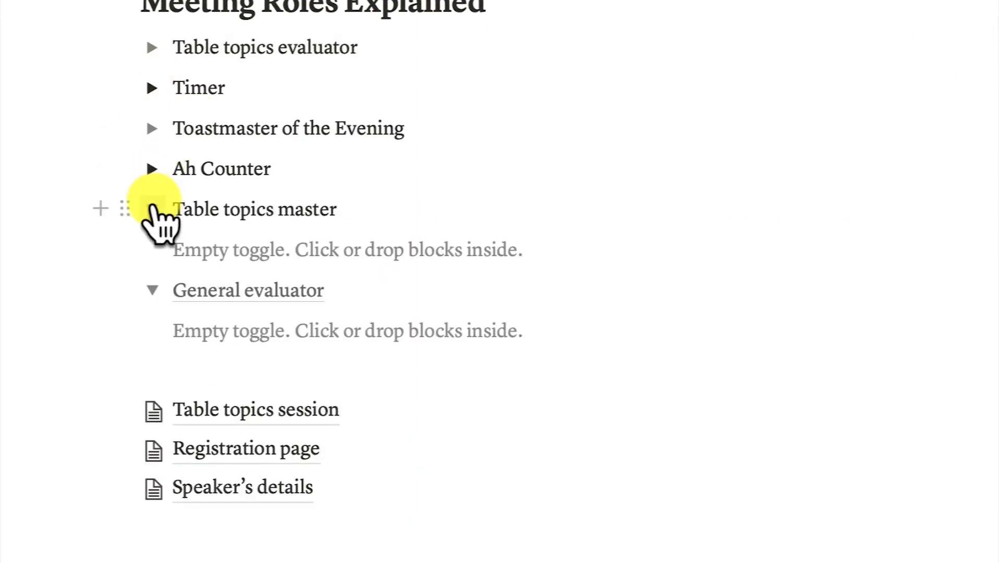
click(152, 209)
click(153, 249)
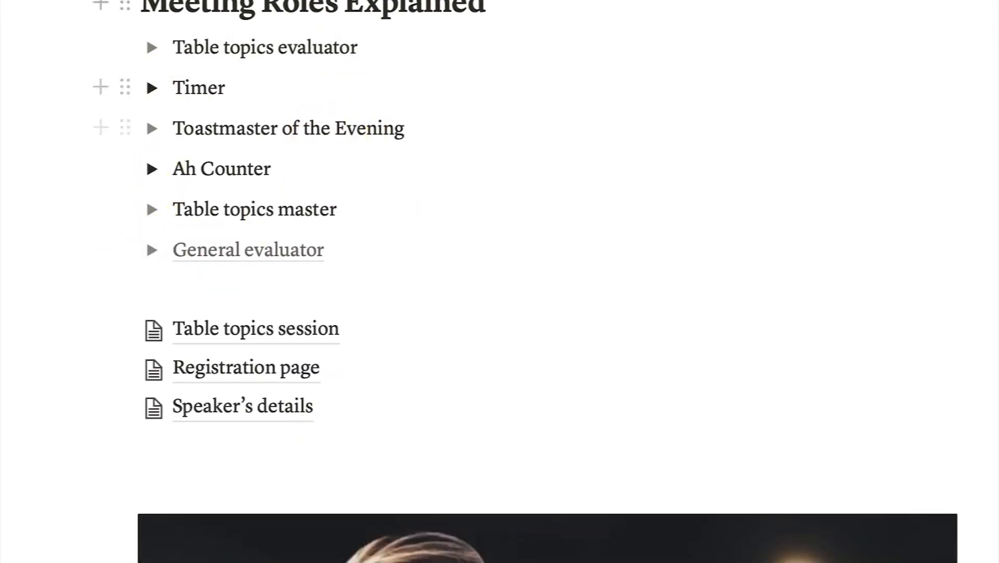
scroll(381, 117, up, 5)
scroll(386, 112, up, 3)
scroll(363, 154, down, 2)
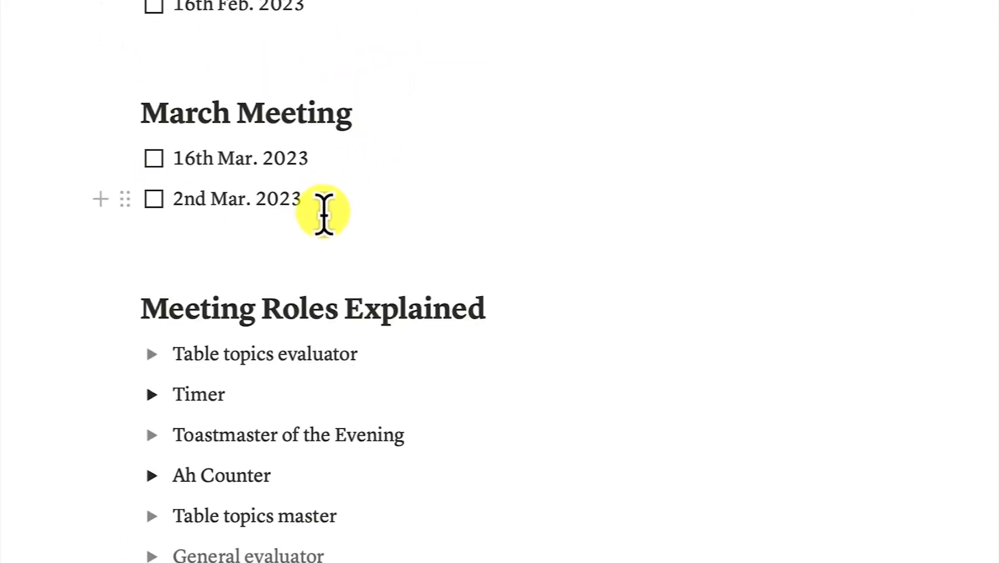
click(386, 285)
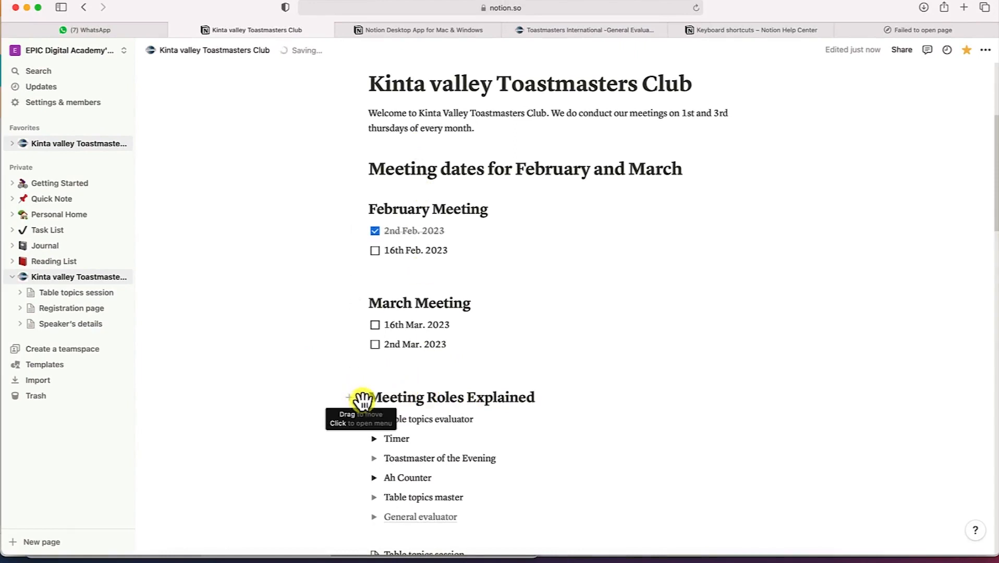
drag(362, 400, 287, 506)
drag(313, 474, 361, 267)
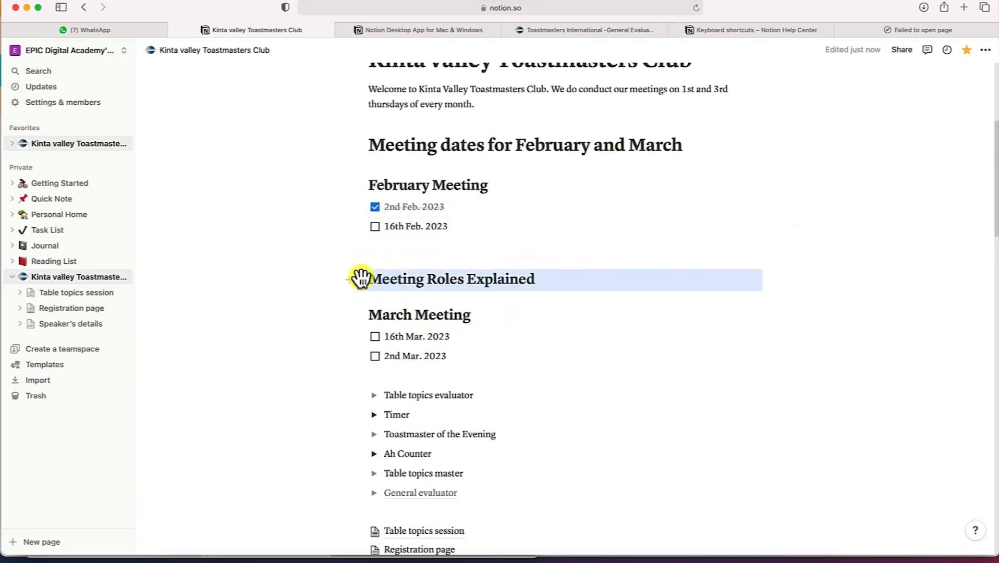
drag(361, 279, 370, 377)
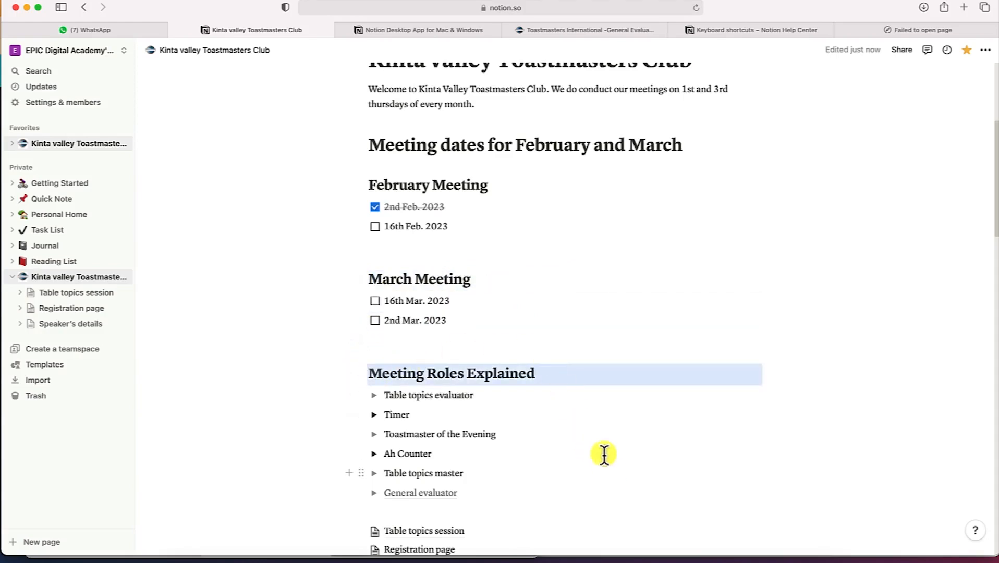
scroll(607, 391, up, 5)
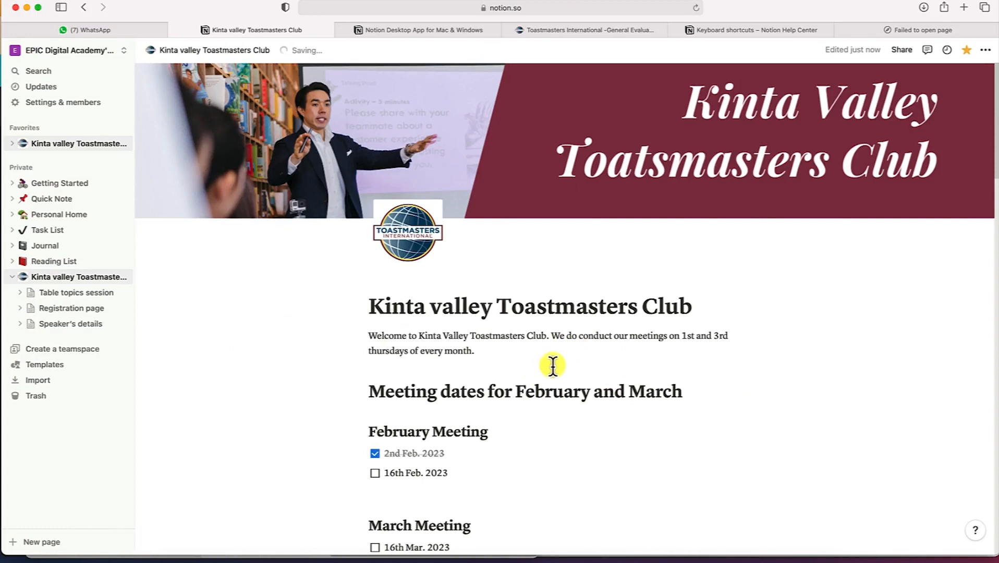
Add a new empty line in the last block below the Speaker's details link
scroll(563, 375, down, 6)
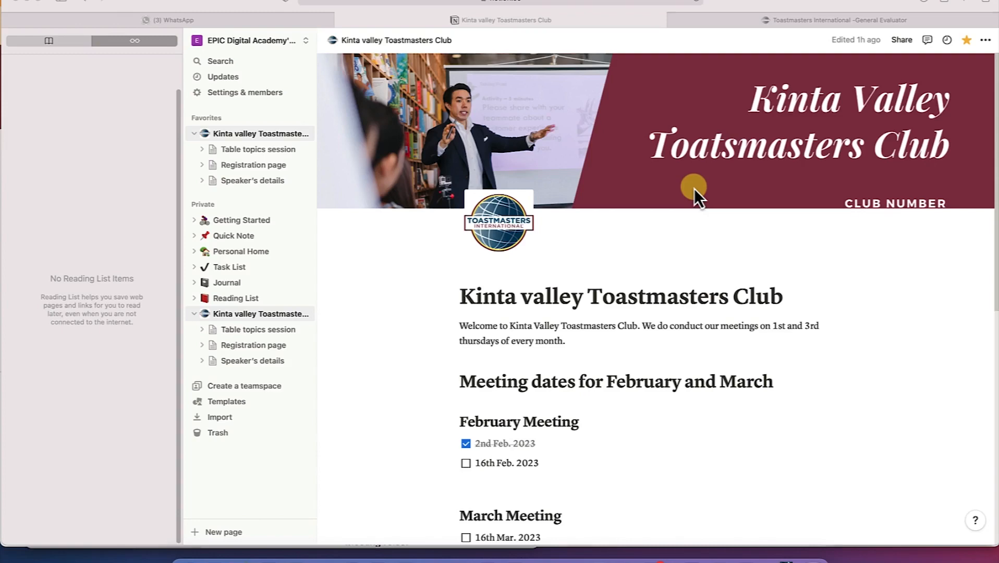
scroll(693, 188, down, 4)
scroll(675, 201, up, 5)
scroll(675, 201, down, 8)
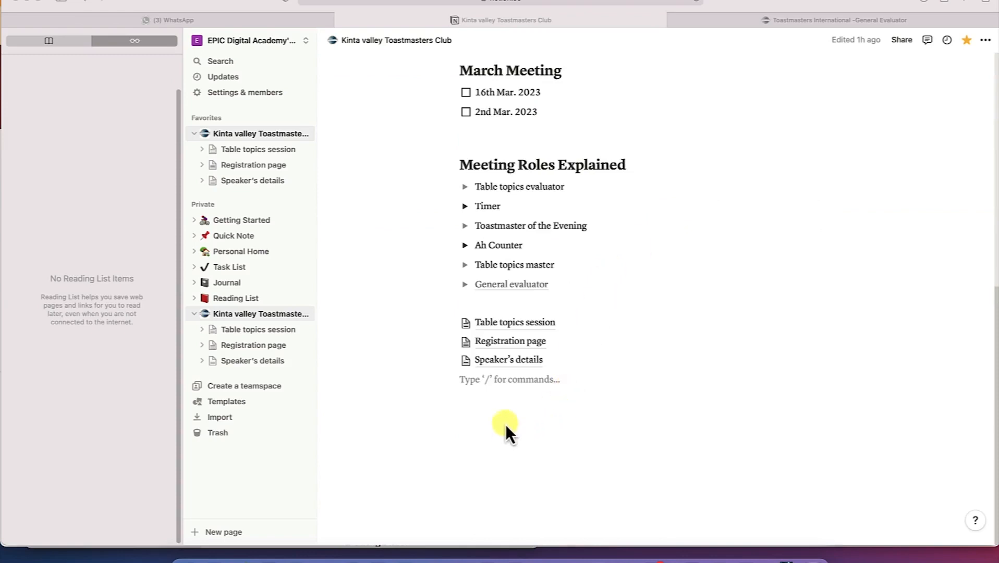
click(506, 394)
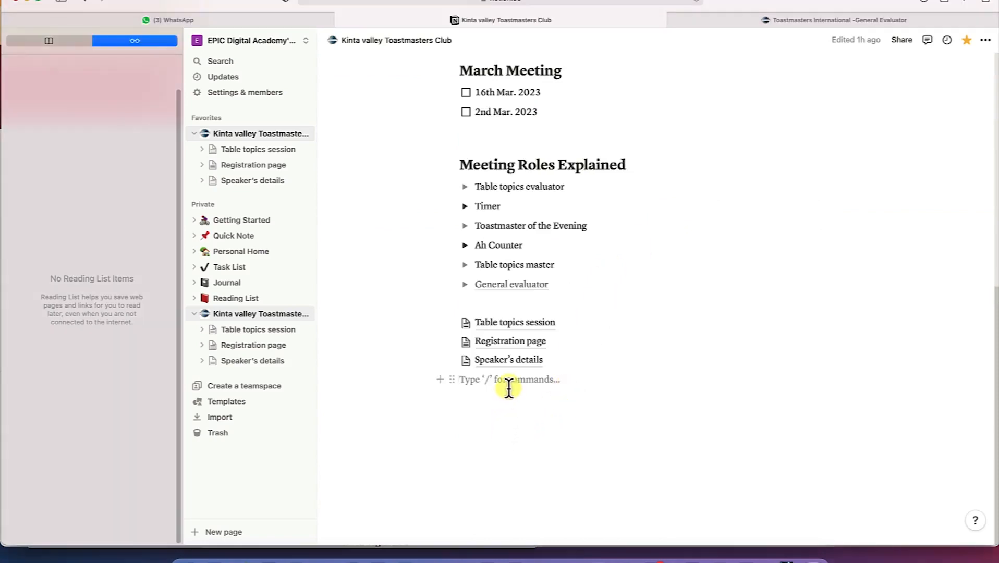
key(Return)
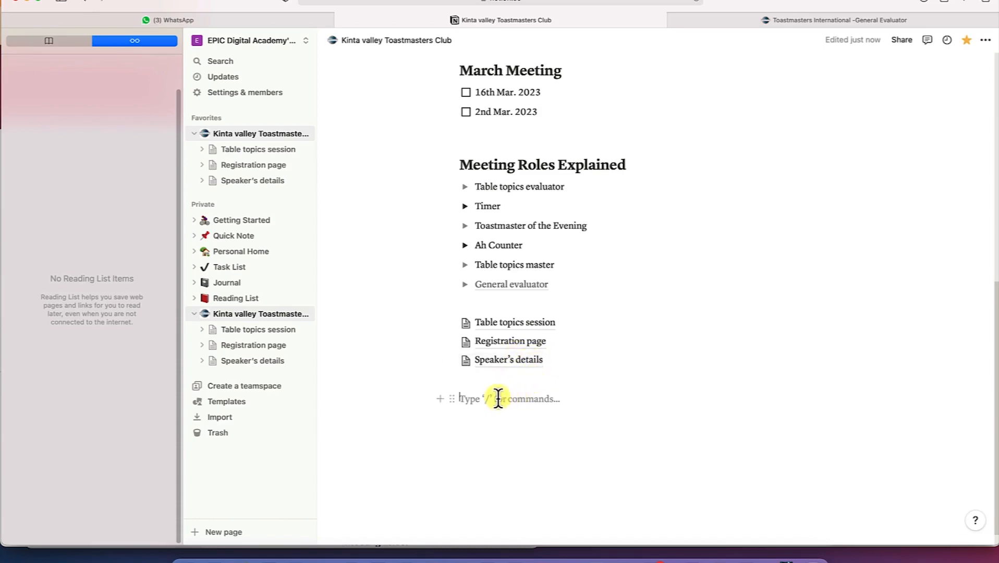
Insert a full-page table database via /da and title it The Speaker's Details
text(/)
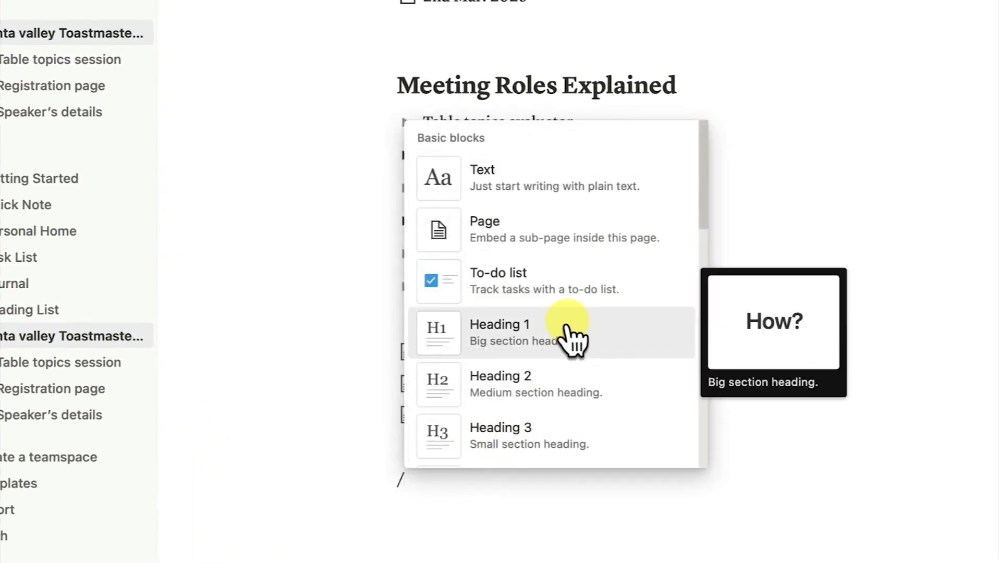
text(dat)
mouse_move(635, 175)
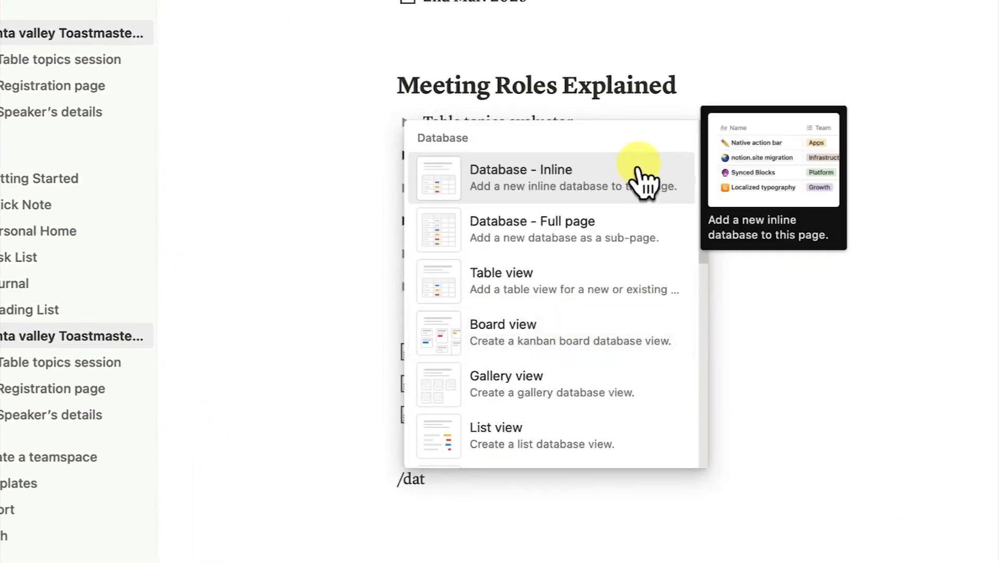
click(614, 232)
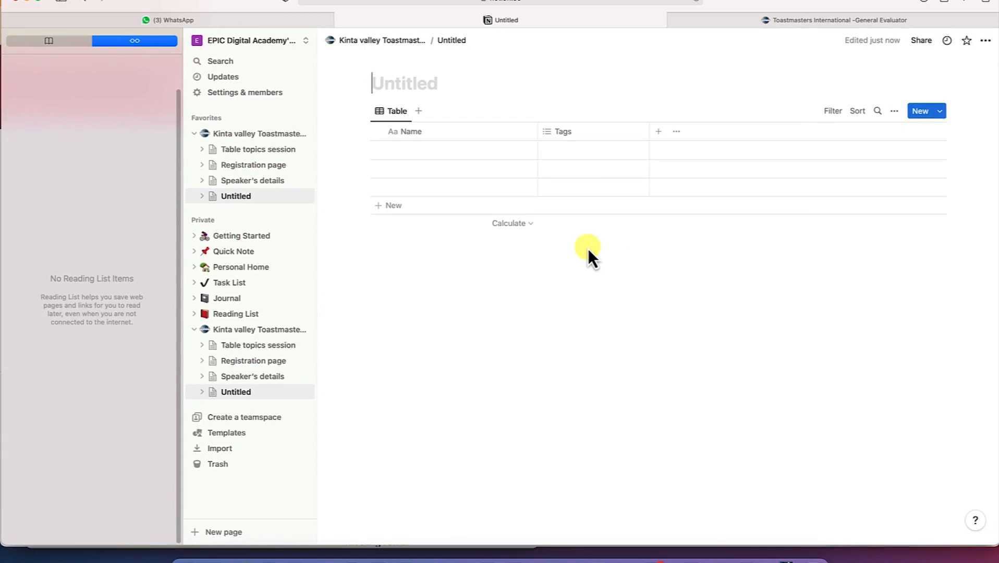
text(T)
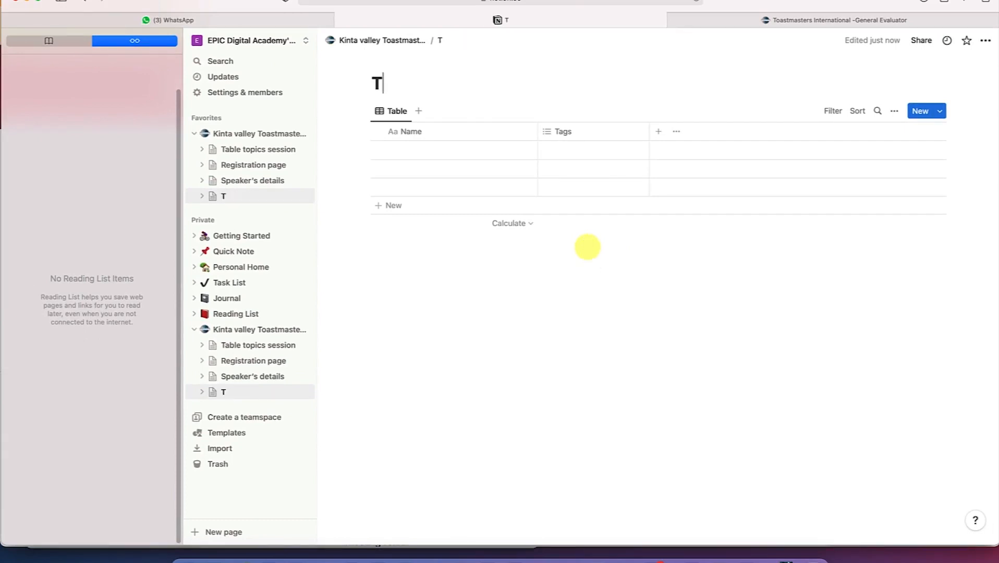
text(he Speaker’s Details)
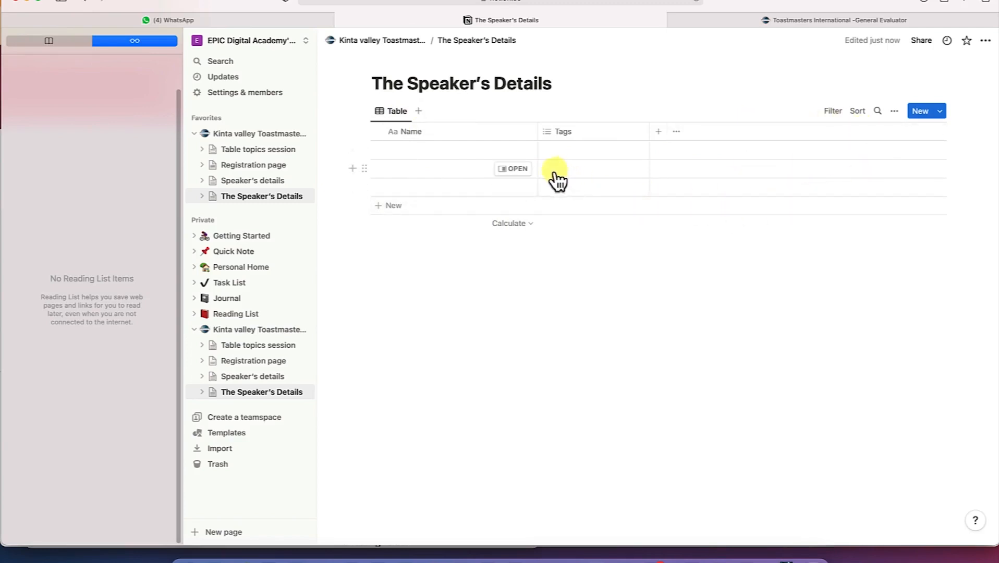
Rename the Name column to Name of Speaker
click(436, 144)
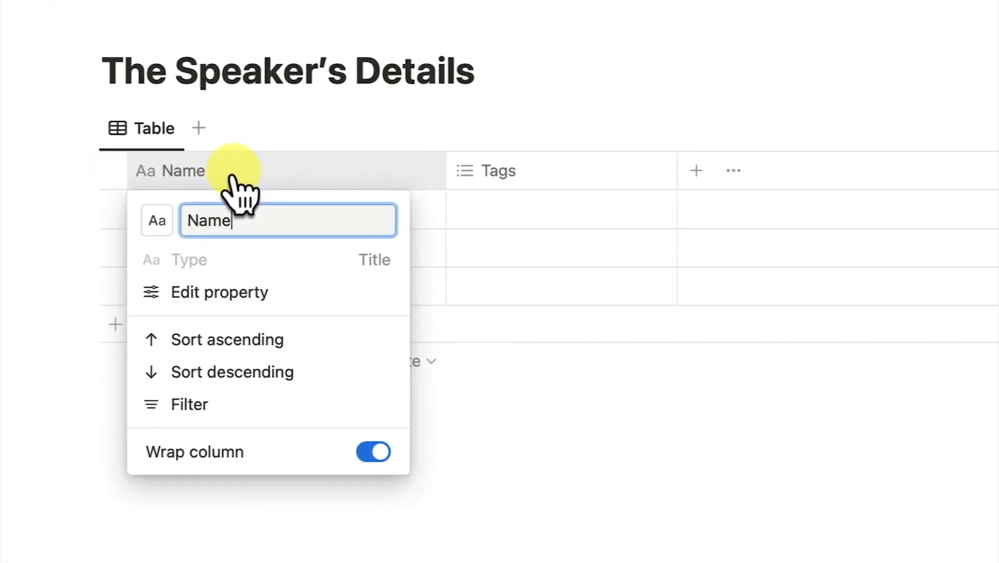
text(of )
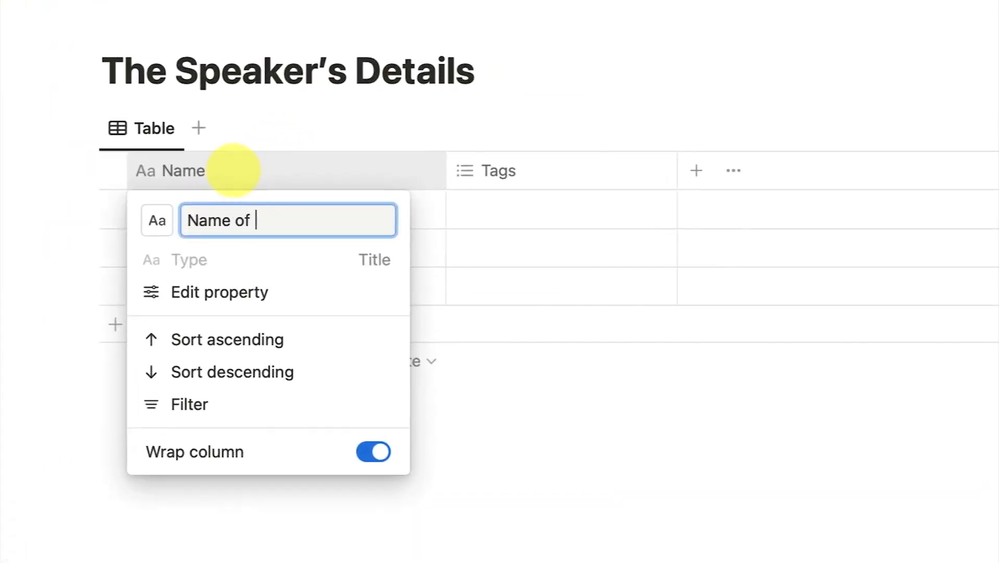
text(Speaker)
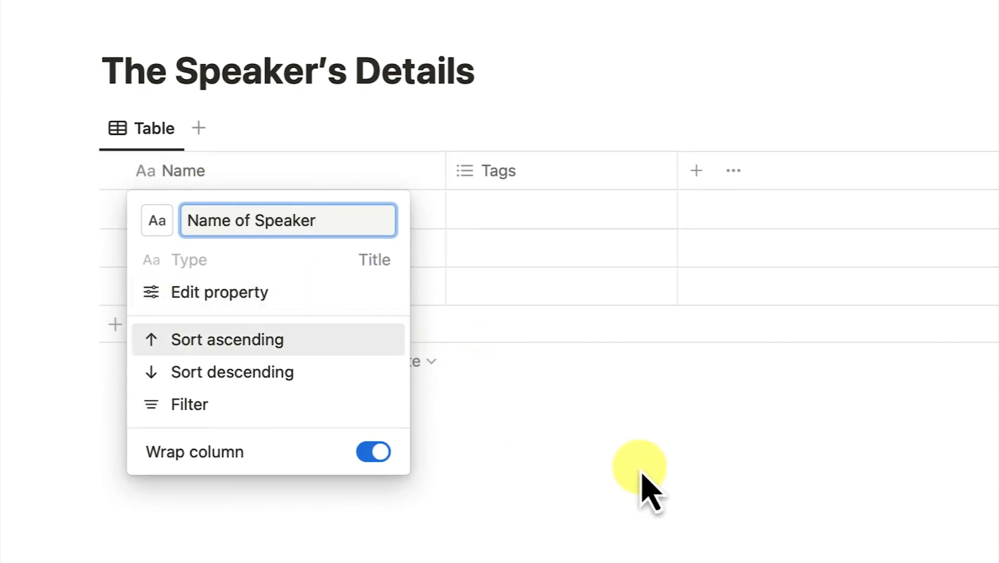
click(643, 487)
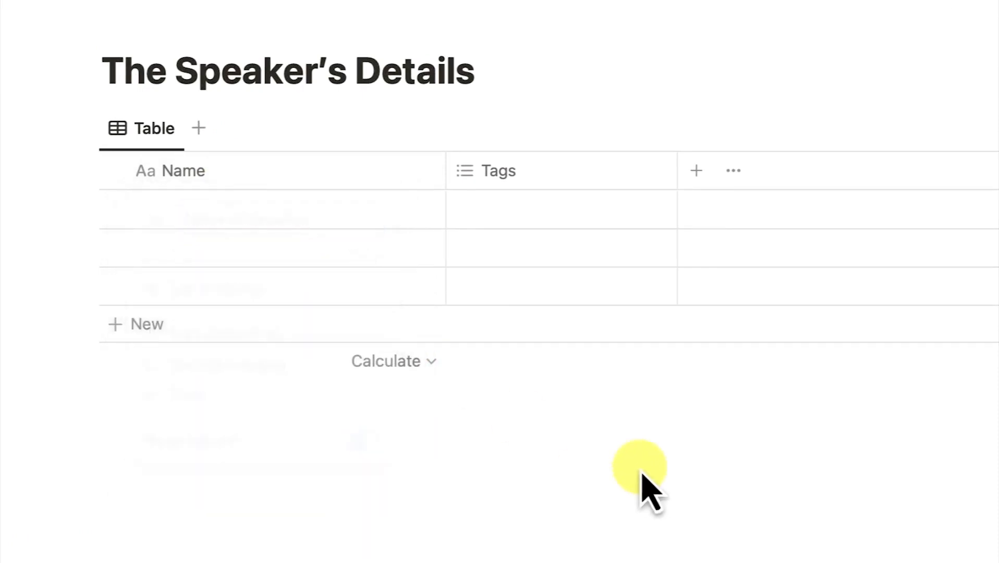
Rename the Tags column to Pathways and change its type to Text
click(531, 178)
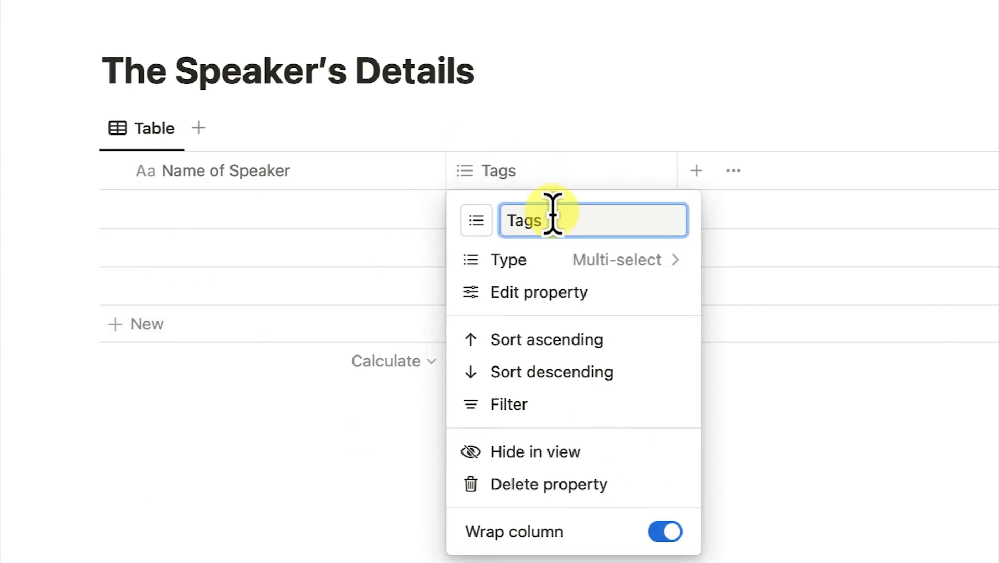
key(BackSpace)
key(BackSpace)
key(BackSpace)
key(BackSpace)
text(Pathways)
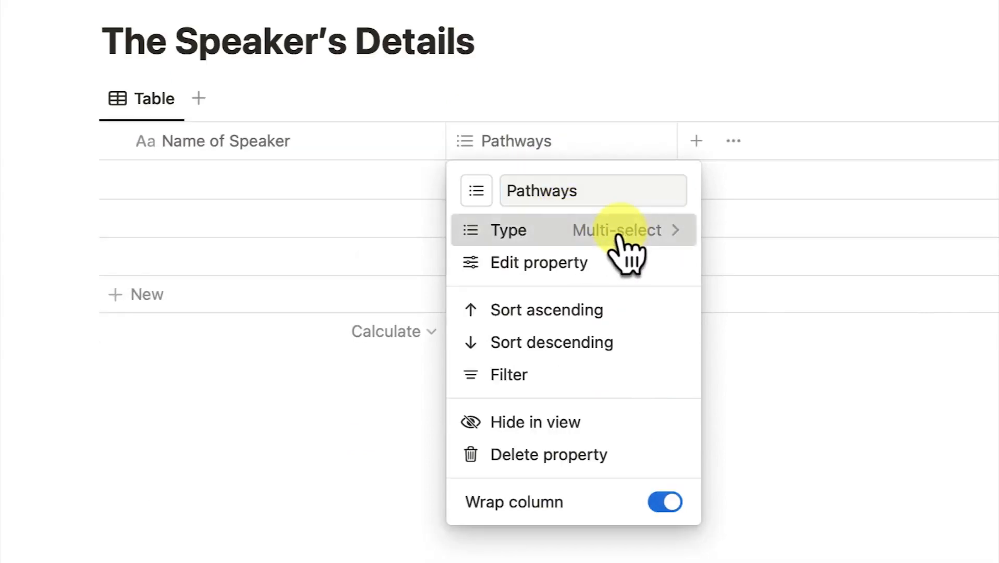
click(618, 238)
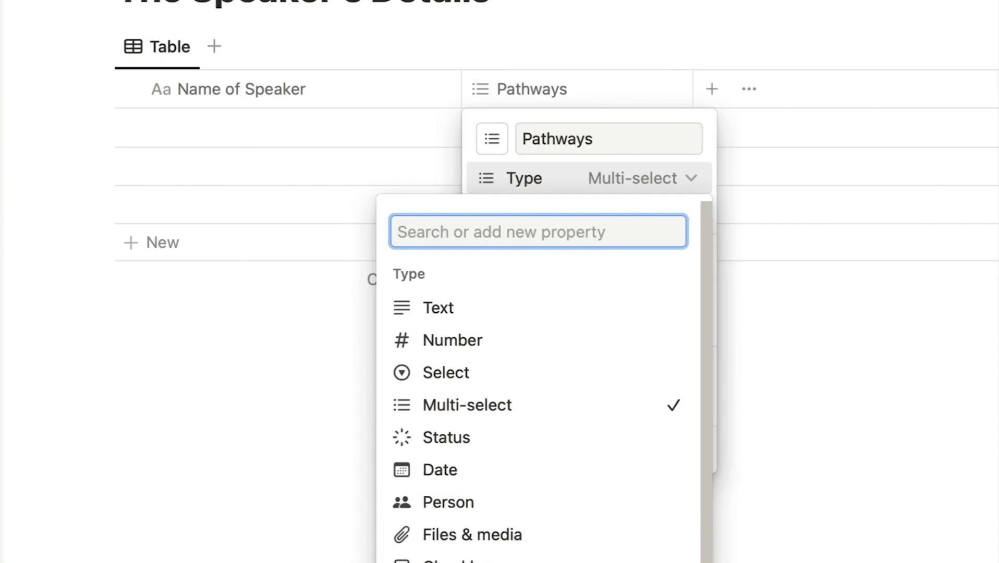
scroll(537, 376, down, 3)
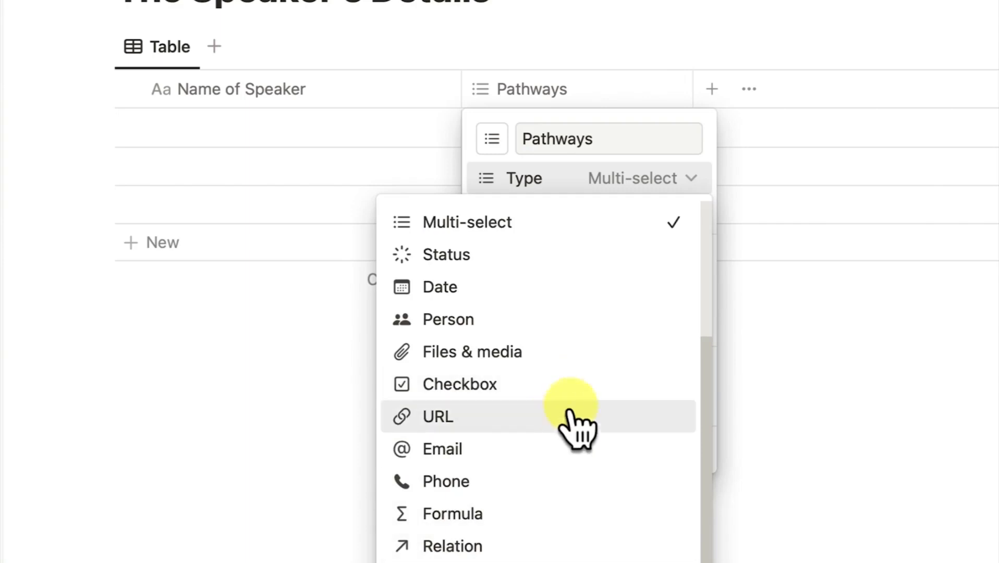
scroll(600, 297, up, 4)
click(482, 313)
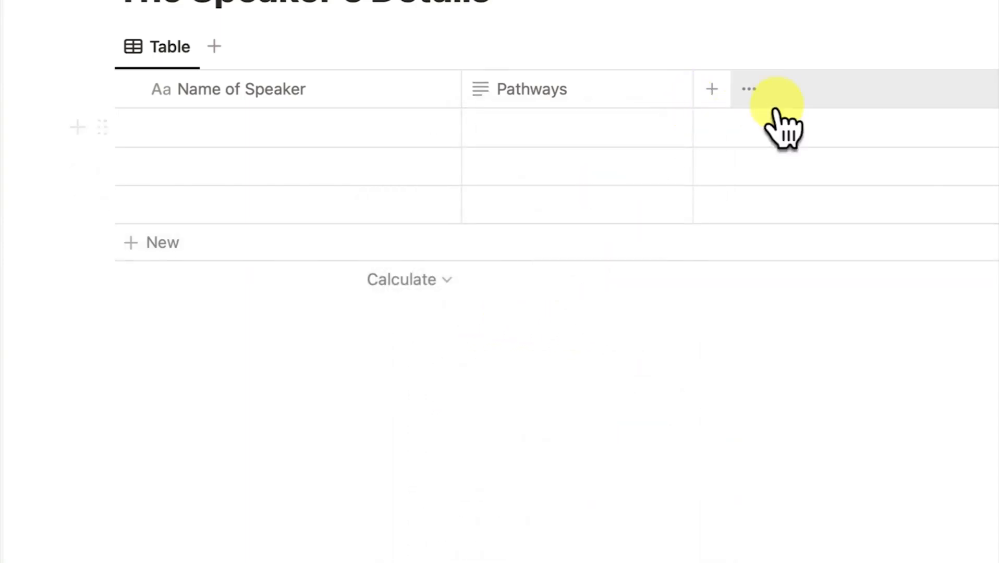
Add a Status column and then a Date column to the table
click(710, 89)
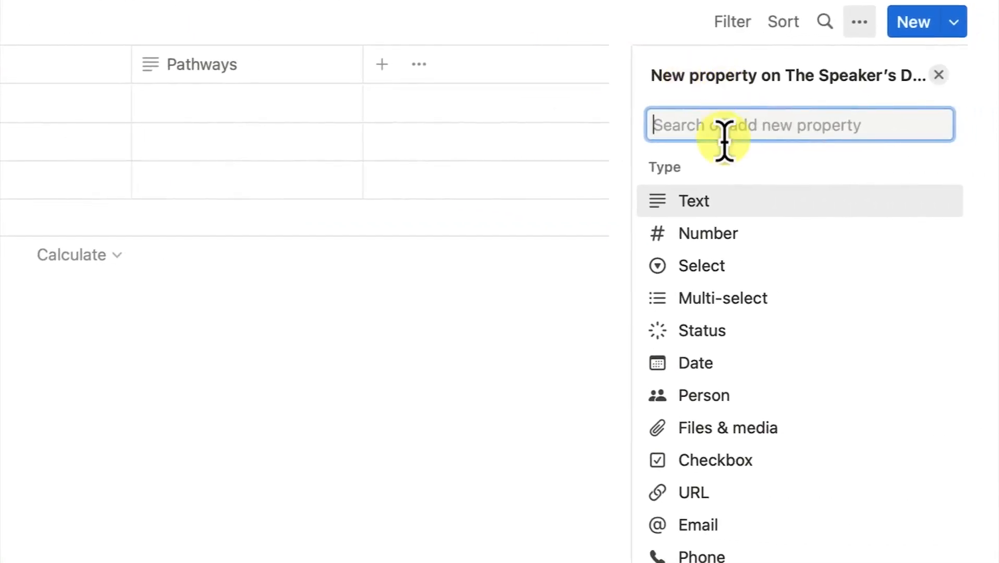
click(726, 334)
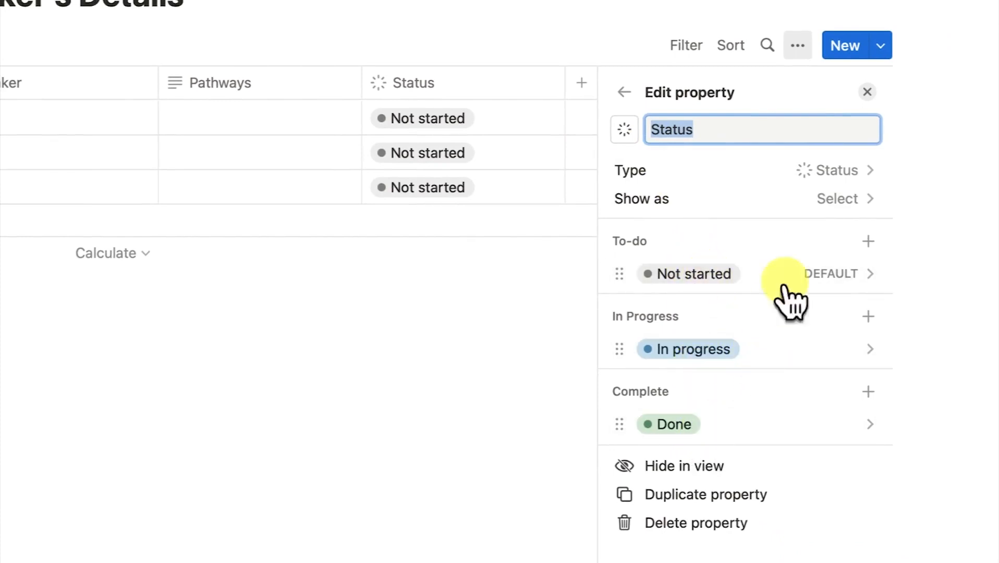
click(866, 93)
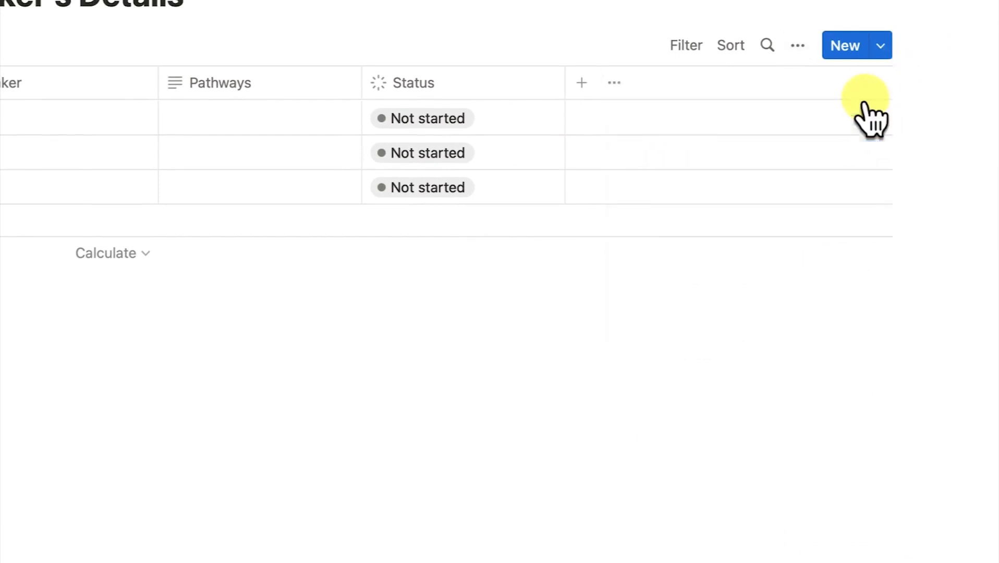
click(581, 83)
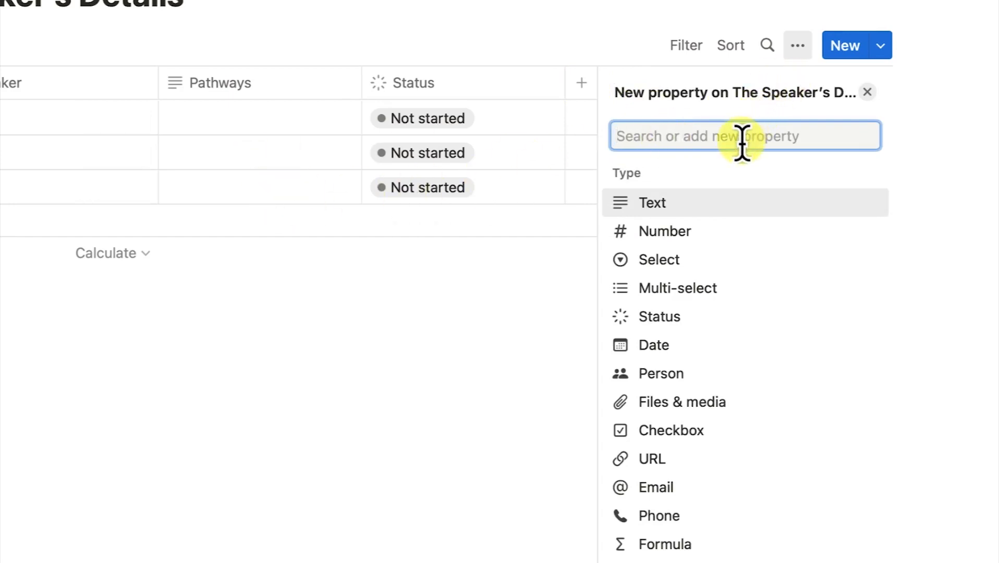
click(717, 347)
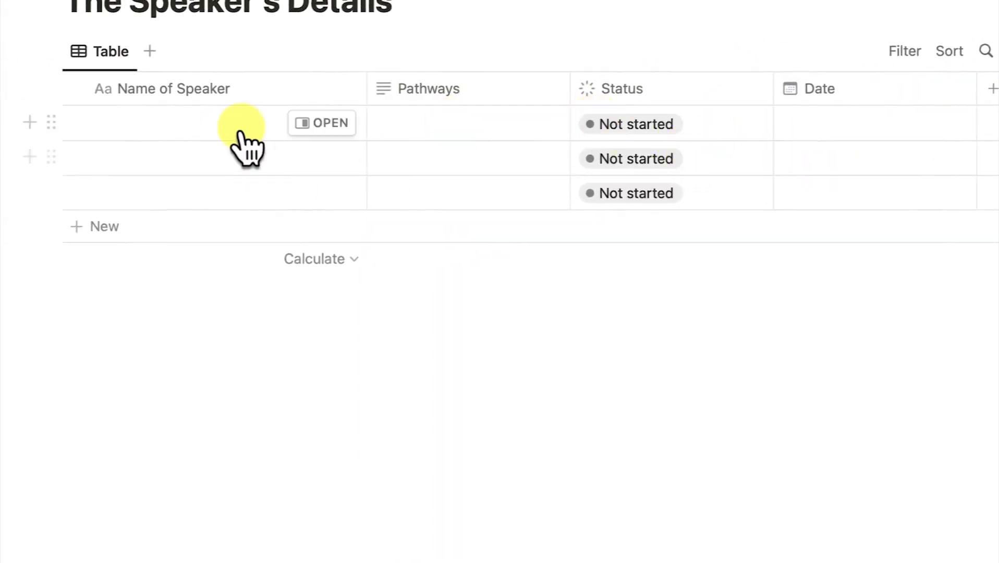
Enter the five speakers' names in Name of Speaker, adding rows for the fourth and fifth
click(214, 126)
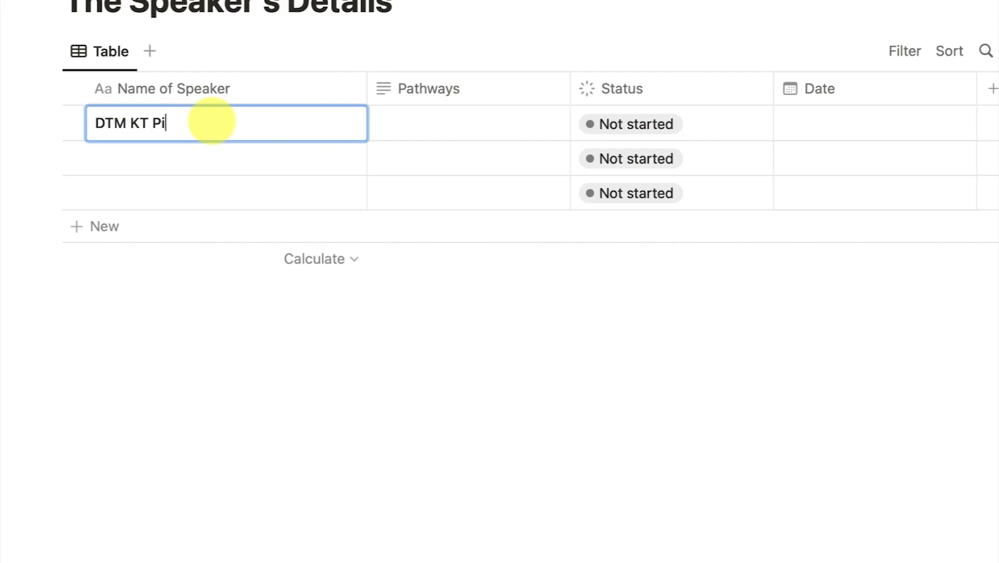
key(Return)
text(Dr. Rasheed)
key(Return)
text(Dr. Idris)
key(Return)
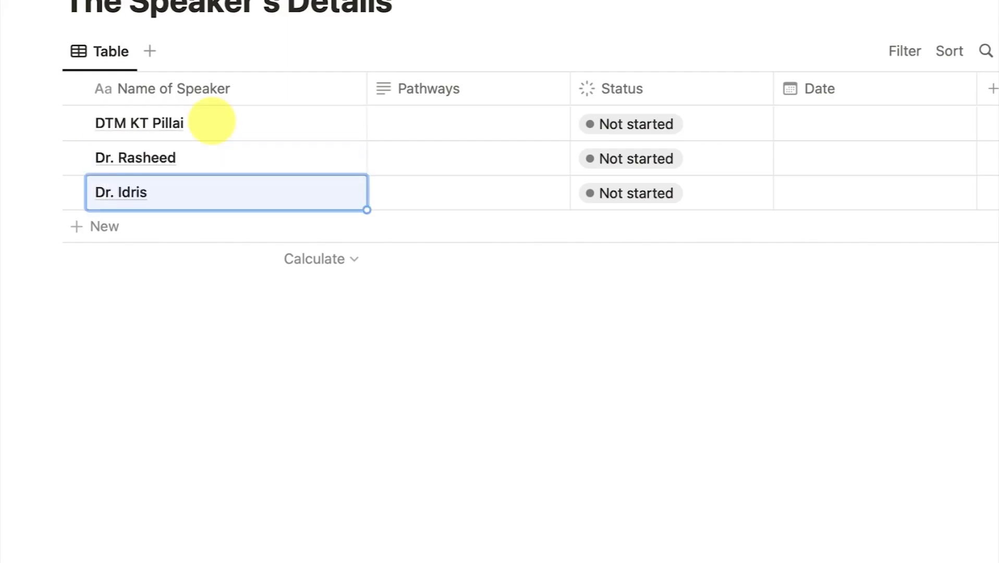
click(115, 228)
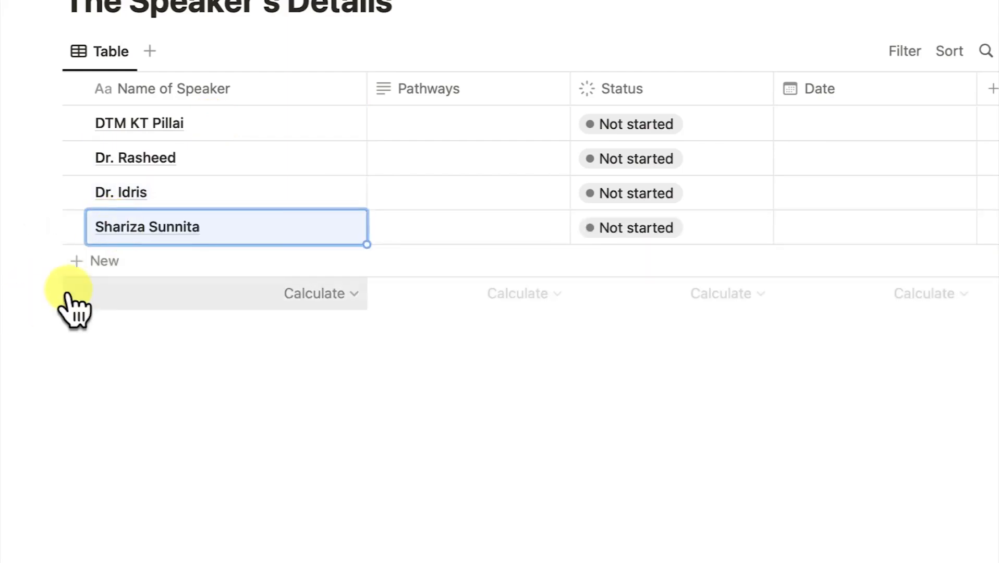
click(93, 263)
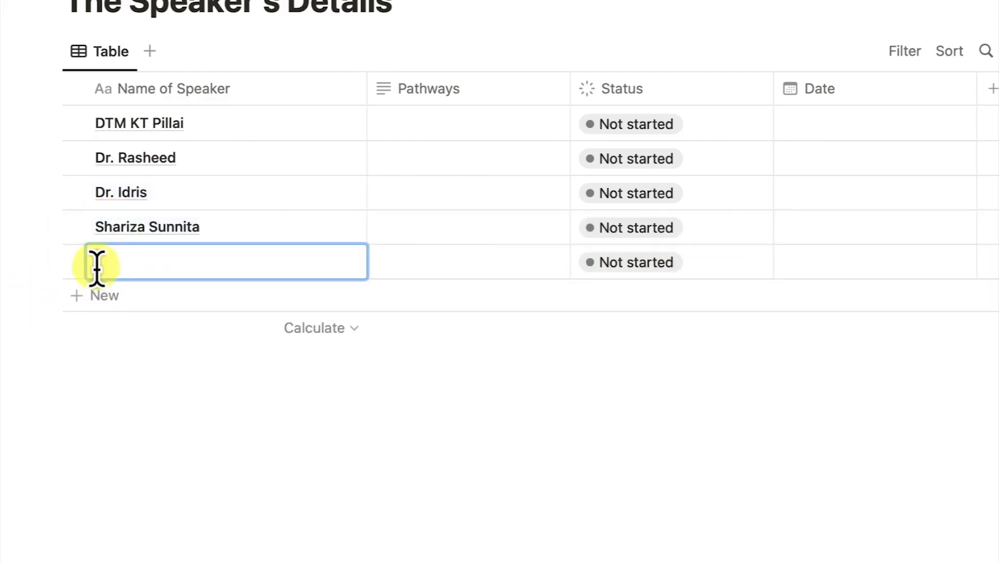
Fill Pathways: Leadership development, Presentation Mastery, Effective coaching, Presentation mastery, Effective coaching
click(466, 125)
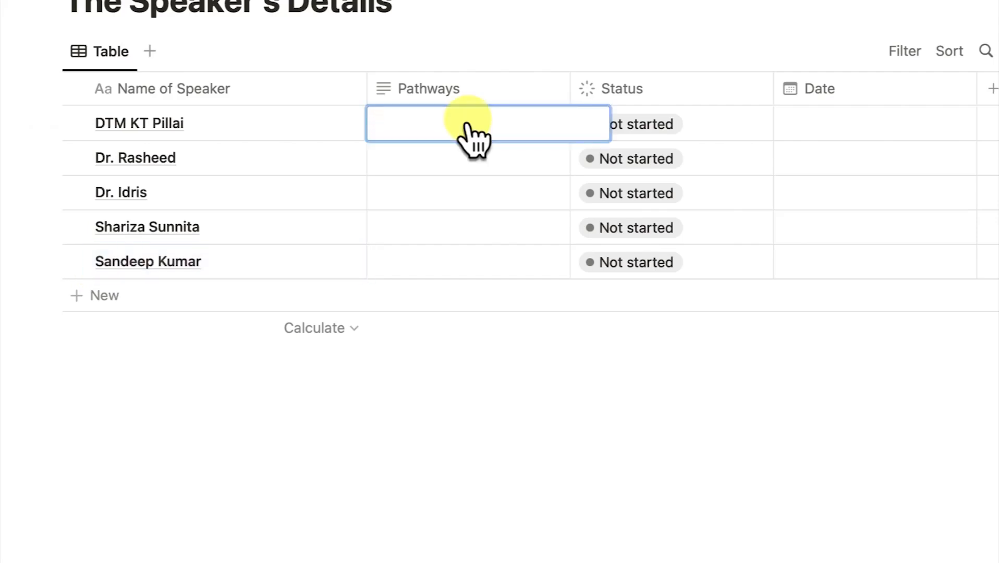
text(Le)
text(adership development)
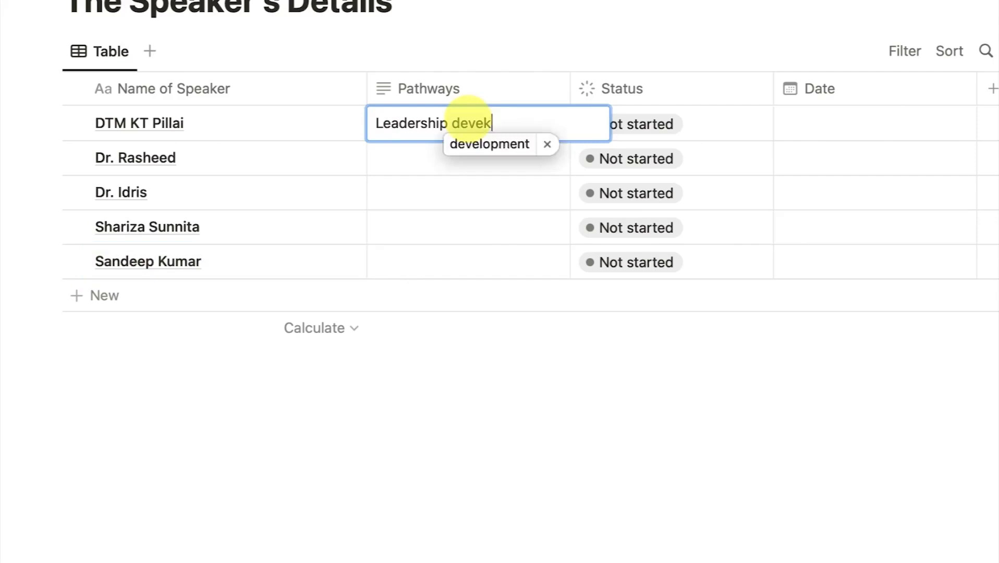
key(Return)
text(Presentation Mastery)
key(Return)
text(Effective coaching)
key(Return)
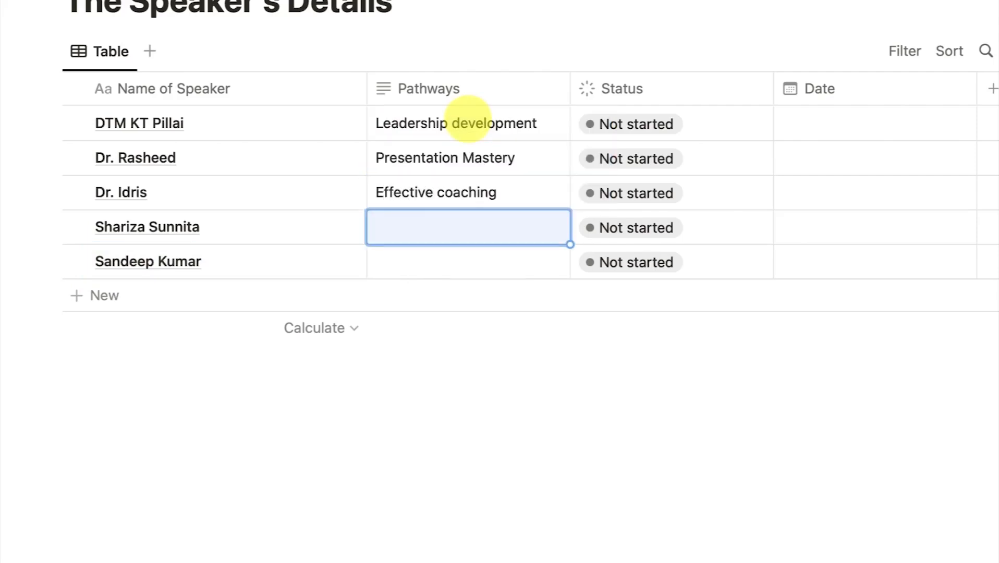
text(Presentat)
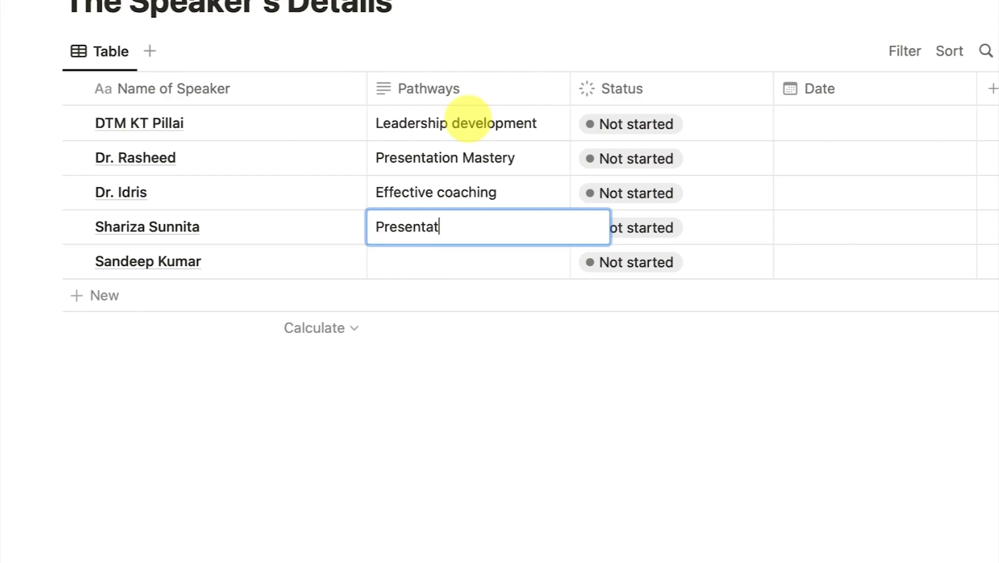
text(ion mastery)
key(Return)
text(Effective coaching)
key(Return)
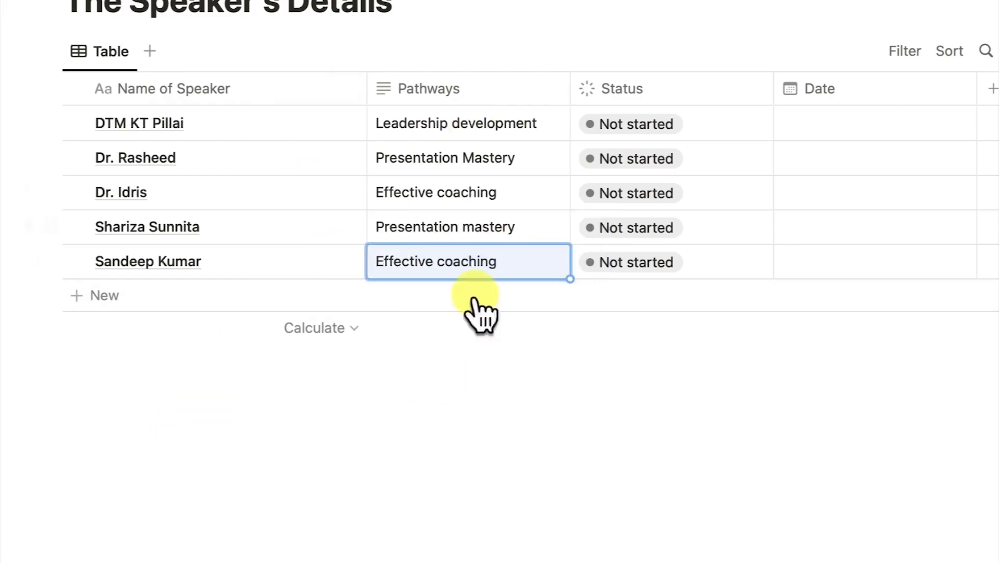
Set Status to In progress for speakers one and three, Done for two and five
click(658, 125)
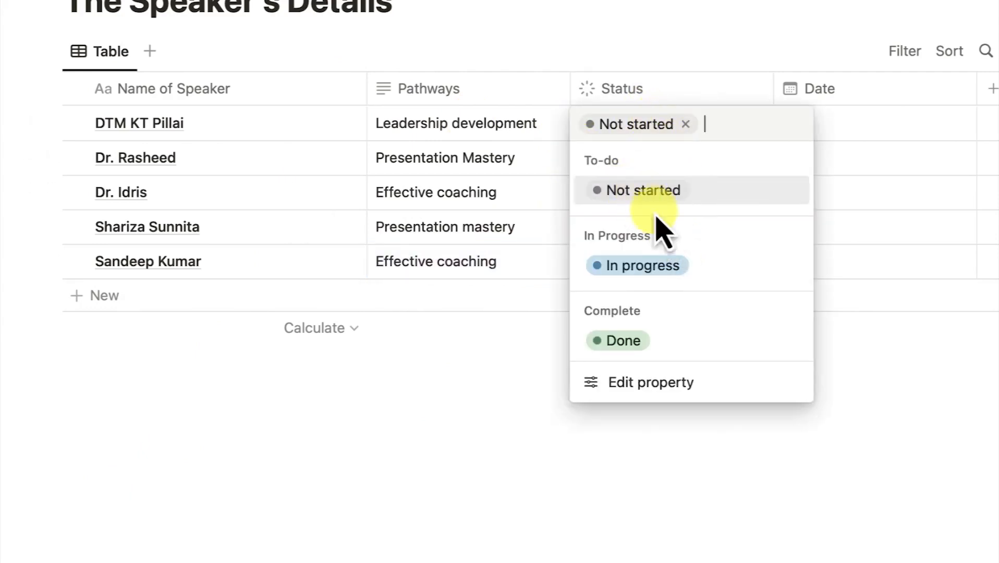
click(658, 267)
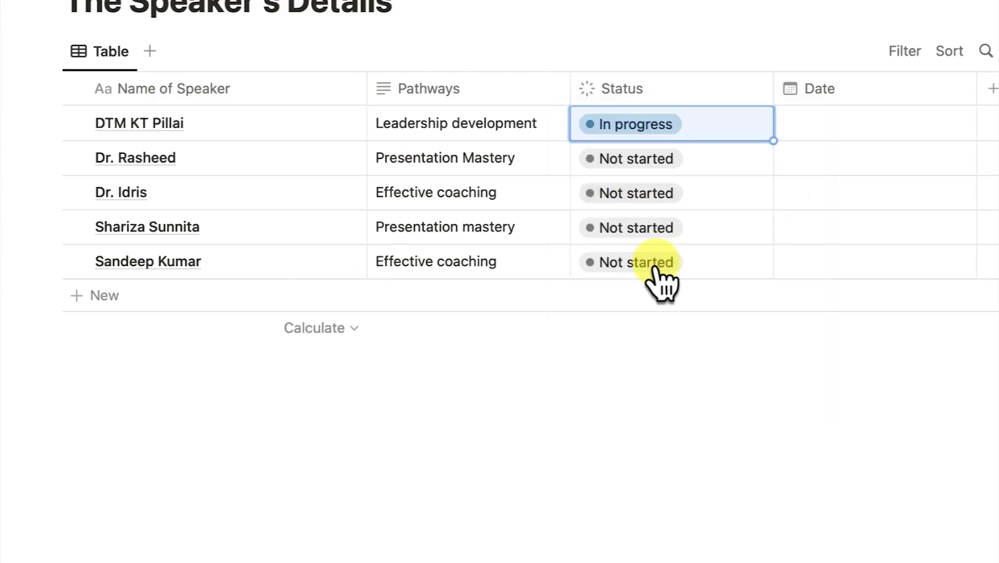
click(660, 160)
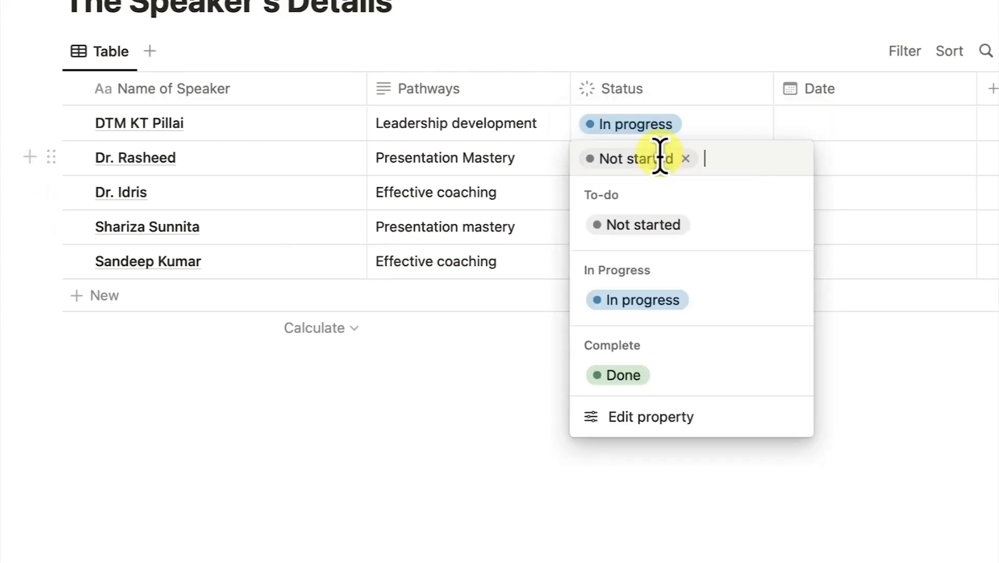
click(658, 380)
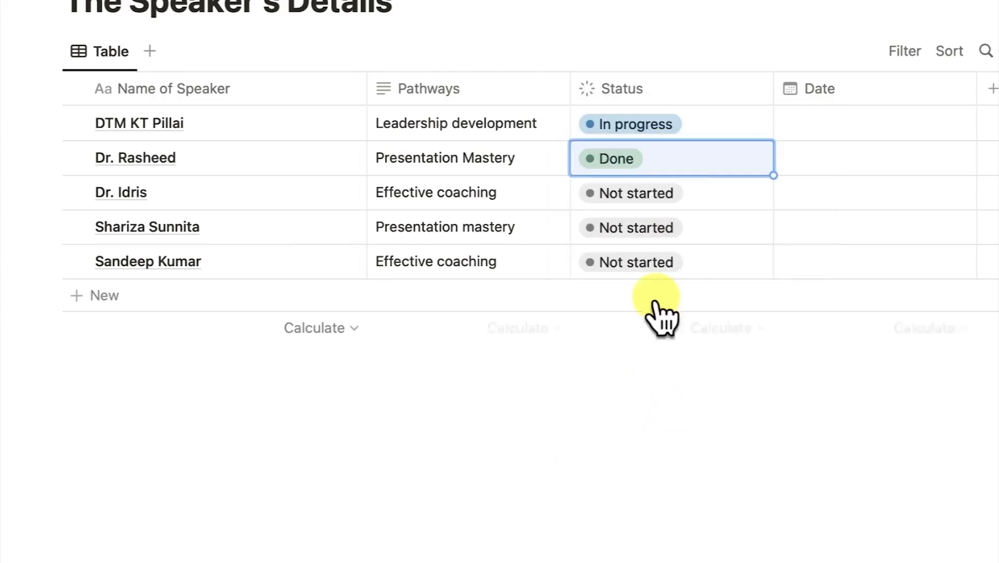
click(654, 201)
click(633, 339)
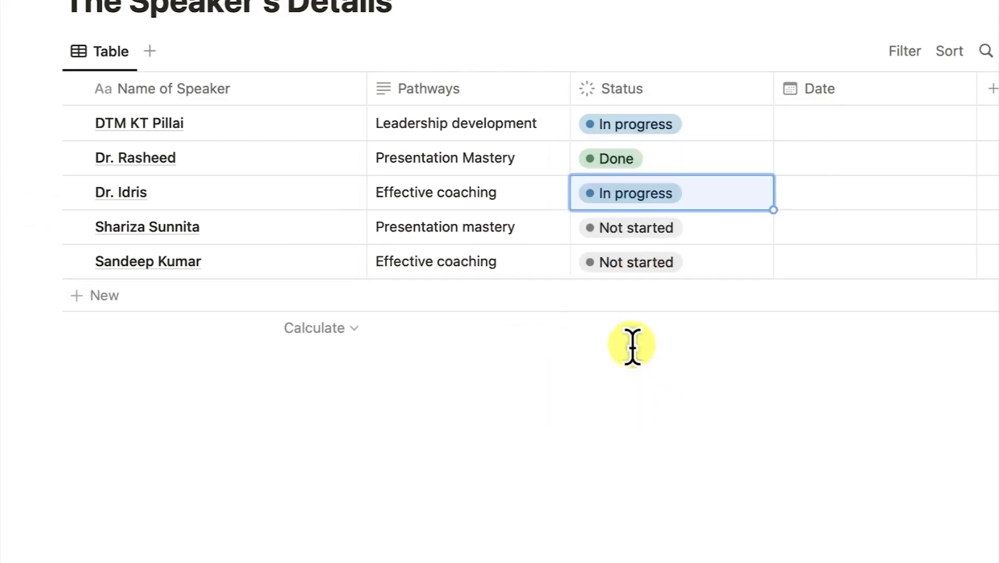
click(646, 265)
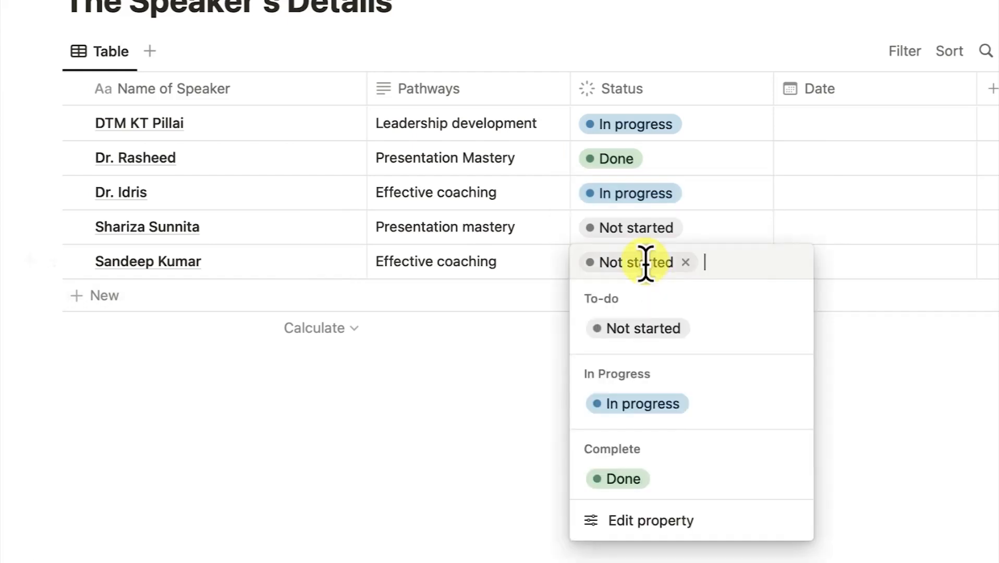
click(621, 477)
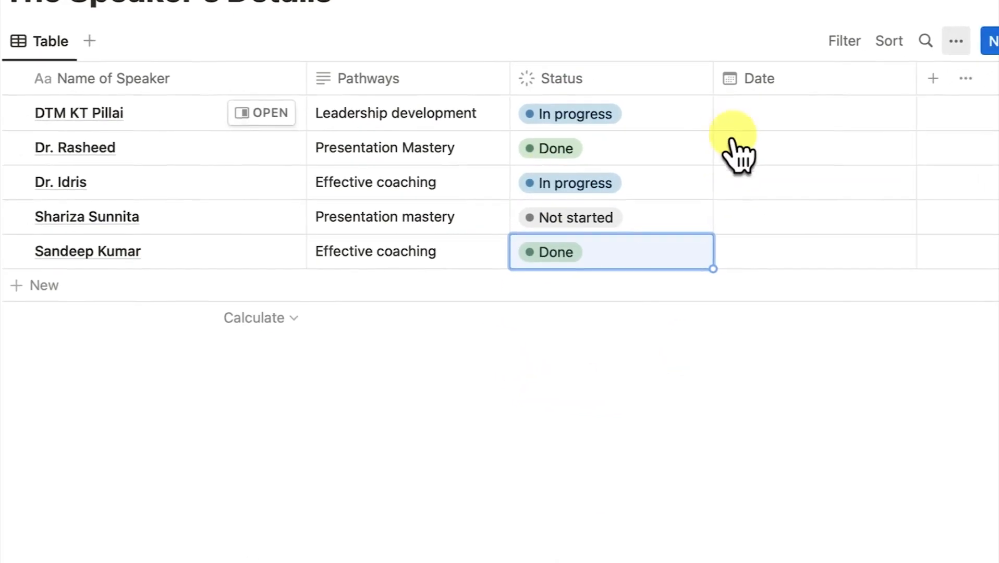
Date the first three speakers February 2, February 16 and March 2, 2023
click(826, 156)
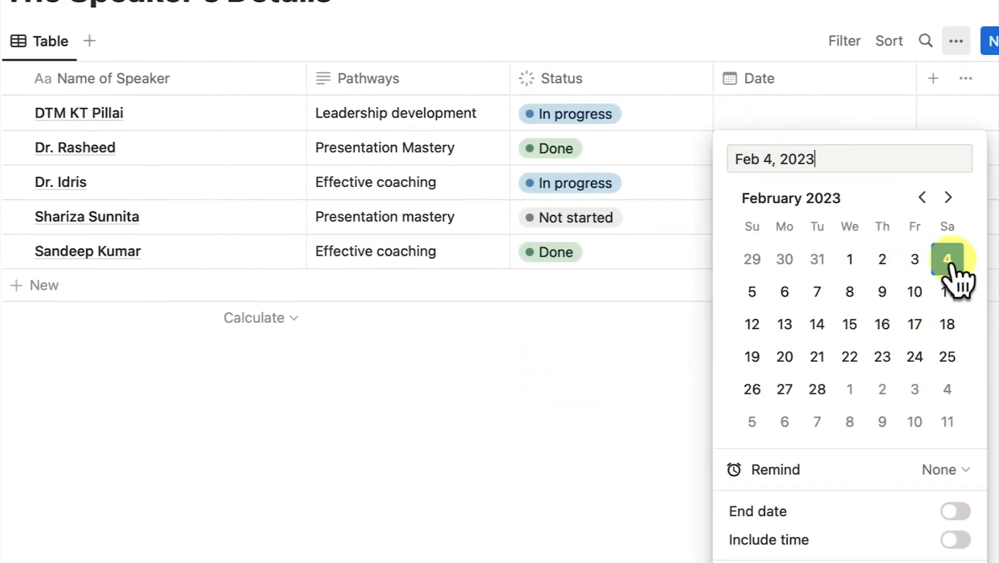
click(882, 261)
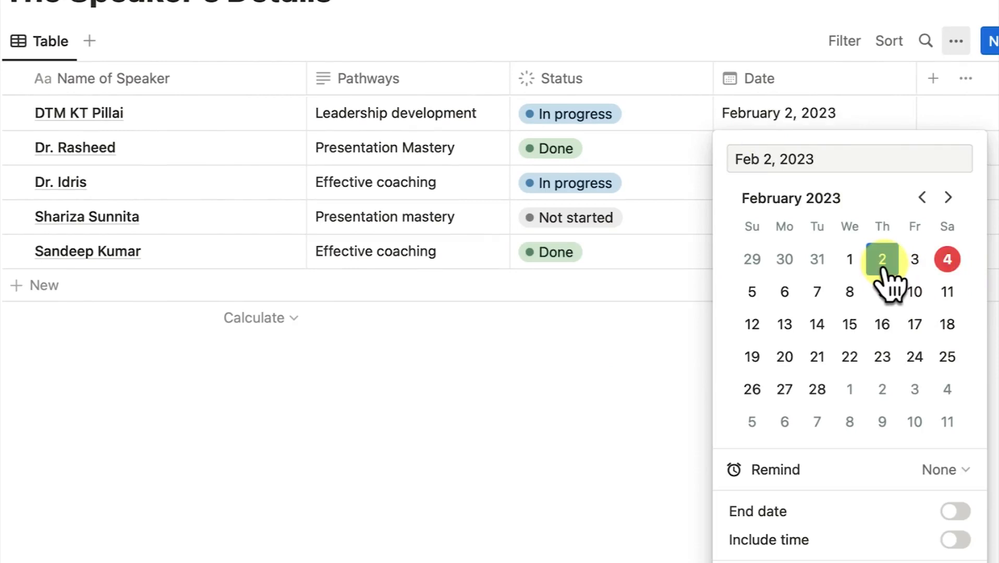
key(Escape)
click(756, 156)
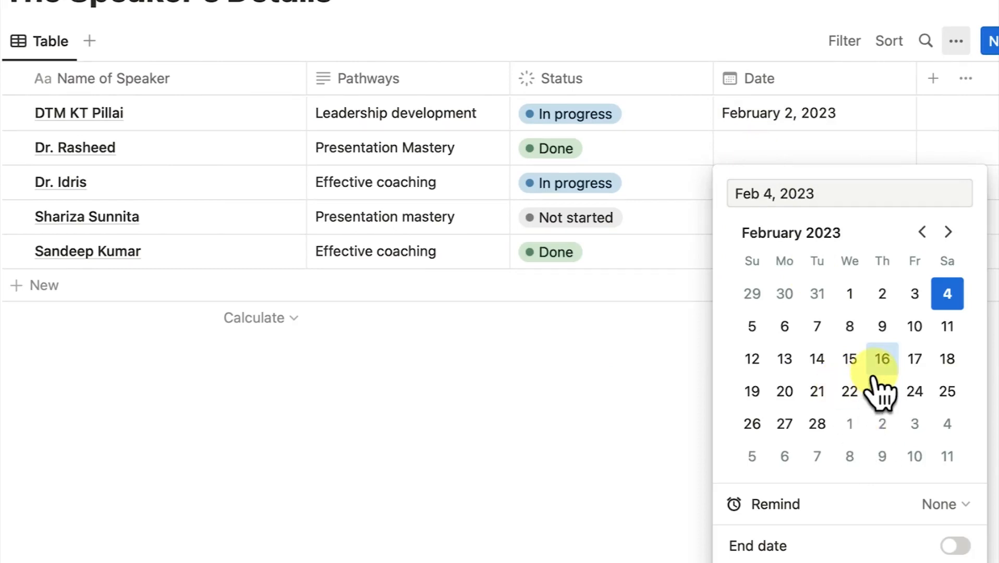
click(881, 364)
click(775, 193)
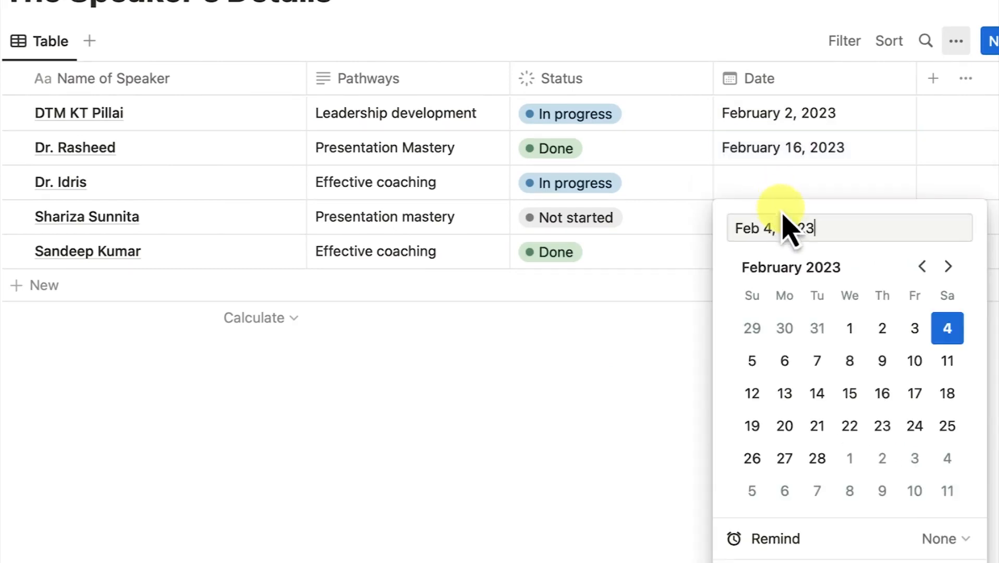
click(948, 267)
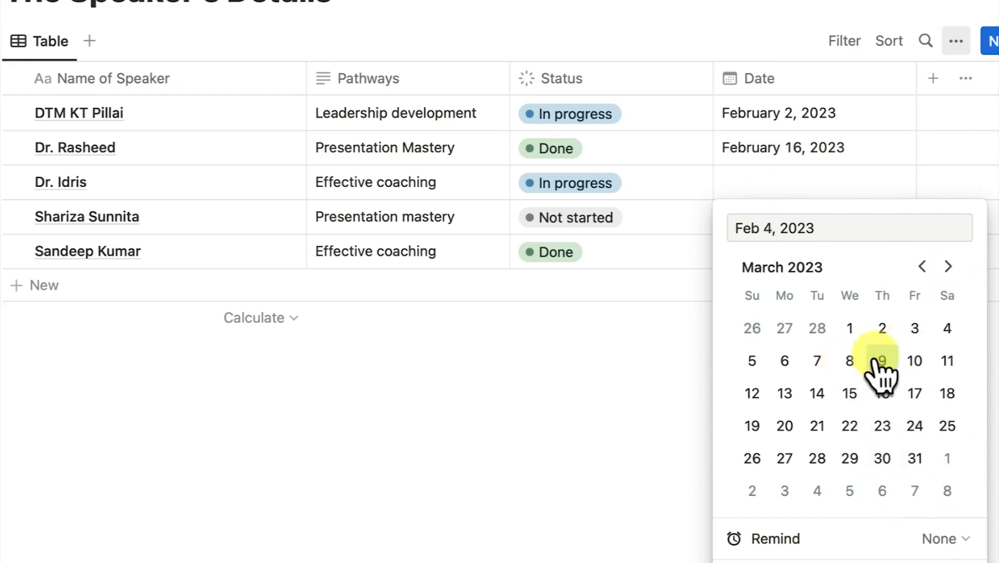
click(880, 328)
click(615, 388)
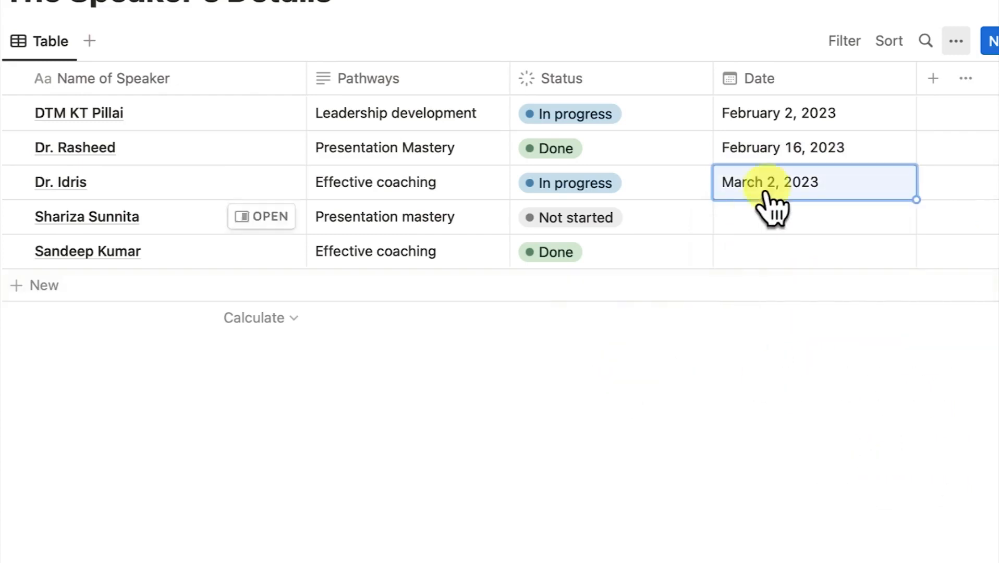
Date the fourth speaker February 16 and the fifth March 2, 2023
click(801, 232)
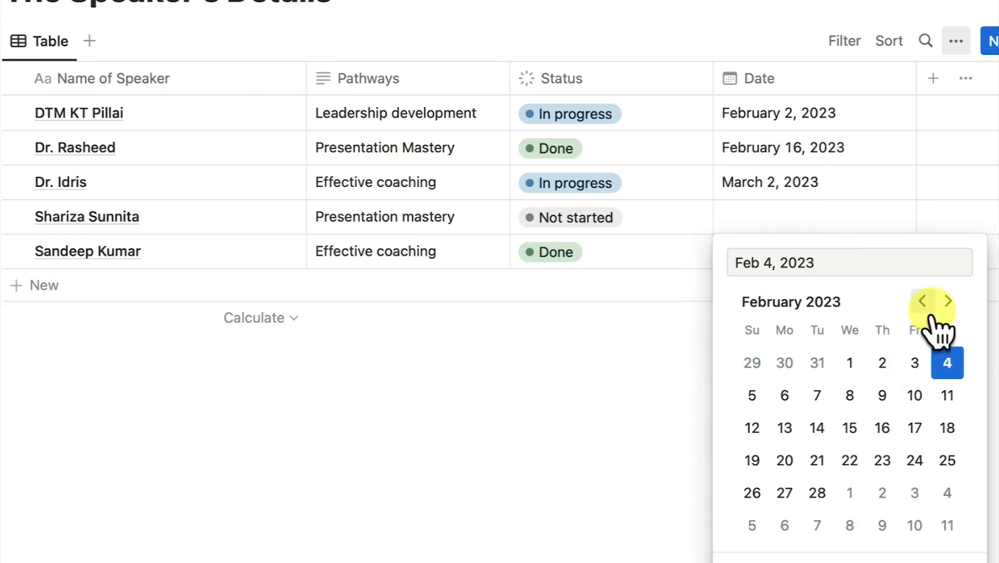
click(882, 430)
click(604, 384)
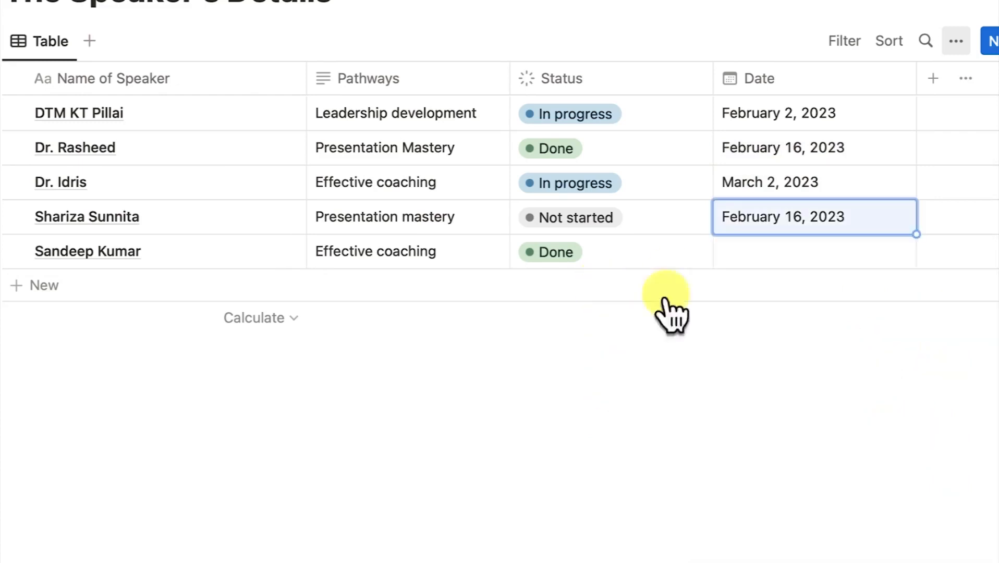
click(740, 260)
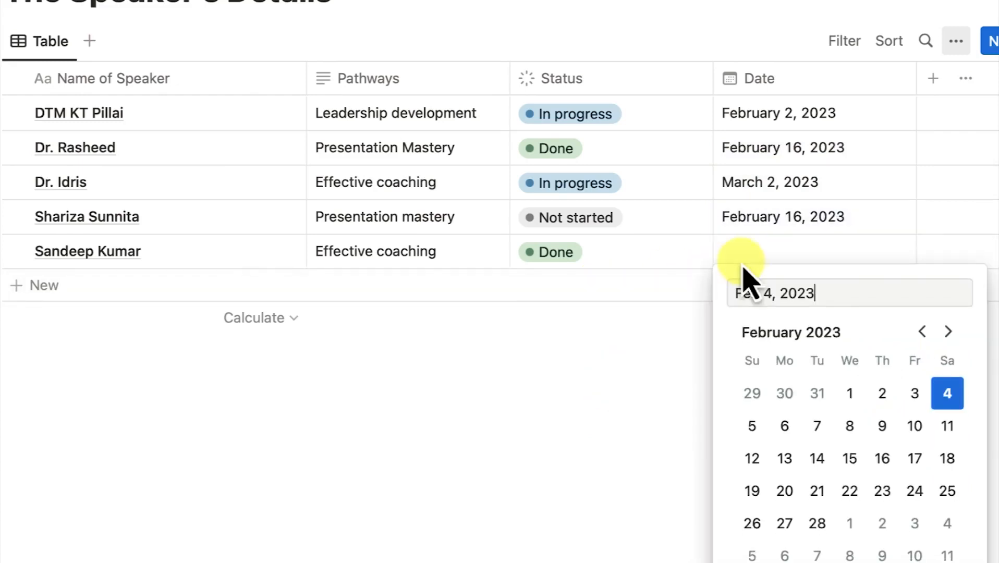
click(948, 331)
click(948, 331)
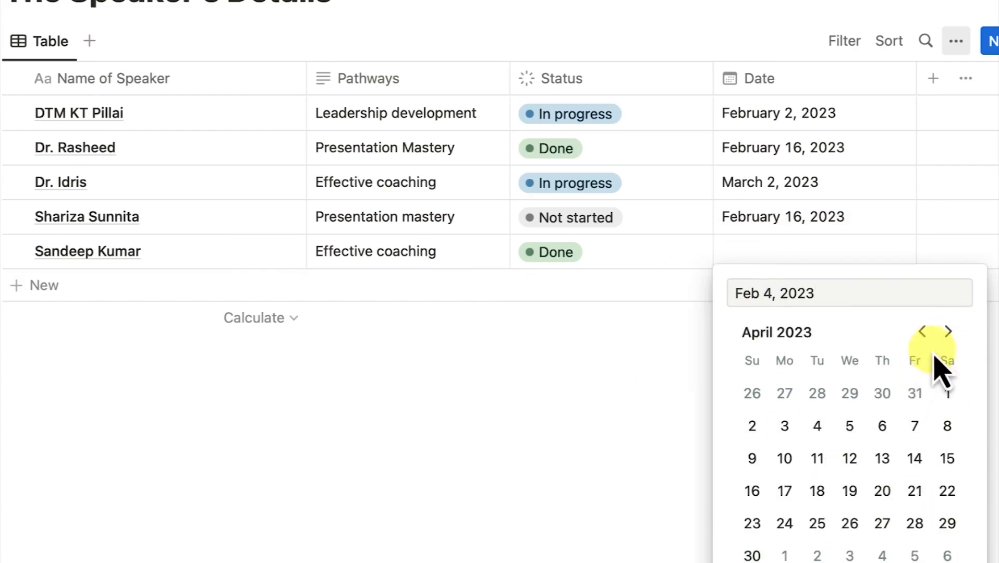
click(921, 331)
click(882, 393)
click(560, 486)
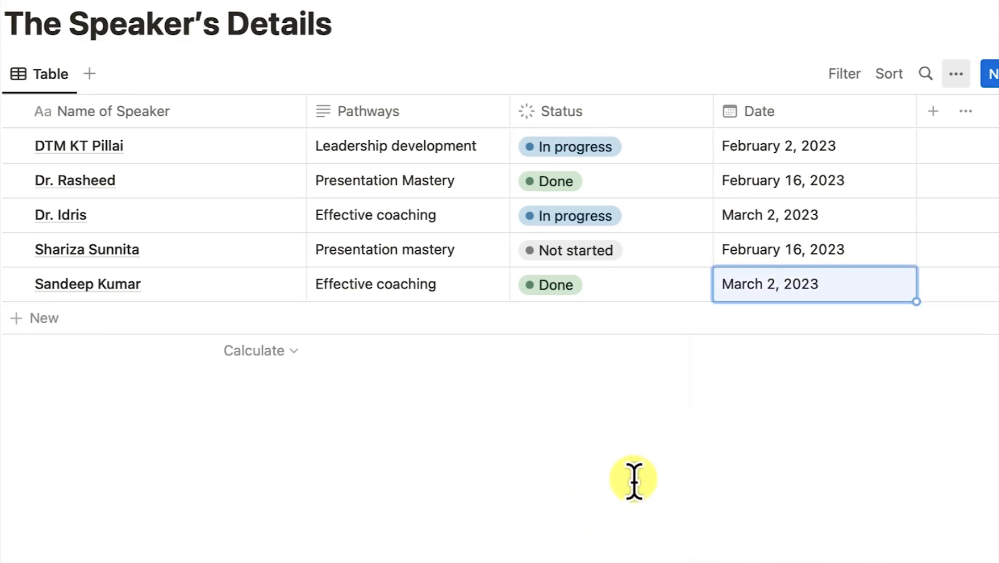
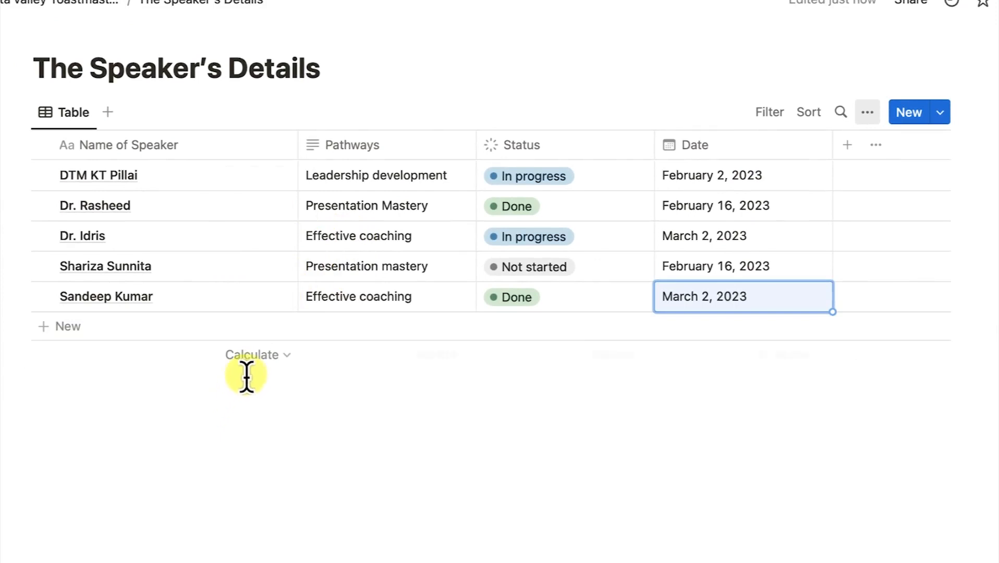
Add Count all footer summaries under the Name and Pathways columns
click(290, 365)
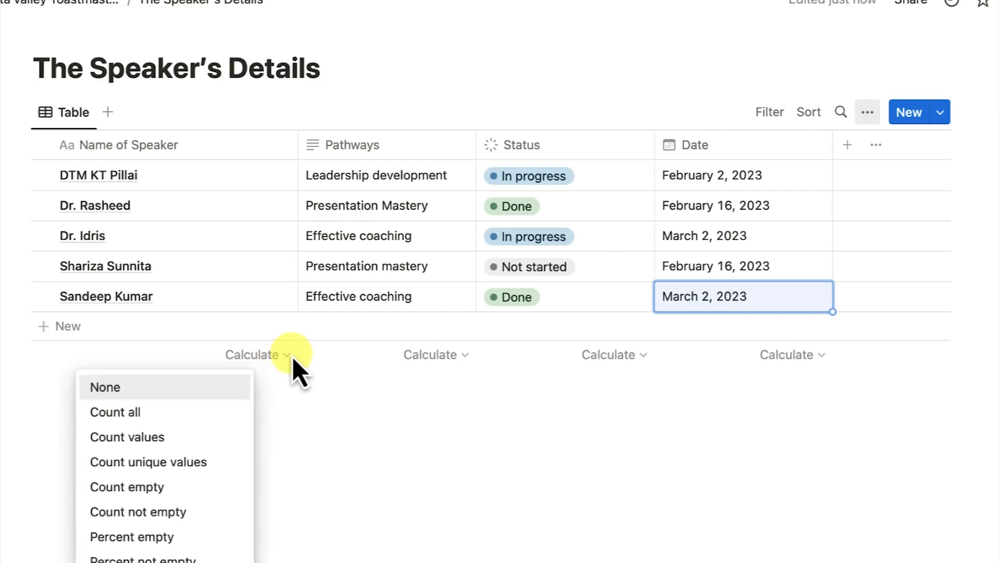
click(146, 412)
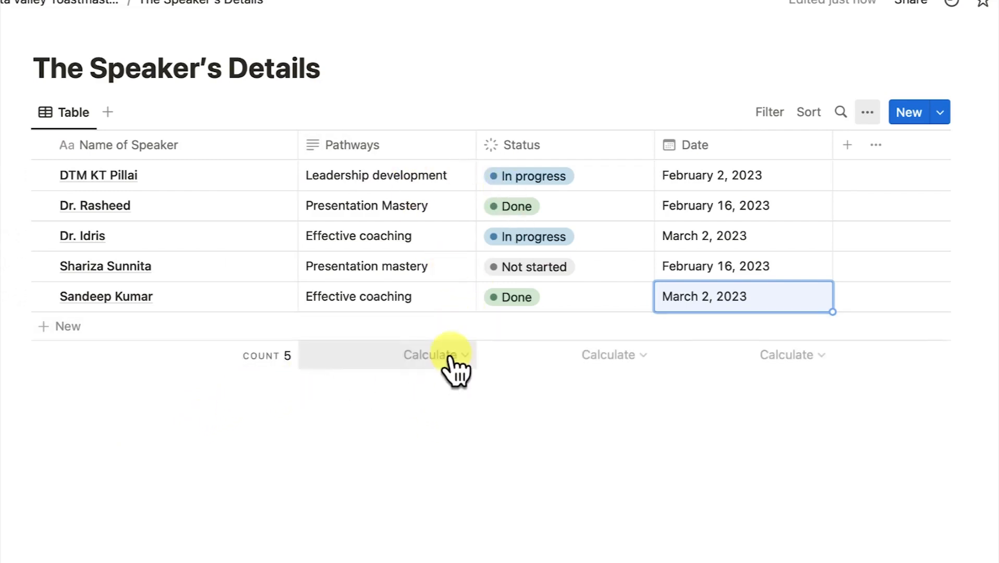
click(456, 367)
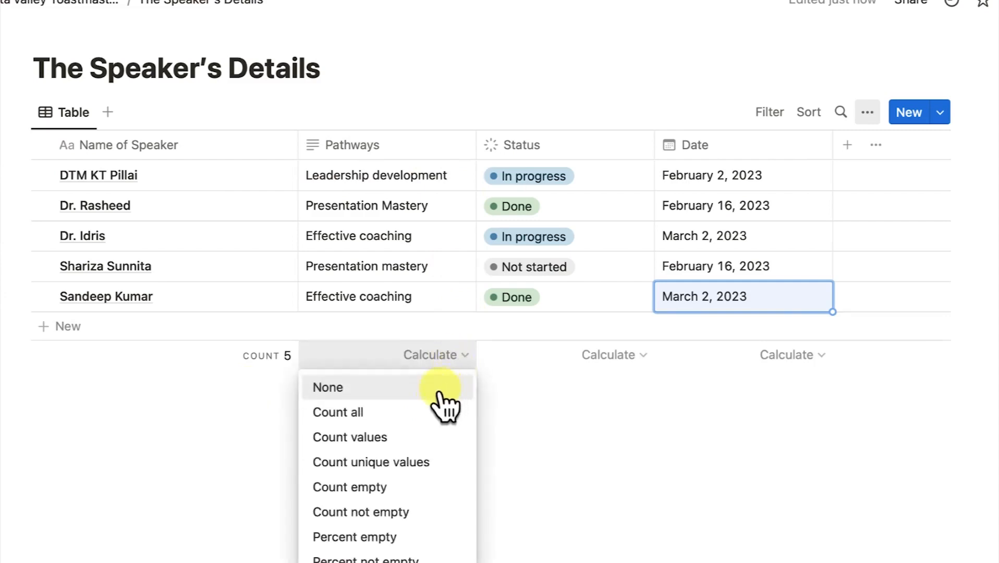
click(408, 417)
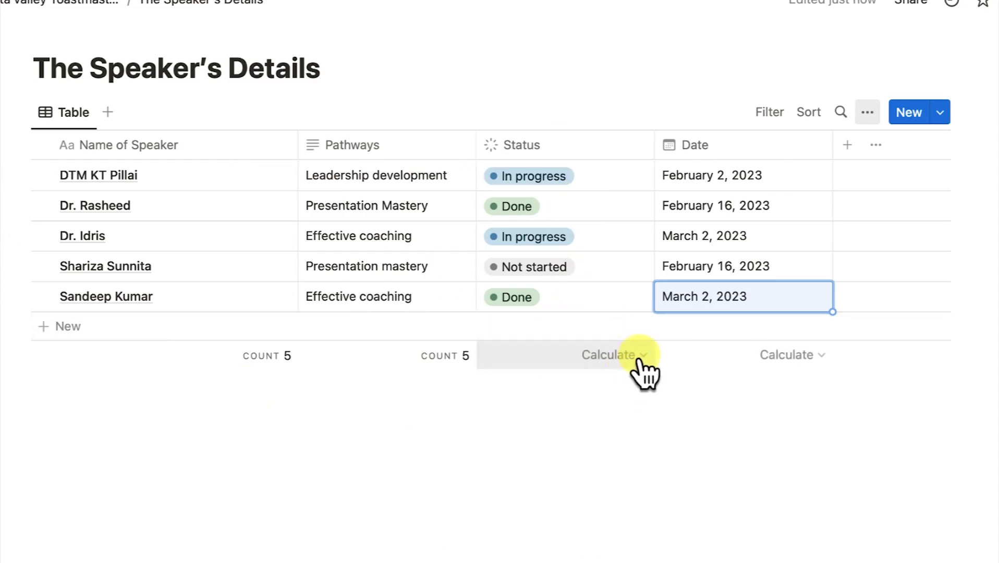
Show percent Complete under Status and the earliest date under Date
click(640, 359)
mouse_move(605, 444)
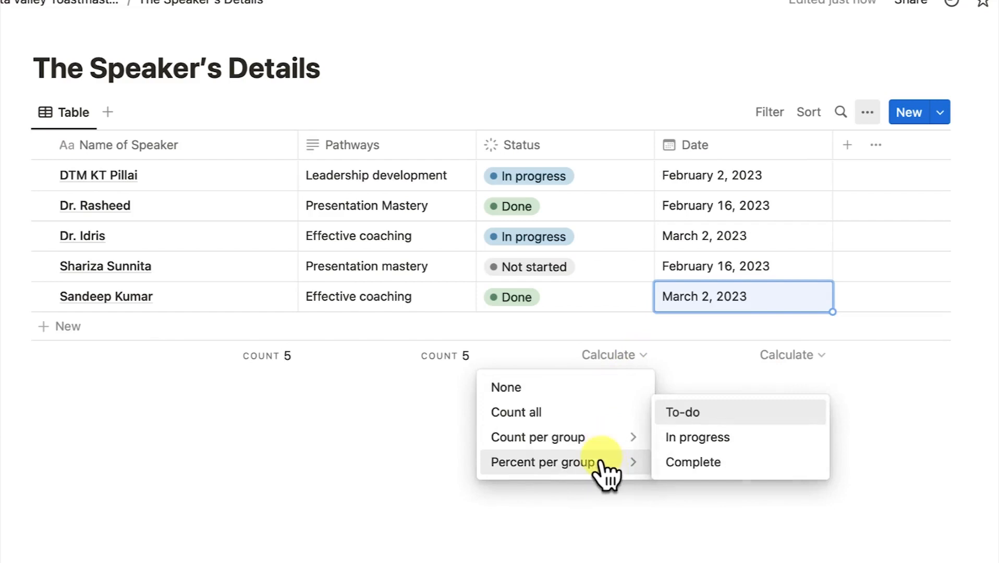
mouse_move(606, 466)
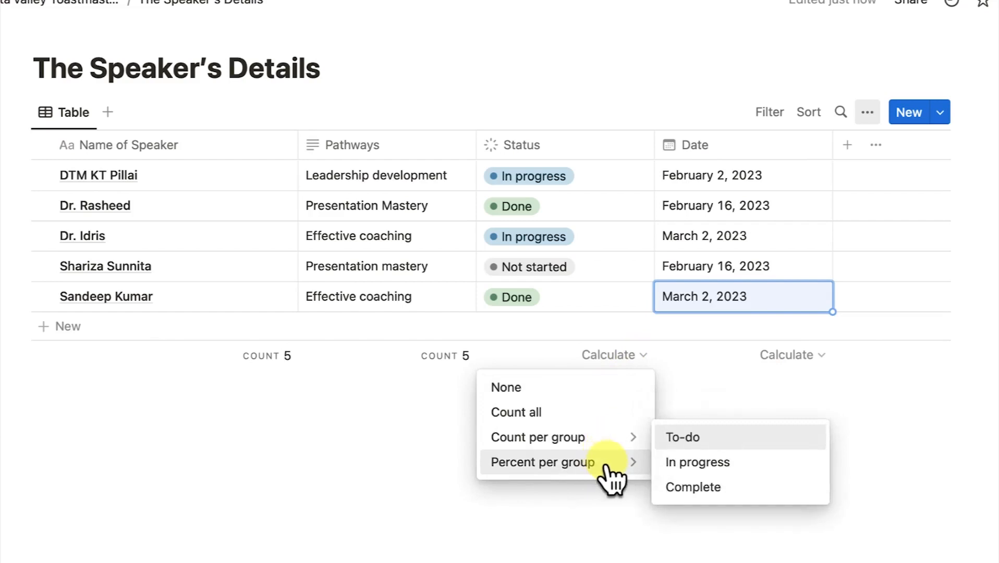
click(724, 490)
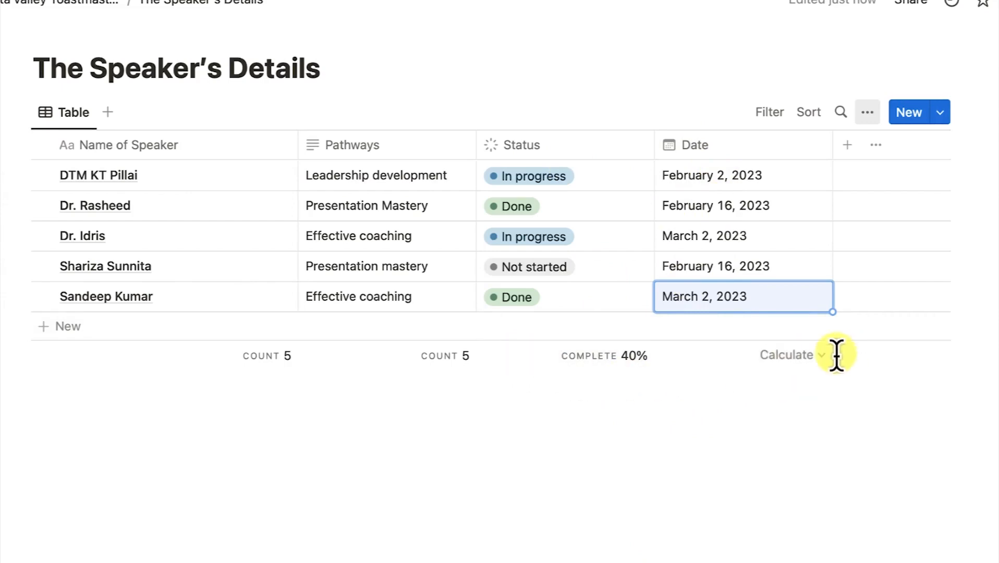
click(818, 357)
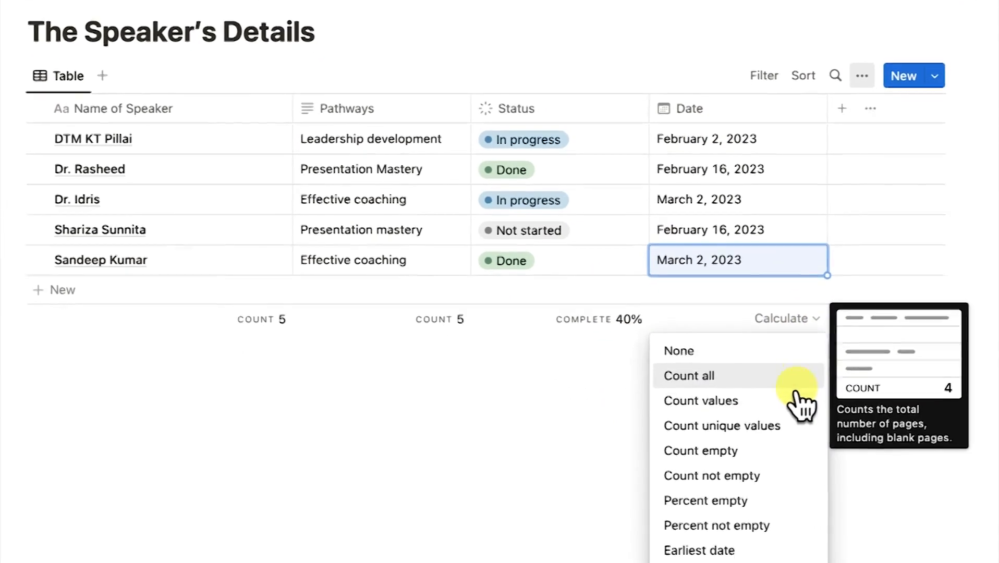
click(746, 542)
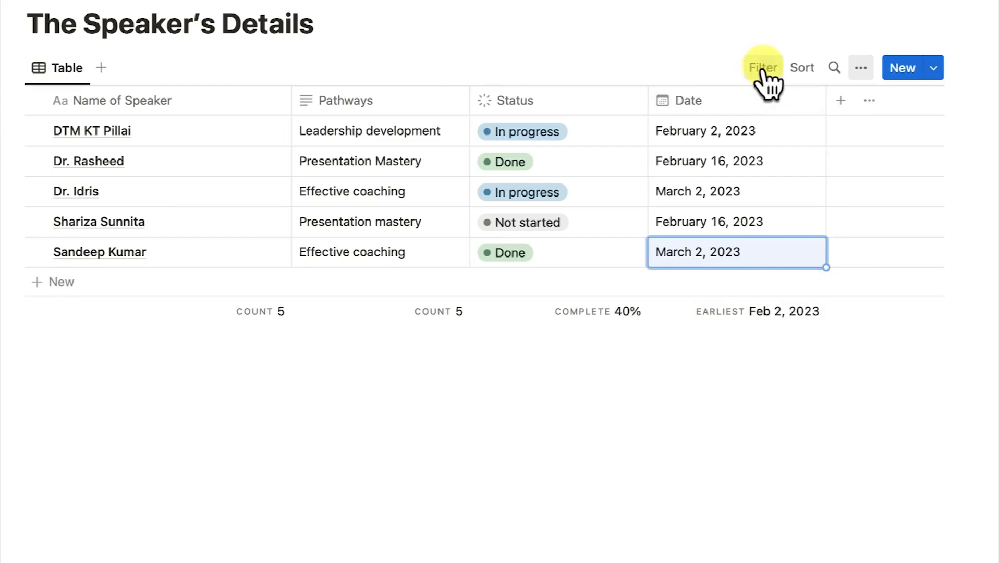
click(762, 72)
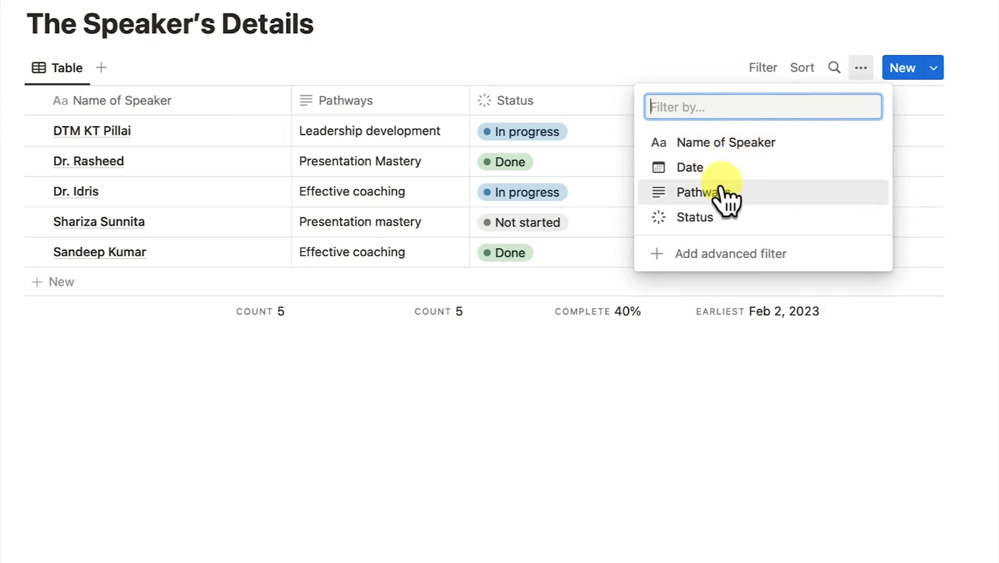
click(735, 148)
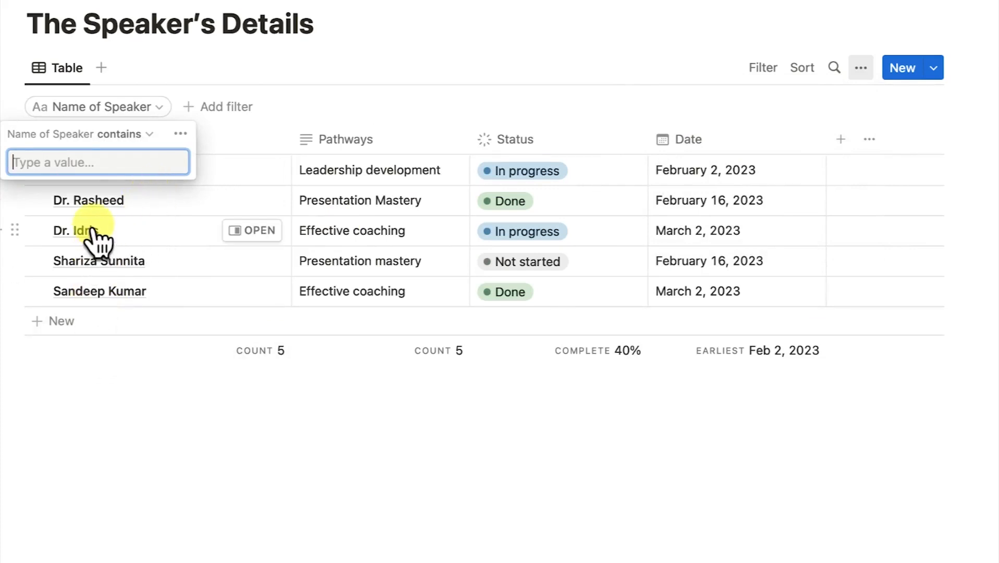
text(dr)
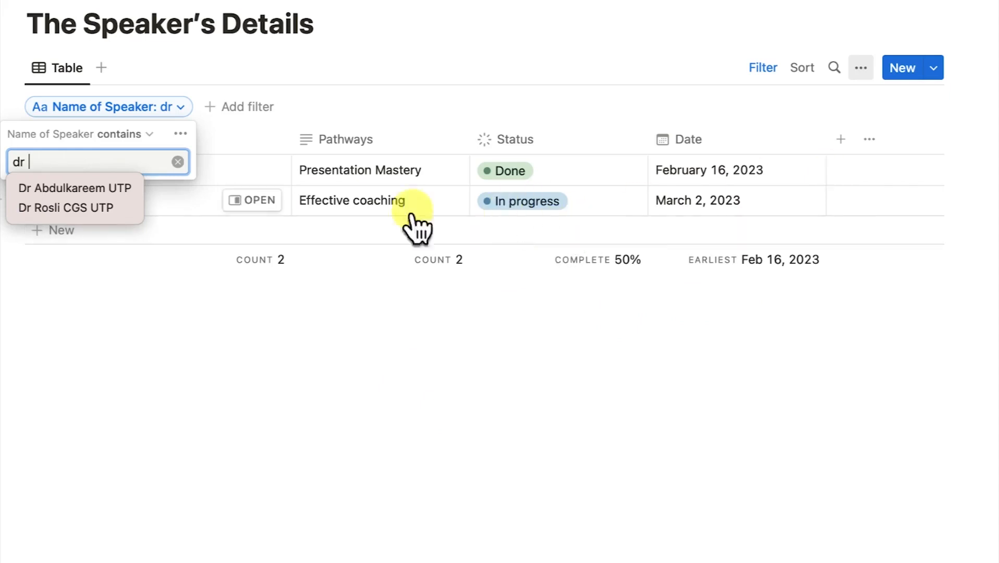
click(181, 133)
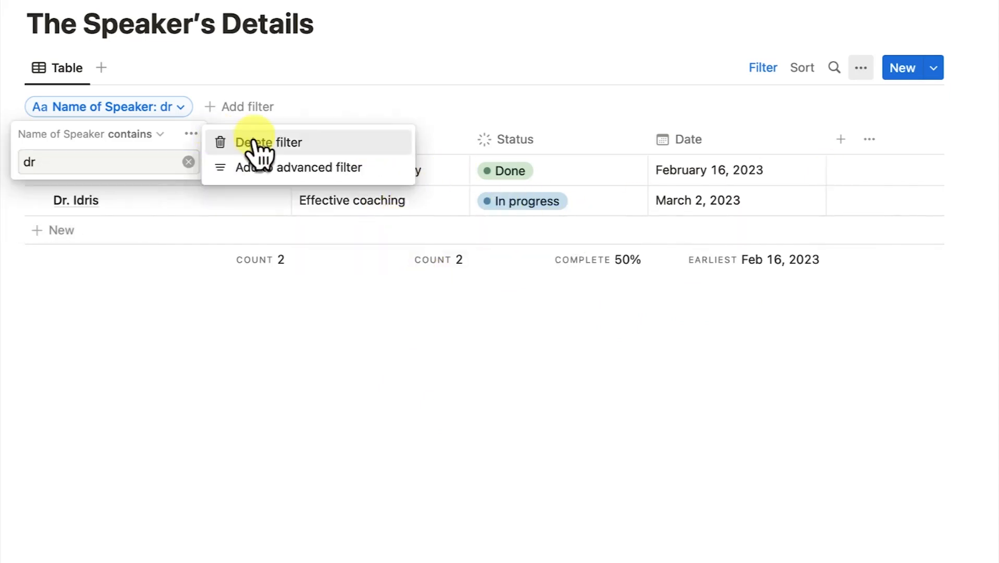
click(252, 143)
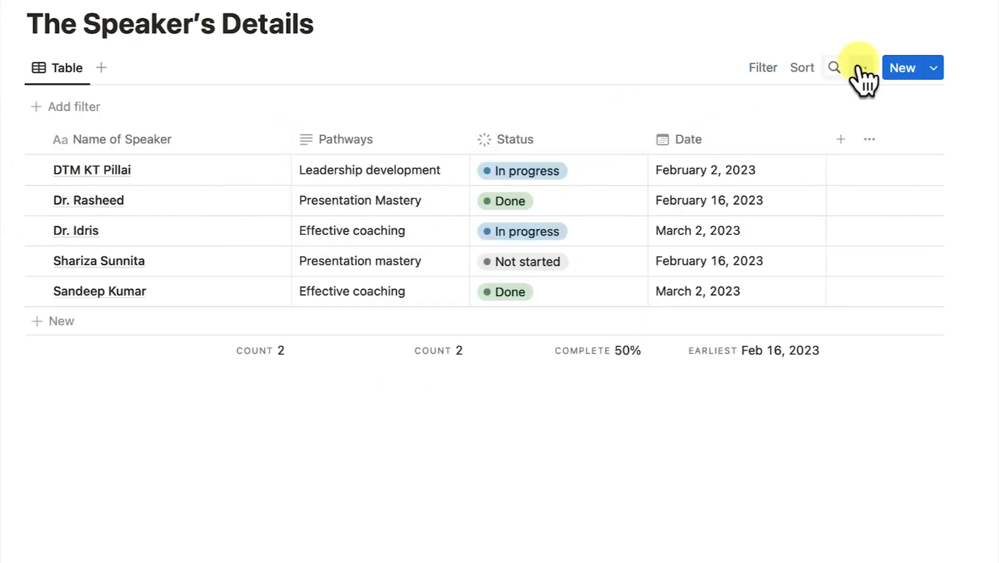
click(760, 70)
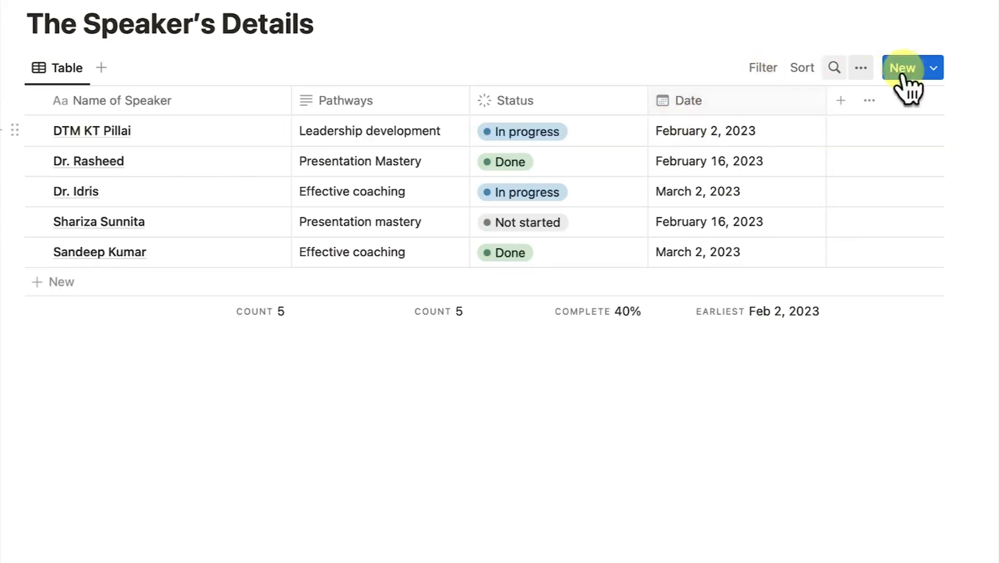
click(750, 68)
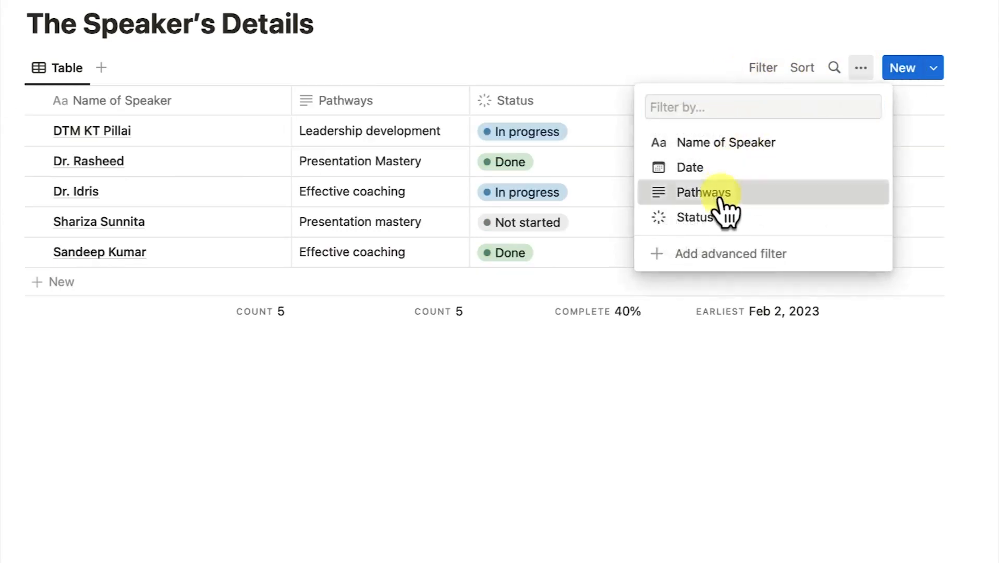
click(721, 194)
text(L)
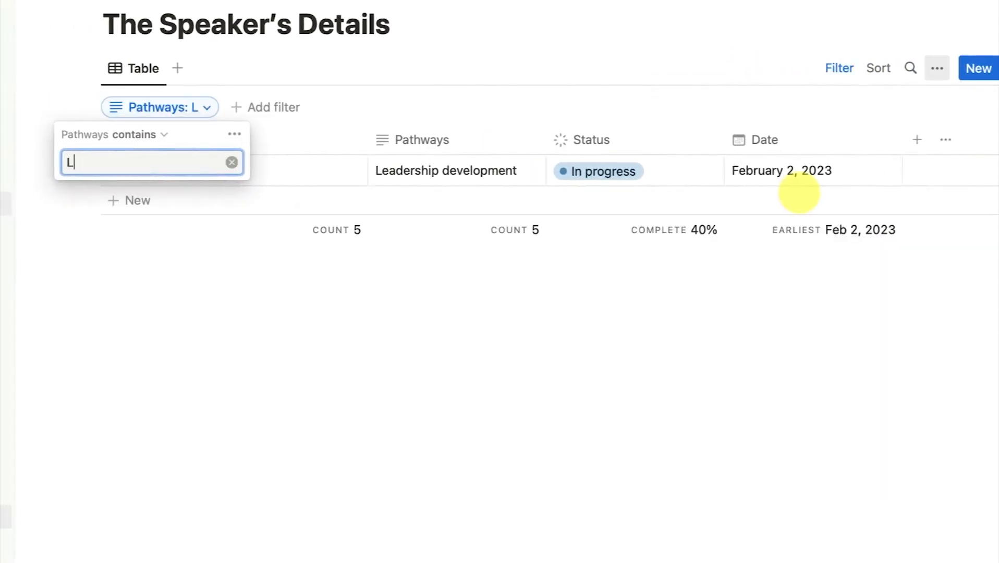
text(ea)
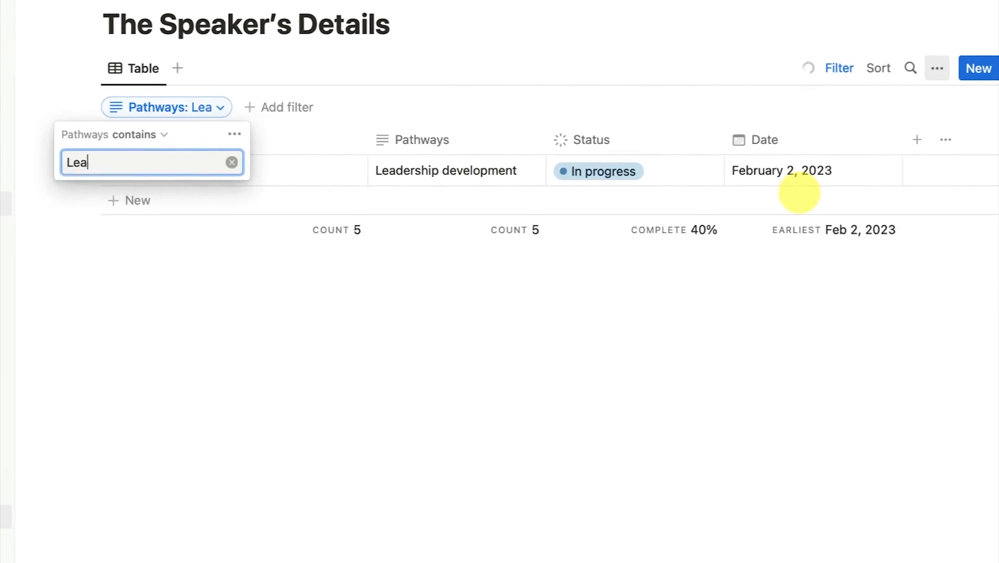
click(268, 176)
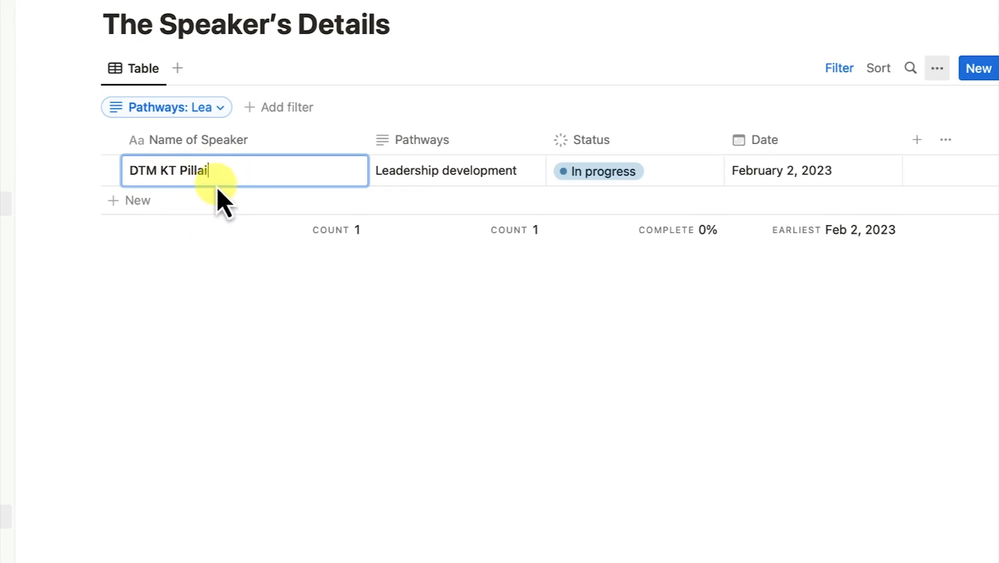
click(215, 108)
click(246, 136)
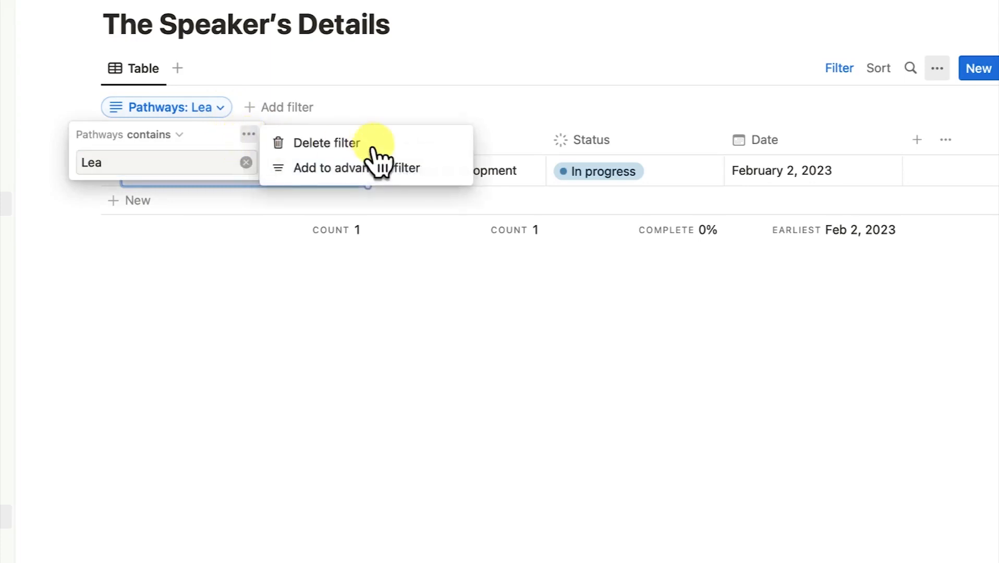
click(363, 151)
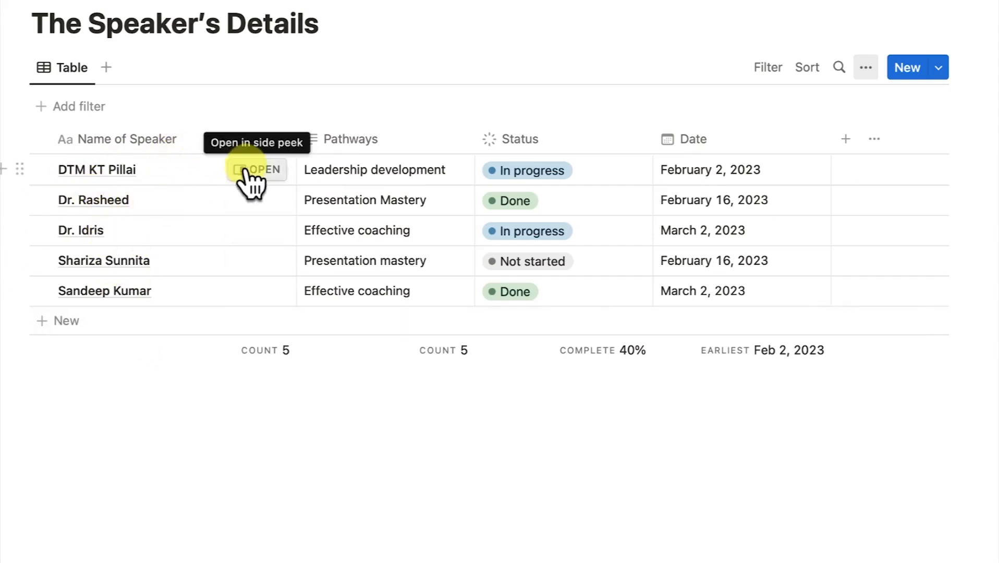
Give the first speaker's page a yellow accessibility icon and a cover image, then close it
click(254, 172)
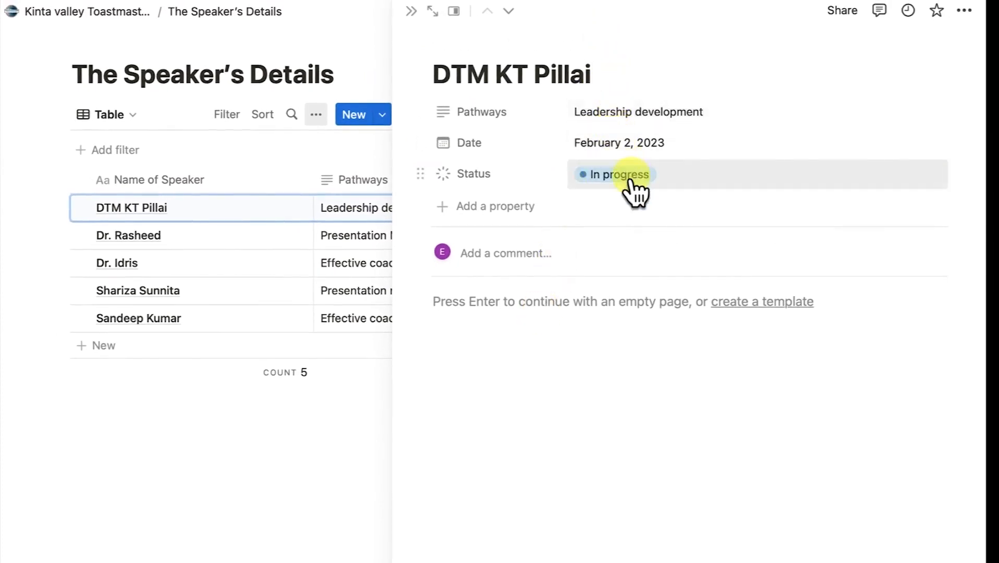
mouse_move(599, 64)
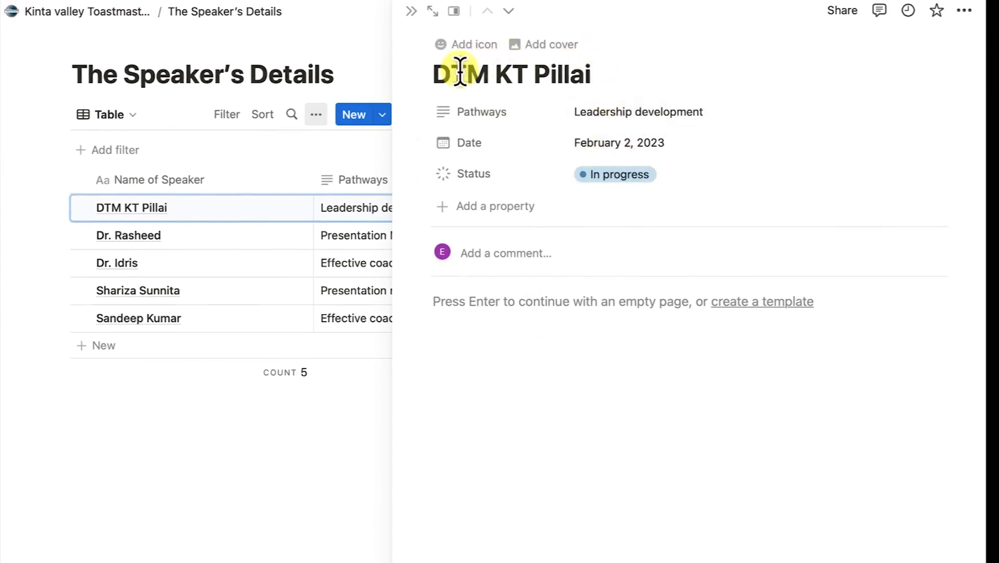
click(461, 47)
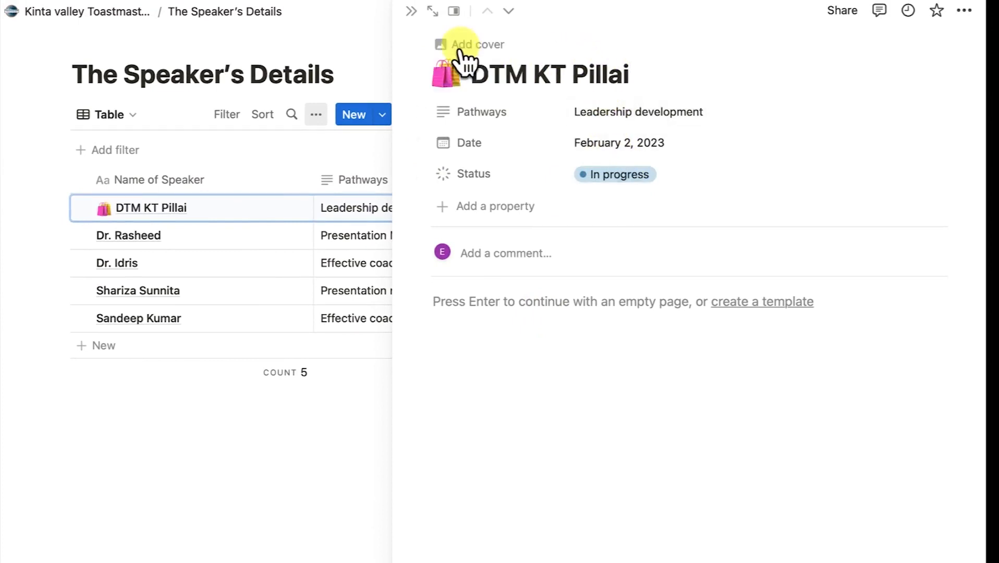
click(455, 65)
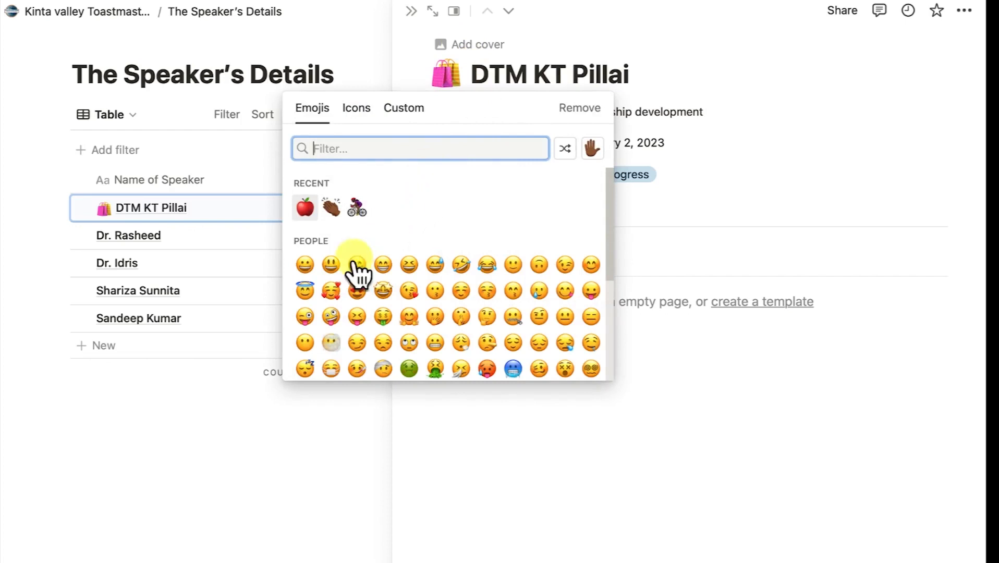
click(353, 103)
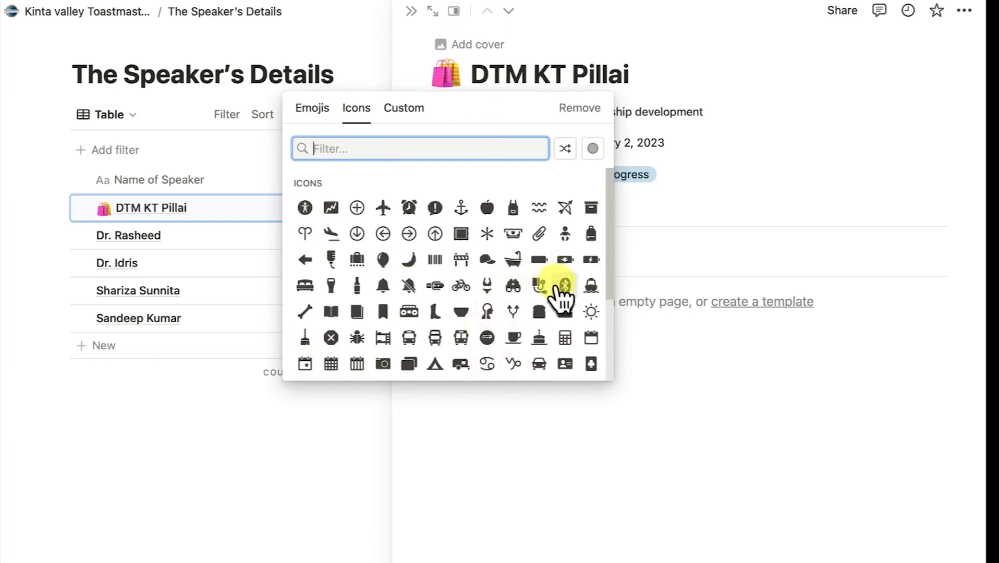
click(307, 209)
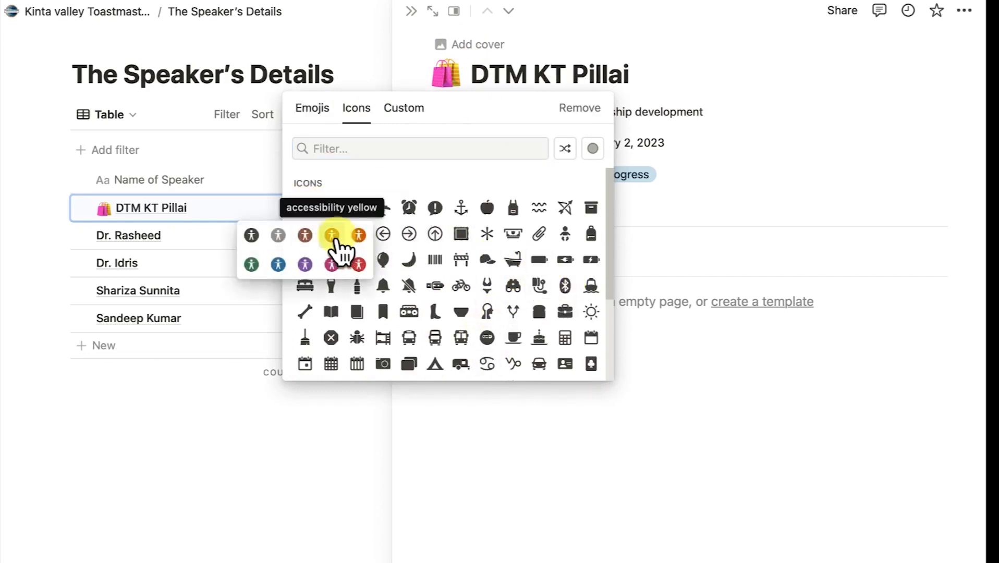
click(334, 237)
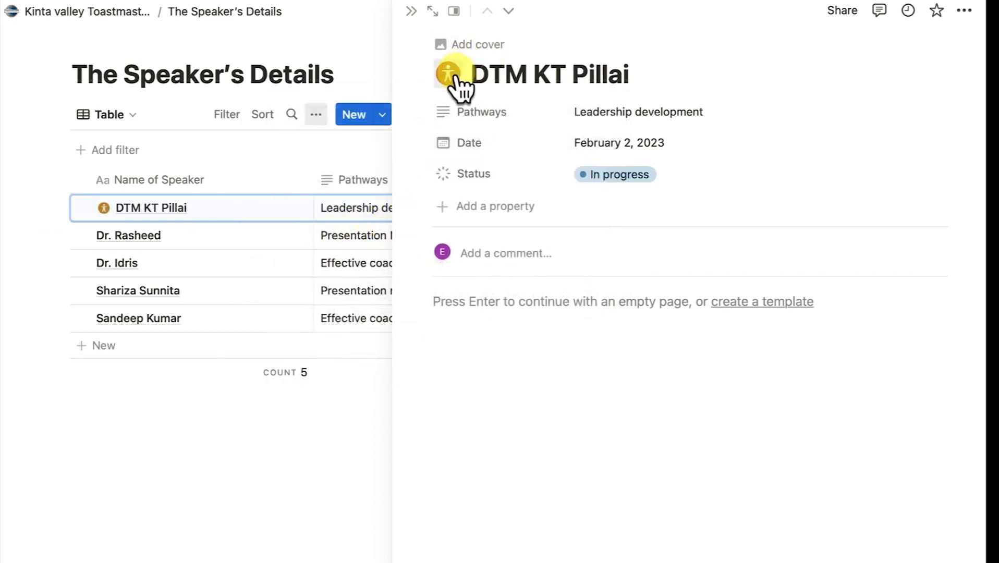
click(484, 50)
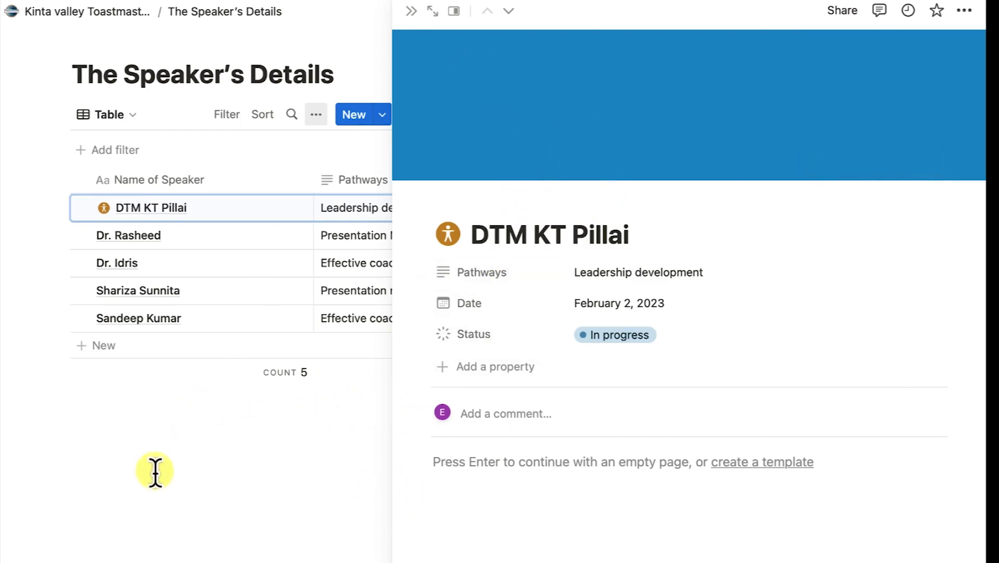
click(165, 433)
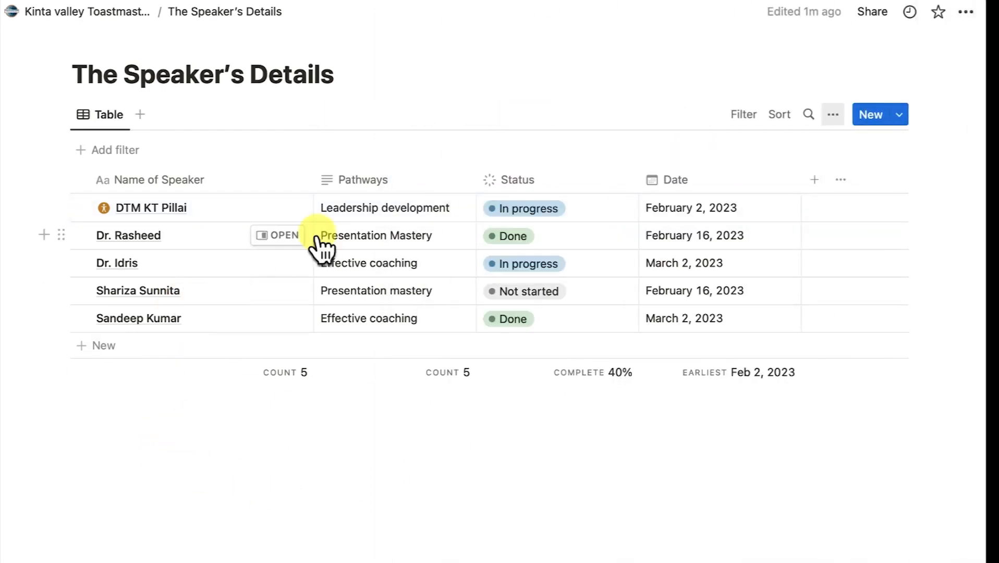
click(277, 238)
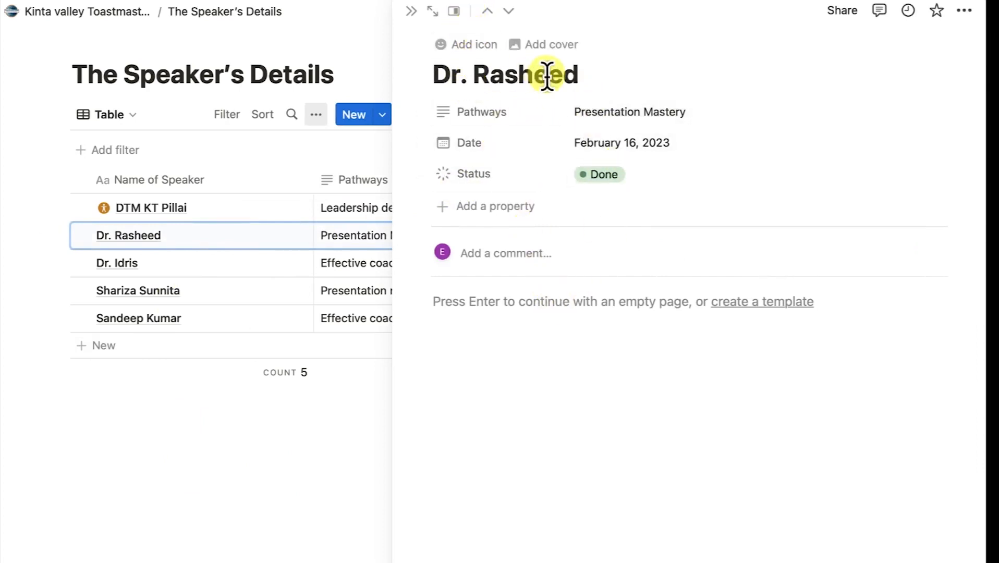
click(473, 222)
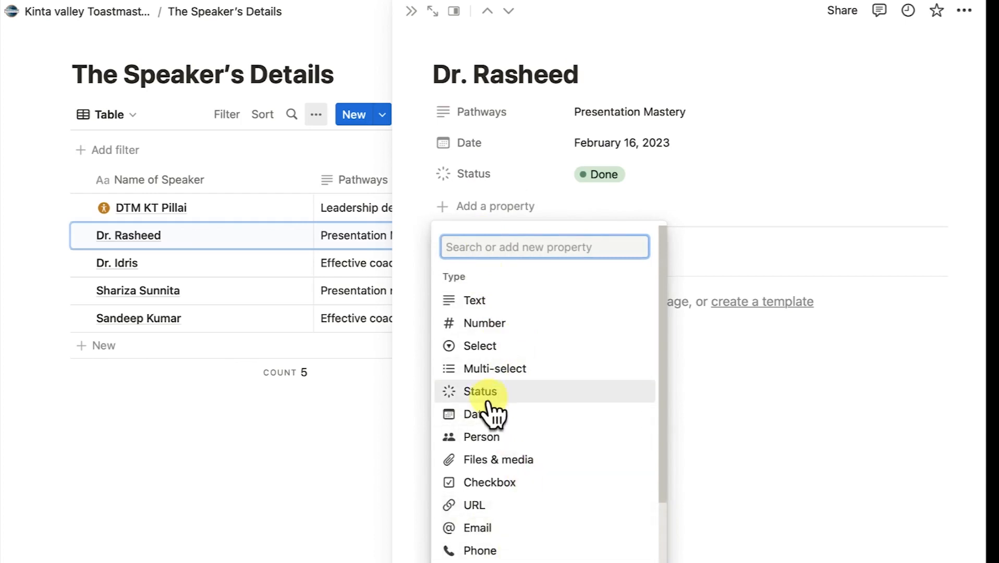
scroll(491, 412, down, 2)
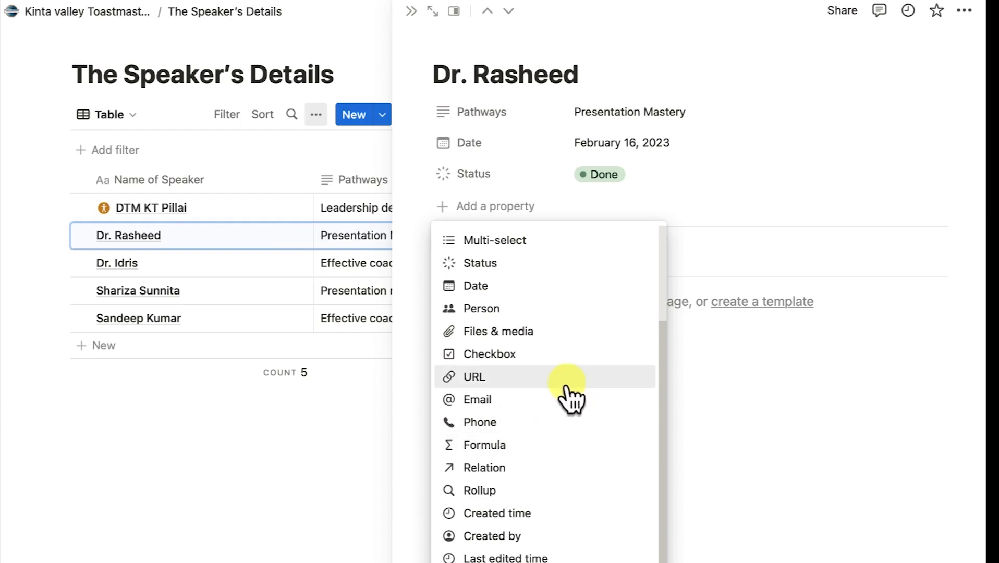
click(804, 430)
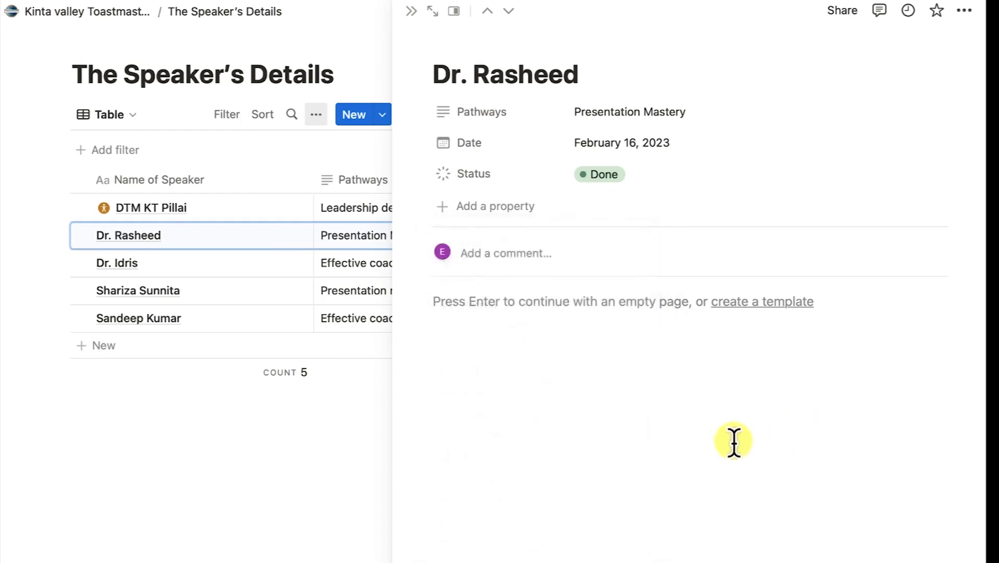
click(530, 254)
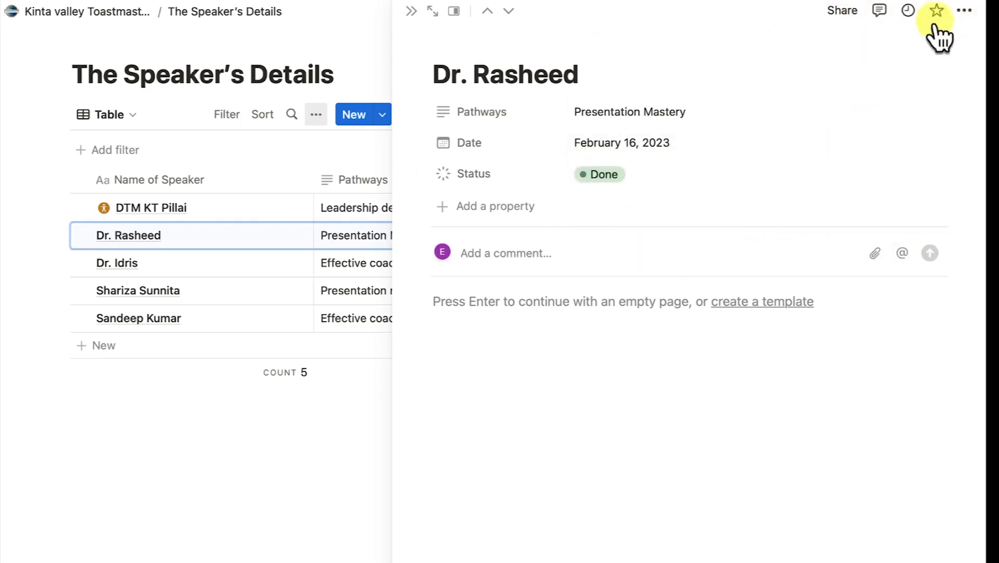
click(352, 475)
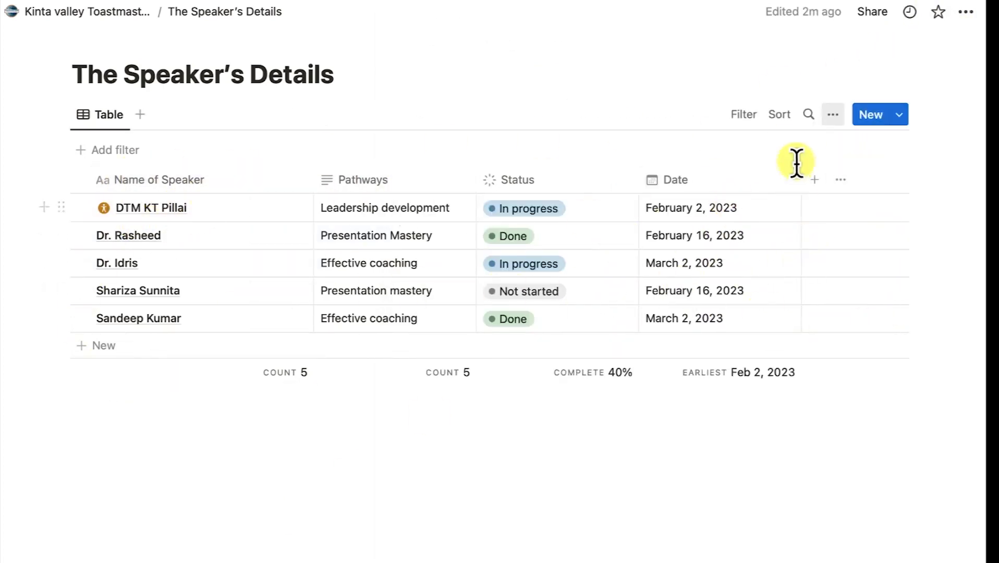
Sort the speaker table by Date descending, then search for one speaker by name
click(781, 114)
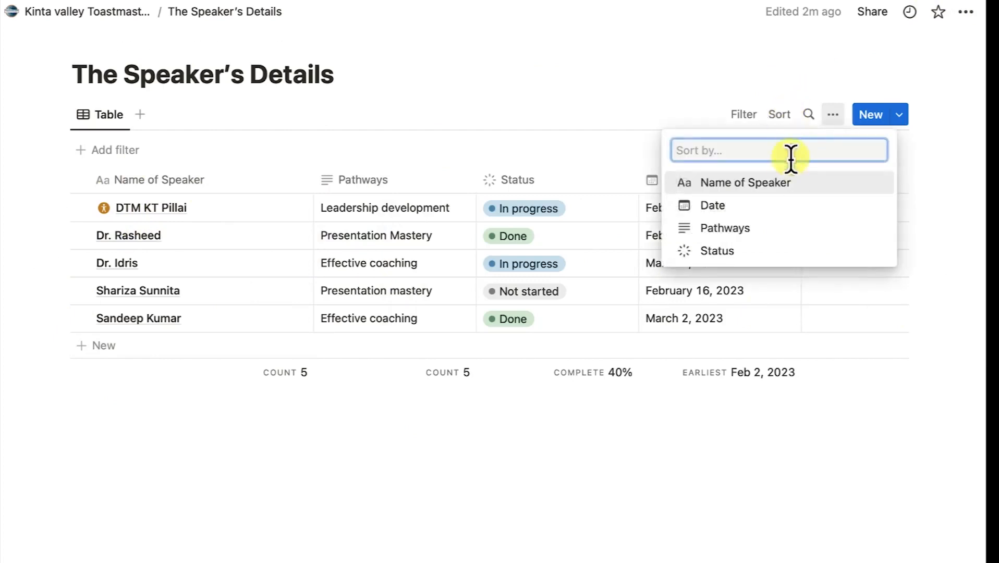
click(680, 203)
click(127, 177)
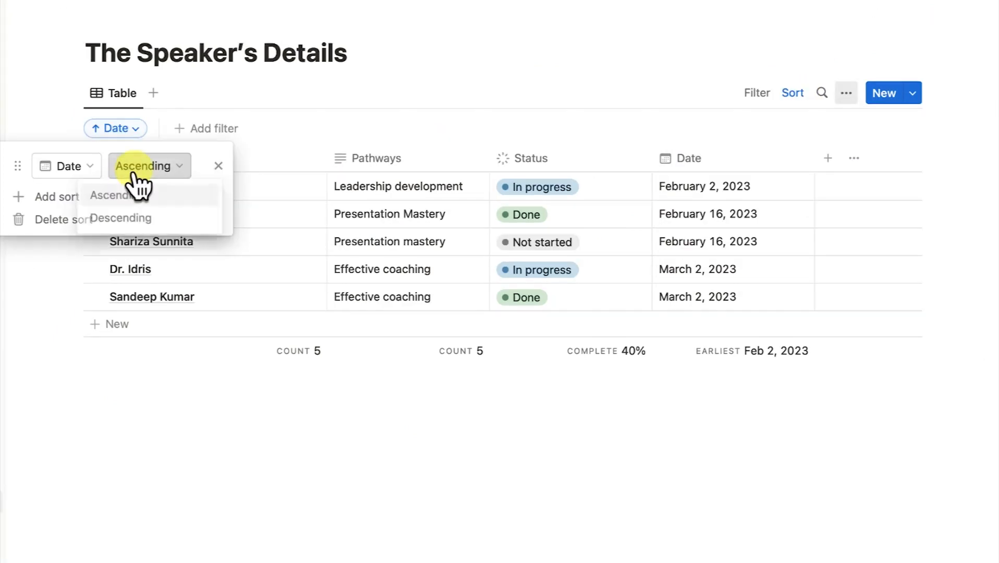
click(134, 219)
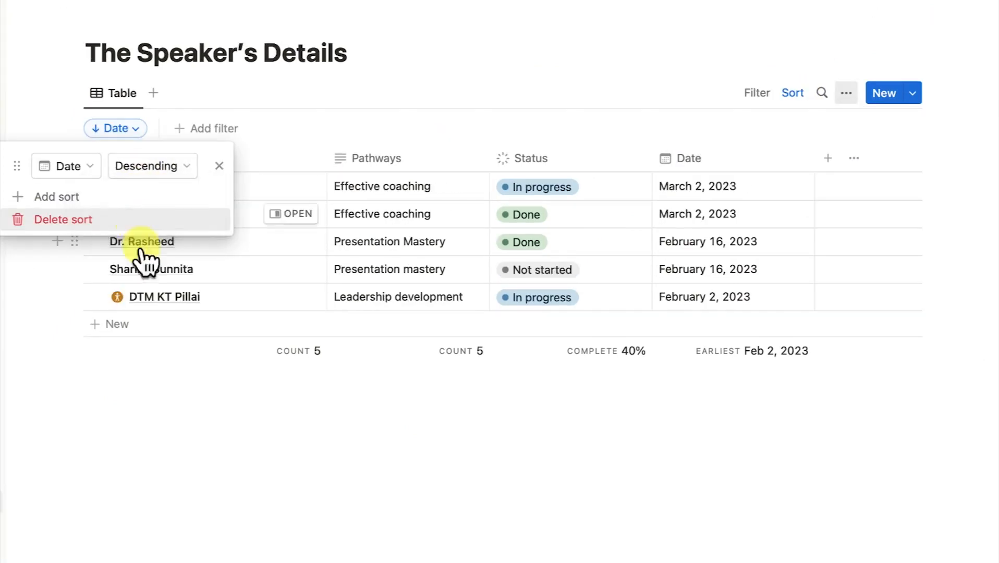
click(128, 384)
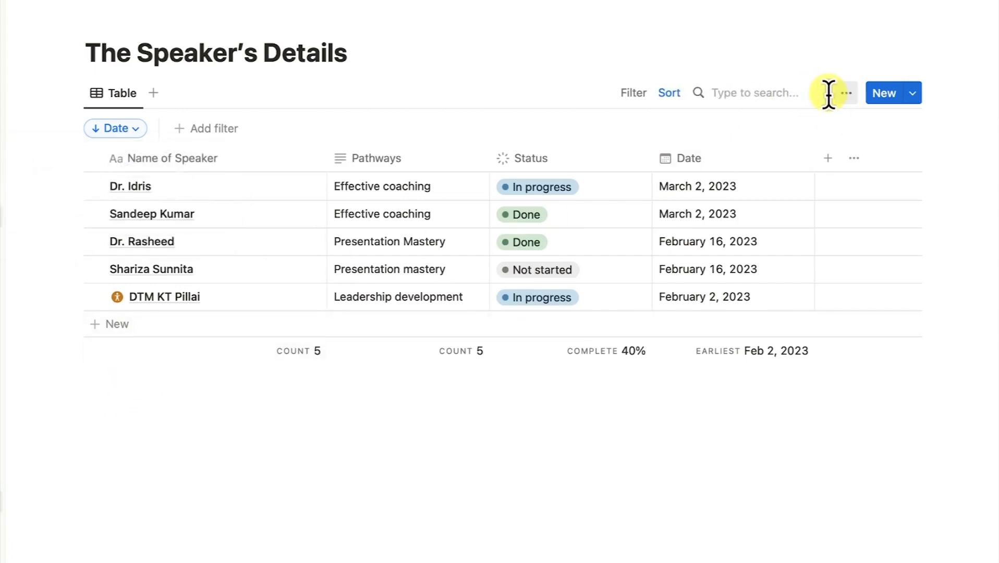
text(shari)
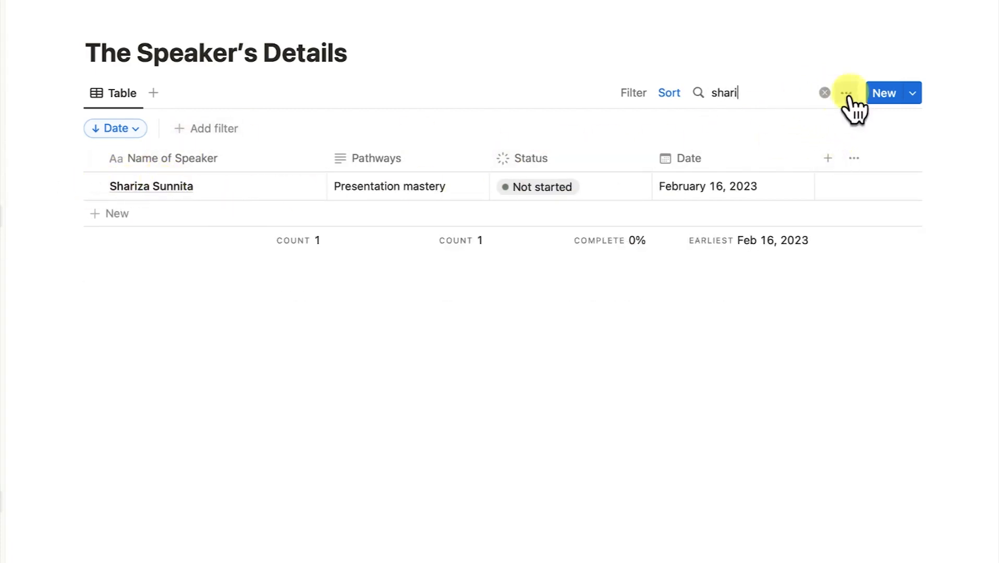
Clear the search and switch the speaker view's layout to Board
click(824, 92)
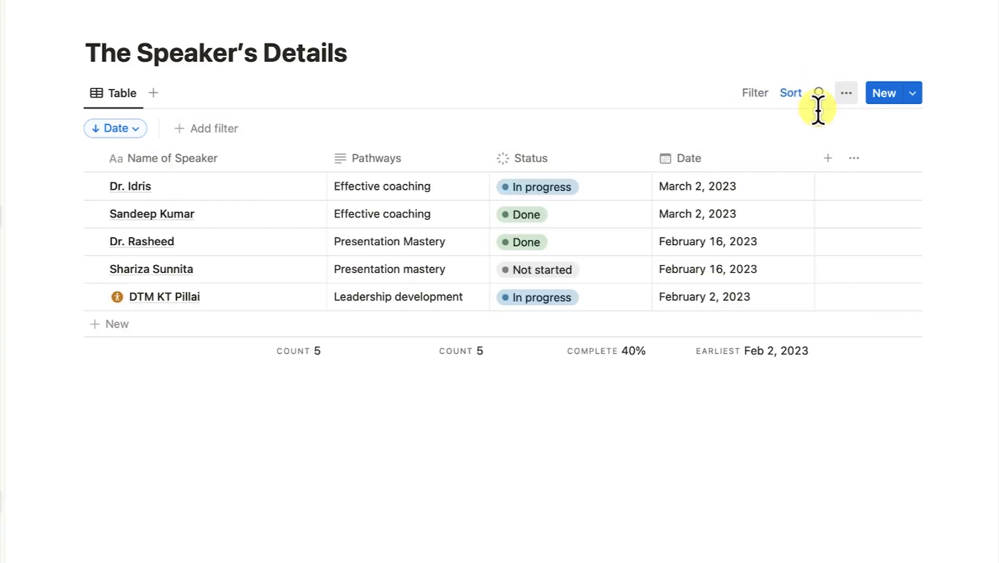
click(839, 93)
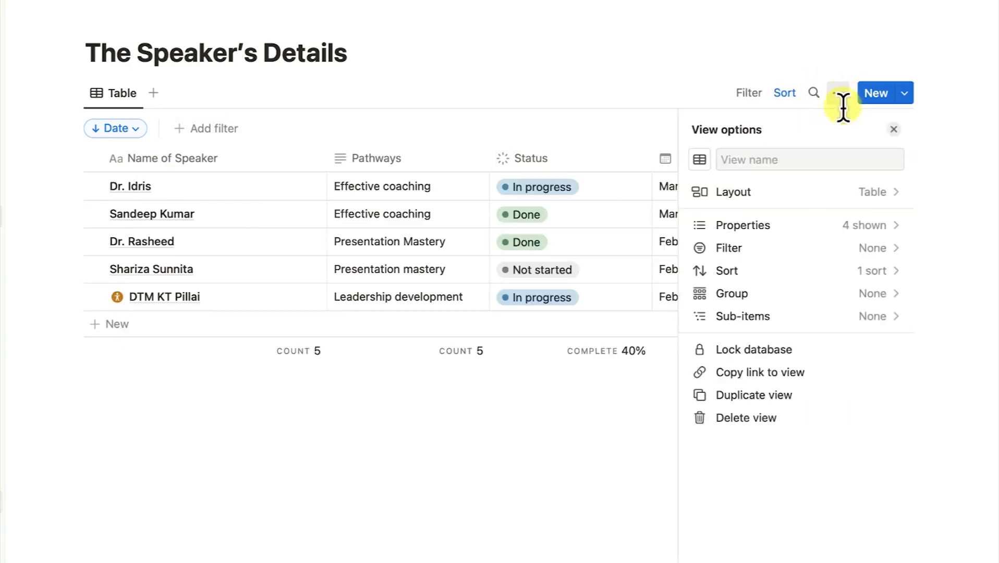
click(878, 204)
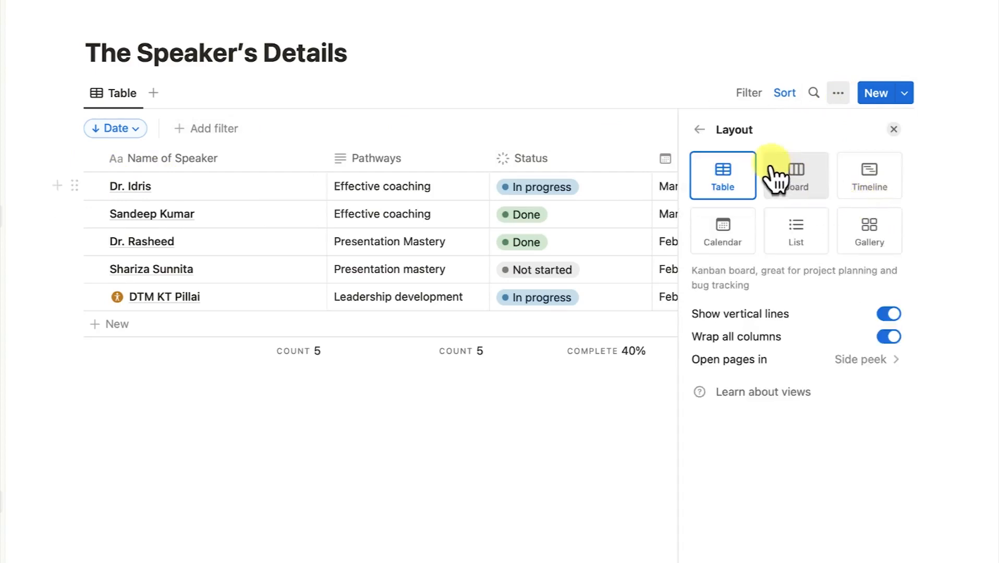
click(809, 200)
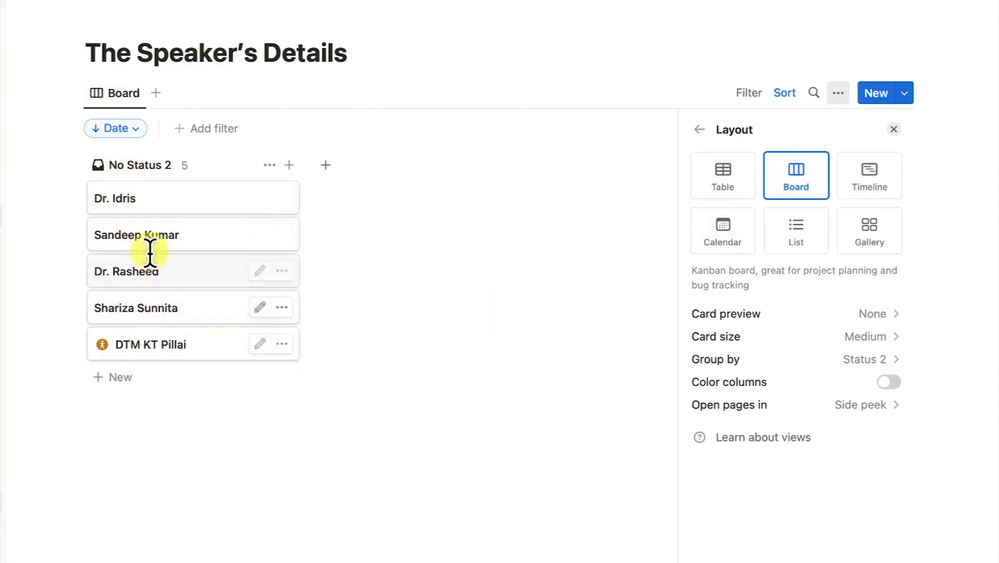
Preview three speaker cards beside the board, then reopen the view's layout options
click(141, 209)
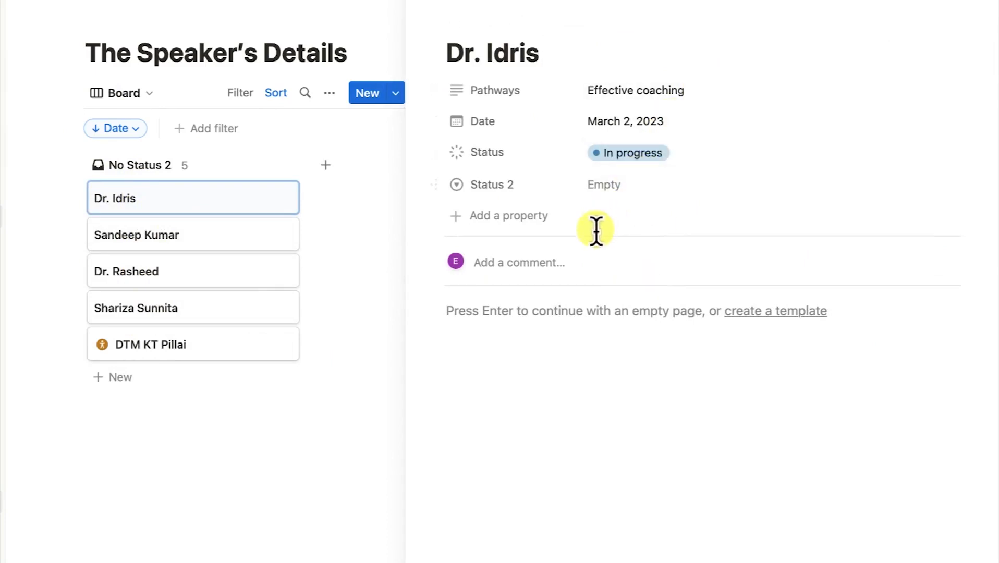
click(170, 243)
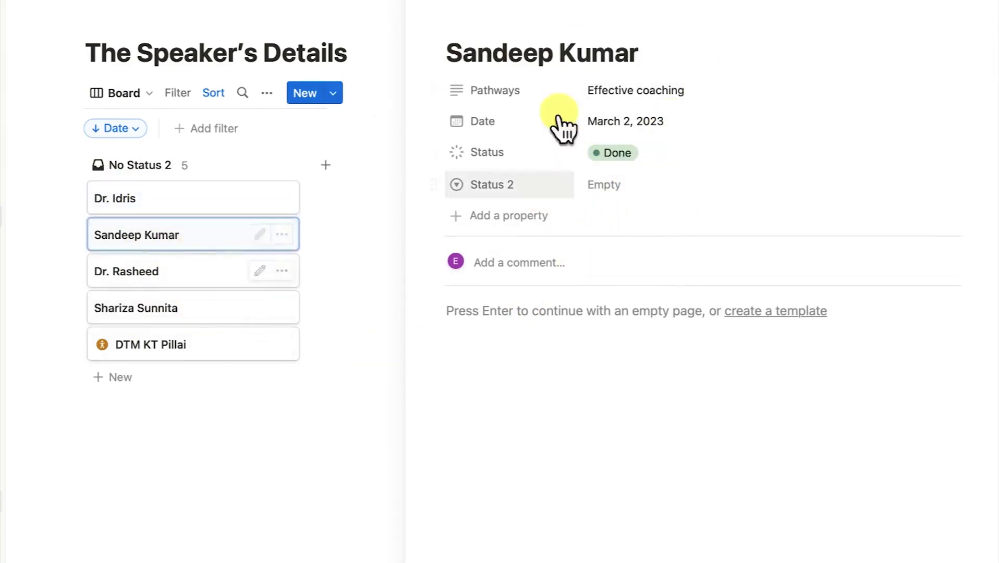
click(141, 276)
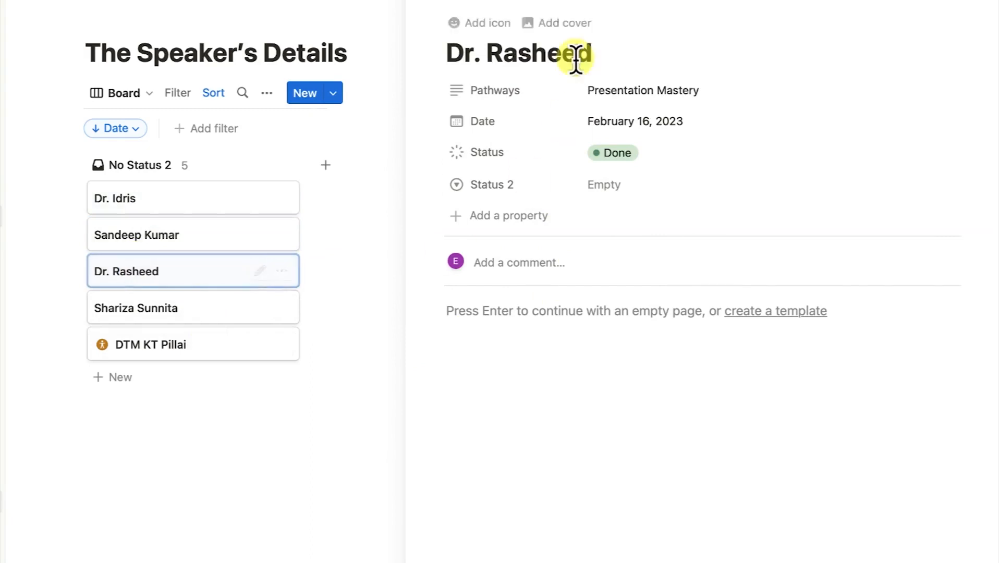
click(281, 432)
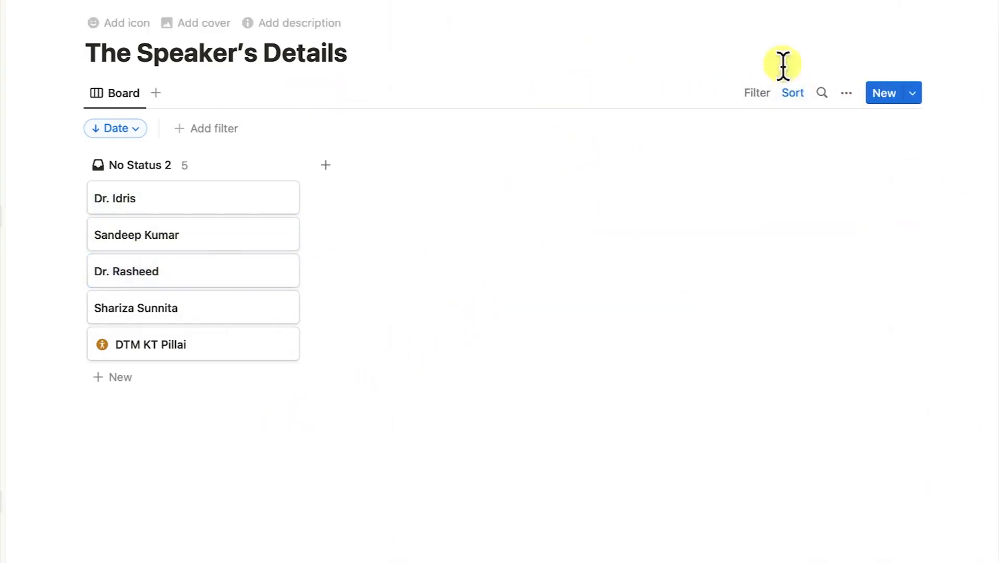
click(846, 94)
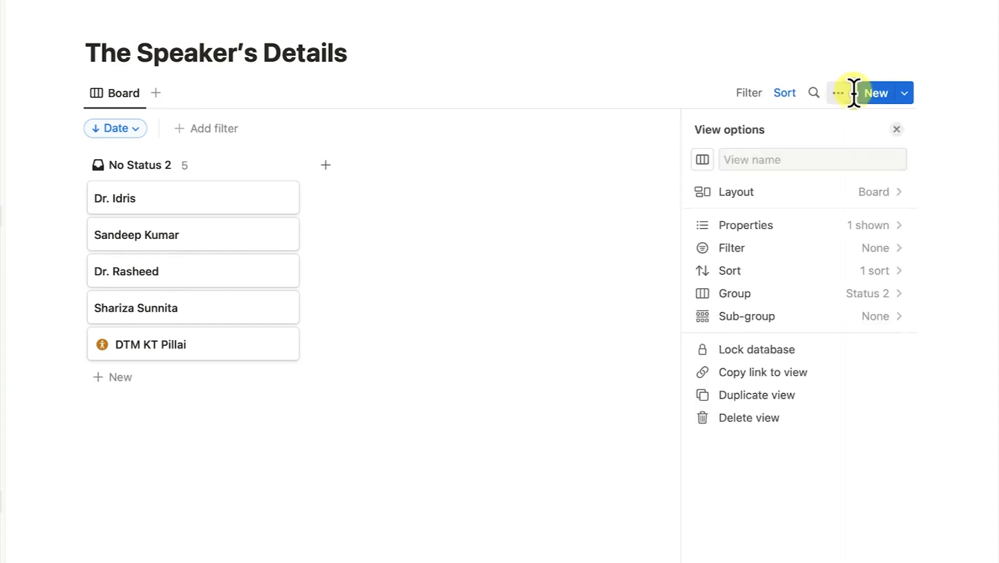
click(826, 202)
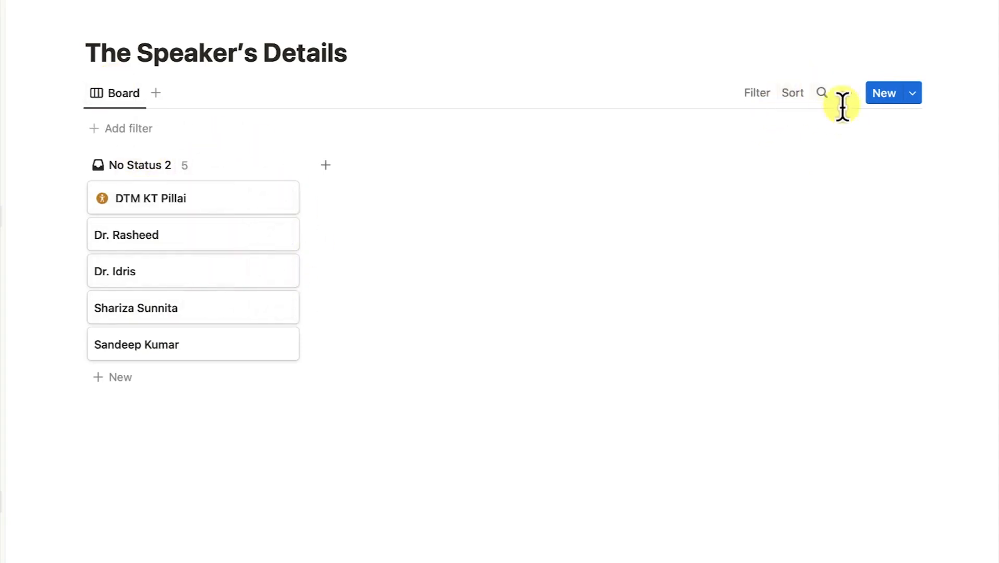
Change the board view's layout back to Table
click(845, 94)
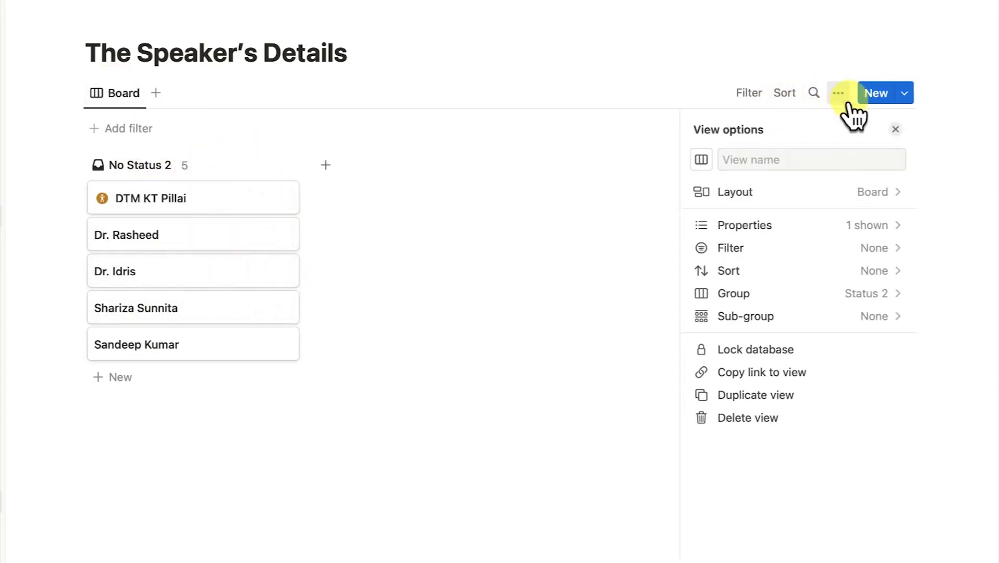
click(842, 194)
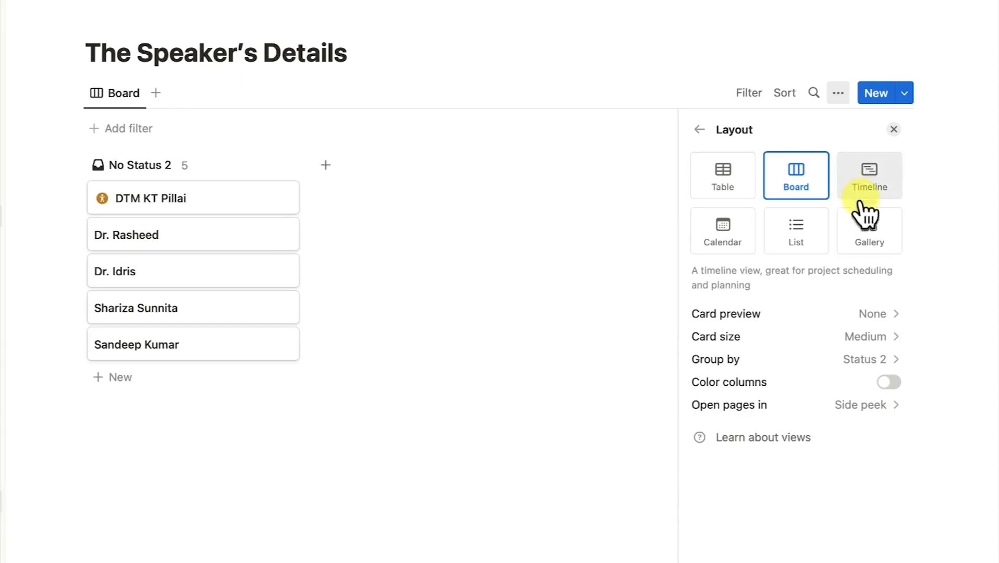
click(730, 188)
click(377, 400)
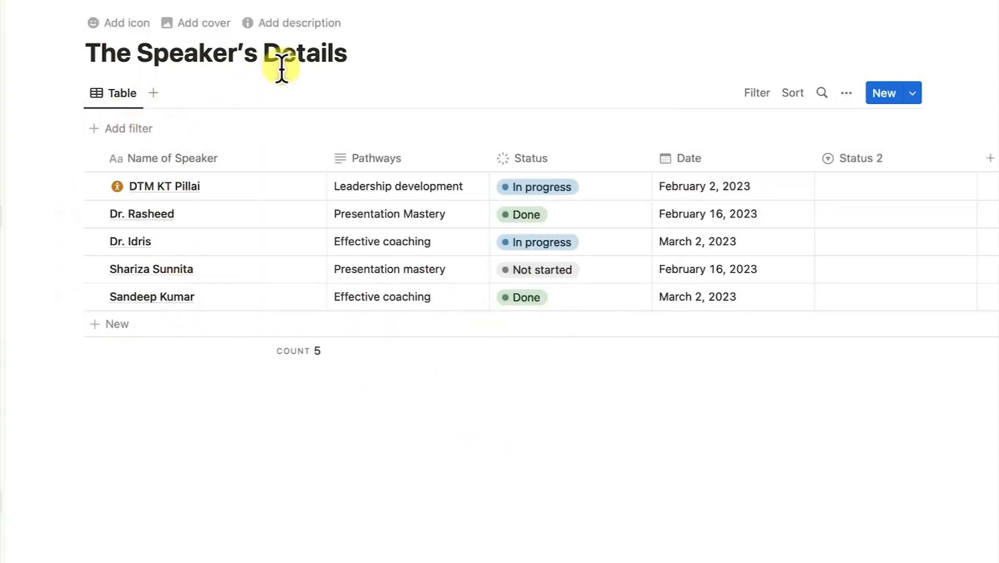
Add a new Board view and preview four speaker cards beside it
click(153, 92)
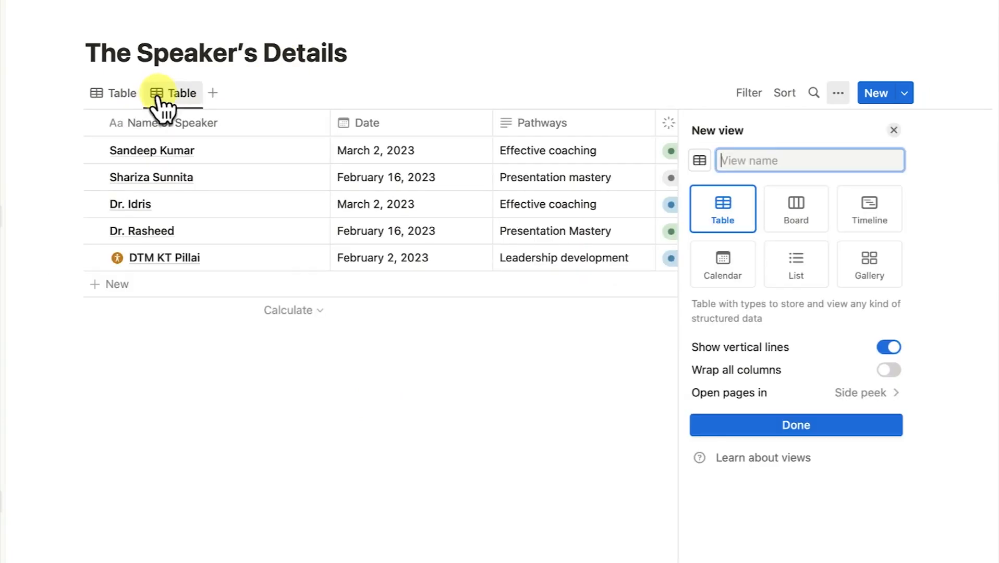
click(795, 218)
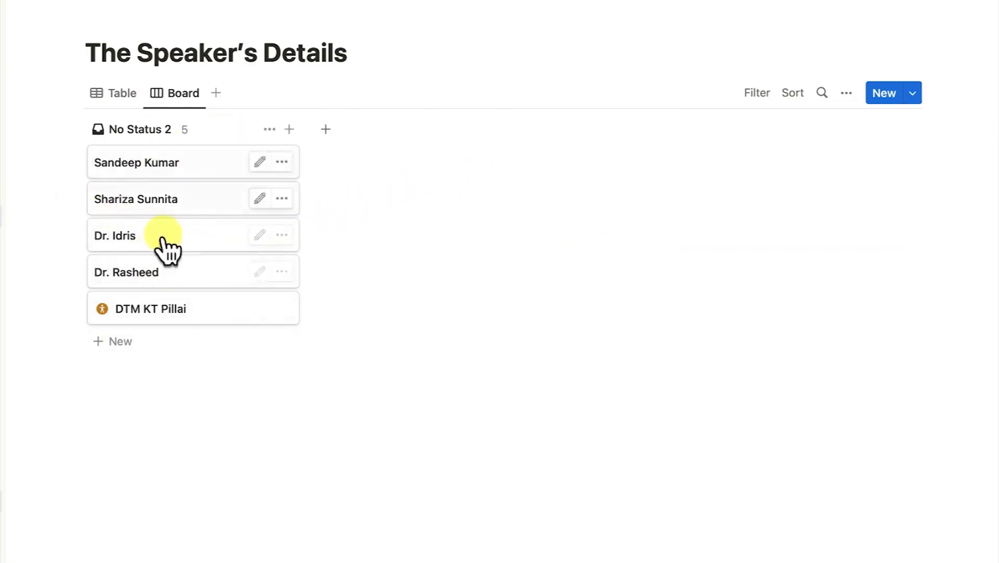
click(155, 167)
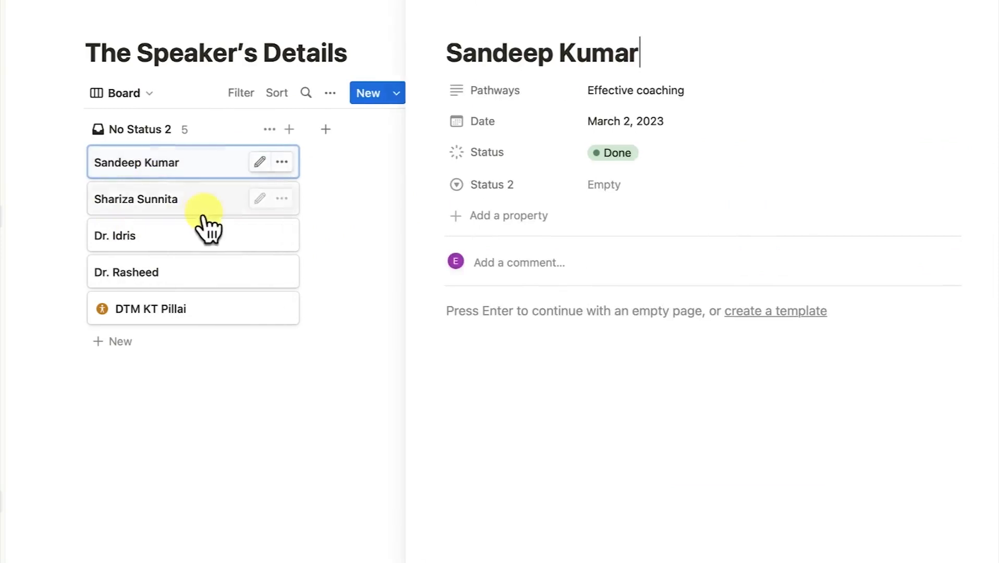
click(174, 199)
click(157, 246)
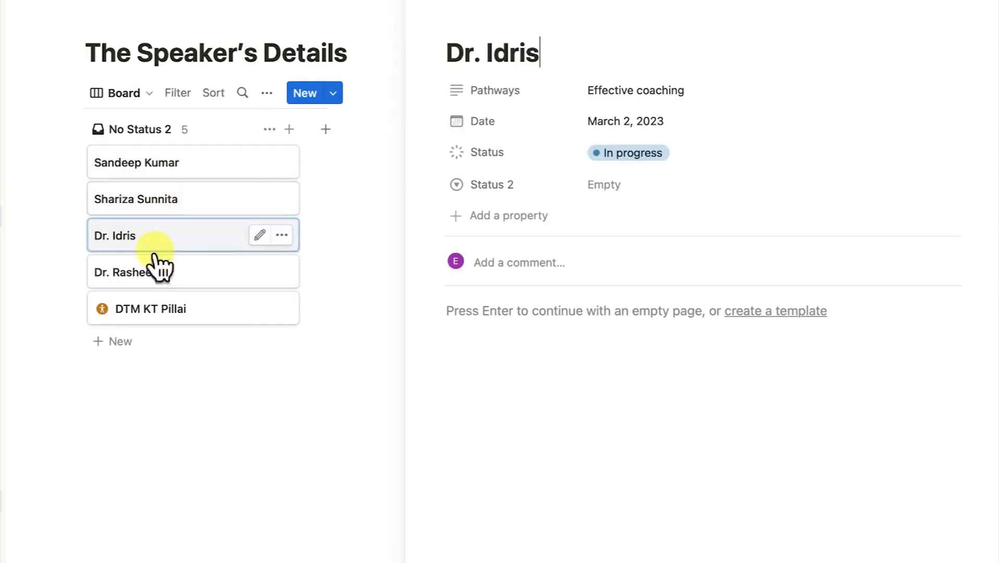
click(159, 272)
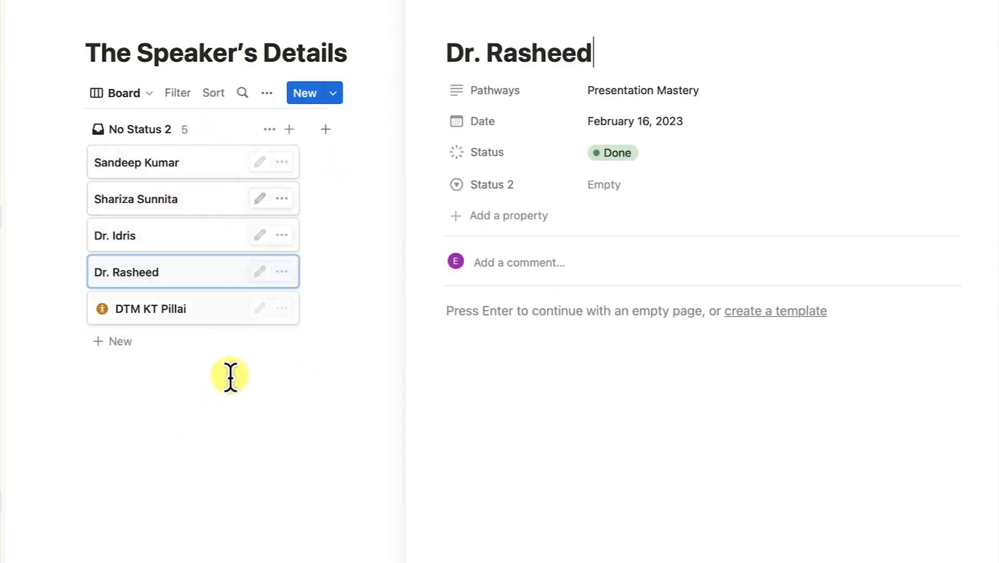
click(223, 408)
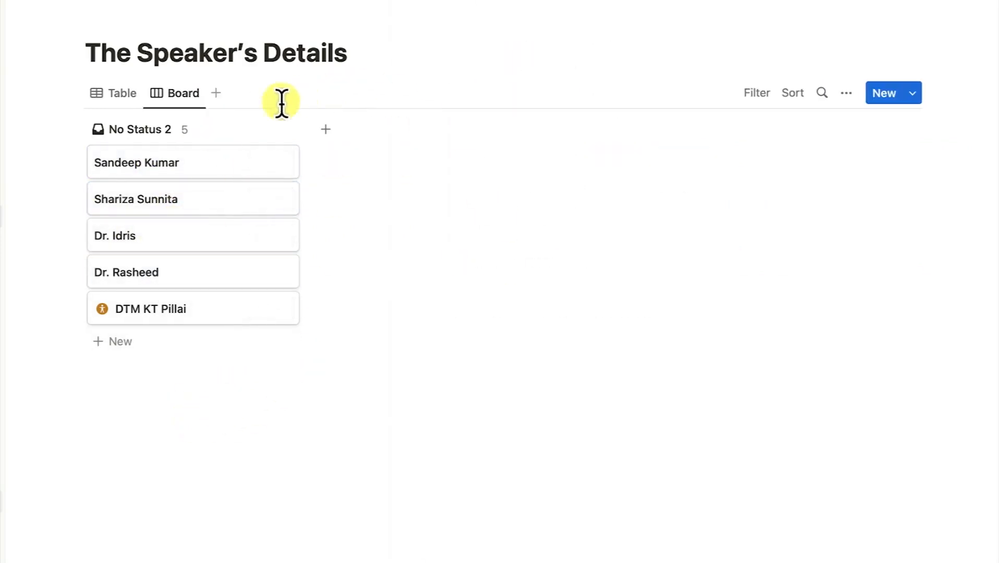
click(215, 94)
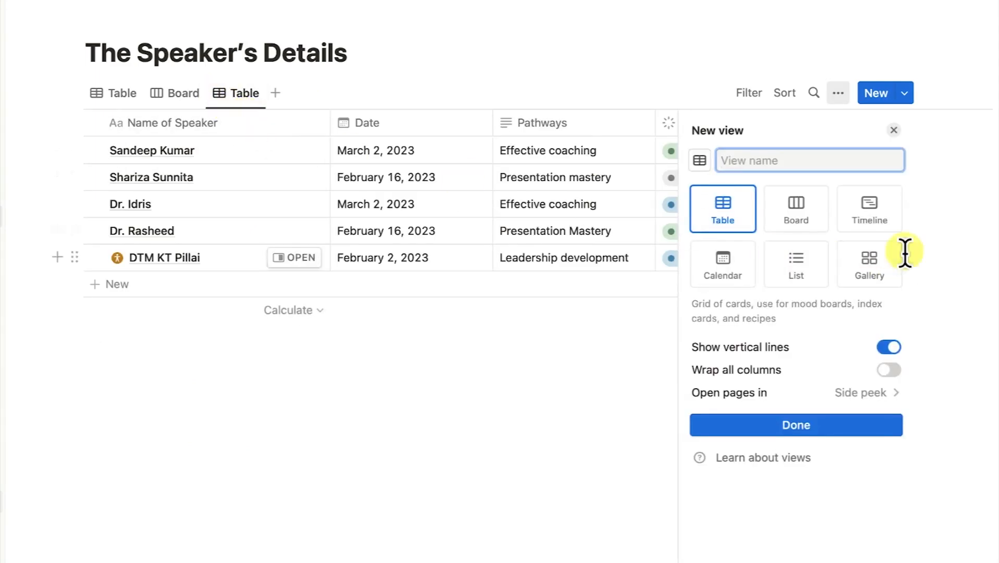
Create the Calendar view and preview the Feb 2 speaker's page from it
click(728, 268)
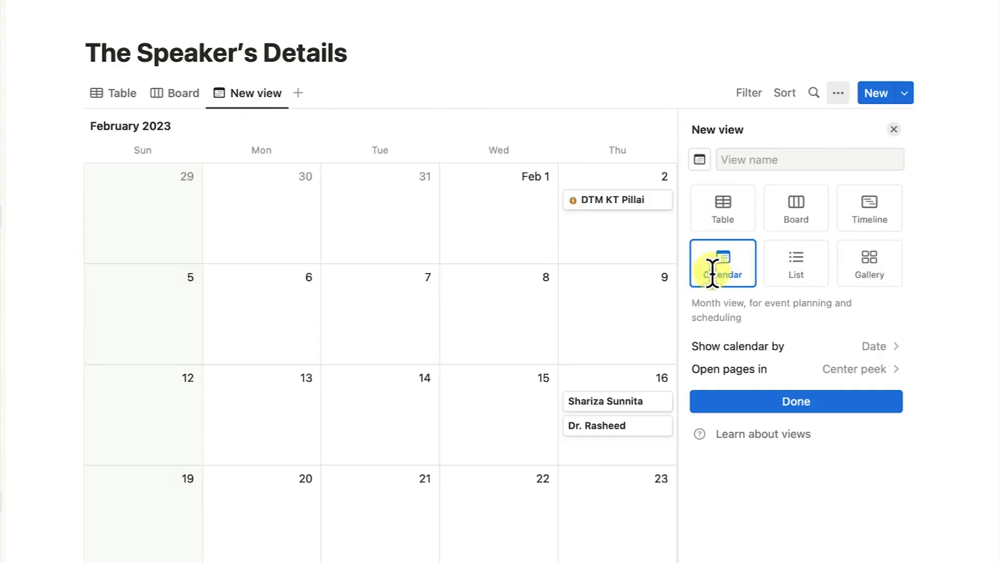
click(571, 53)
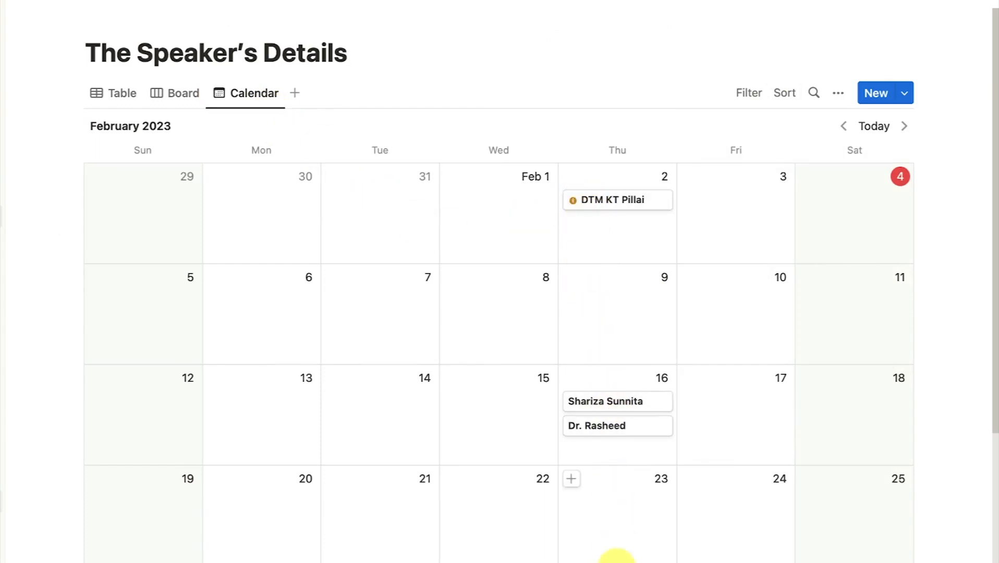
click(618, 201)
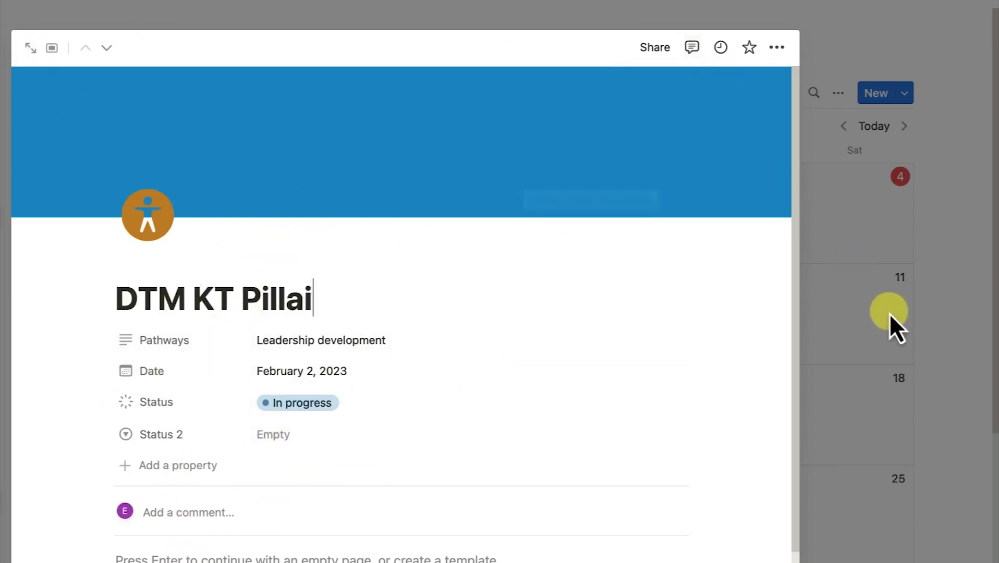
click(847, 313)
scroll(463, 227, down, 5)
scroll(461, 221, up, 5)
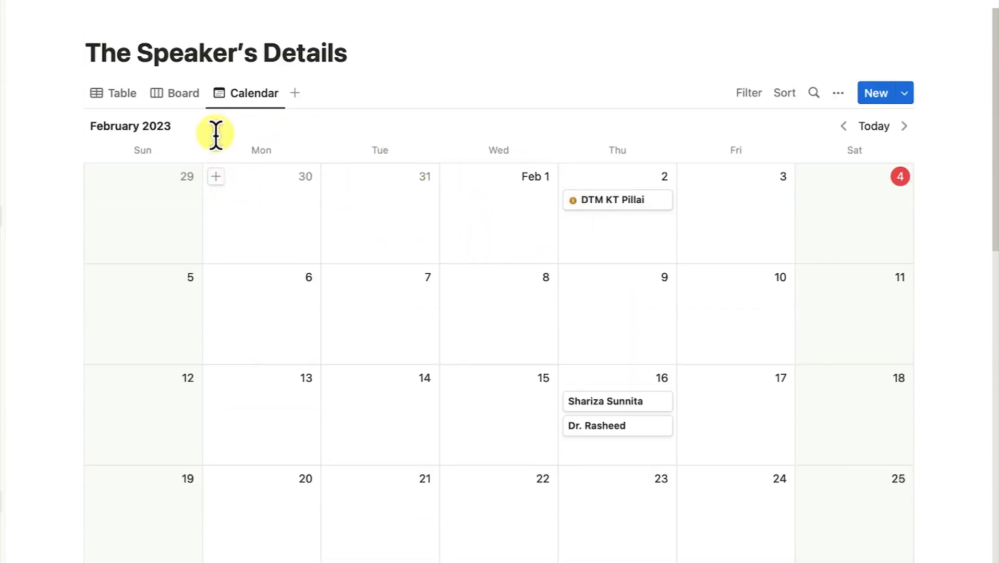
Compare the Board, Table and Calendar tabs, ending on Calendar
click(180, 97)
click(261, 95)
click(178, 93)
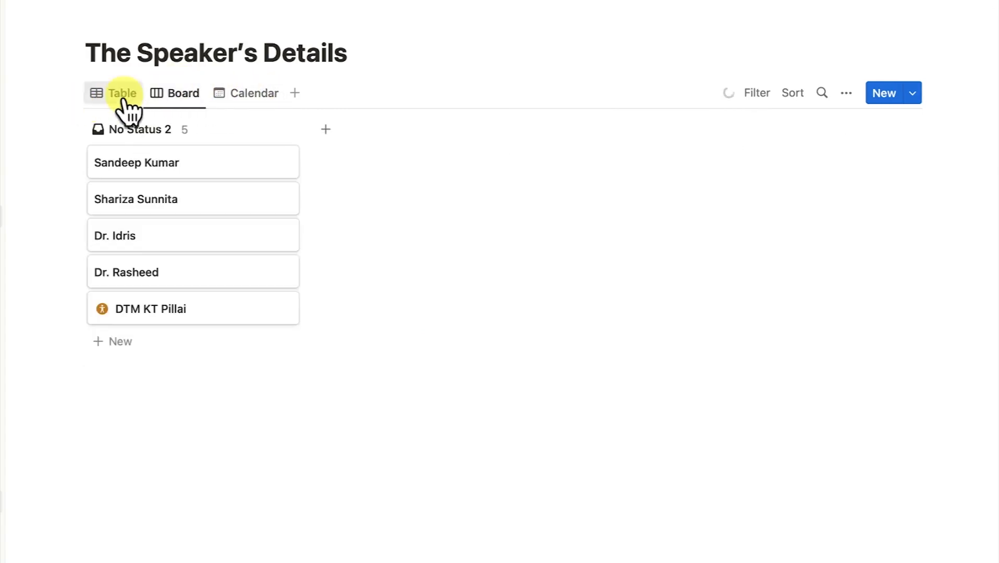
click(125, 98)
click(175, 94)
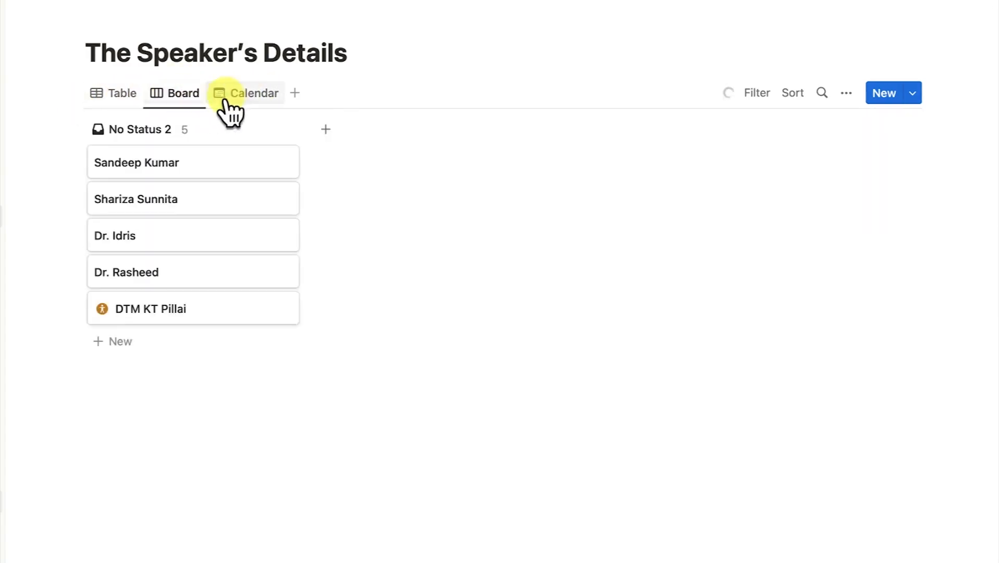
click(241, 94)
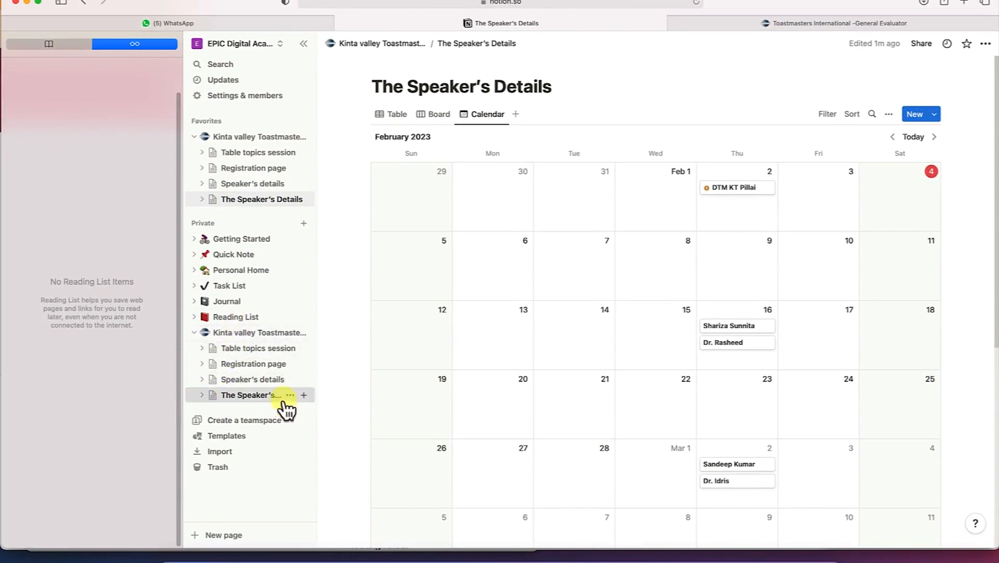
Expand The Speaker's Details in the sidebar and view its Table, Board and Calendar entries
click(203, 396)
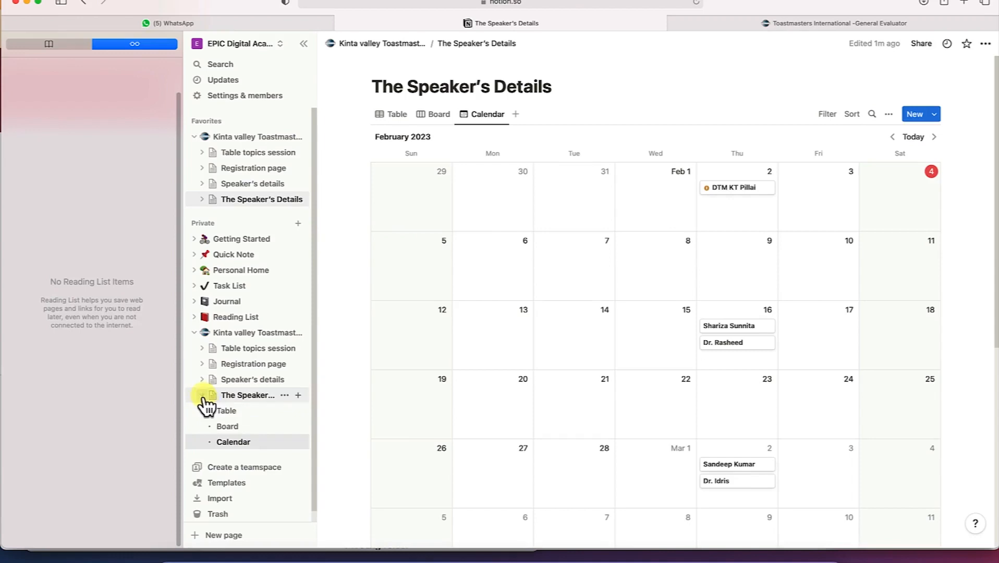
click(226, 410)
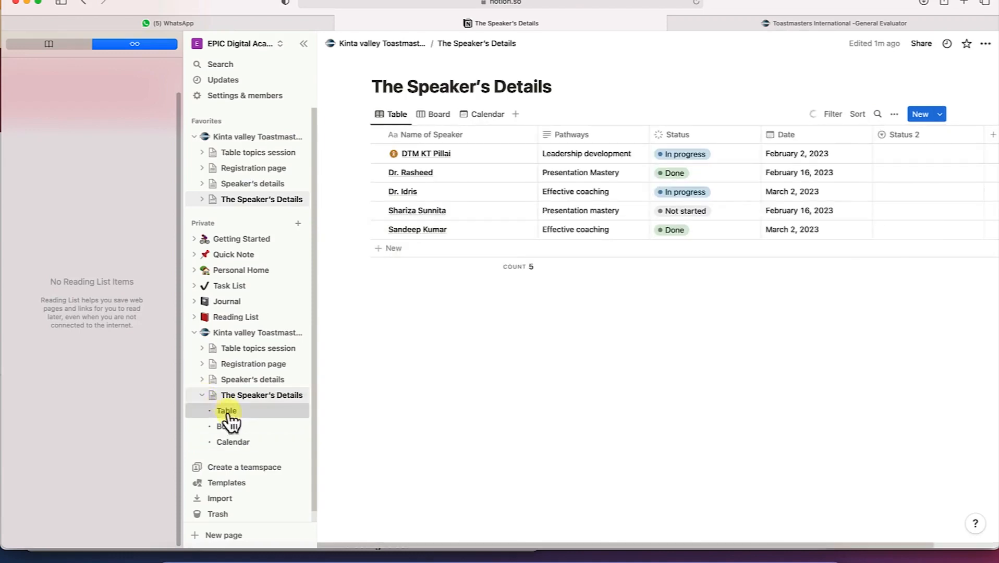
click(235, 426)
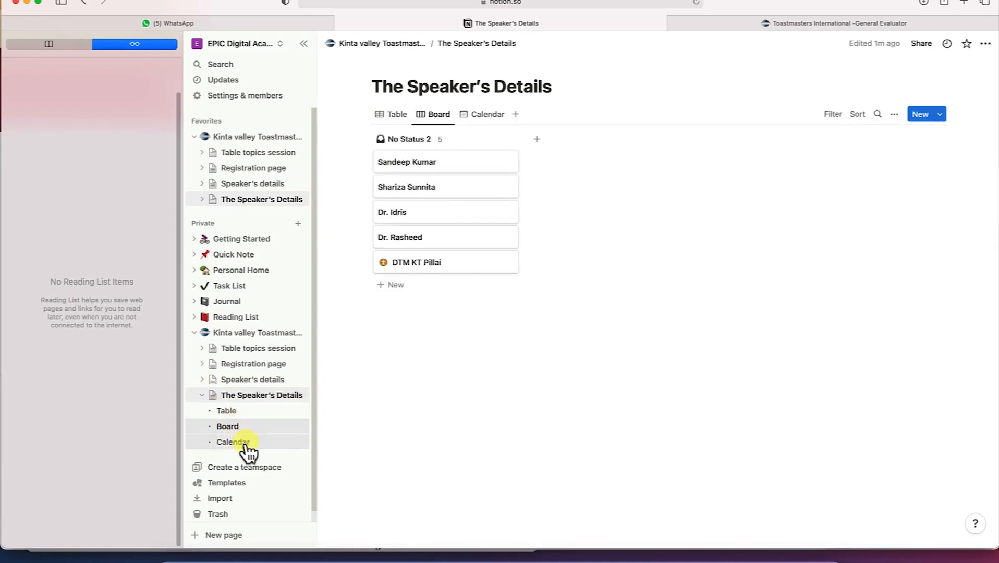
click(244, 442)
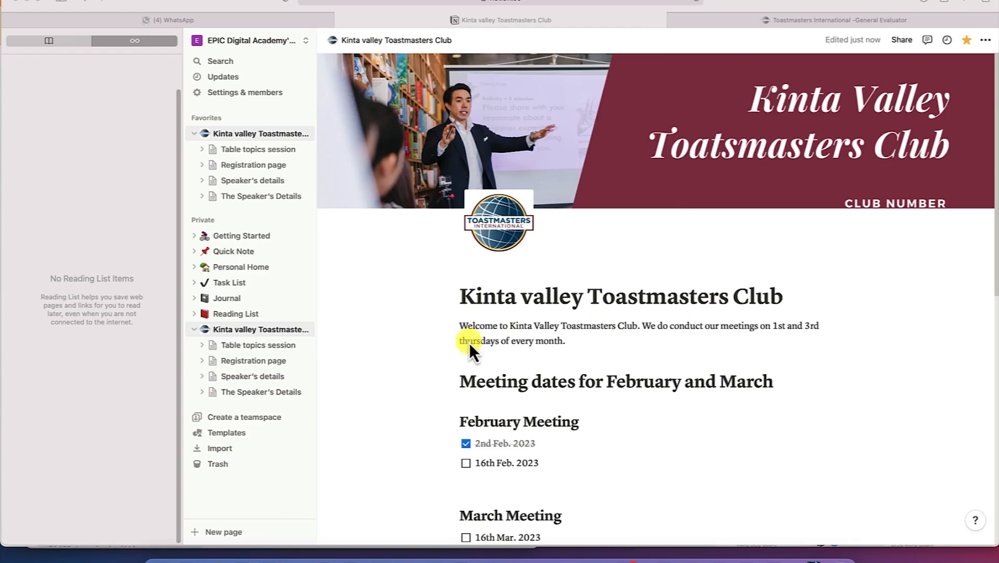
Import Skills.docx from the Notion folder as a Word document
scroll(469, 343, down, 10)
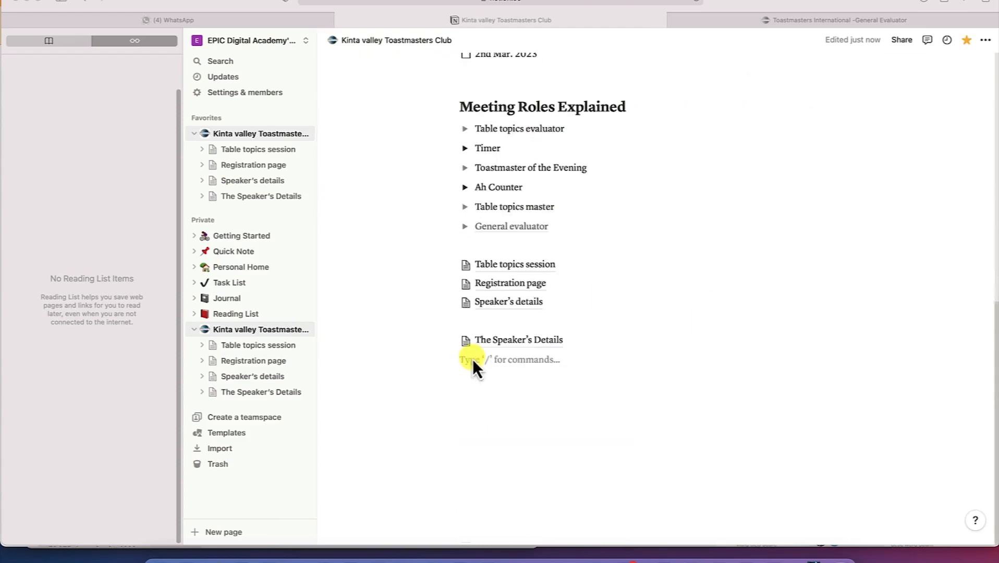
click(496, 384)
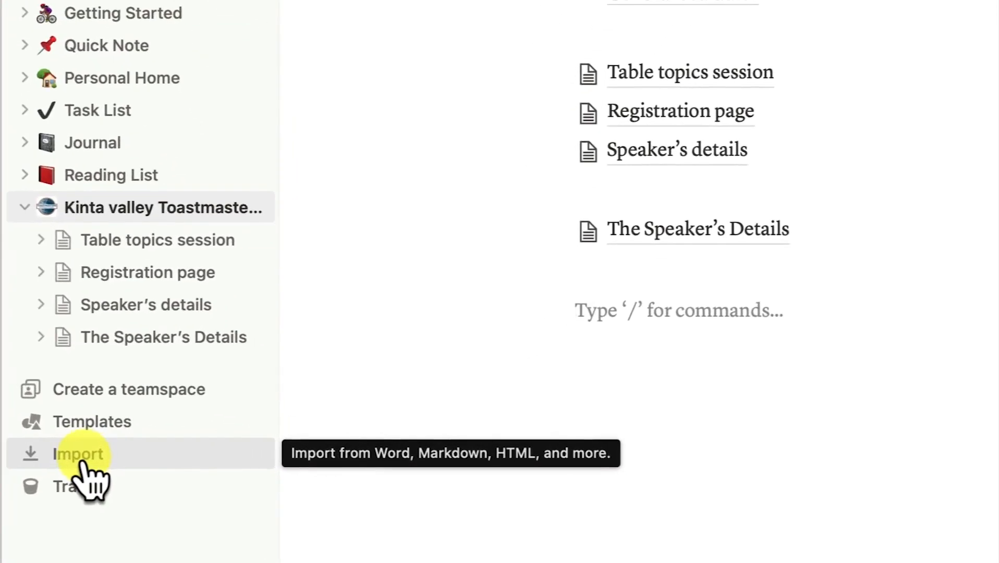
click(86, 461)
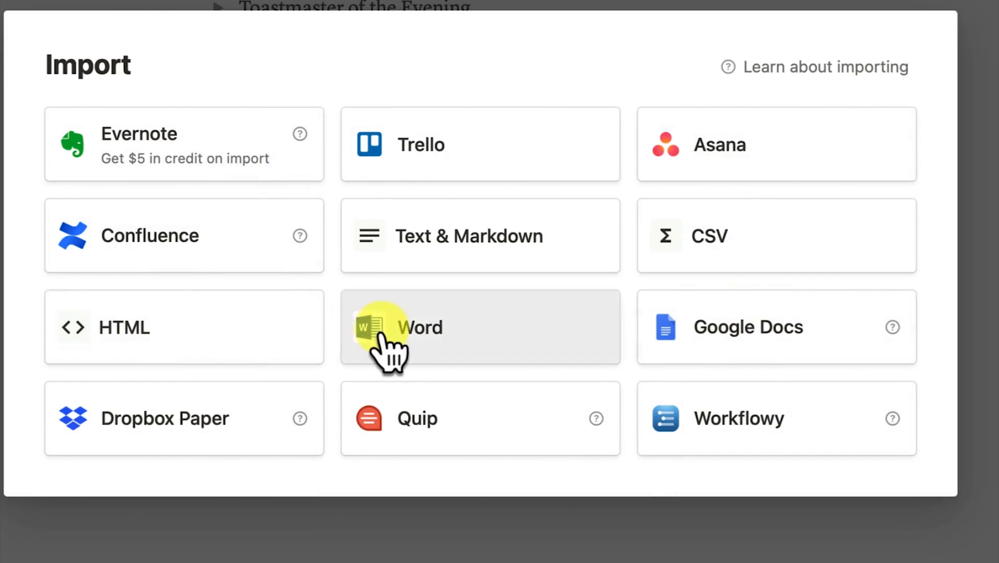
click(409, 336)
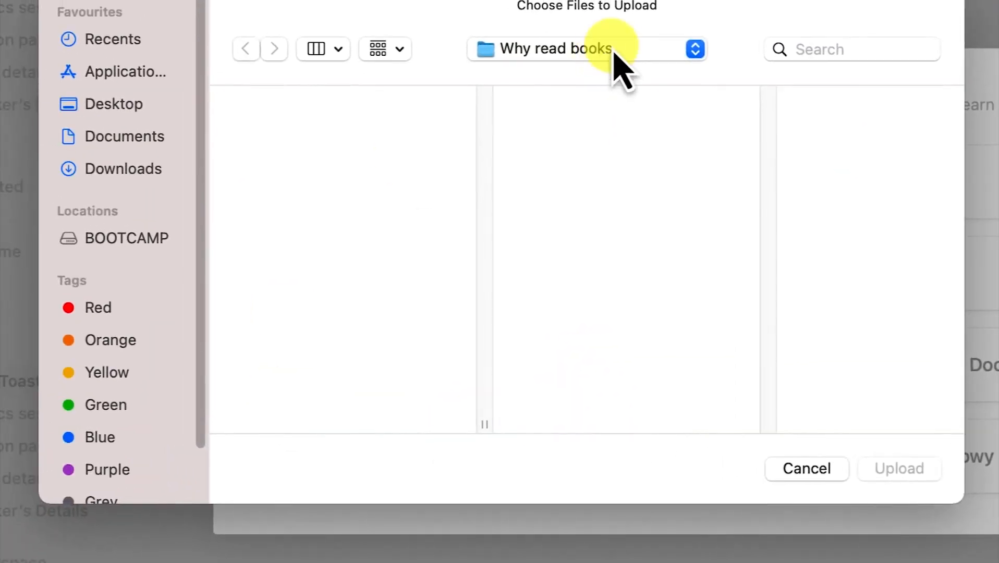
click(614, 52)
click(587, 265)
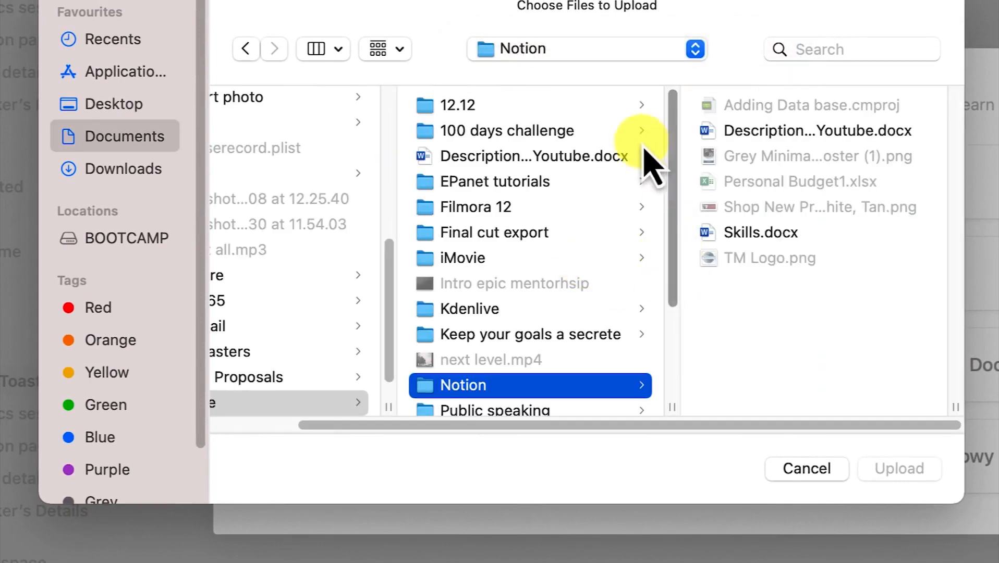
click(756, 232)
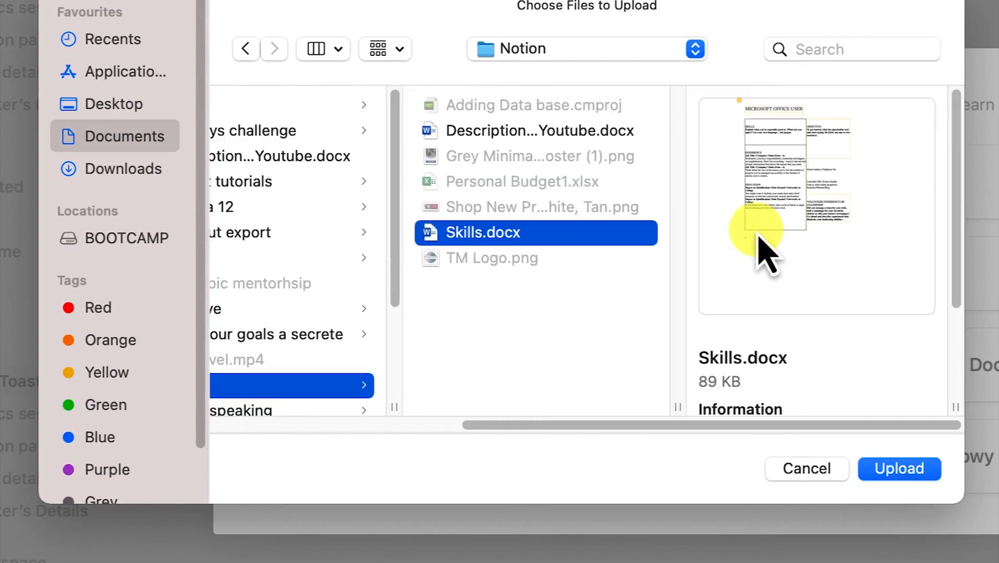
click(897, 484)
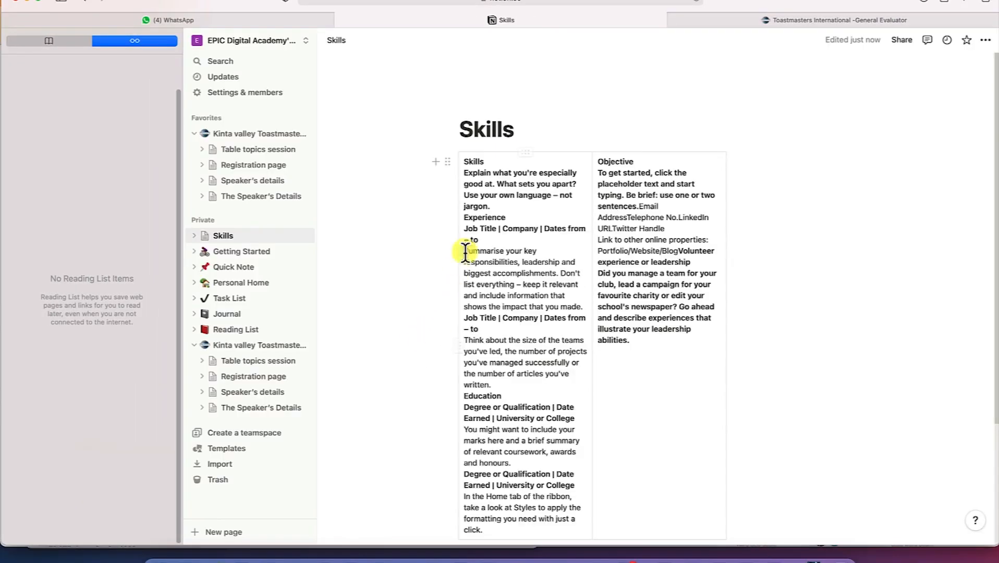
Look over the table content on the imported Skills page
scroll(494, 215, down, 3)
scroll(495, 222, up, 3)
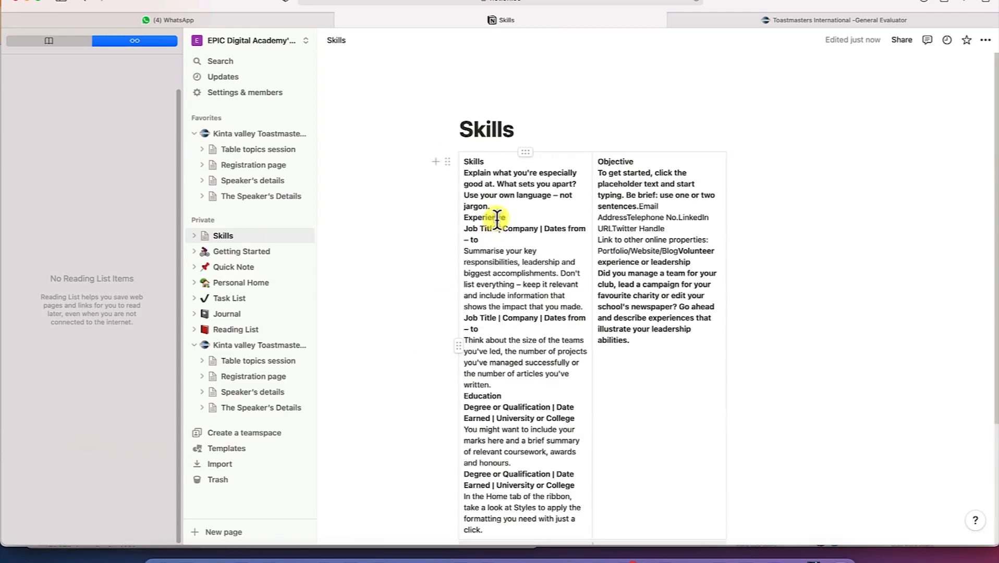
click(492, 173)
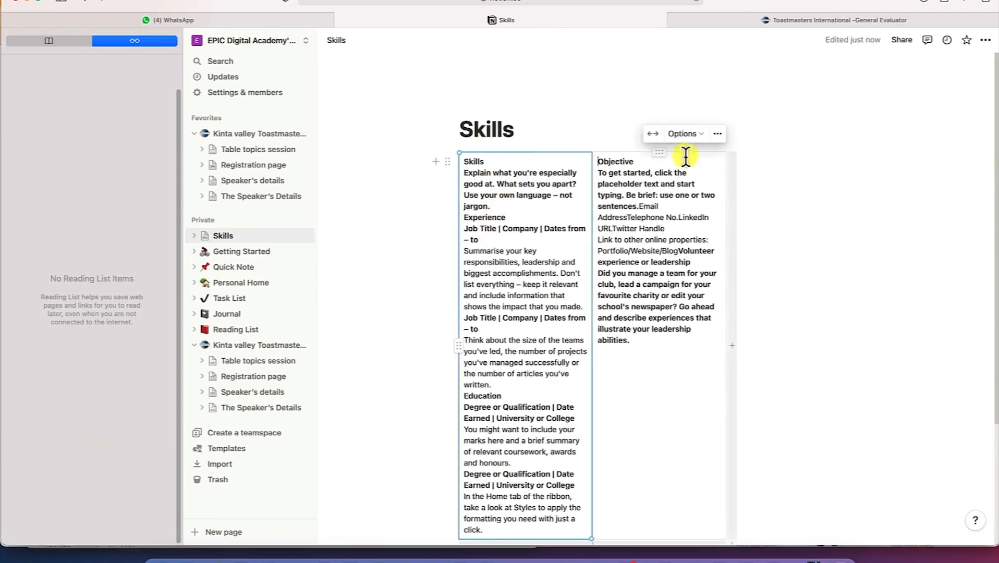
click(530, 273)
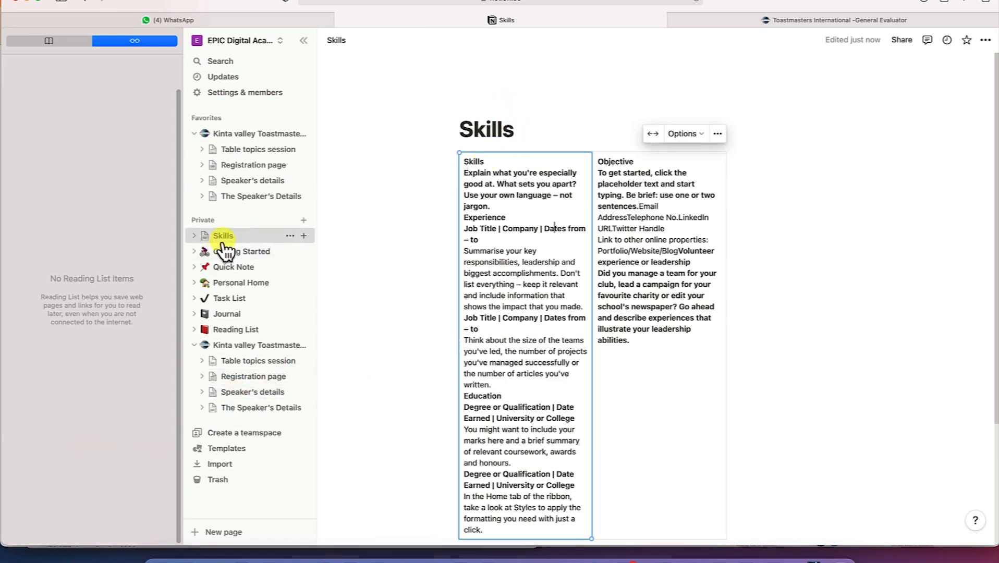
Move Skills under Kinta valley Toastmasters Club and open the club page
drag(224, 249, 225, 425)
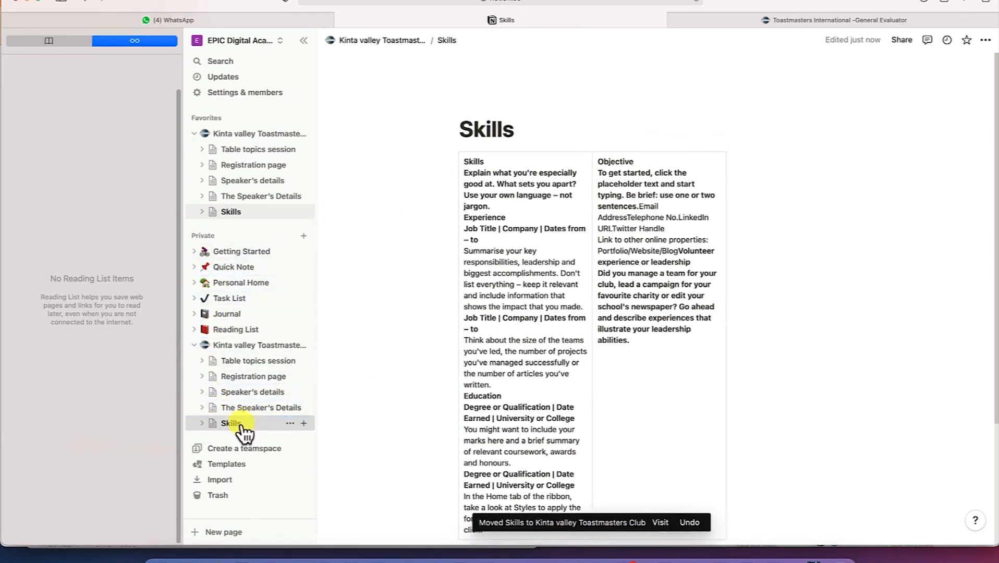
click(242, 345)
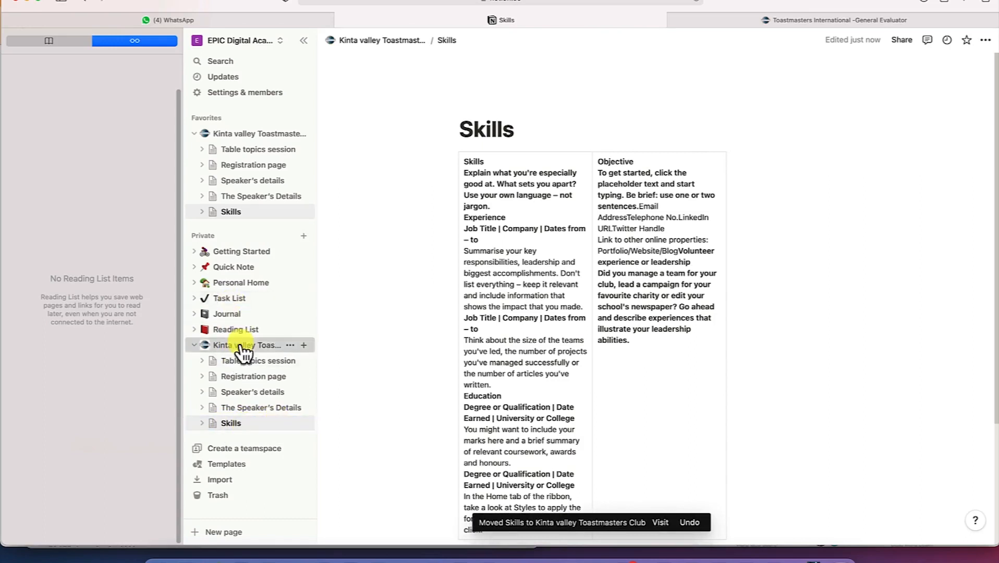
click(195, 346)
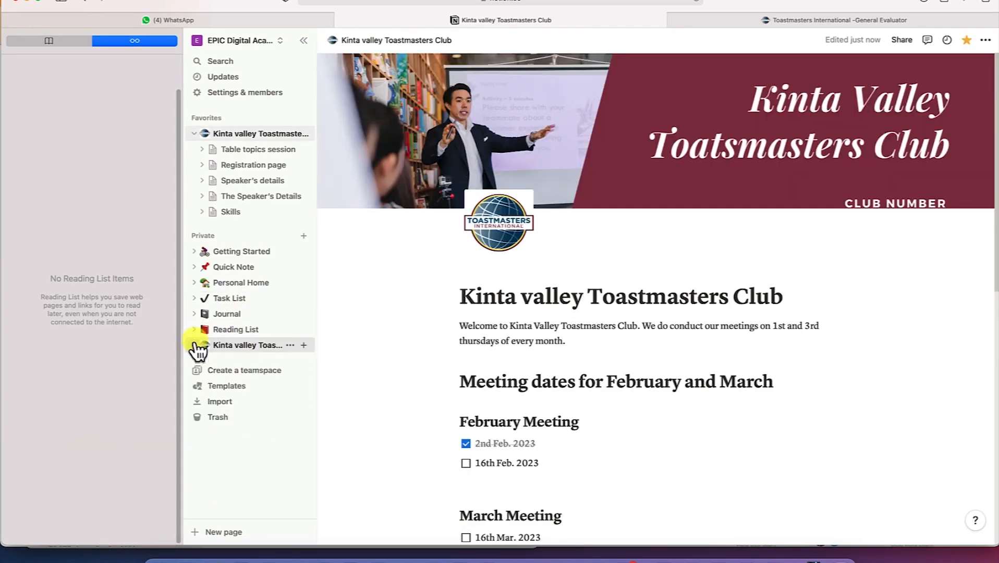
click(194, 346)
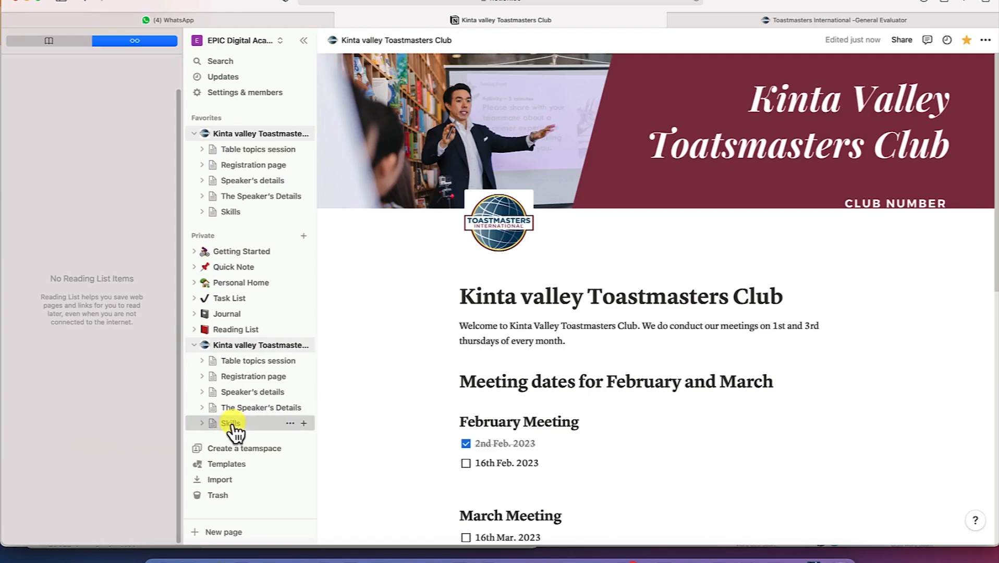
click(233, 425)
click(237, 349)
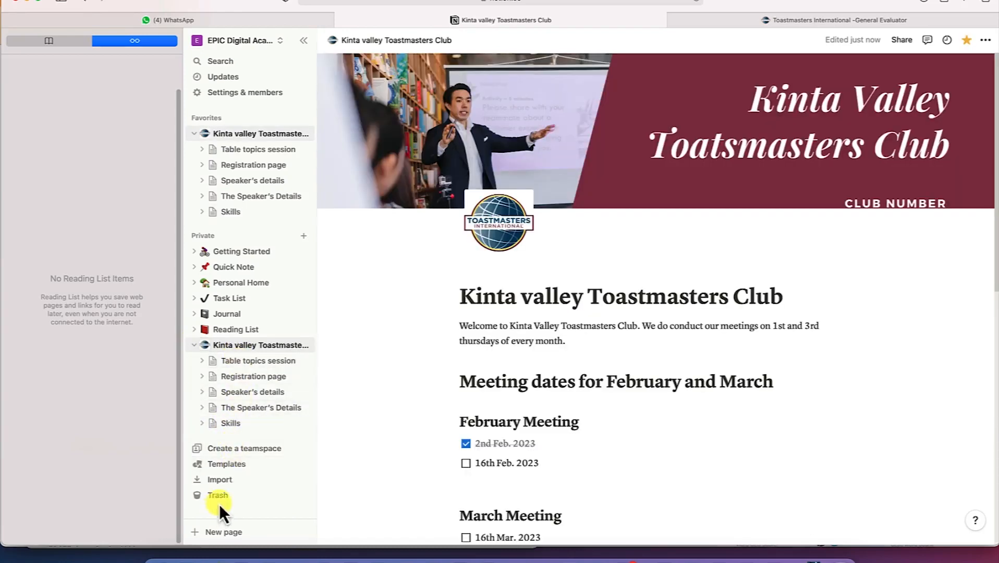
Start a CSV import, then cancel the file choice and close the import options
click(221, 479)
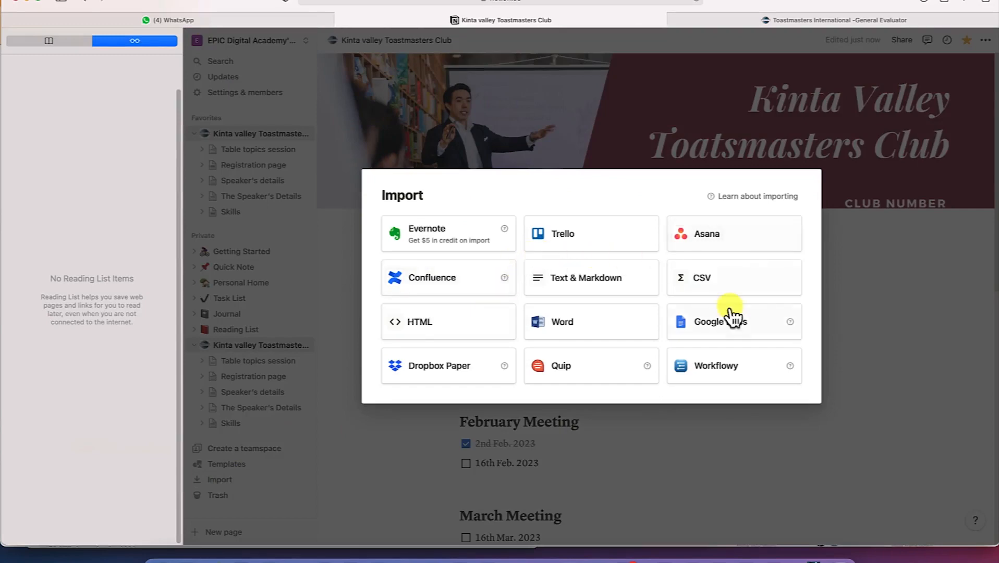
click(724, 281)
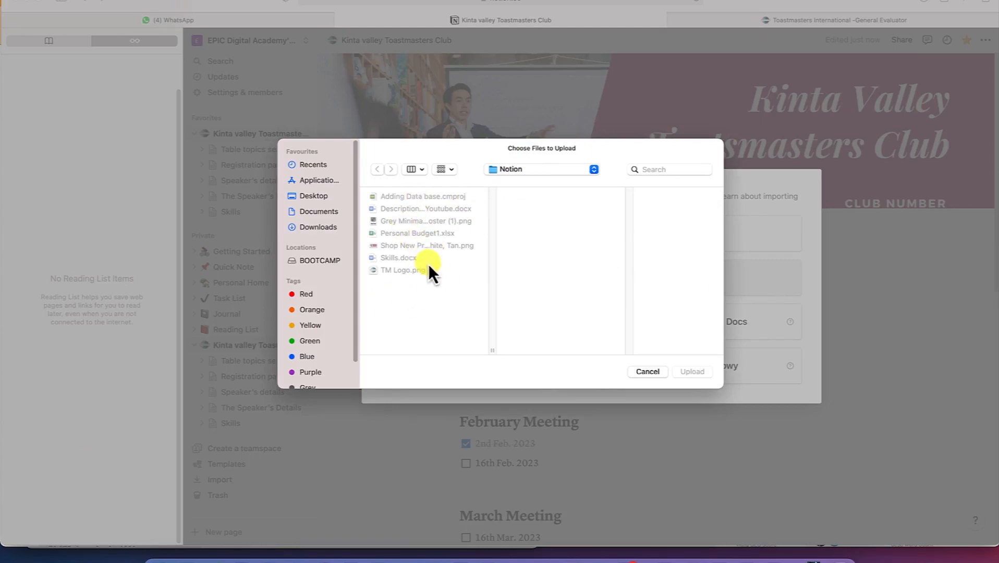
click(646, 371)
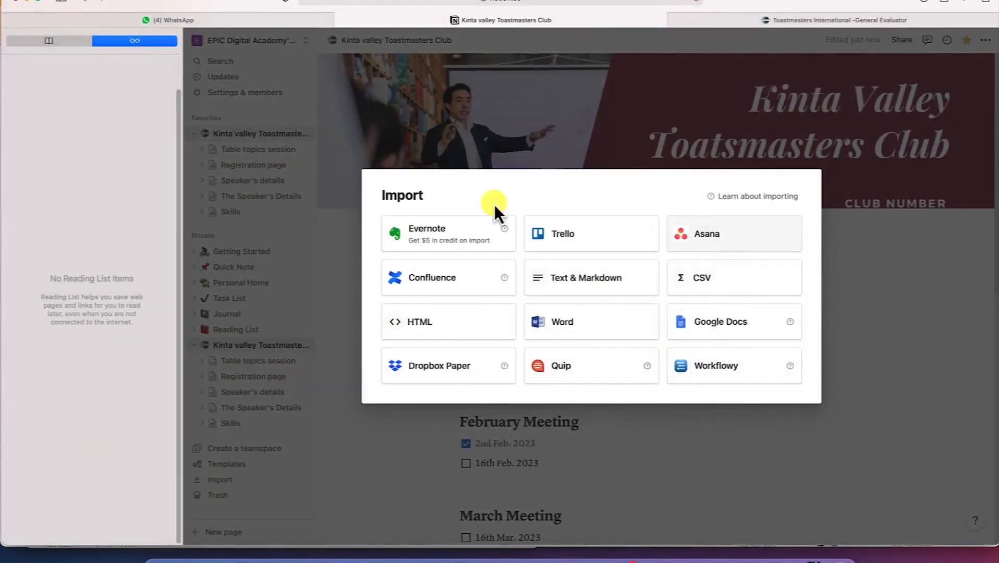
click(839, 236)
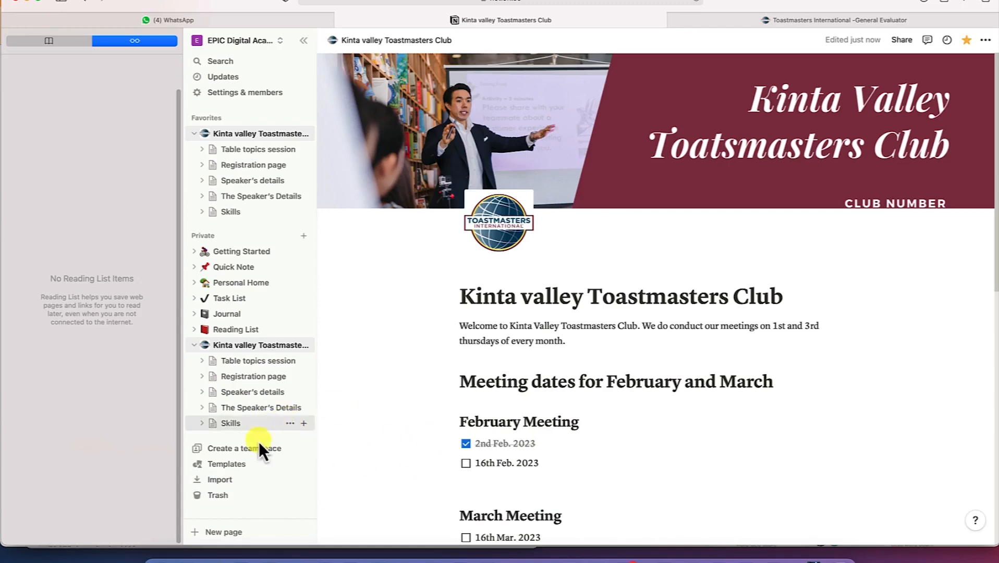
Try importing from Trello and abandon it at the authorization popup
click(243, 487)
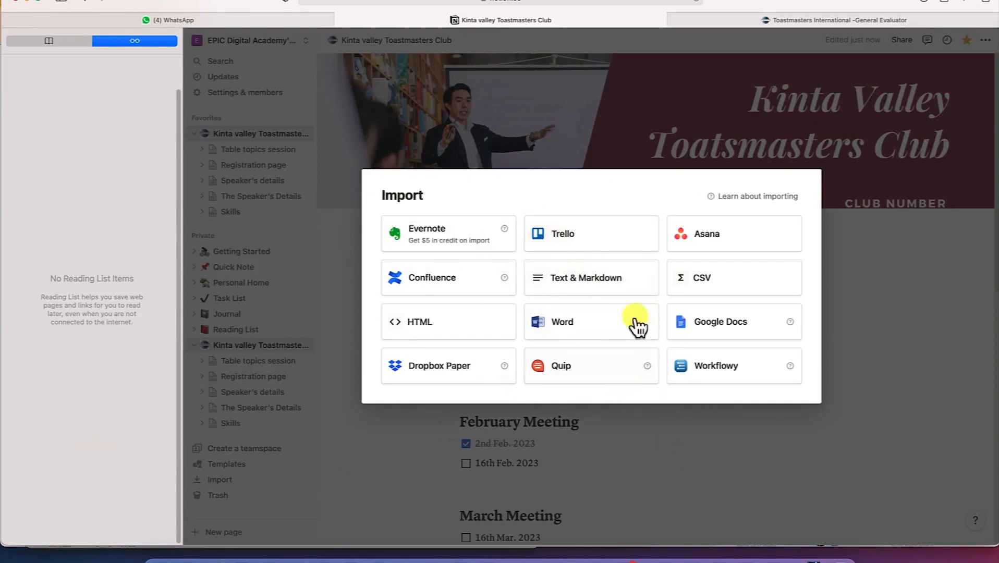
click(605, 234)
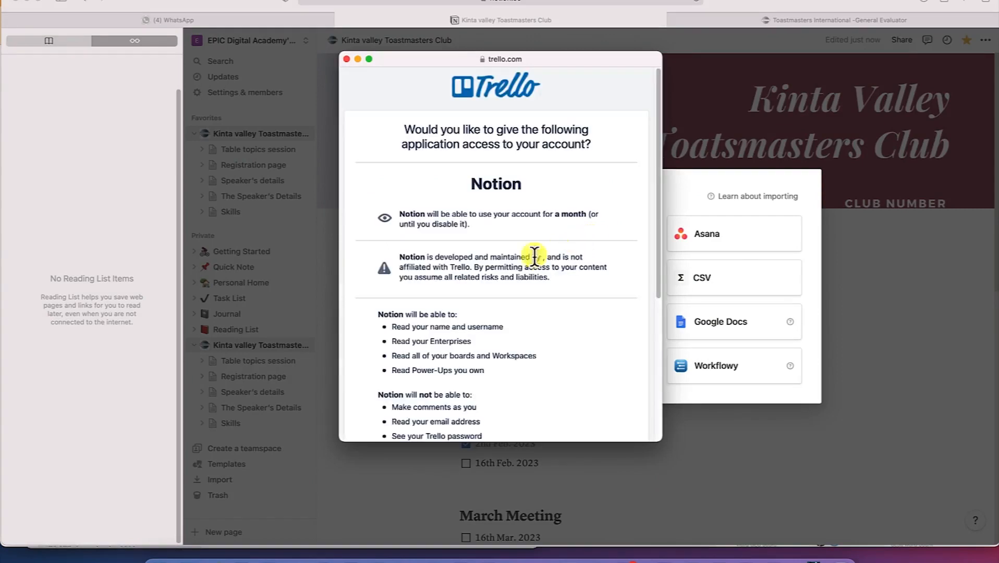
scroll(524, 276, down, 5)
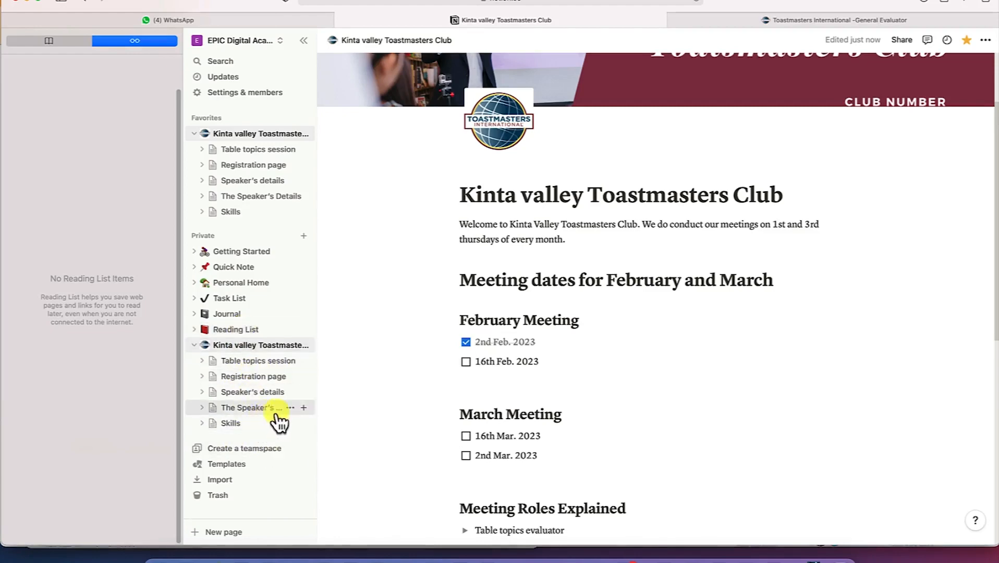
Add a Google Maps block below the page links and embed the club's pasted map link
scroll(448, 344, up, 4)
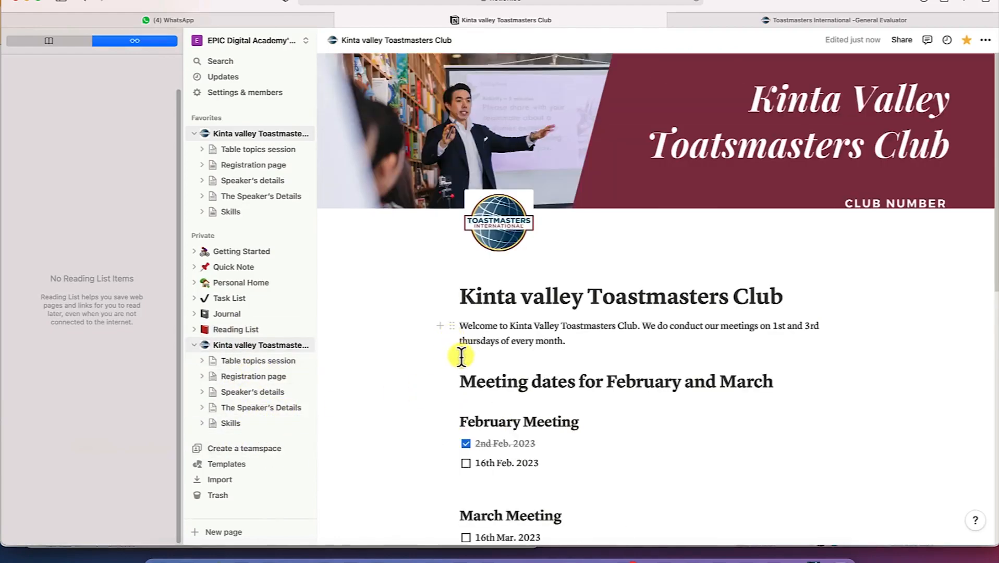
scroll(462, 357, down, 10)
click(509, 380)
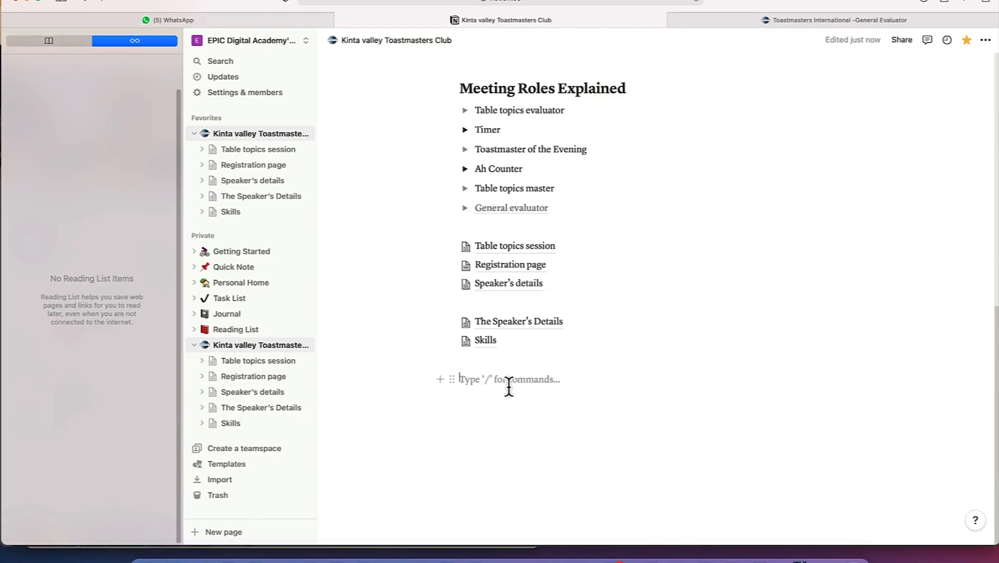
scroll(548, 371, up, 10)
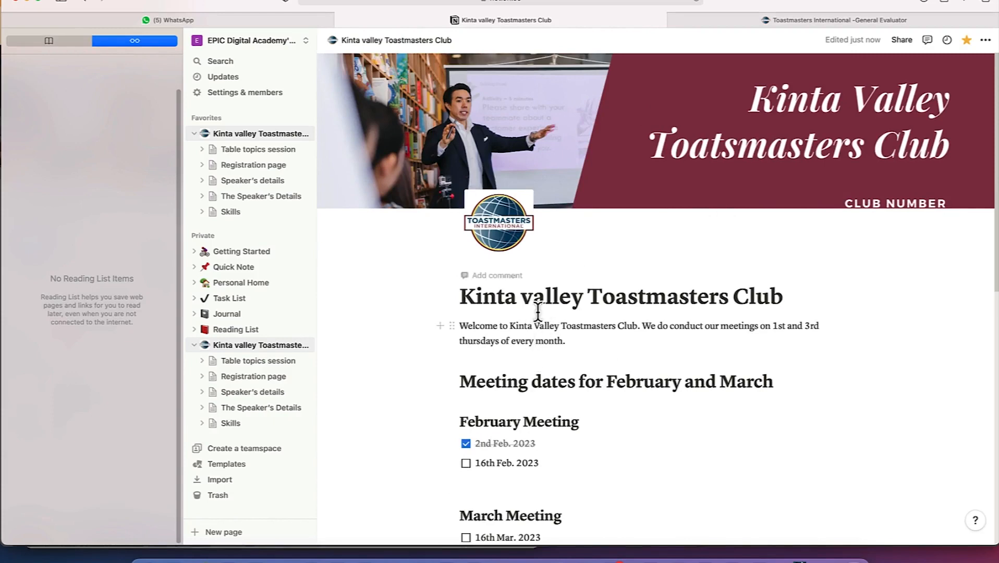
scroll(536, 307, down, 10)
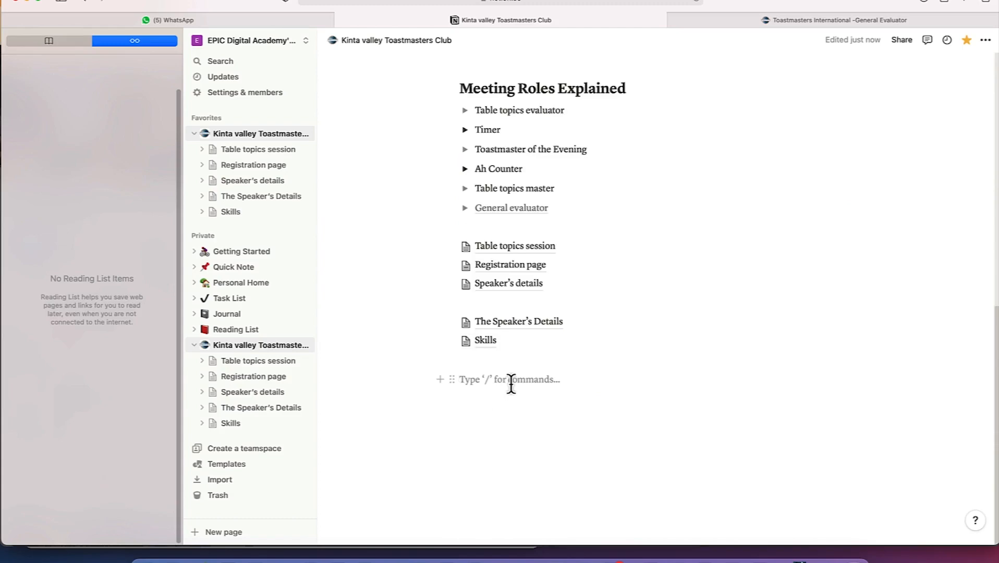
key(Return)
key(Return)
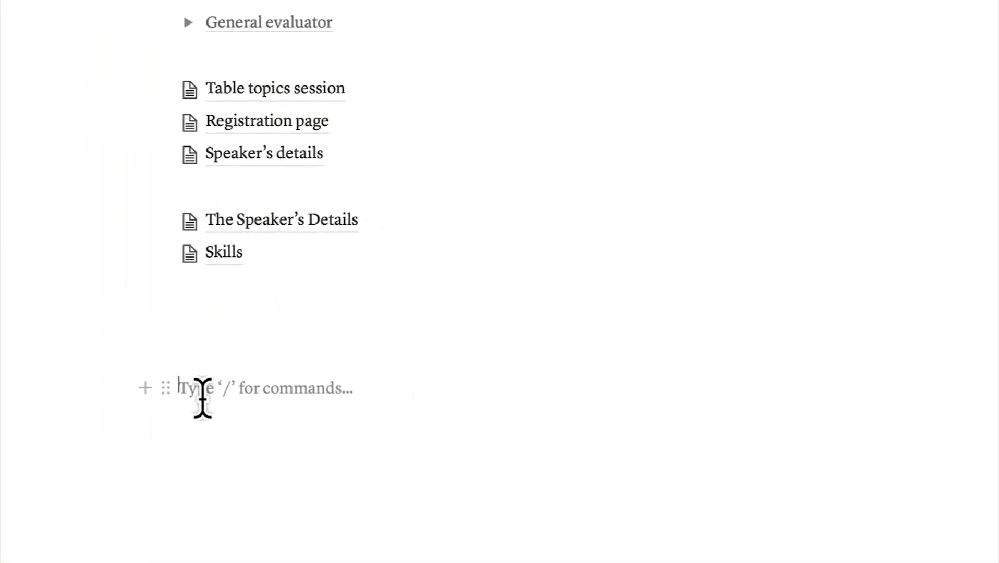
text(/map)
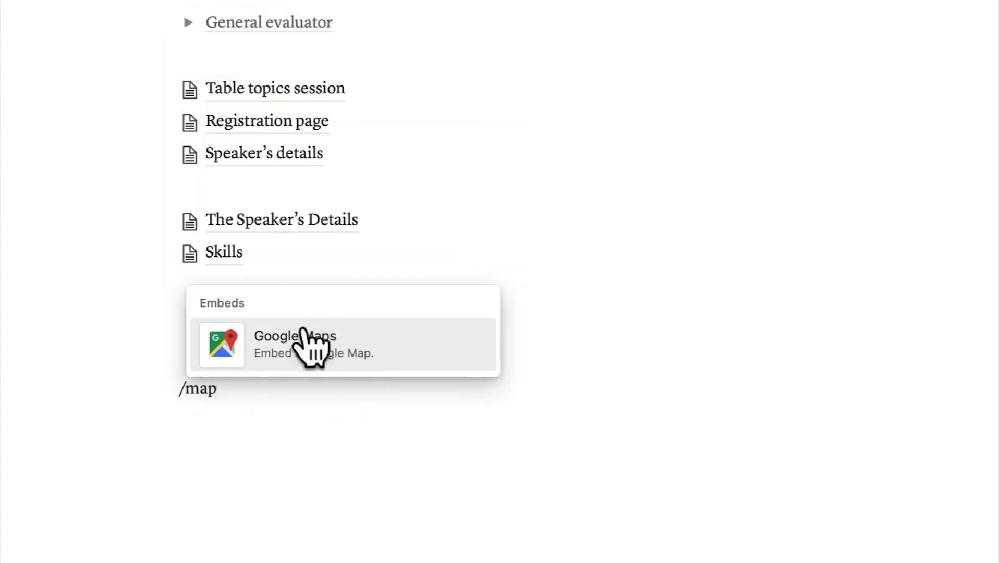
click(336, 350)
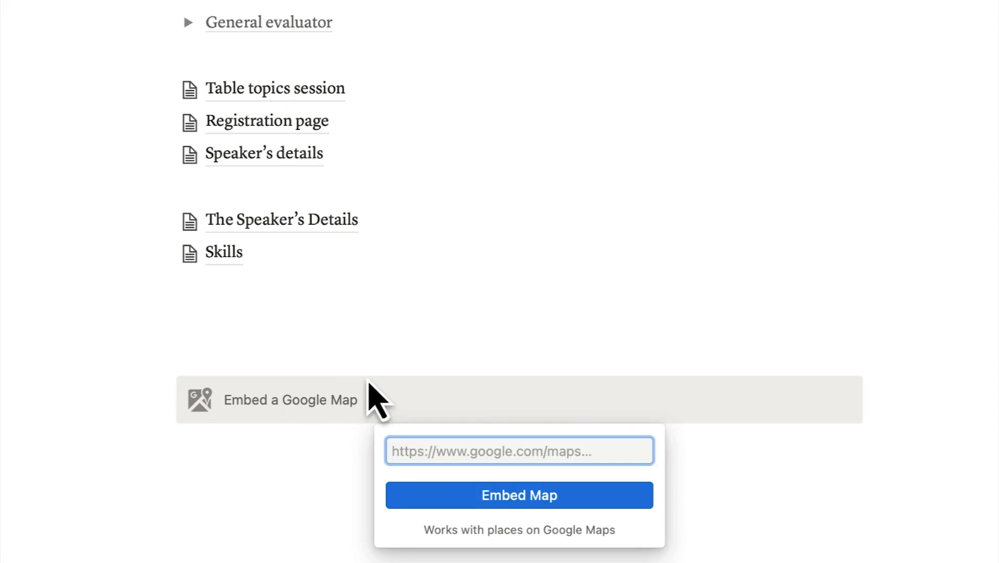
text(https://goo.gl/maps/TAAbeyFCdm4PcoKH7)
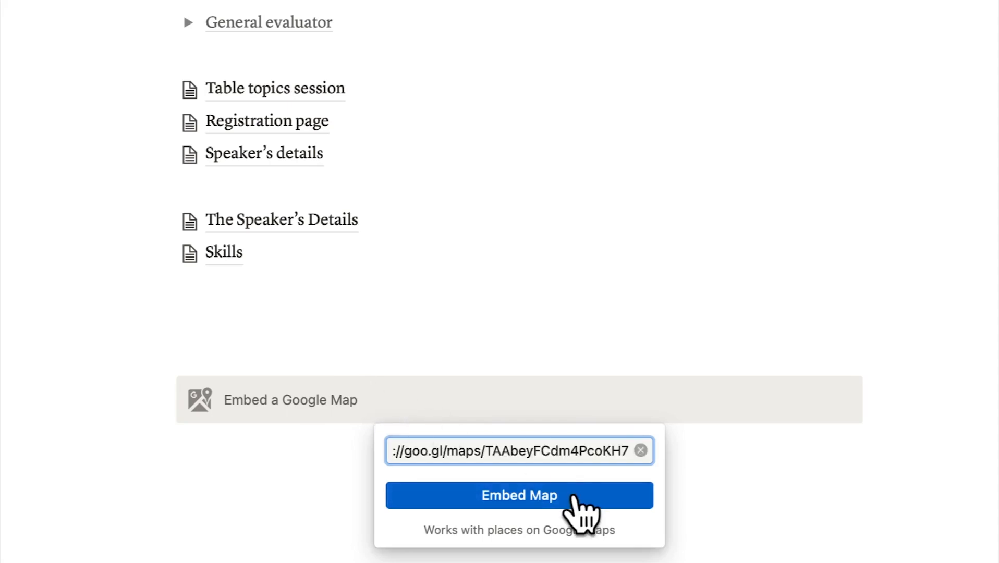
click(571, 495)
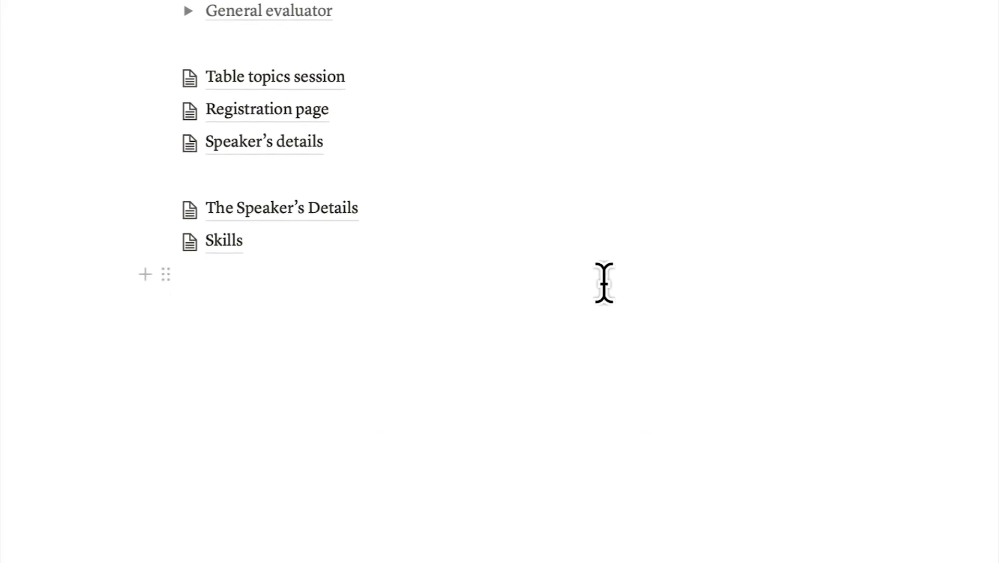
scroll(513, 417, down, 3)
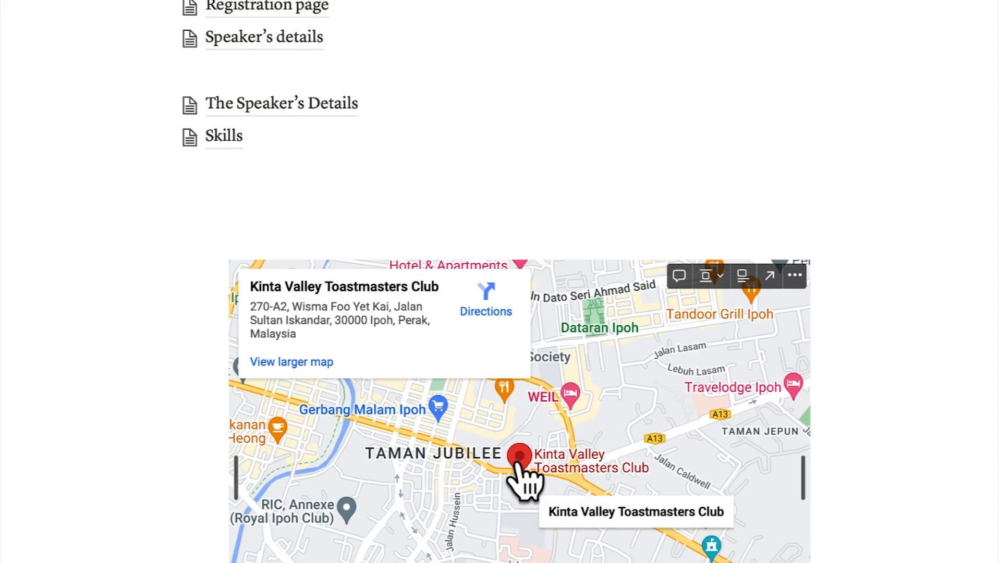
scroll(519, 472, down, 2)
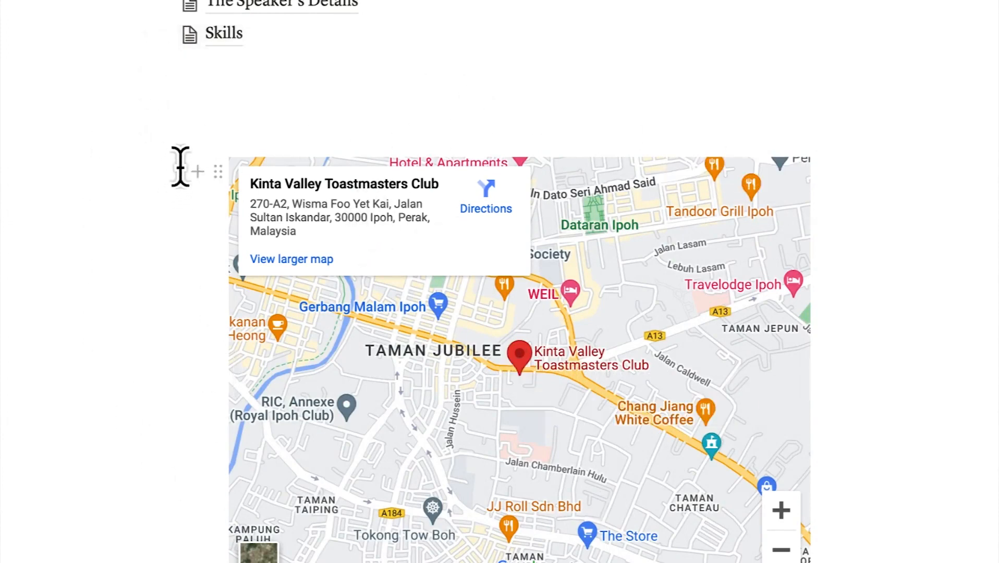
Add a Heading 2 'Map of our Club' above the map, then retitle it 'Club Address'
drag(212, 176, 189, 28)
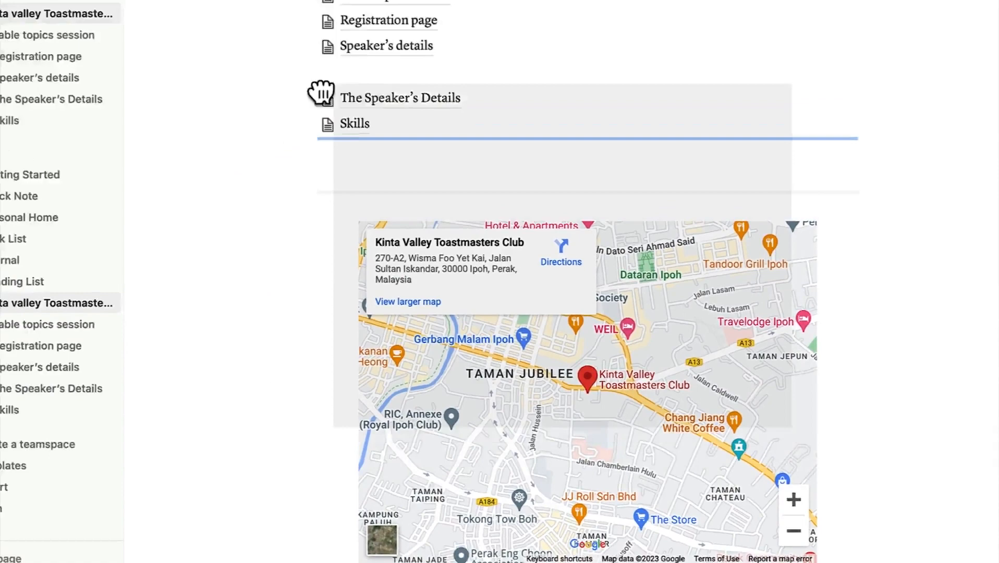
drag(464, 211, 473, 270)
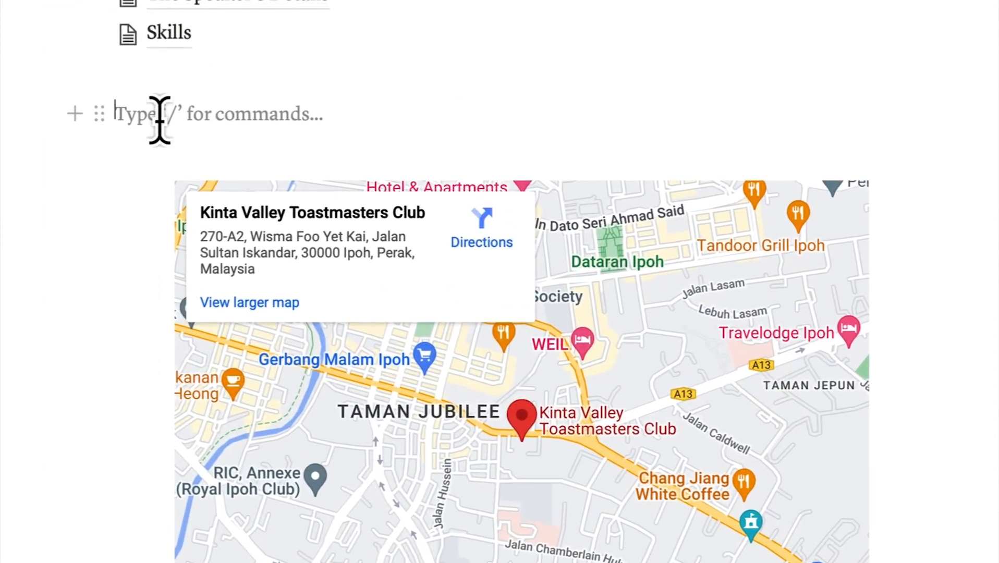
text(/)
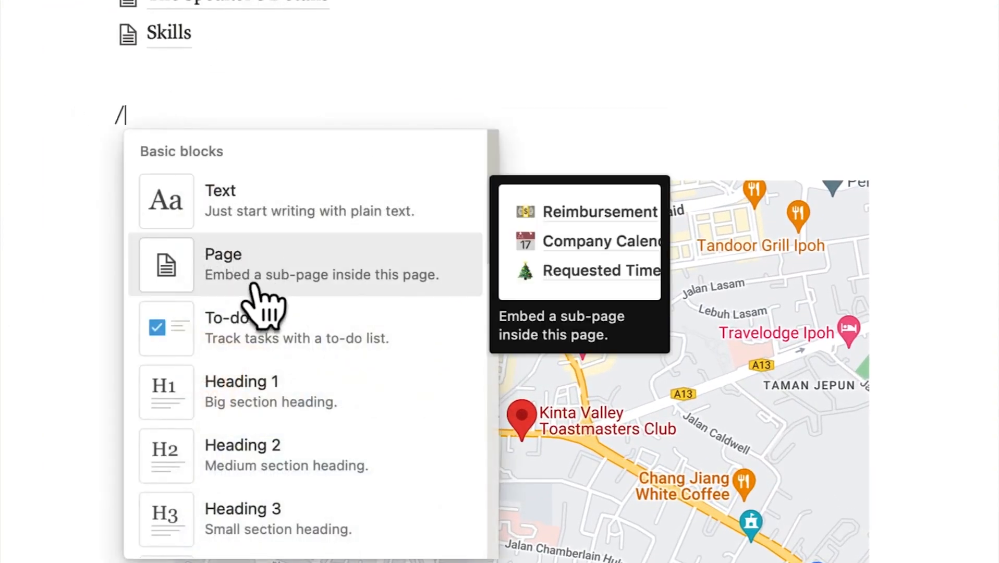
click(295, 449)
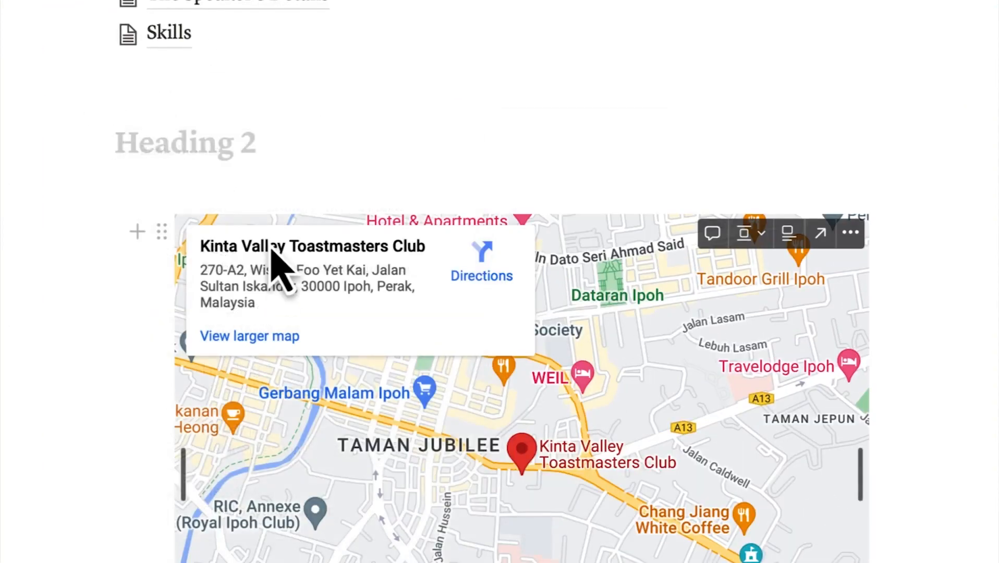
text(M)
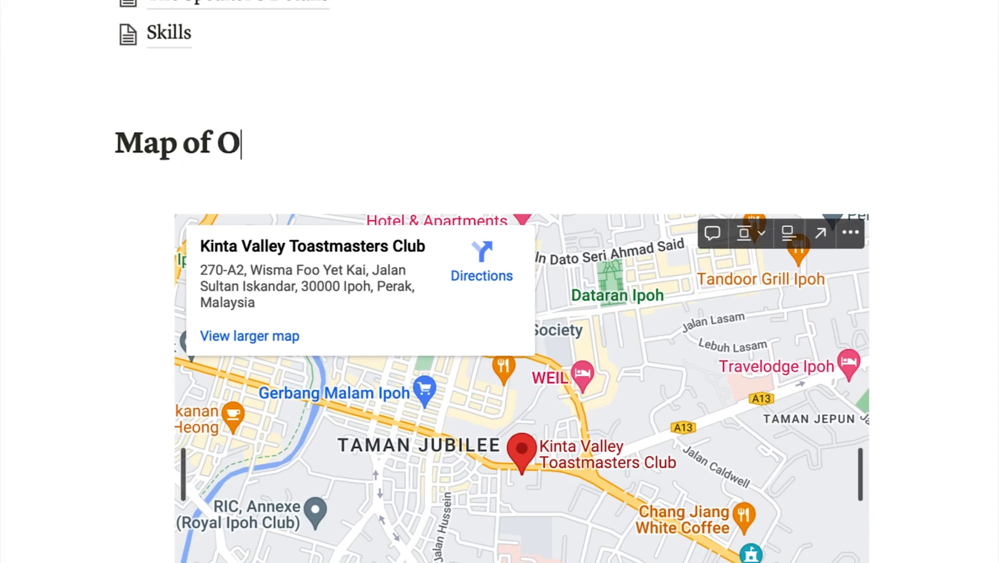
text(ap of our Club)
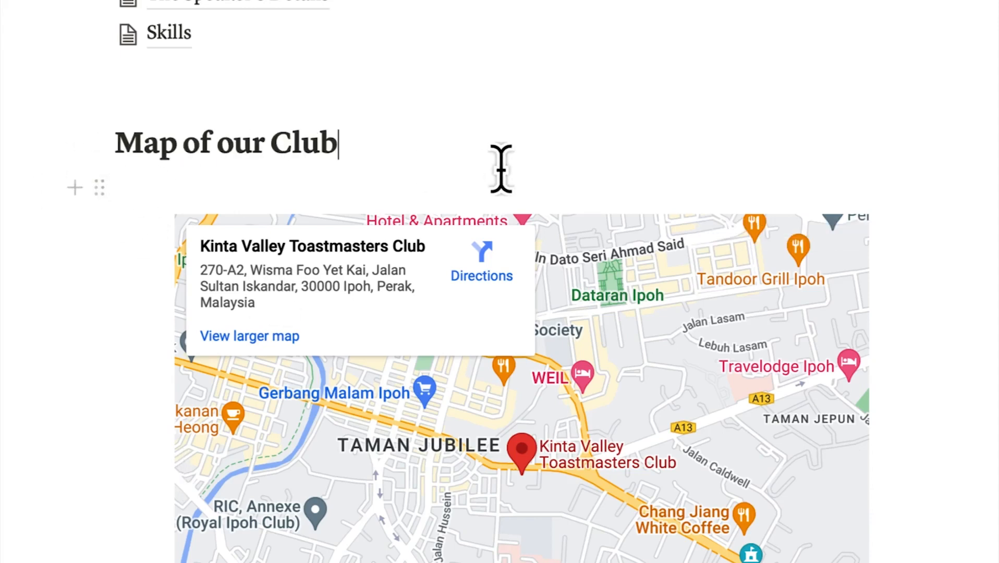
click(428, 102)
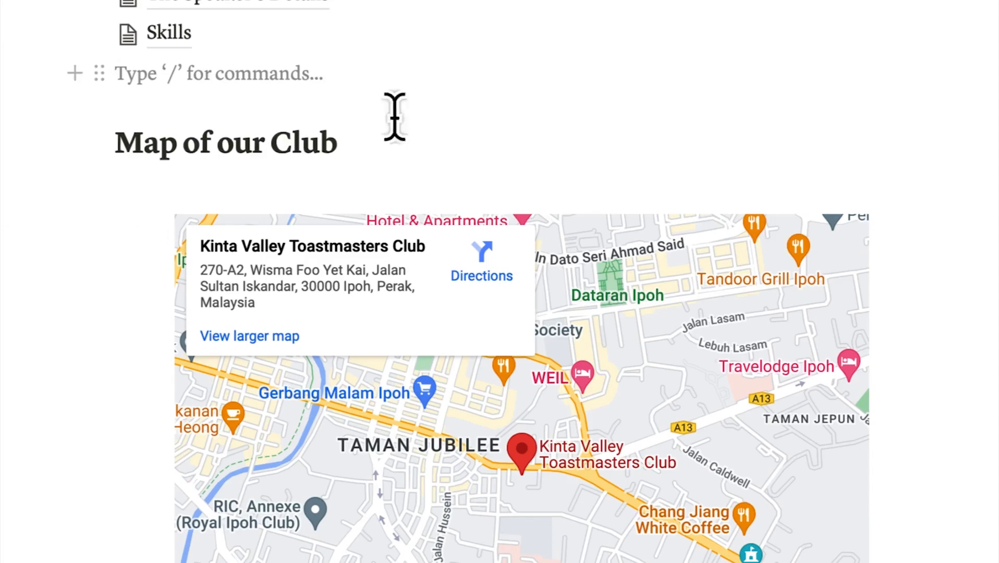
drag(350, 145, 108, 137)
text(Club Addr)
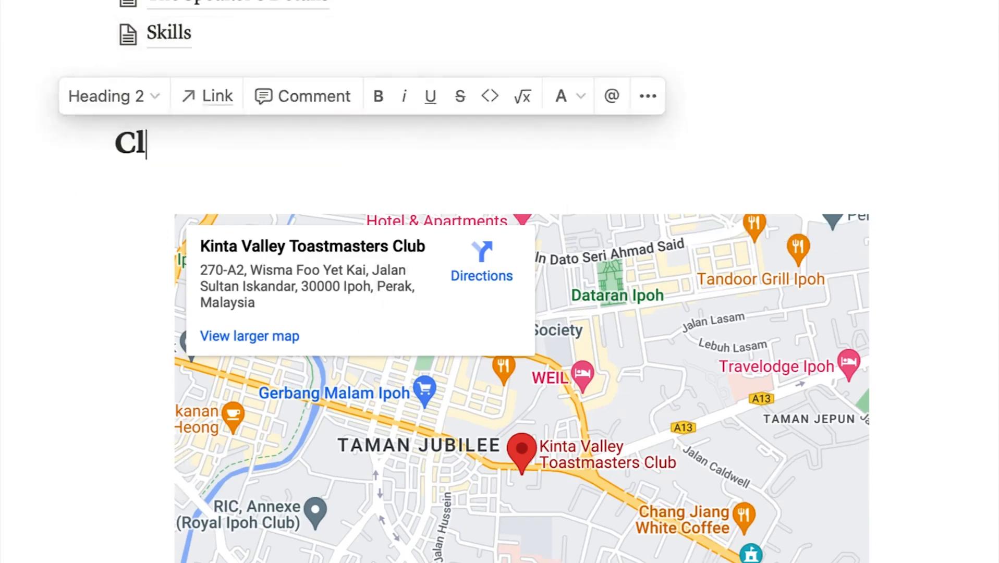
text(ess)
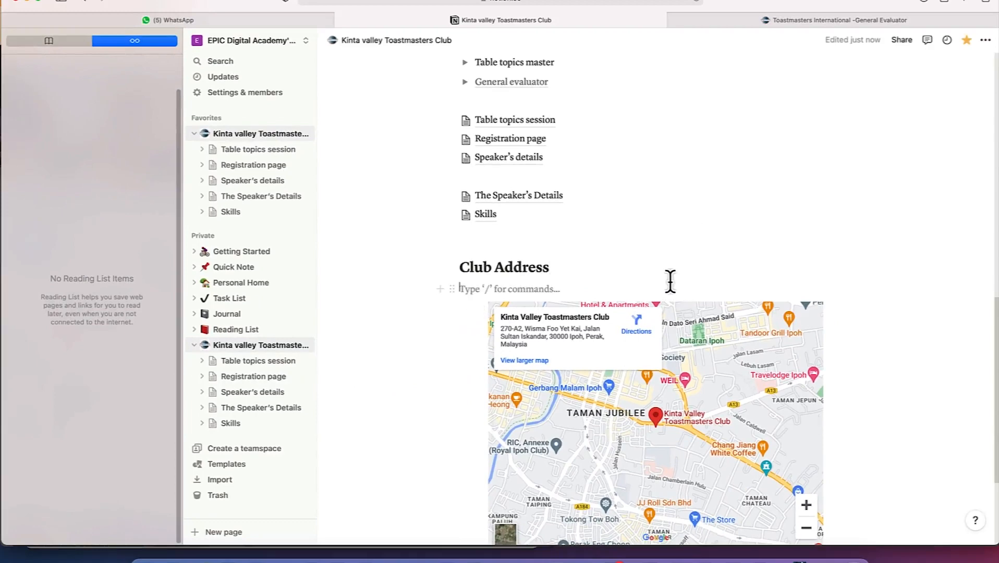
scroll(680, 333, down, 3)
scroll(627, 342, up, 4)
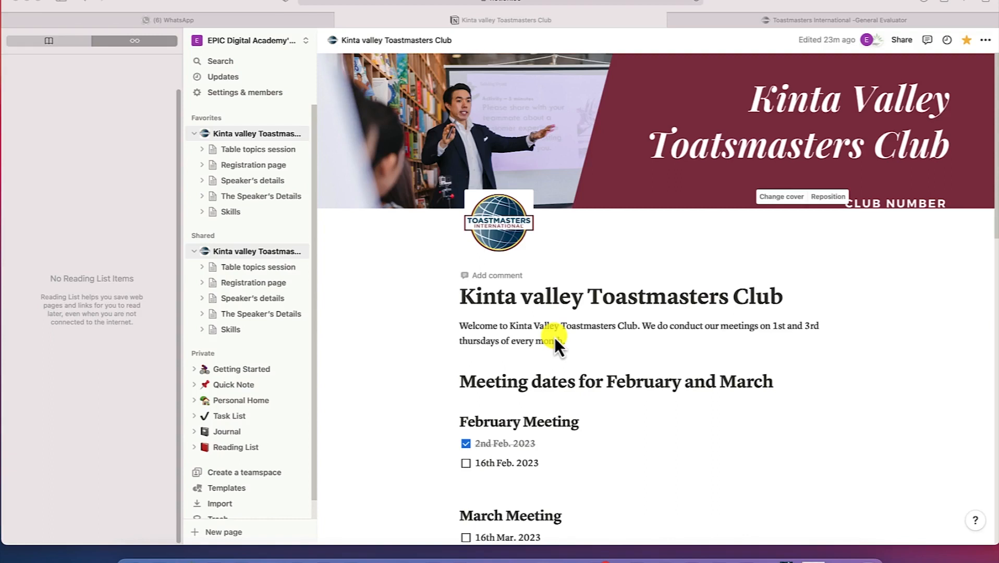
On the Registration page, add a 'Test' to-do and place Test speaker 2 beside Test speaker 1
click(257, 282)
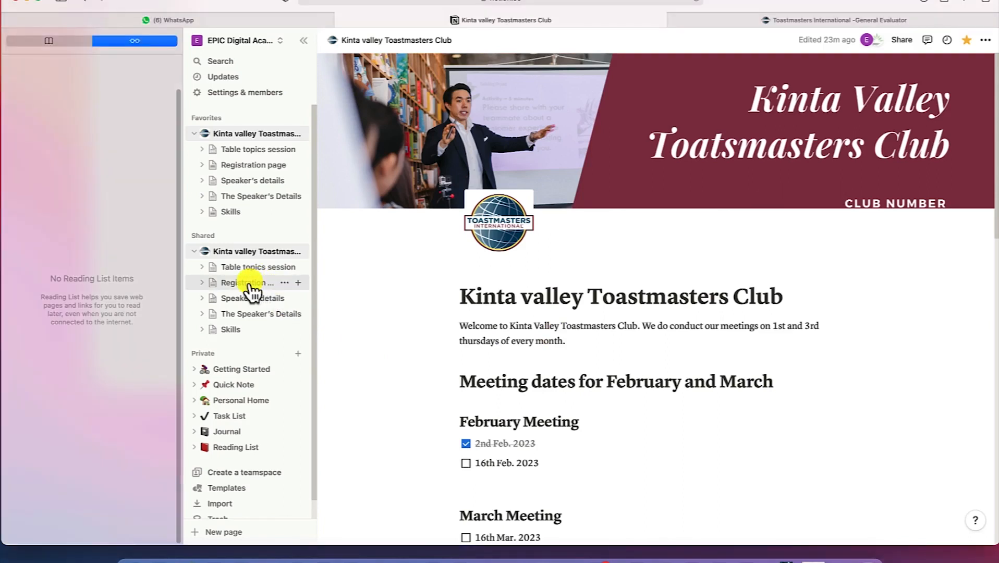
click(249, 284)
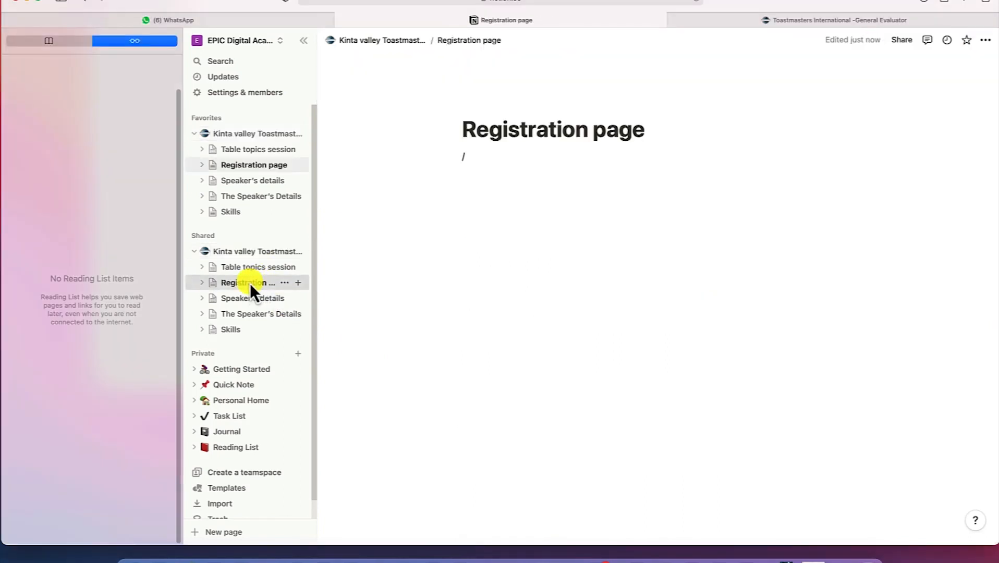
click(482, 157)
key(BackSpace)
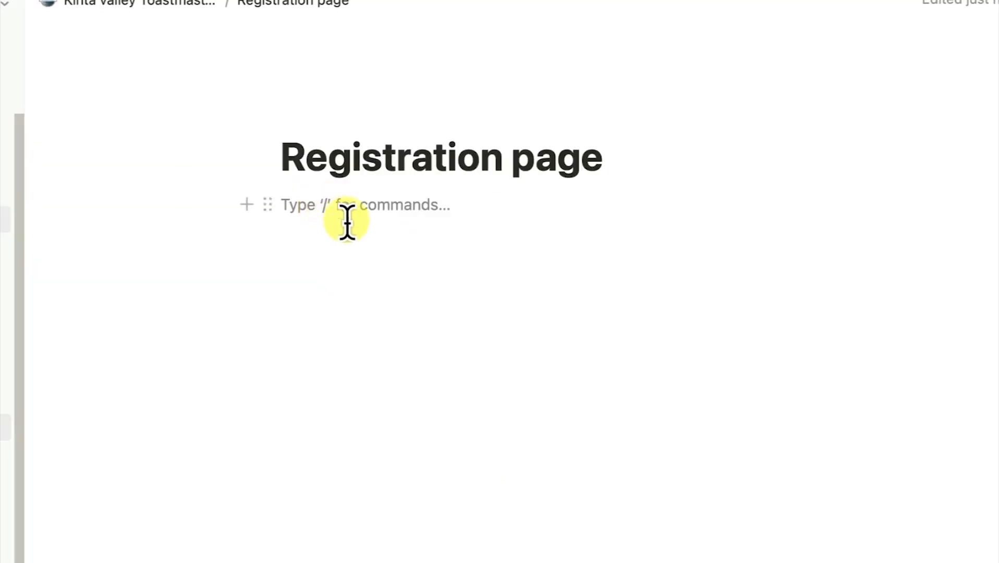
text(/)
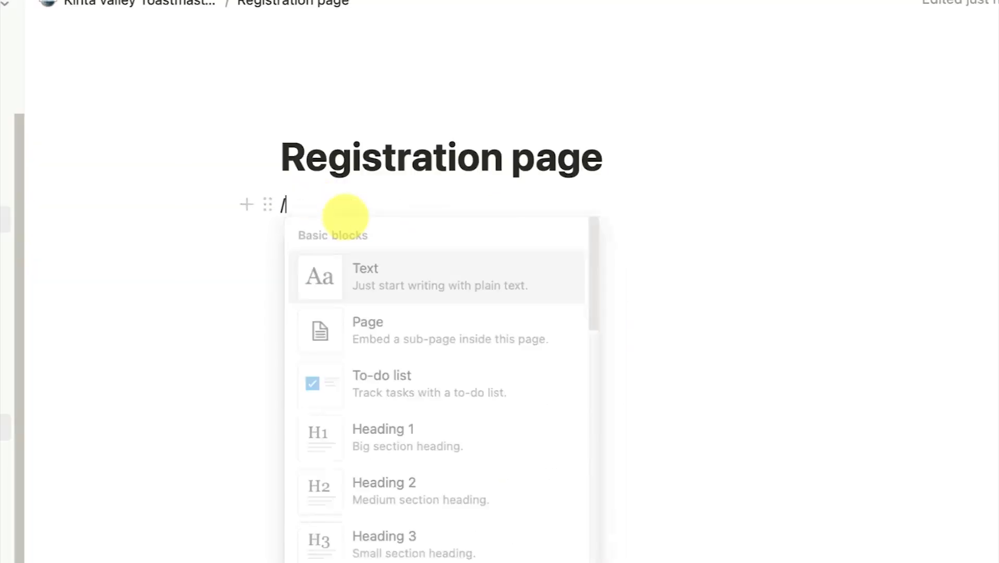
click(428, 378)
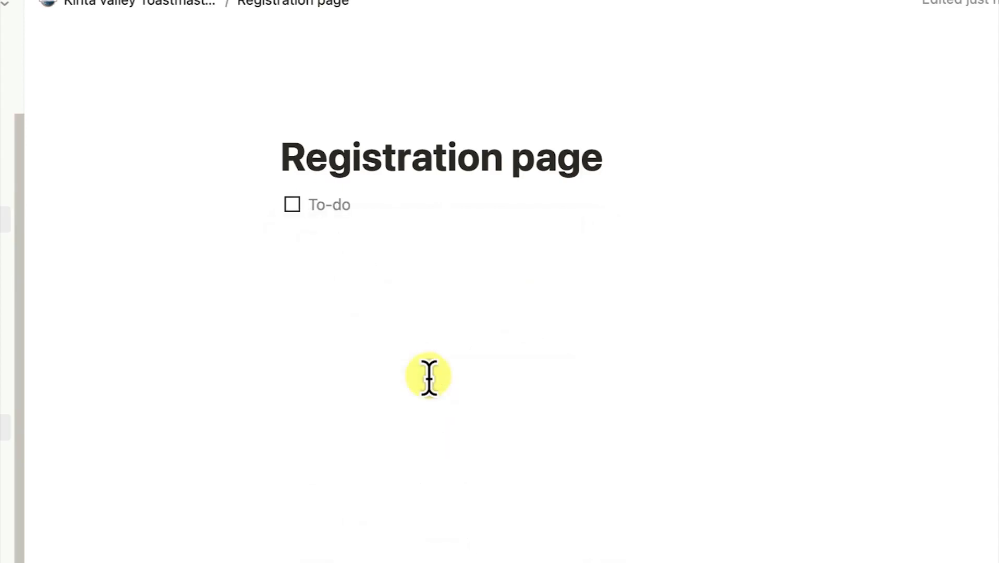
text(Test speaker 1)
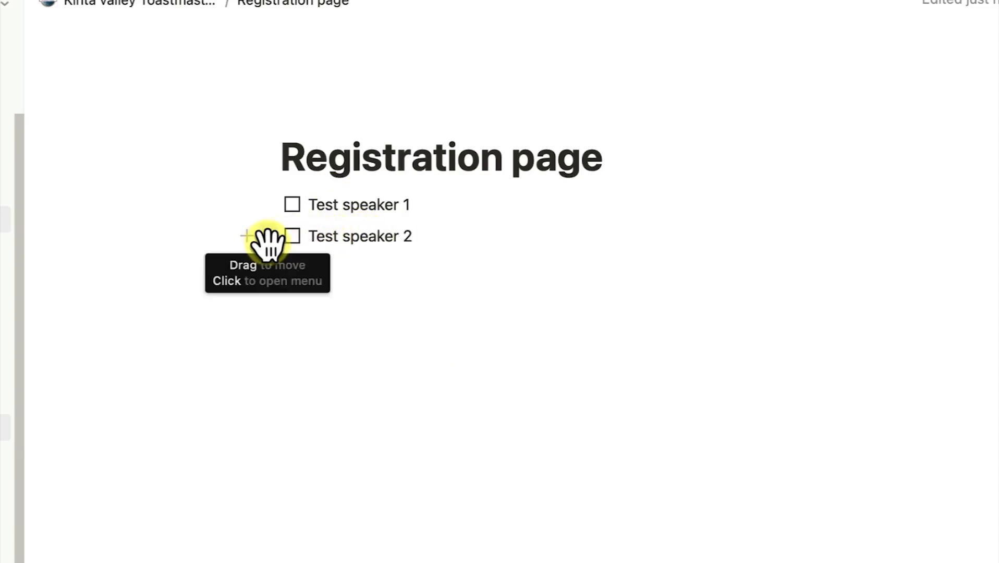
drag(269, 241, 972, 210)
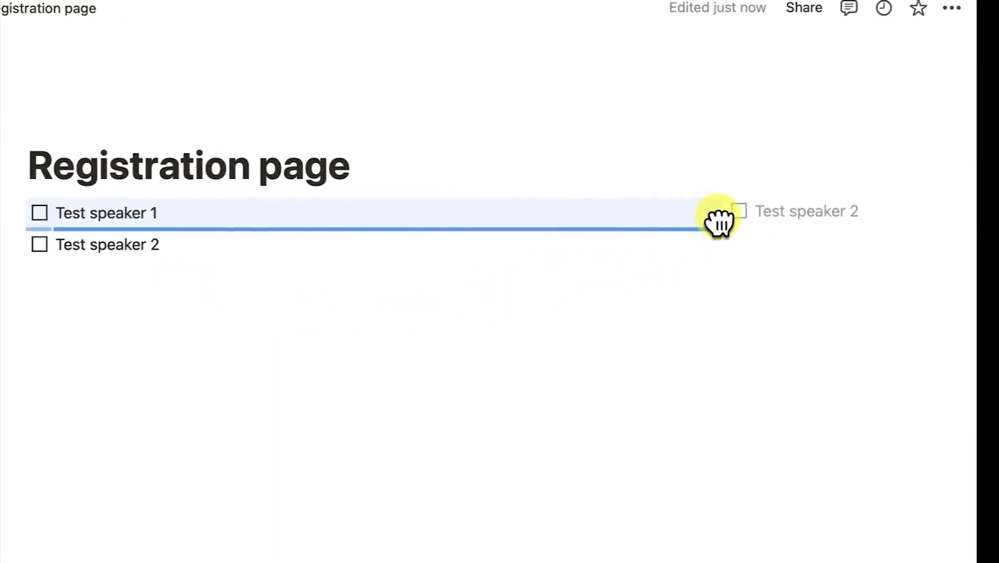
mouse_move(719, 222)
mouse_down()
mouse_move(733, 225)
mouse_move(725, 226)
mouse_up()
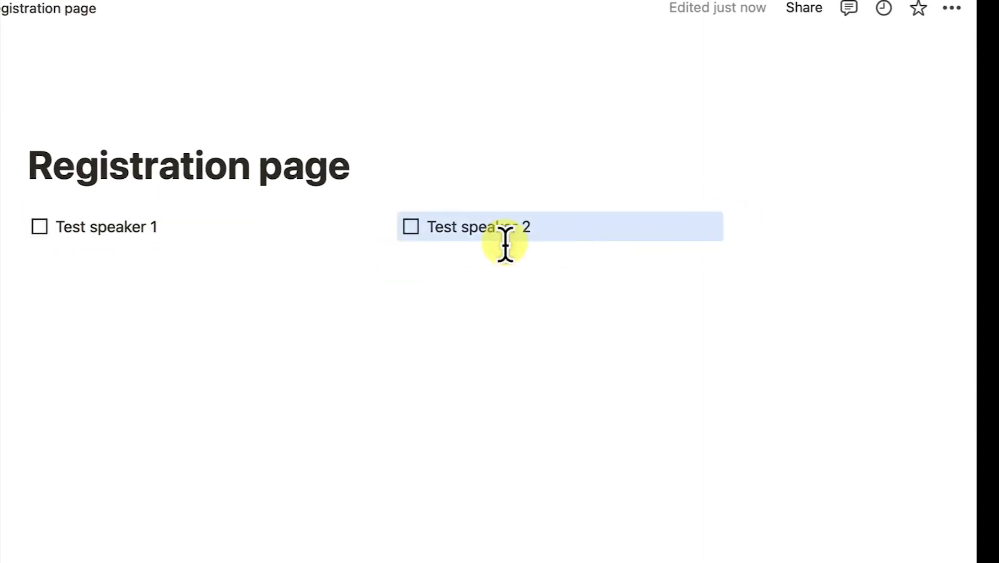
Add Test speaker 3 and 4 to-dos, put 4 under speaker 2 and 3 in a third column
click(202, 239)
key(Return)
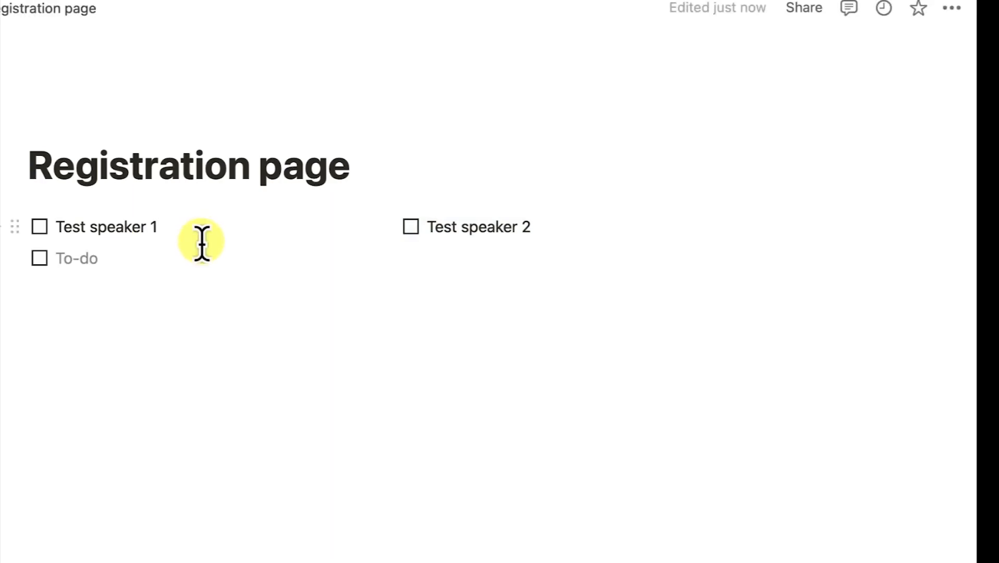
text(T)
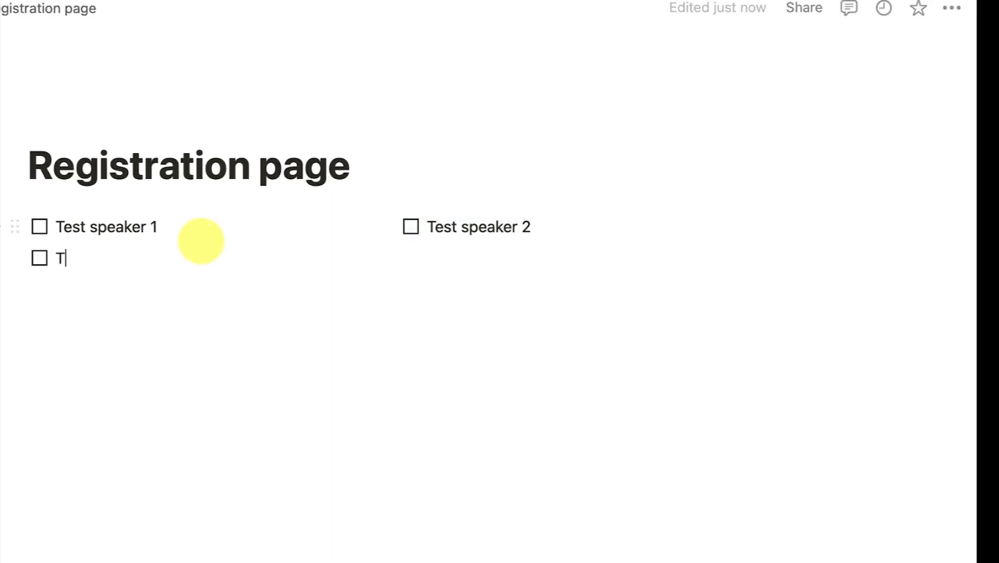
text(est speak)
key(BackSpace)
text(aker 3)
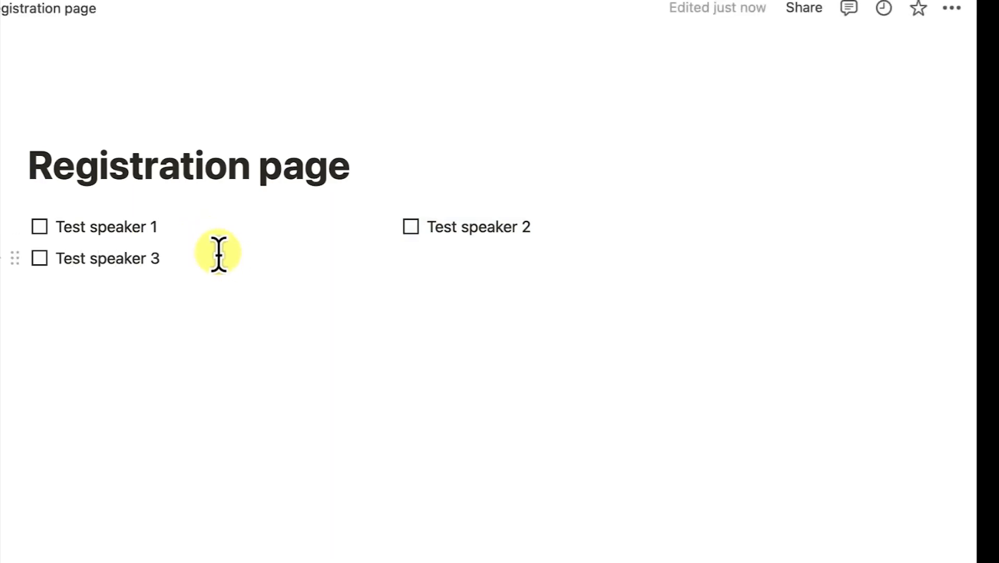
key(Return)
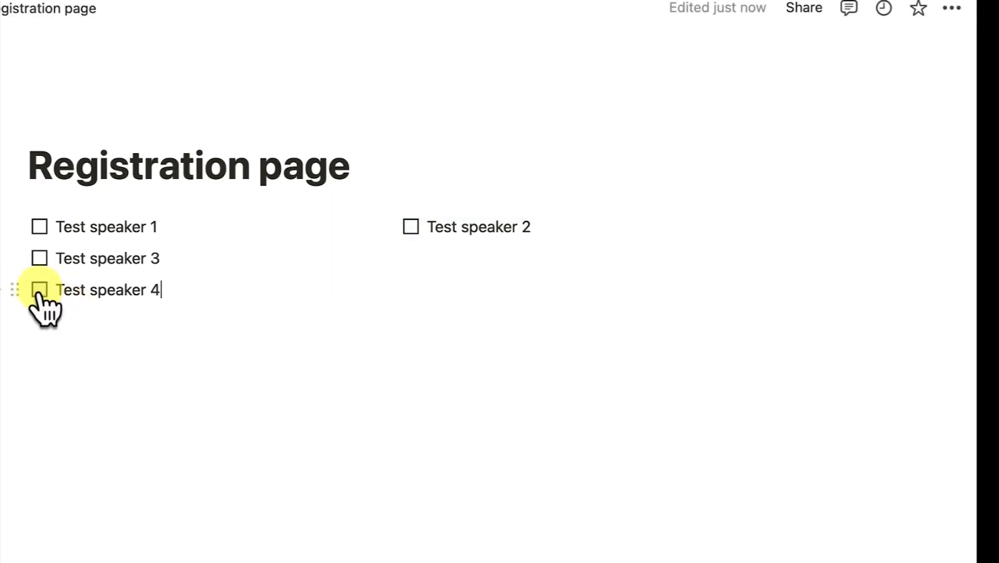
drag(20, 288, 419, 278)
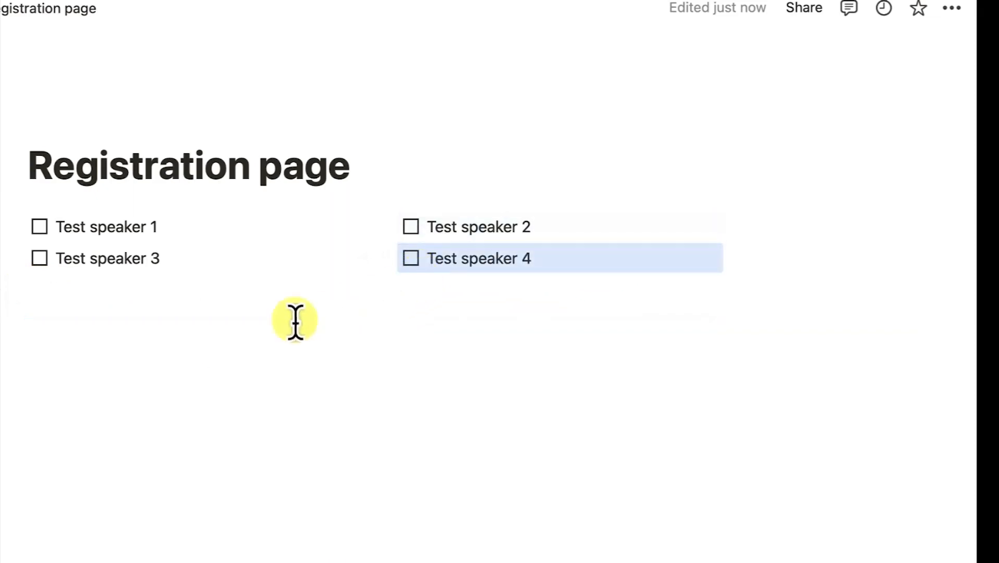
drag(18, 268, 745, 230)
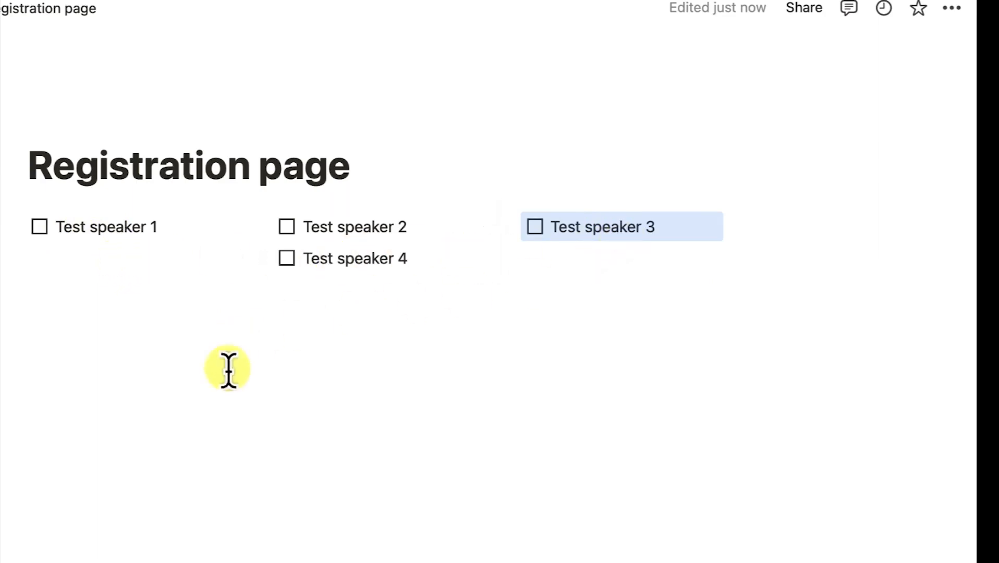
click(232, 386)
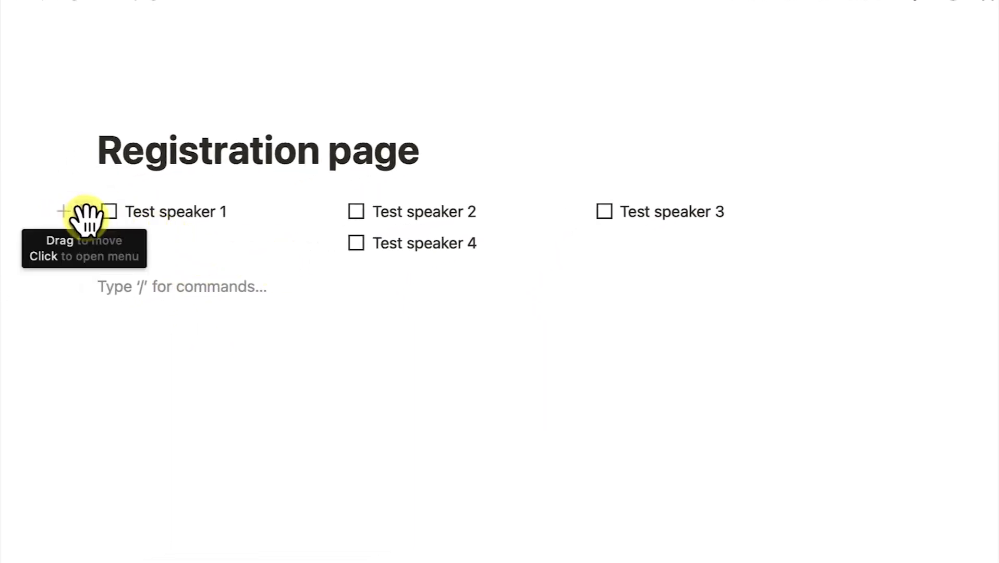
Apply block colours: pink to Test speaker 1, orange to Test speaker 2, yellow to Test speaker 3
click(236, 207)
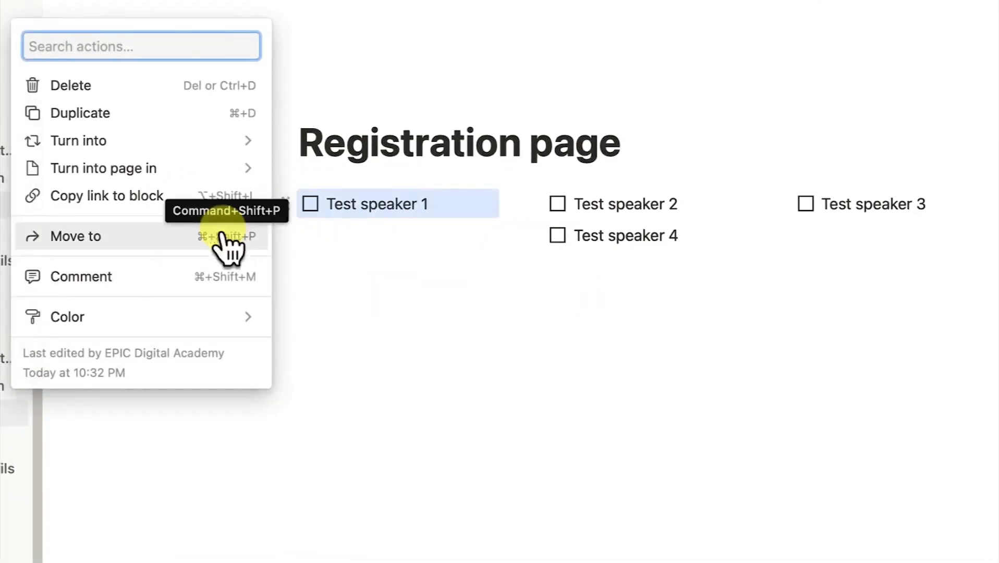
mouse_move(105, 327)
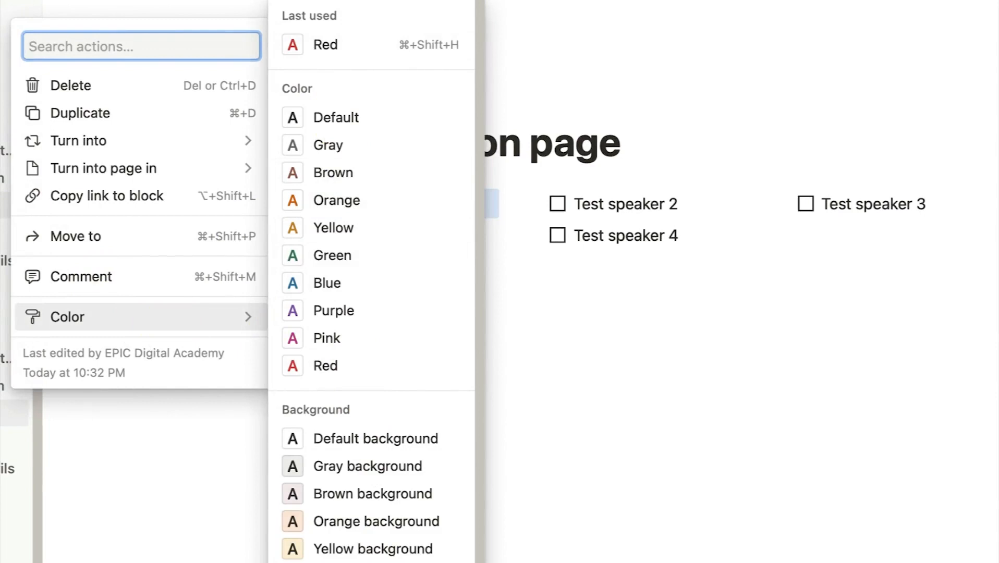
click(325, 338)
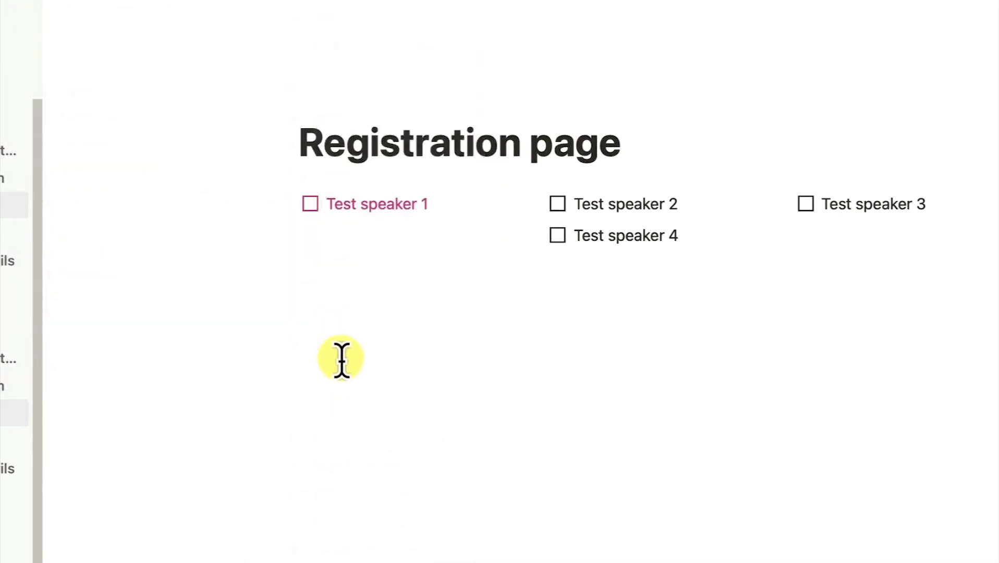
click(347, 358)
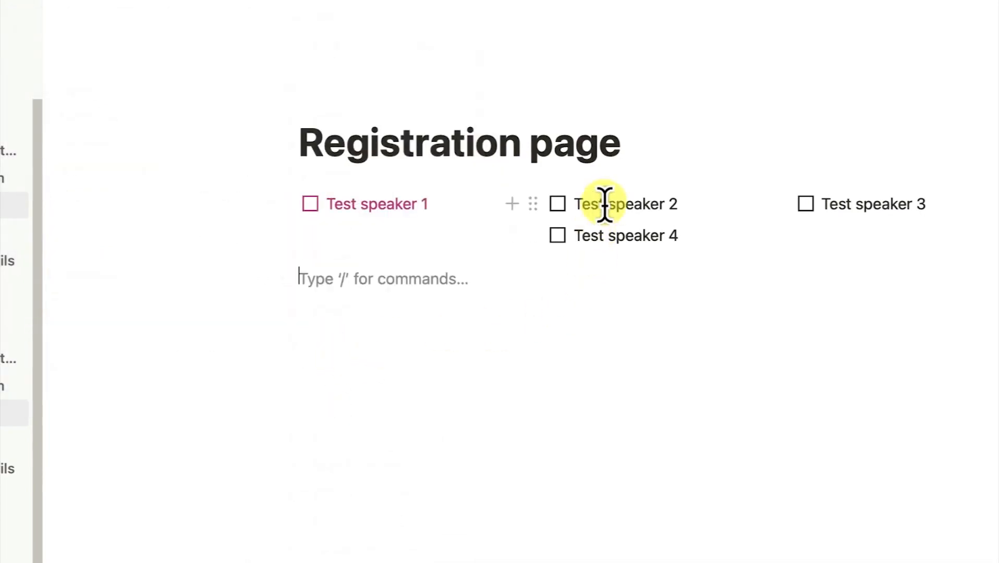
click(532, 204)
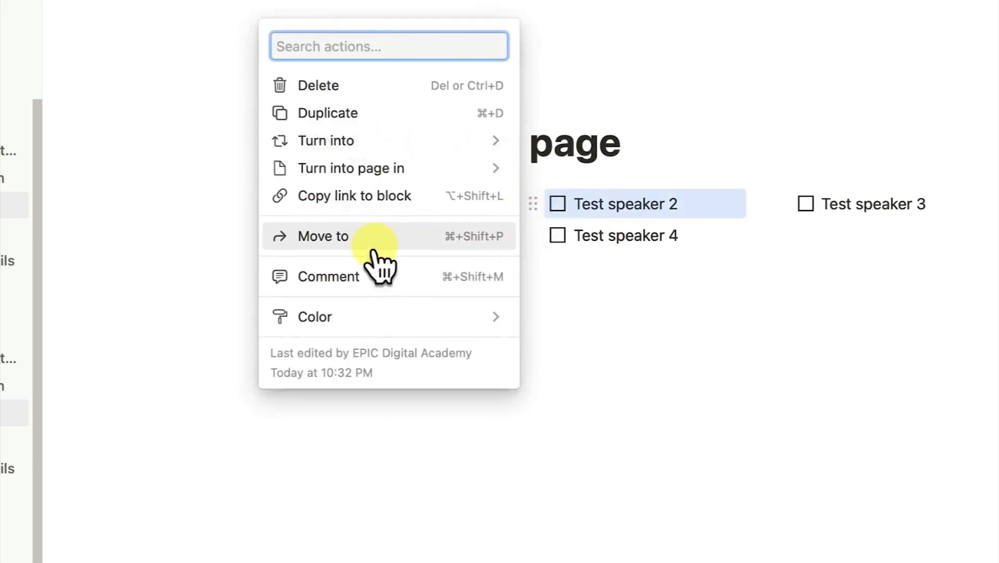
mouse_move(367, 320)
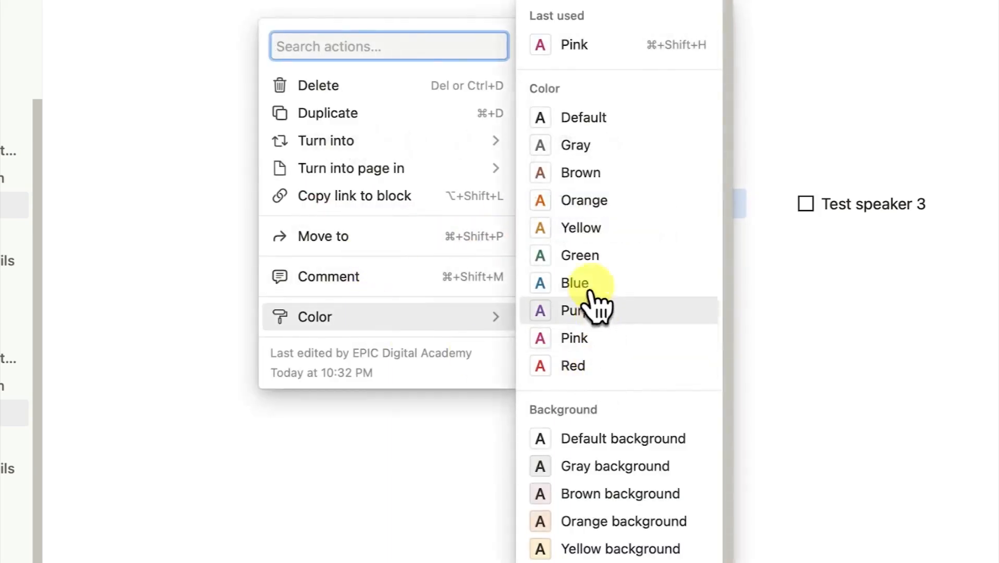
click(583, 201)
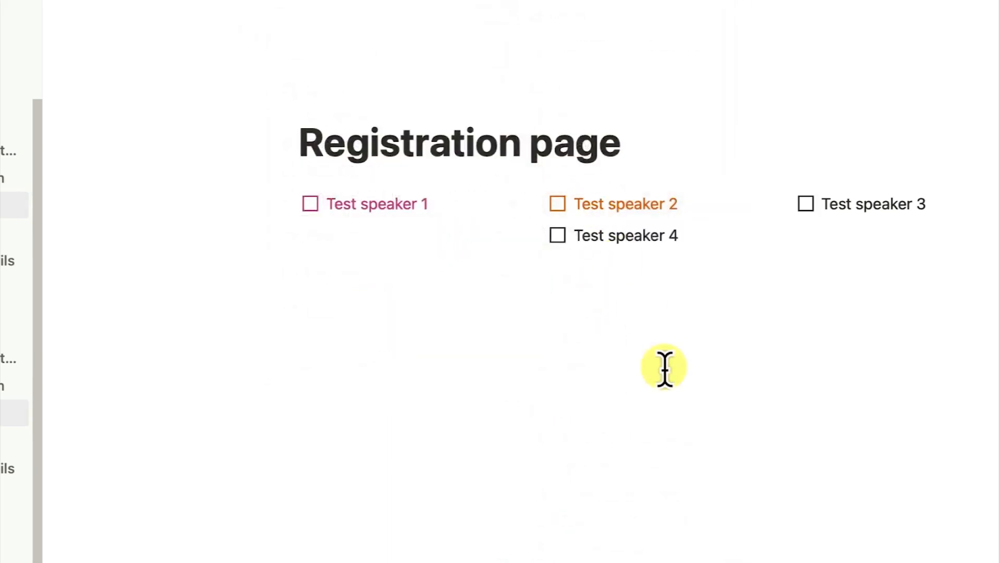
click(780, 205)
mouse_move(591, 324)
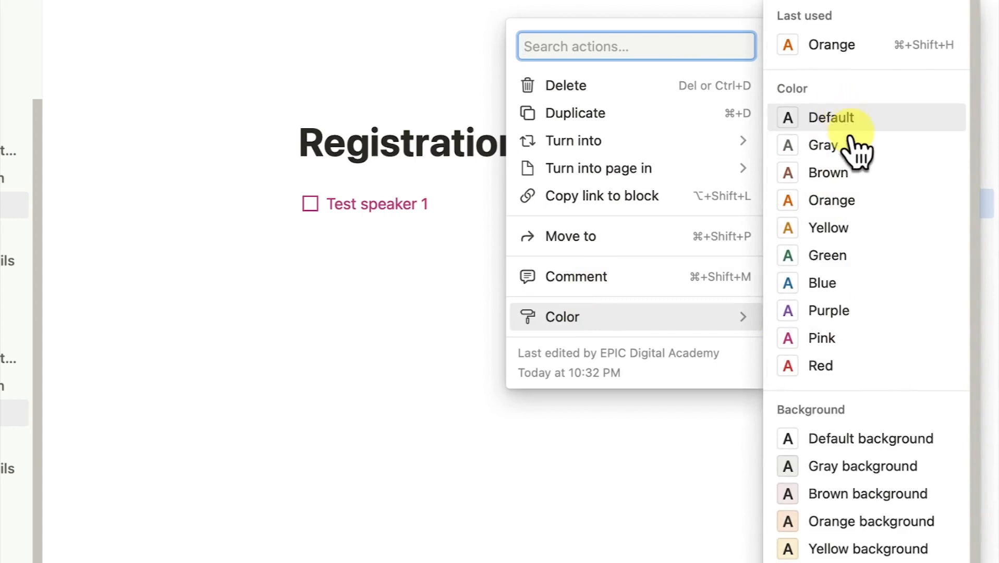
click(839, 230)
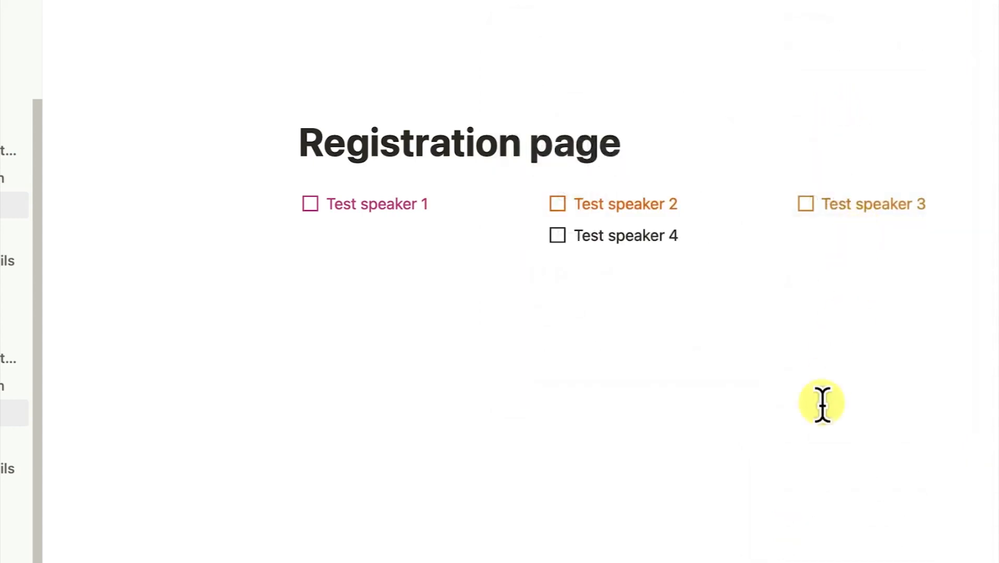
click(820, 403)
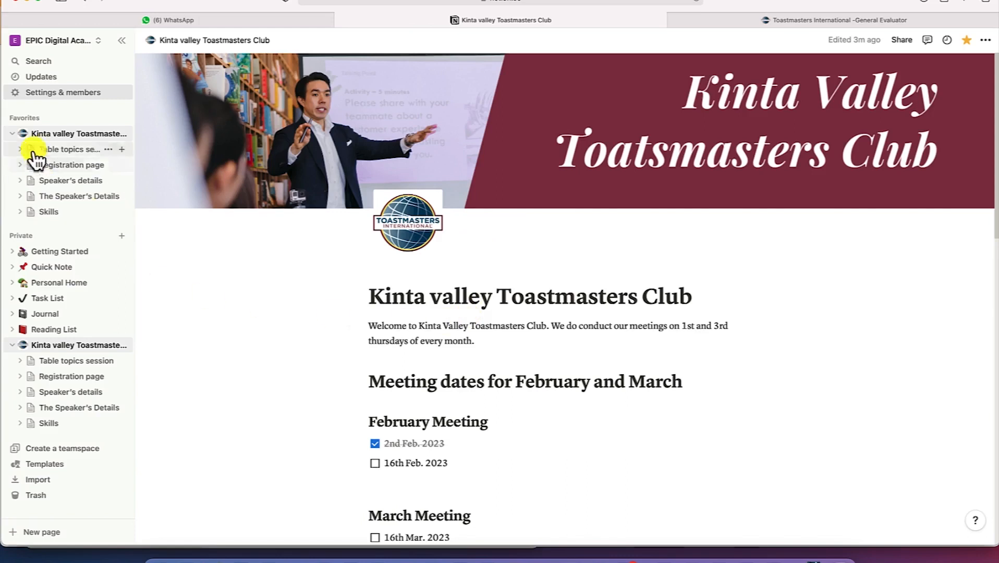
Open the Kinta valley Toastmasters Club page from the sidebar Favorites
click(71, 137)
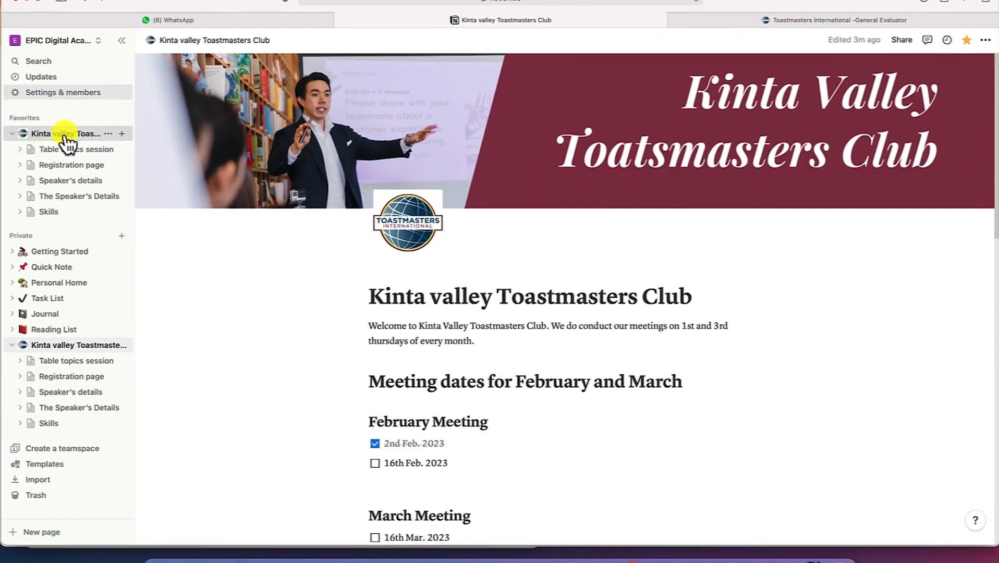
click(65, 137)
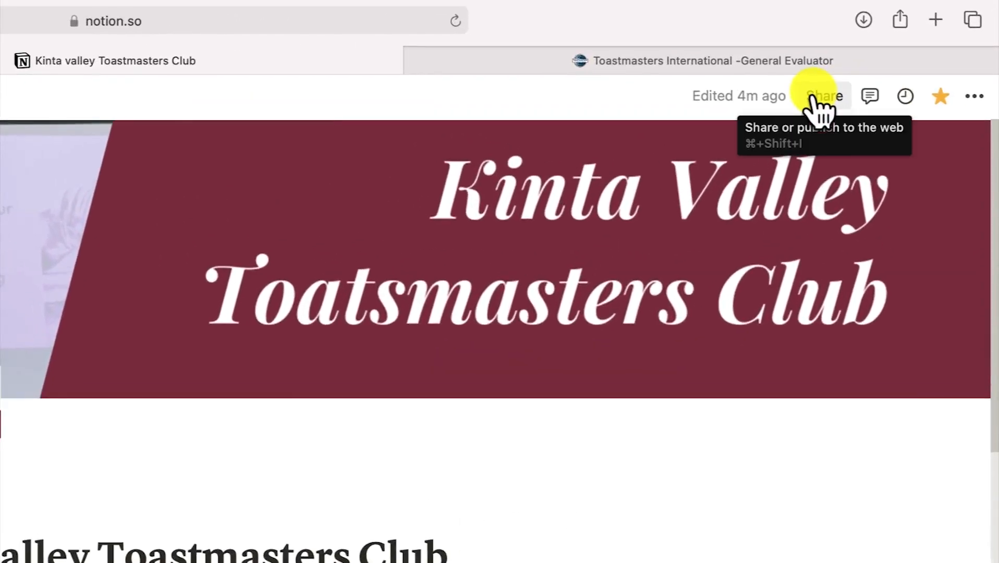
Invite the guest by e-mail address to the club page and confirm their Full access level
click(818, 97)
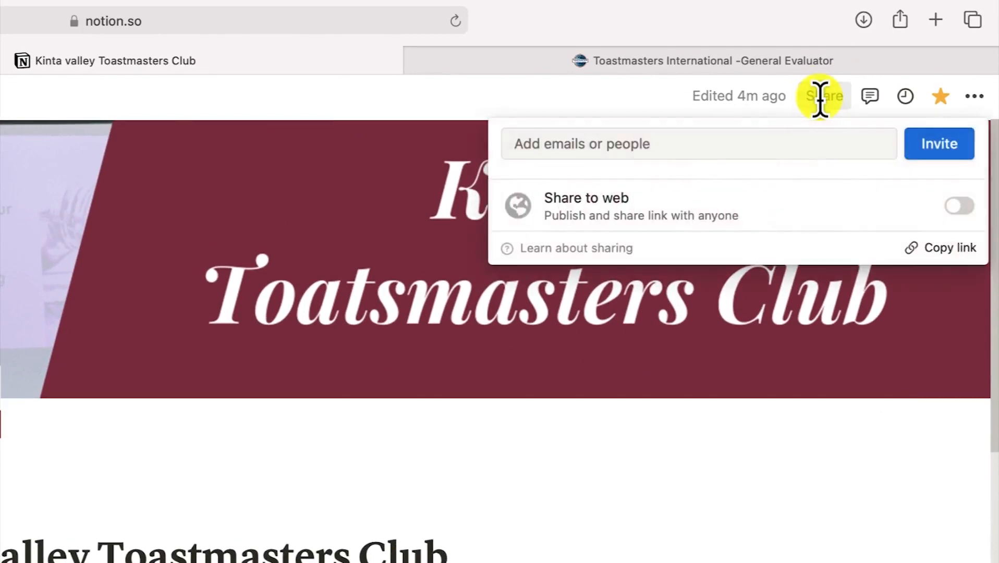
click(738, 148)
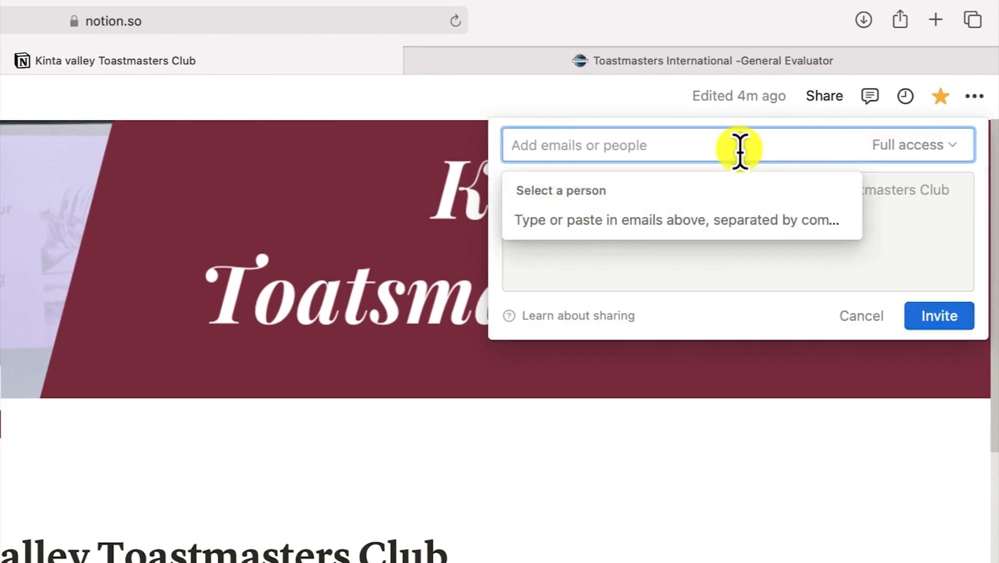
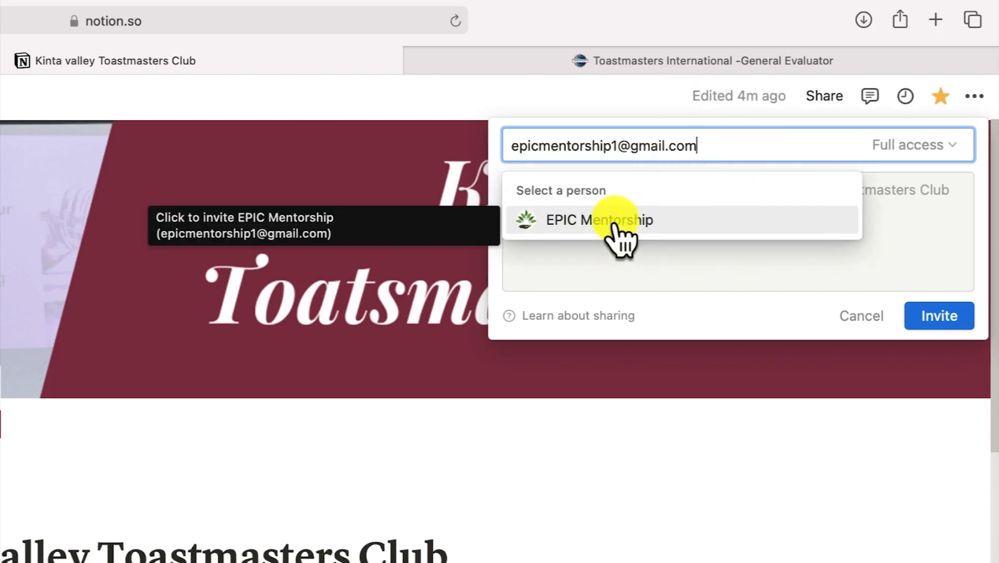
click(616, 225)
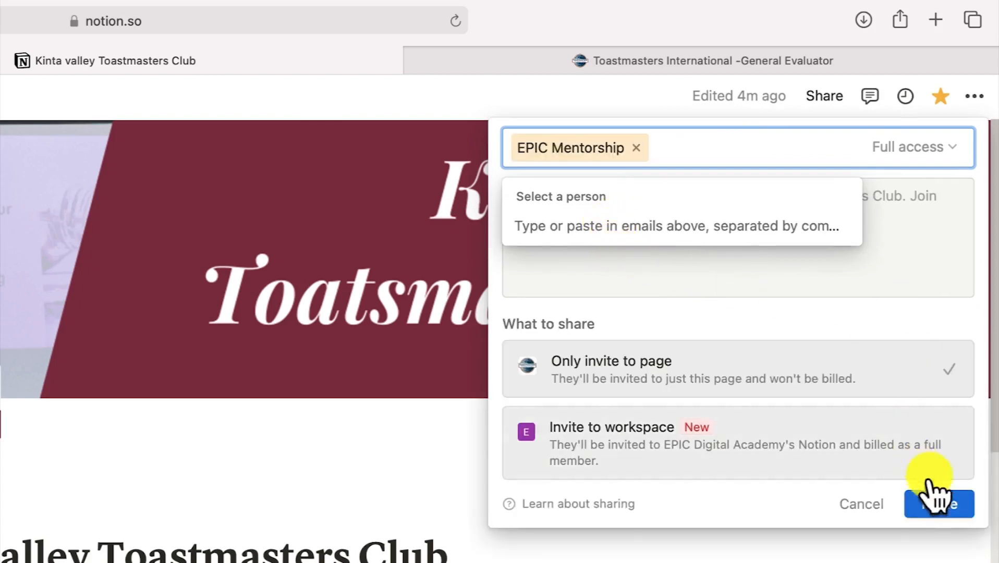
click(939, 504)
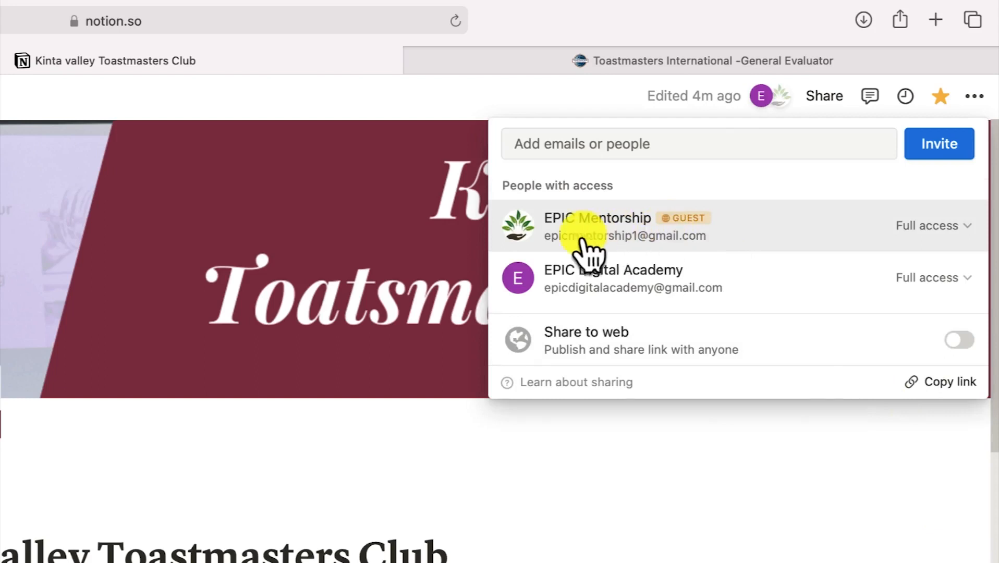
click(970, 229)
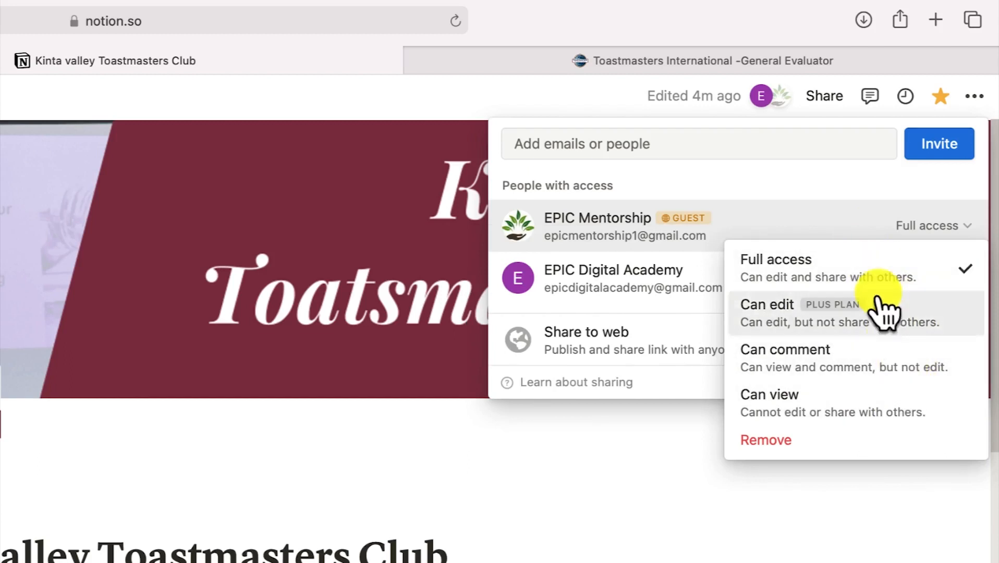
mouse_move(900, 349)
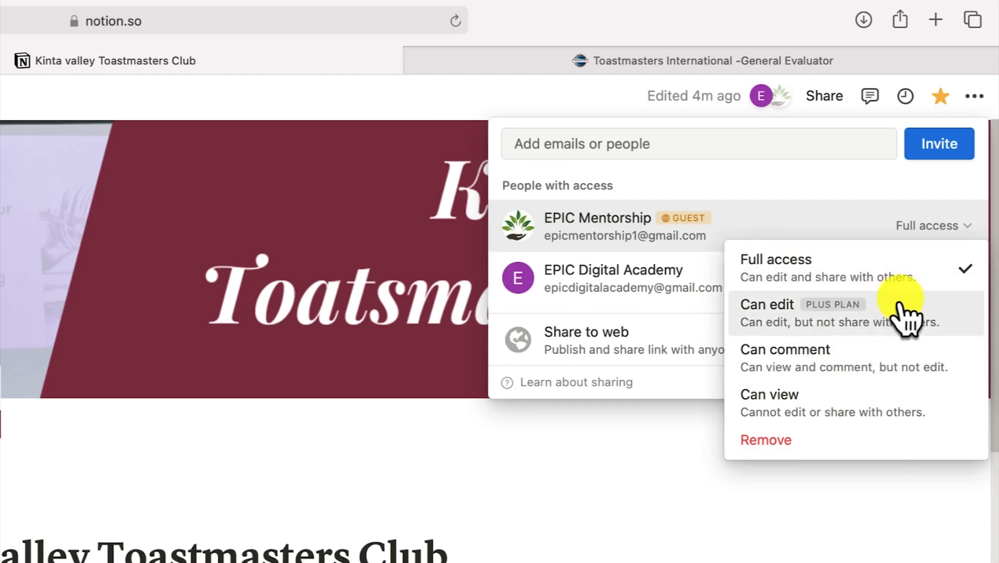
click(624, 494)
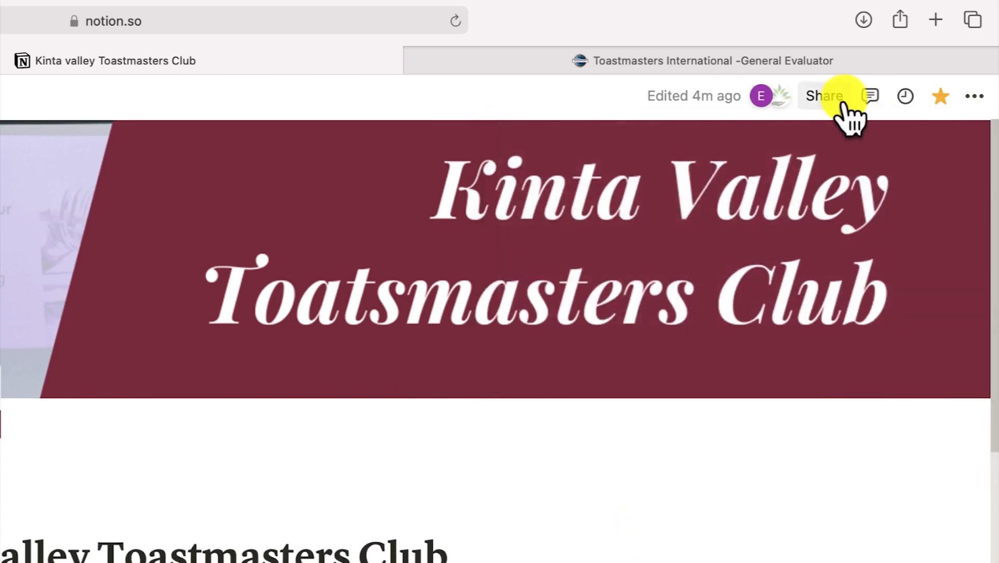
Turn on Share to web for the club page to create its public link
click(828, 102)
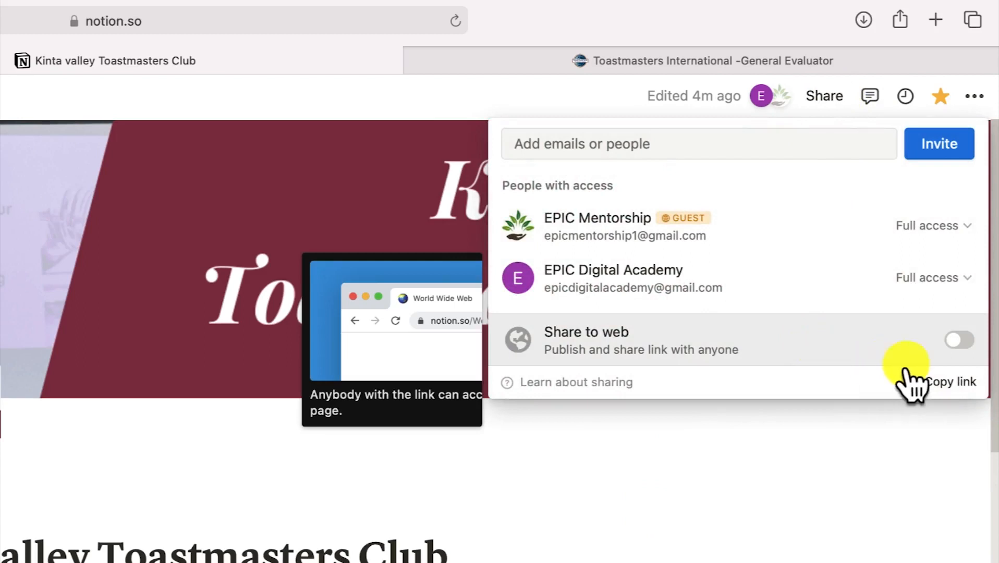
click(958, 338)
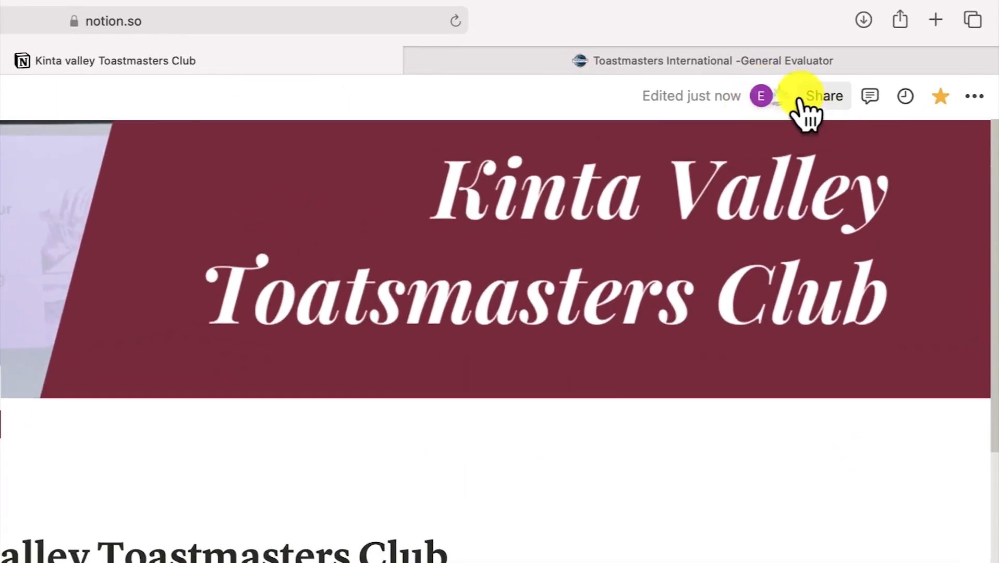
mouse_move(781, 101)
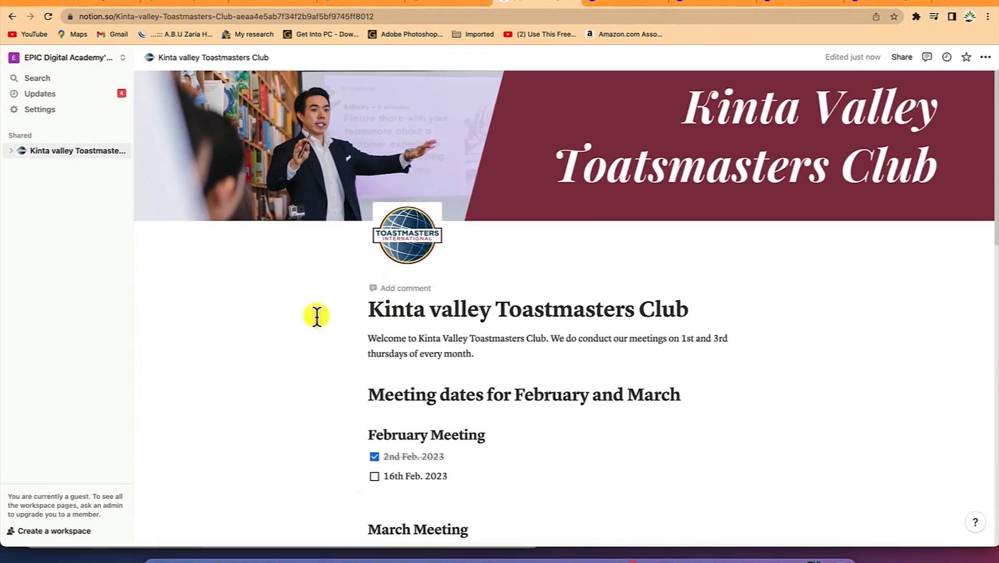
In the guest's Updates inbox, mark the newest page-invitation notification as read
click(40, 93)
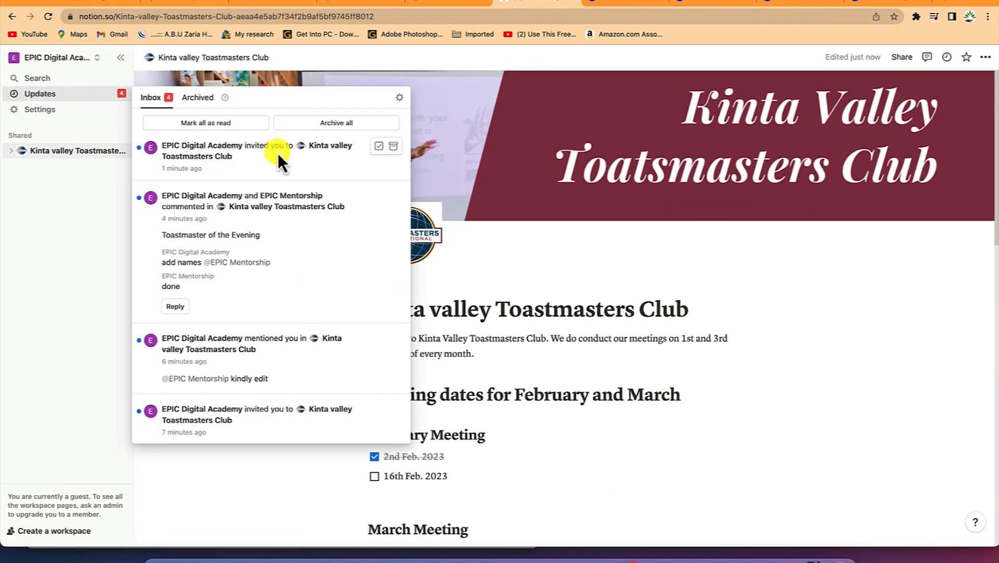
click(336, 153)
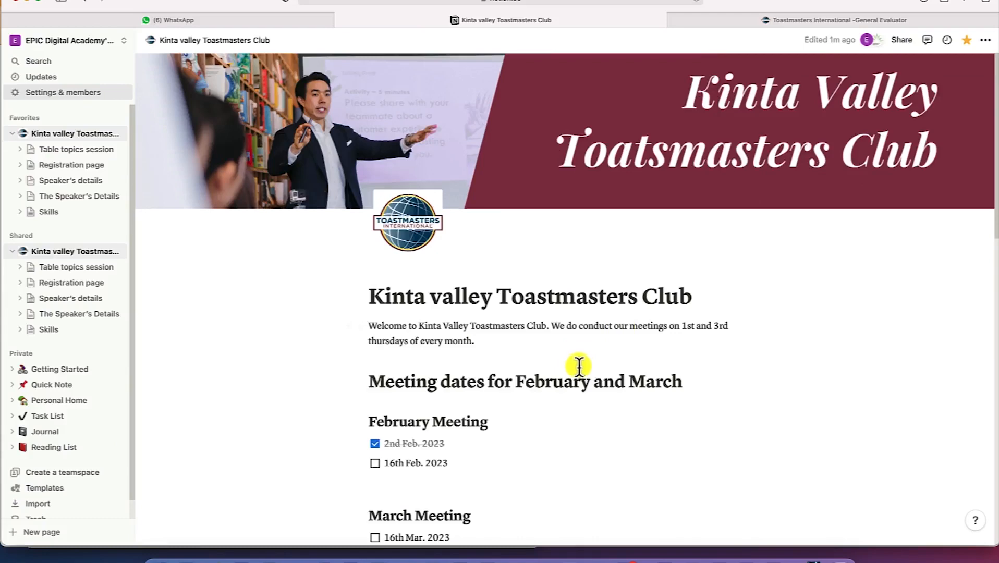
scroll(575, 366, down, 5)
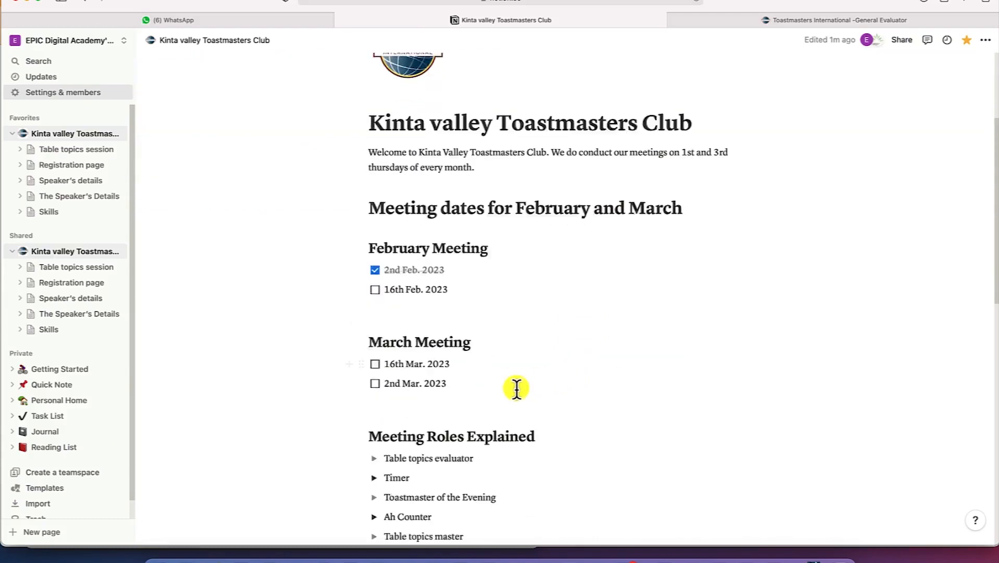
scroll(625, 312, down, 2)
scroll(609, 330, down, 3)
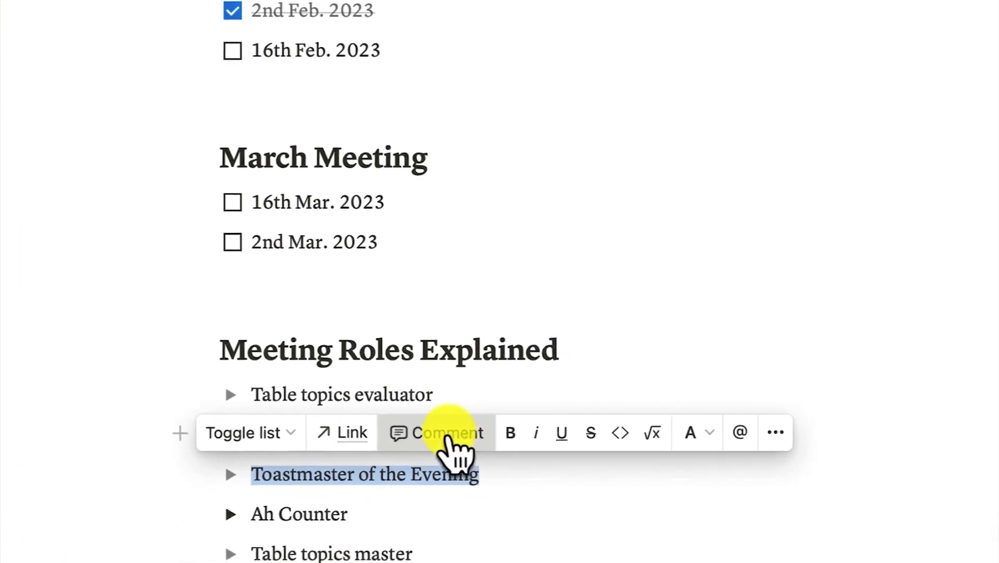
Comment on Toastmaster of the Evening, @-mentioning the guest to request the general evaluator's details
click(447, 438)
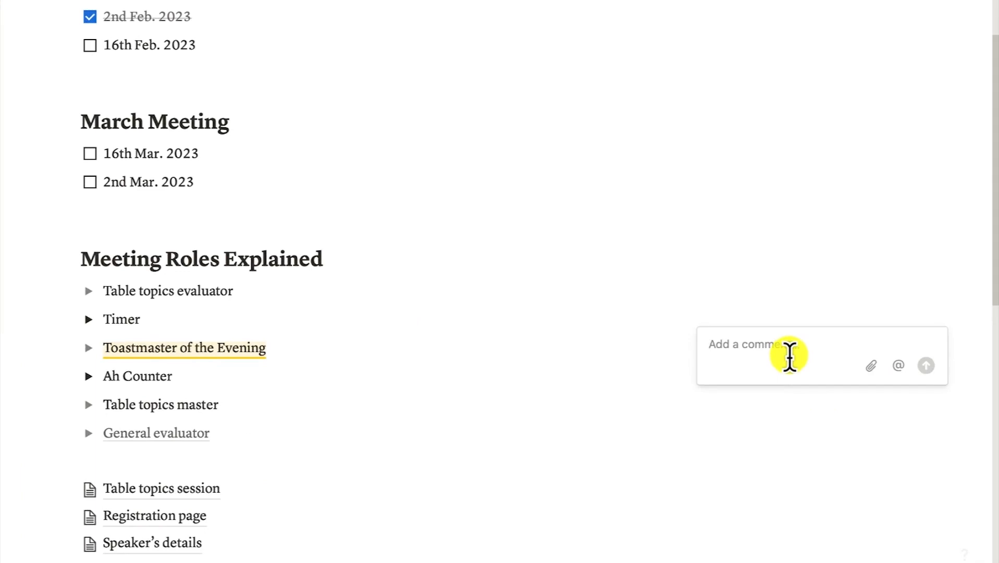
click(898, 366)
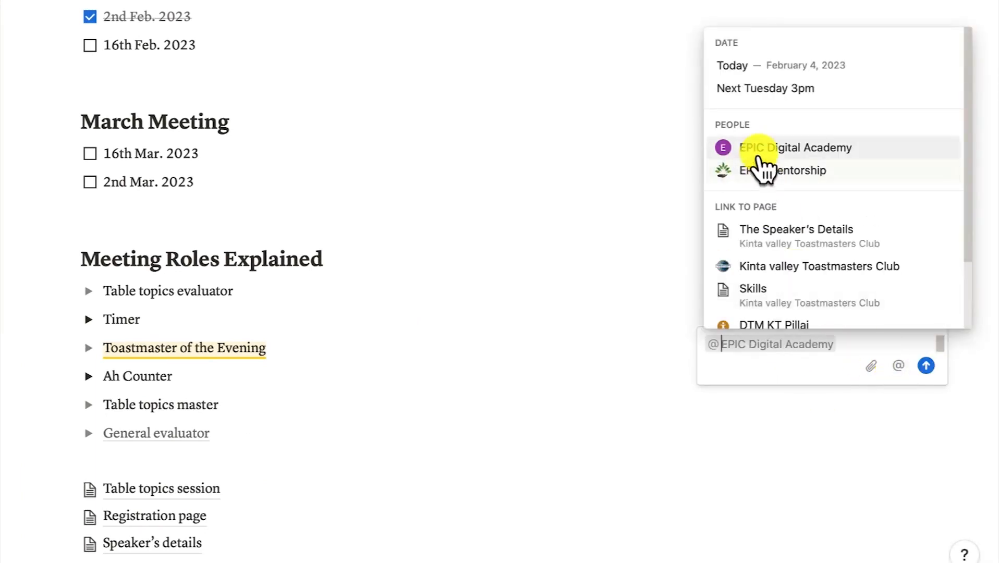
click(763, 167)
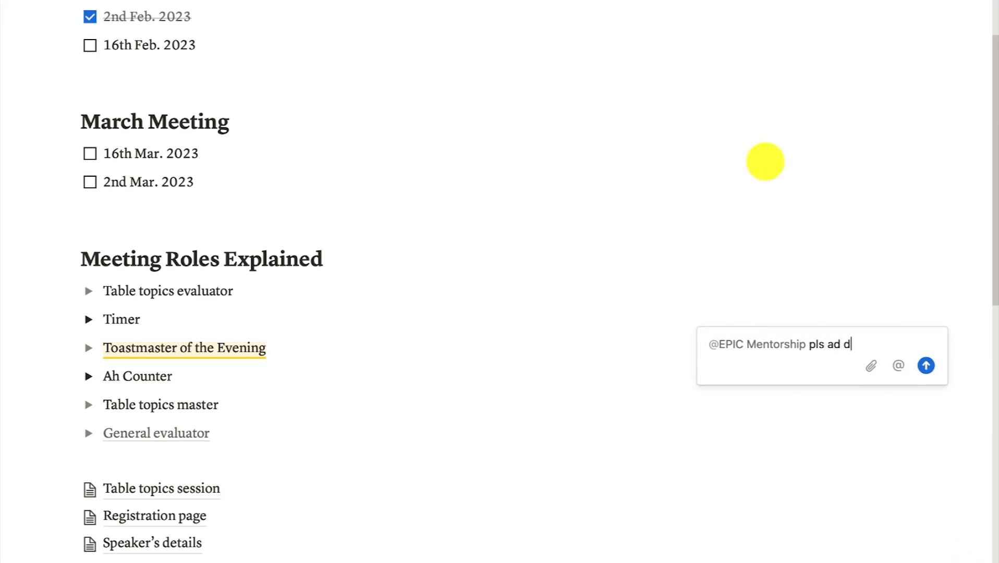
text(pls add the details pofof the general evaluator for the meeting)
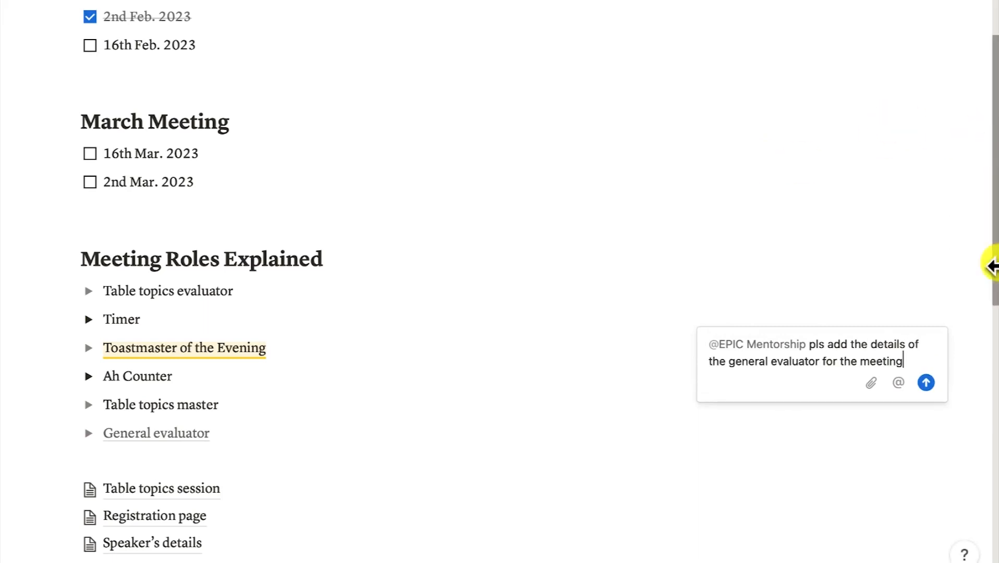
click(923, 388)
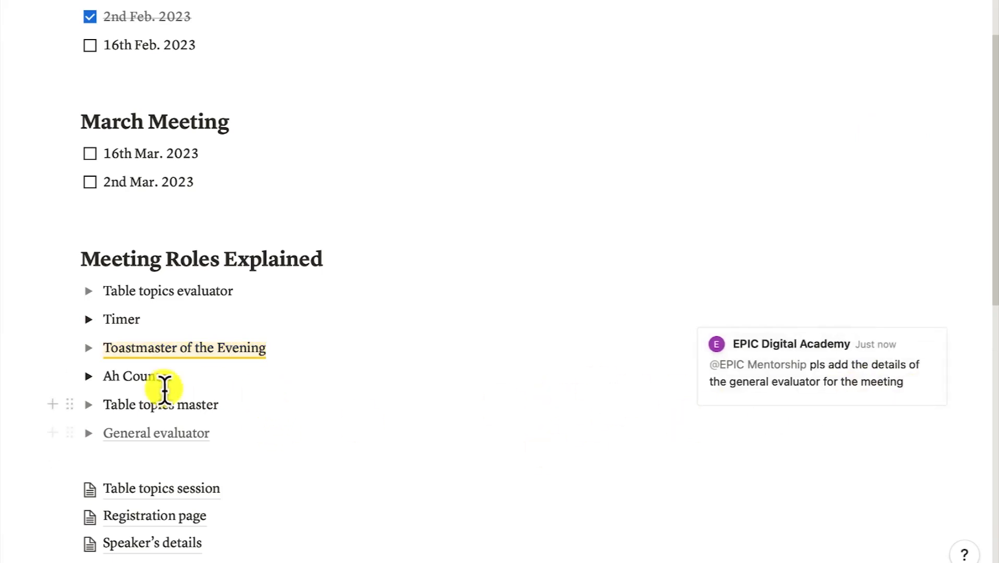
mouse_move(815, 385)
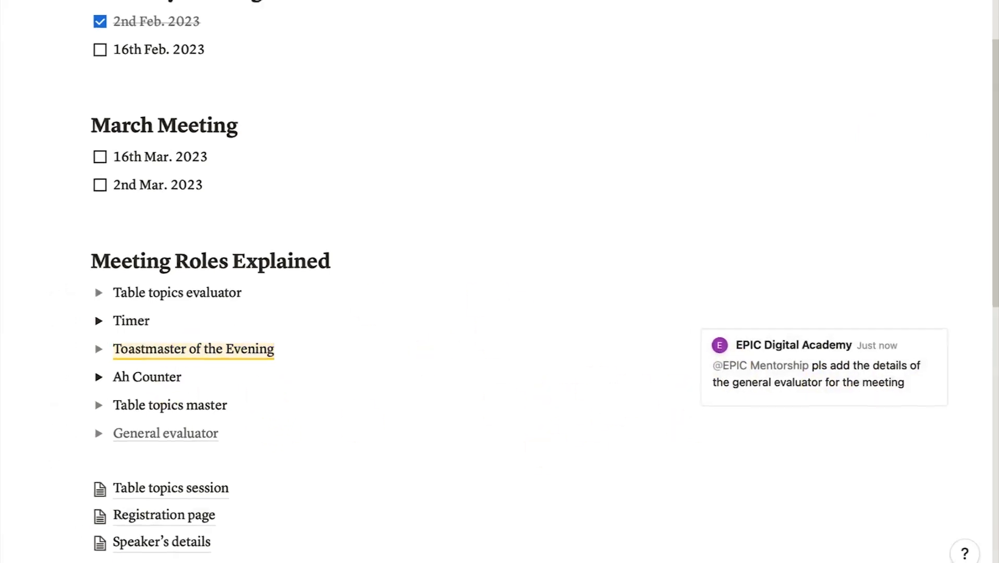
In the guest's Chrome window, reply 'Done adding the name' on the general evaluator comment
click(662, 561)
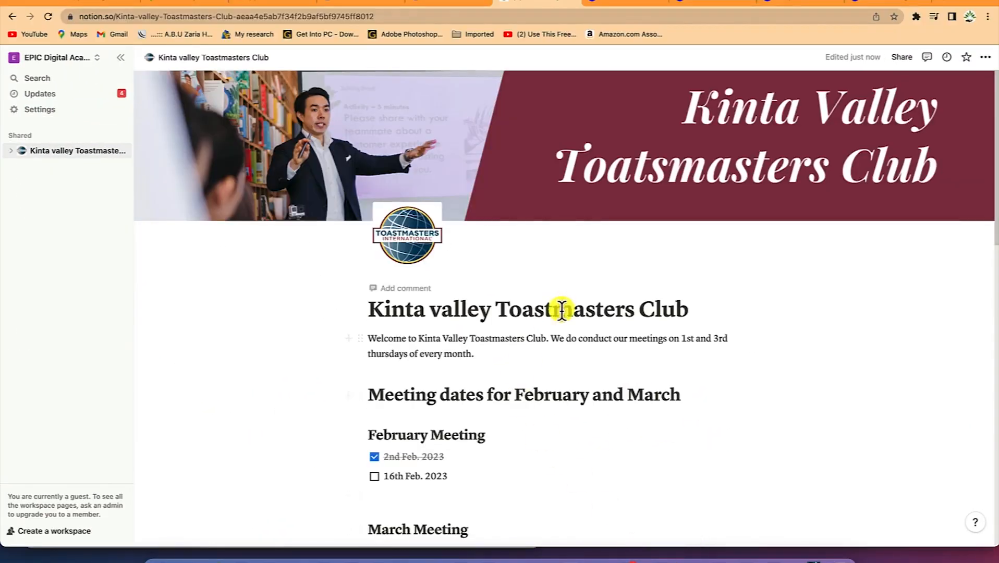
scroll(500, 374, down, 1)
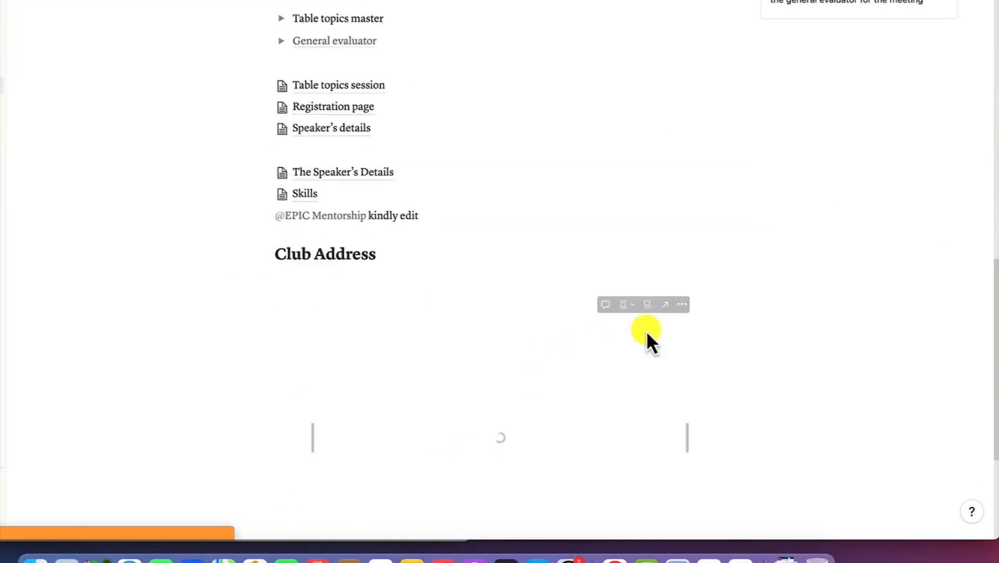
scroll(647, 333, up, 3)
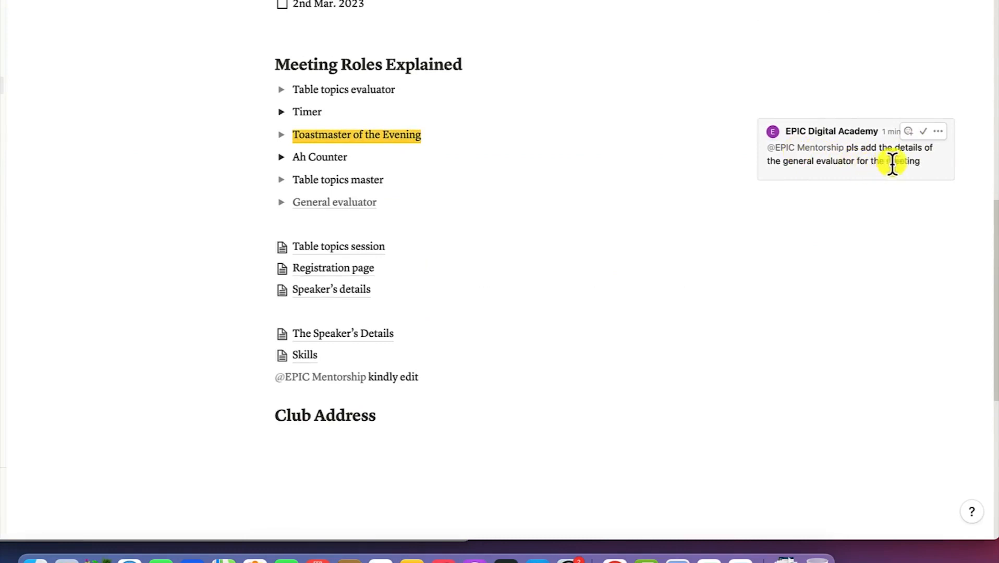
click(860, 176)
click(817, 196)
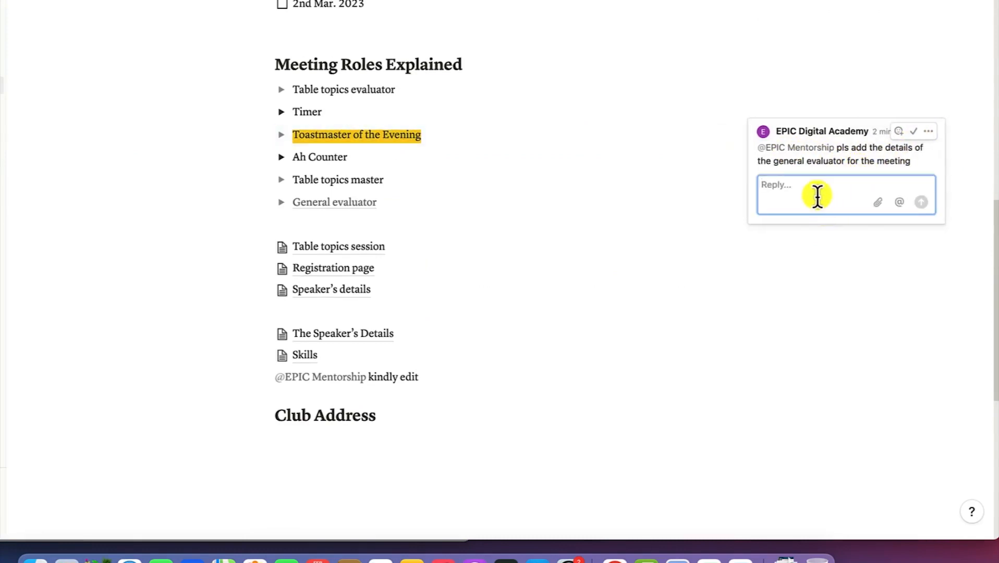
text(Done adding the name)
click(921, 202)
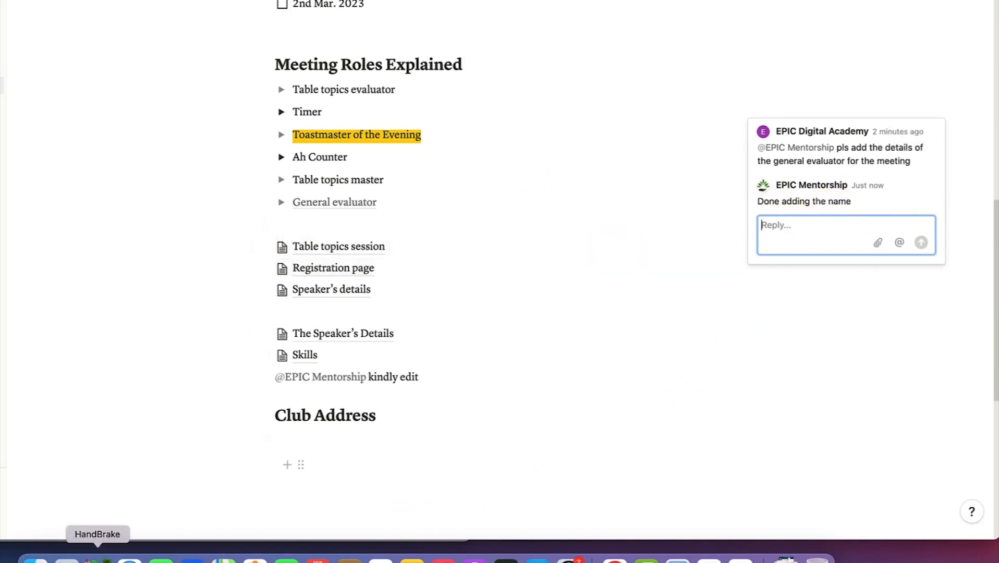
scroll(202, 361, up, 5)
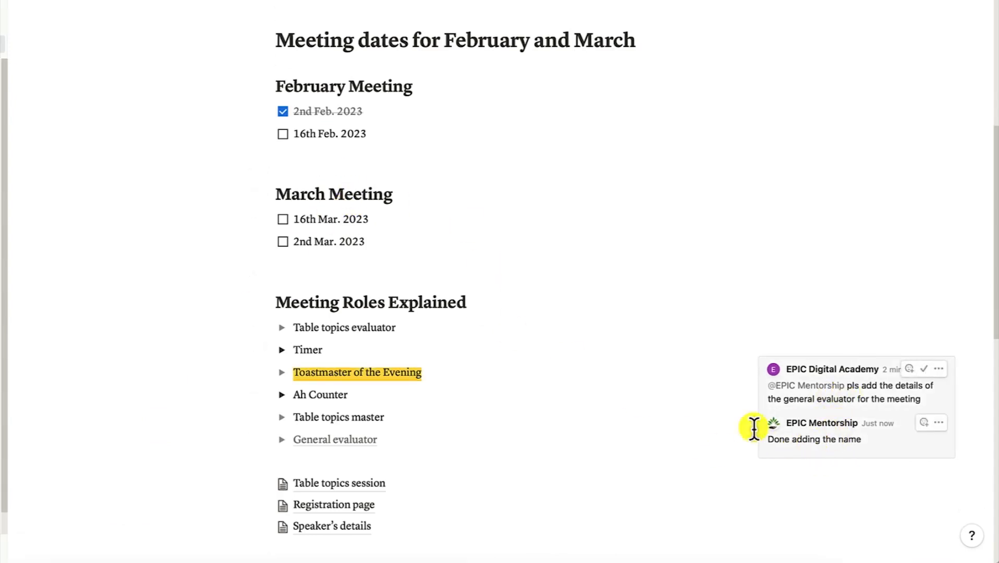
scroll(493, 154, up, 2)
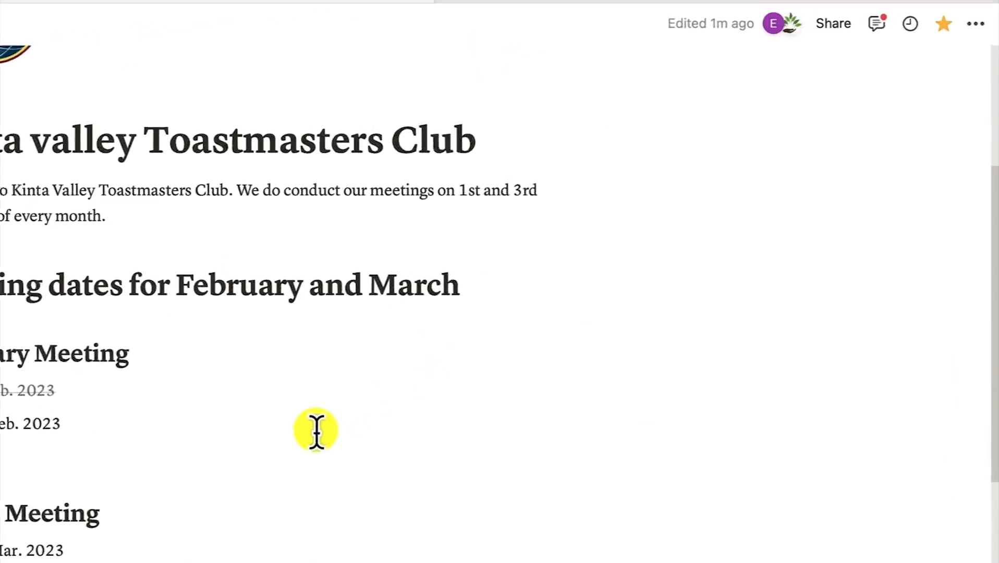
Mark the comment thread on Toastmaster of the Evening as resolved
mouse_move(786, 43)
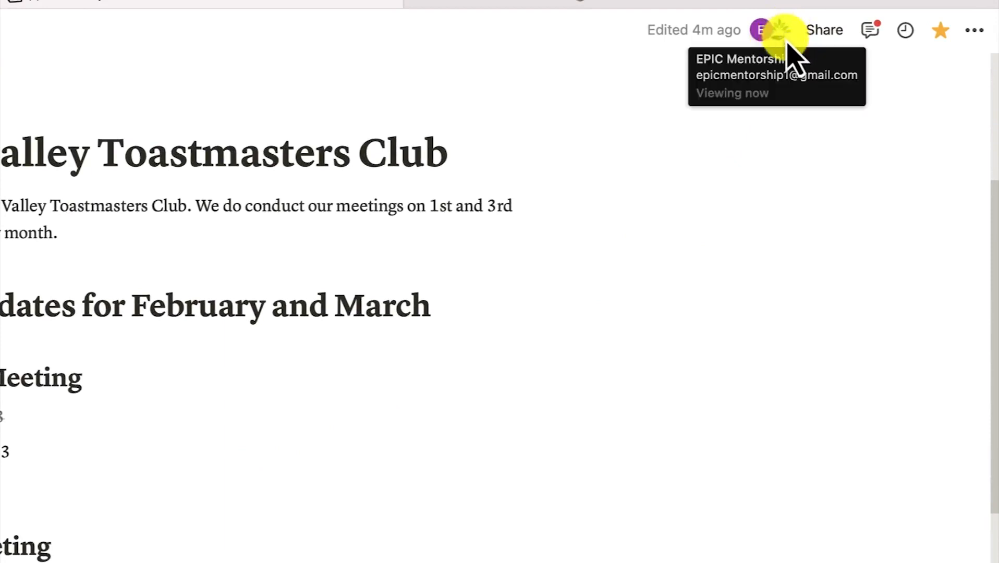
scroll(677, 548, down, 2)
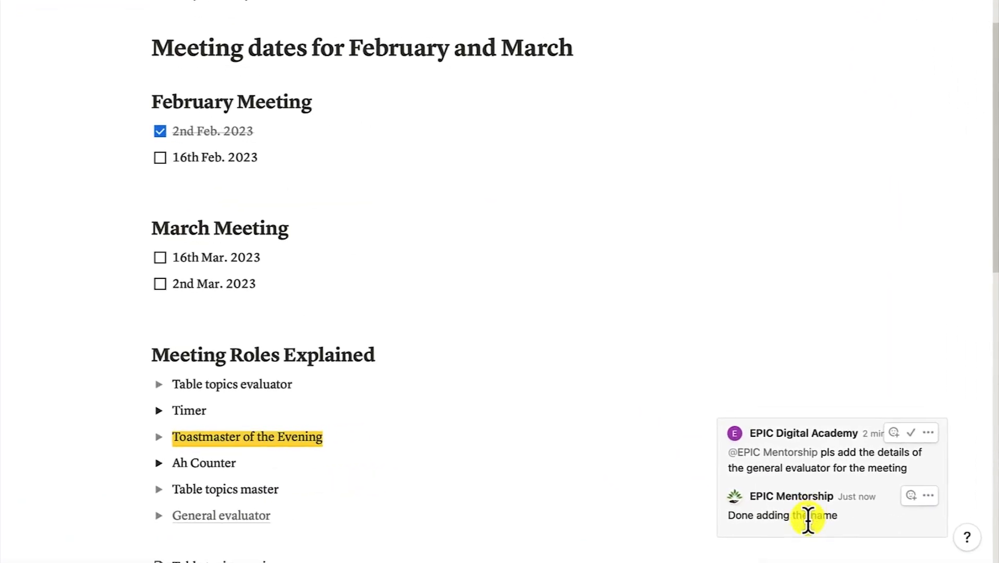
click(911, 432)
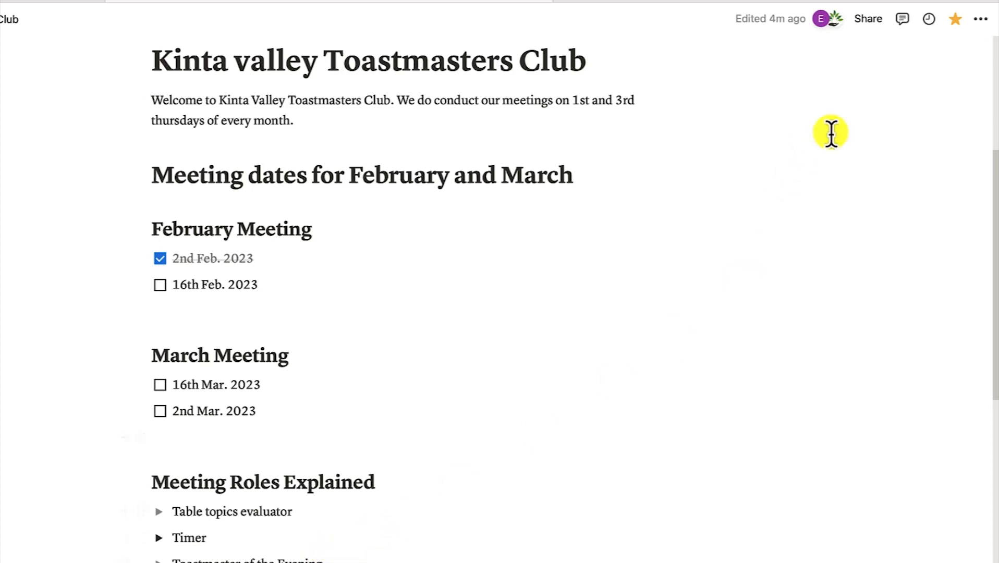
click(901, 19)
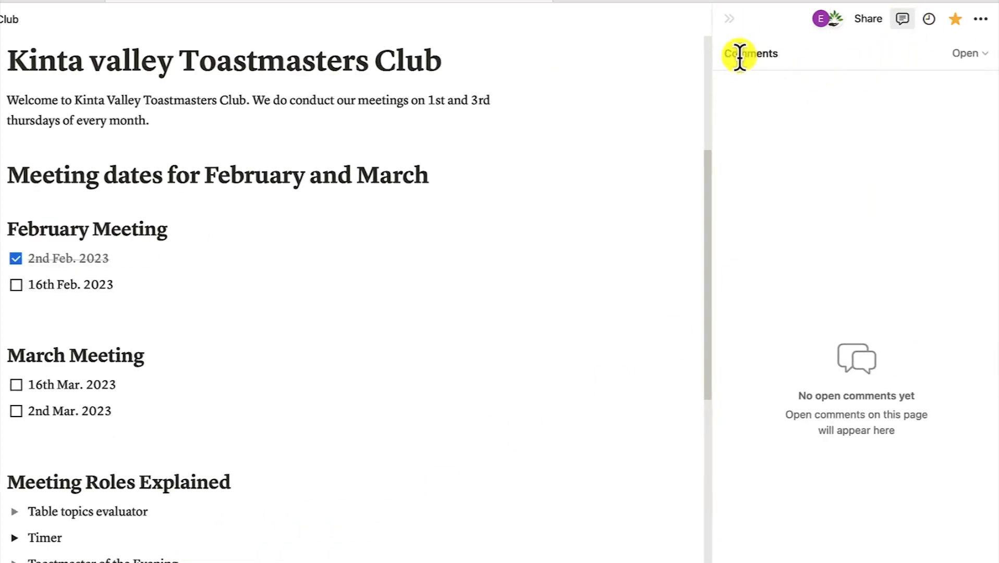
click(978, 75)
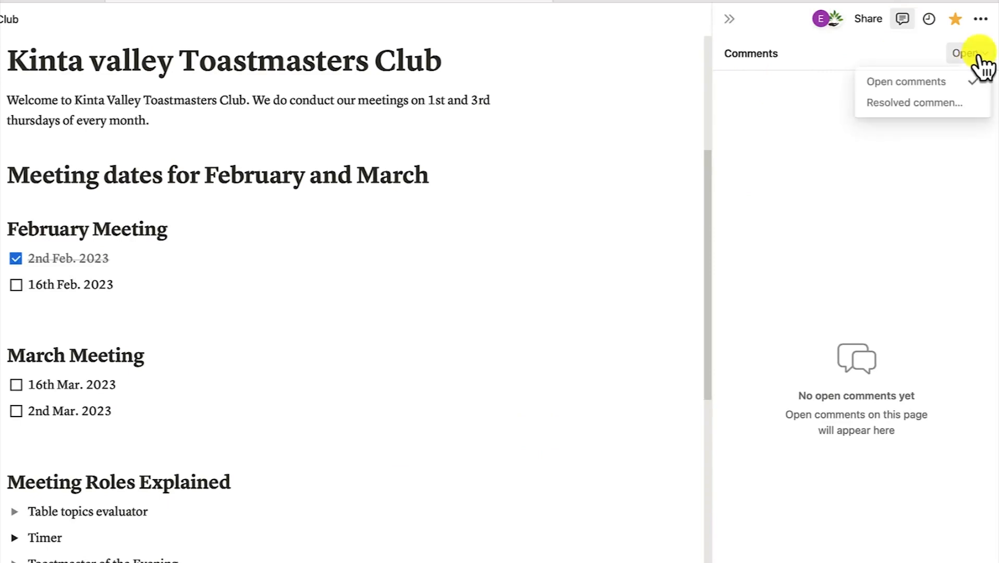
click(910, 104)
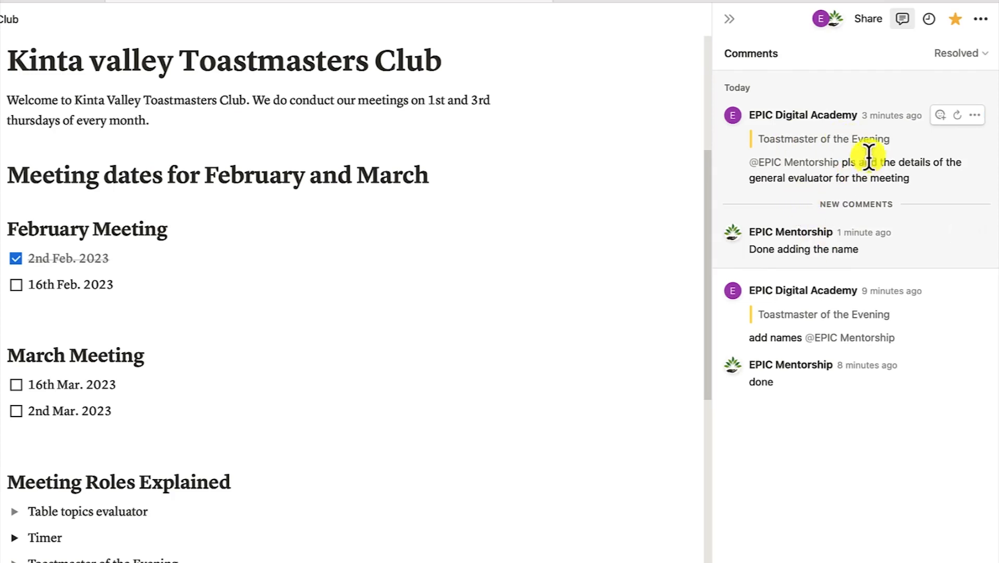
click(956, 21)
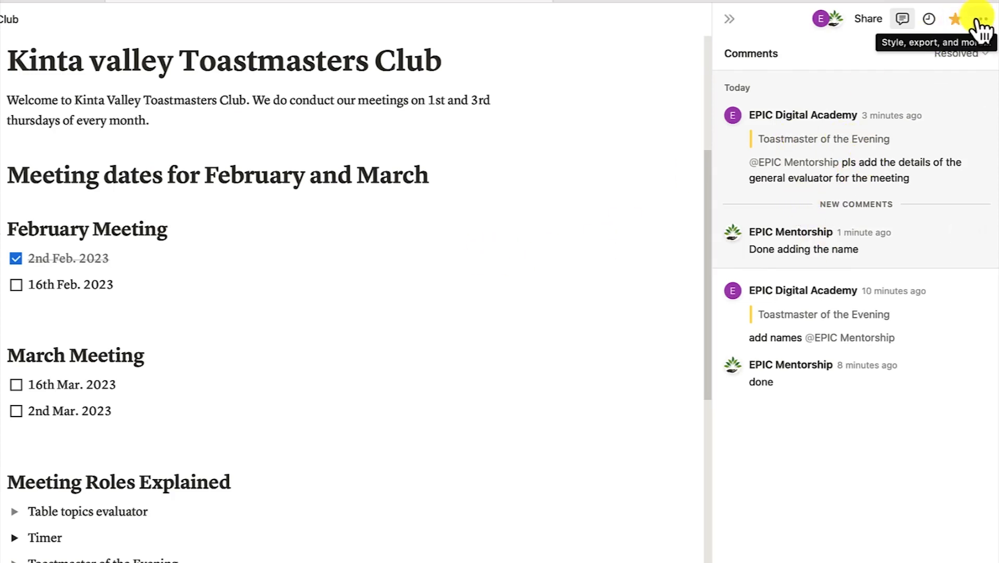
click(902, 21)
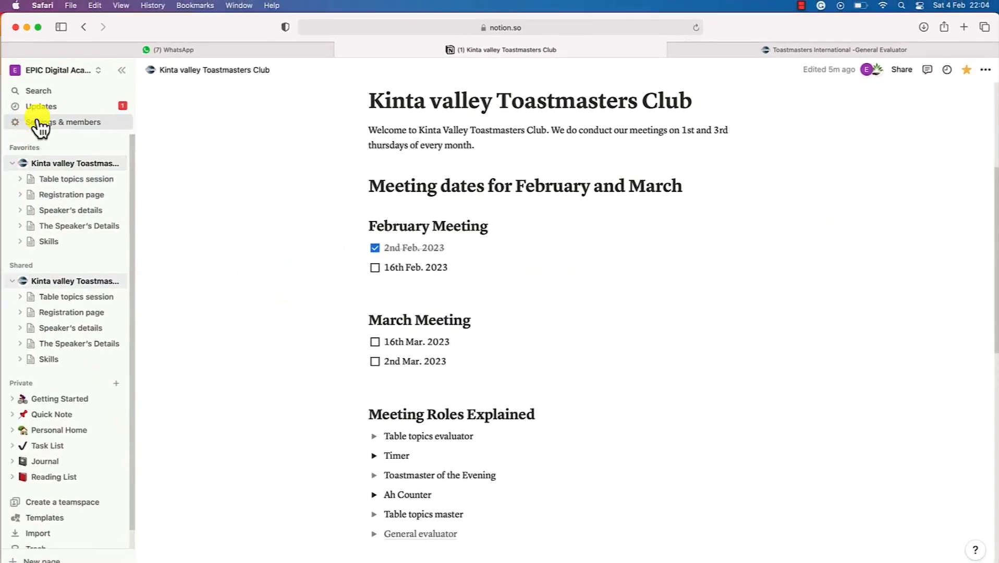
In Settings & members > Guests, confirm the guest can access only the Kinta valley Toastmasters Club page
click(38, 122)
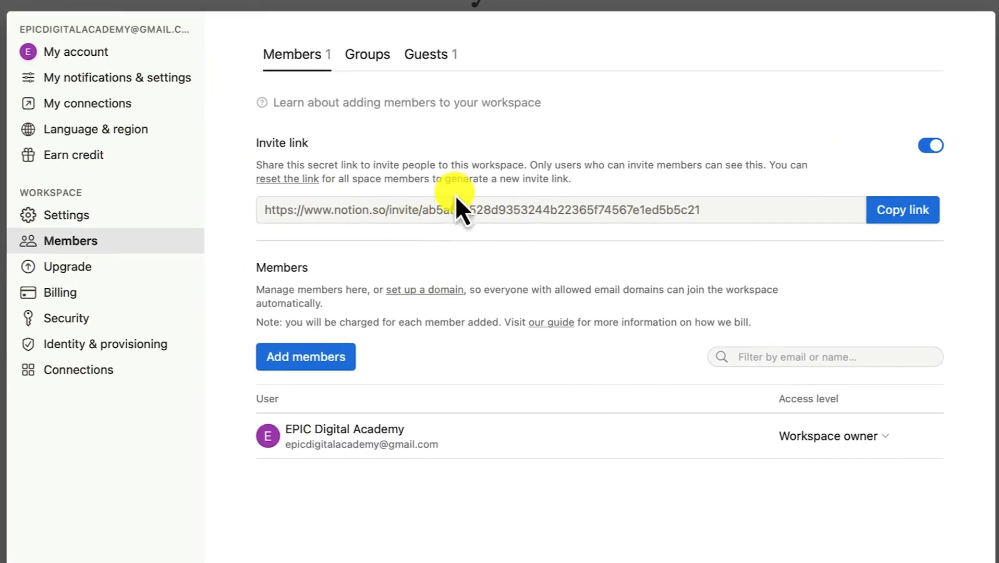
click(435, 56)
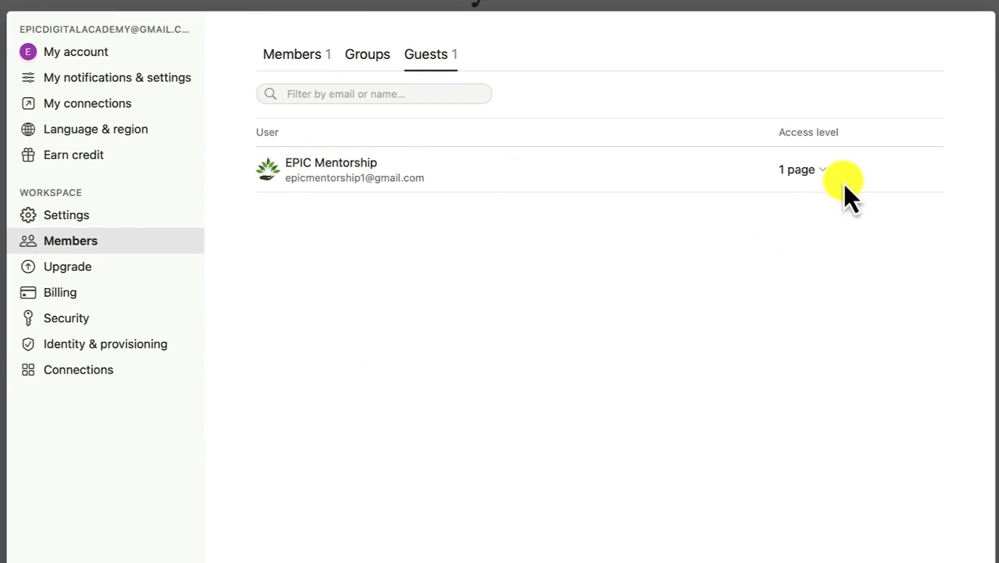
click(826, 182)
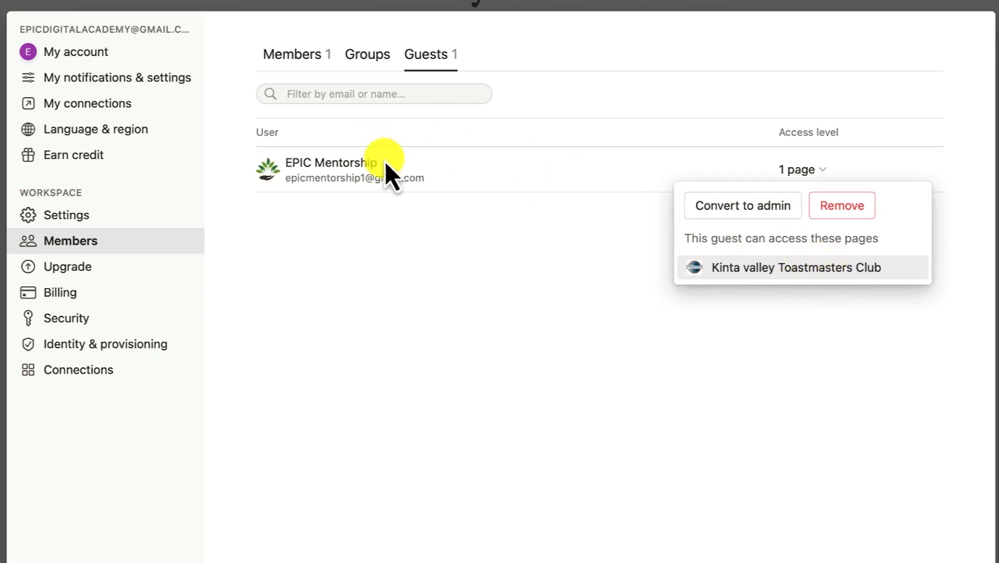
click(775, 216)
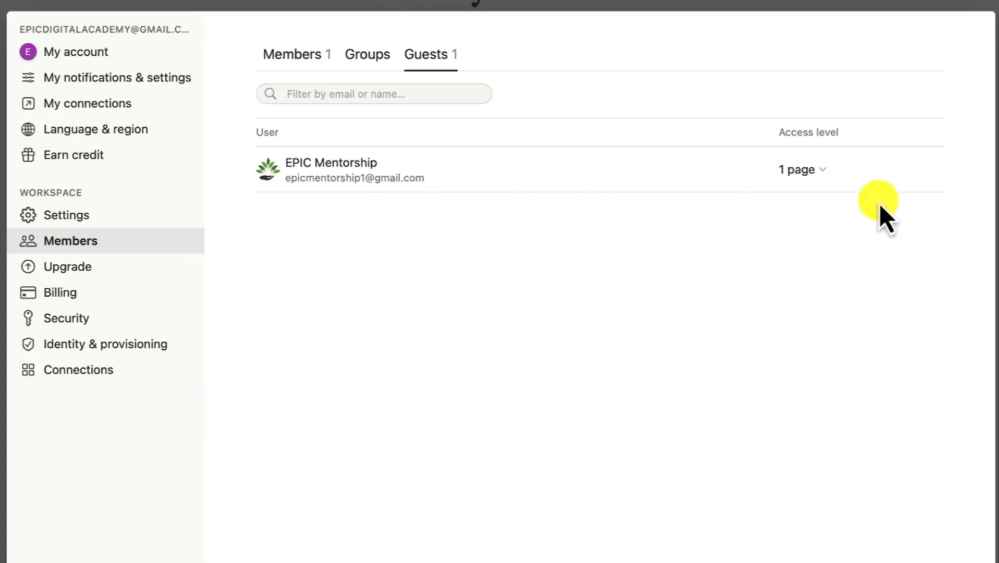
click(819, 172)
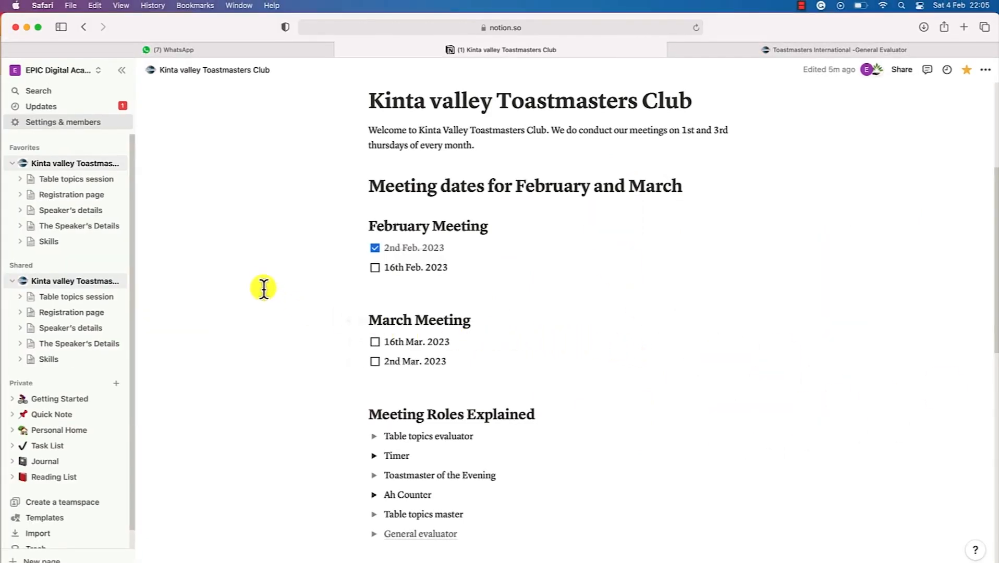
Leave settings and read the guest's unread comment reply in the Inbox to clear it
click(471, 241)
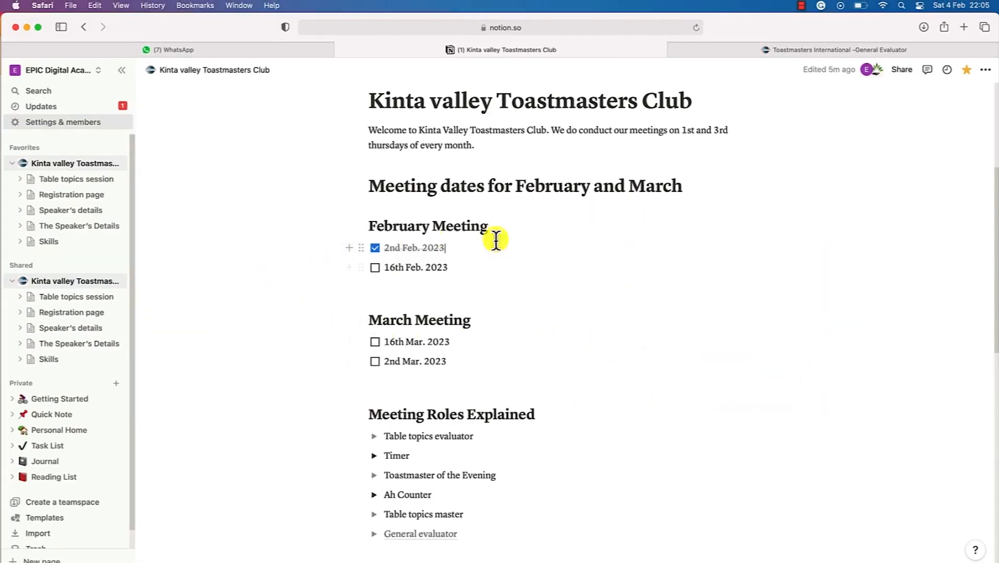
scroll(536, 443, down, 1)
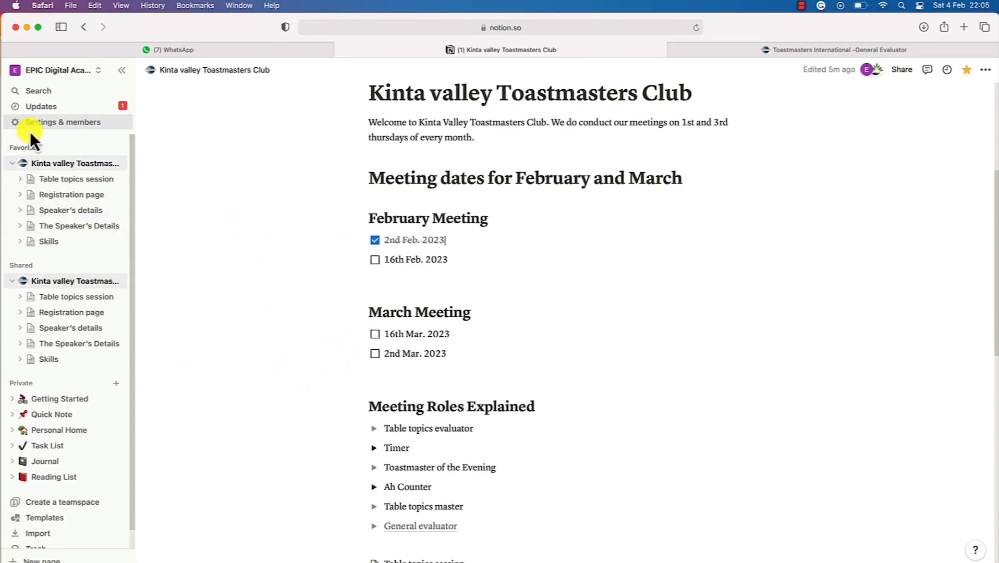
click(41, 106)
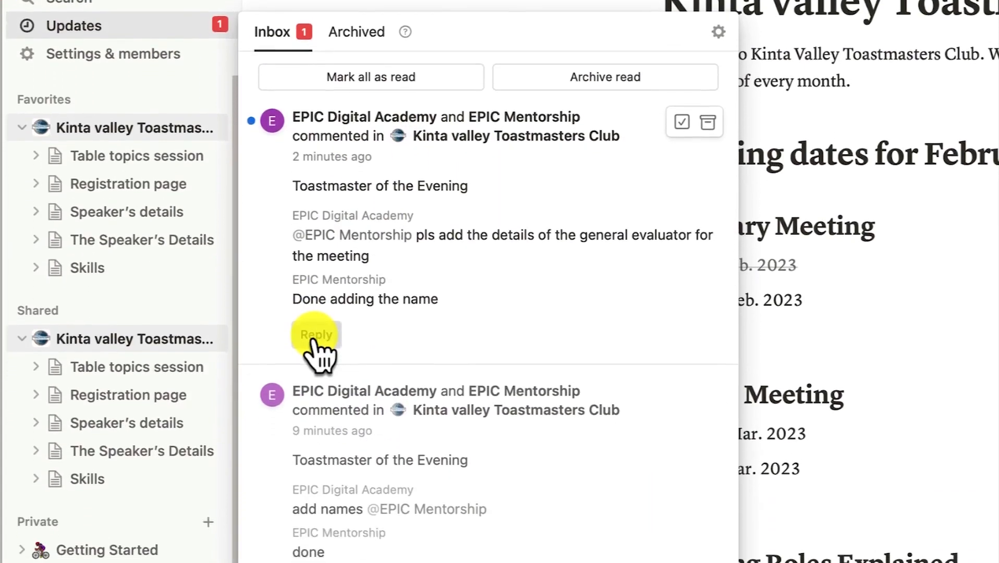
click(314, 336)
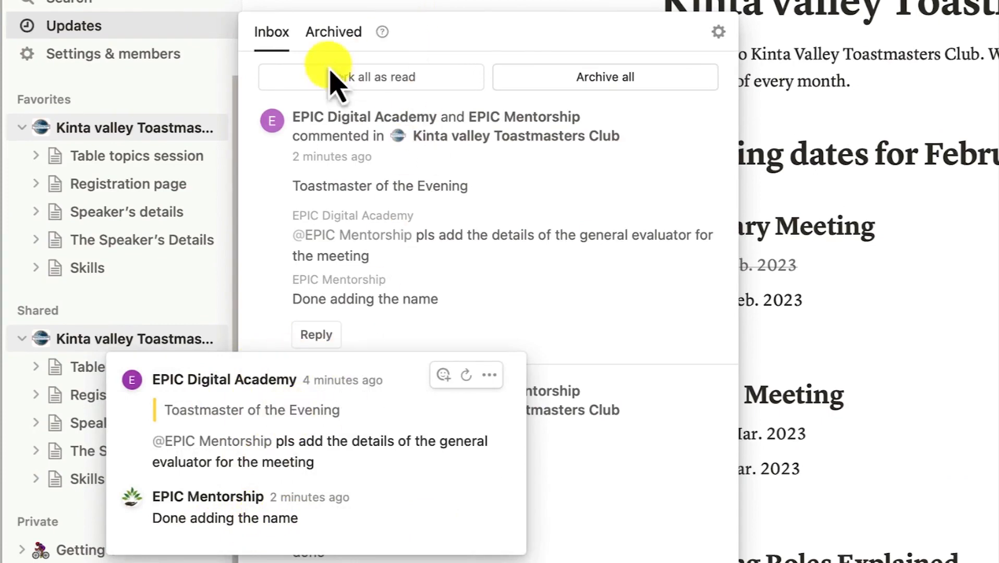
click(340, 33)
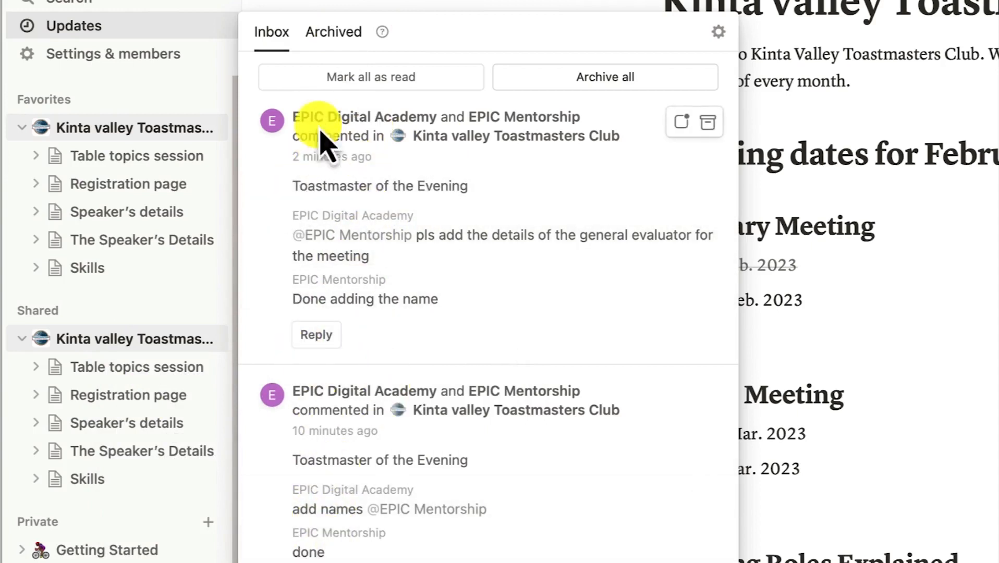
click(734, 245)
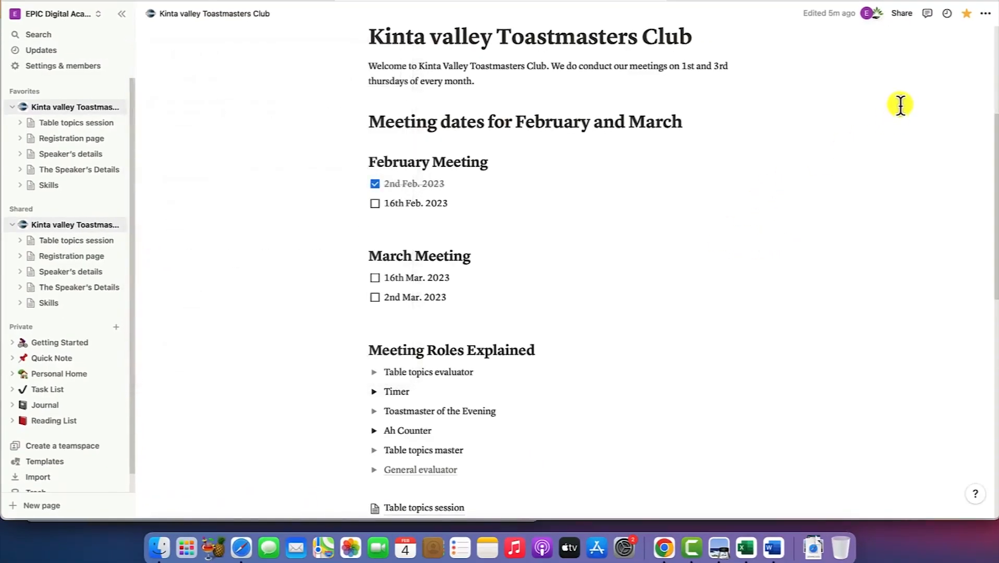
Copy the Kinta valley Toastmasters Club page's link from Share to web
click(905, 13)
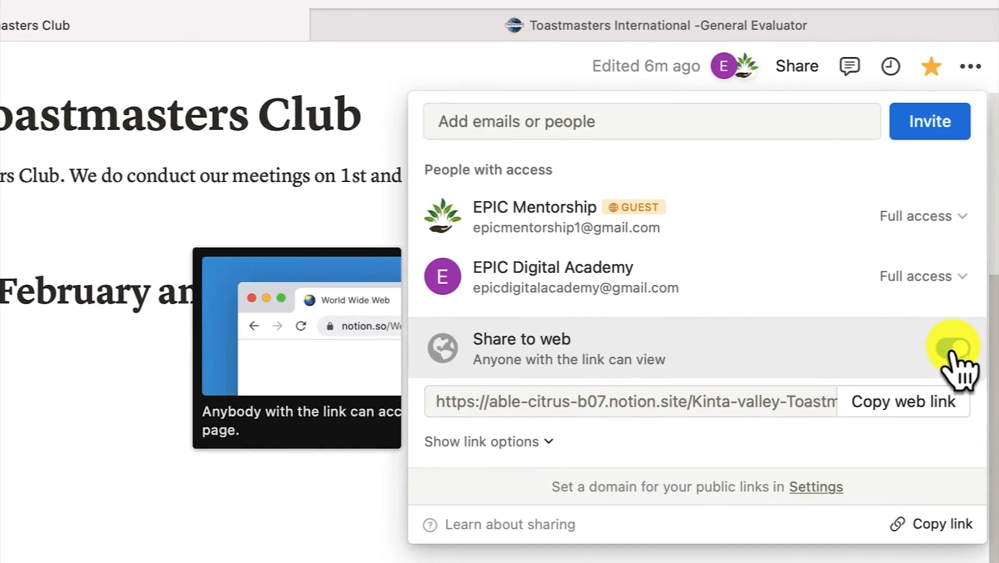
click(909, 402)
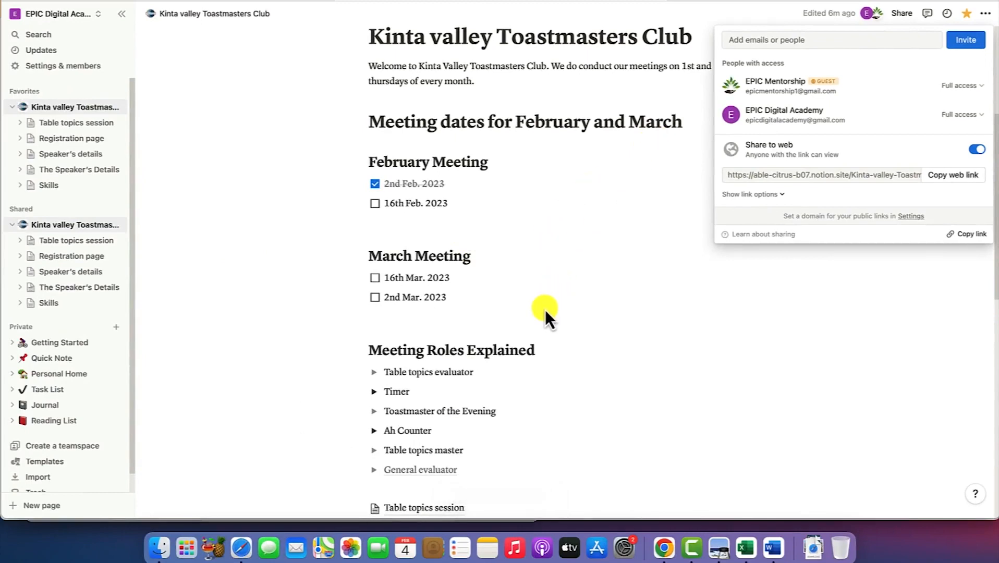
click(646, 252)
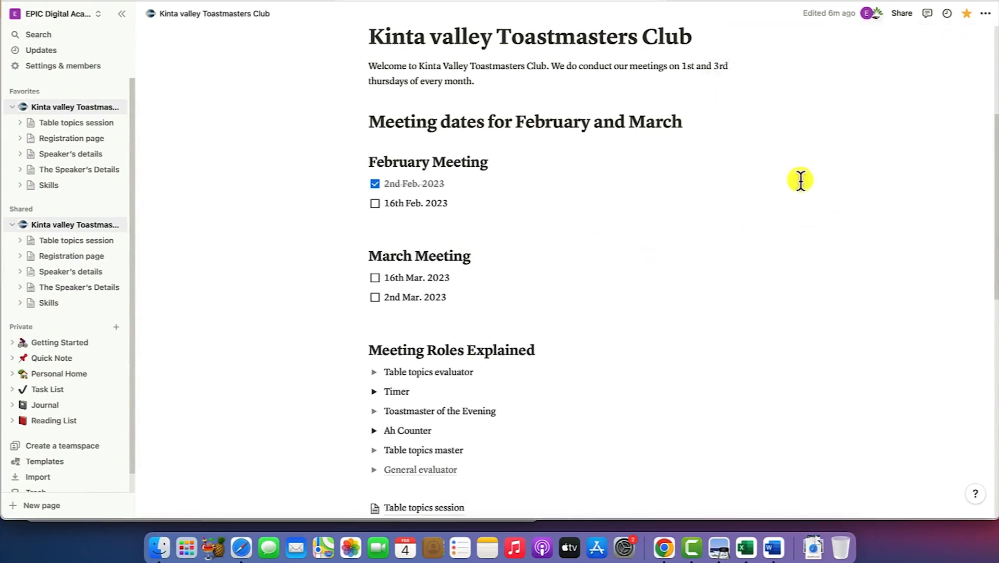
scroll(542, 279, up, 5)
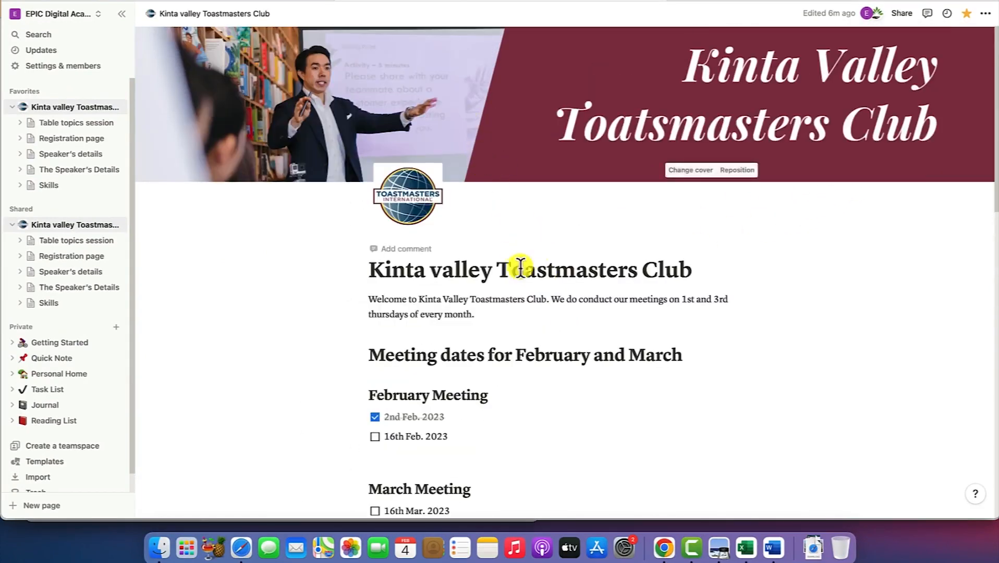
Open the copied public page link in a new Chrome tab
click(664, 546)
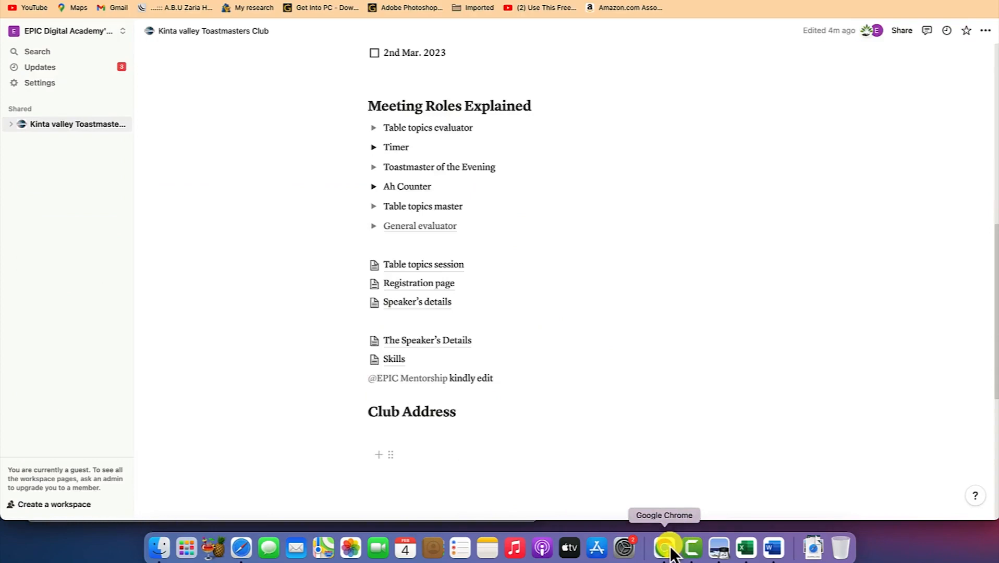
key(super+t)
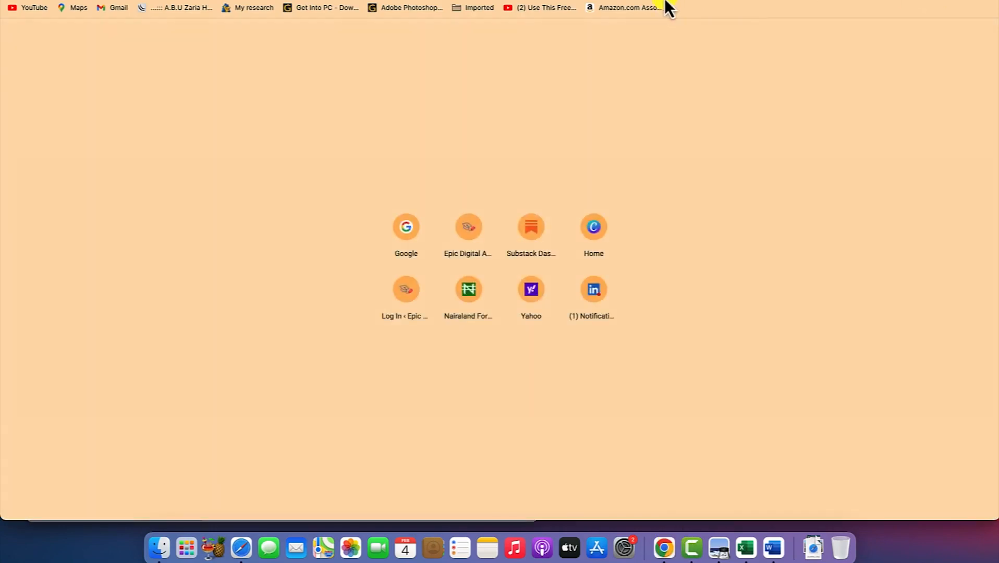
key(super+v)
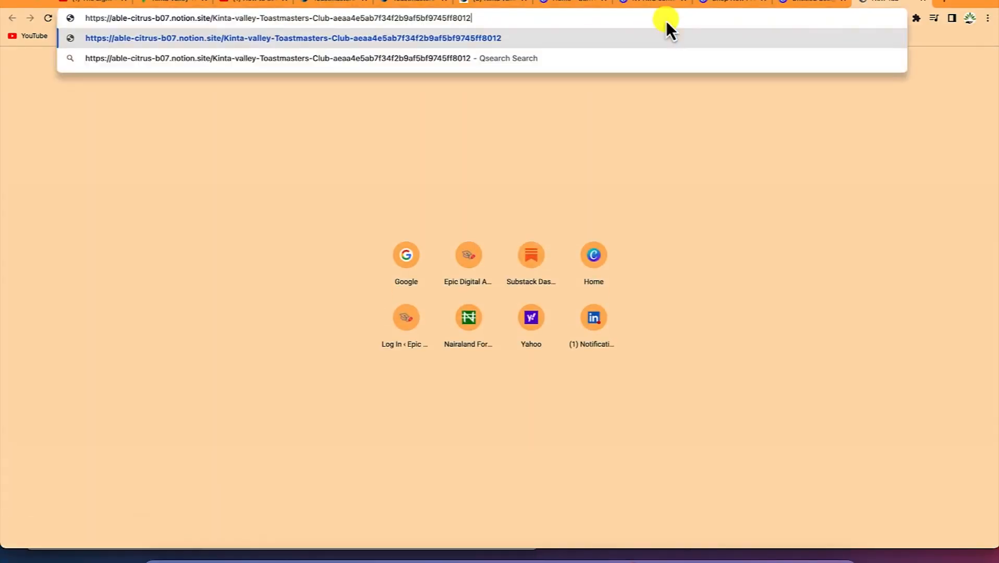
key(Return)
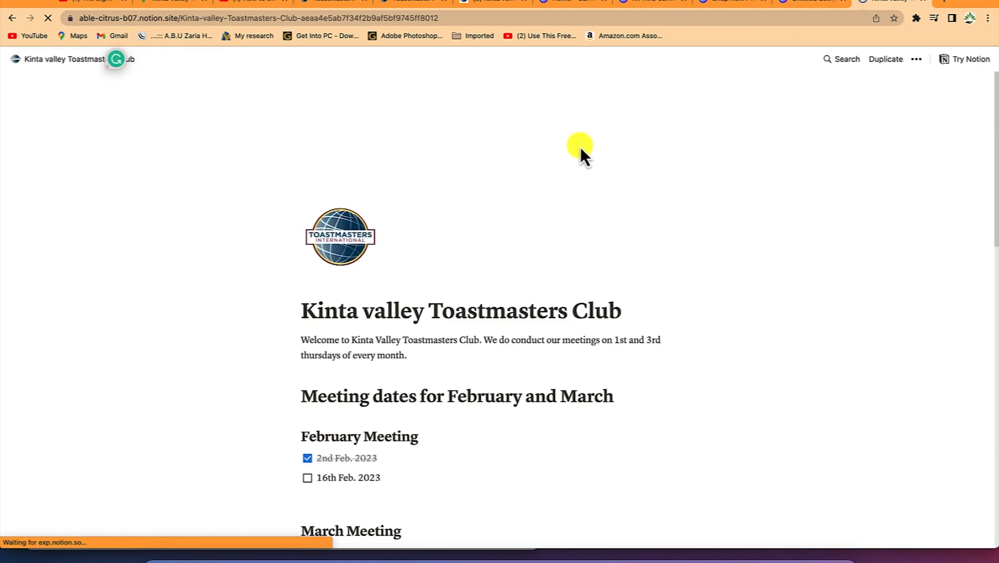
Scroll through the published club page, then return to the Notion workspace
scroll(516, 201, down, 1)
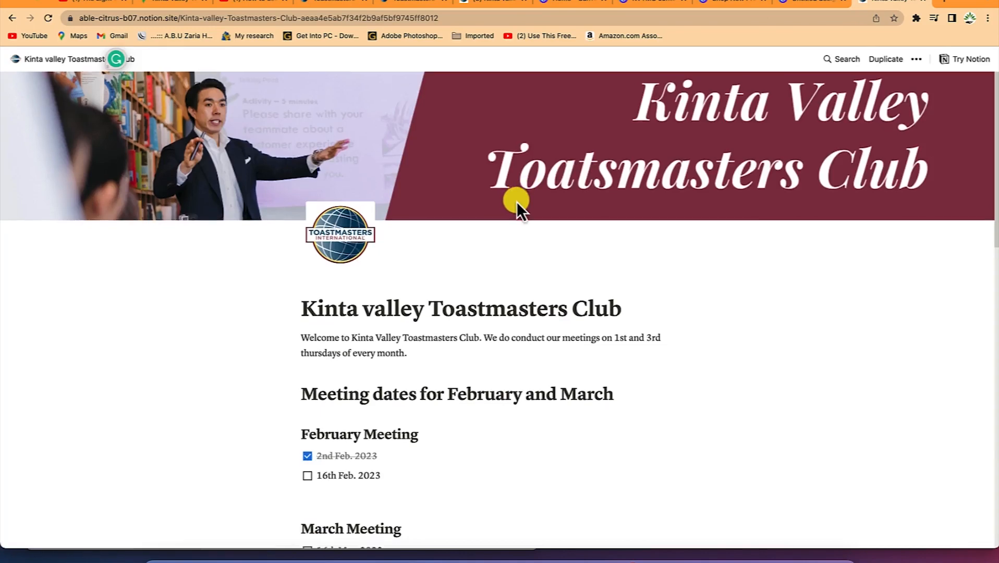
scroll(519, 200, down, 10)
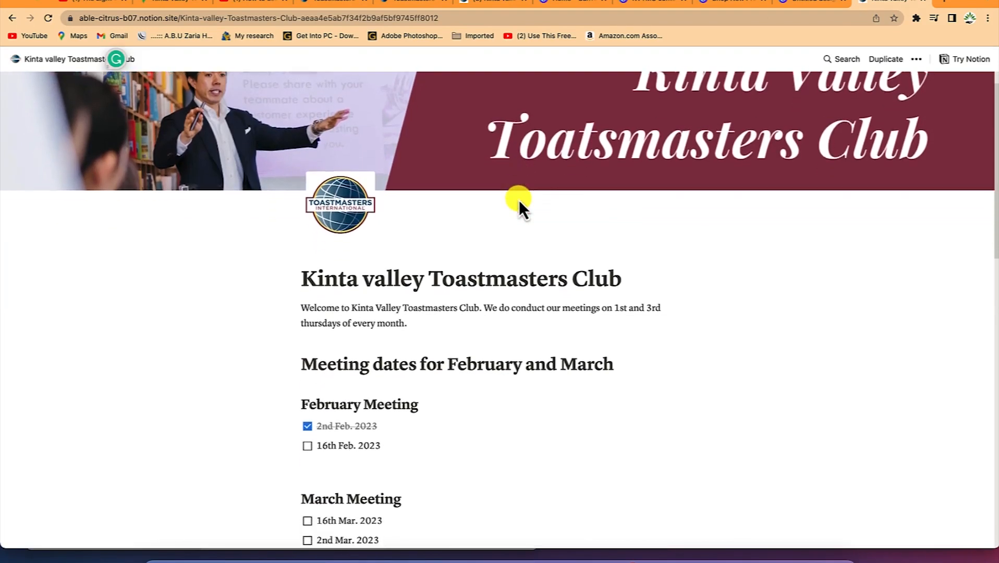
scroll(518, 200, down, 5)
scroll(518, 200, up, 2)
scroll(519, 199, down, 3)
scroll(519, 196, up, 20)
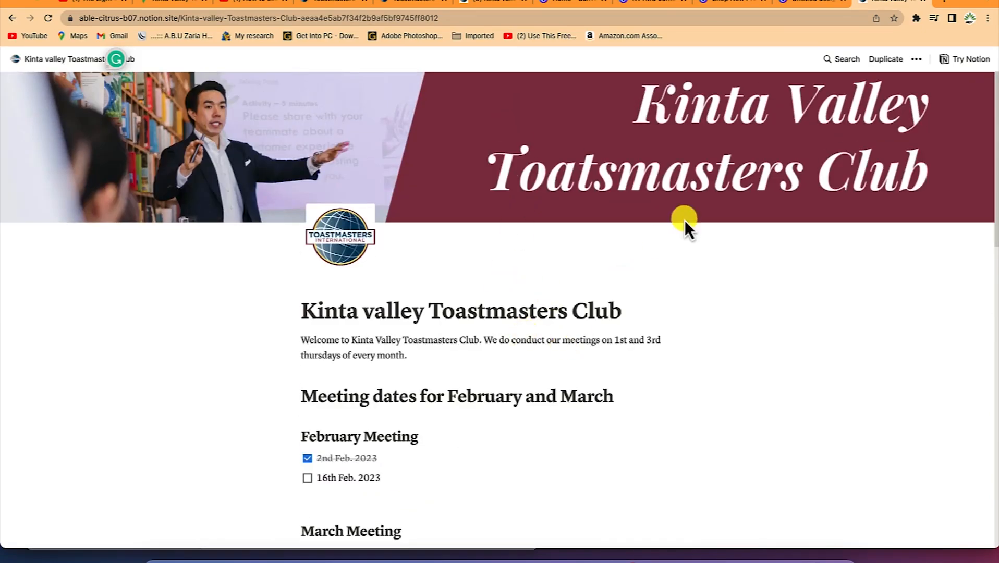
click(236, 557)
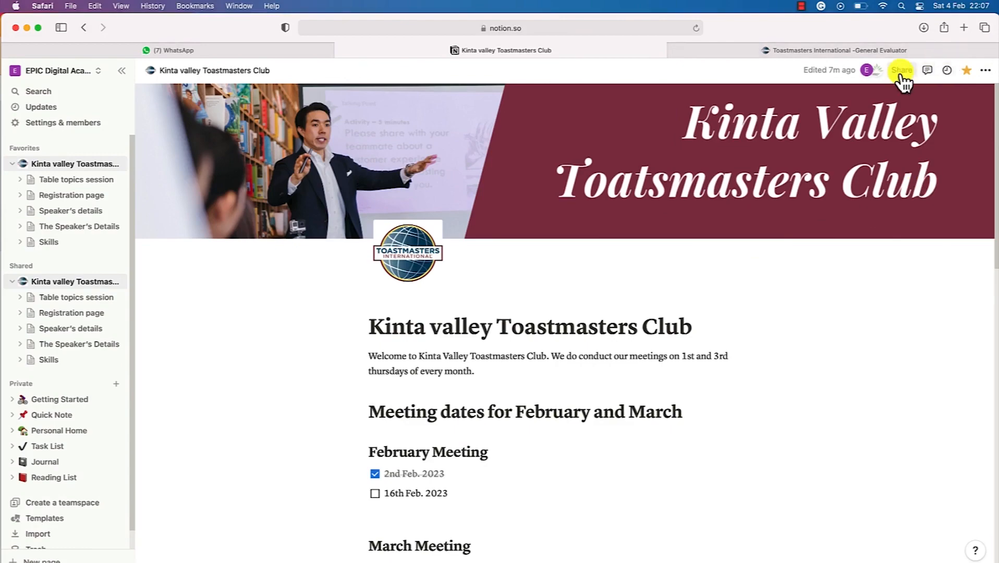
Turn on Allow comments and Allow editing in the club page's web link options
click(901, 42)
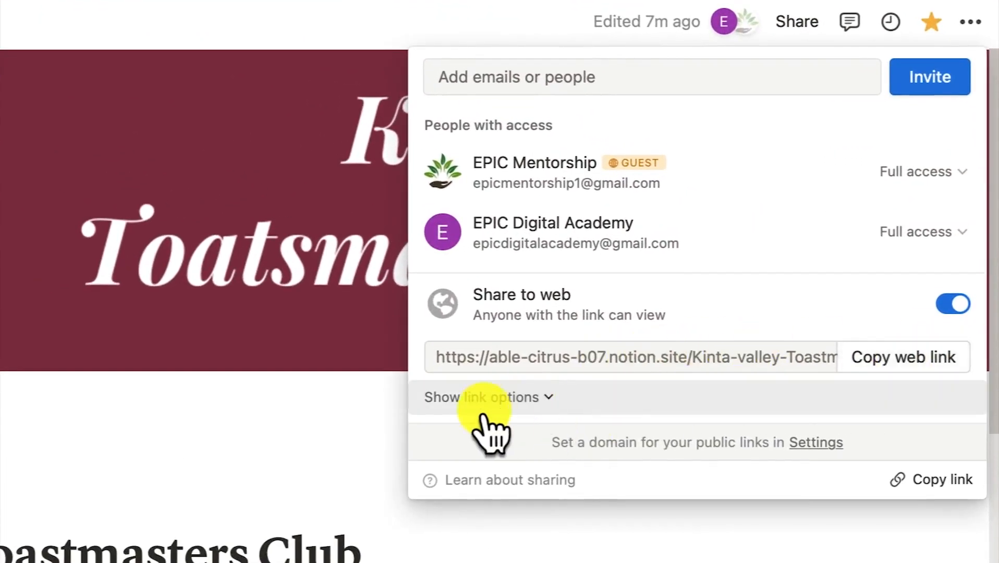
click(546, 405)
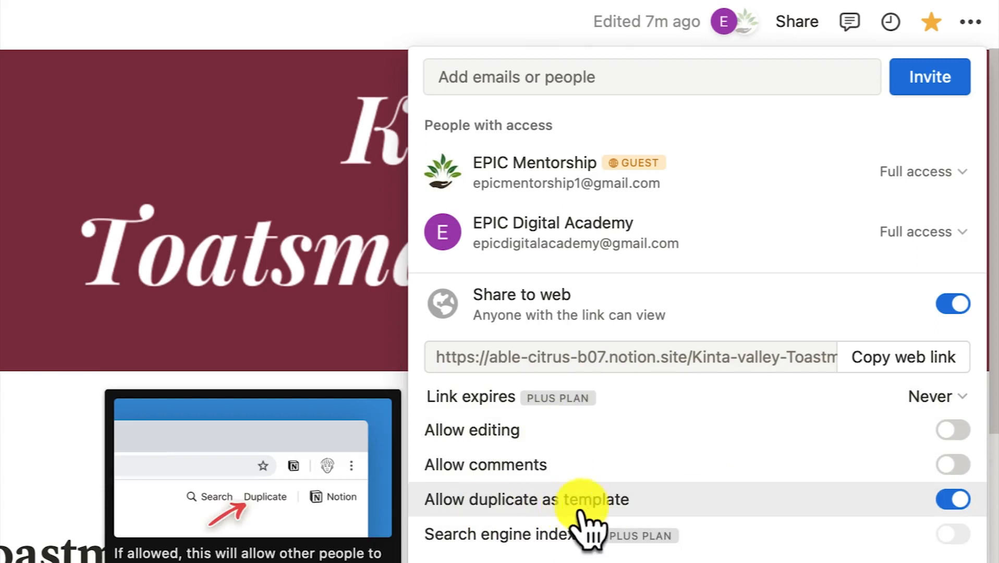
click(953, 464)
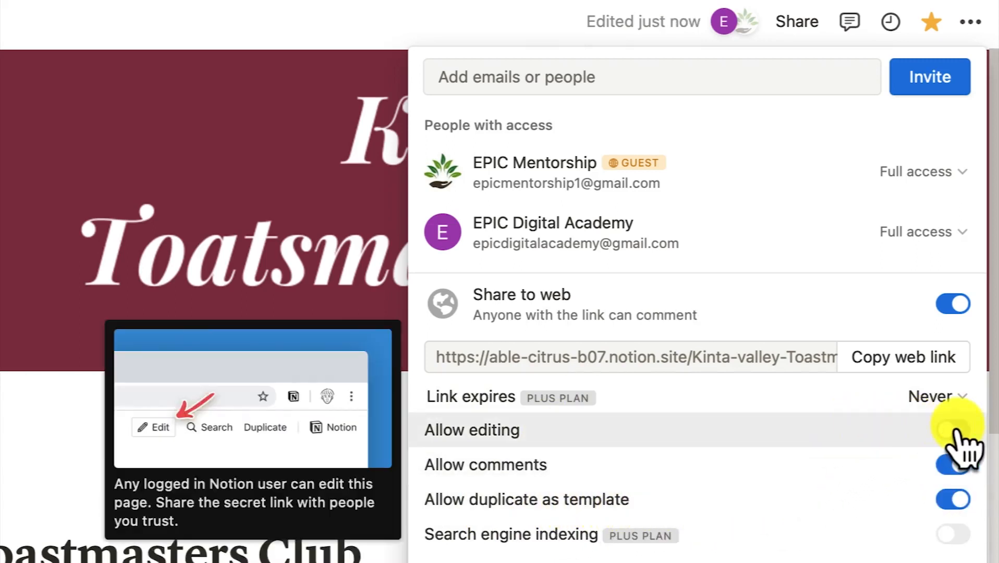
click(954, 430)
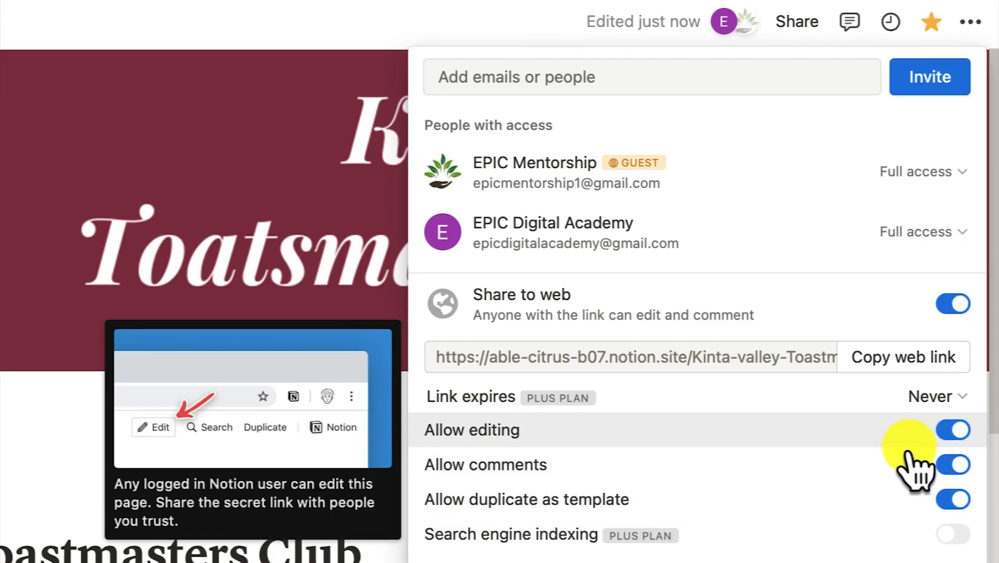